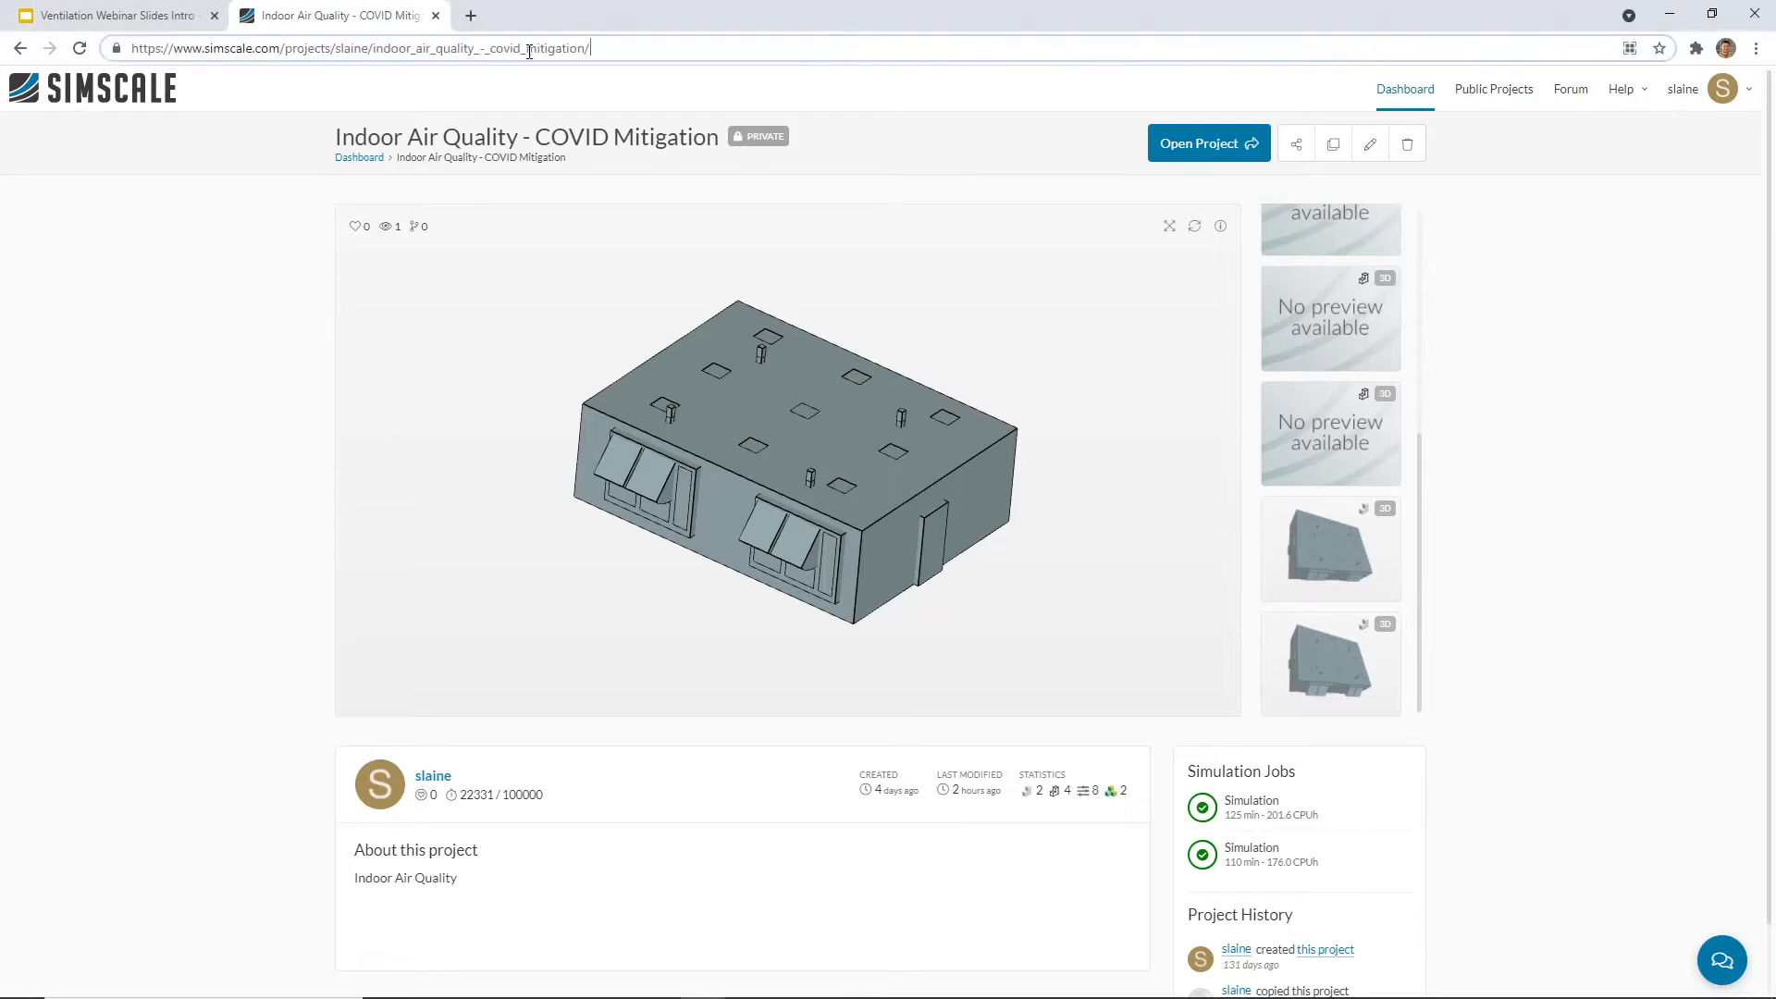
Step: Show the Indoor Air Quality - COVID Mitigation project page in full screen
left_click_drag(646, 48, 117, 42)
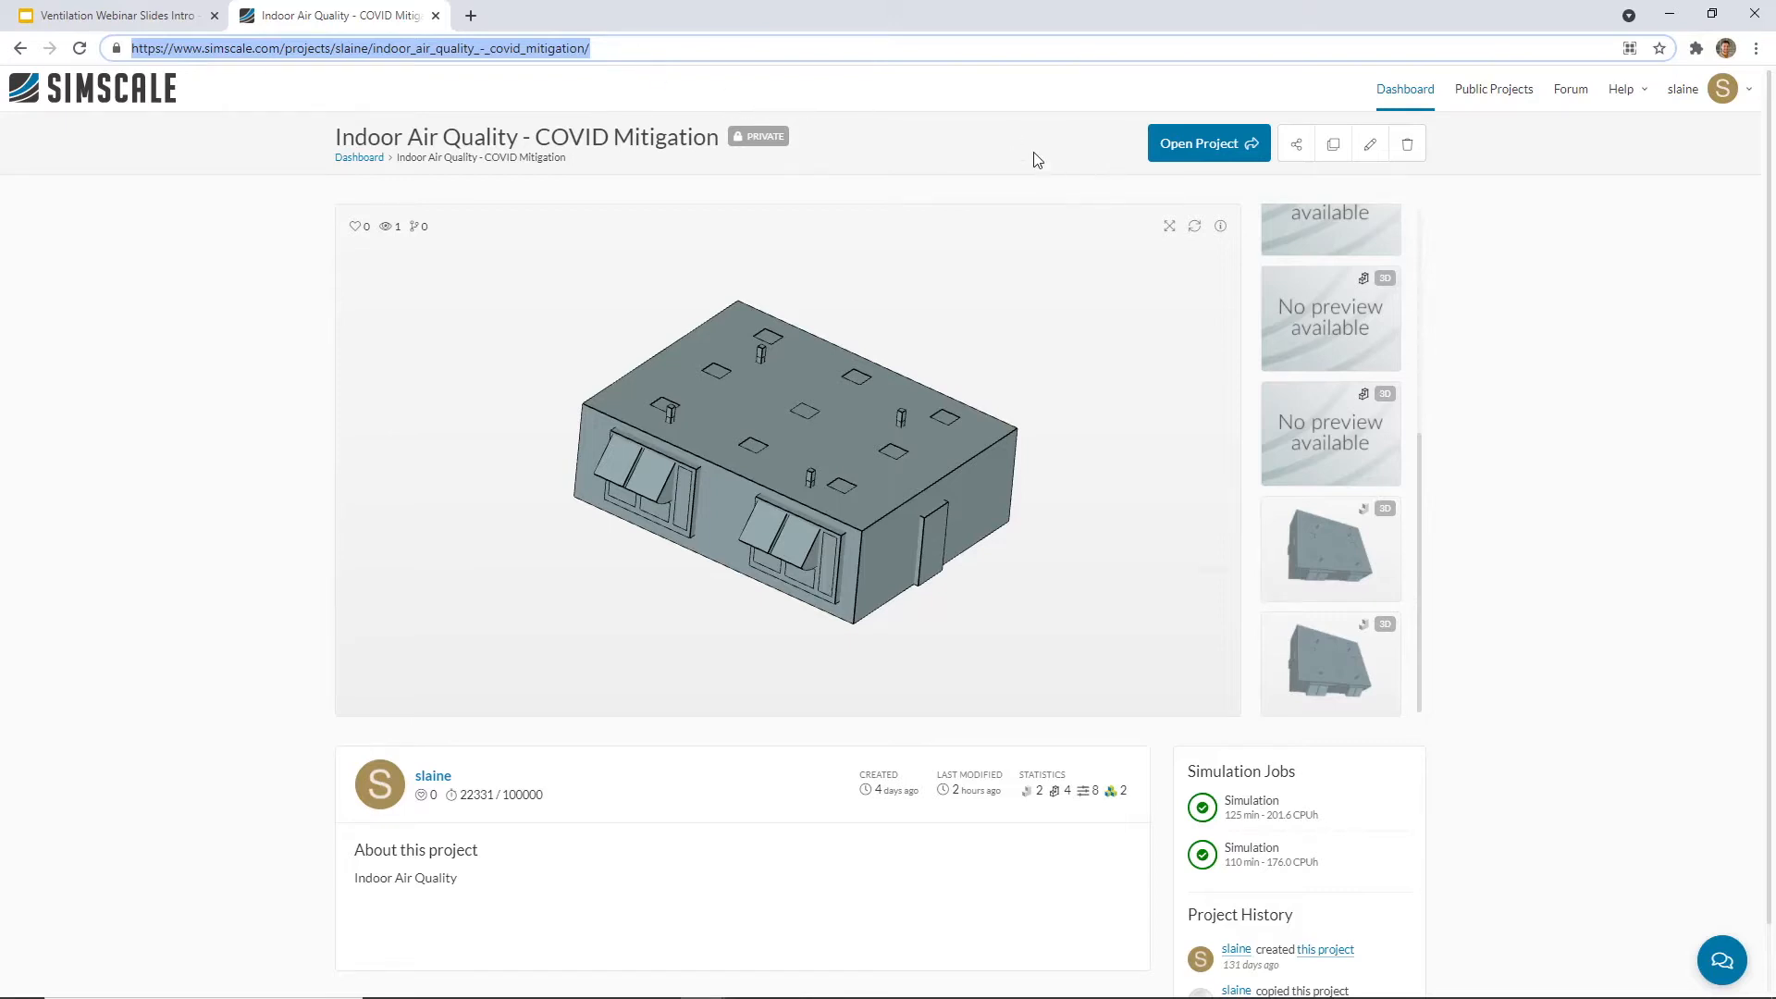
left_click(921, 83)
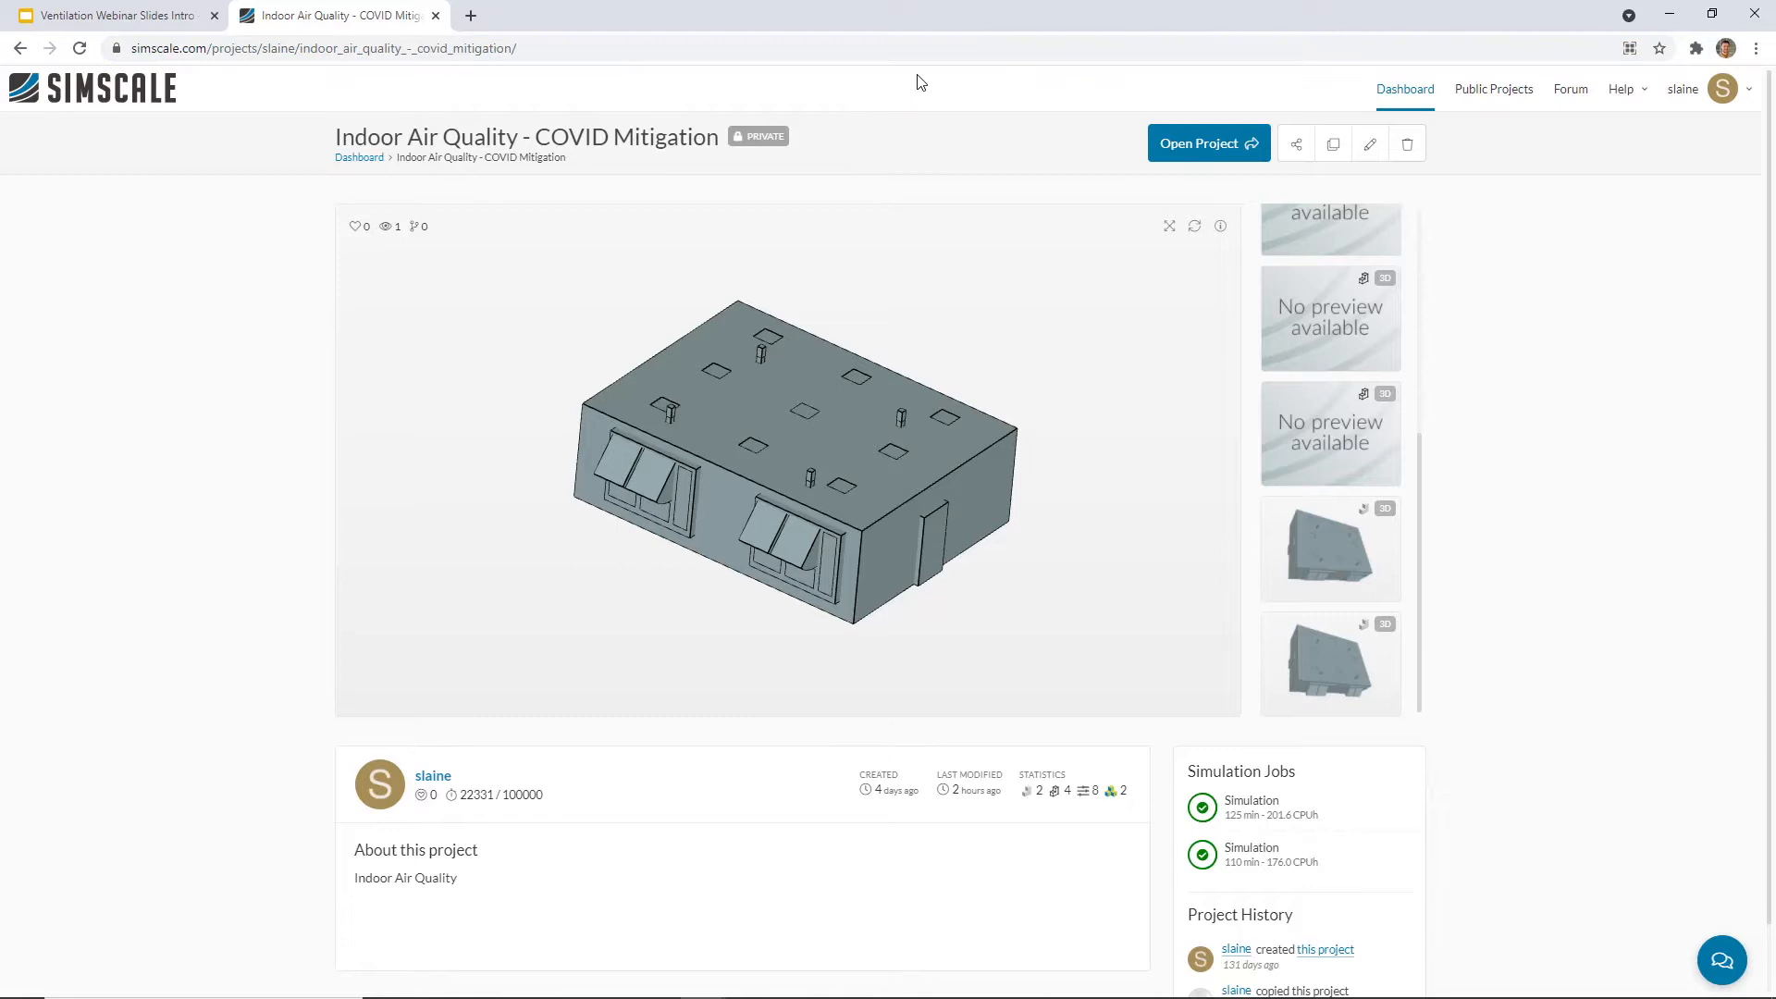
key("F11")
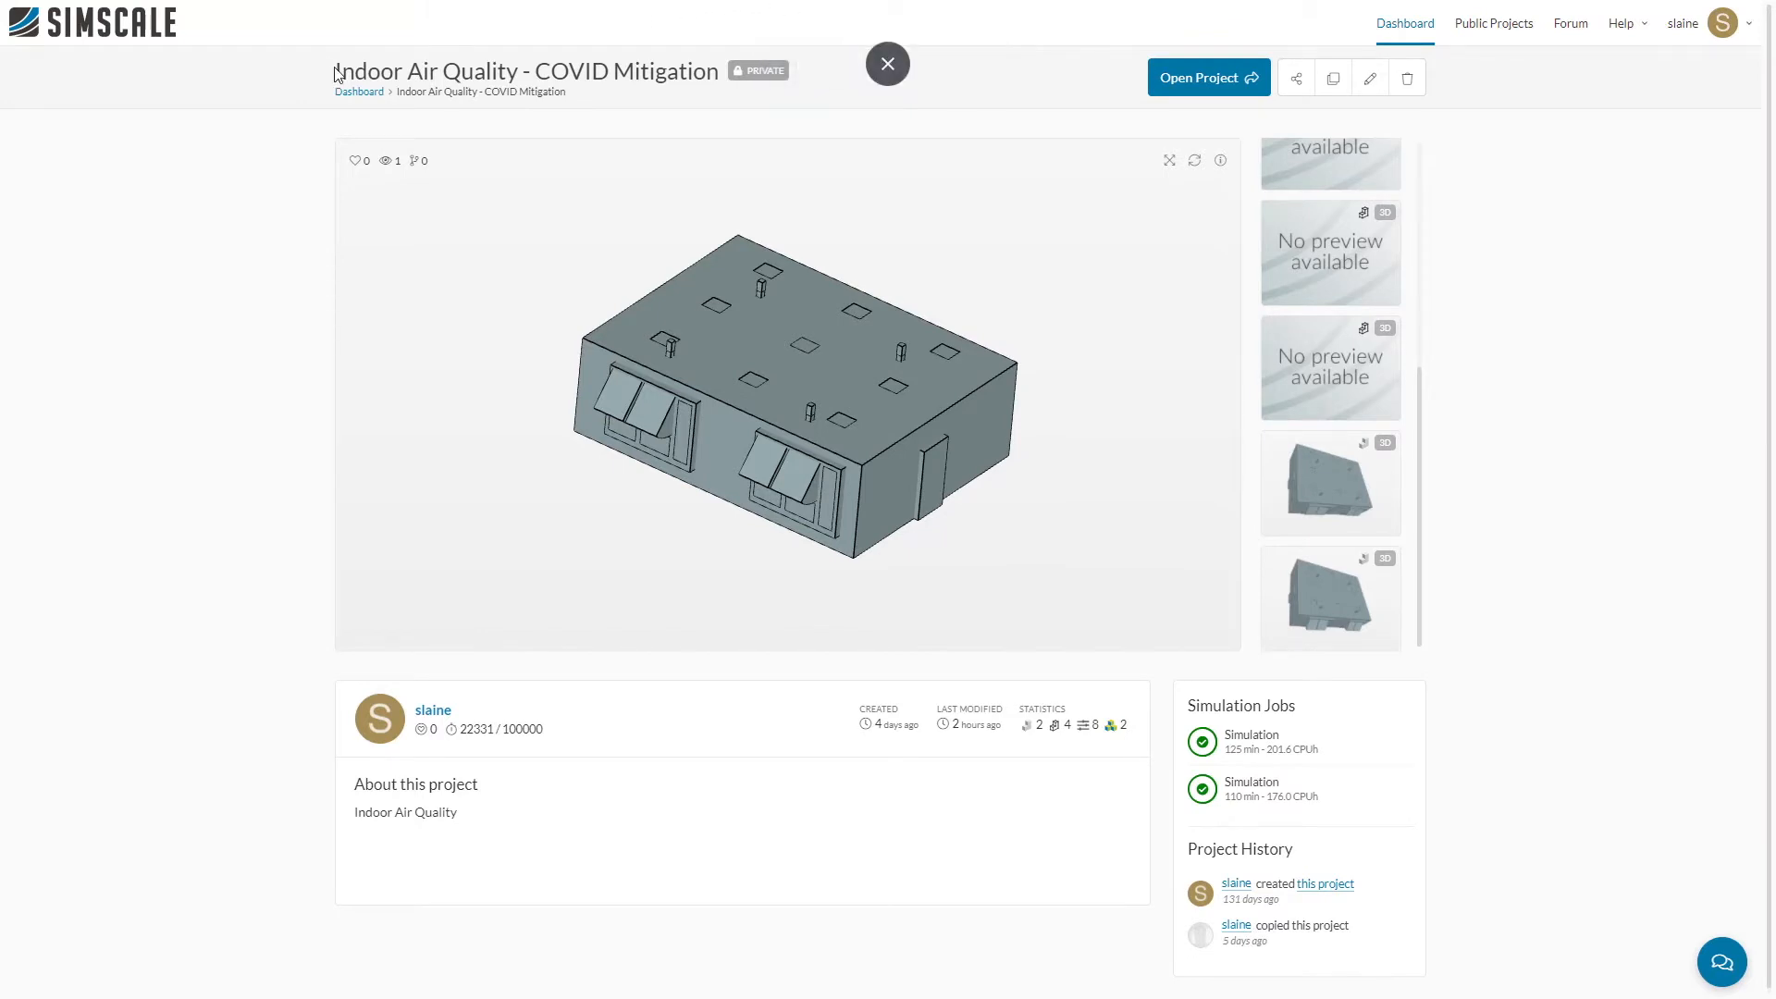
left_click_drag(339, 71, 720, 72)
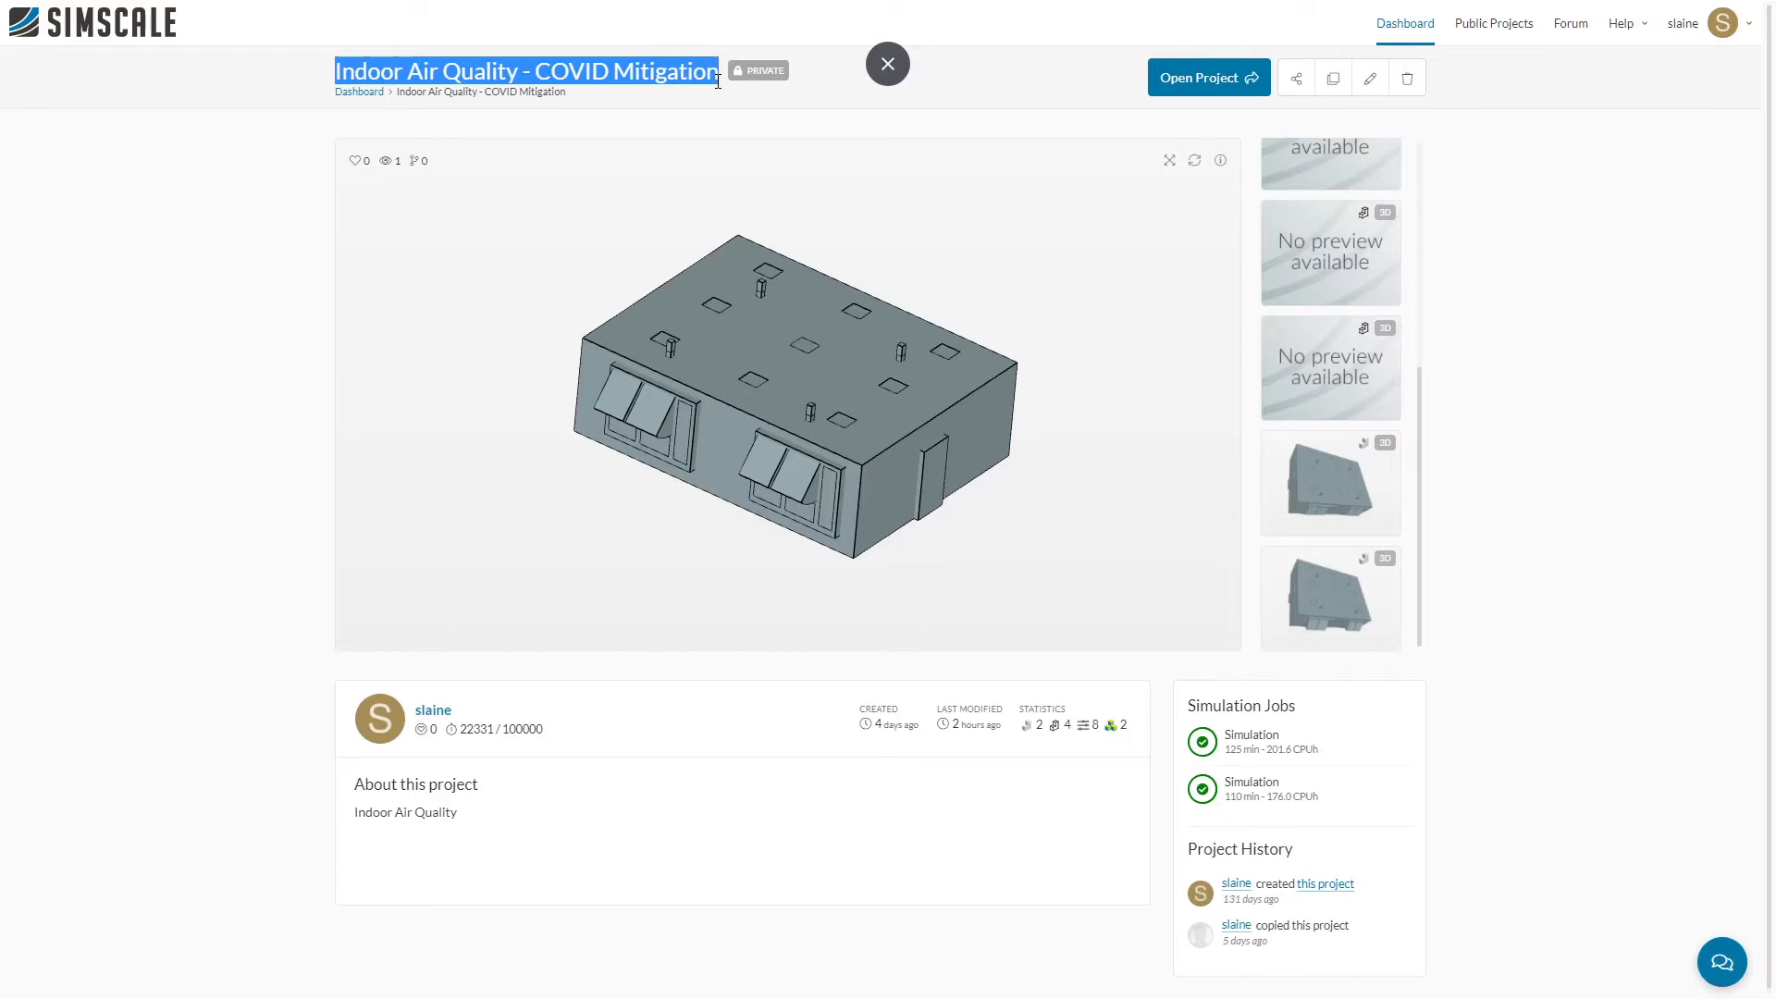
left_click(1336, 62)
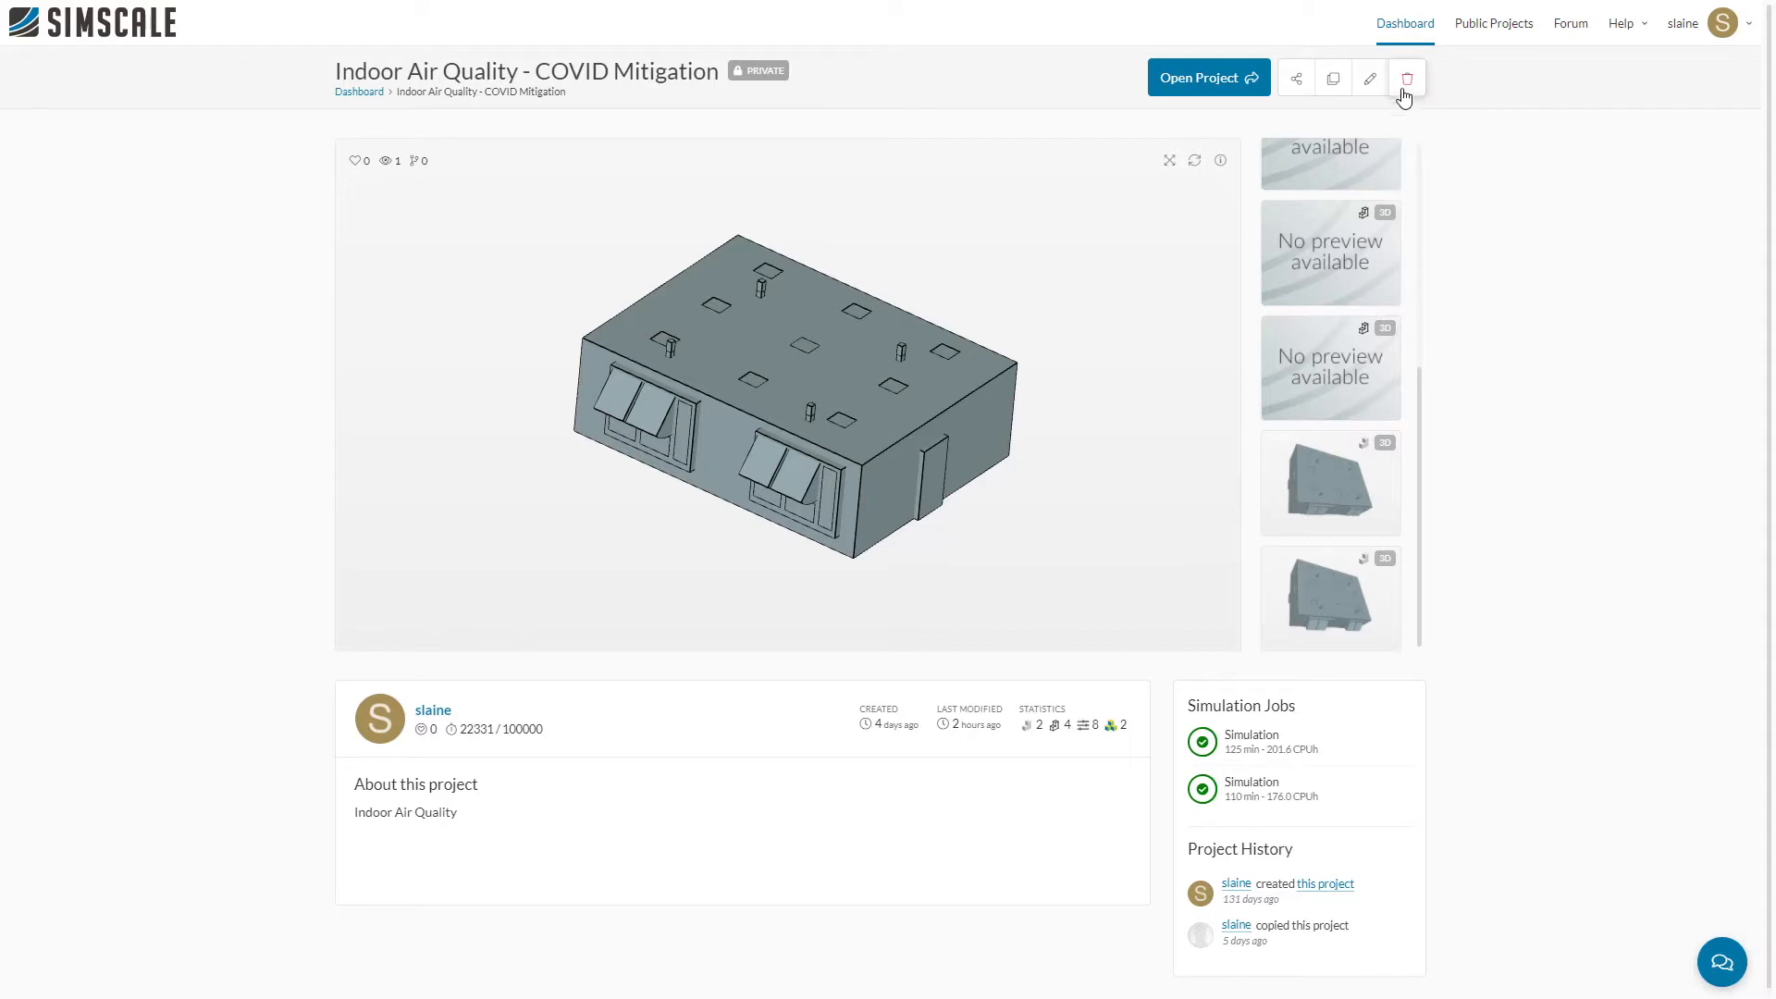
Step: Copy the project, replacing the word "Copy" at the end of its title with the owner's first name
left_click(1335, 80)
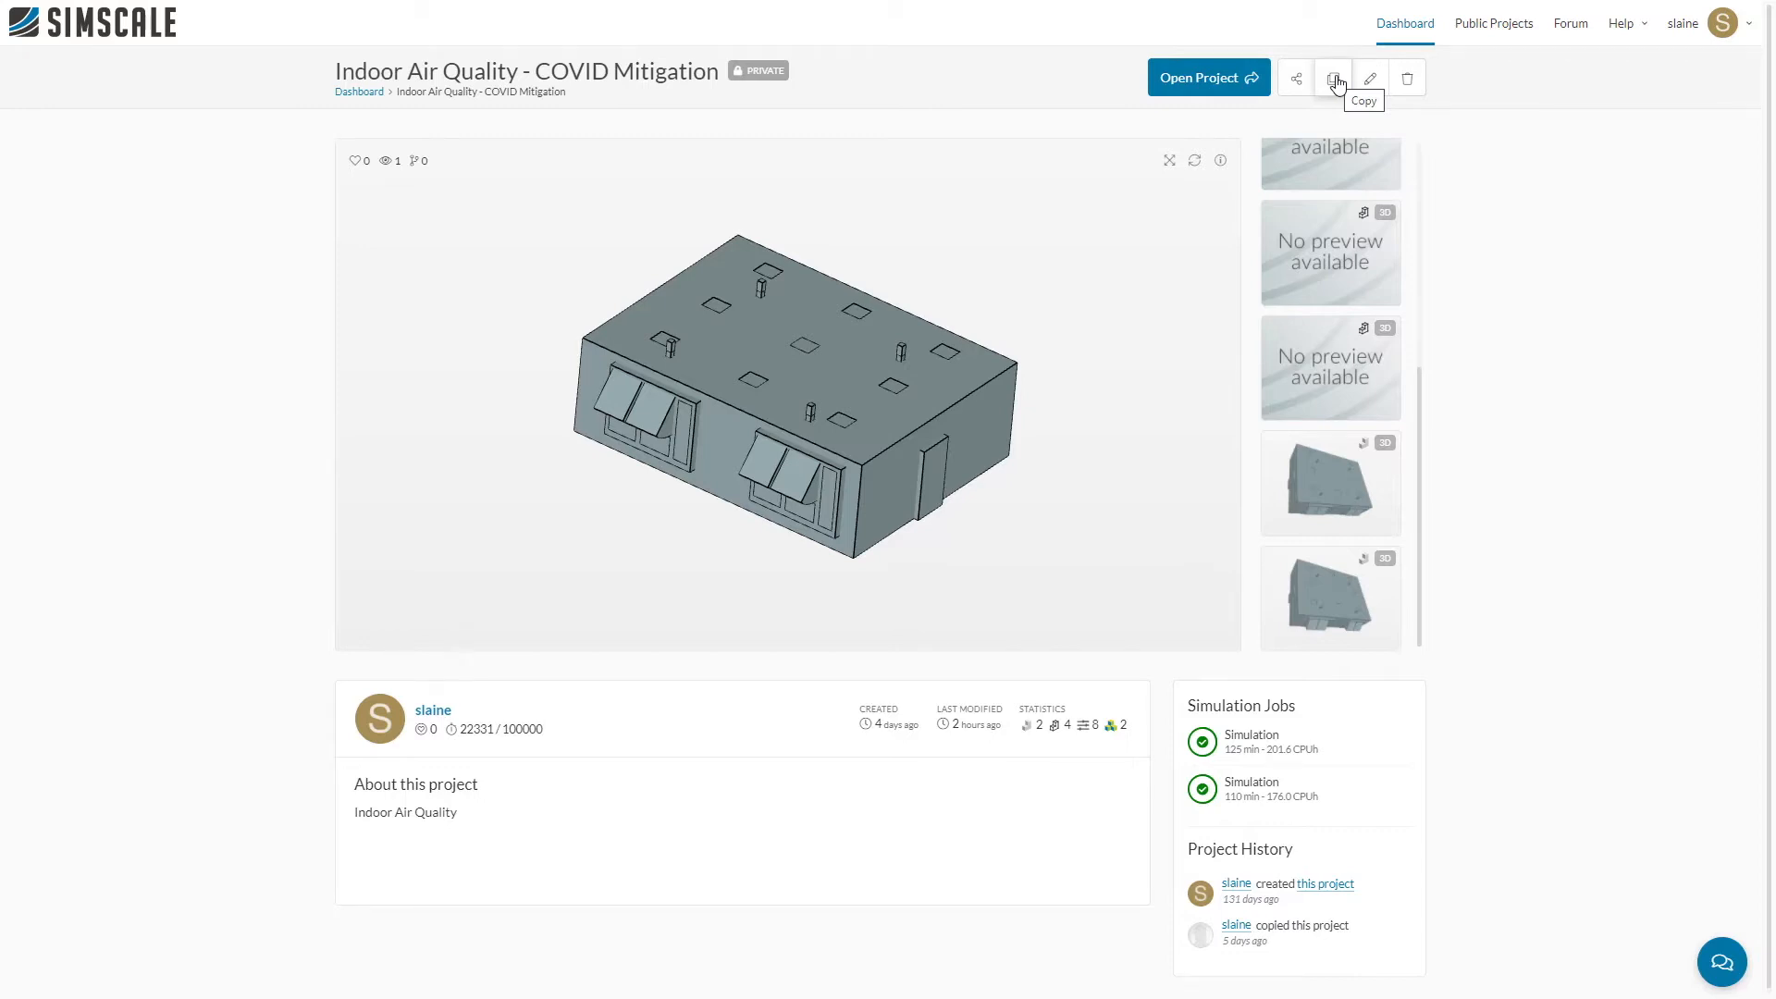
left_click(1335, 84)
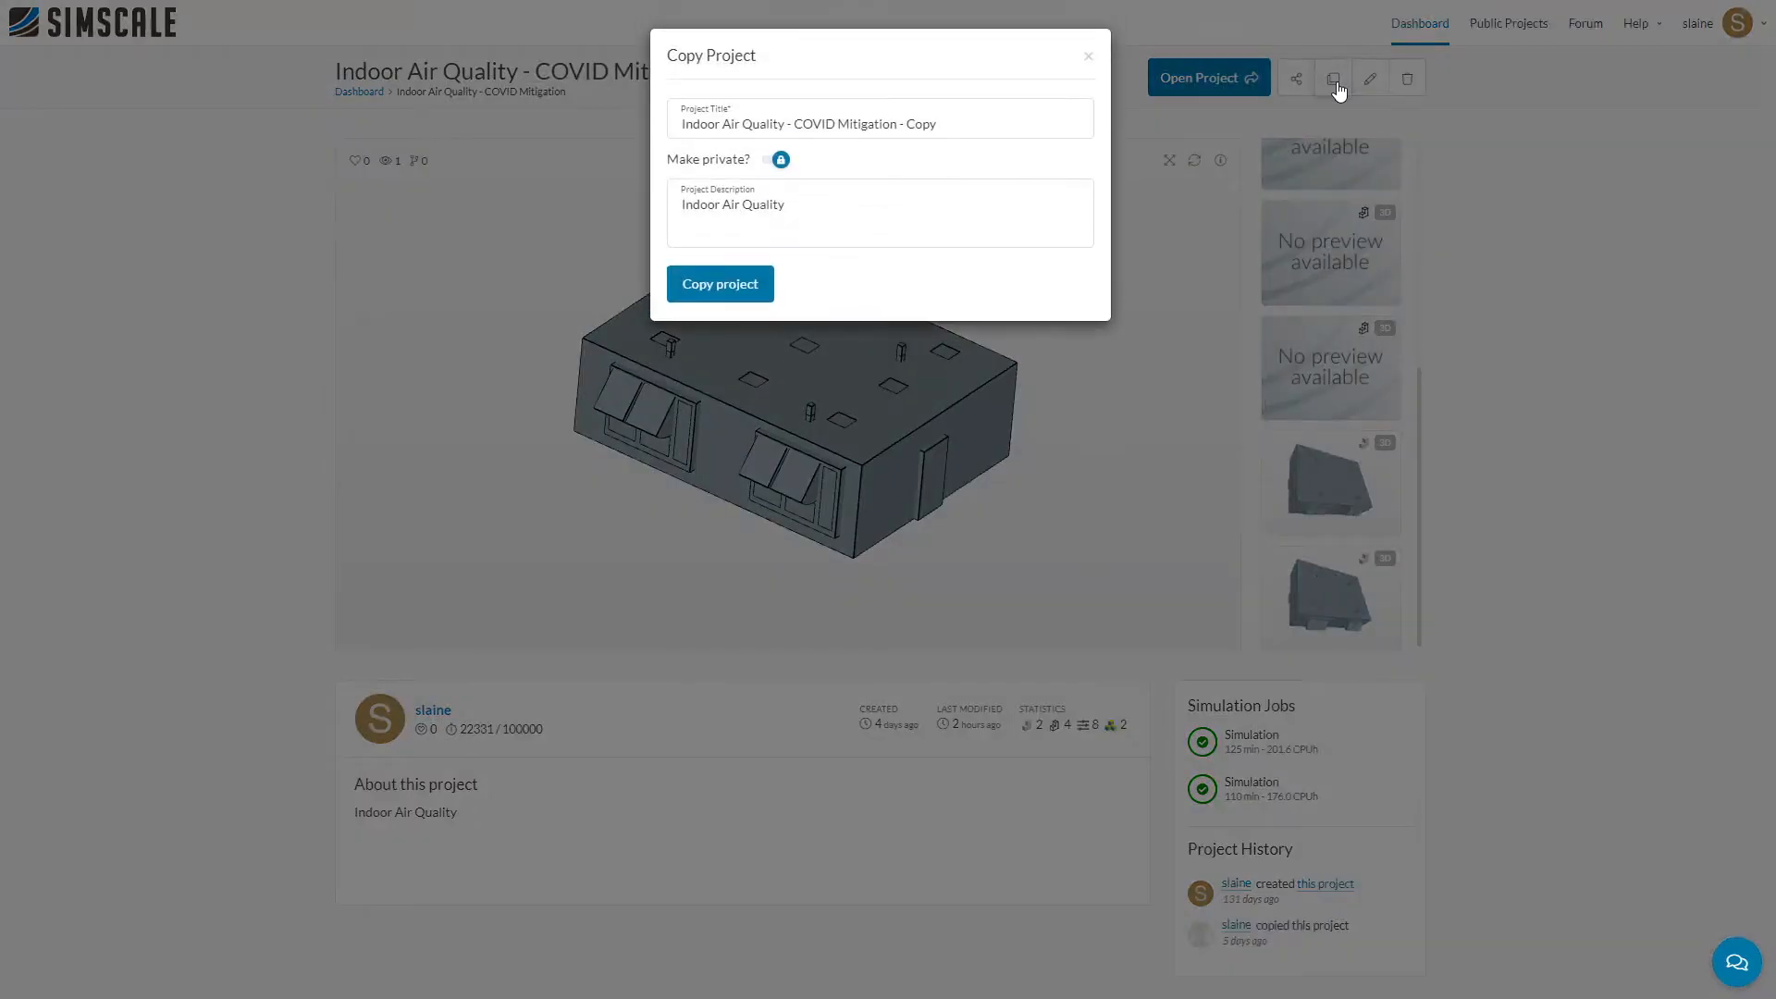
left_click(910, 122)
left_click_drag(905, 123, 941, 121)
key("BackSpace")
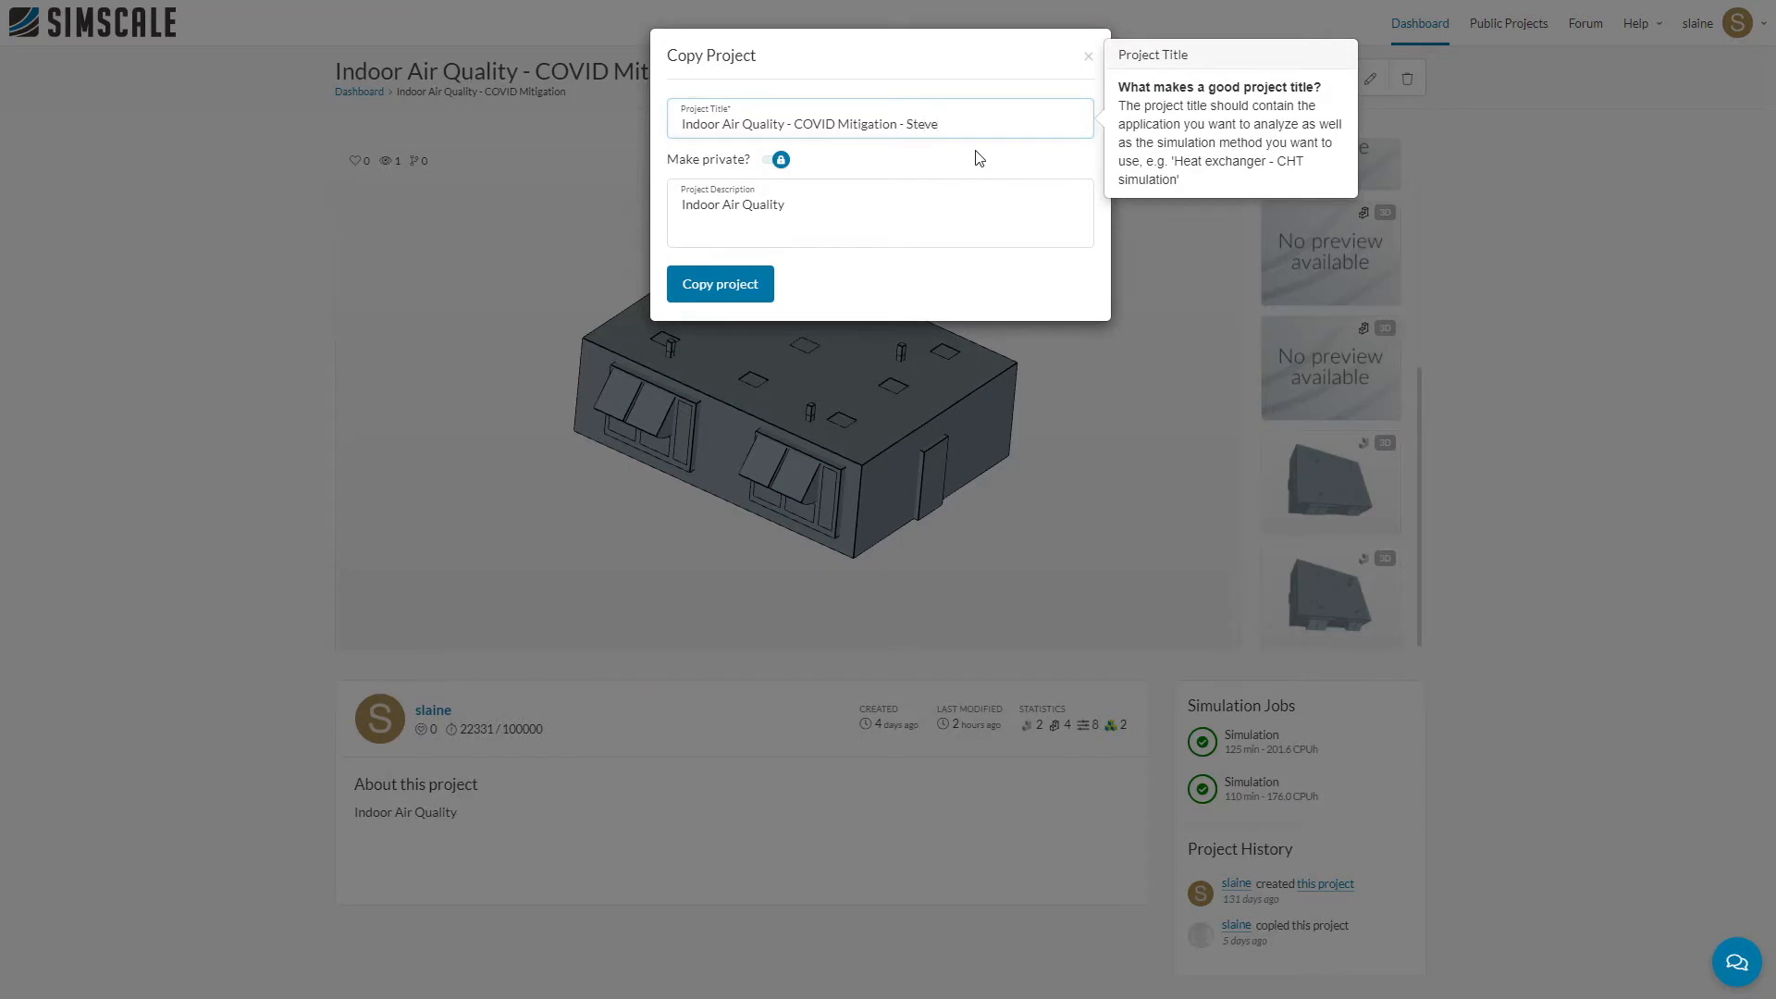
left_click(736, 294)
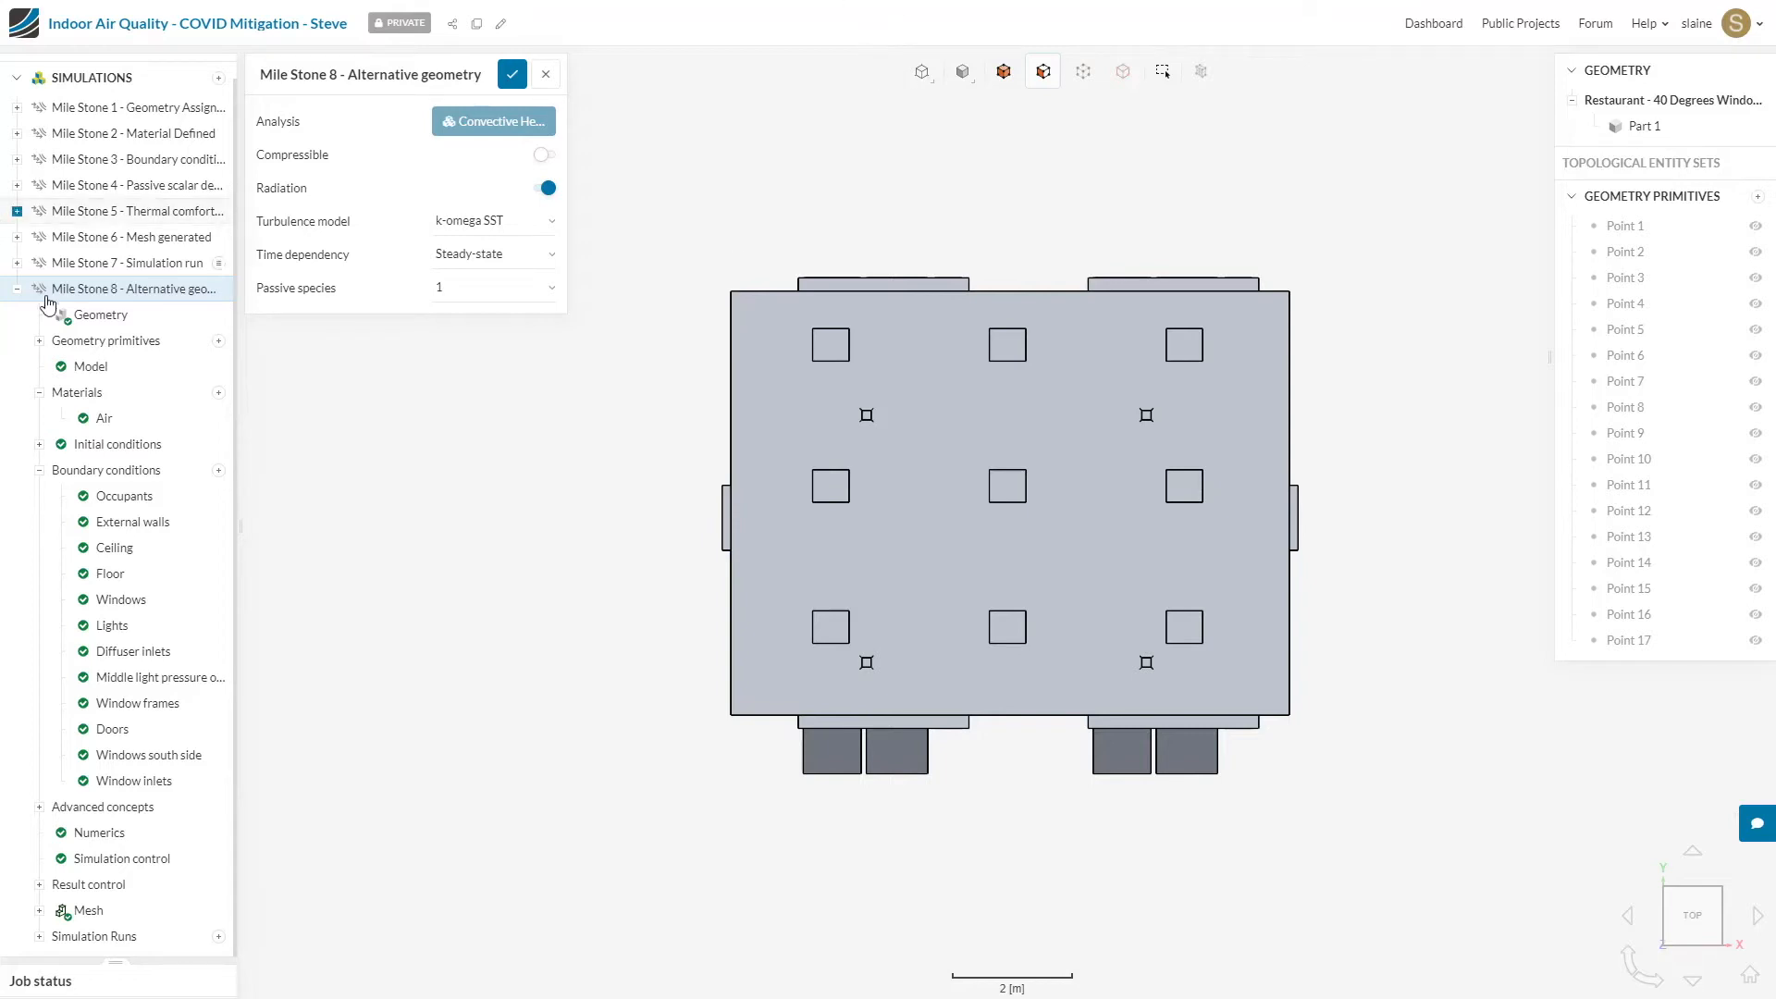
Step: Collapse the Mile Stone 8 simulation, expand the geometries and open the Restaurant - 20 Degrees Window Opening model
left_click(17, 289)
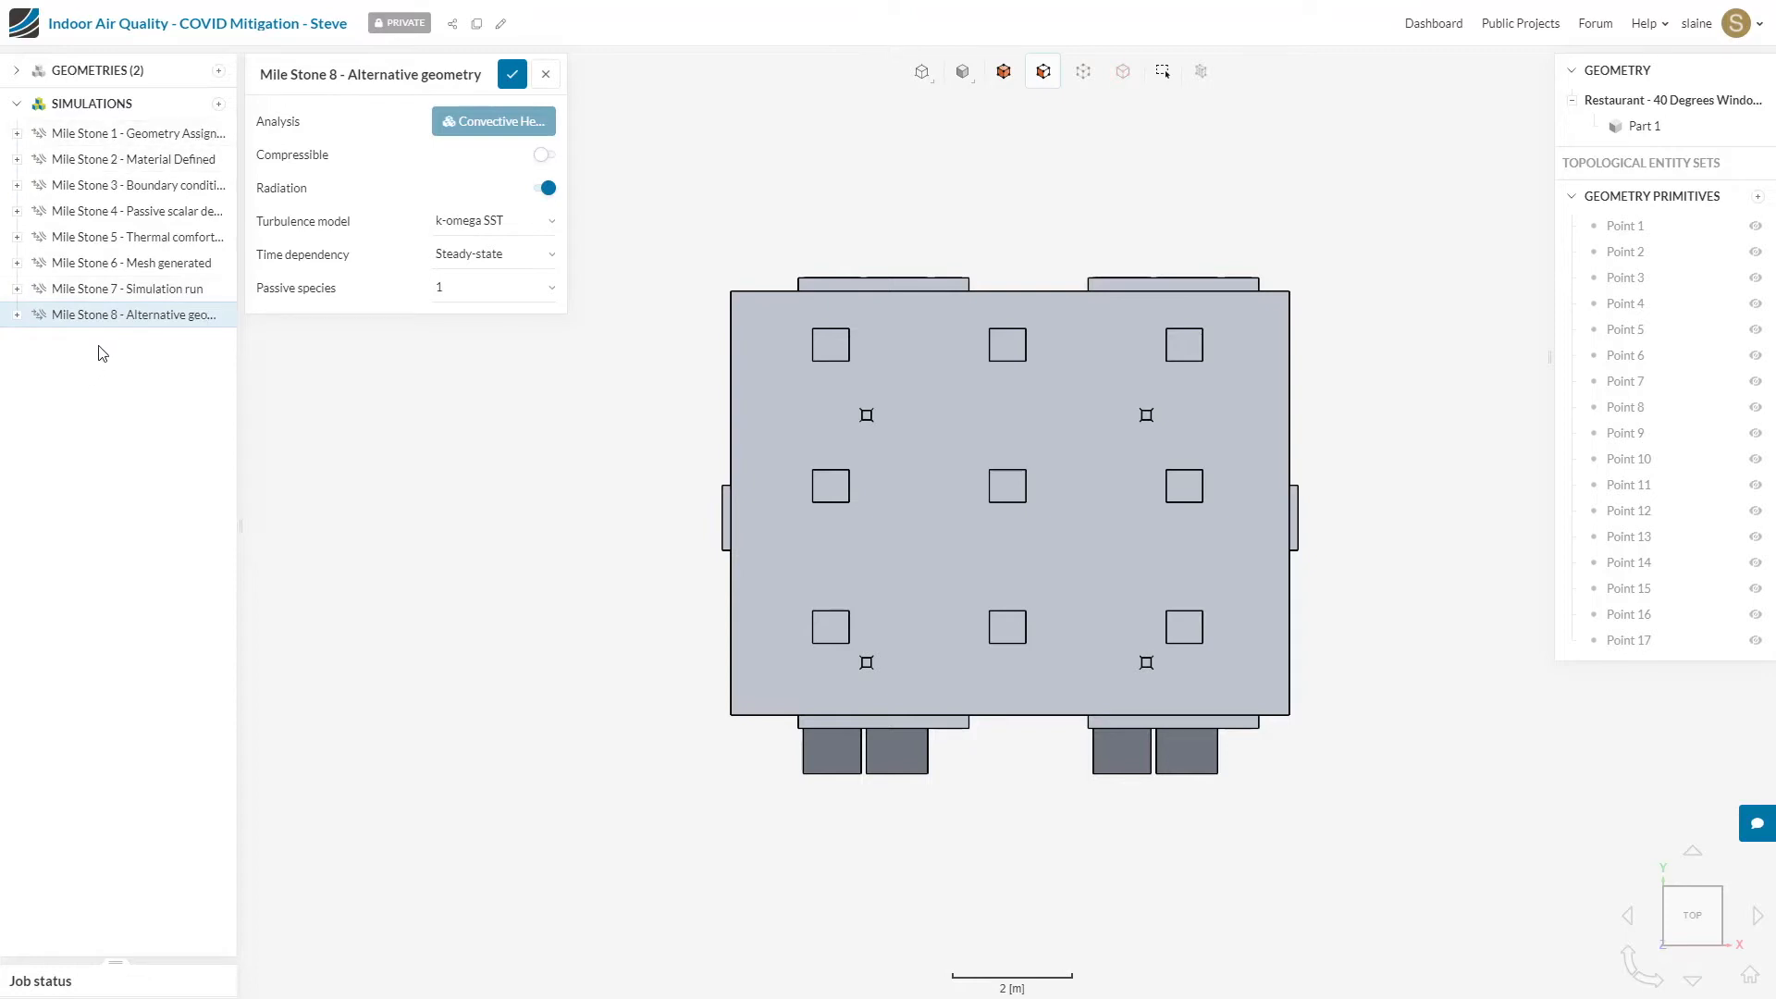
left_click(19, 74)
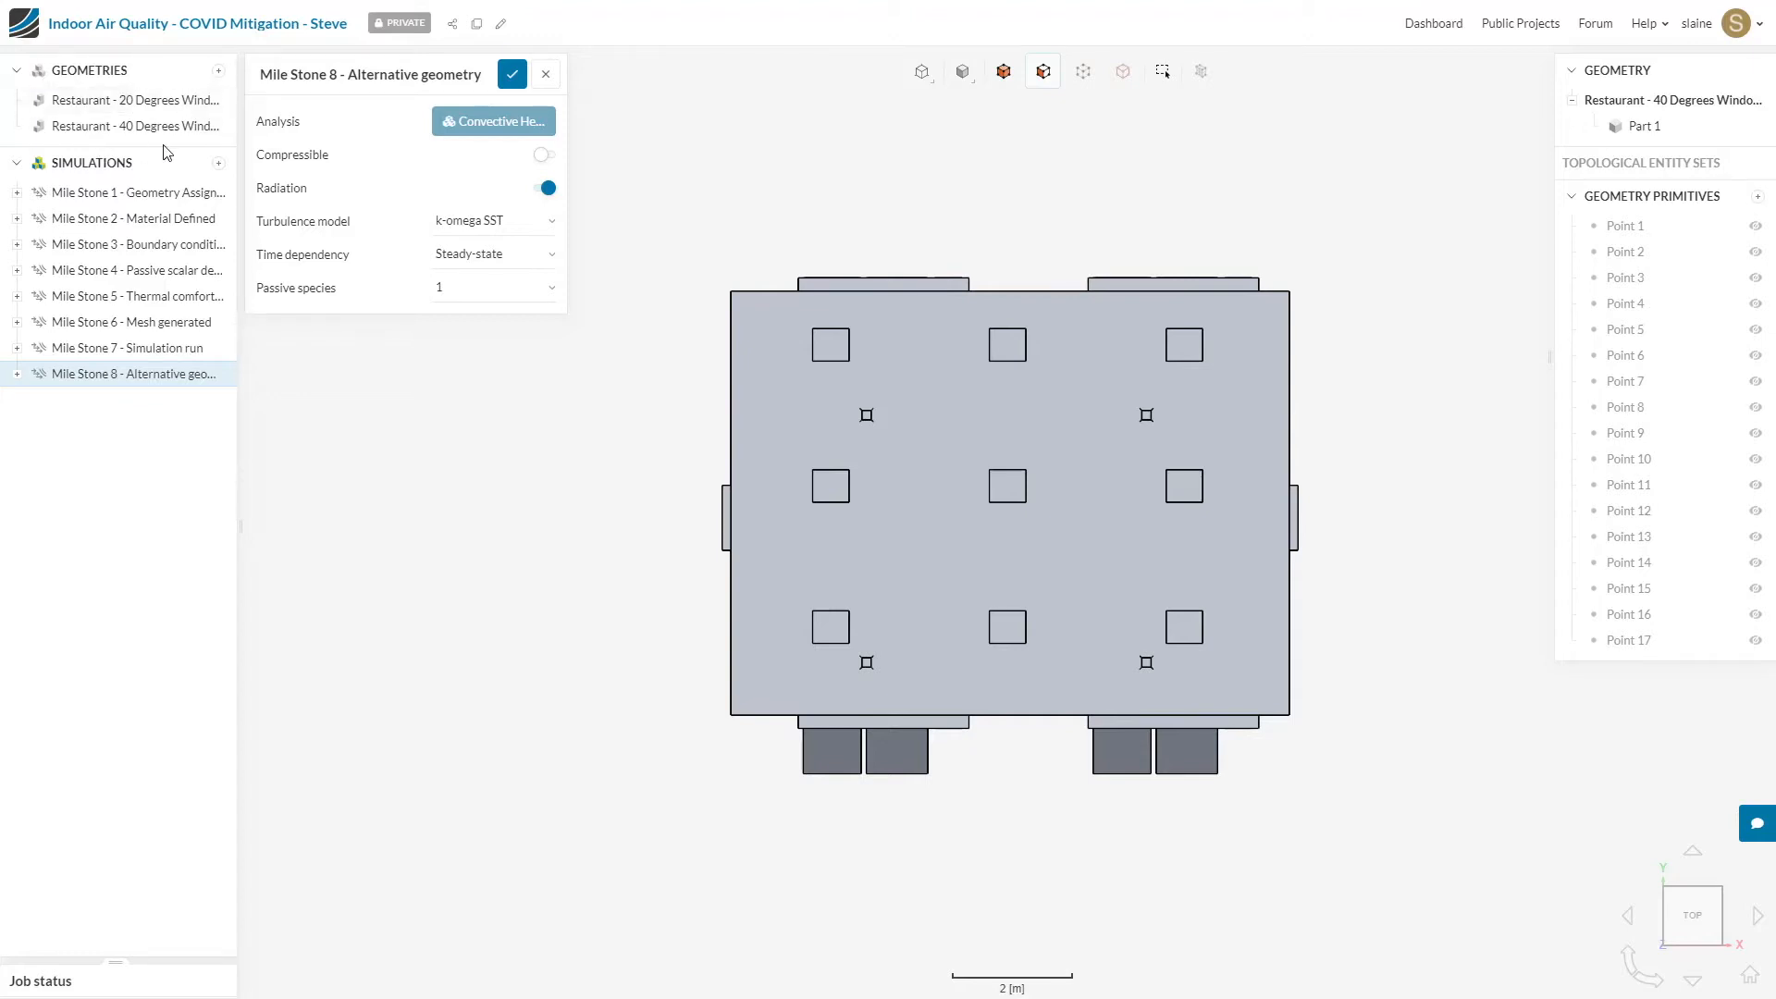
left_click(139, 105)
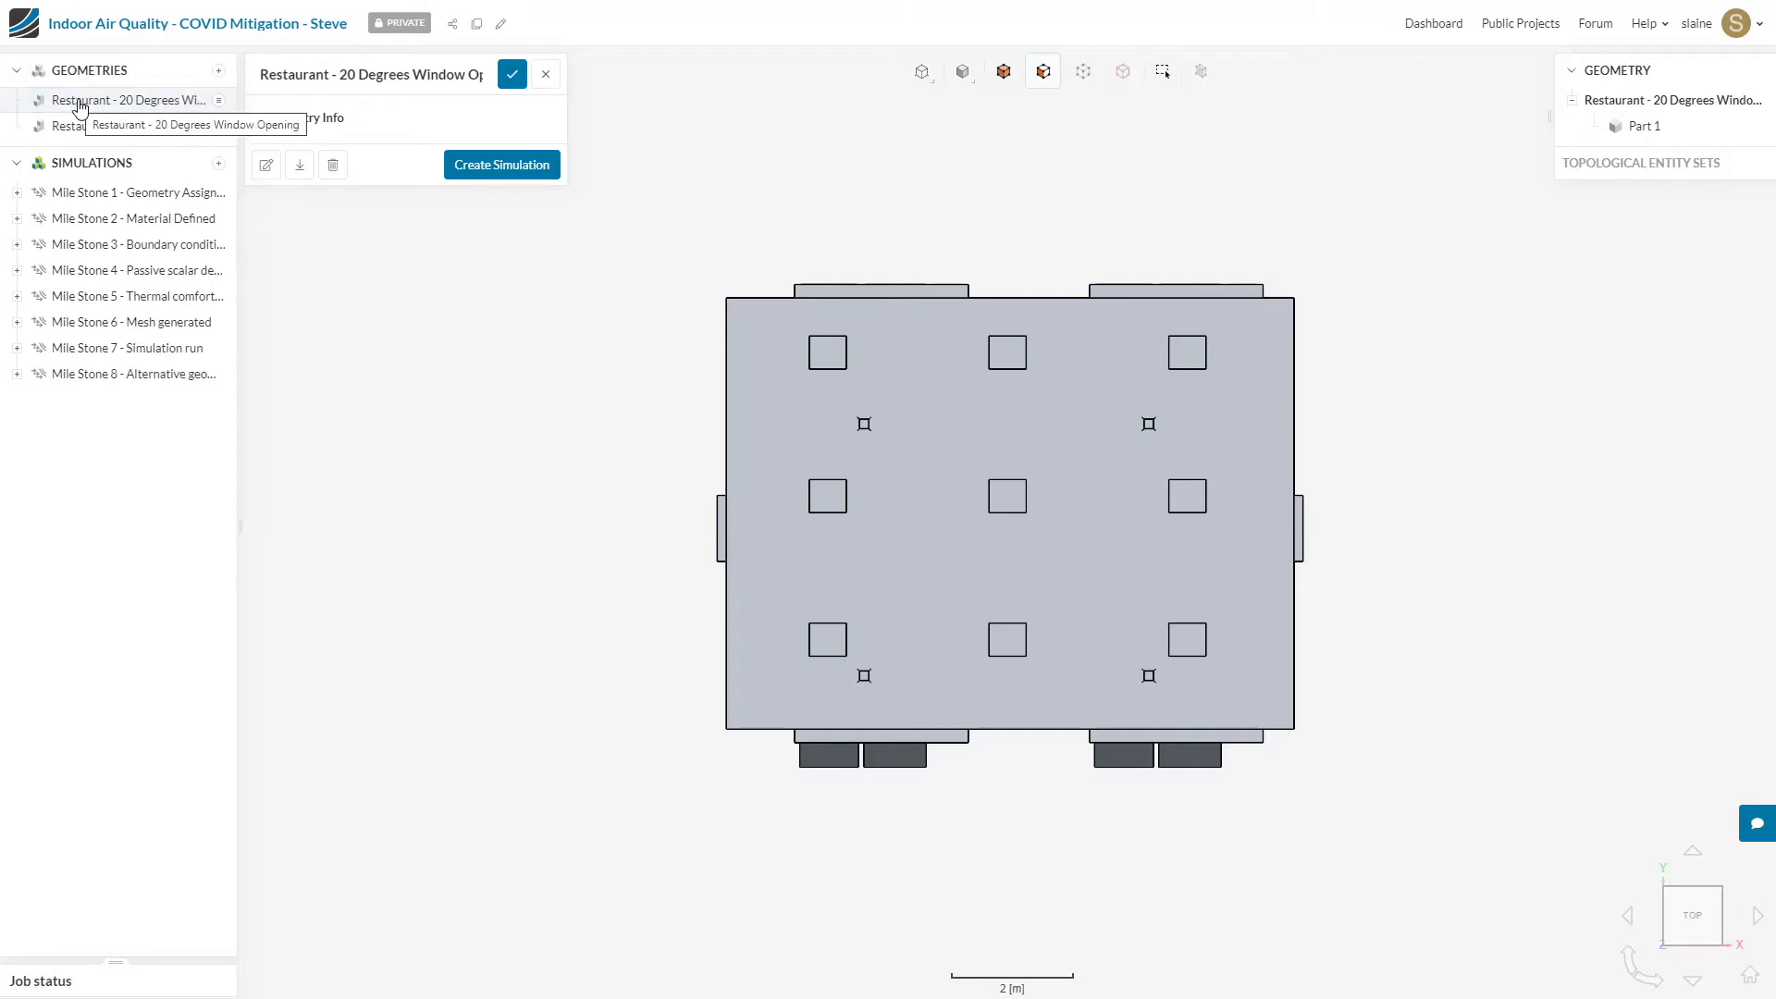
left_click(140, 108)
left_click(140, 108)
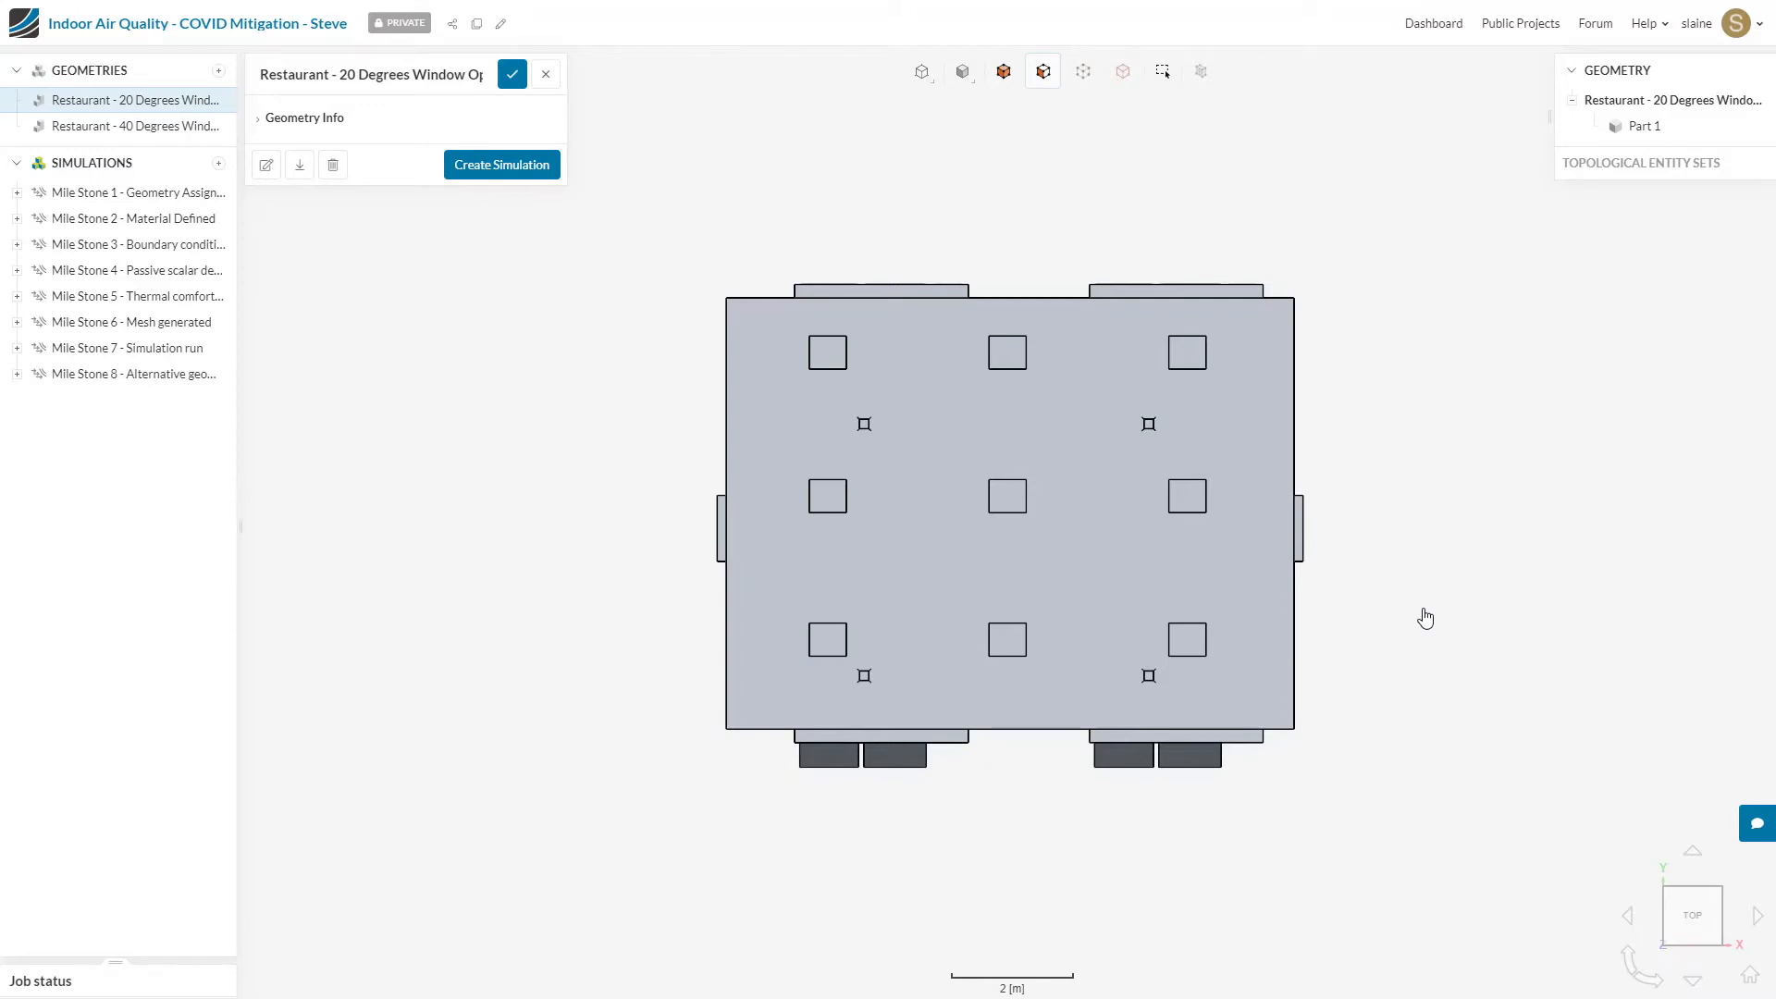
Step: Hide the ceiling face of the restaurant model to expose the interior
left_click_drag(1407, 666, 1132, 540)
scroll(1035, 515, "down", 5)
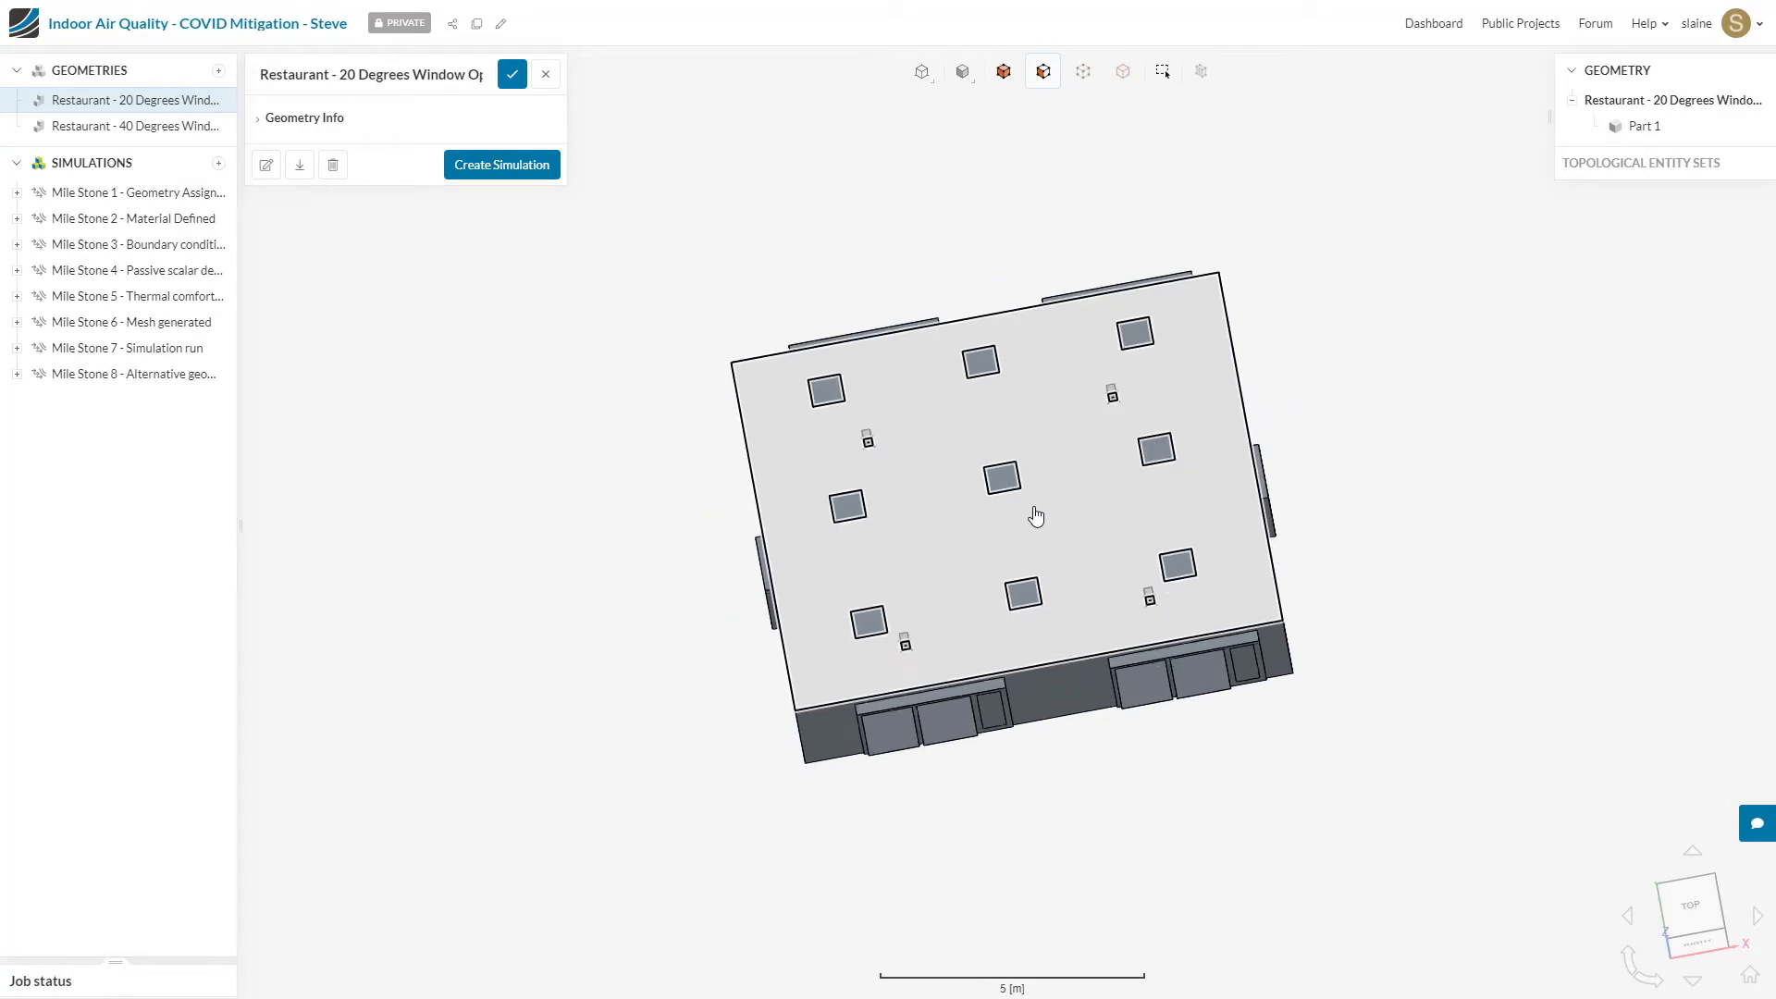
scroll(1038, 511, "up", 8)
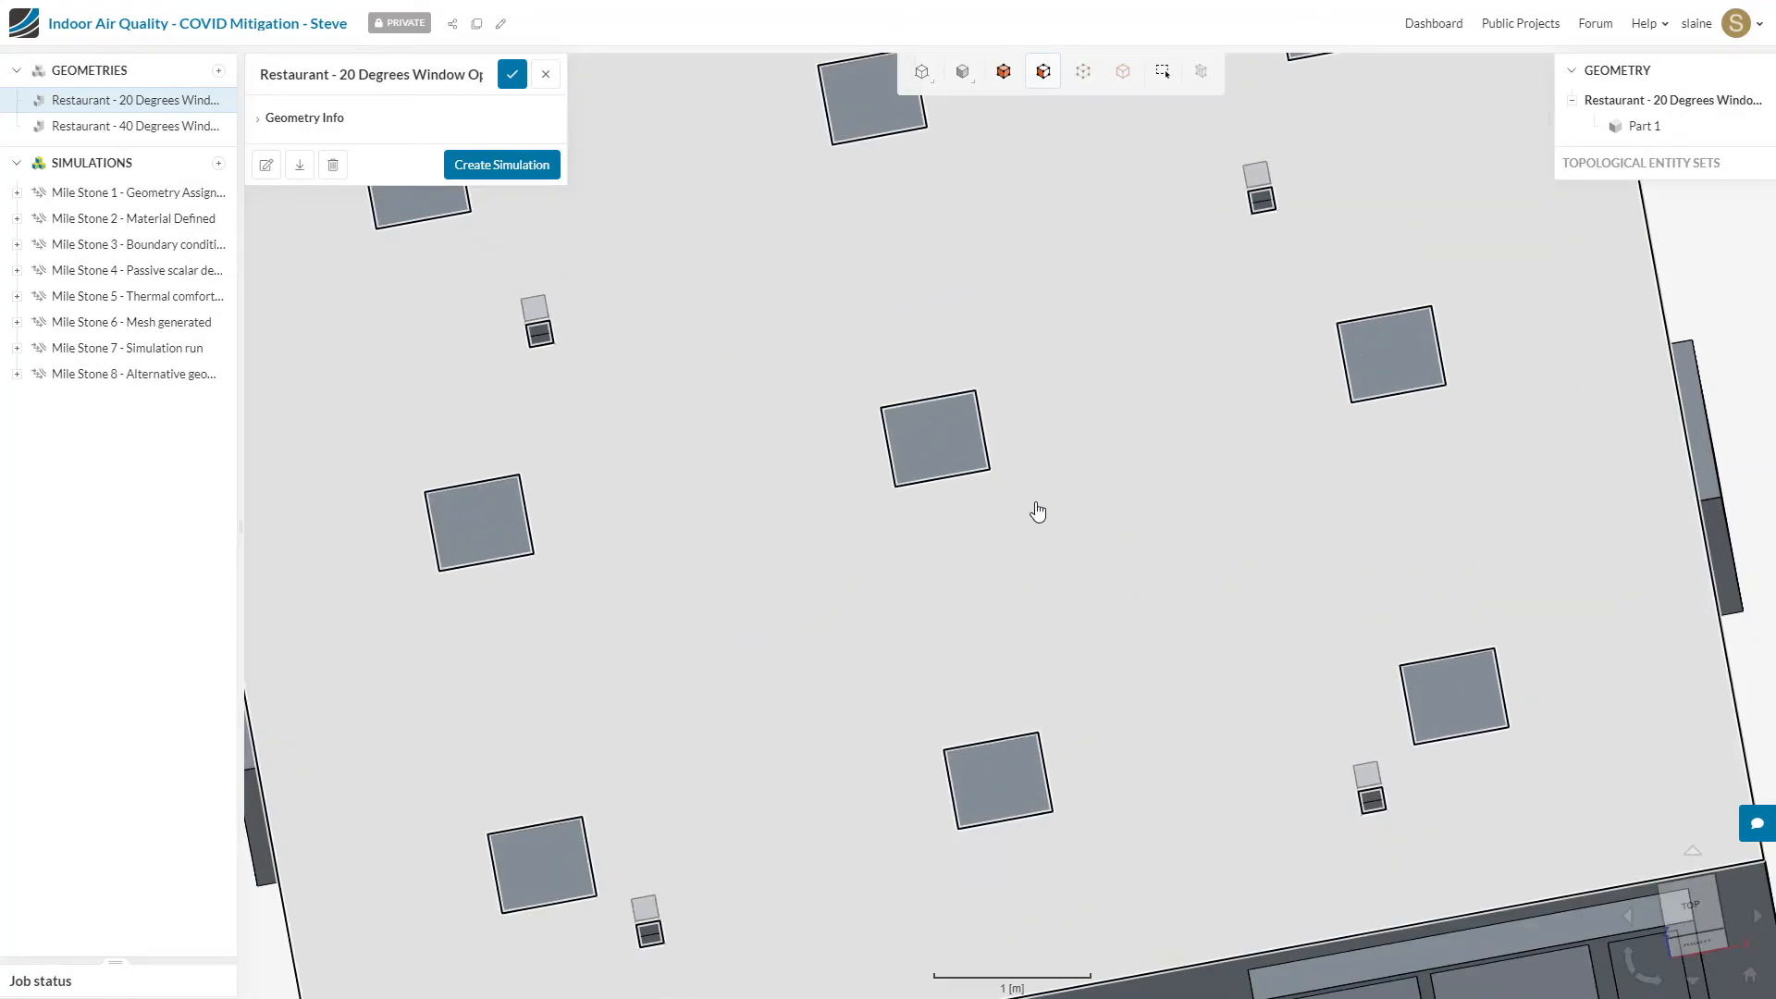
scroll(1043, 510, "down", 3)
scroll(1044, 510, "down", 5)
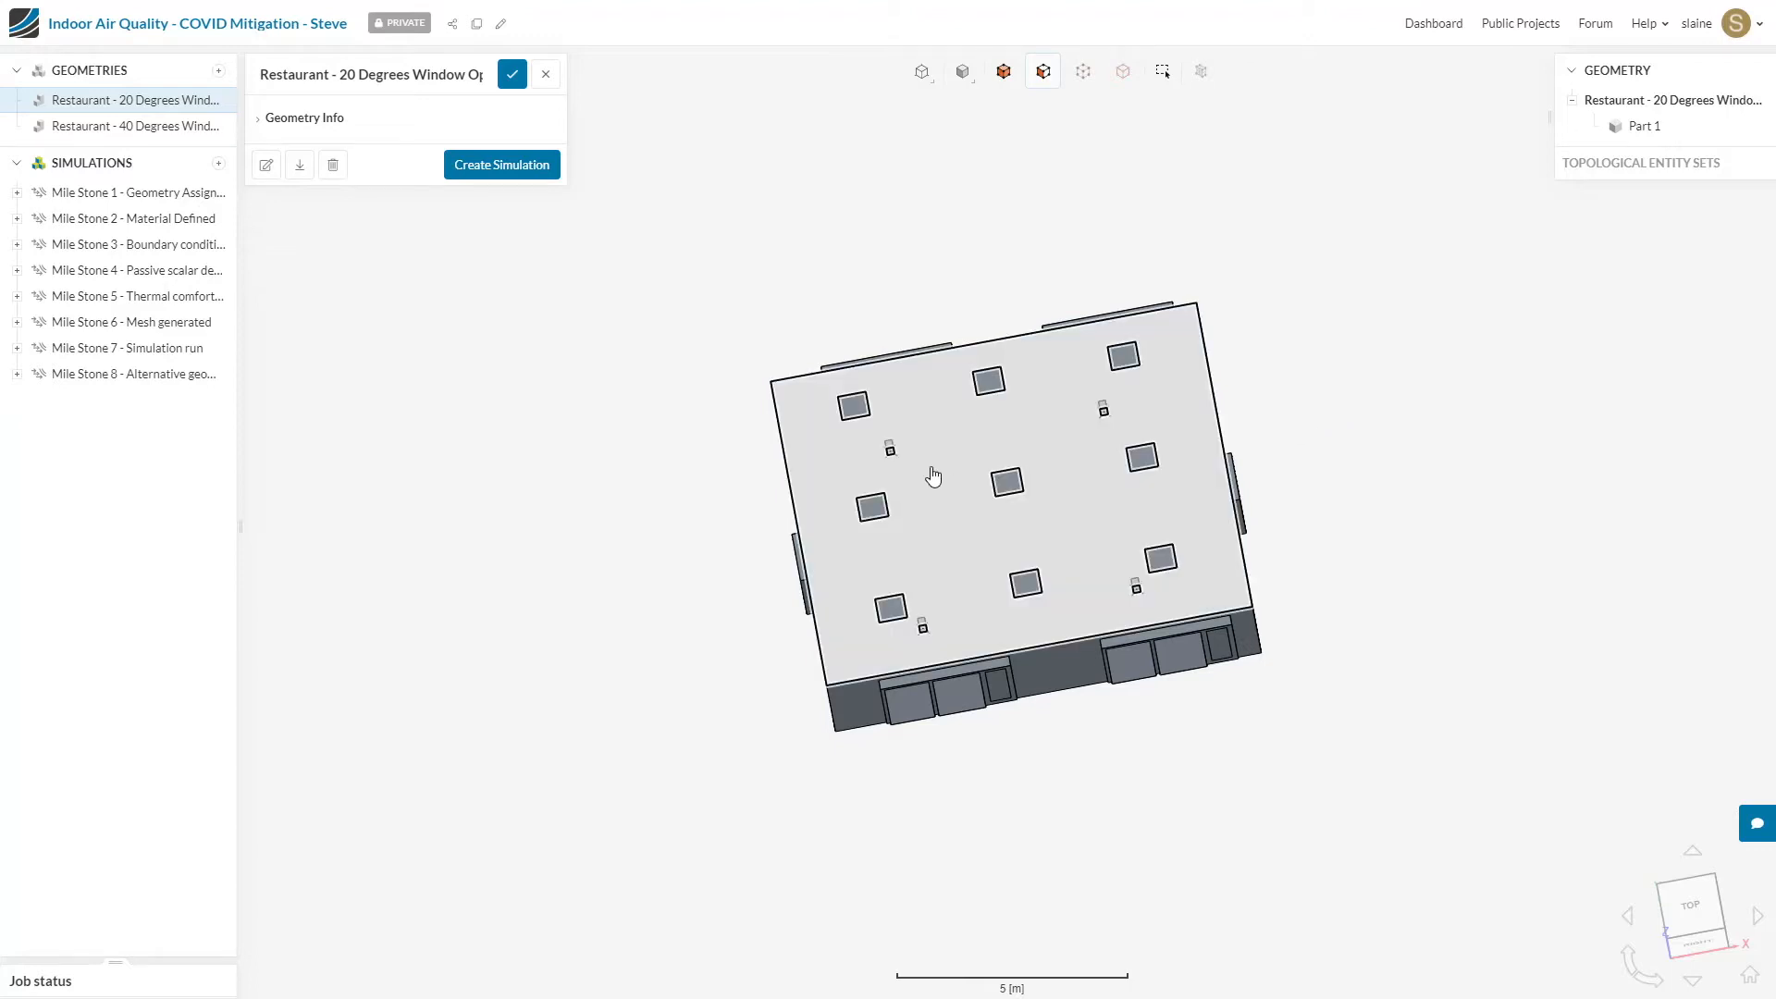
right_click_drag(936, 488, 1095, 506)
left_click_drag(1261, 591, 1019, 464)
right_click(1020, 457)
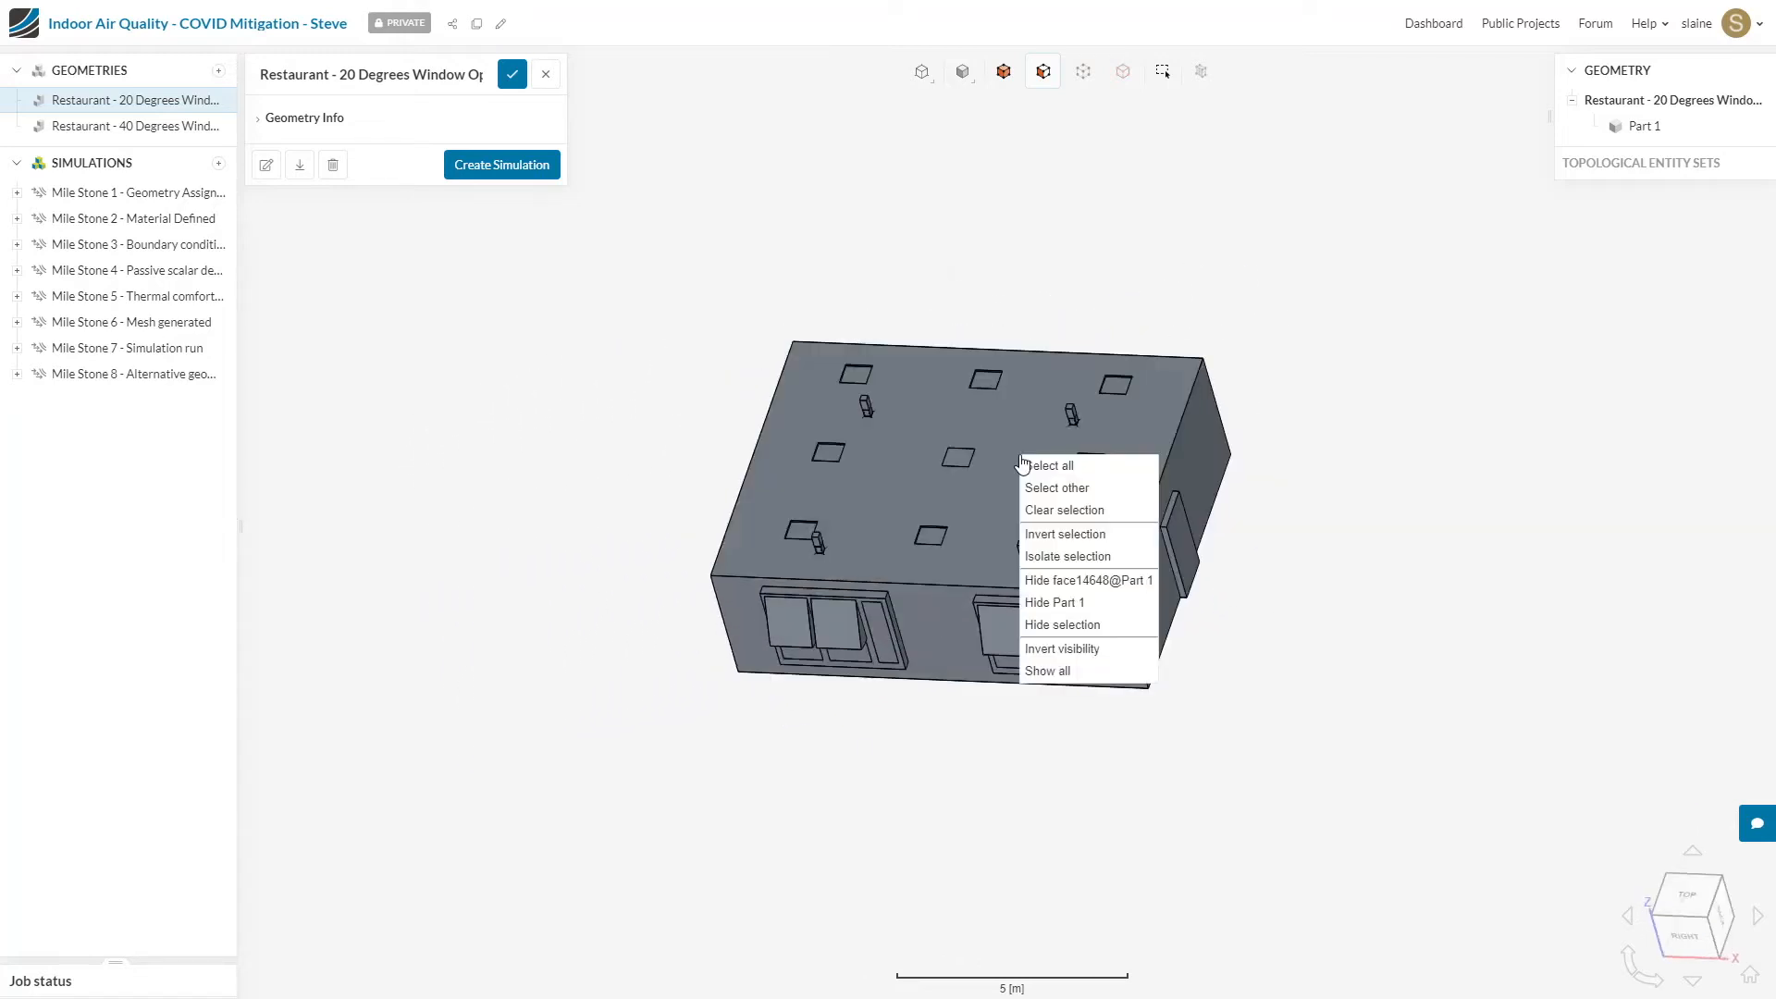
left_click(1054, 581)
Step: Examine the restaurant's tables, seated occupants, ceiling fixtures, doors and open windows from several angles
left_click_drag(1334, 615, 1087, 682)
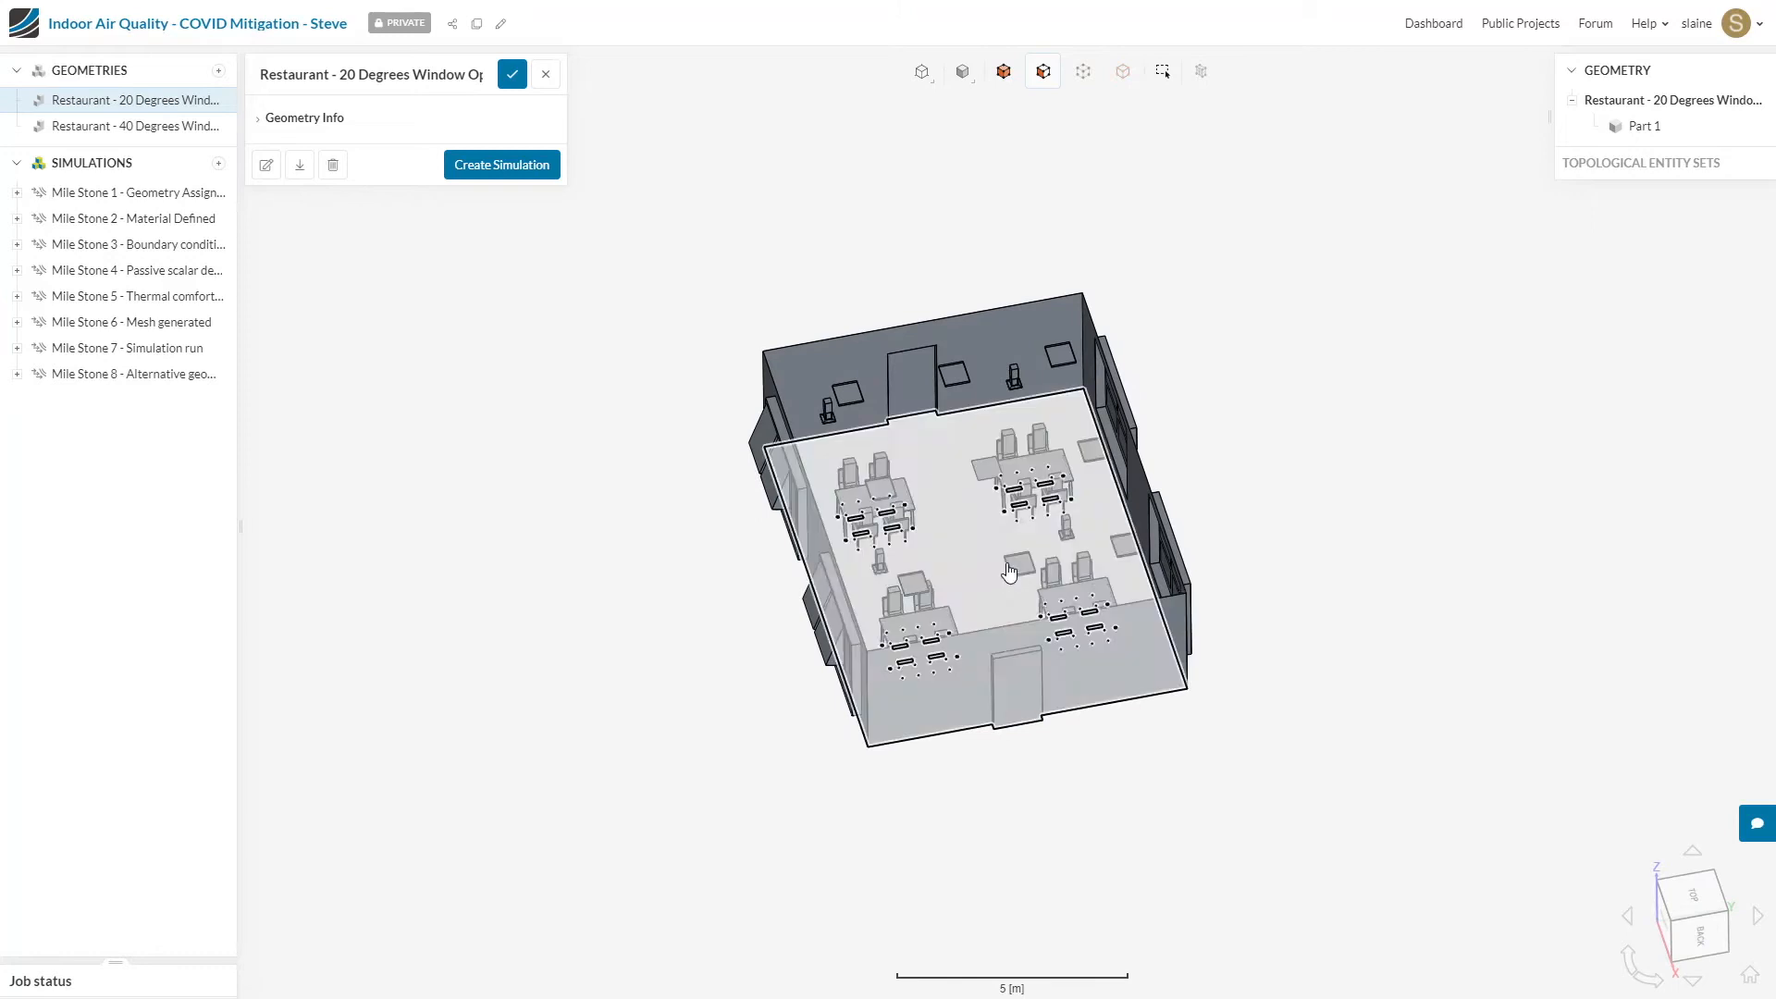
scroll(1009, 573, "up", 4)
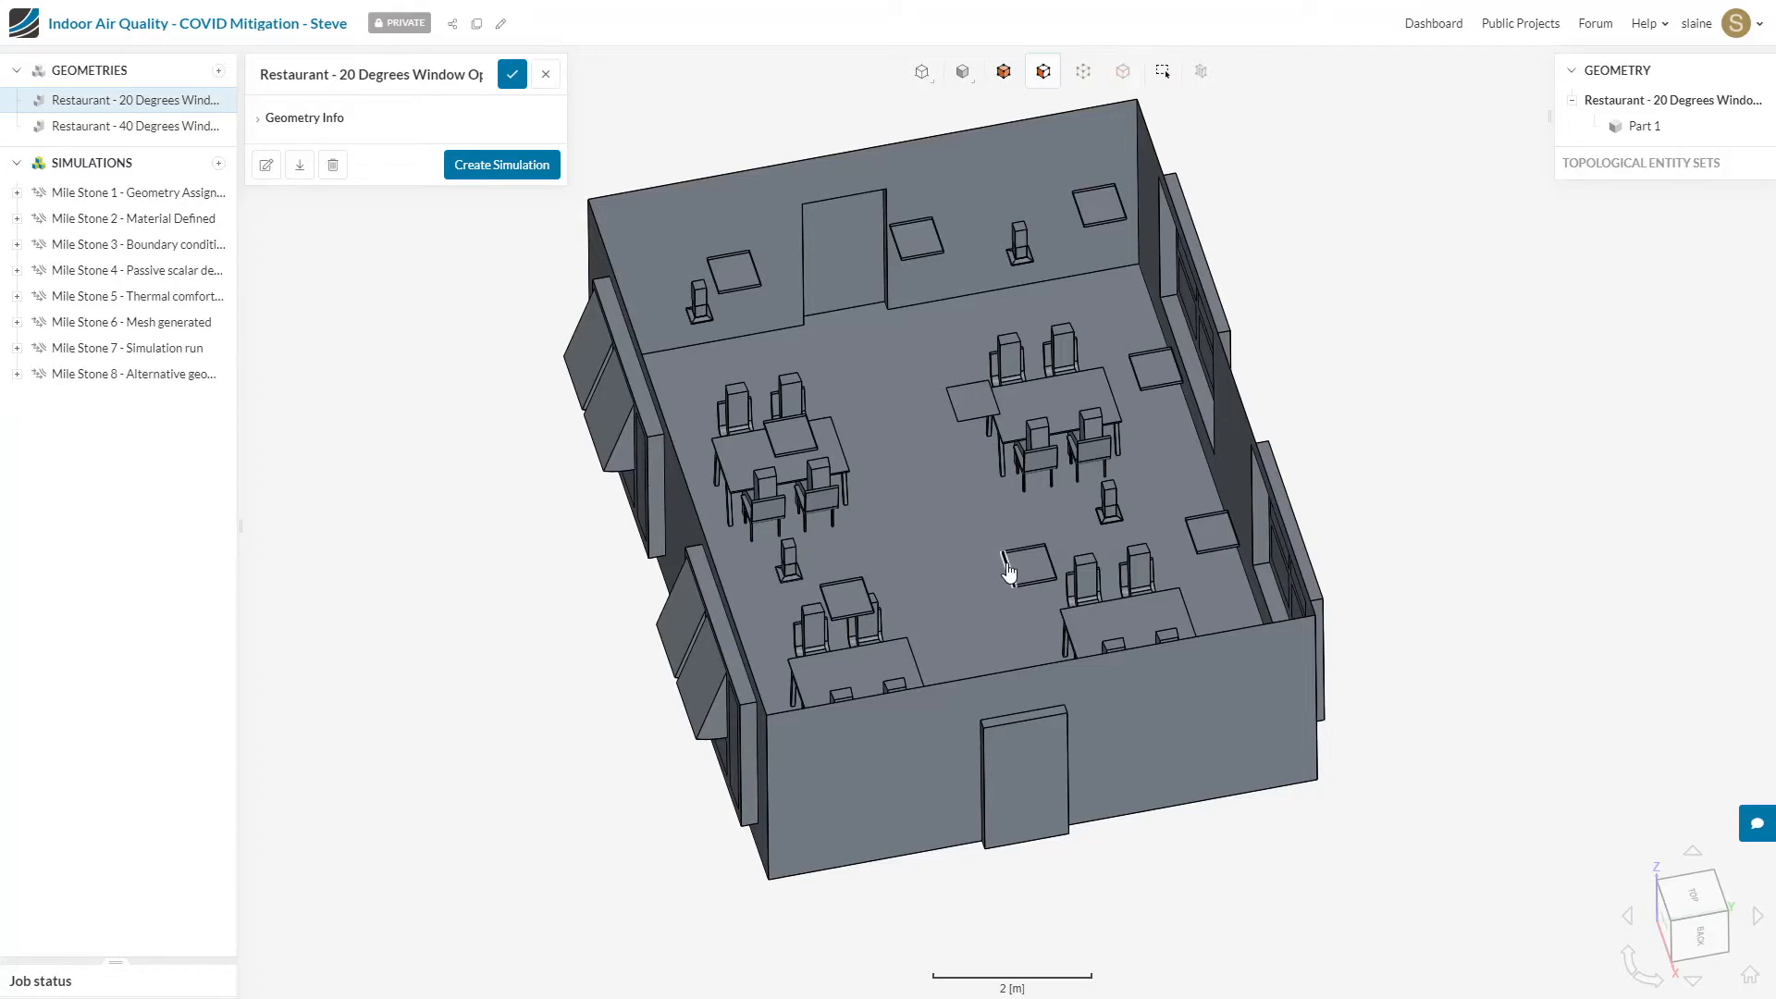
left_click_drag(1119, 497, 1301, 514)
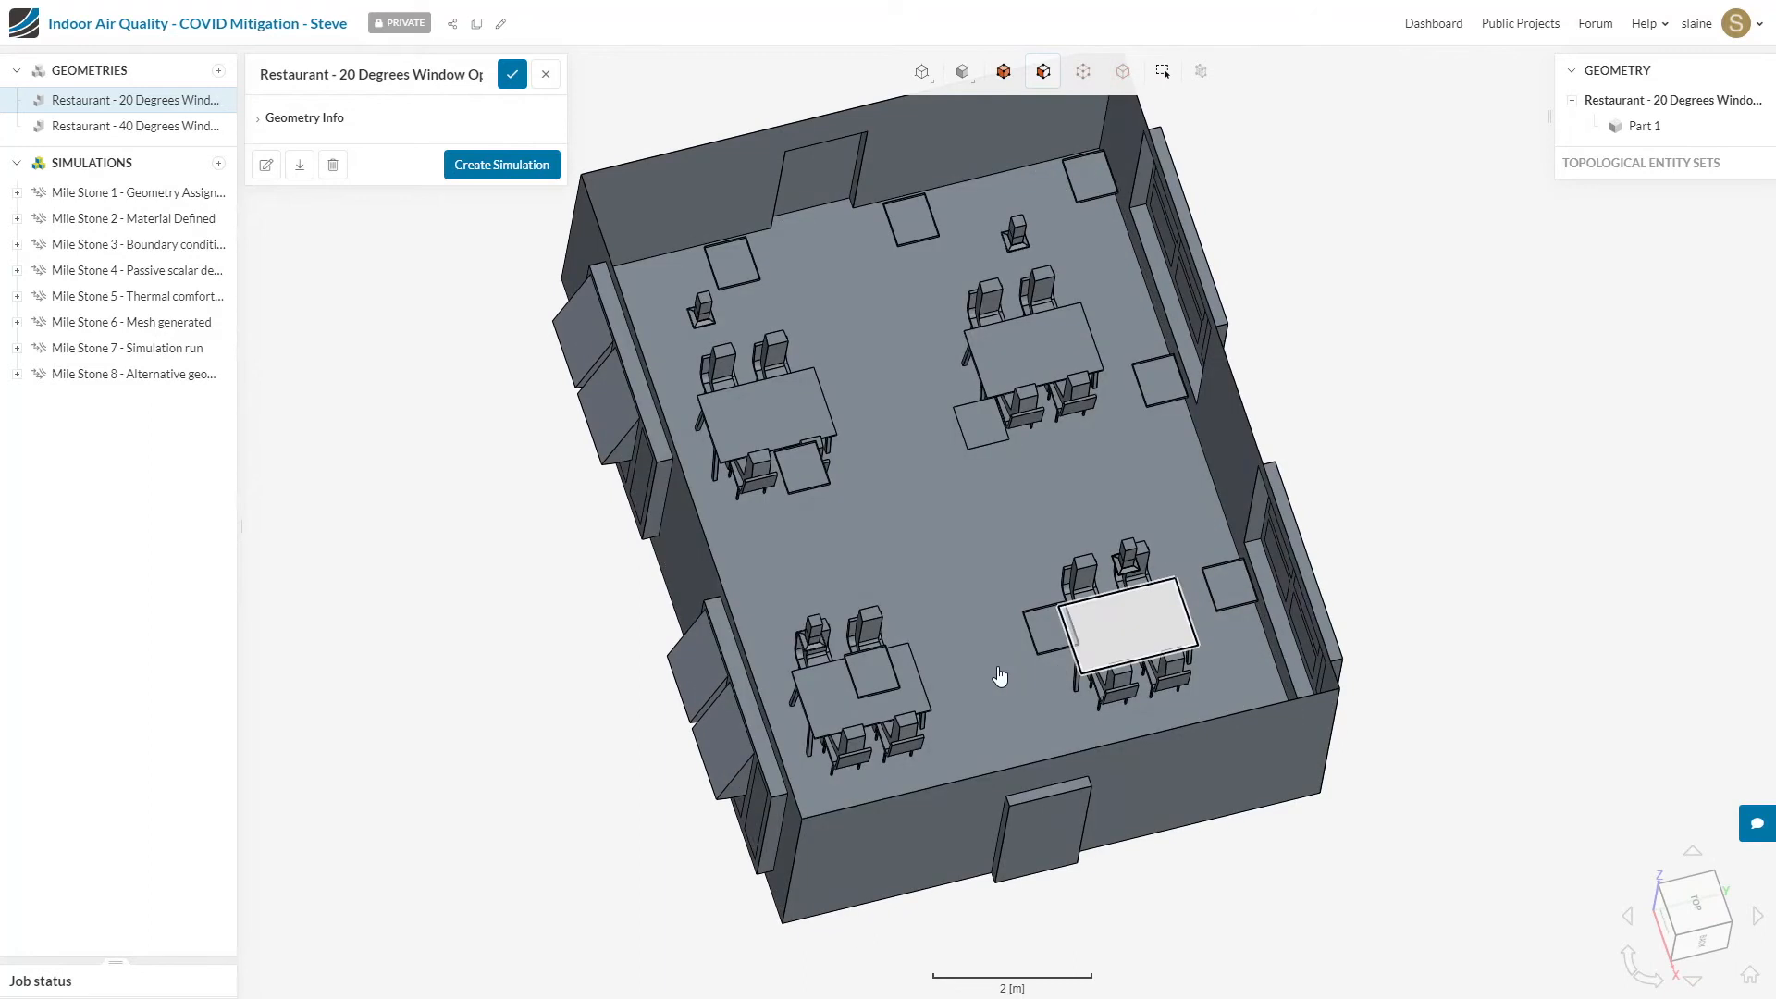
left_click_drag(1483, 536, 1558, 392)
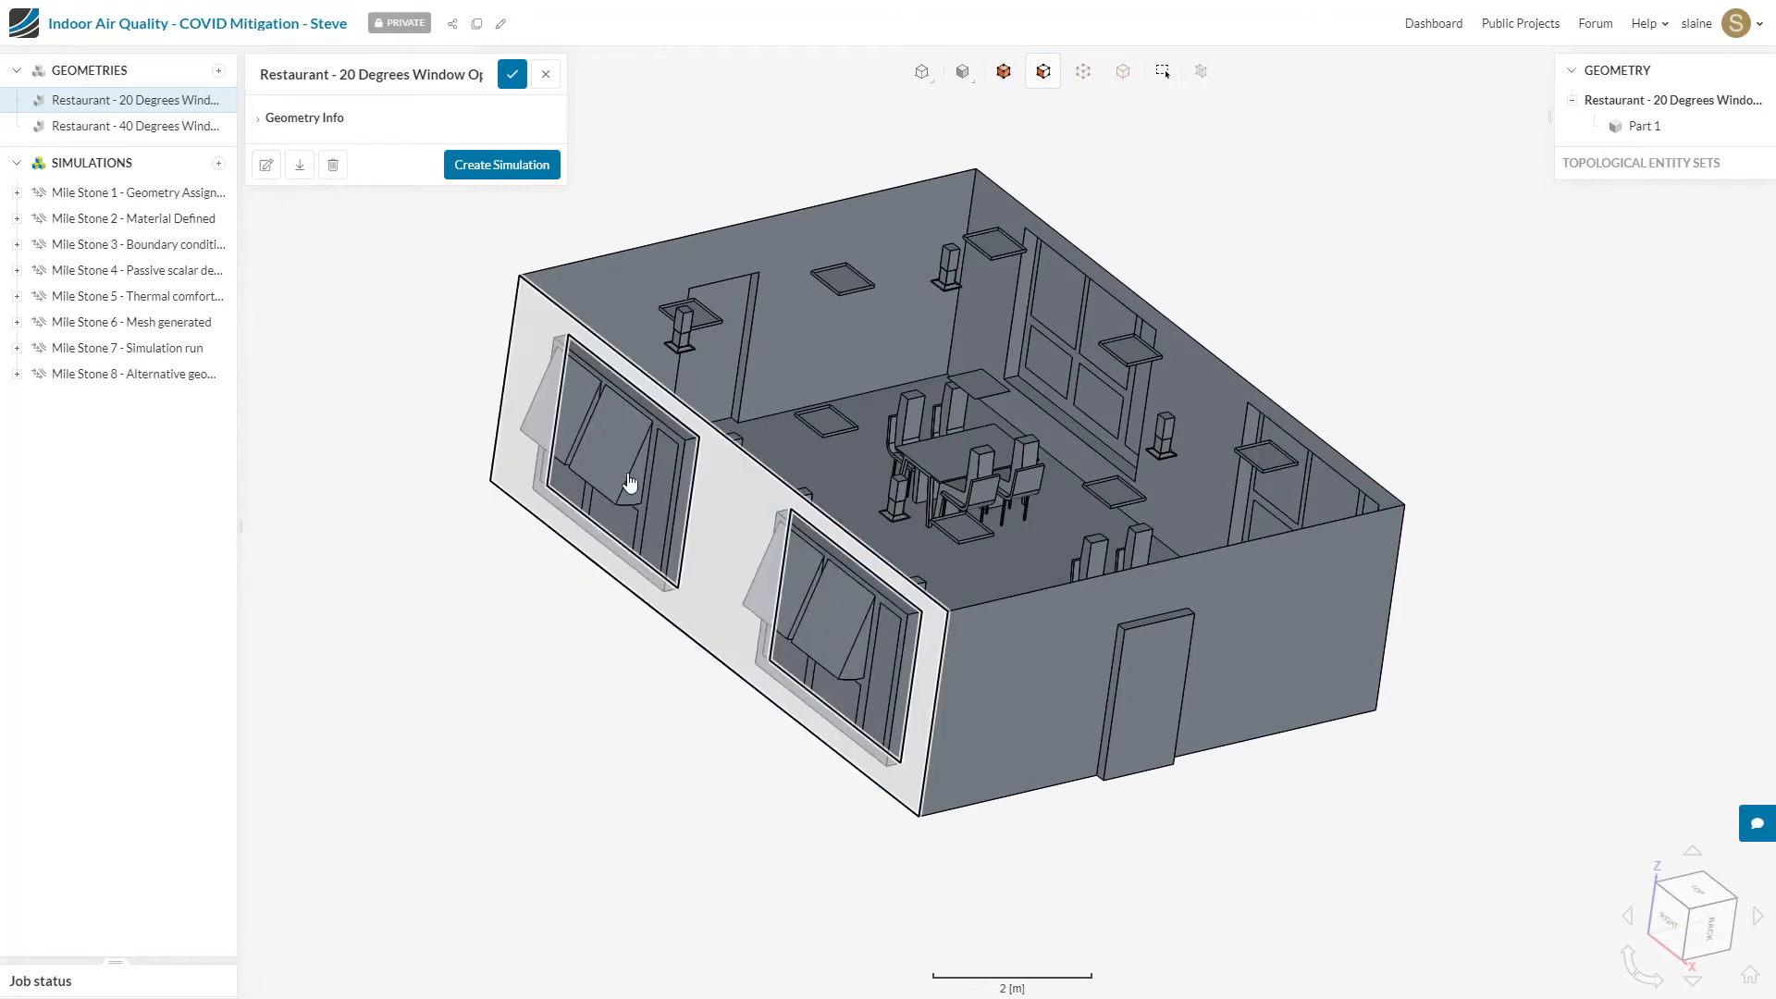
left_click_drag(1412, 418, 880, 595)
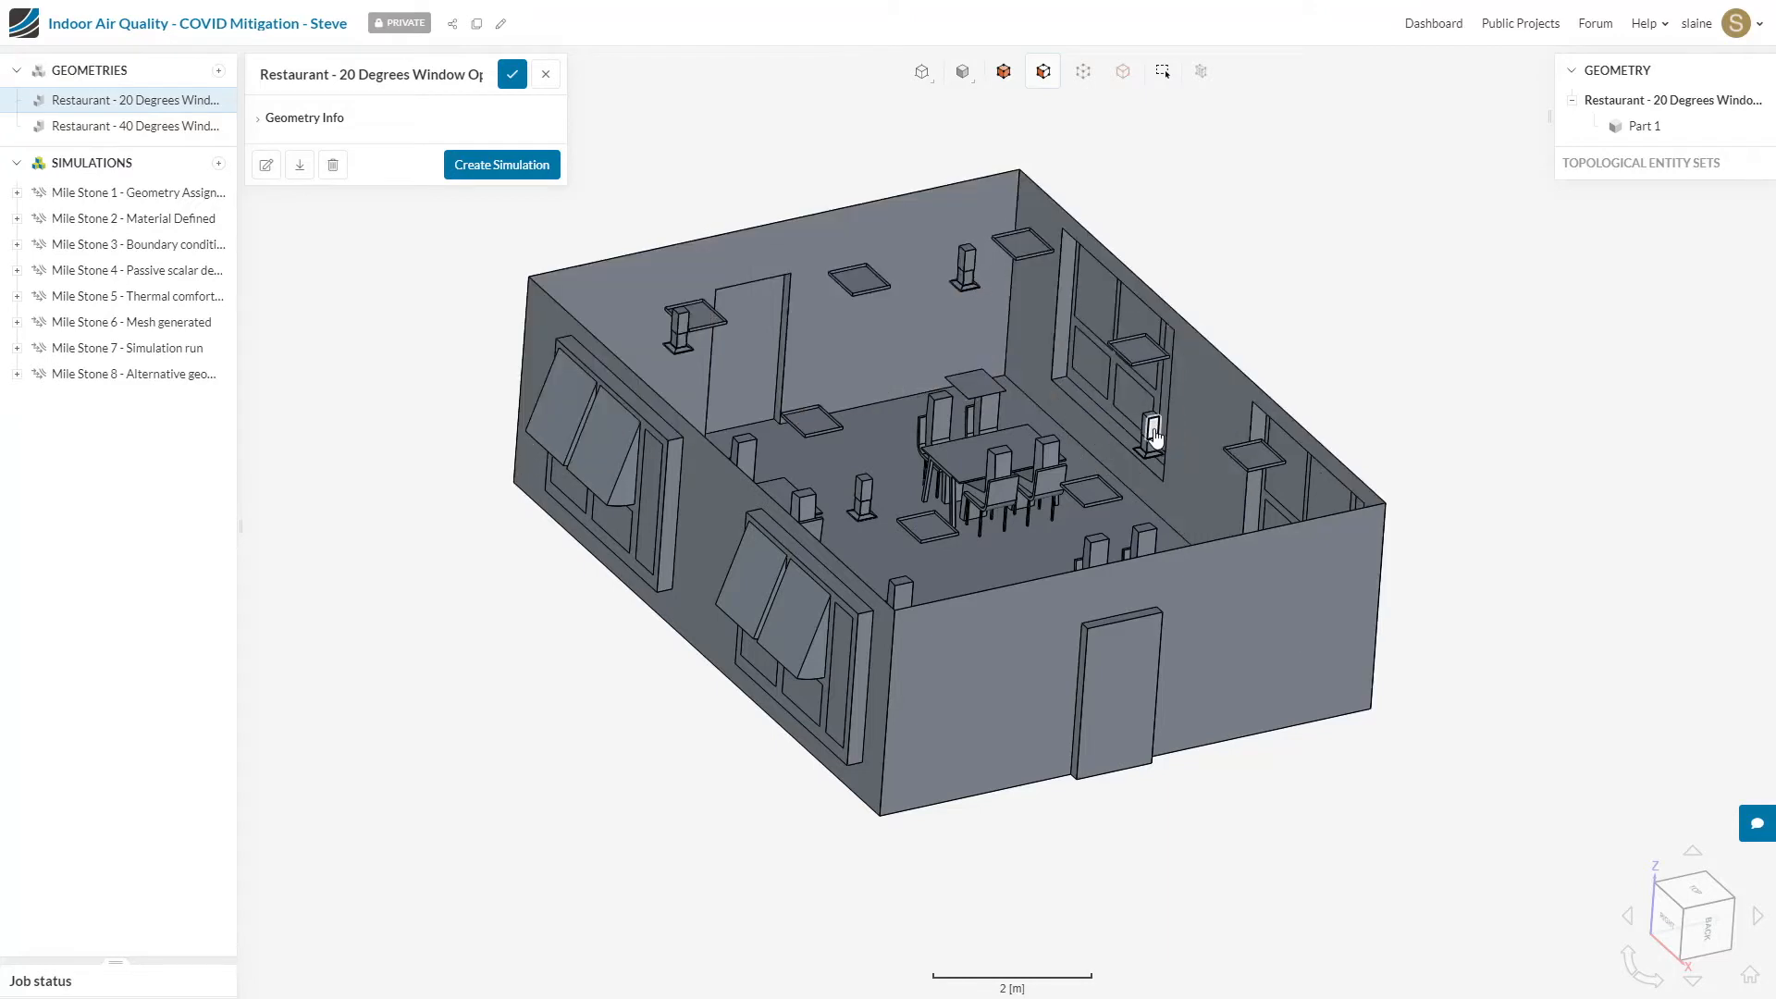
left_click_drag(1455, 330, 1416, 404)
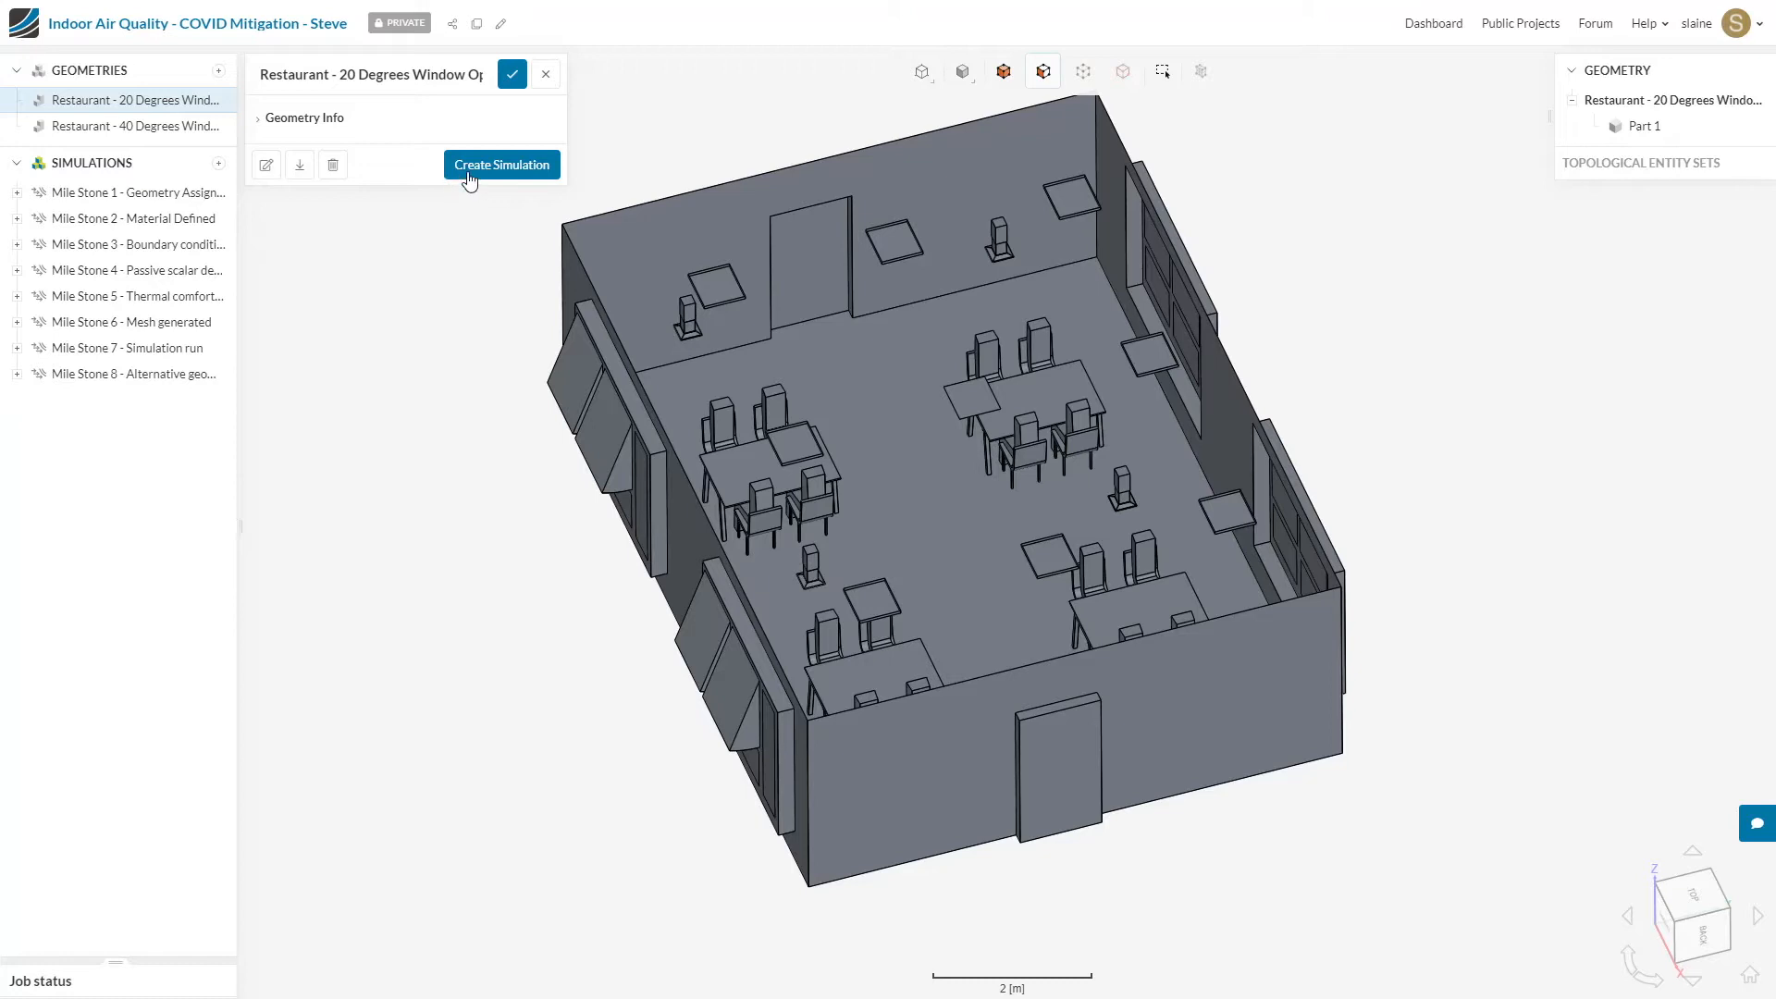
Step: Create a Convective Heat Transfer simulation from the 20-degree window geometry and check its assigned geometry
left_click(502, 164)
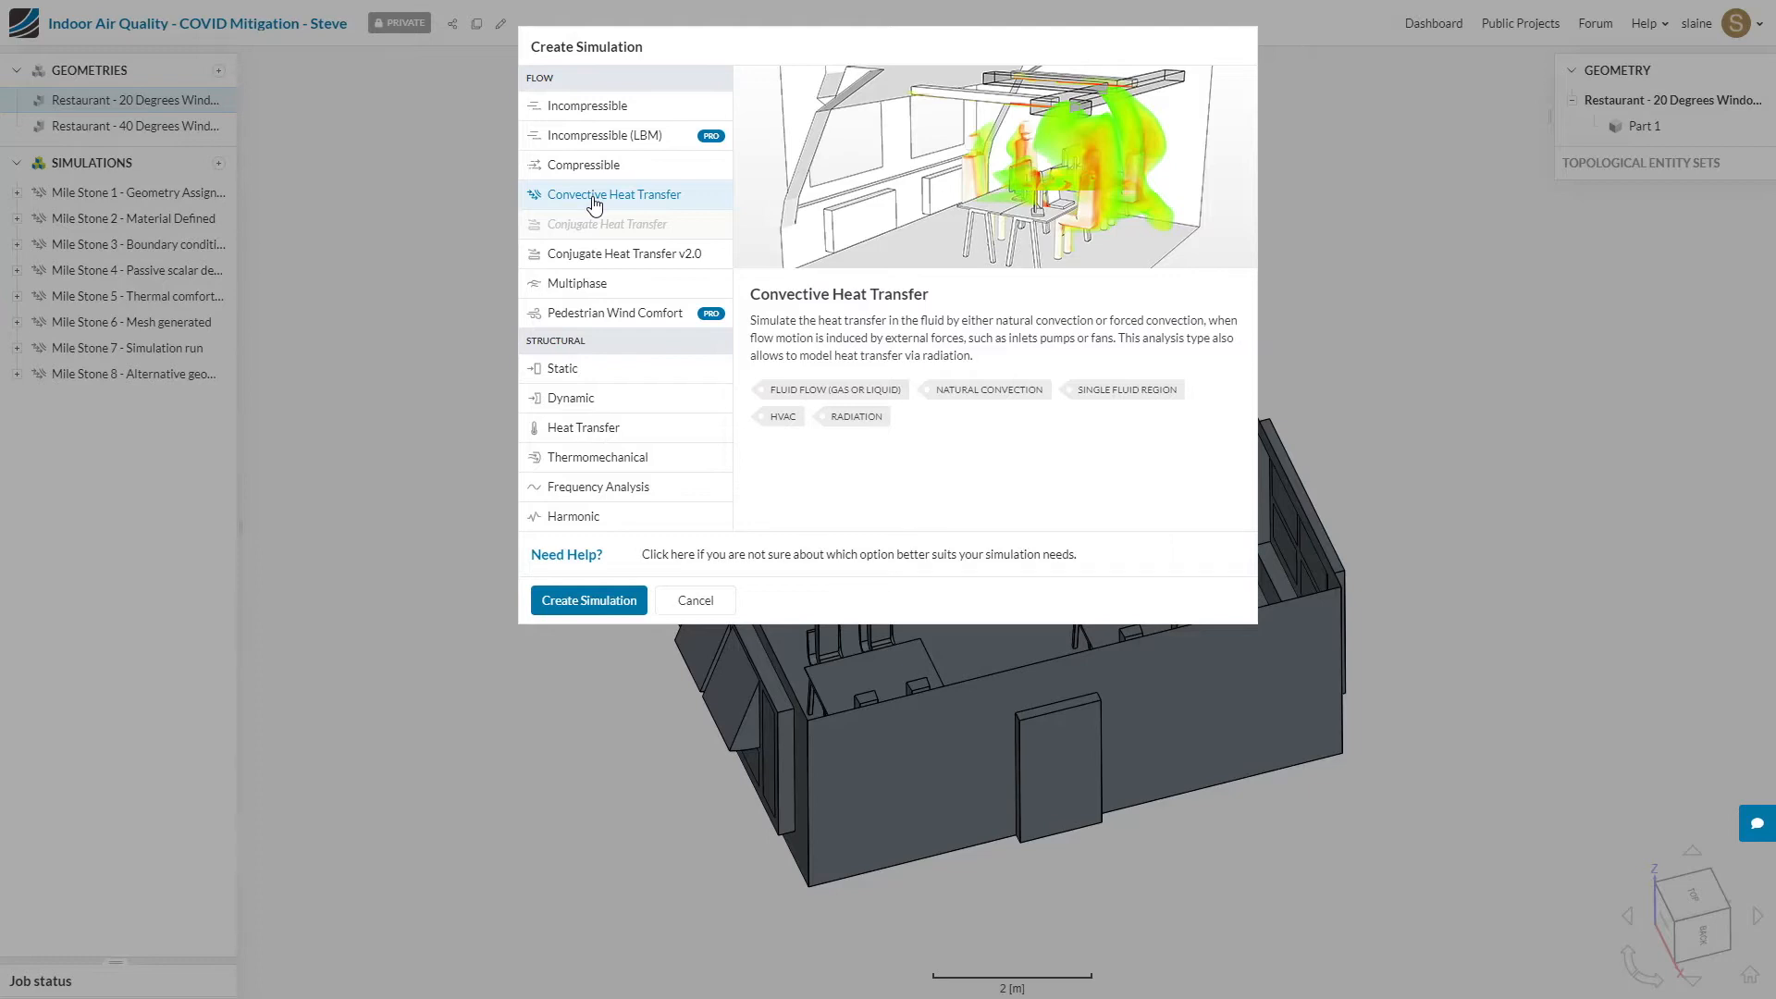
mouse_move(619, 222)
left_click(614, 602)
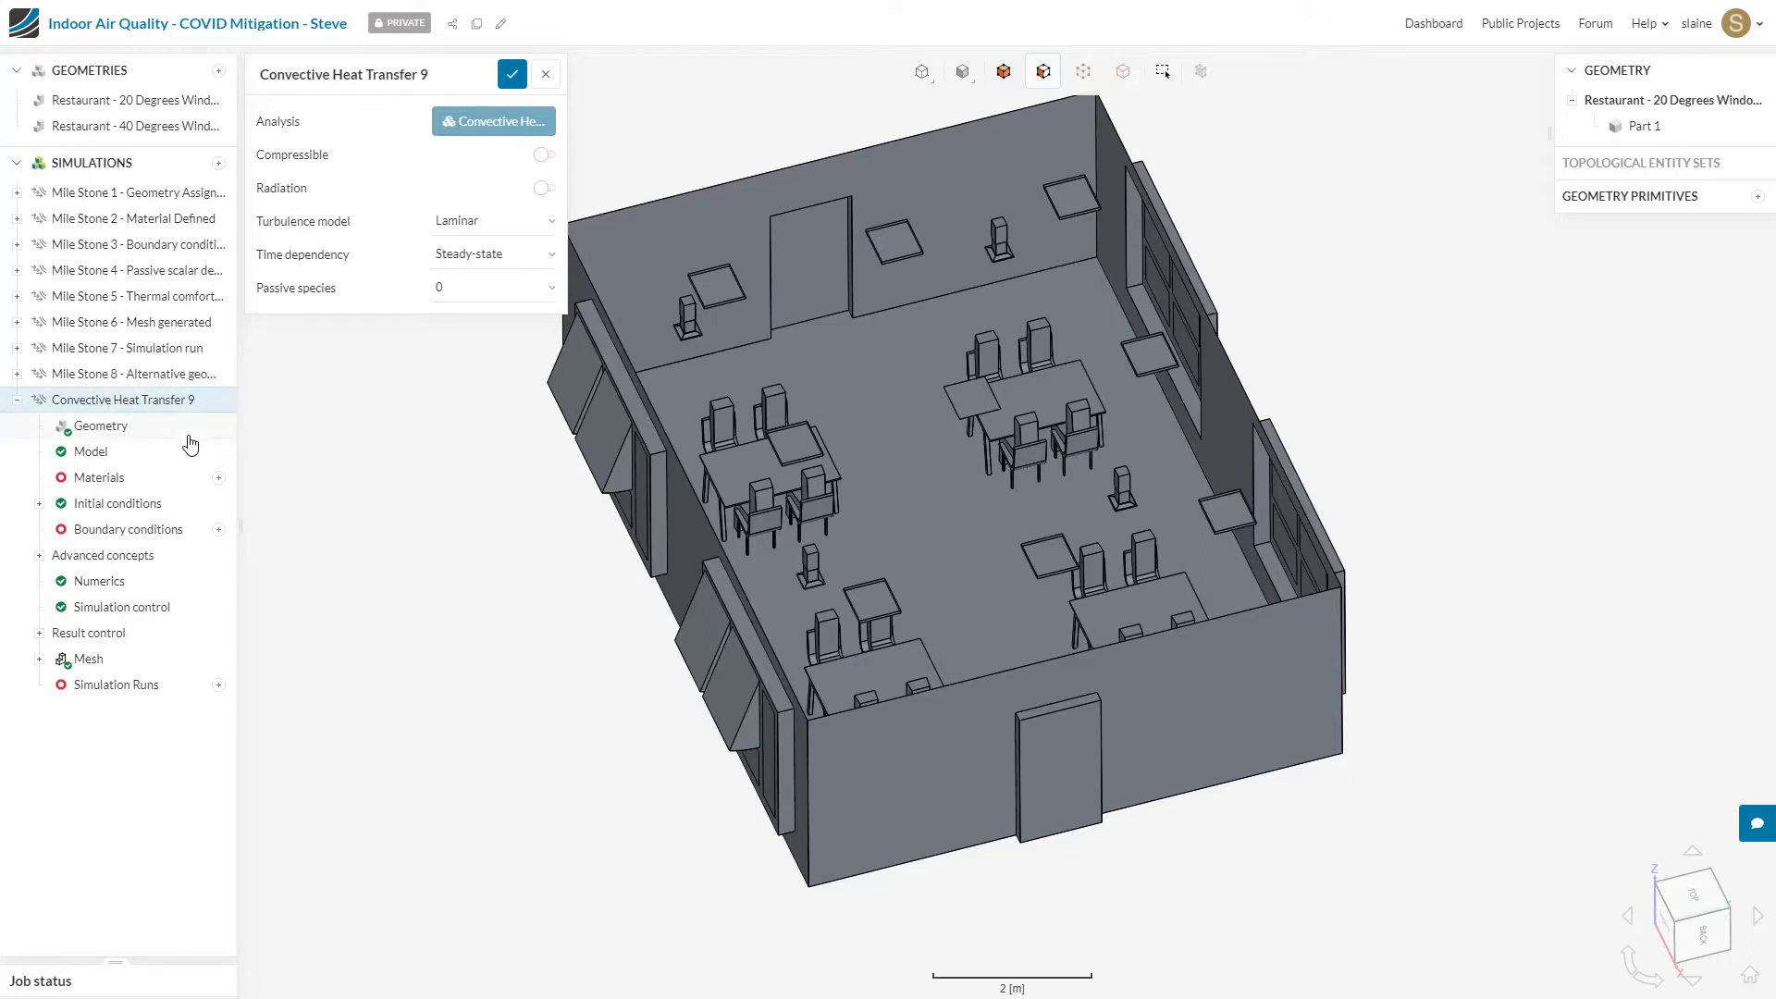
left_click(79, 431)
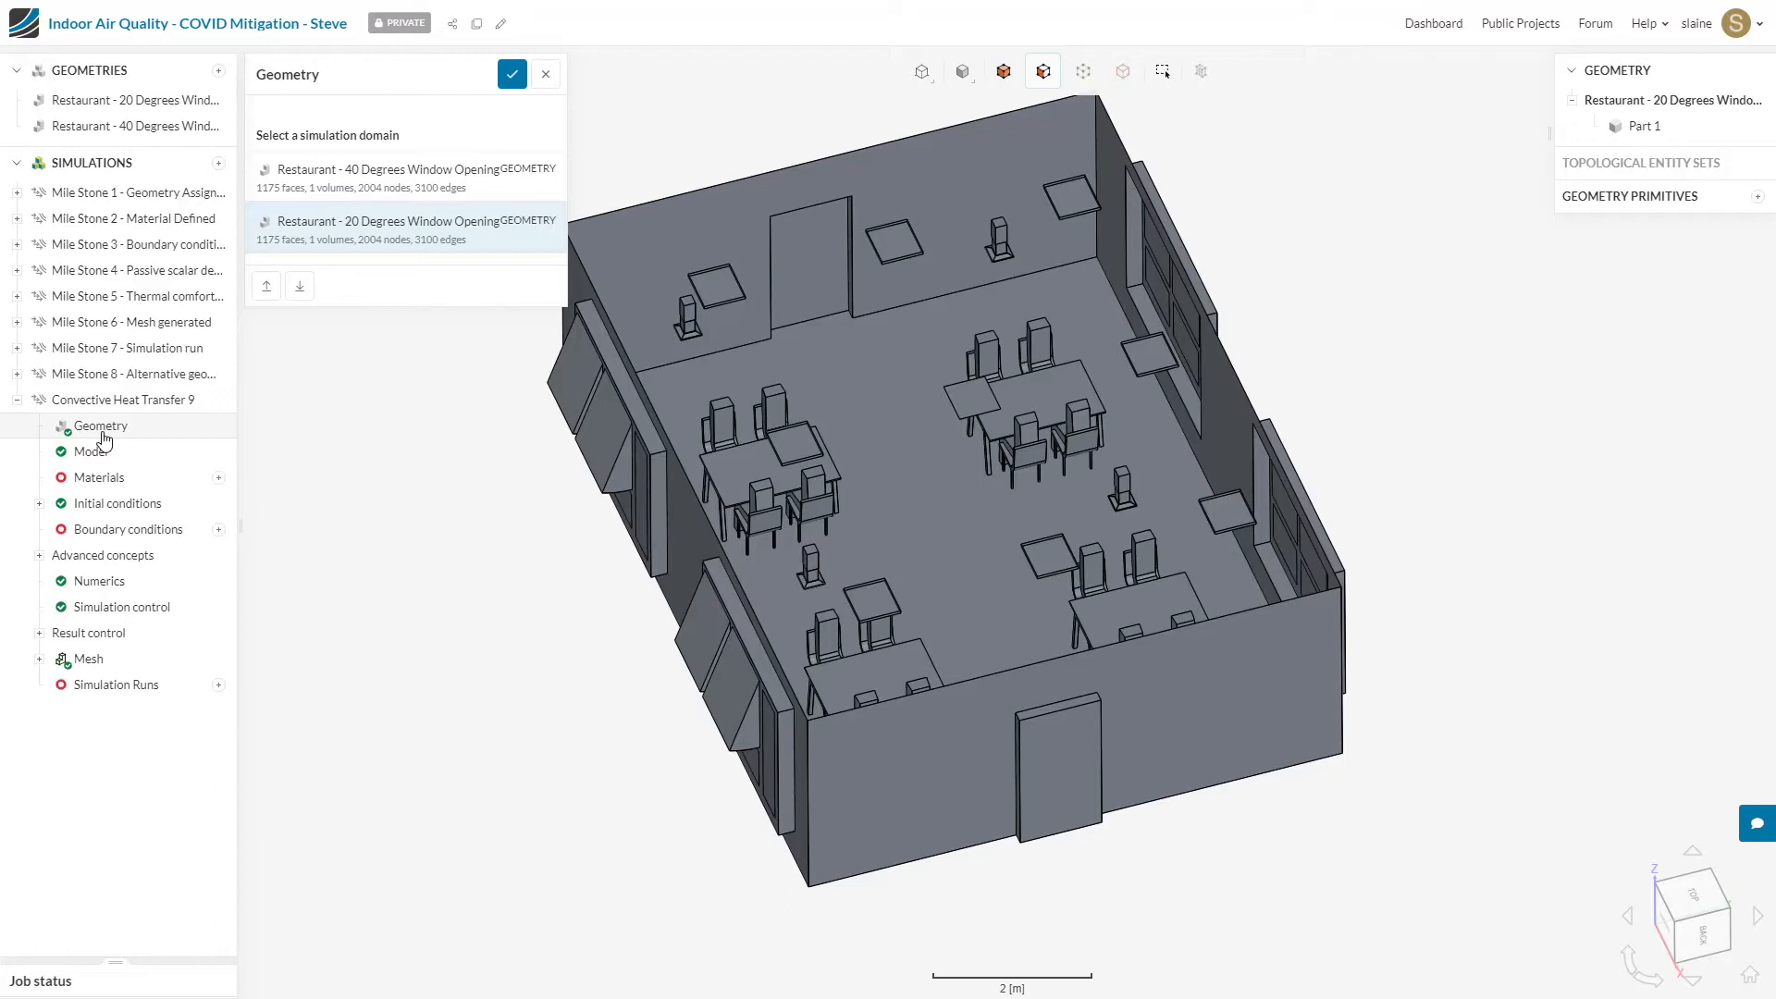
left_click(16, 401)
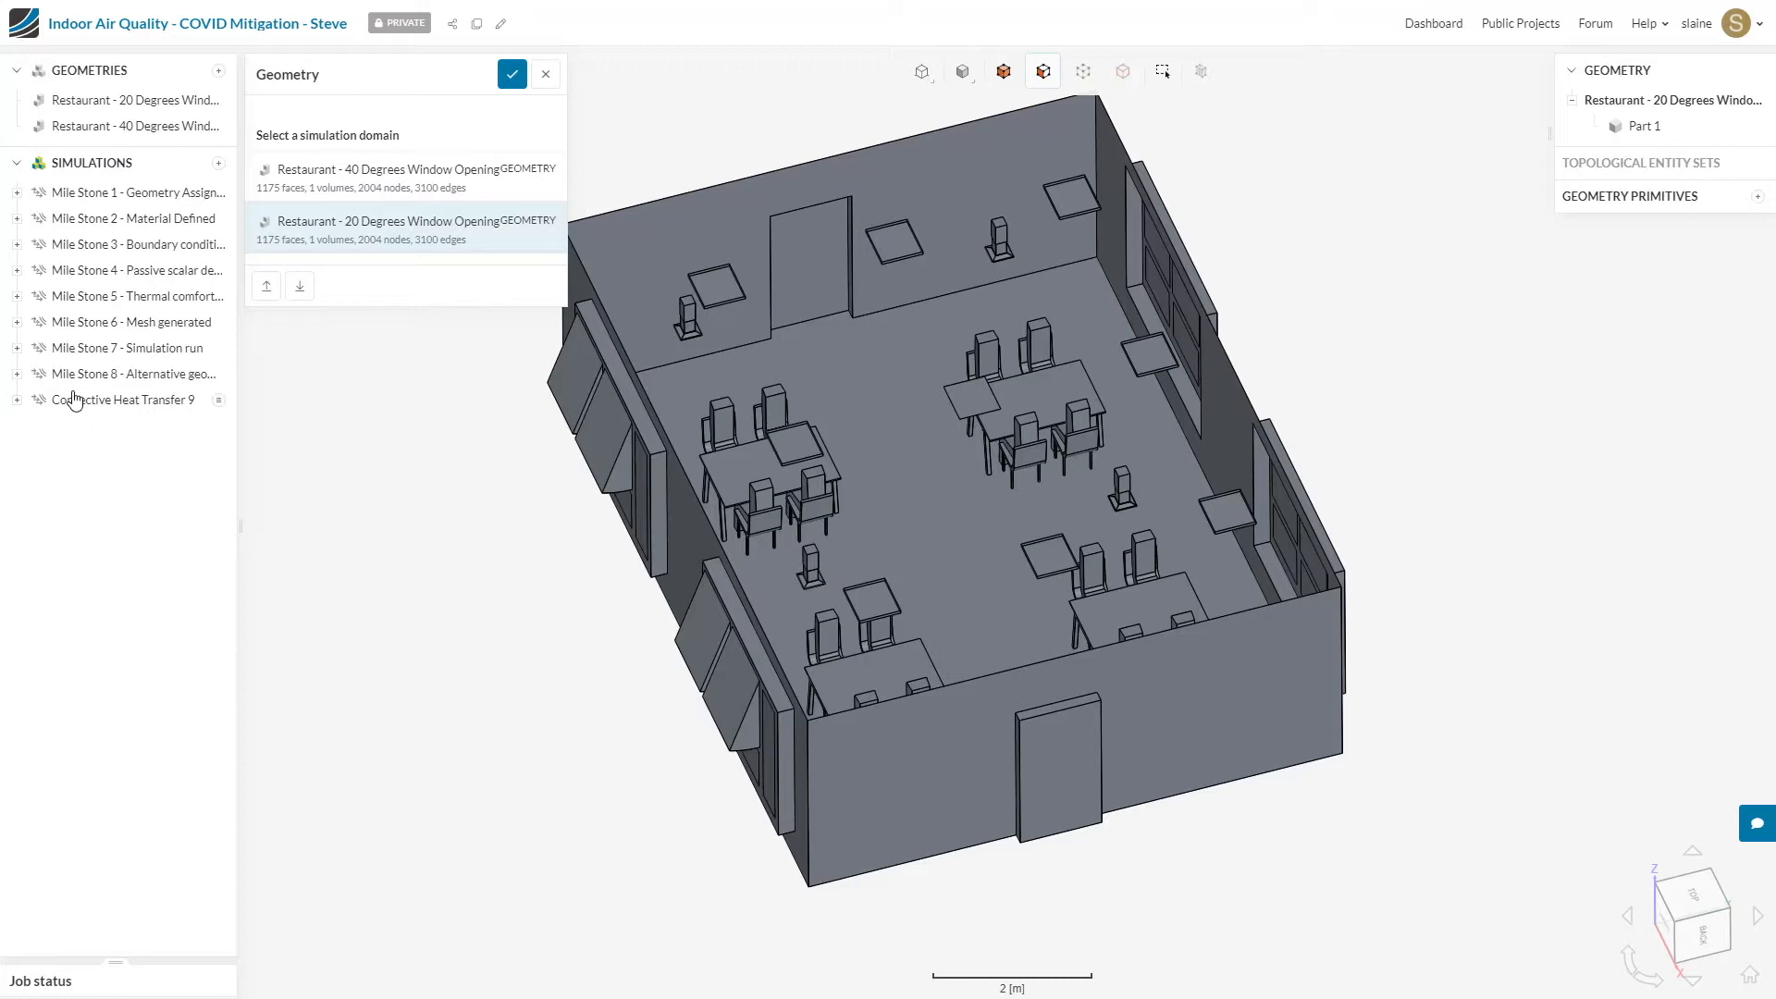
Step: Open the Model settings of the Mile Stone 1 simulation and check the gravity direction against the building's orientation
left_click(116, 196)
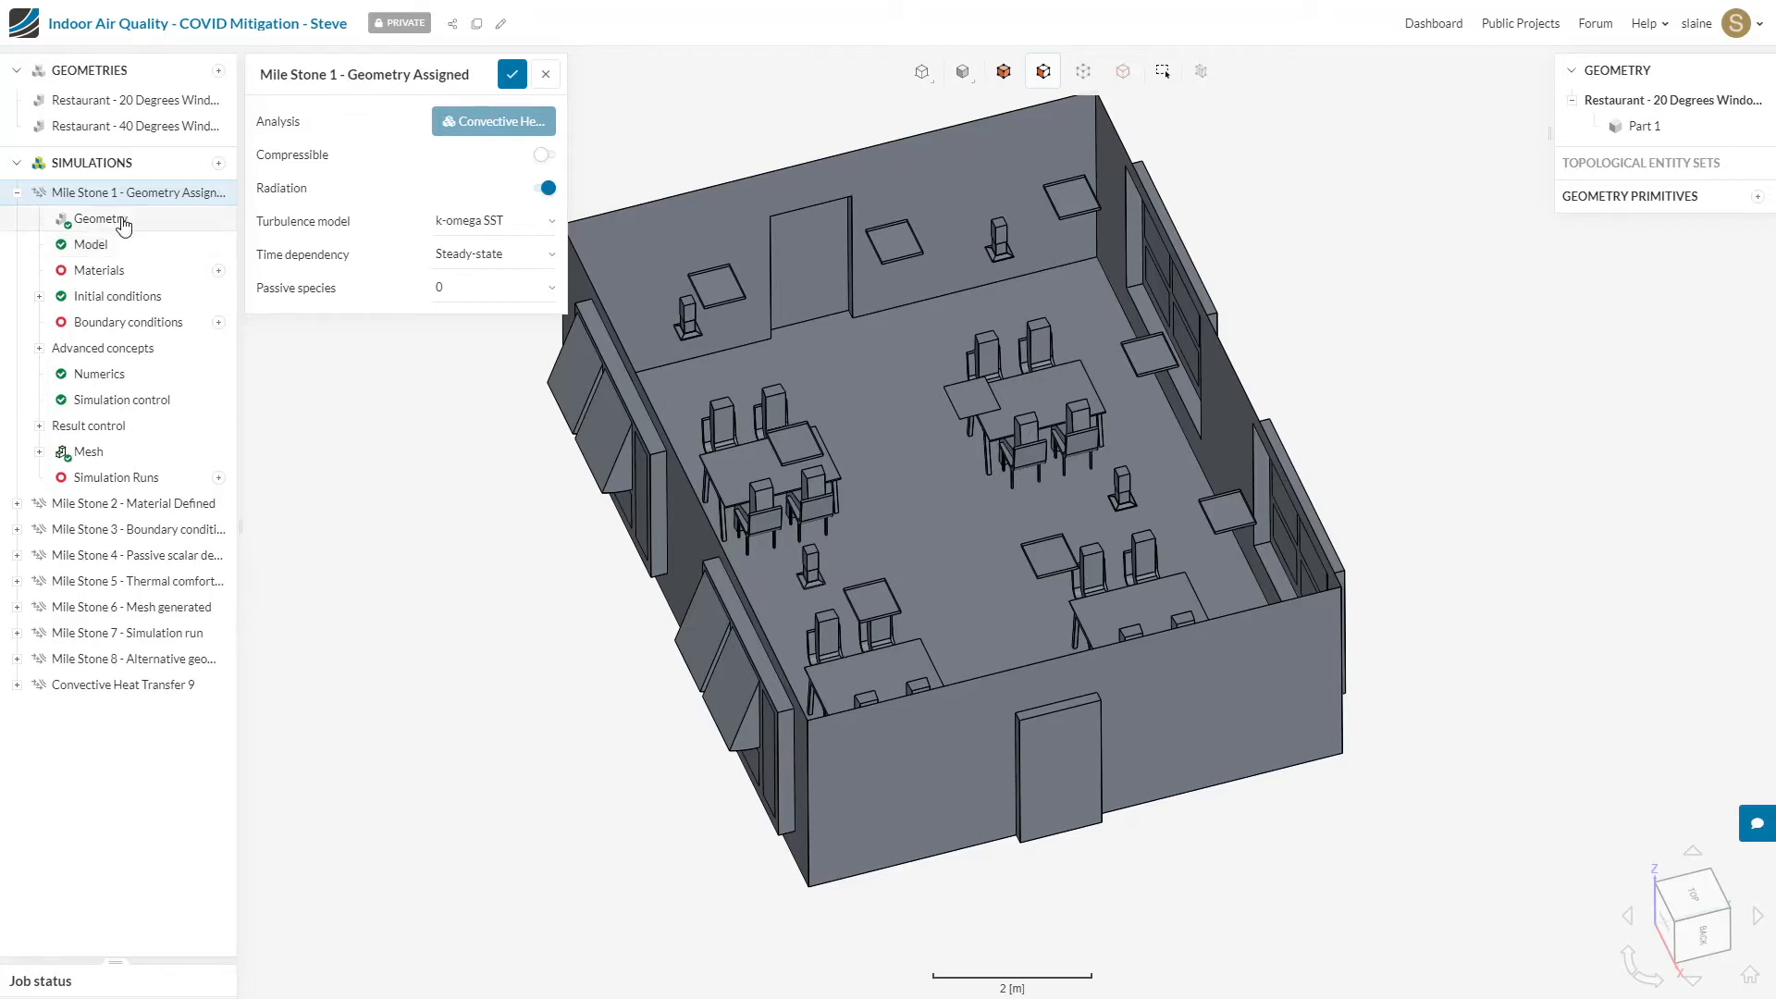
left_click(122, 246)
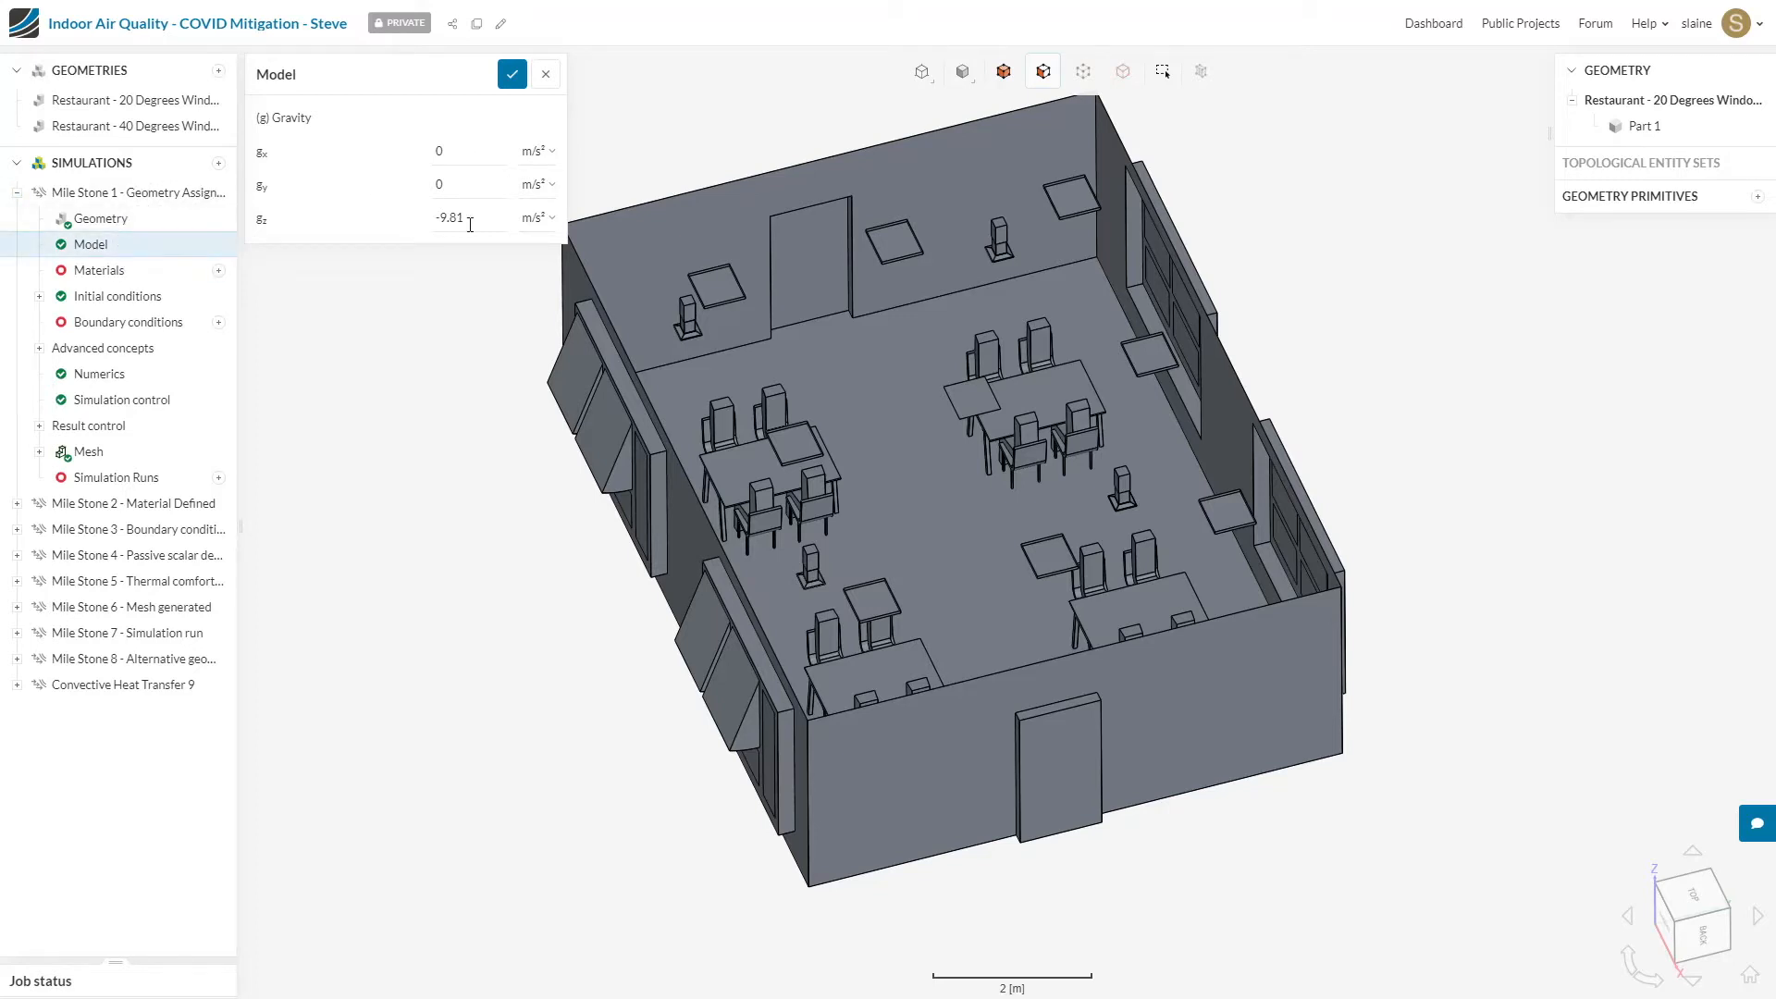
left_click_drag(1489, 717, 1662, 645)
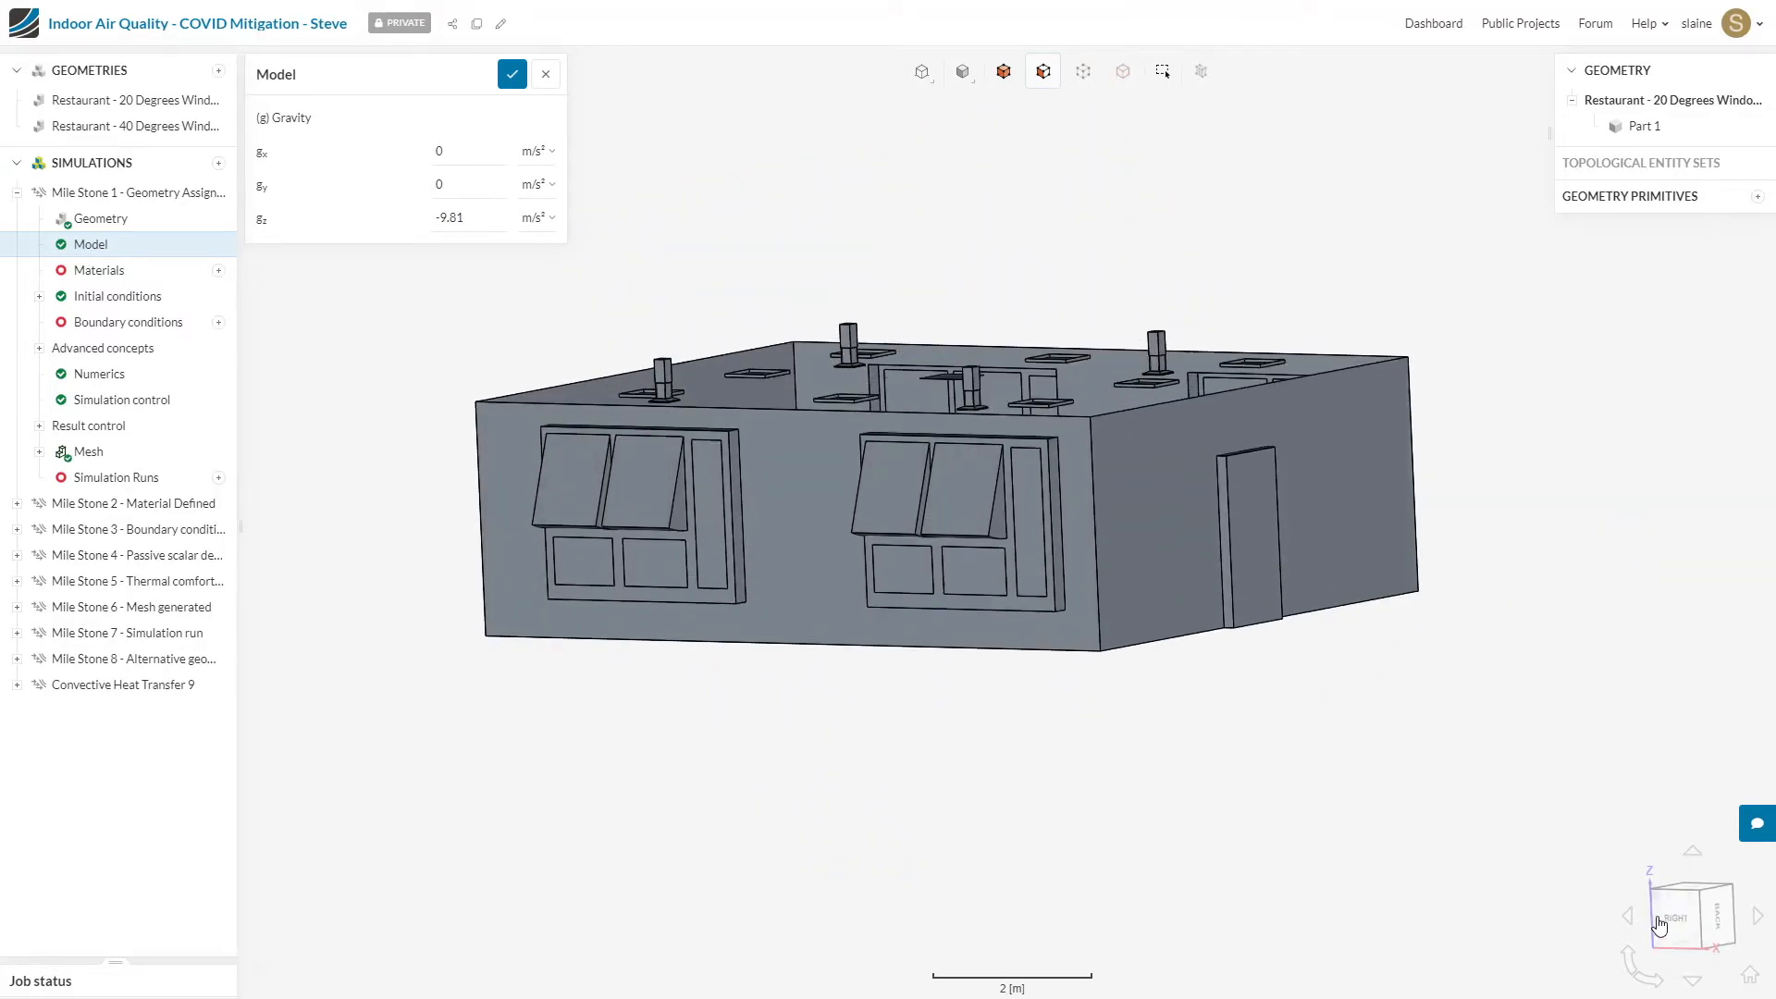
left_click_drag(1511, 576, 1459, 531)
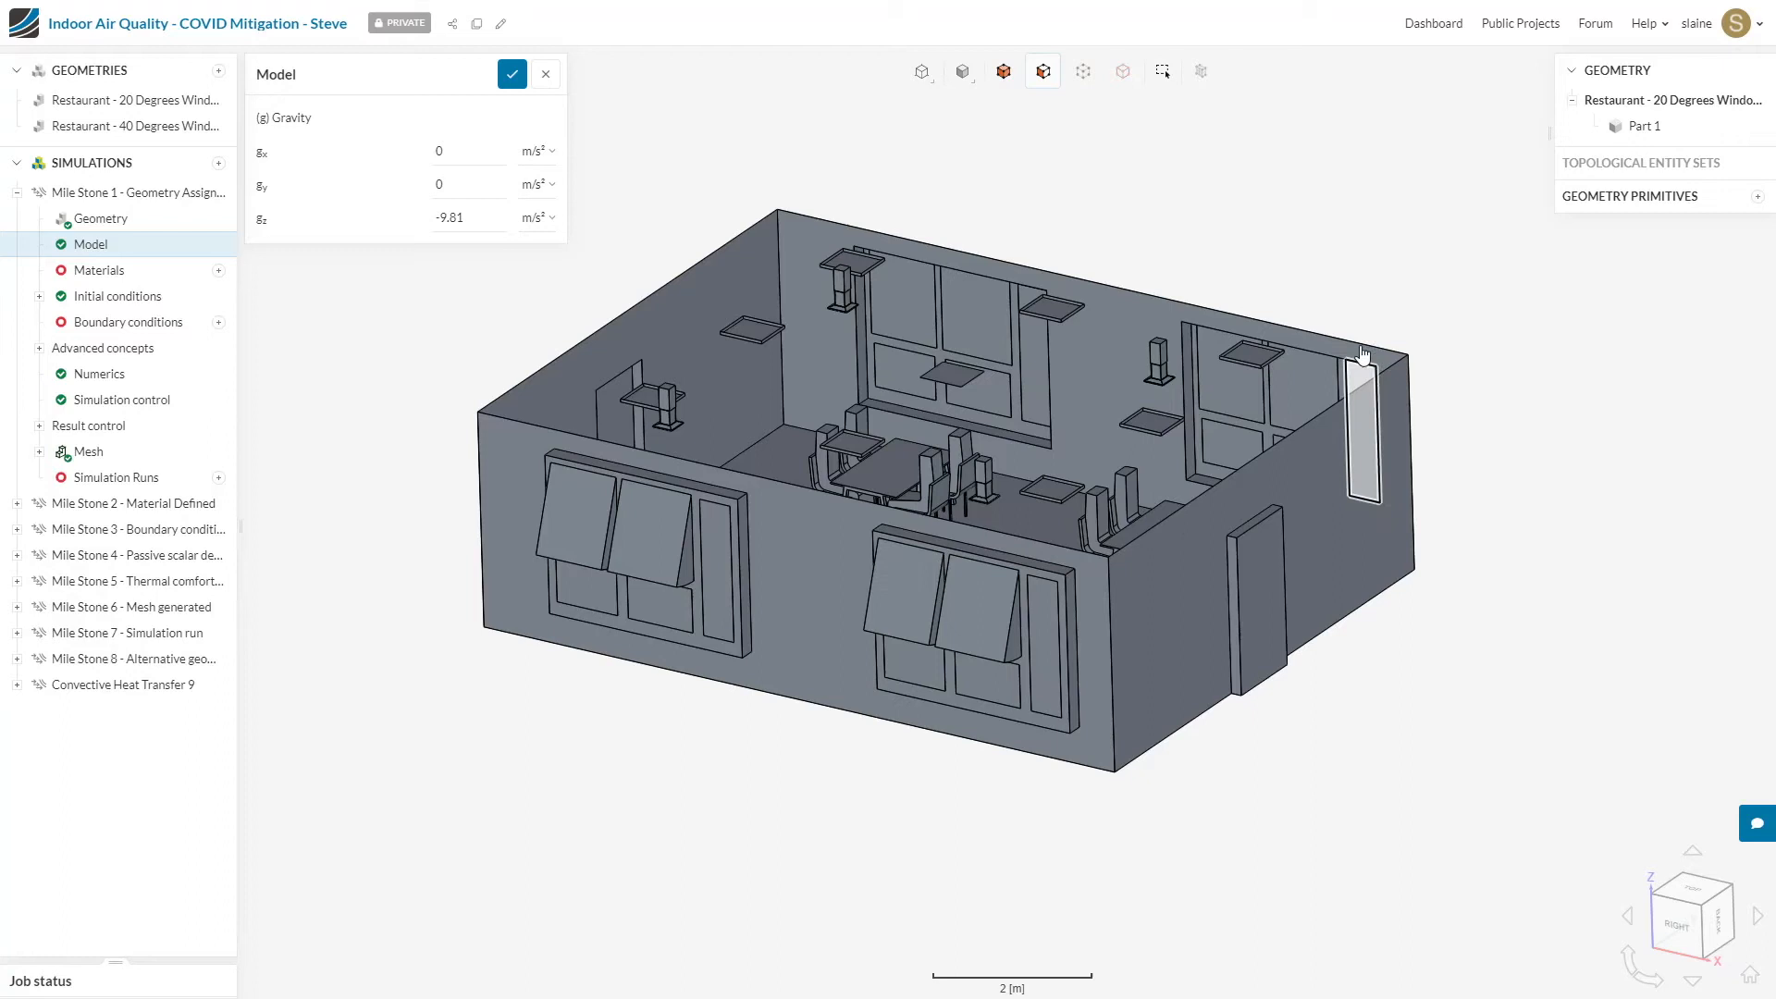
left_click_drag(436, 214, 522, 296)
left_click(1412, 292)
left_click_drag(1413, 293, 1415, 394)
left_click_drag(1458, 466, 1465, 504)
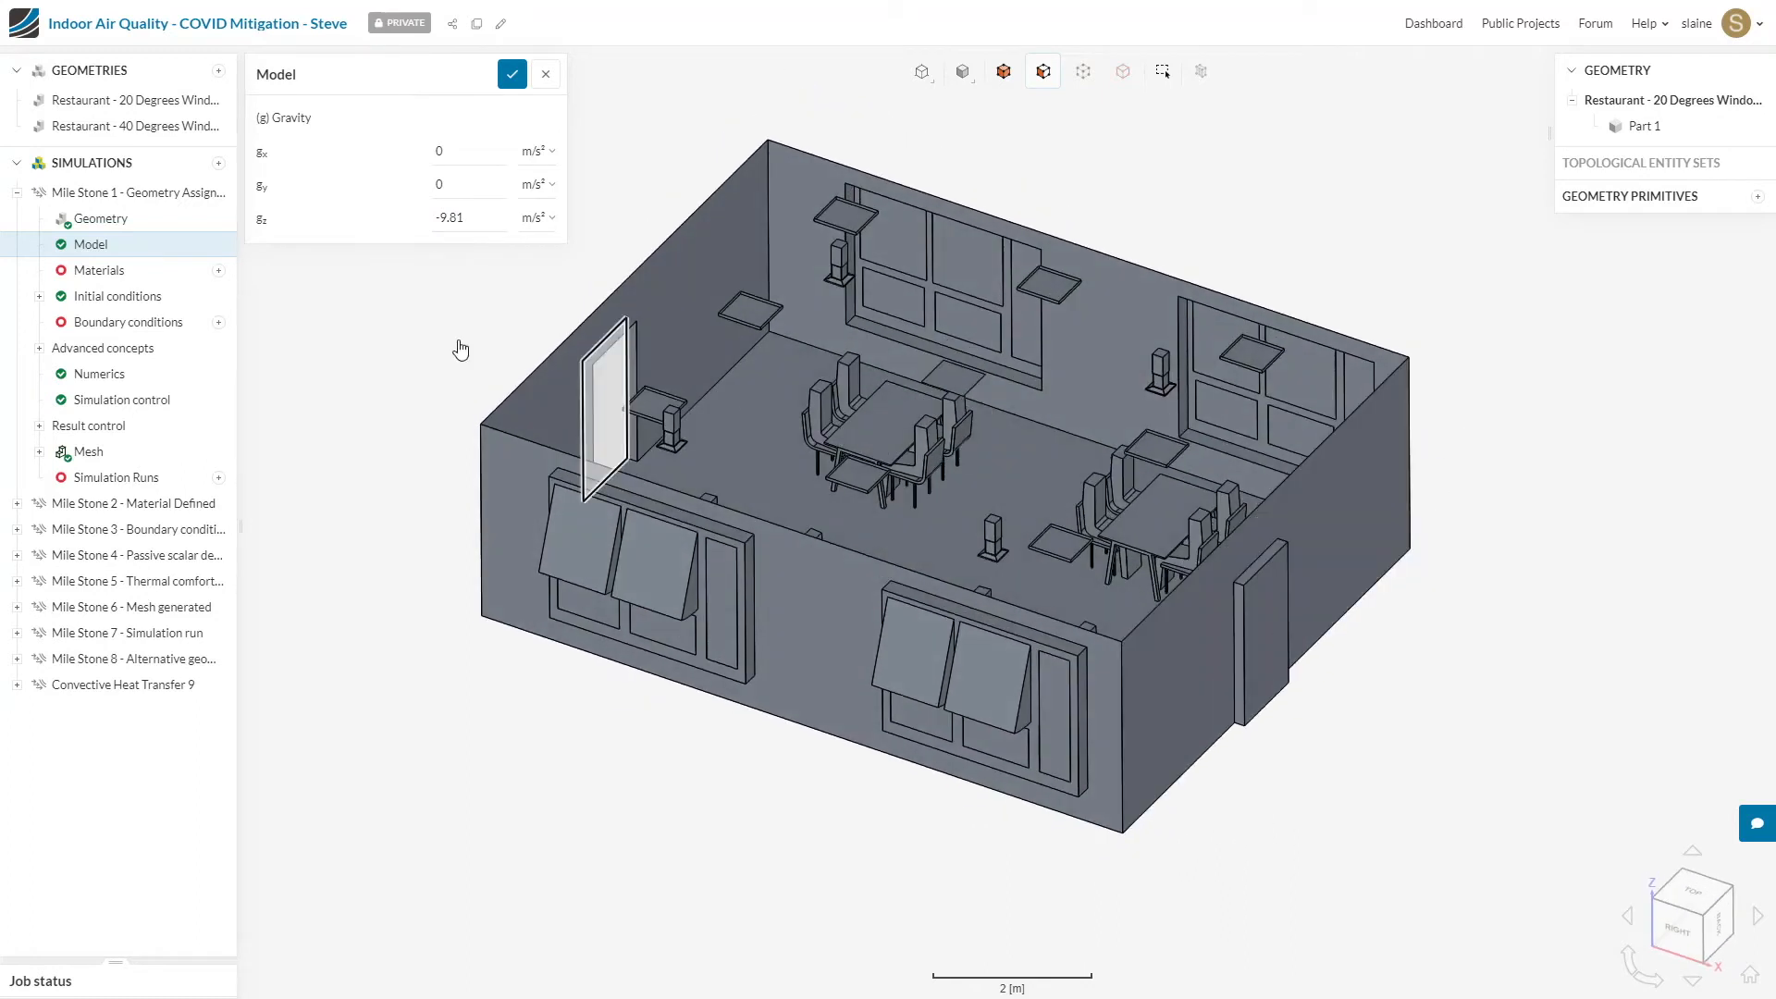
Step: Add Air as the fluid material of the Mile Stone 1 simulation, assigned to Part 1, and save it
left_click(121, 272)
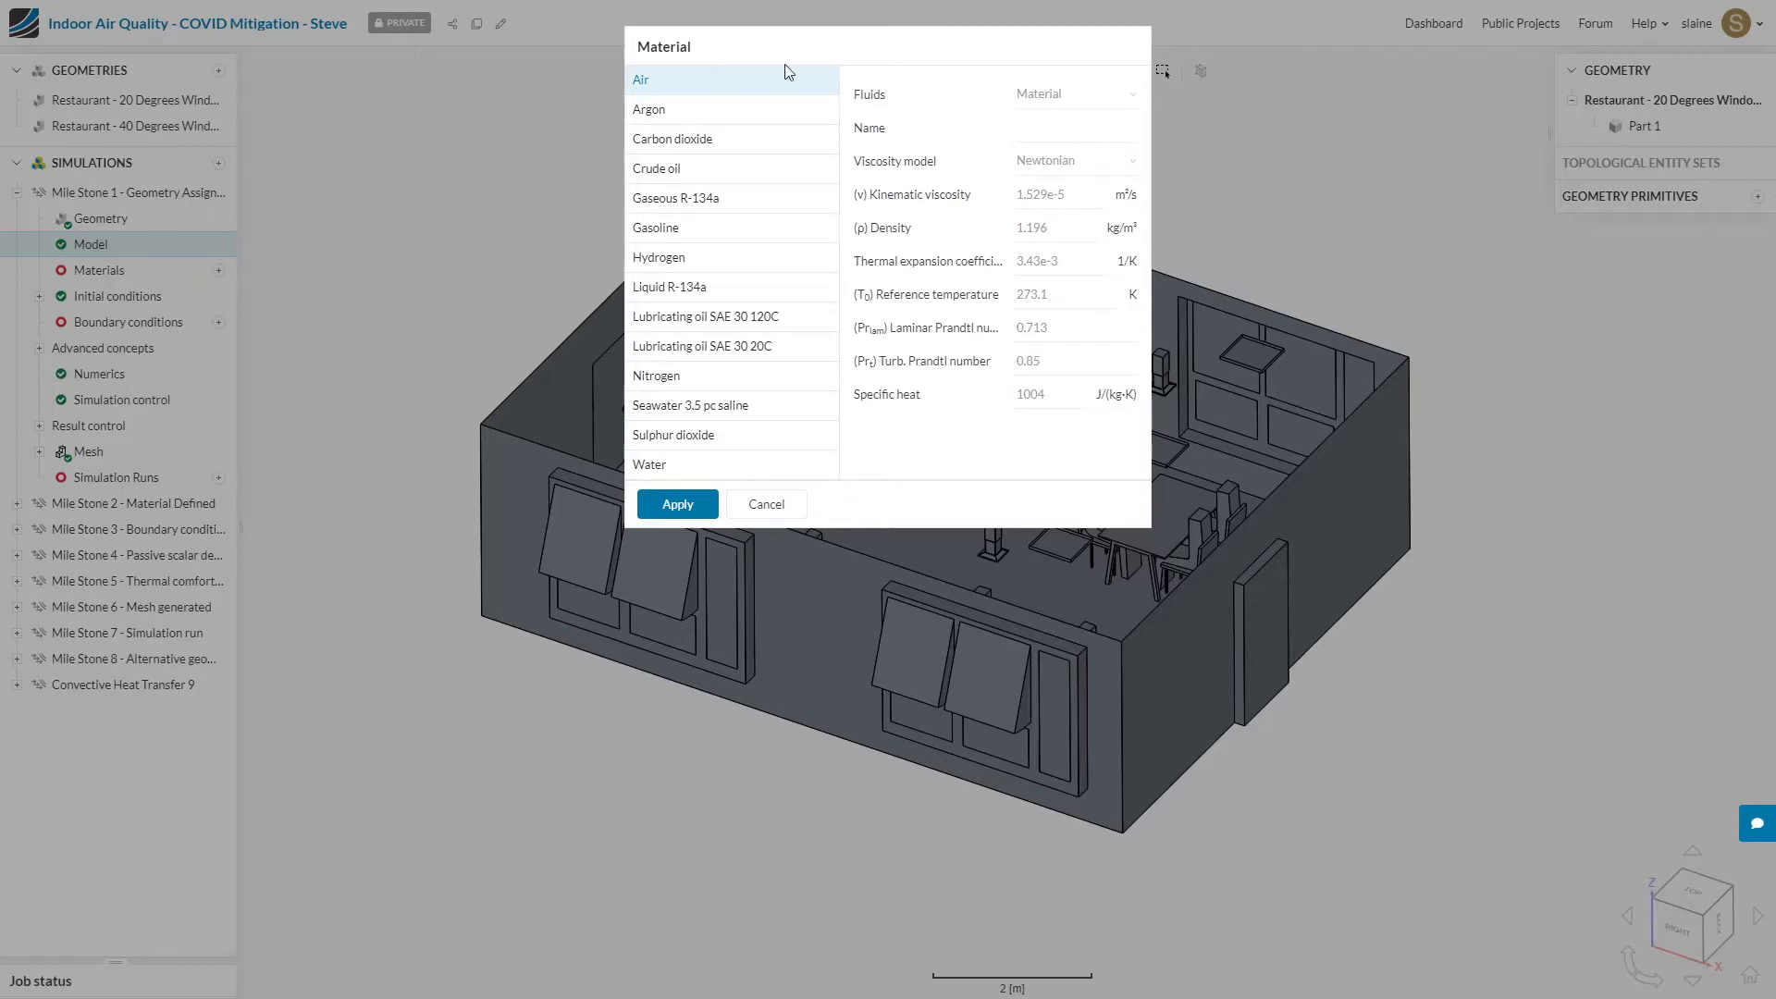
left_click(679, 507)
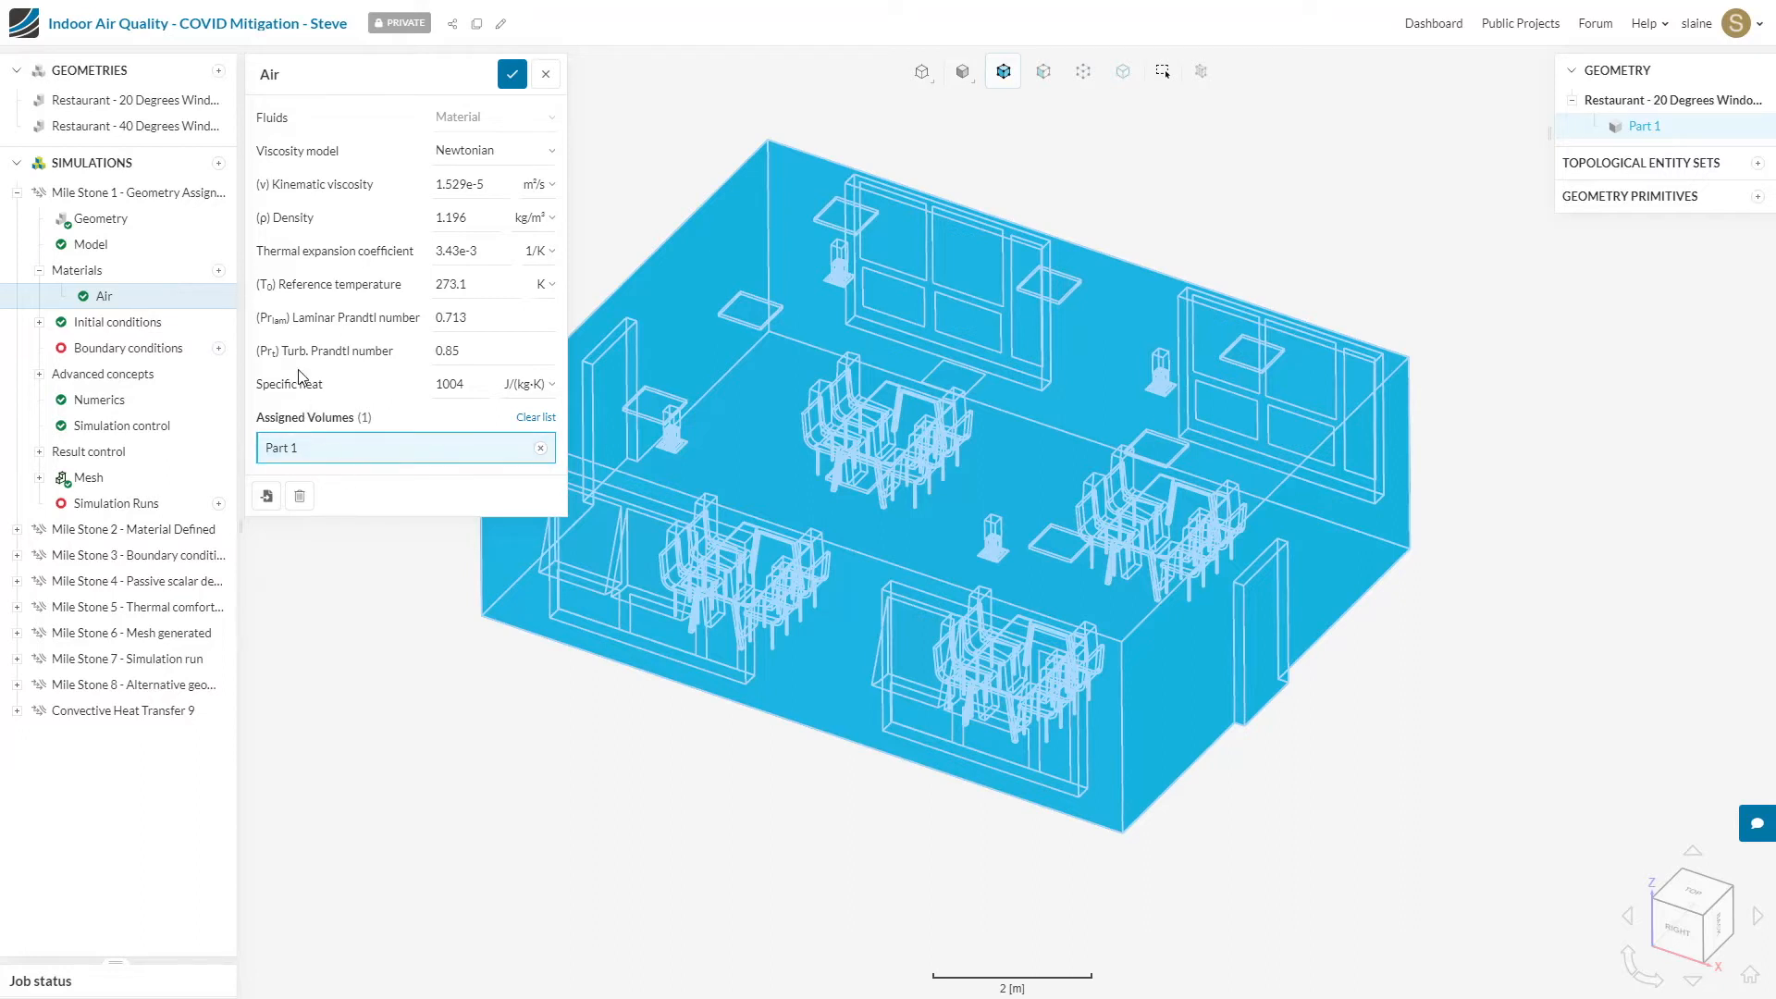
left_click(512, 74)
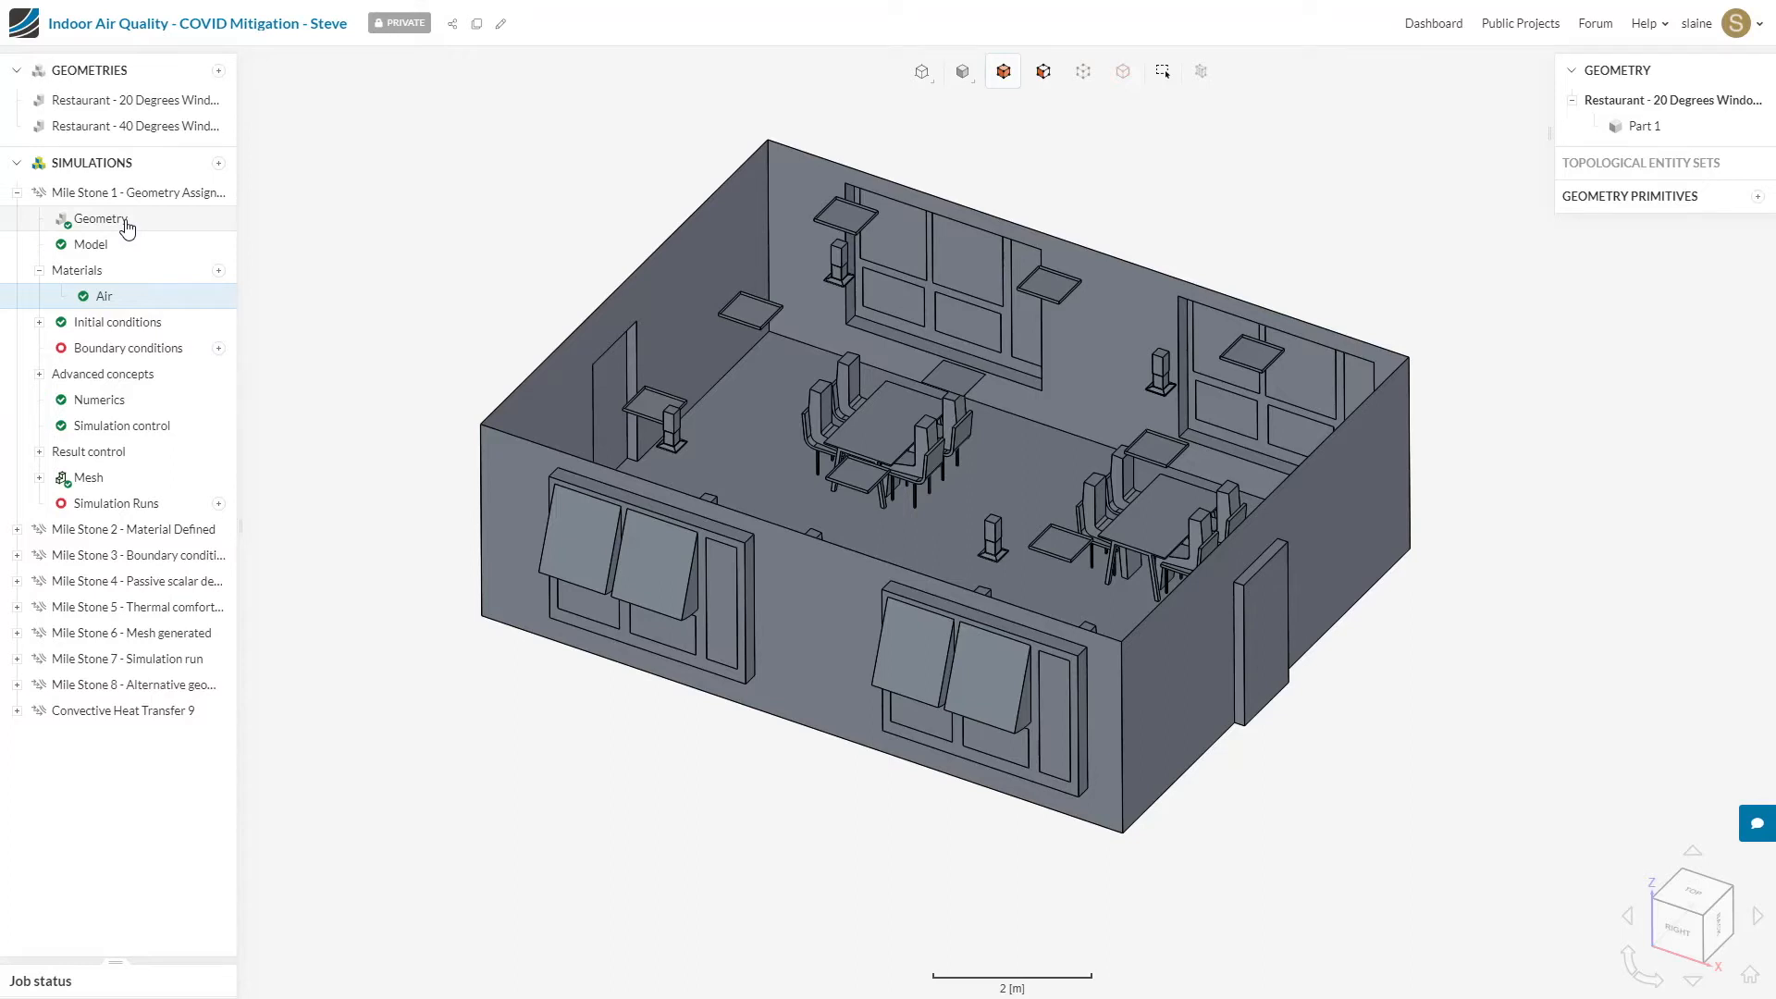
left_click(120, 299)
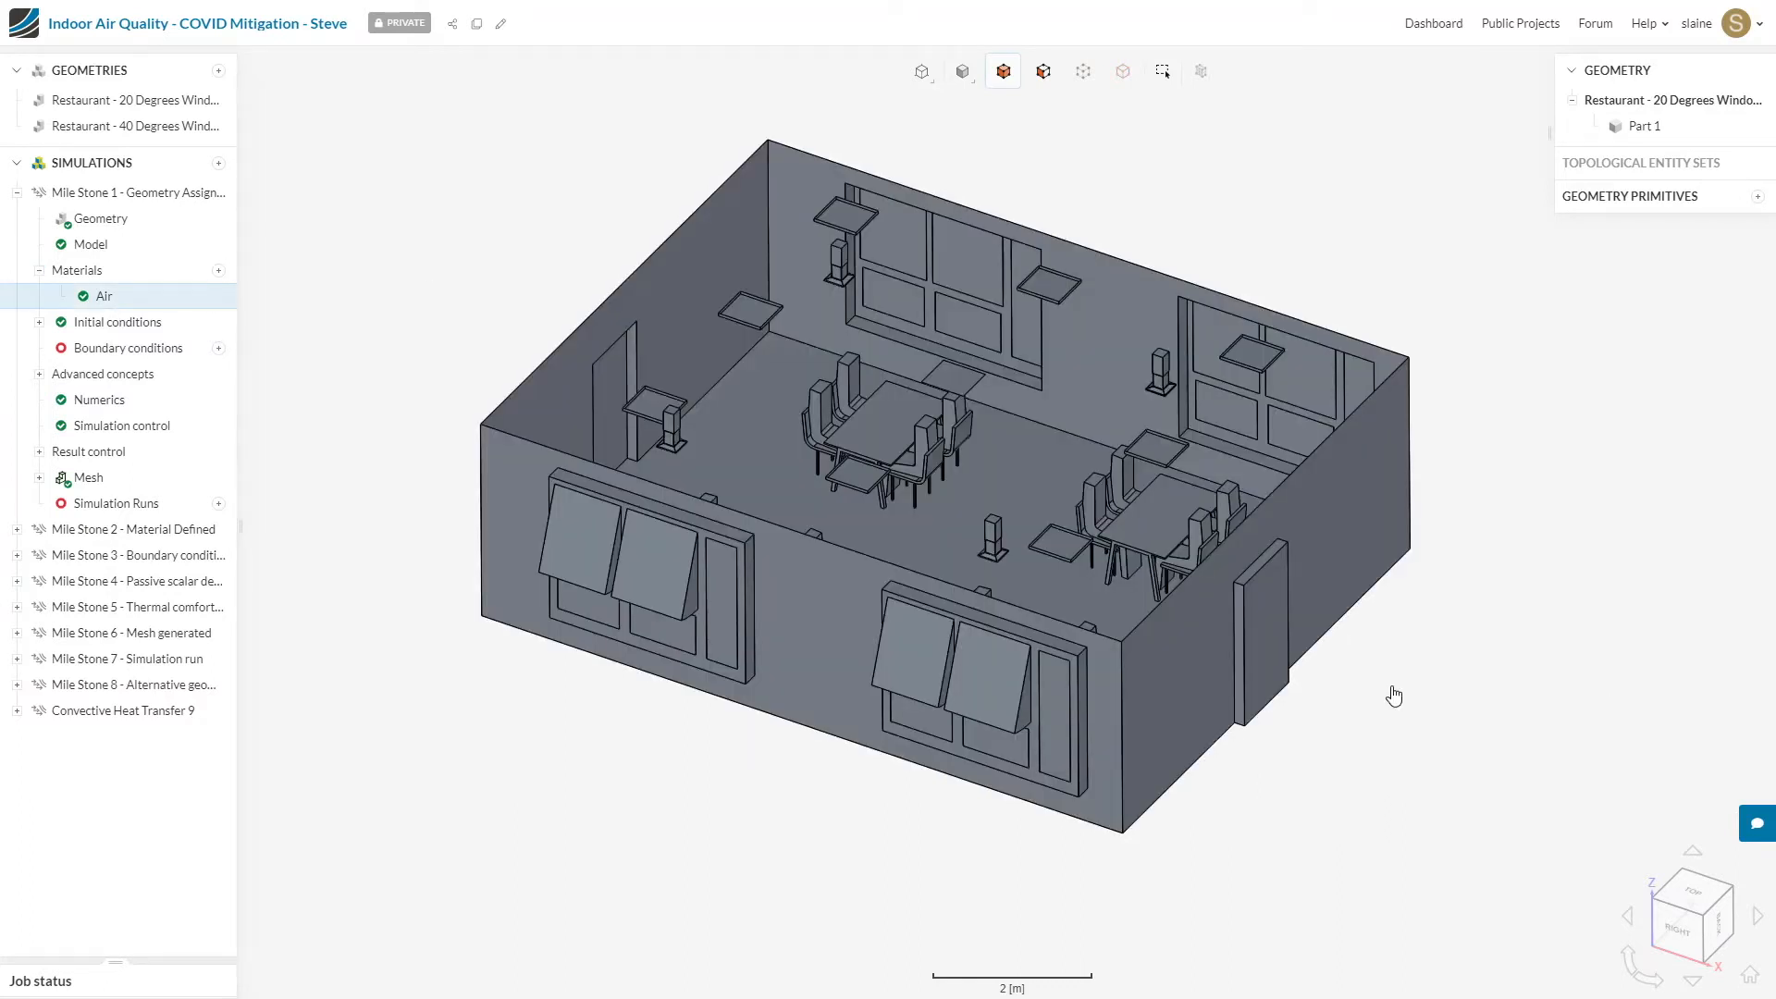
Step: Switch from the Mile Stone 1 simulation to Mile Stone 2 - Material Defined and check its Air material assignment
left_click(16, 193)
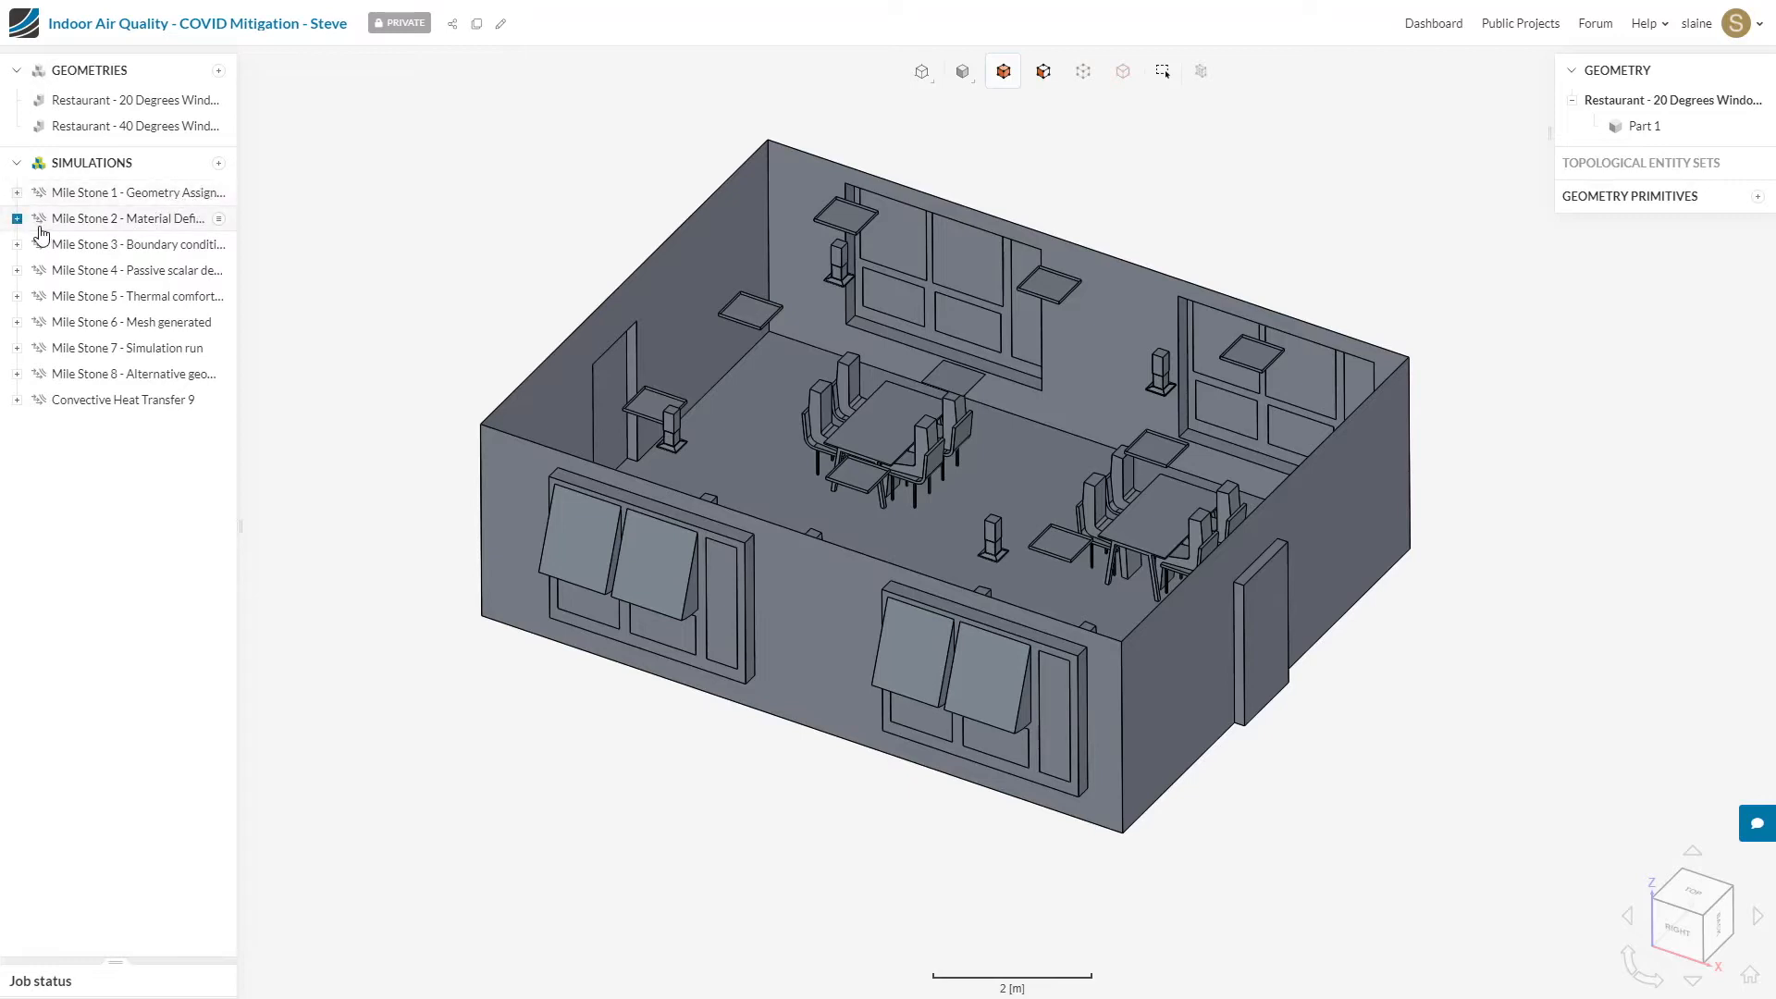
left_click(16, 219)
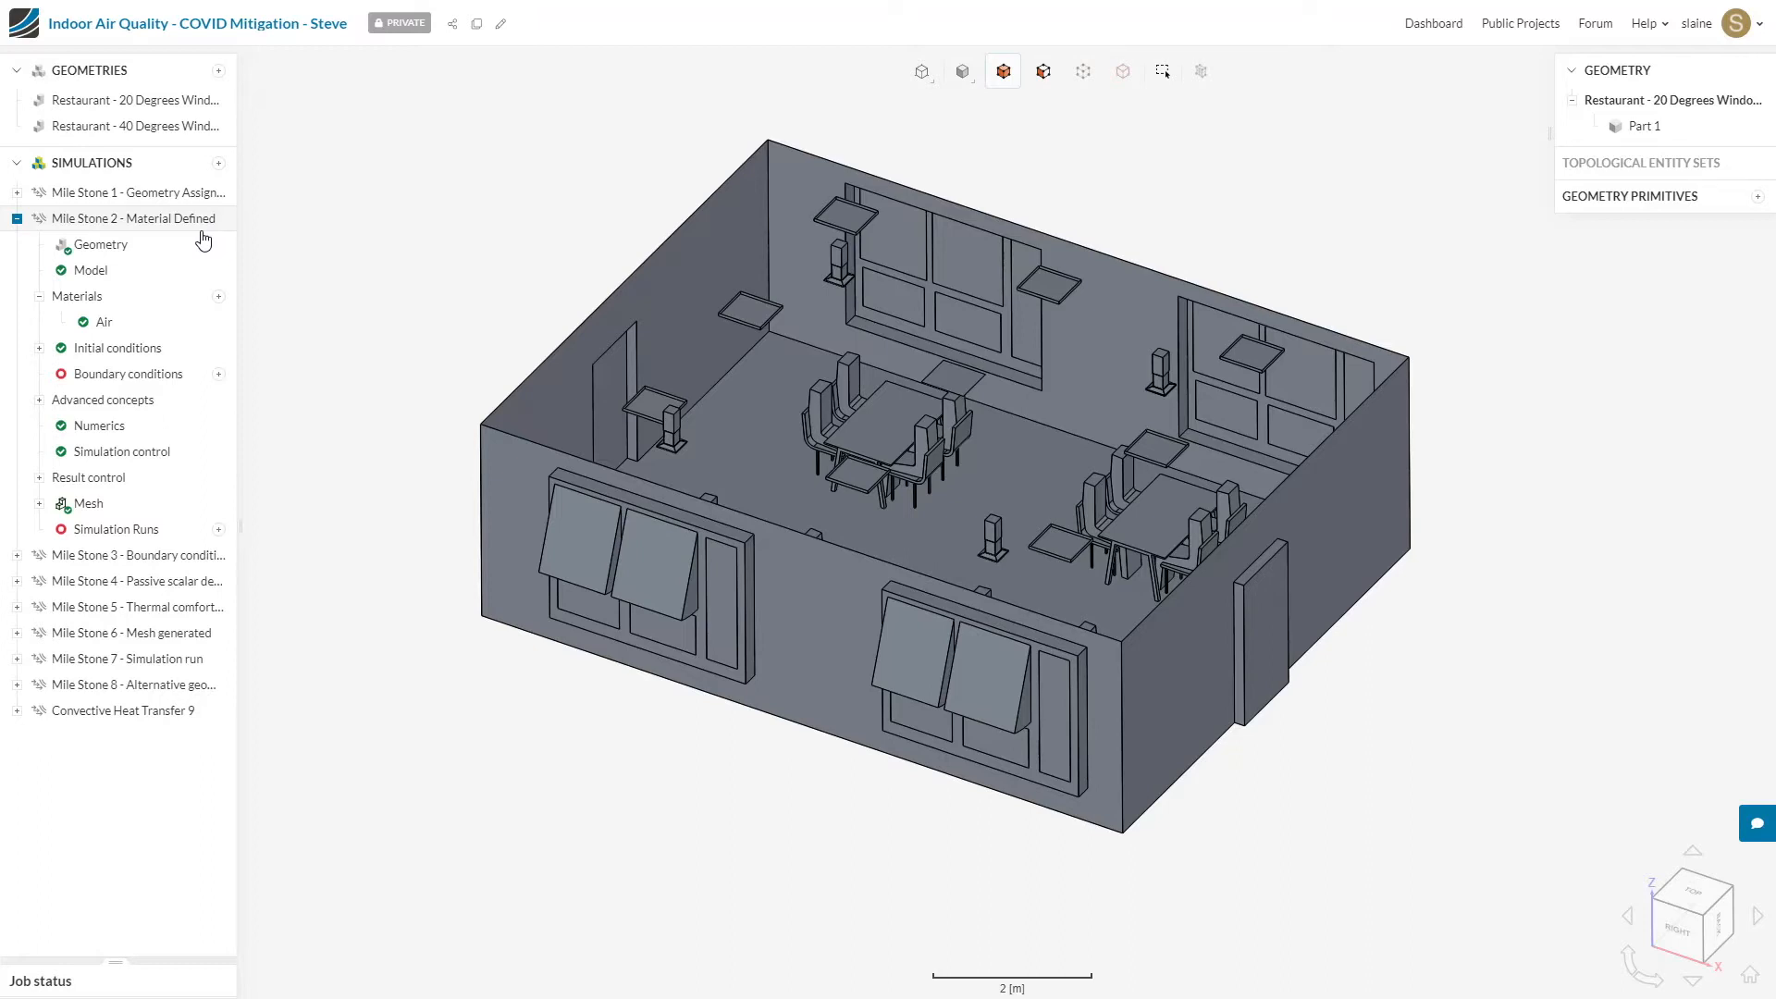
left_click(126, 324)
left_click(127, 250)
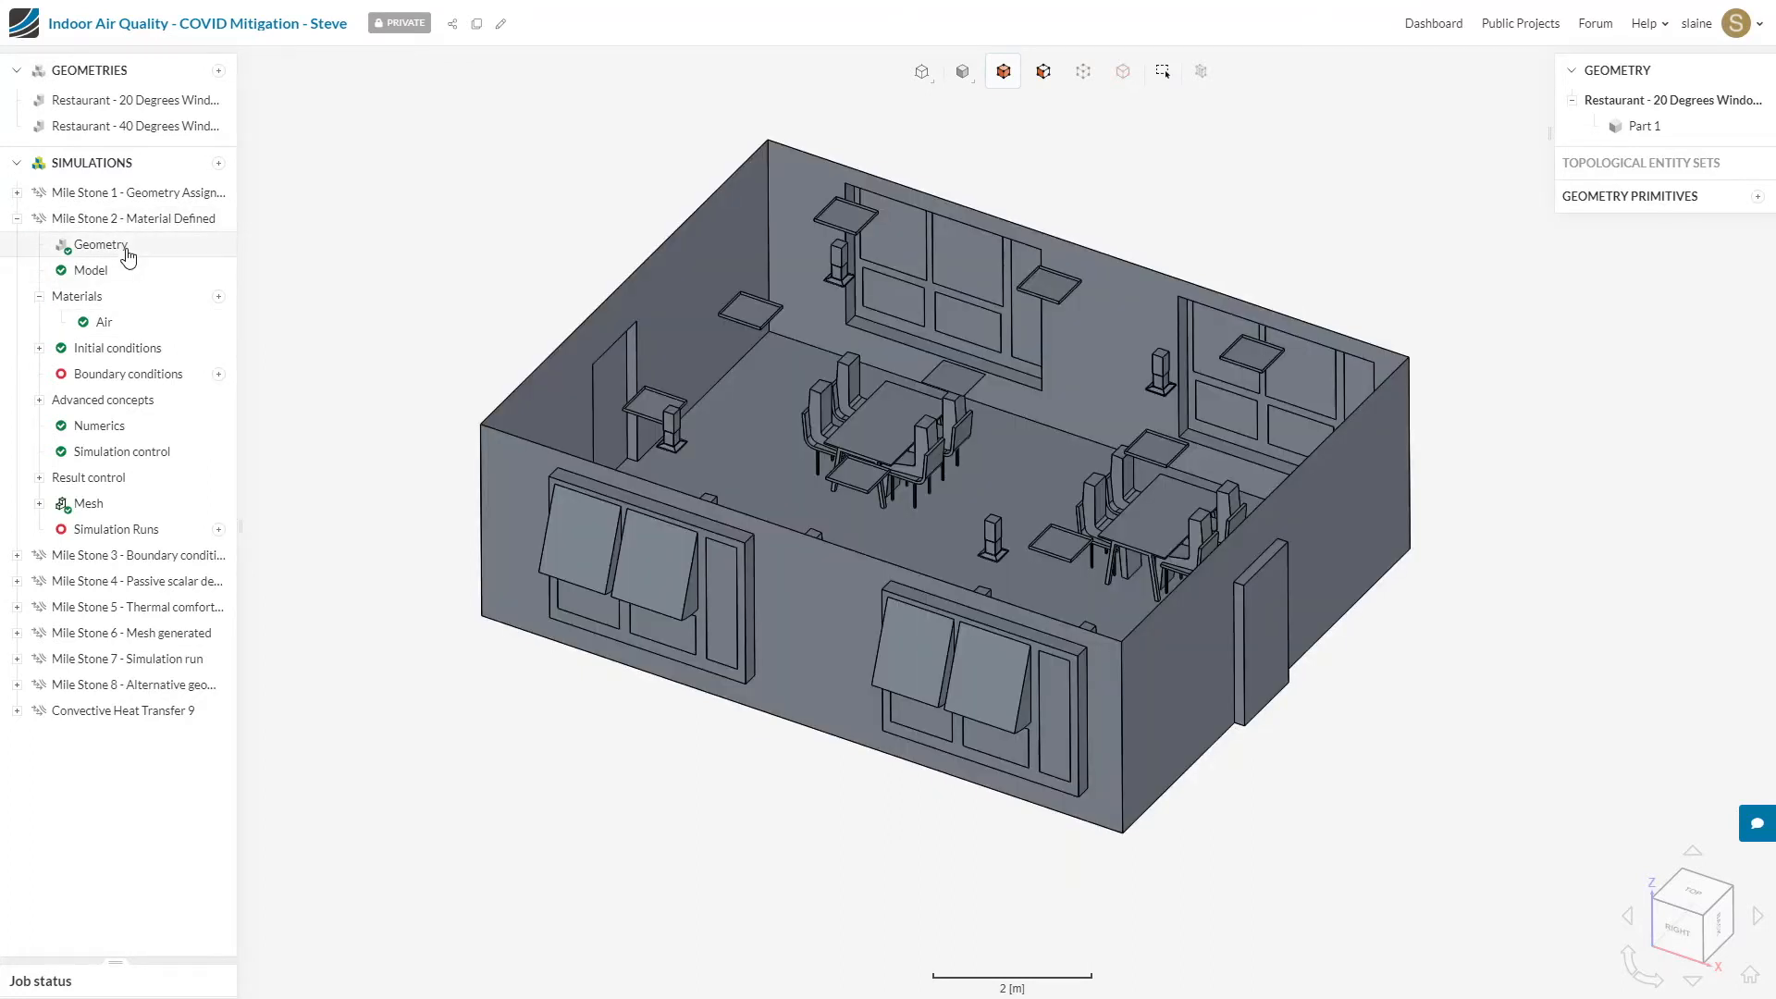
left_click(101, 333)
left_click(103, 324)
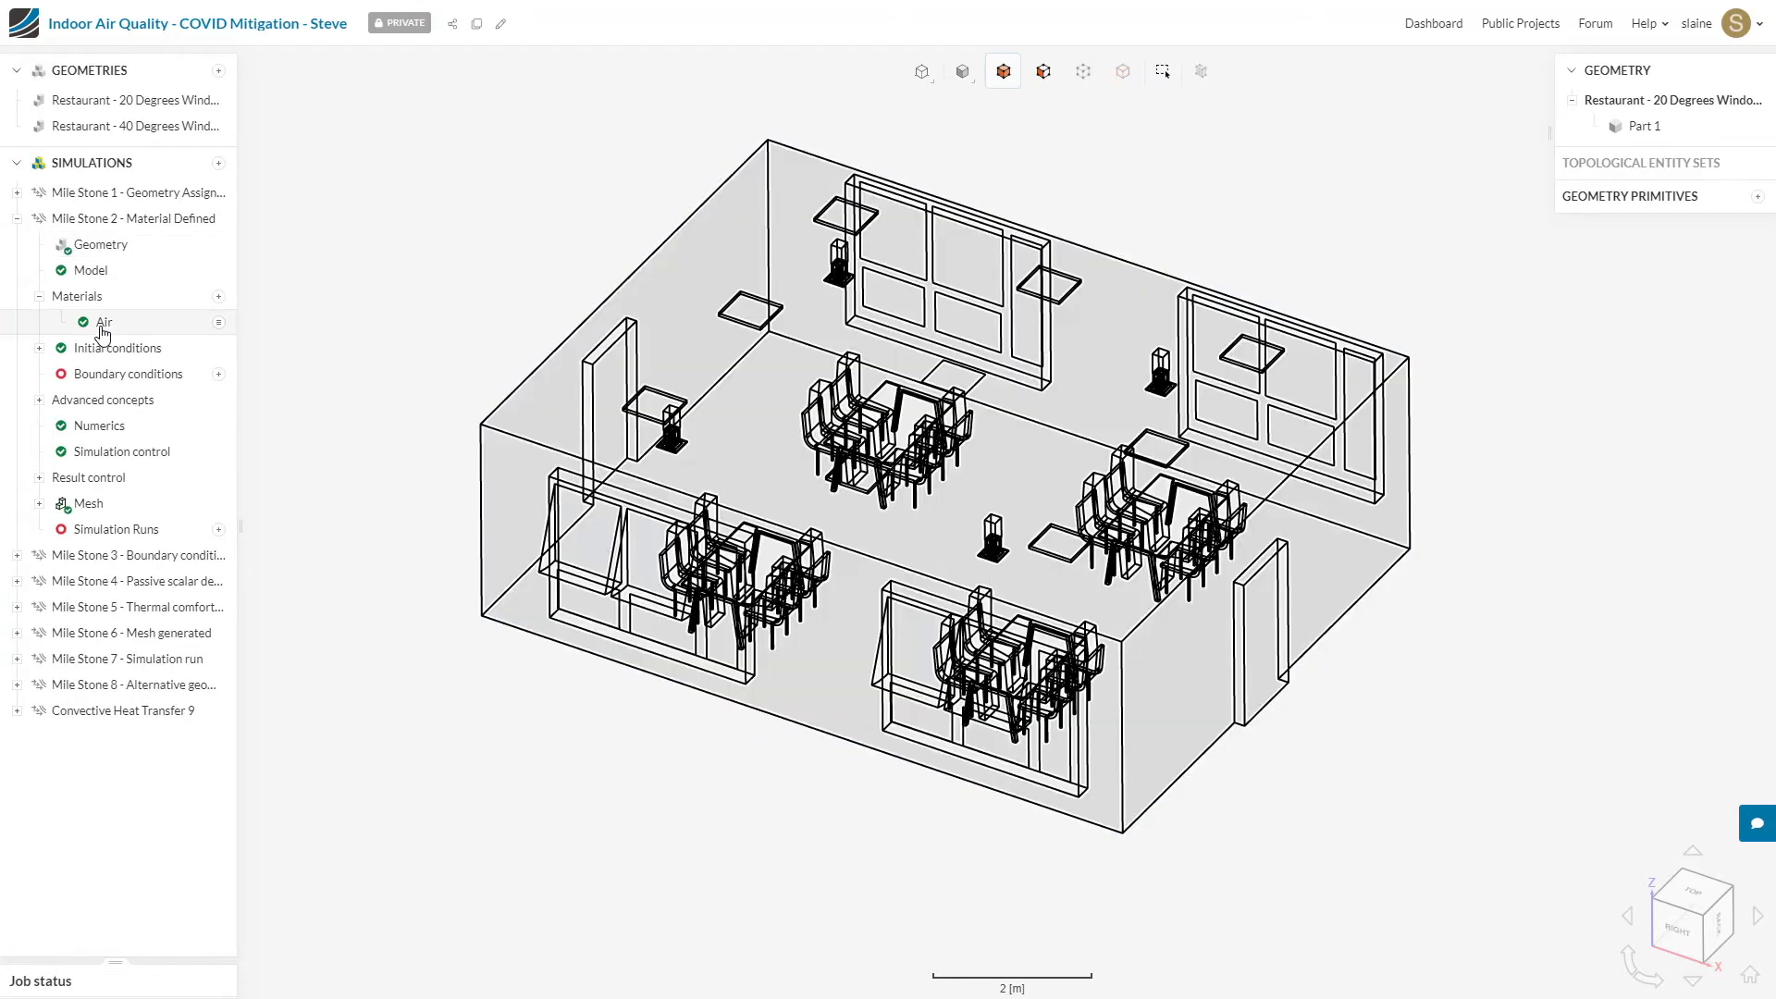
Step: Add a Wall boundary condition to the Mile Stone 2 simulation and name it External Walls
left_click(123, 380)
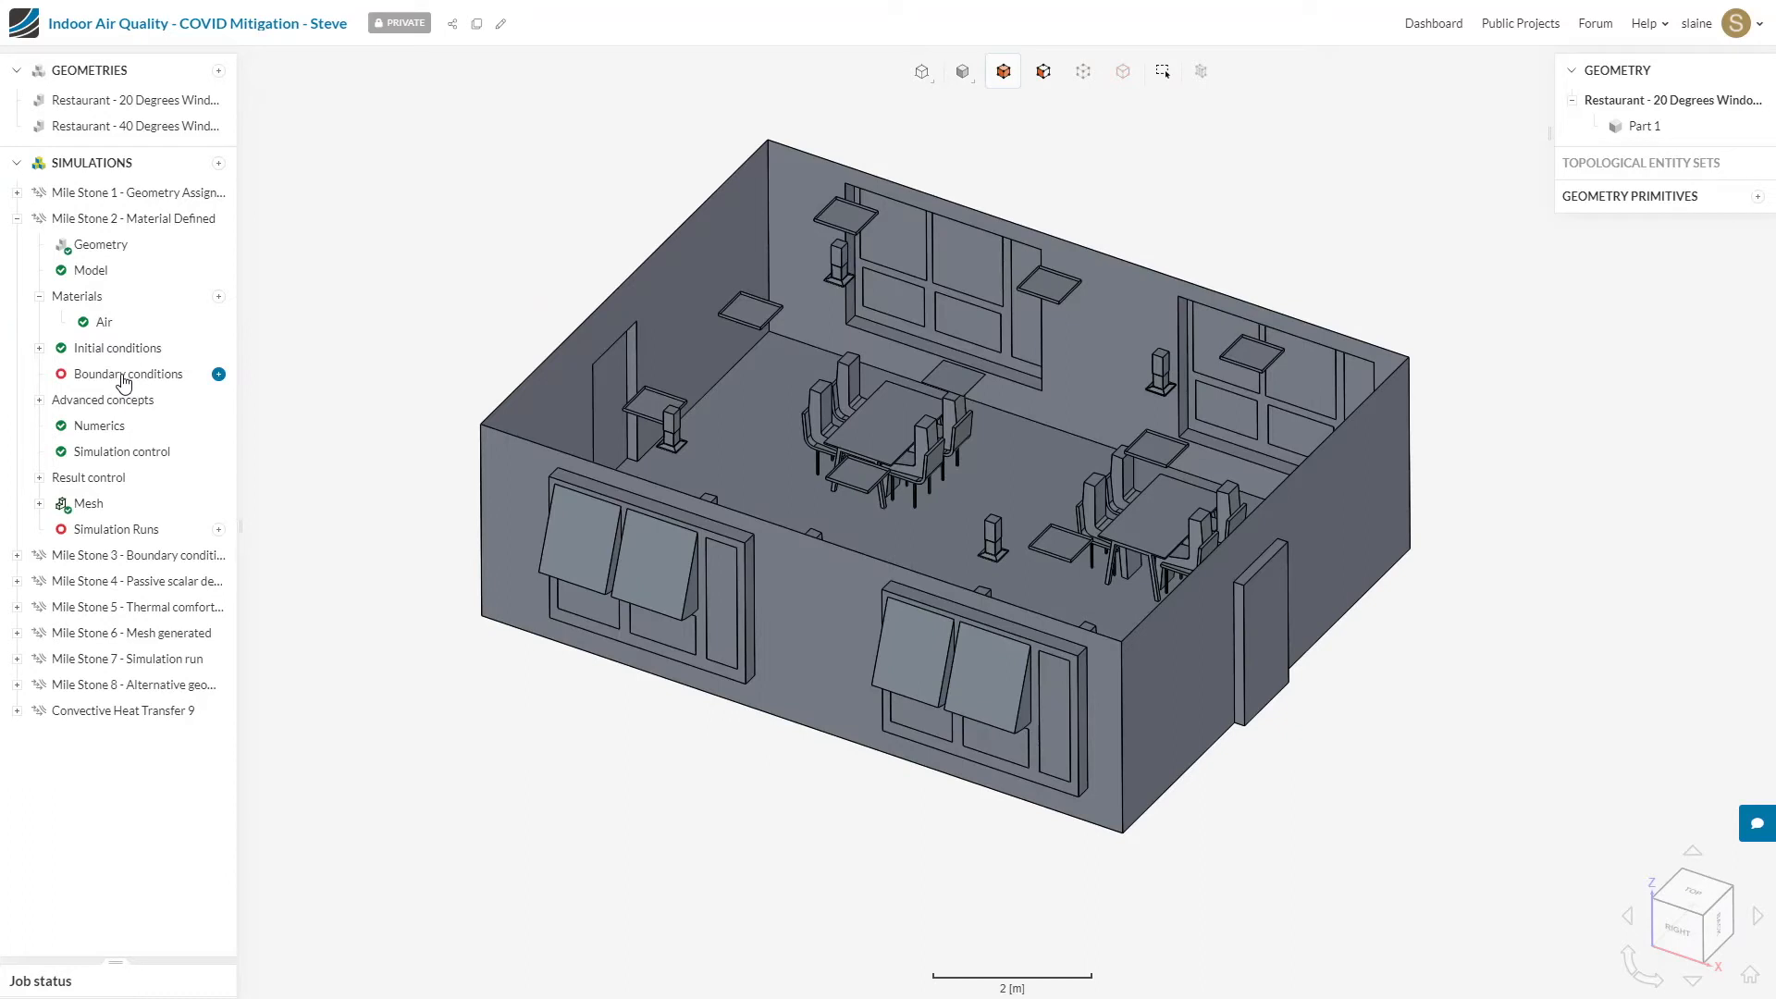
left_click(219, 375)
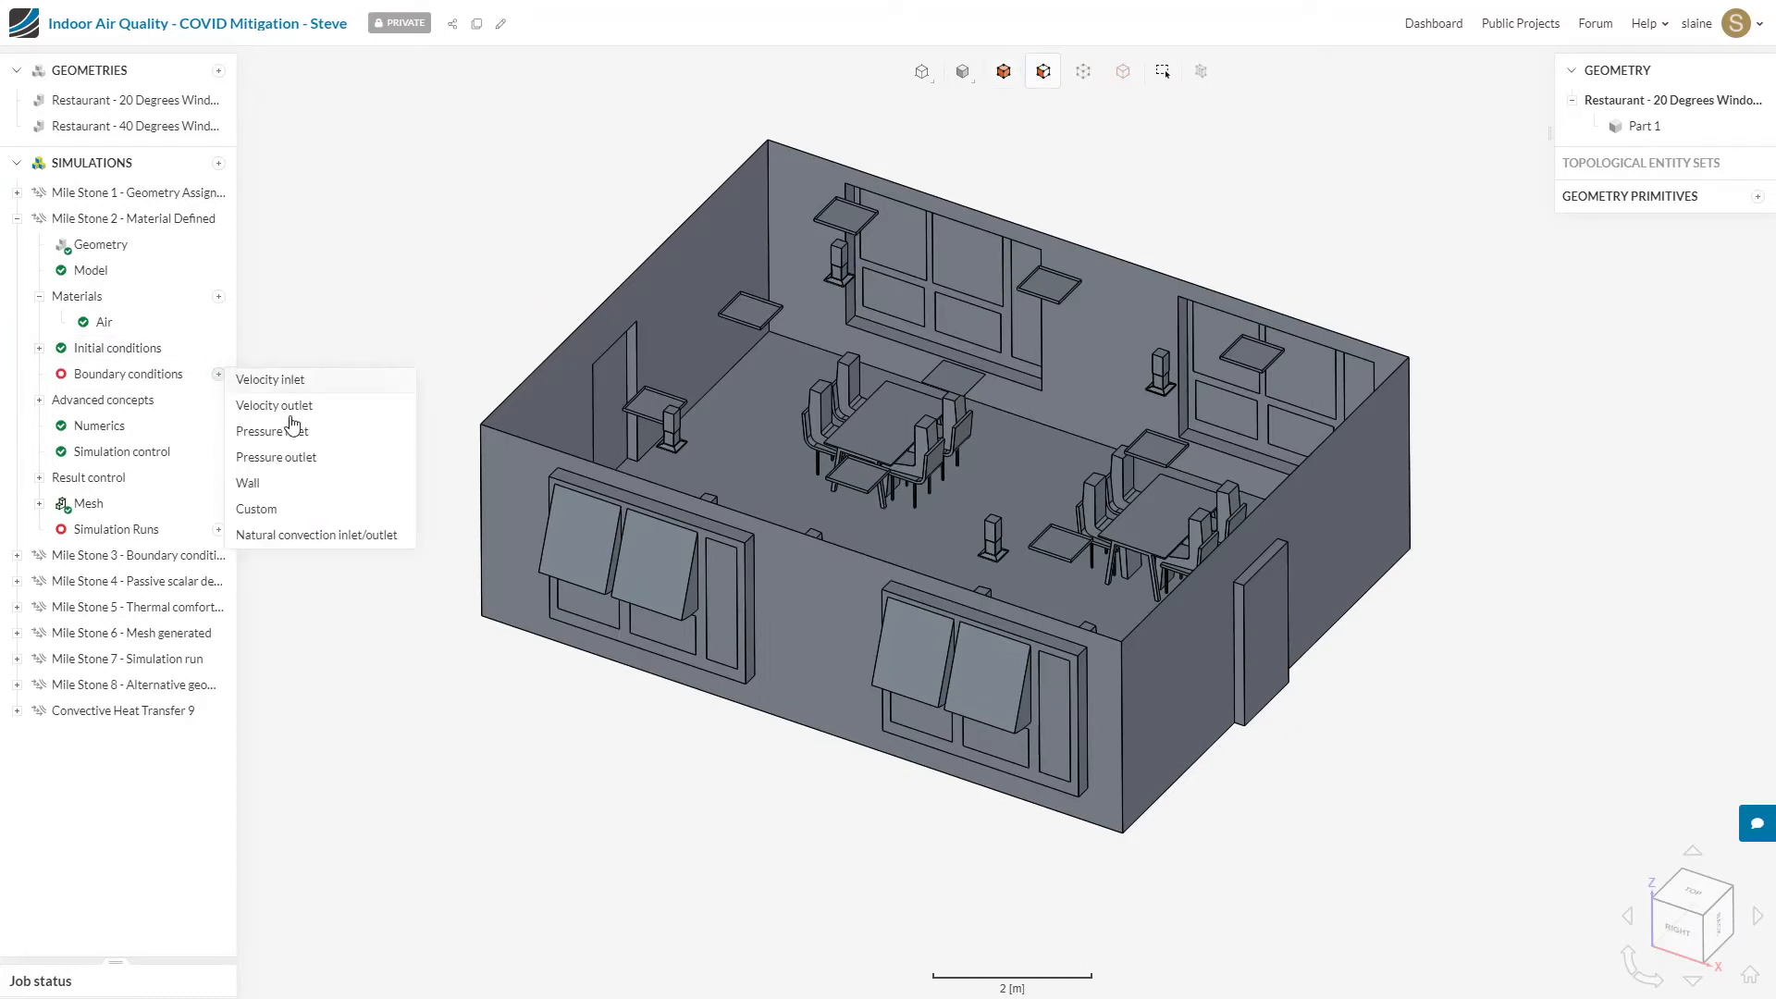
left_click(284, 487)
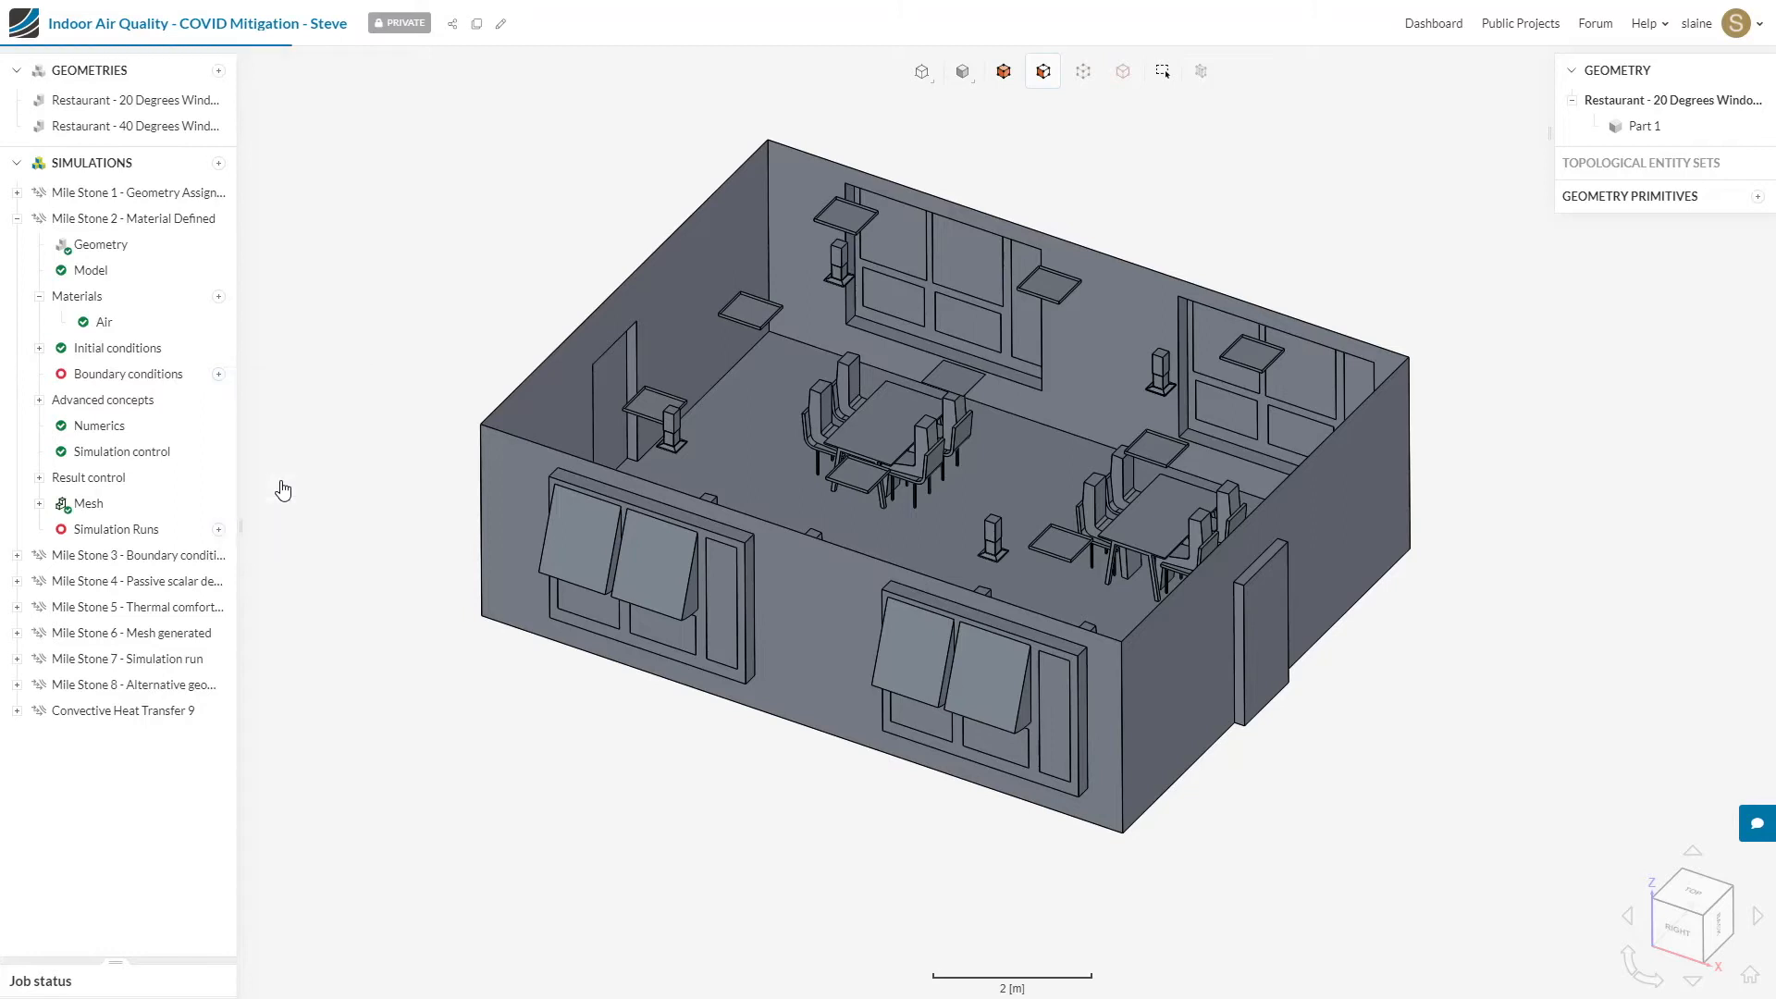
left_click(345, 74)
type("Exter")
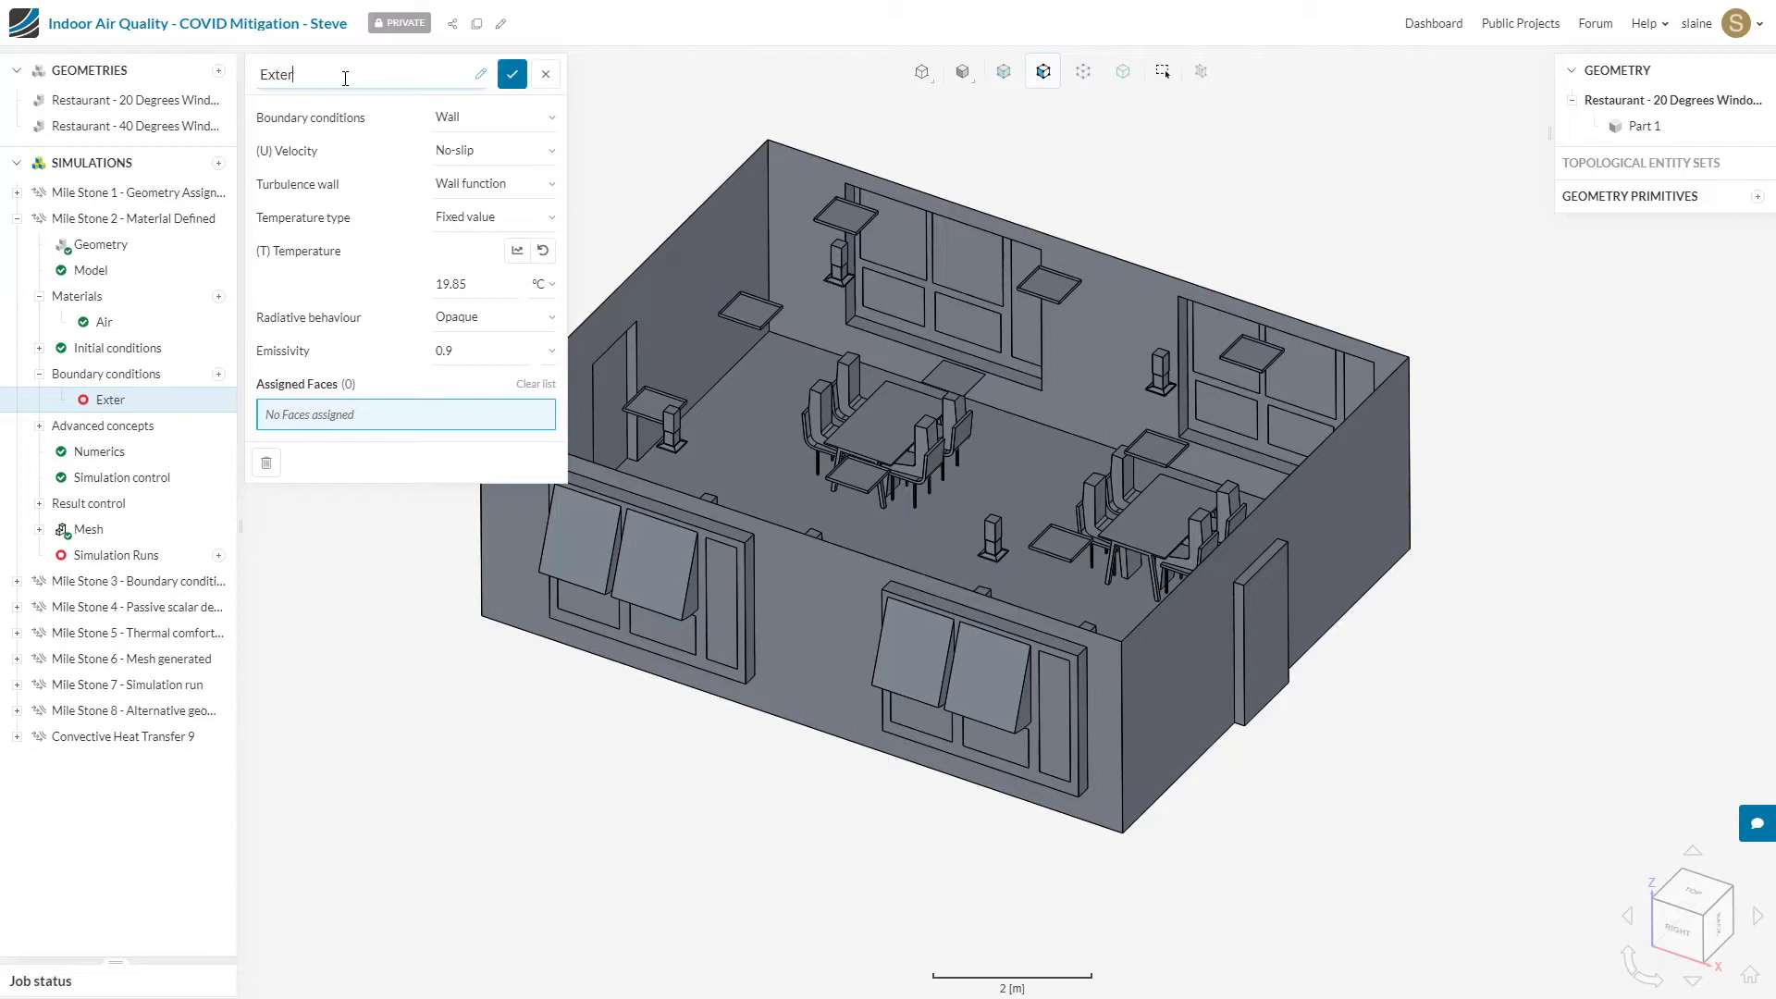
type("nal Walls")
Step: Select the four perimeter wall faces of the restaurant for the External Walls condition
left_click(454, 415)
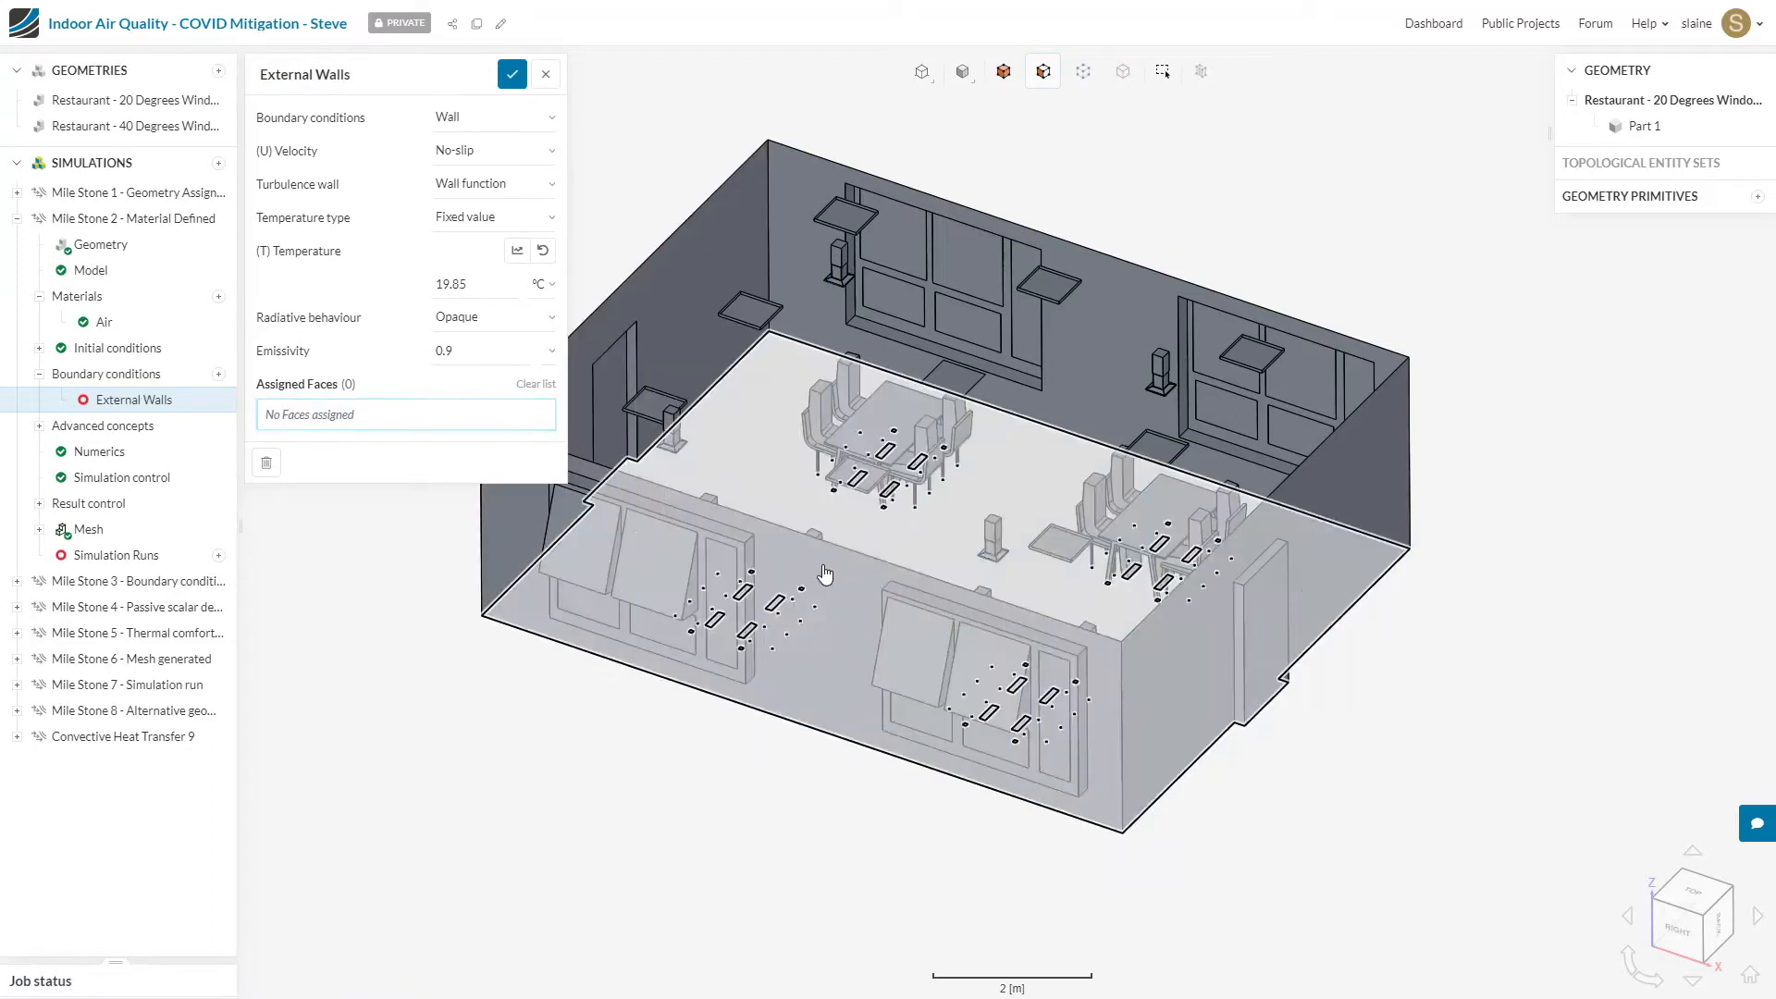
left_click(828, 577)
left_click(1190, 636)
left_click_drag(1595, 455, 955, 482)
left_click_drag(1568, 399, 1193, 874)
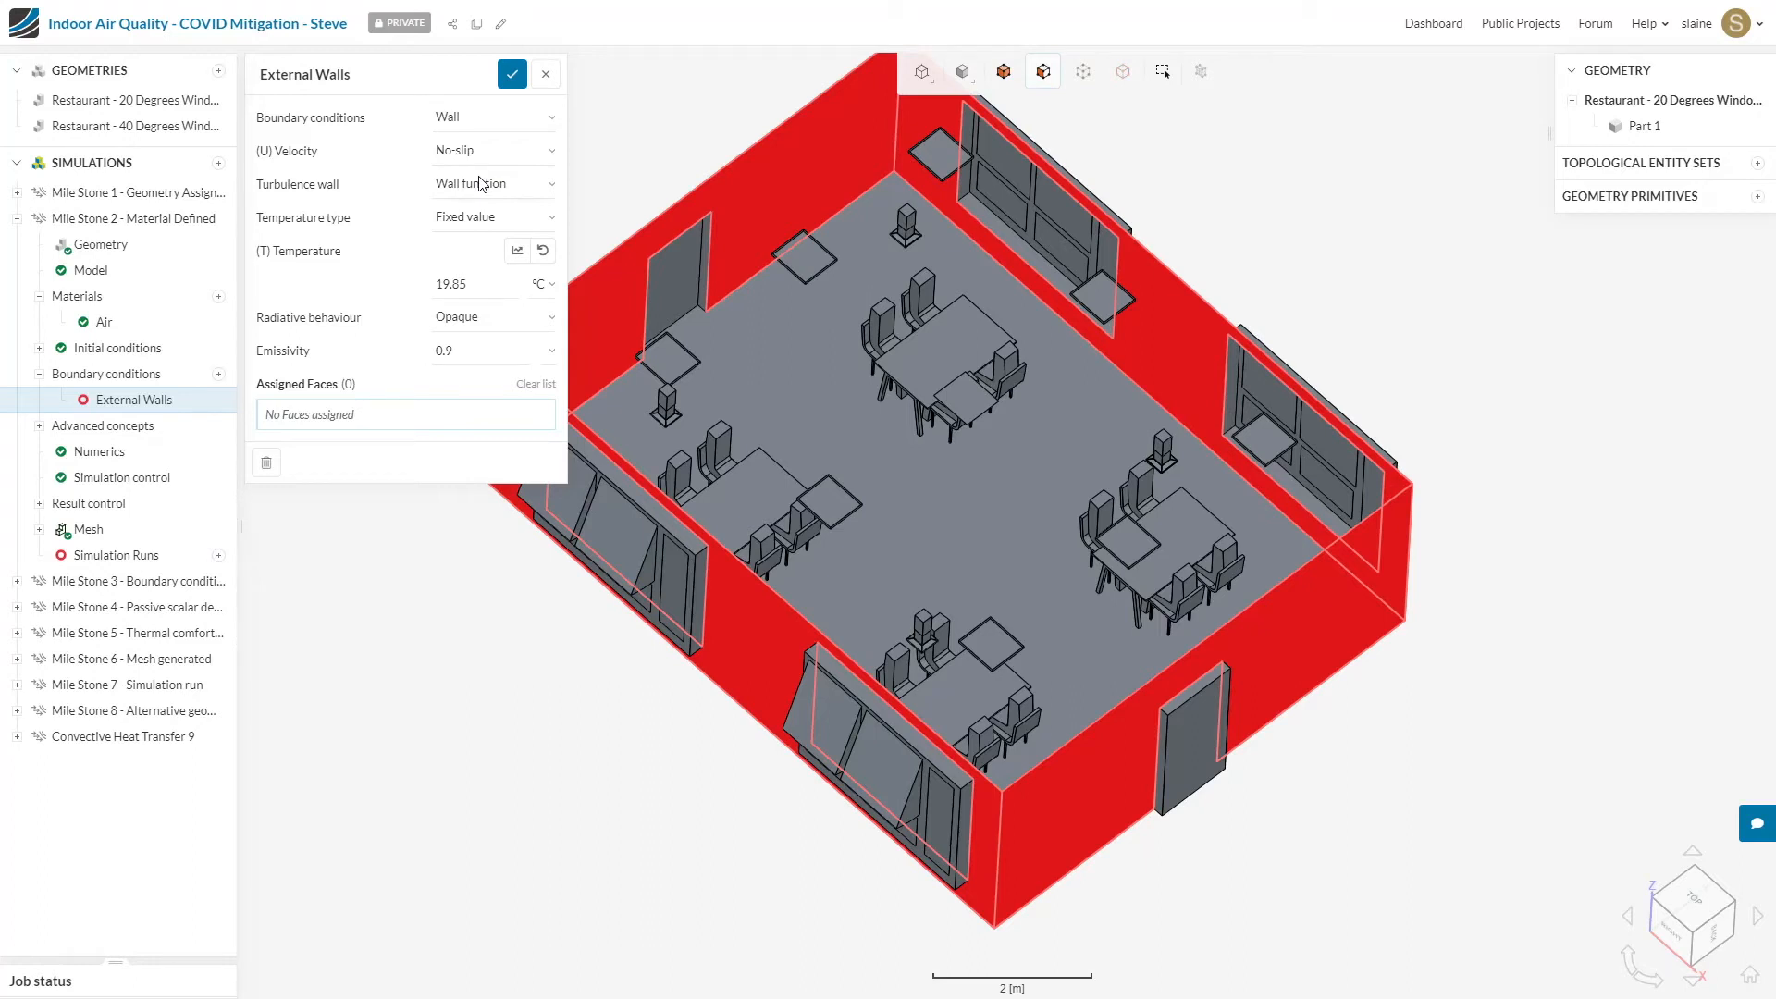
Step: Set the External Walls to External wall heat flux with a heat transfer coefficient of 25 W/(K·m²) and an ambient temperature of 15 °C
left_click(485, 222)
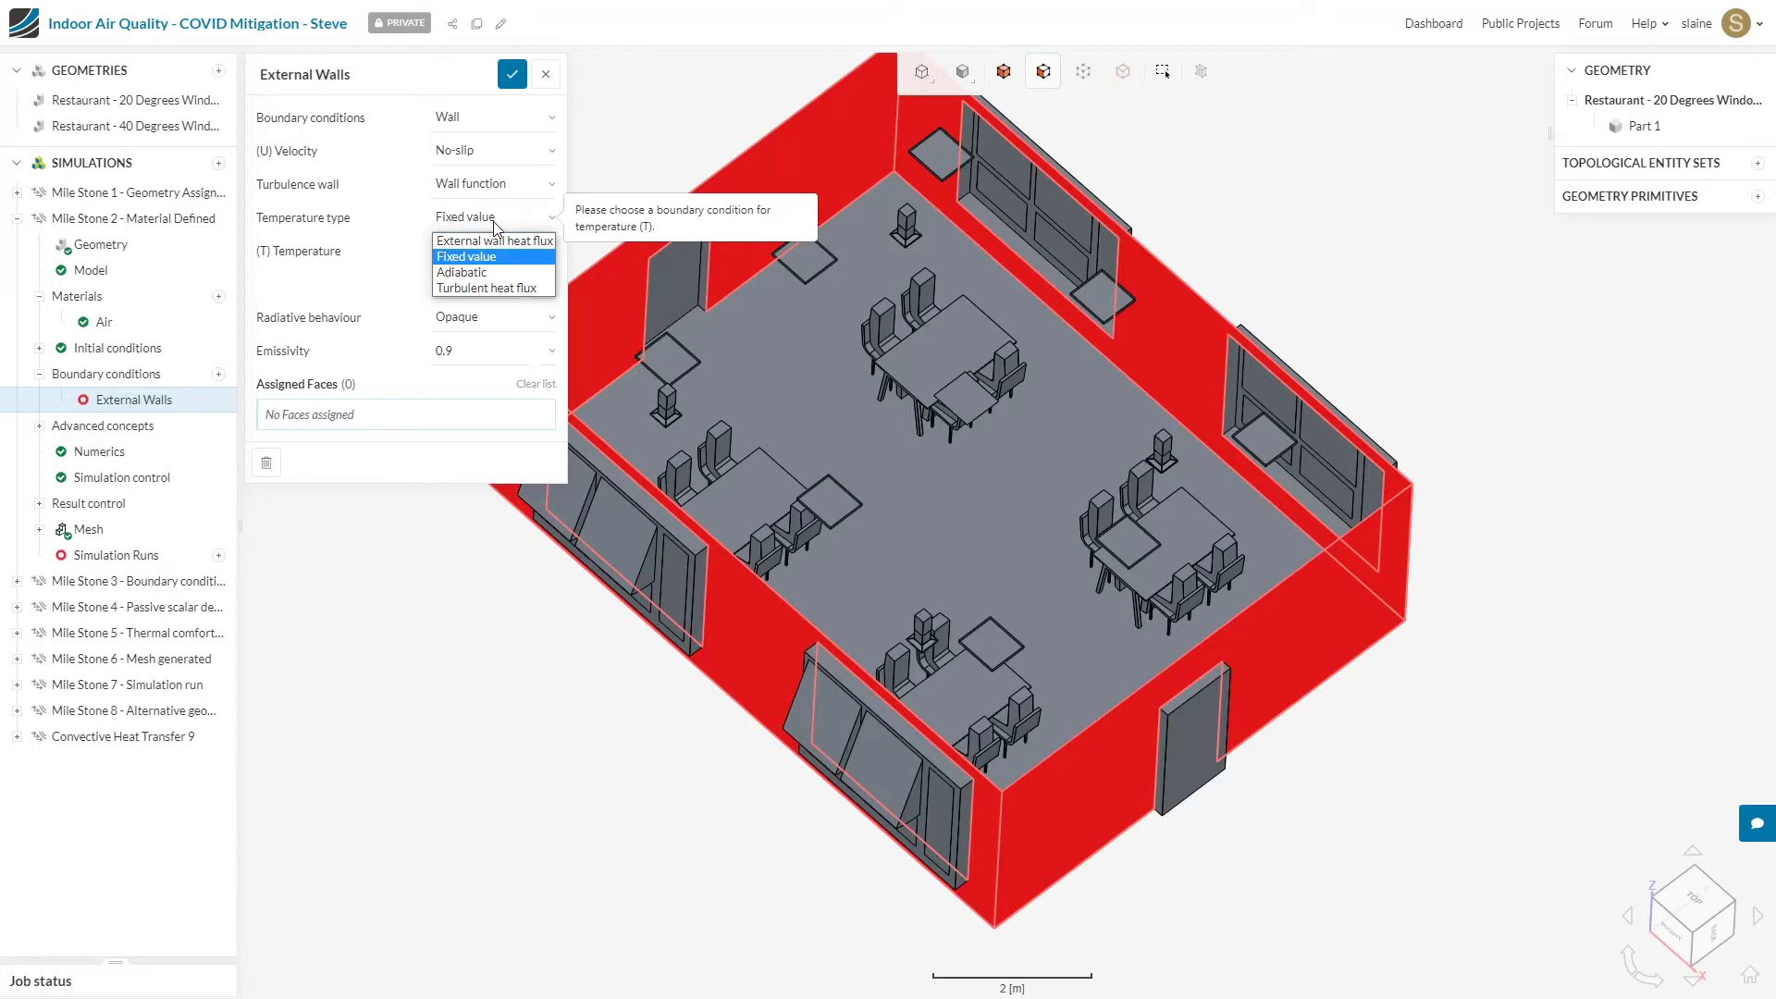
left_click(492, 241)
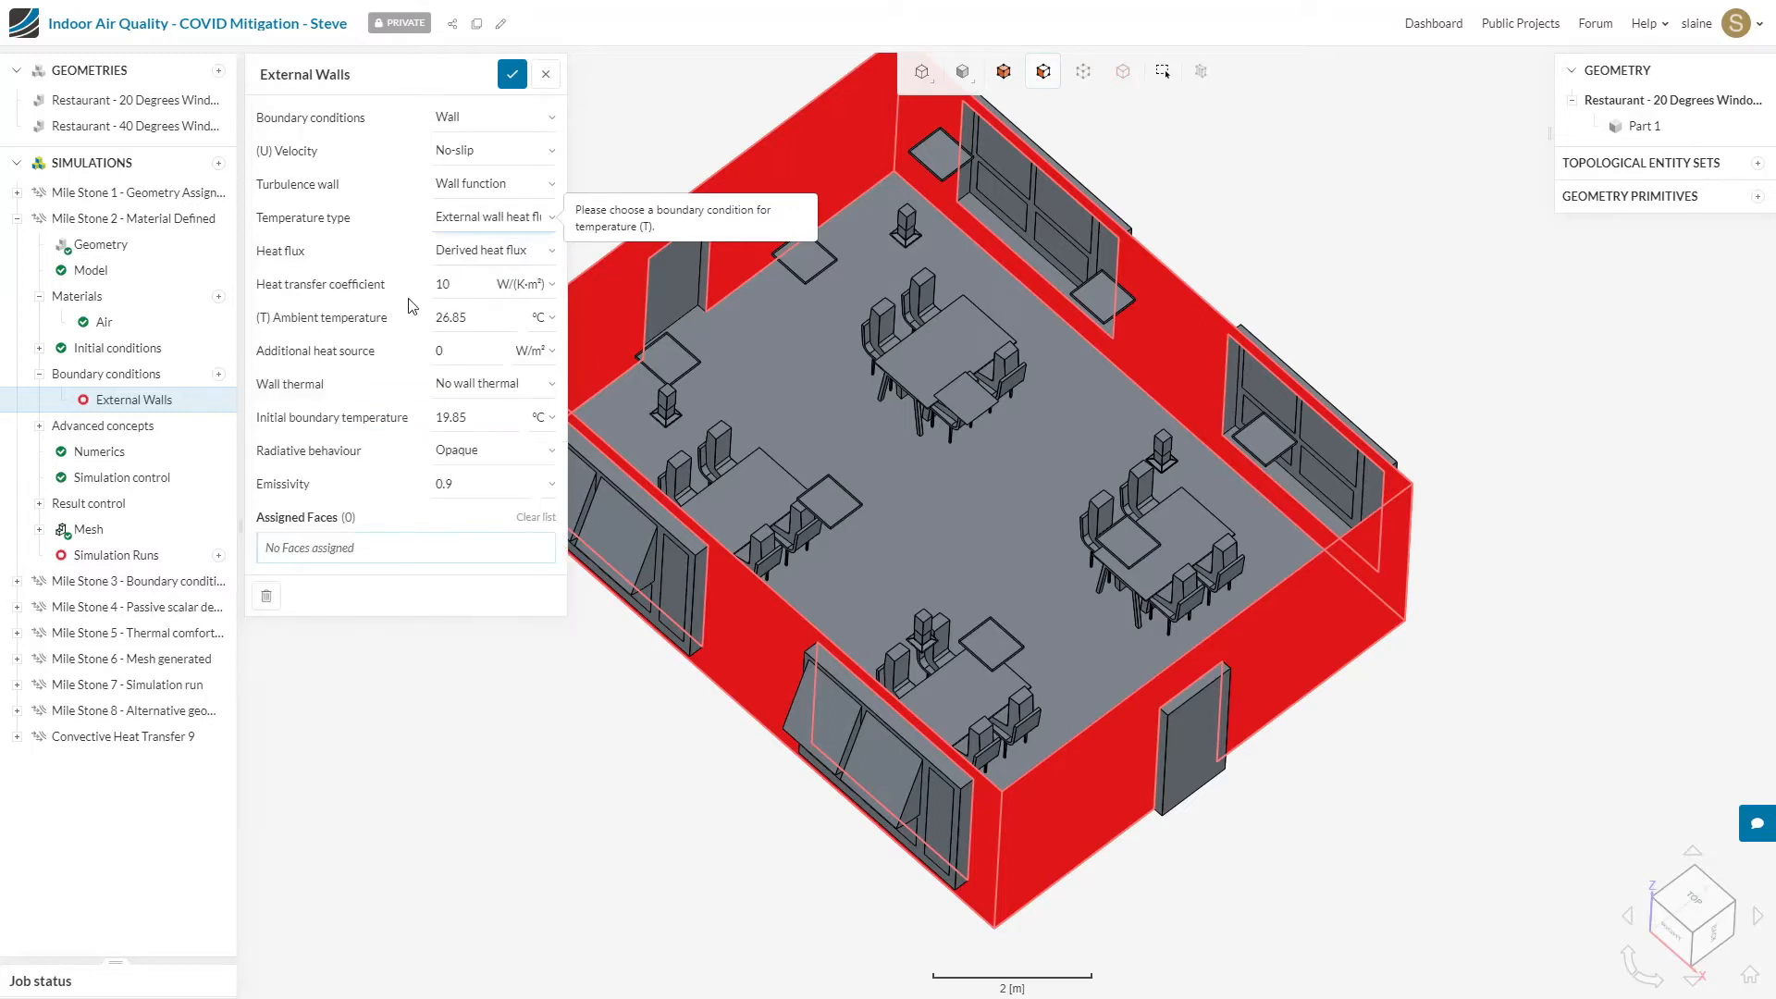
double_click(478, 289)
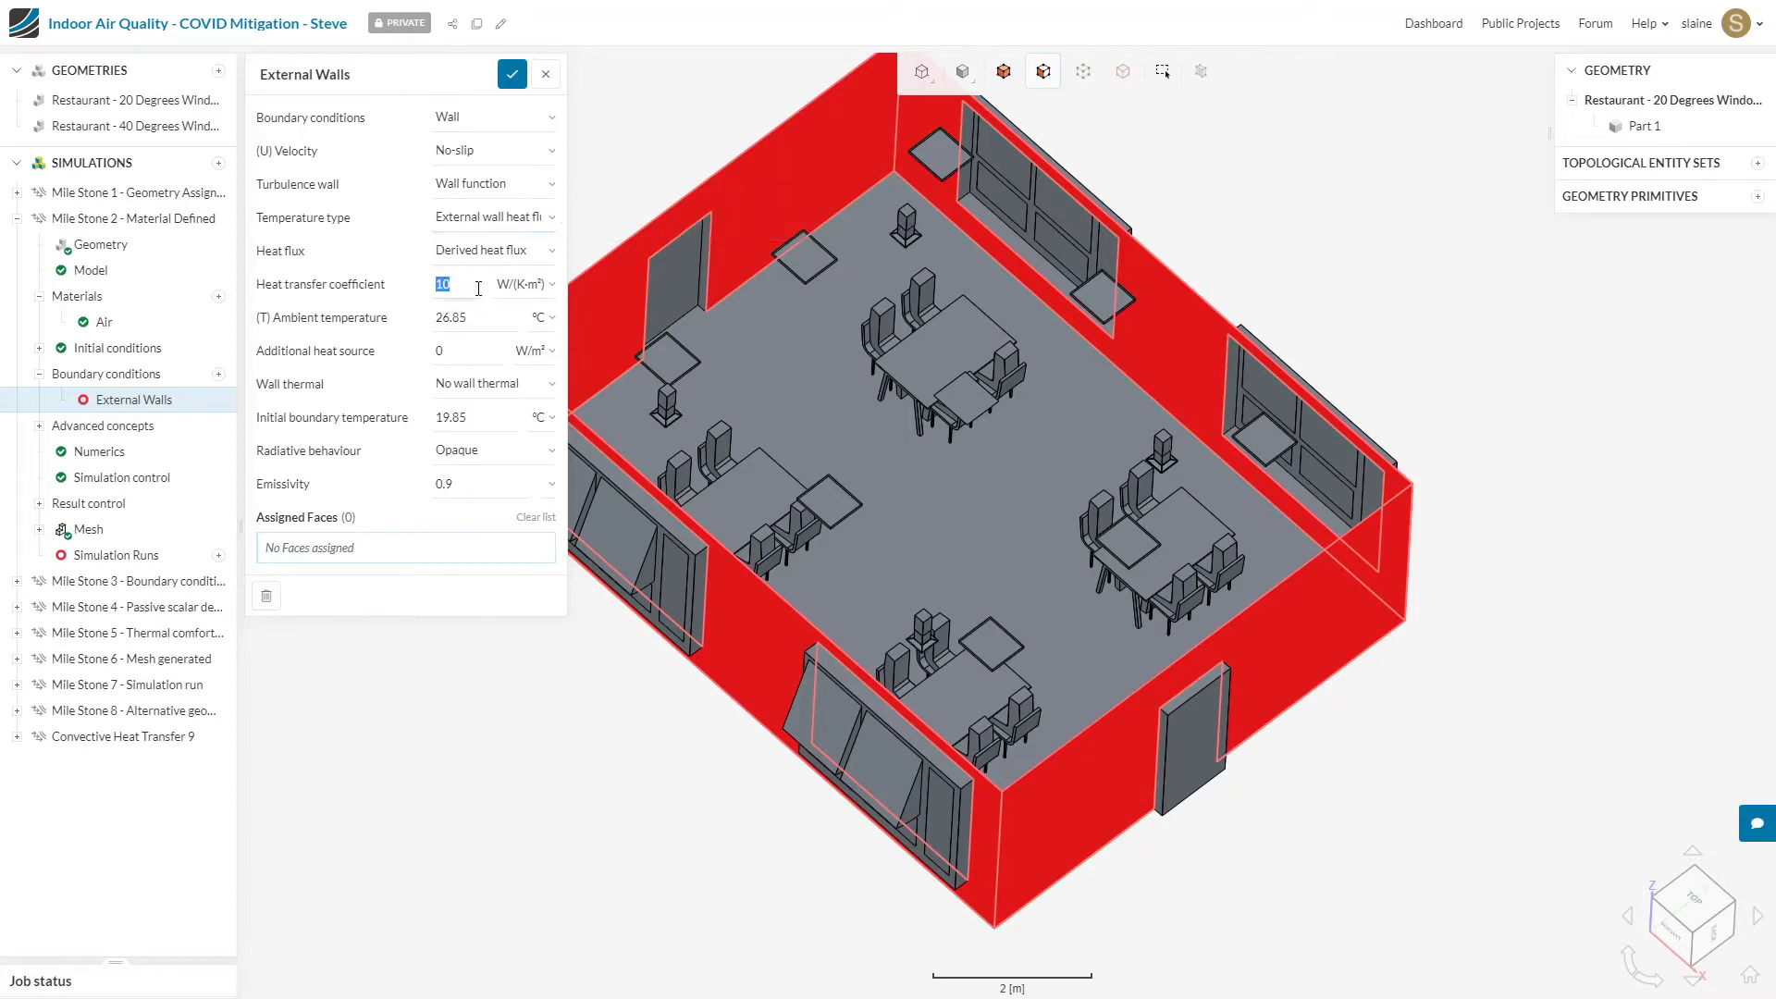
type("25")
double_click(495, 316)
type("15")
Step: Give the External Walls a Specific conductance wall thermal with 0.133 W/(K·m²) contact conductance and a 20 °C initial boundary temperature
left_click(504, 386)
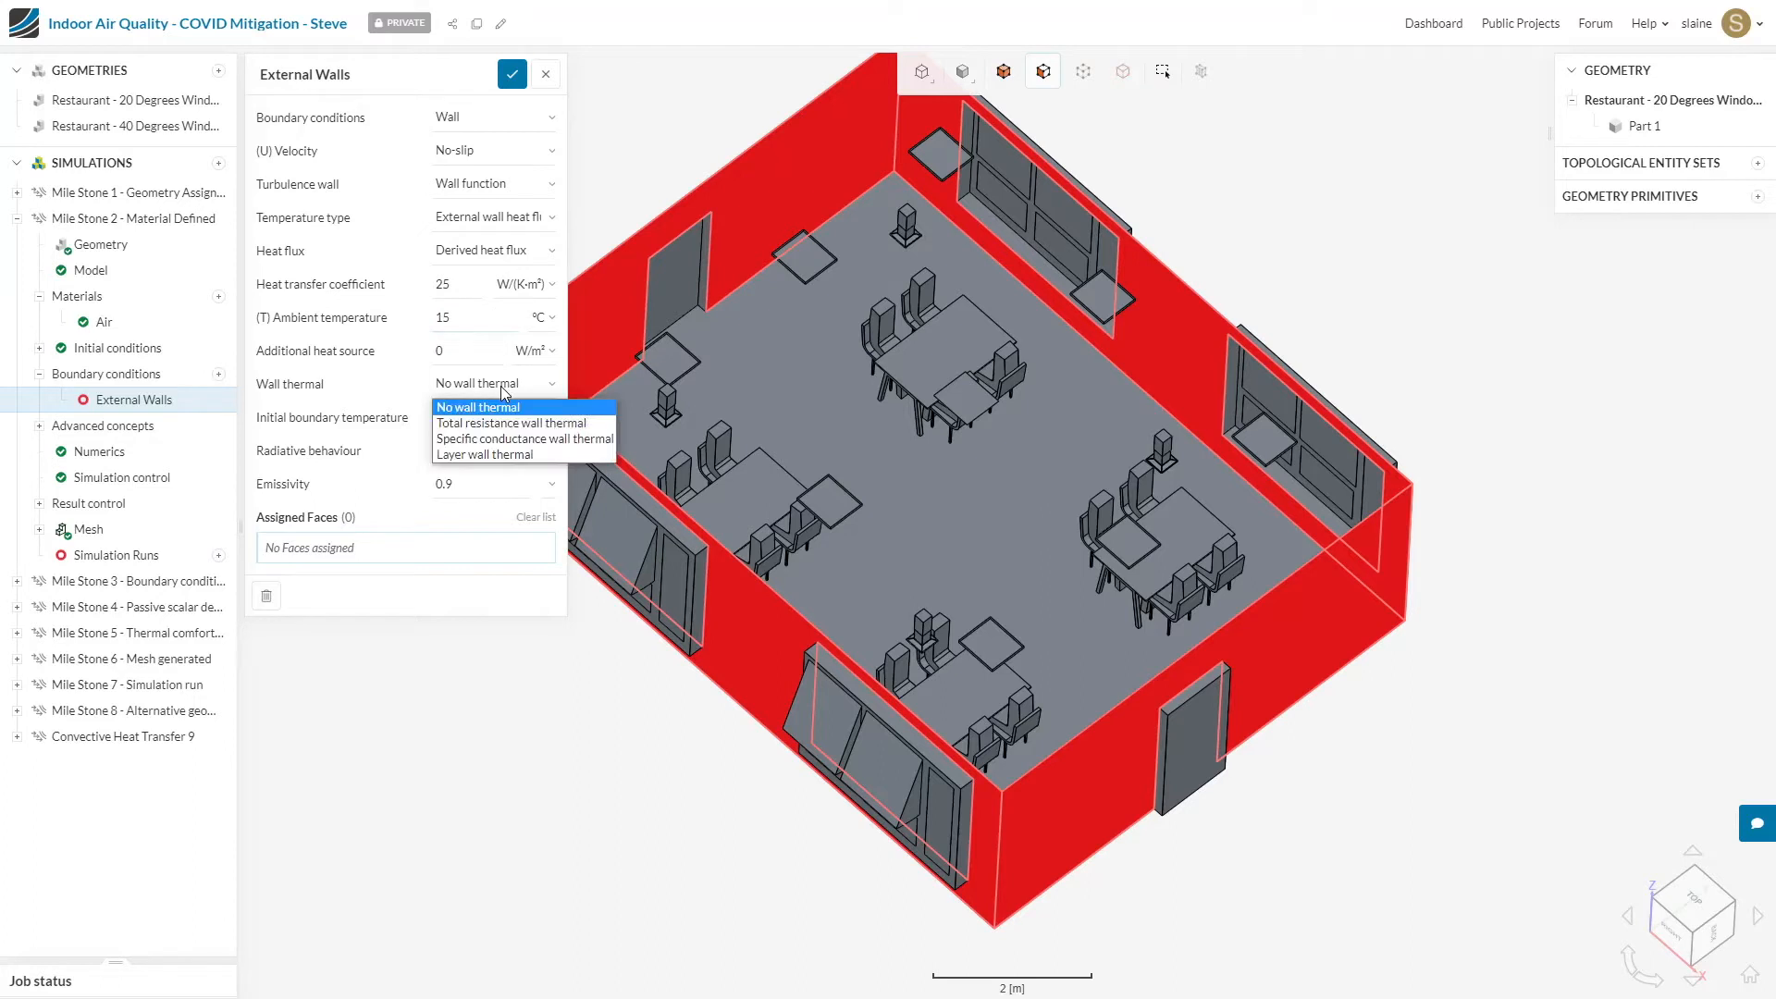
left_click(536, 441)
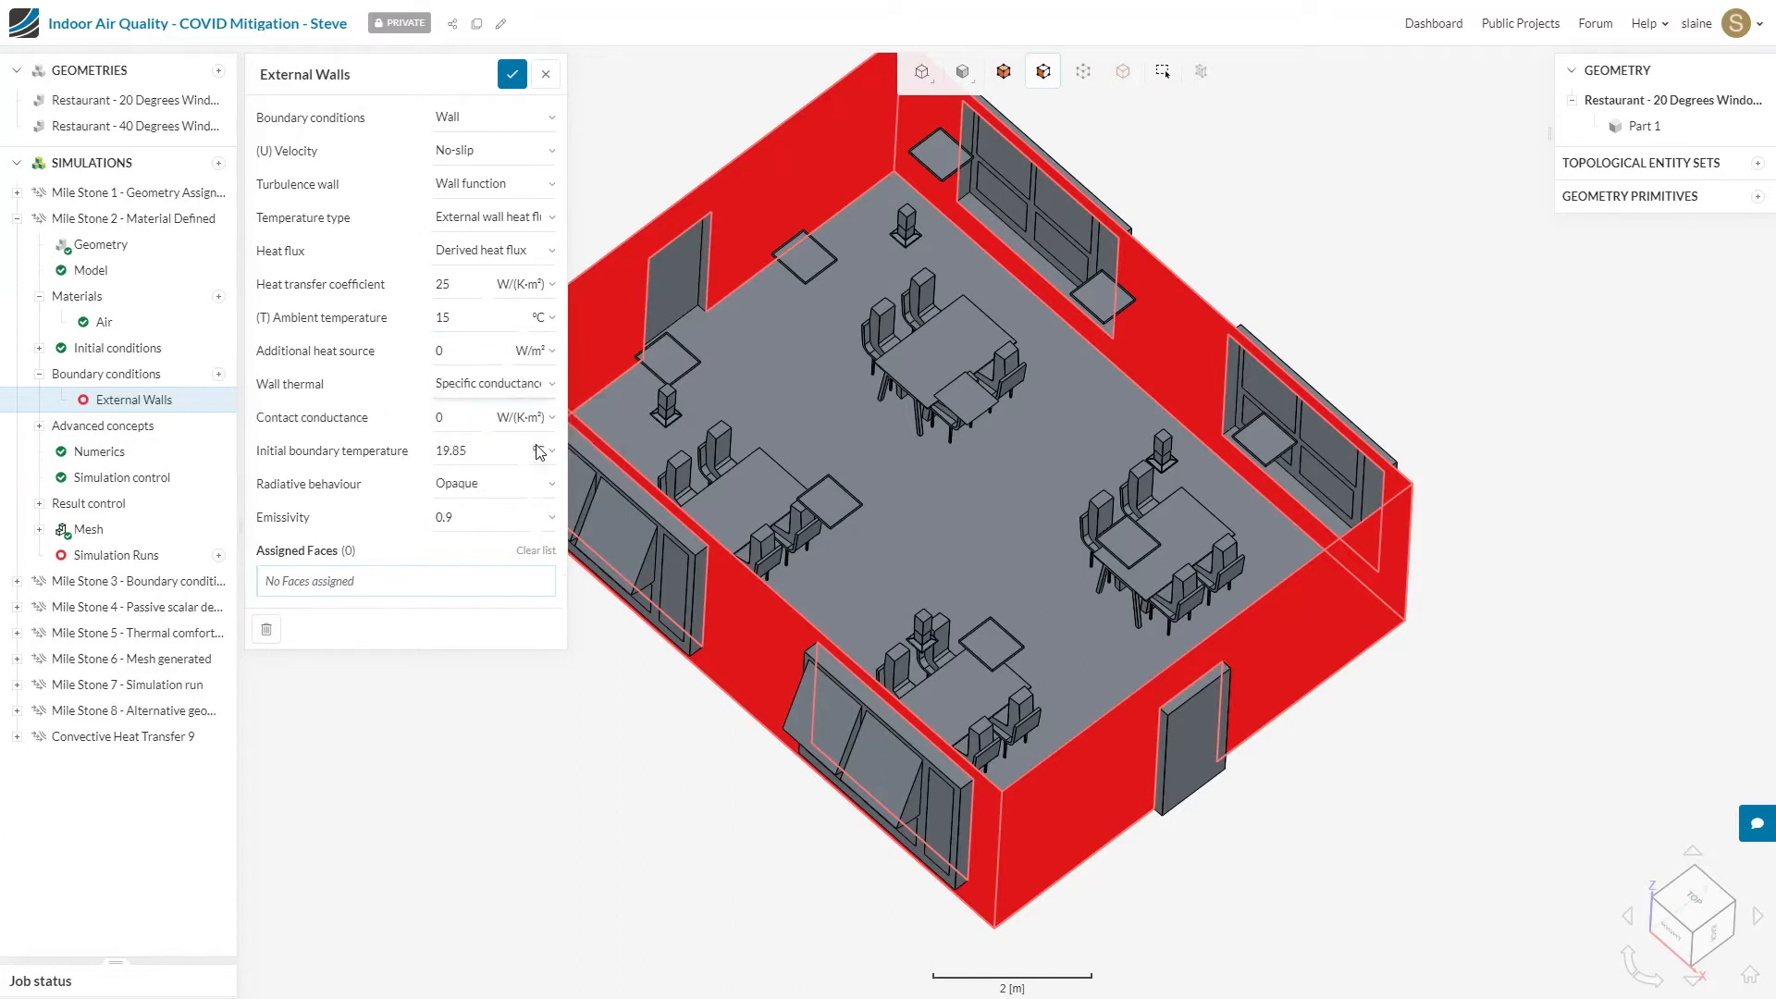
double_click(478, 422)
type("0.133")
double_click(492, 456)
type("20")
Step: Set the wall emissivity to 0.96, assign the four selected wall faces and save the External Walls condition
double_click(494, 514)
left_click(494, 515)
type("6")
left_click(451, 583)
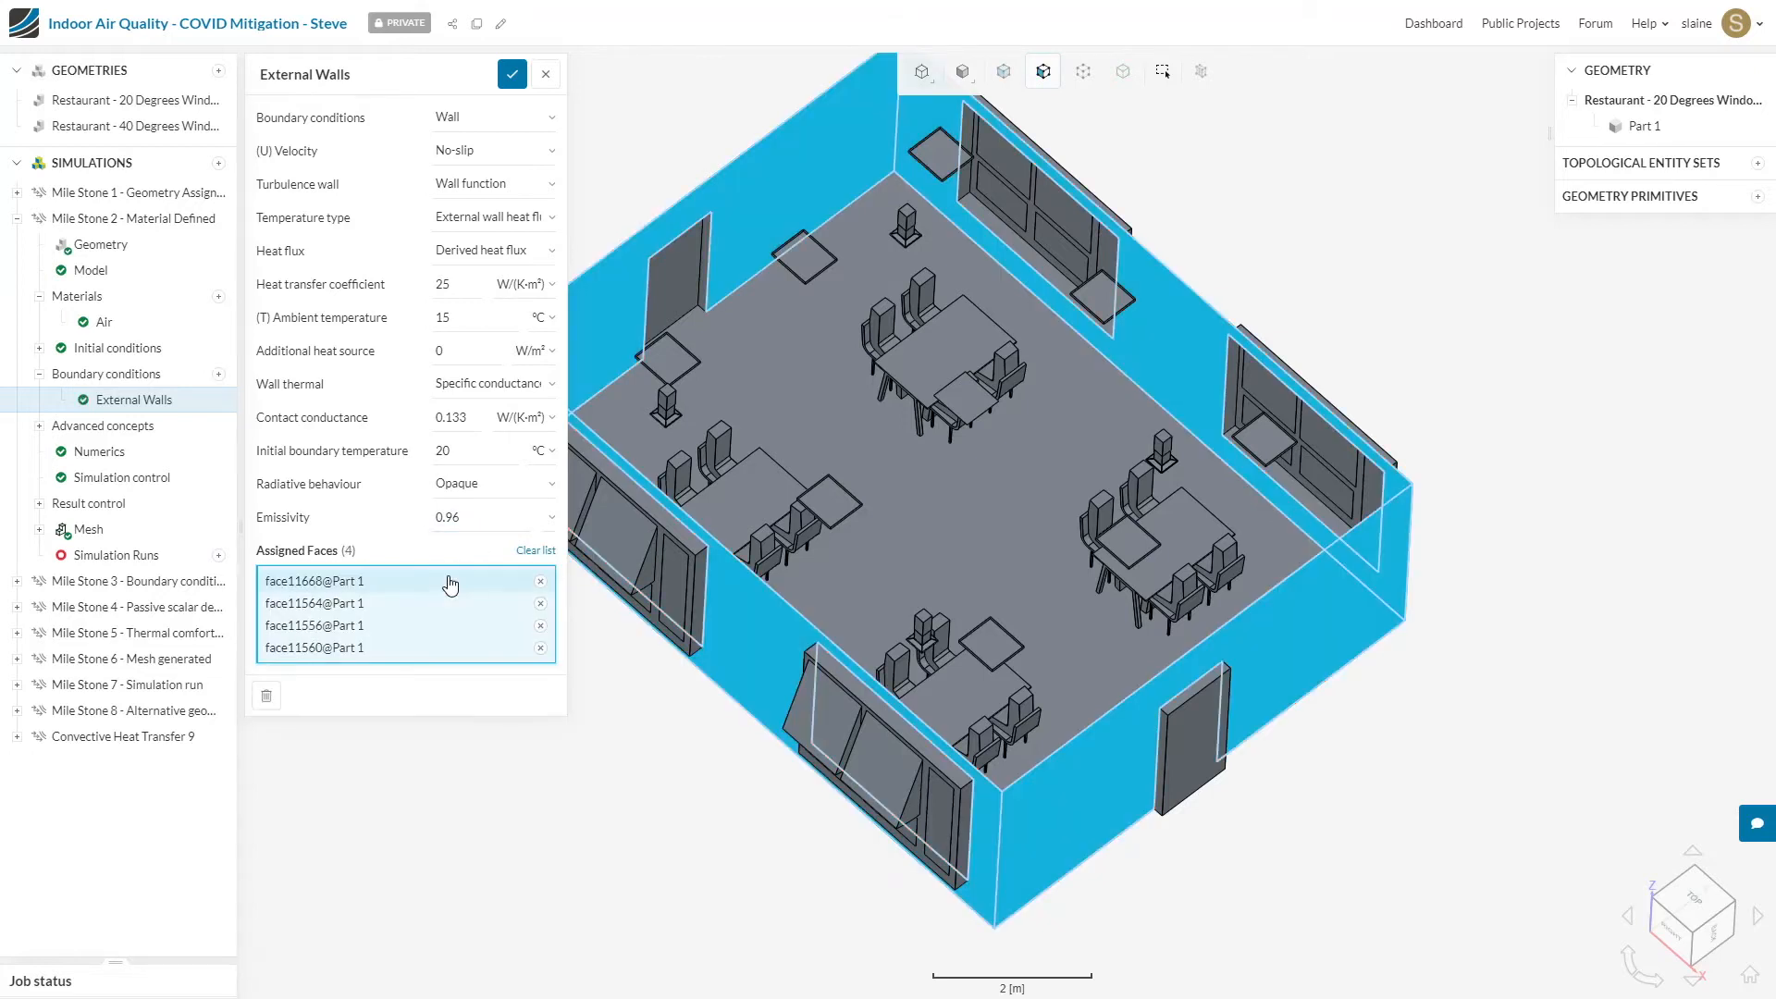
left_click_drag(1523, 895, 1491, 790)
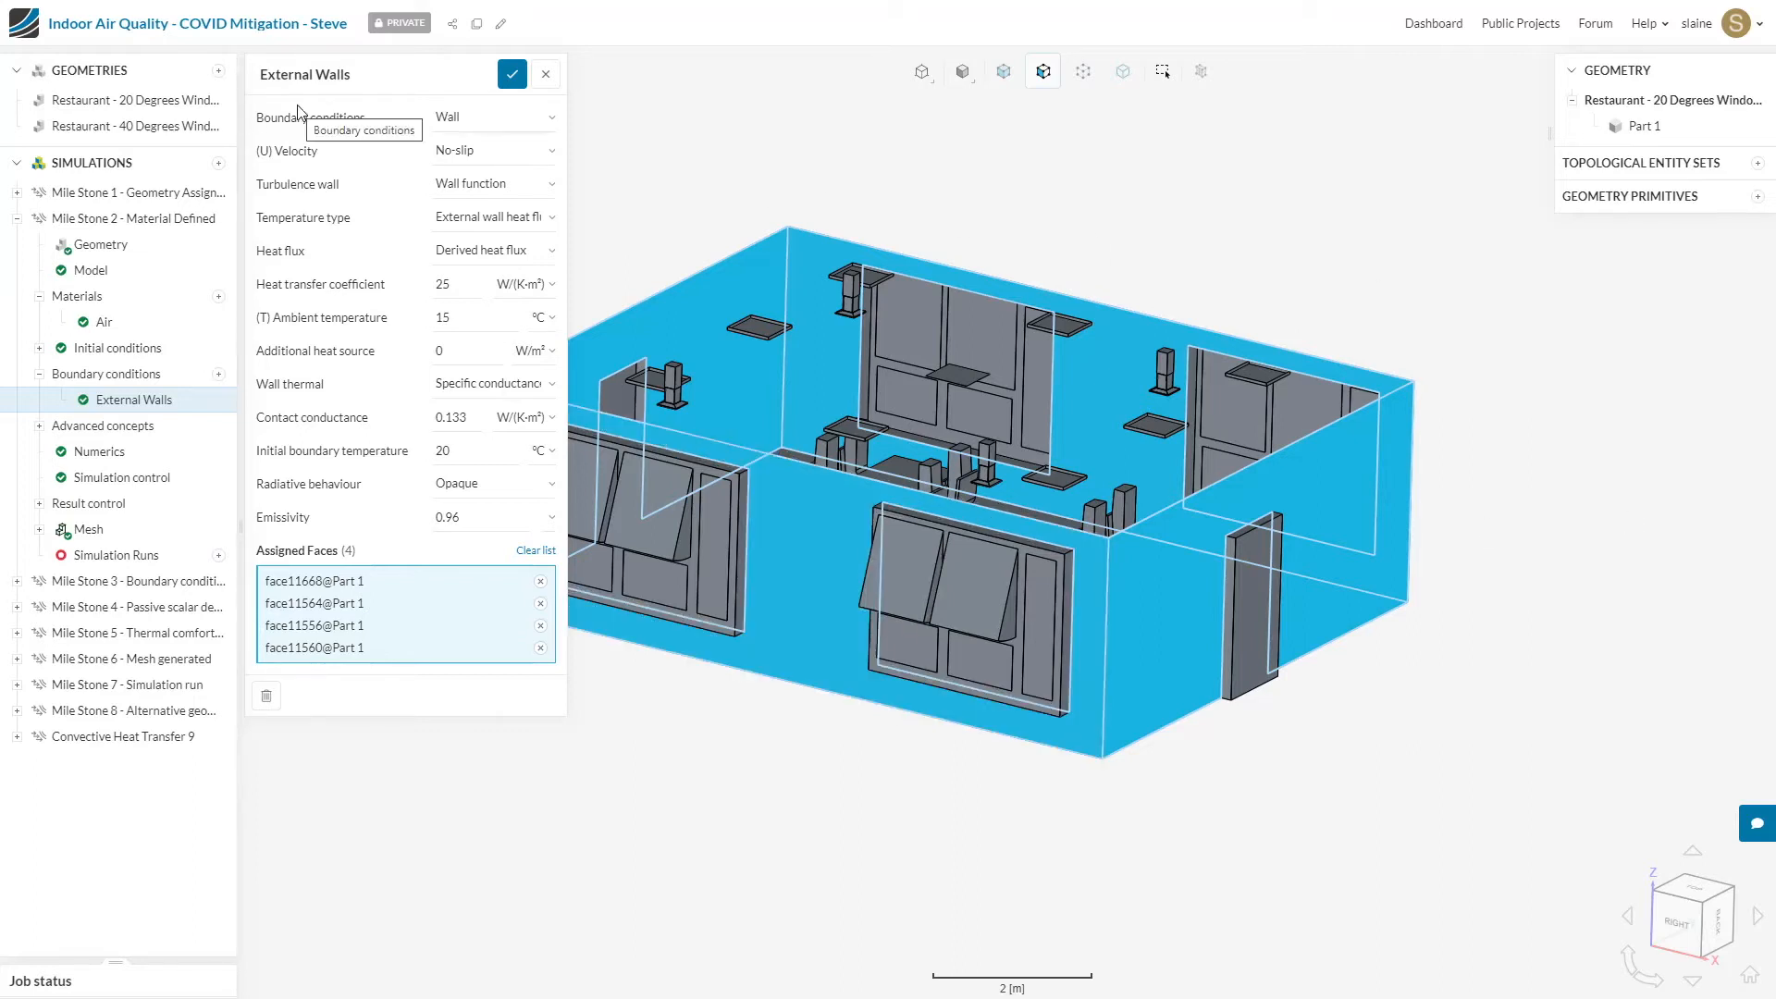
left_click(514, 80)
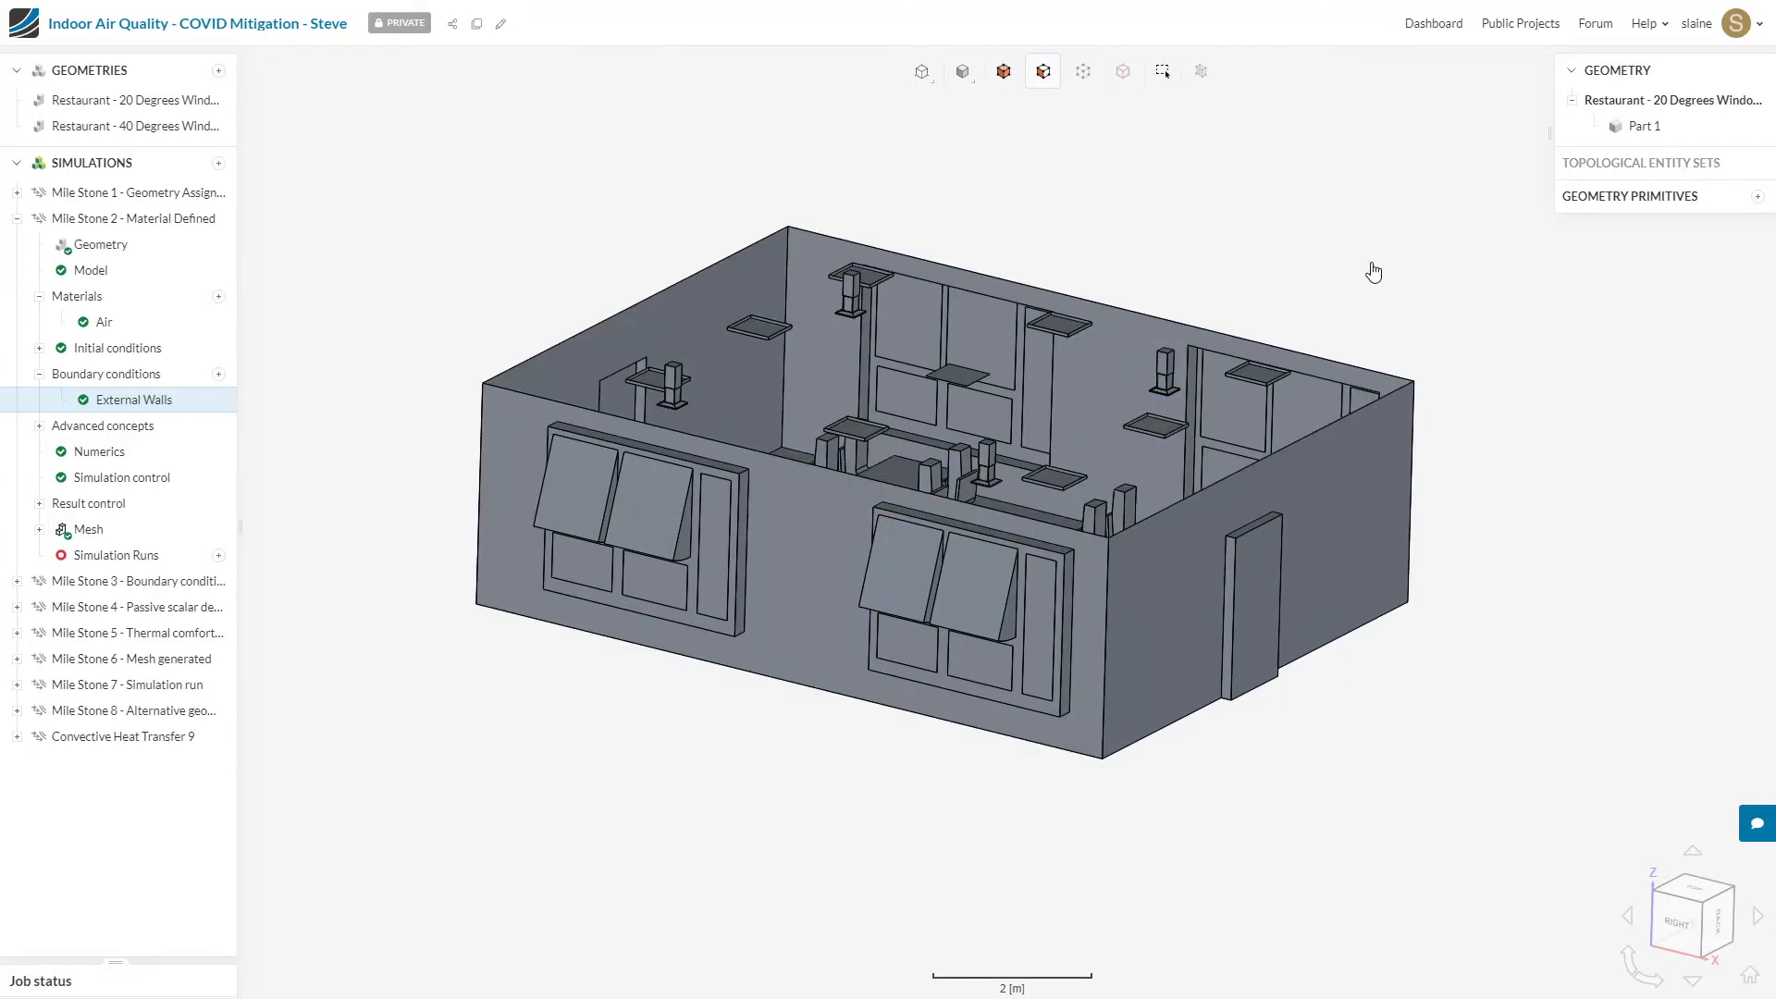
Step: Add a Velocity inlet boundary condition assigned to the top faces of the four small pedestal units in the room
left_click_drag(1373, 269, 1374, 335)
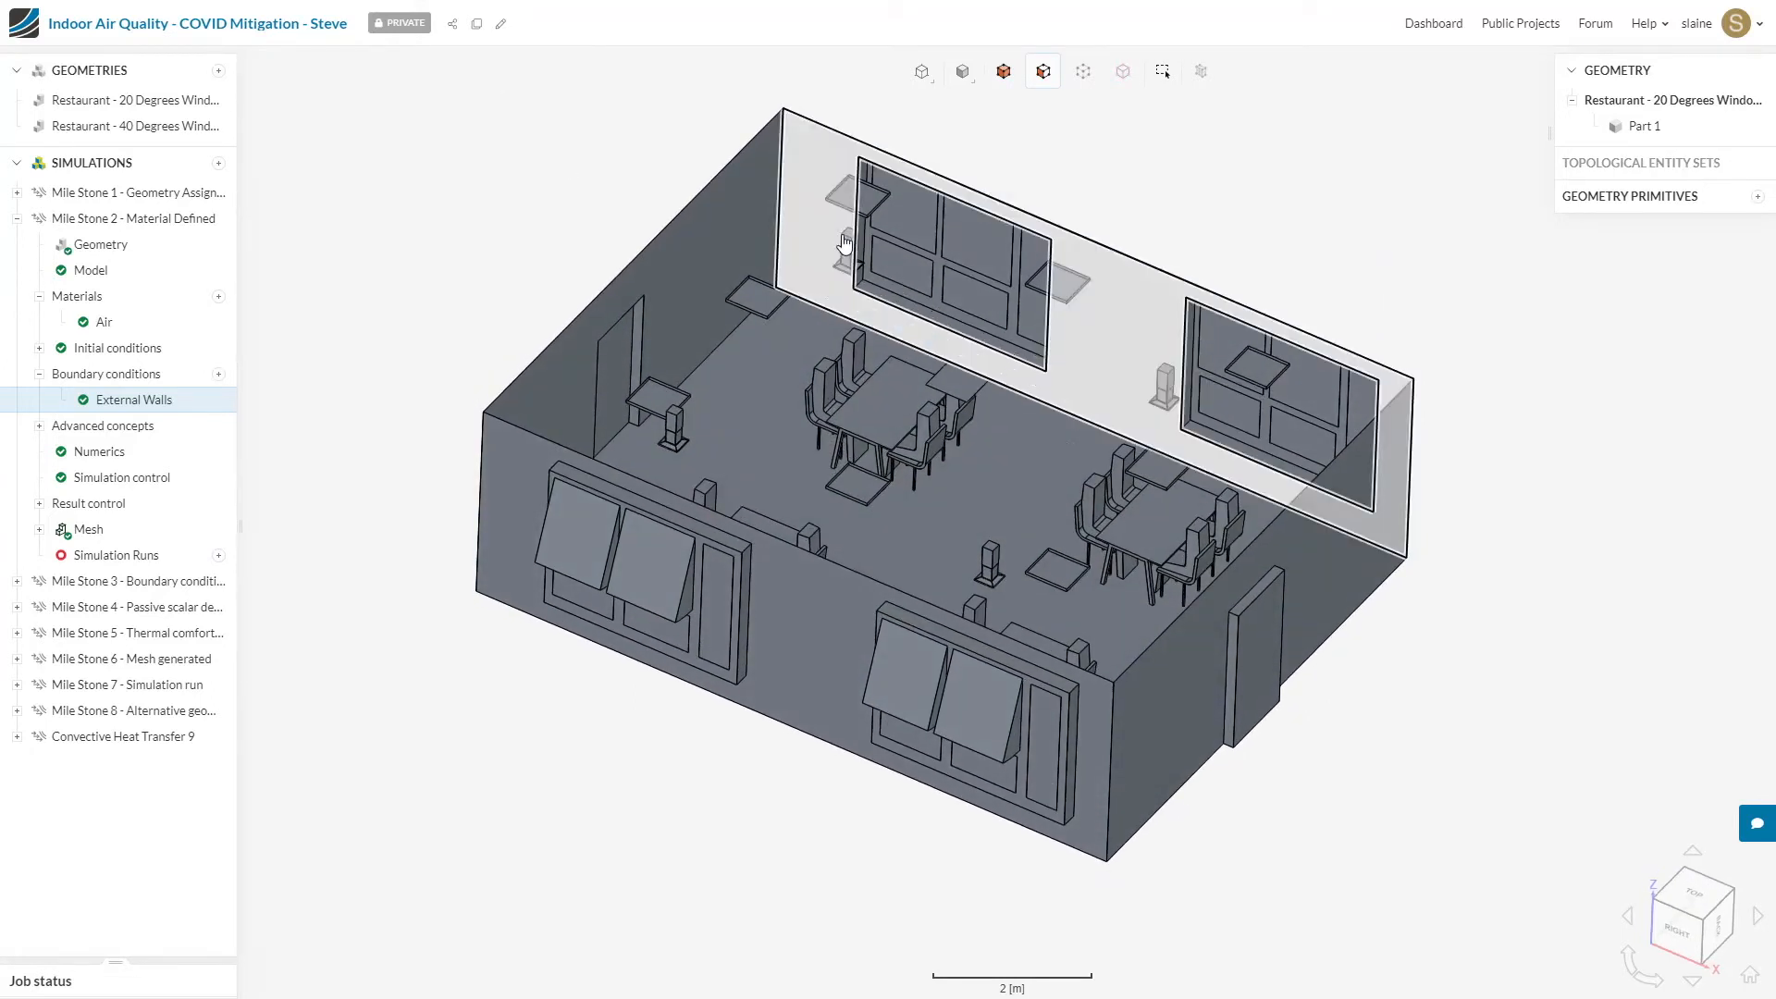
left_click(219, 374)
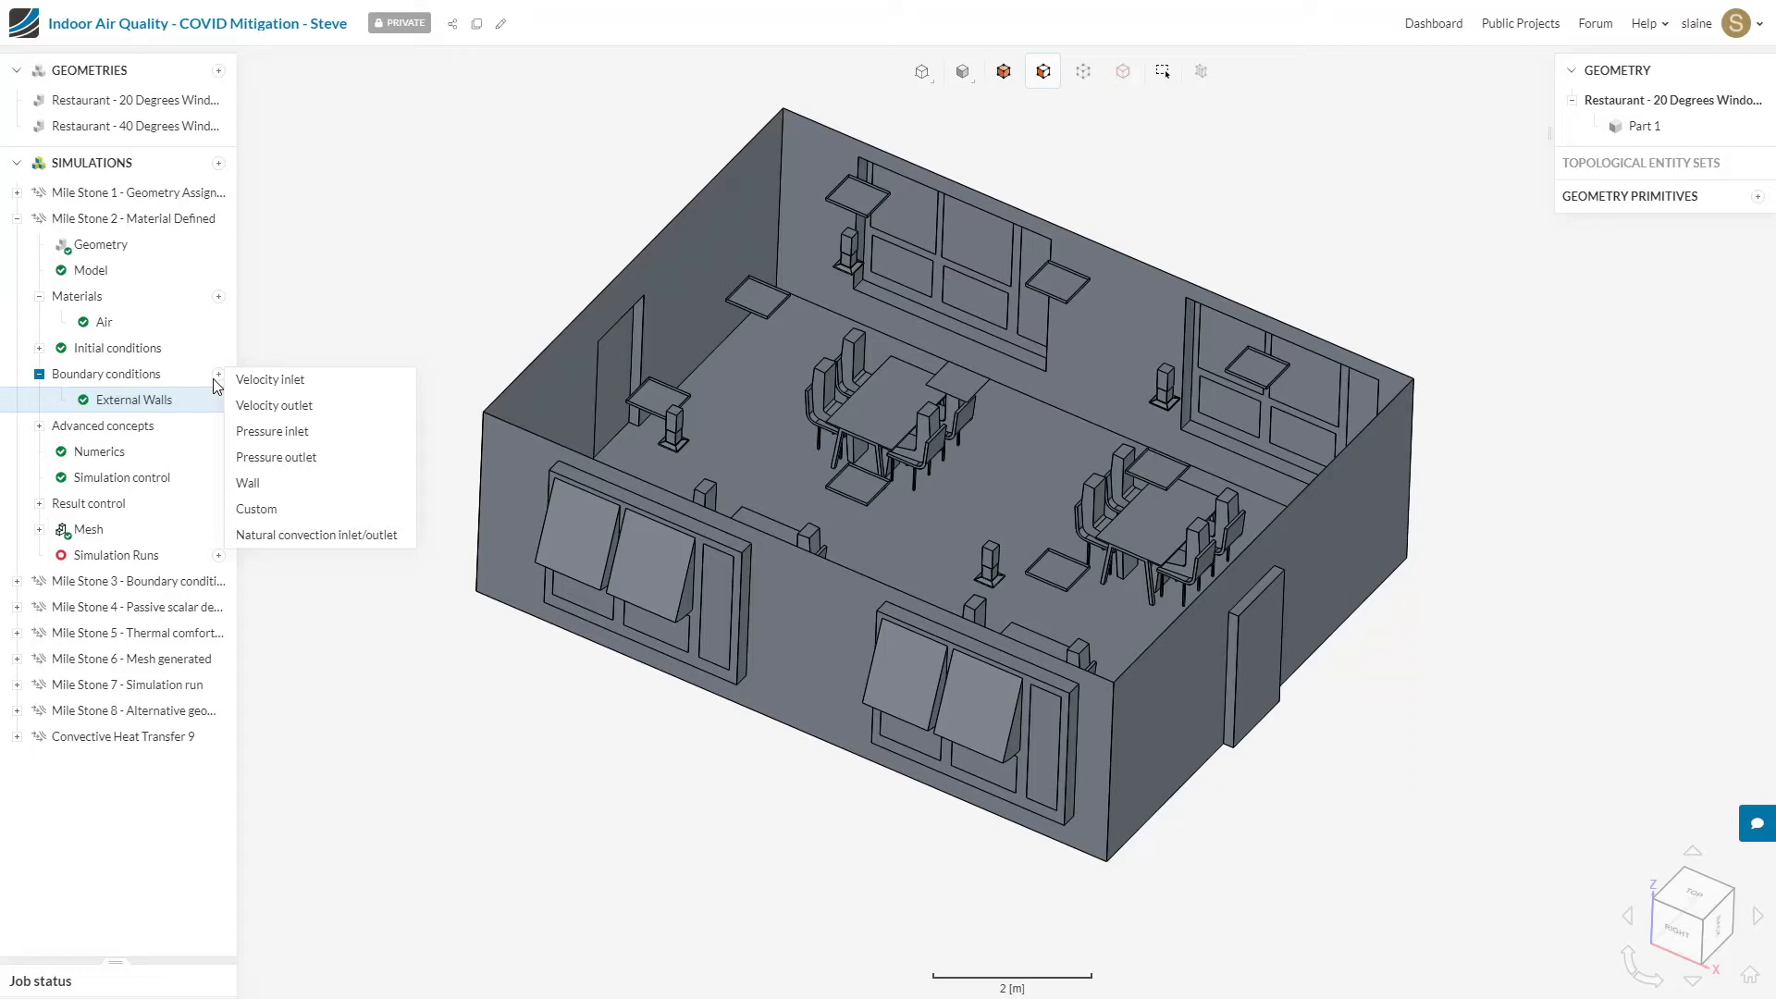
left_click(257, 382)
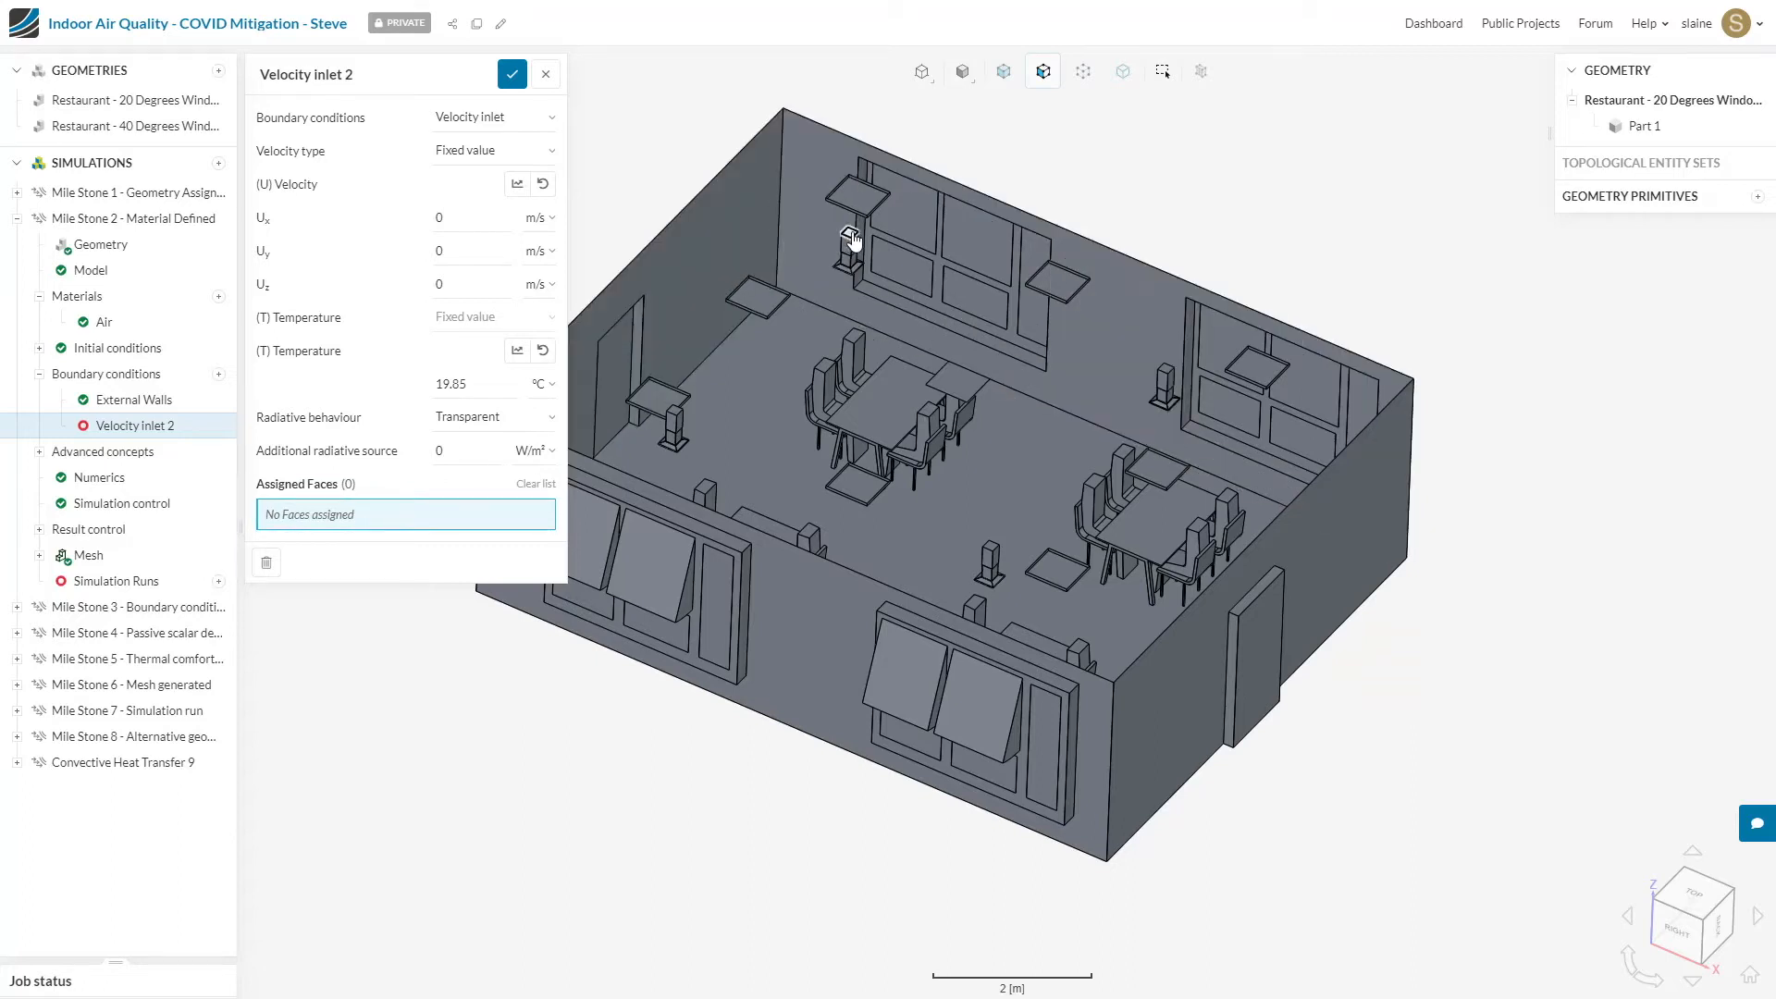
left_click(1212, 433)
left_click(1167, 369)
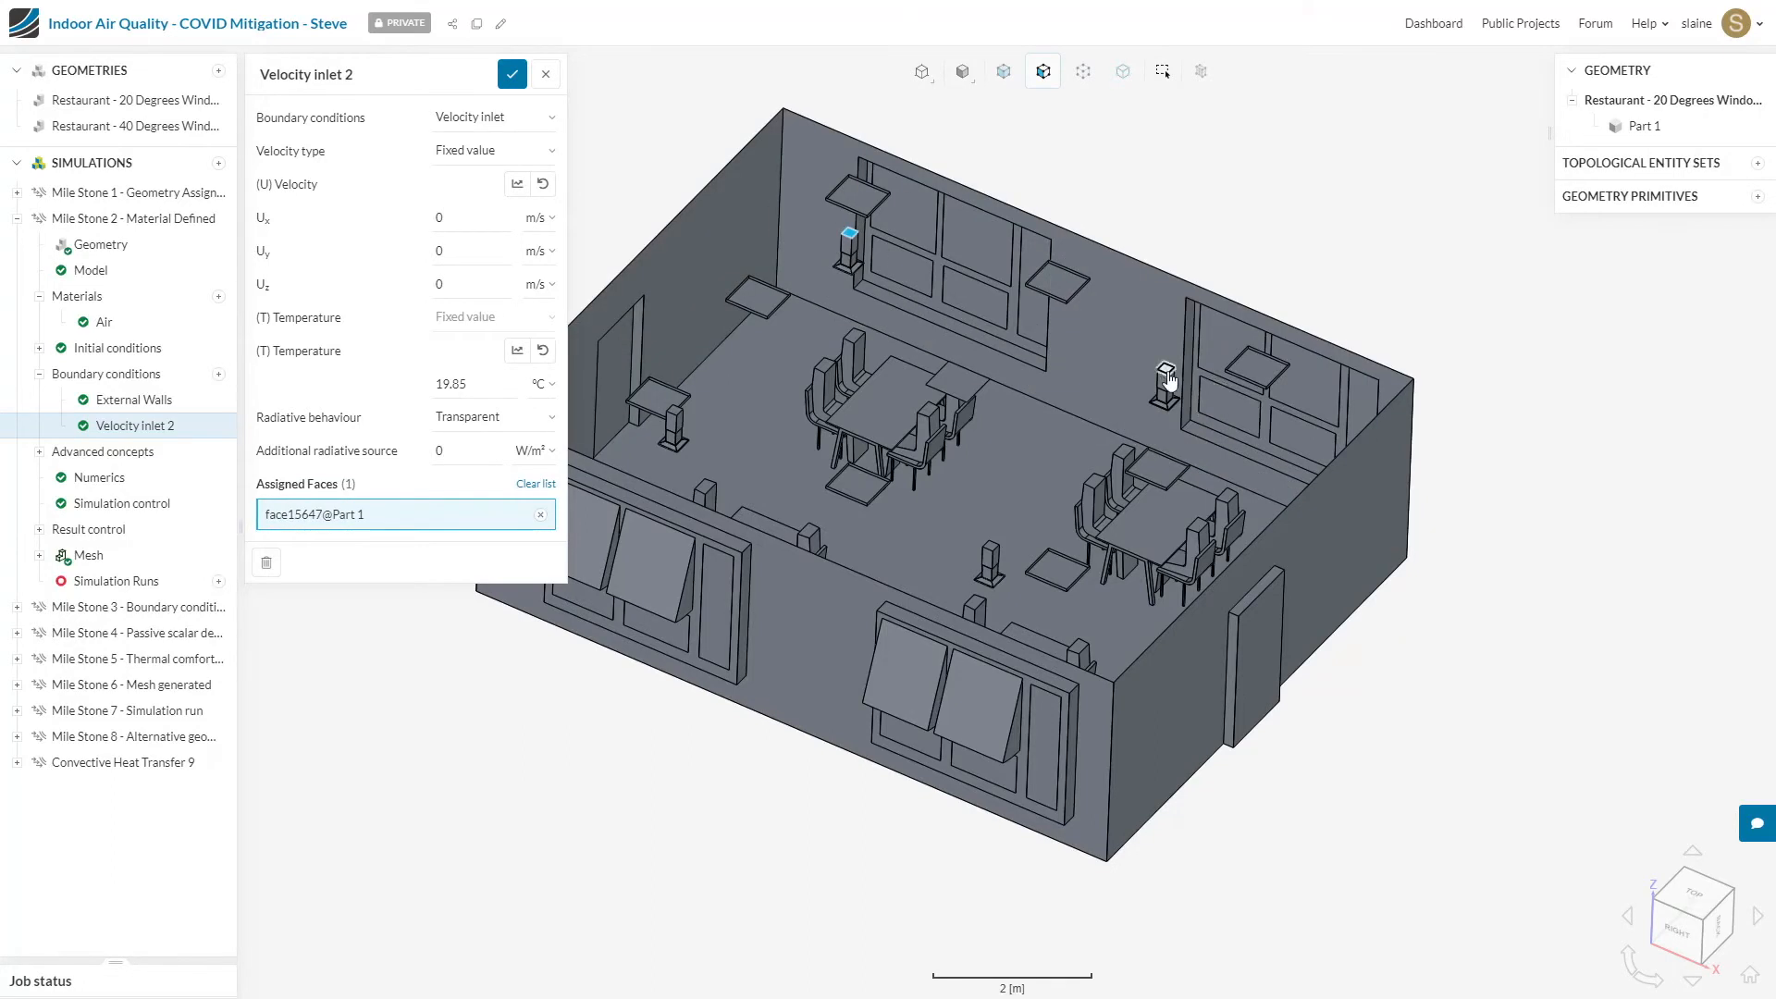
left_click(992, 548)
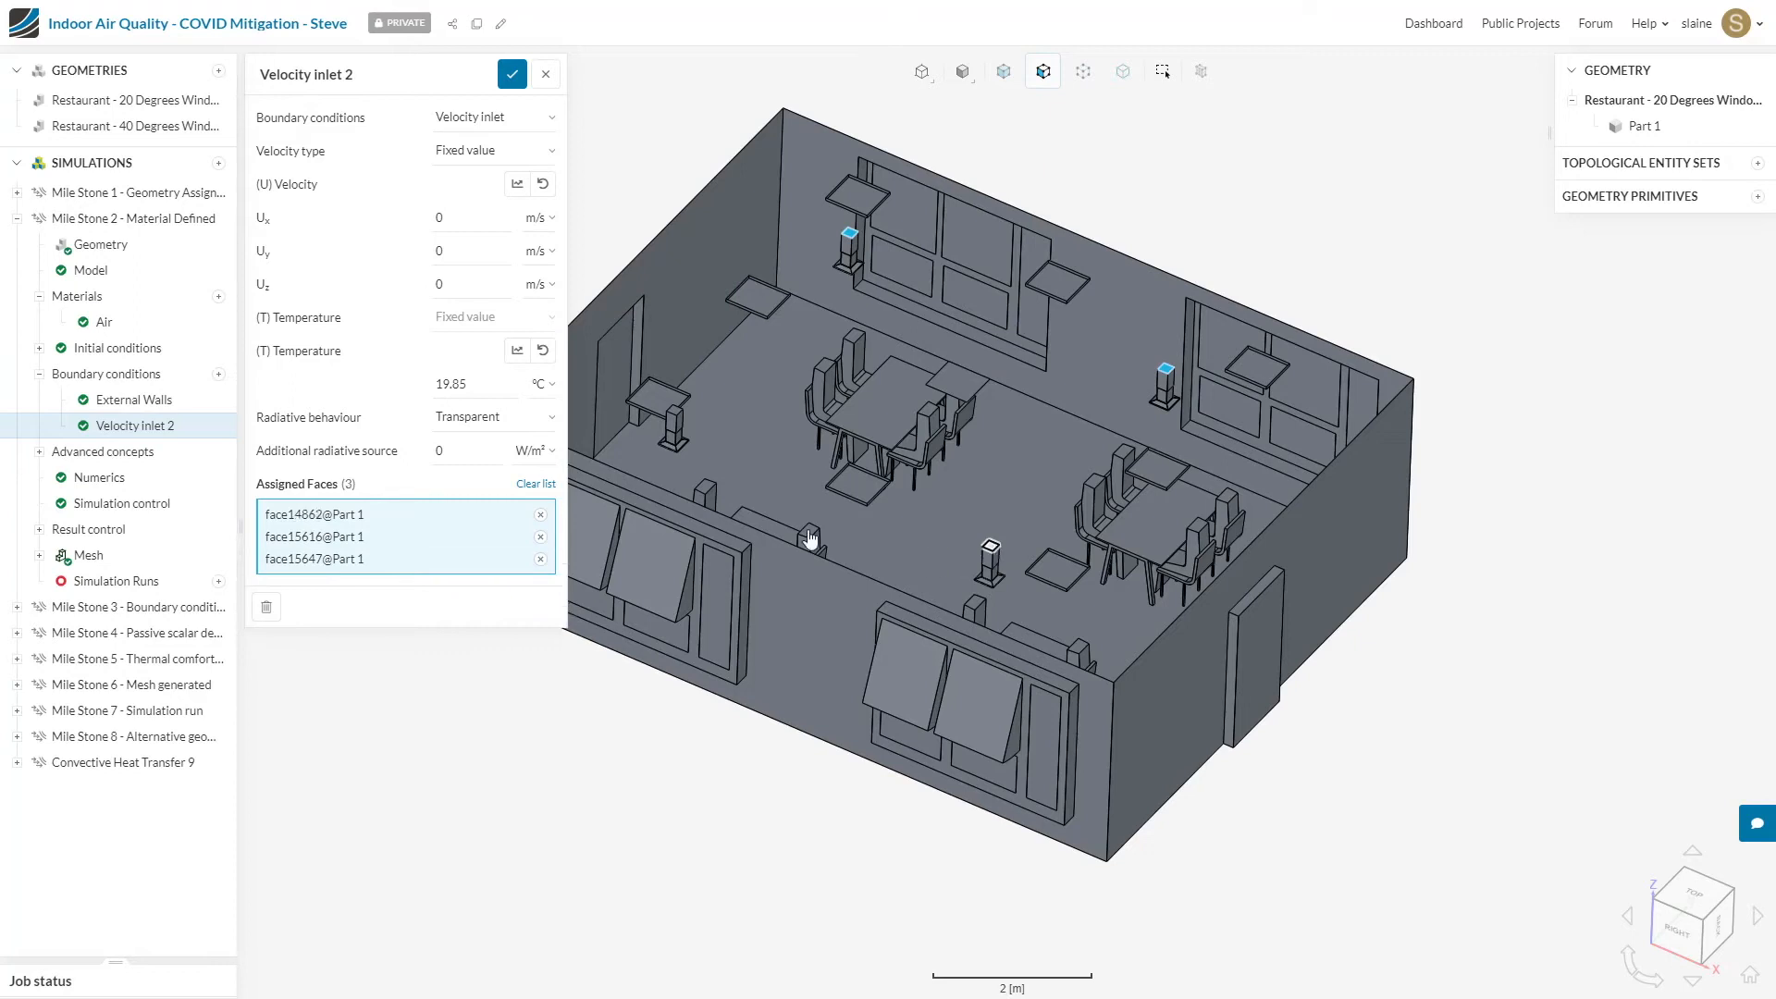
left_click(676, 413)
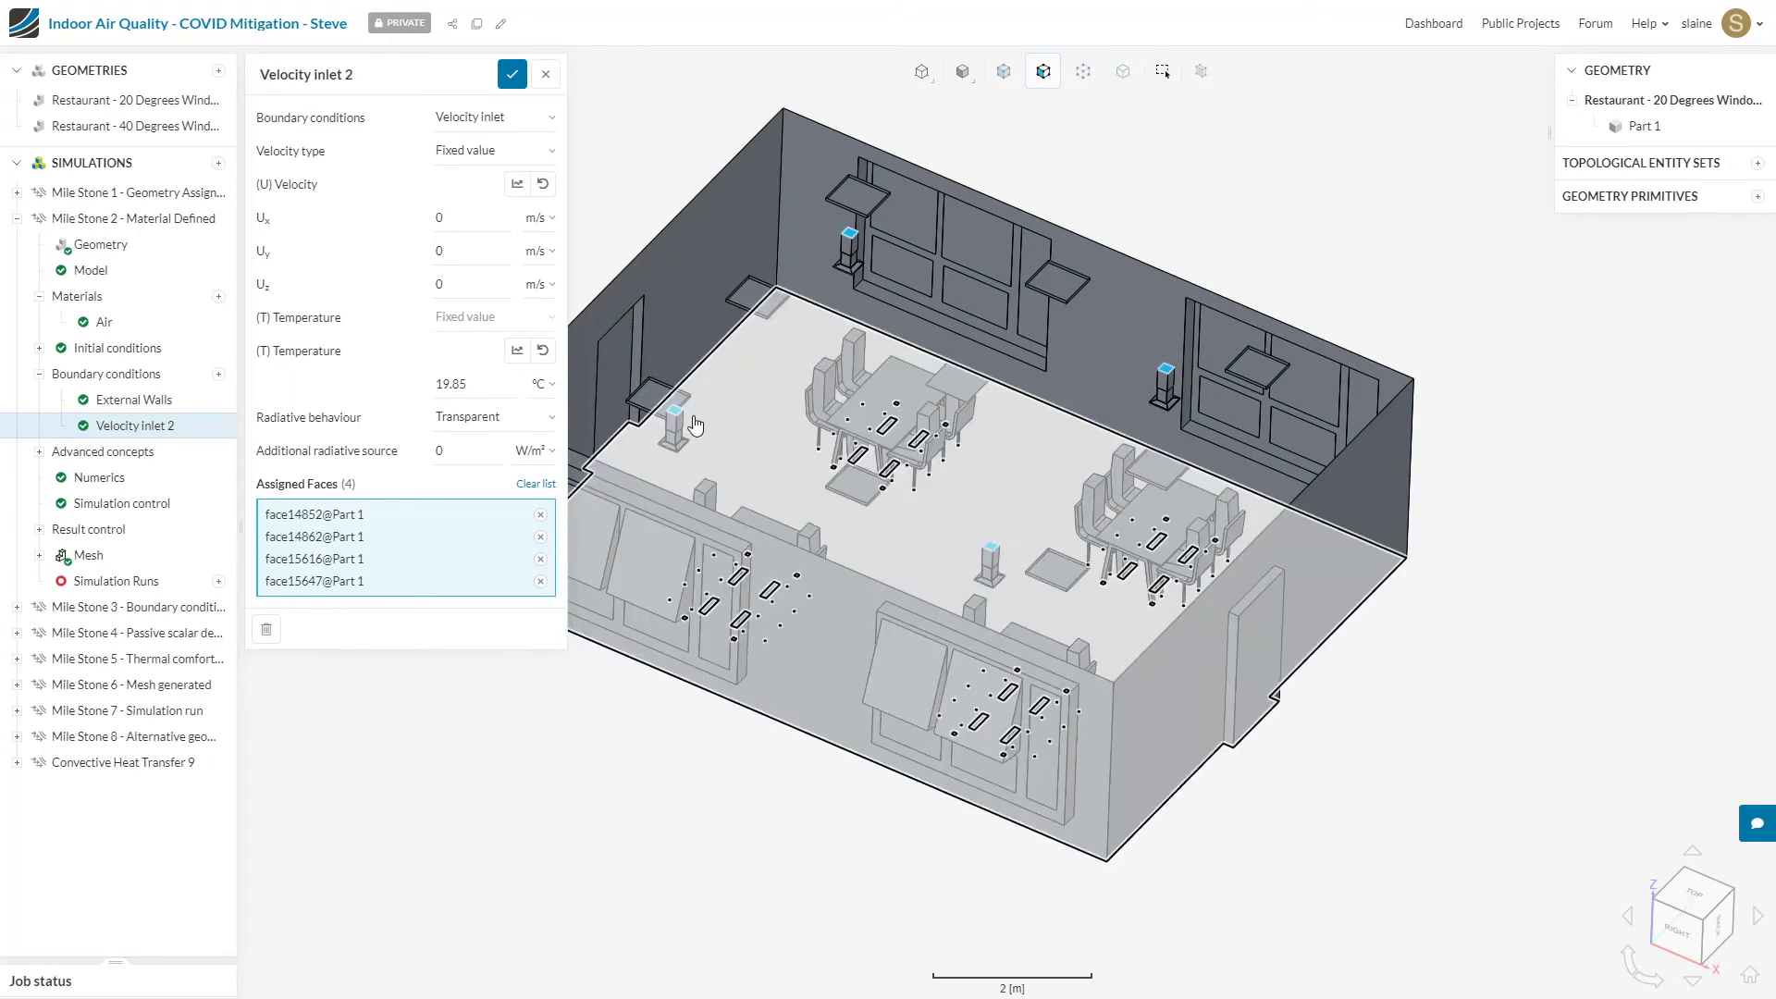
Step: Set the pedestal units' inlet to a volumetric flow rate of 0.03 m³/s at 15 °C and save it
left_click(481, 156)
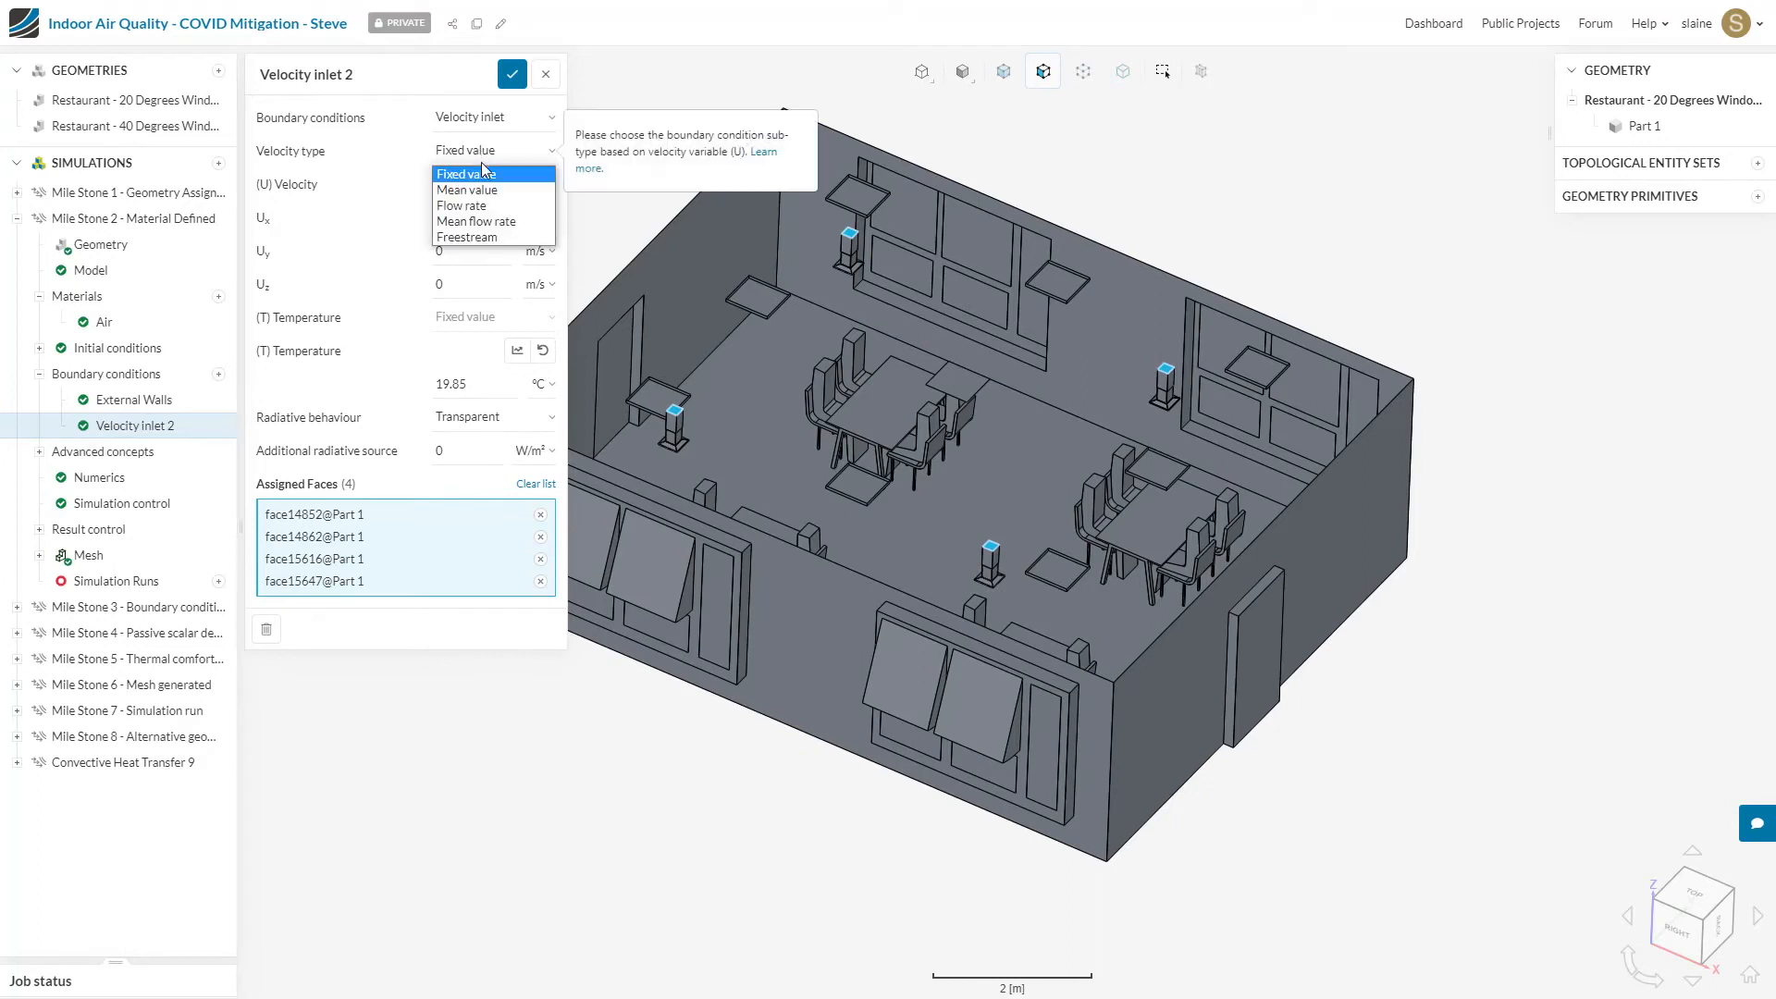
left_click(488, 210)
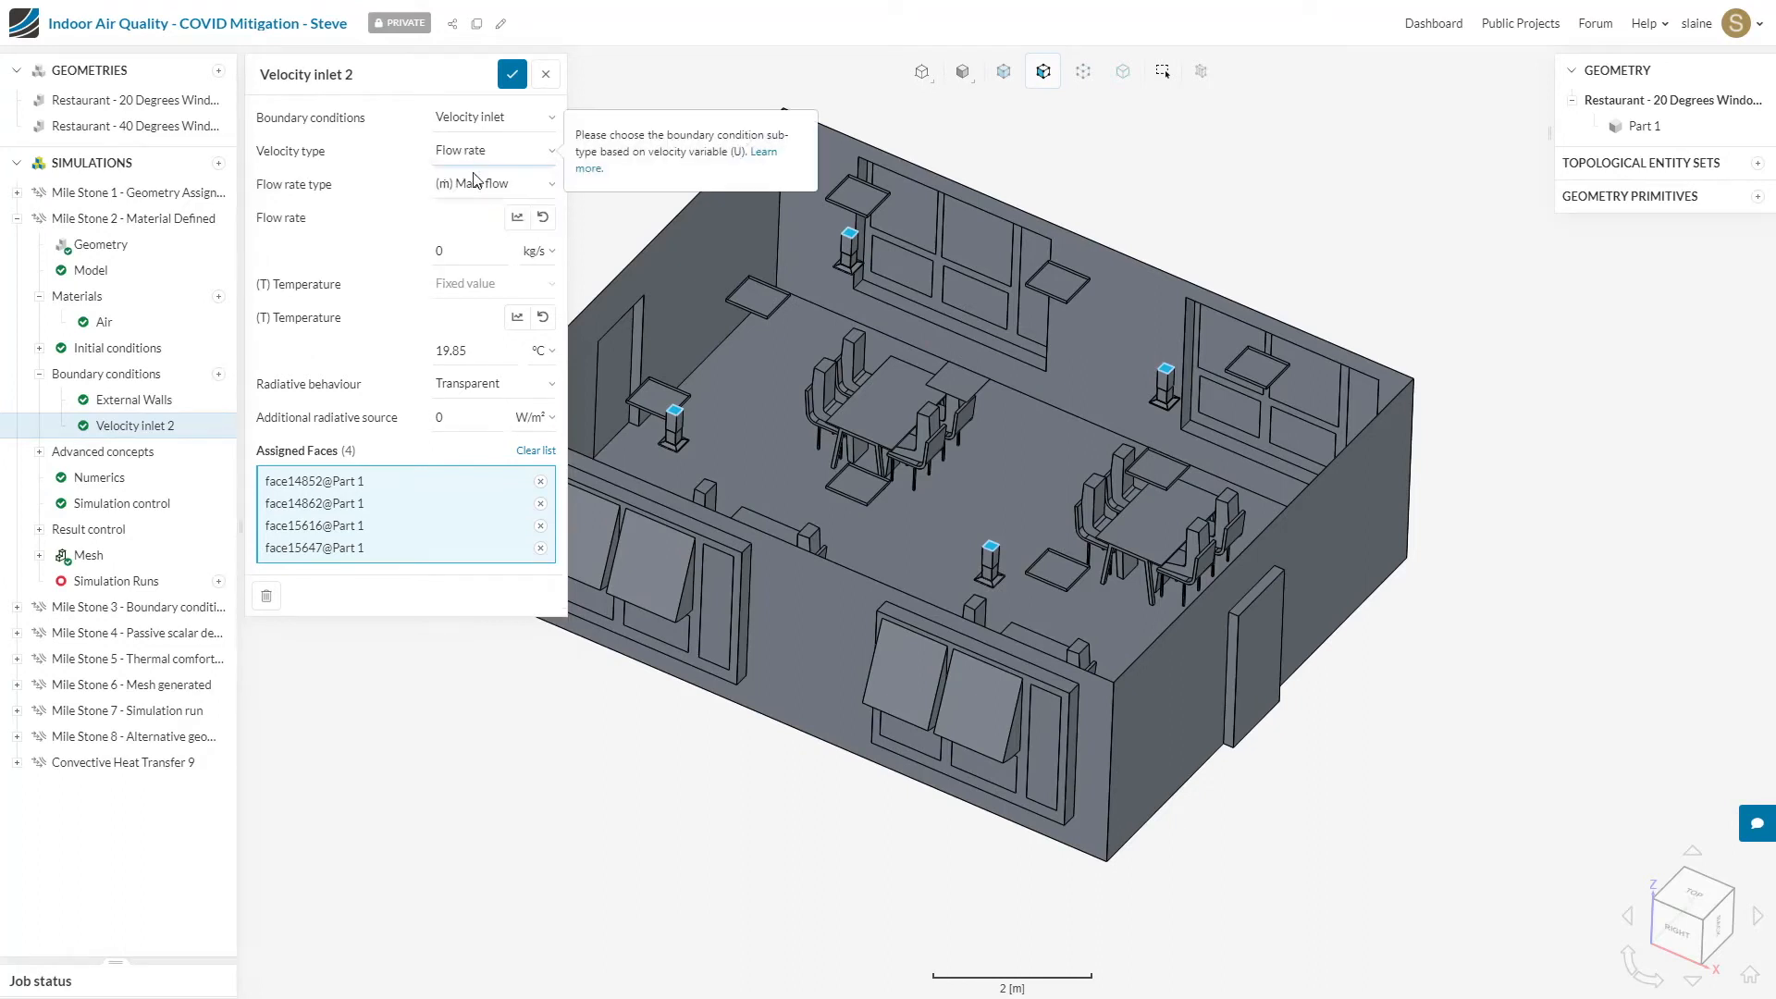
left_click(475, 184)
left_click(504, 225)
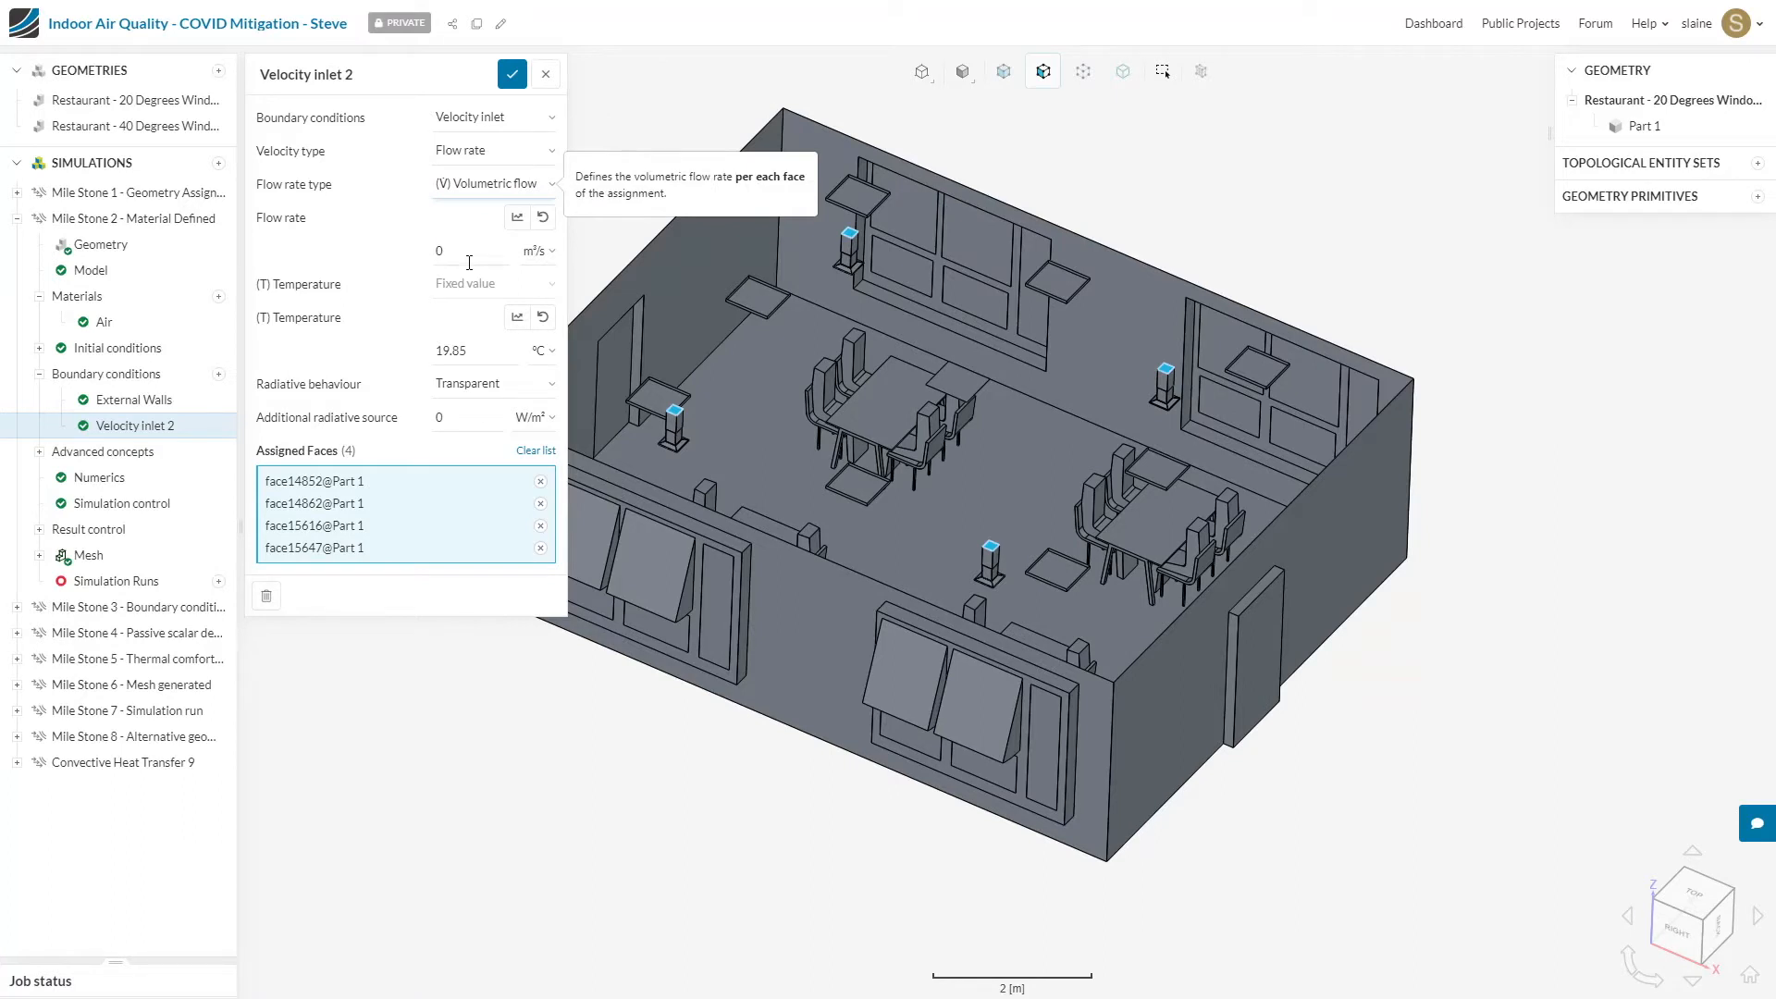
double_click(471, 256)
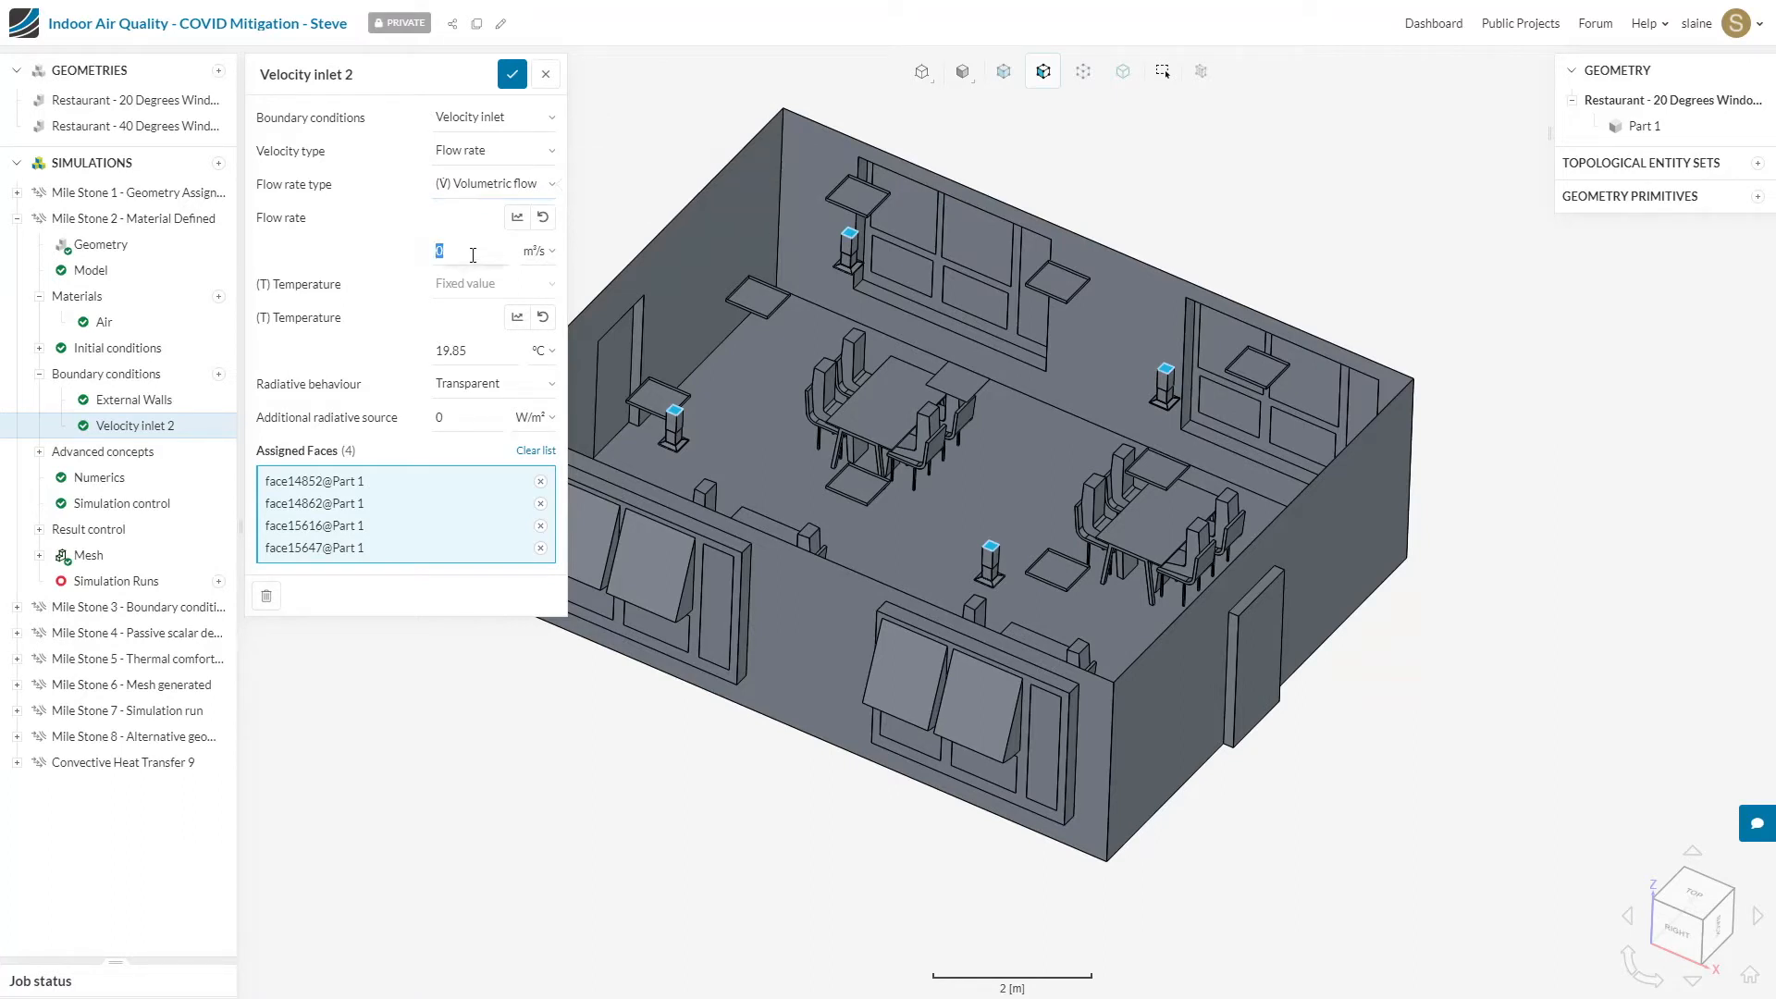
type("0.03")
double_click(474, 351)
type("15")
left_click(510, 76)
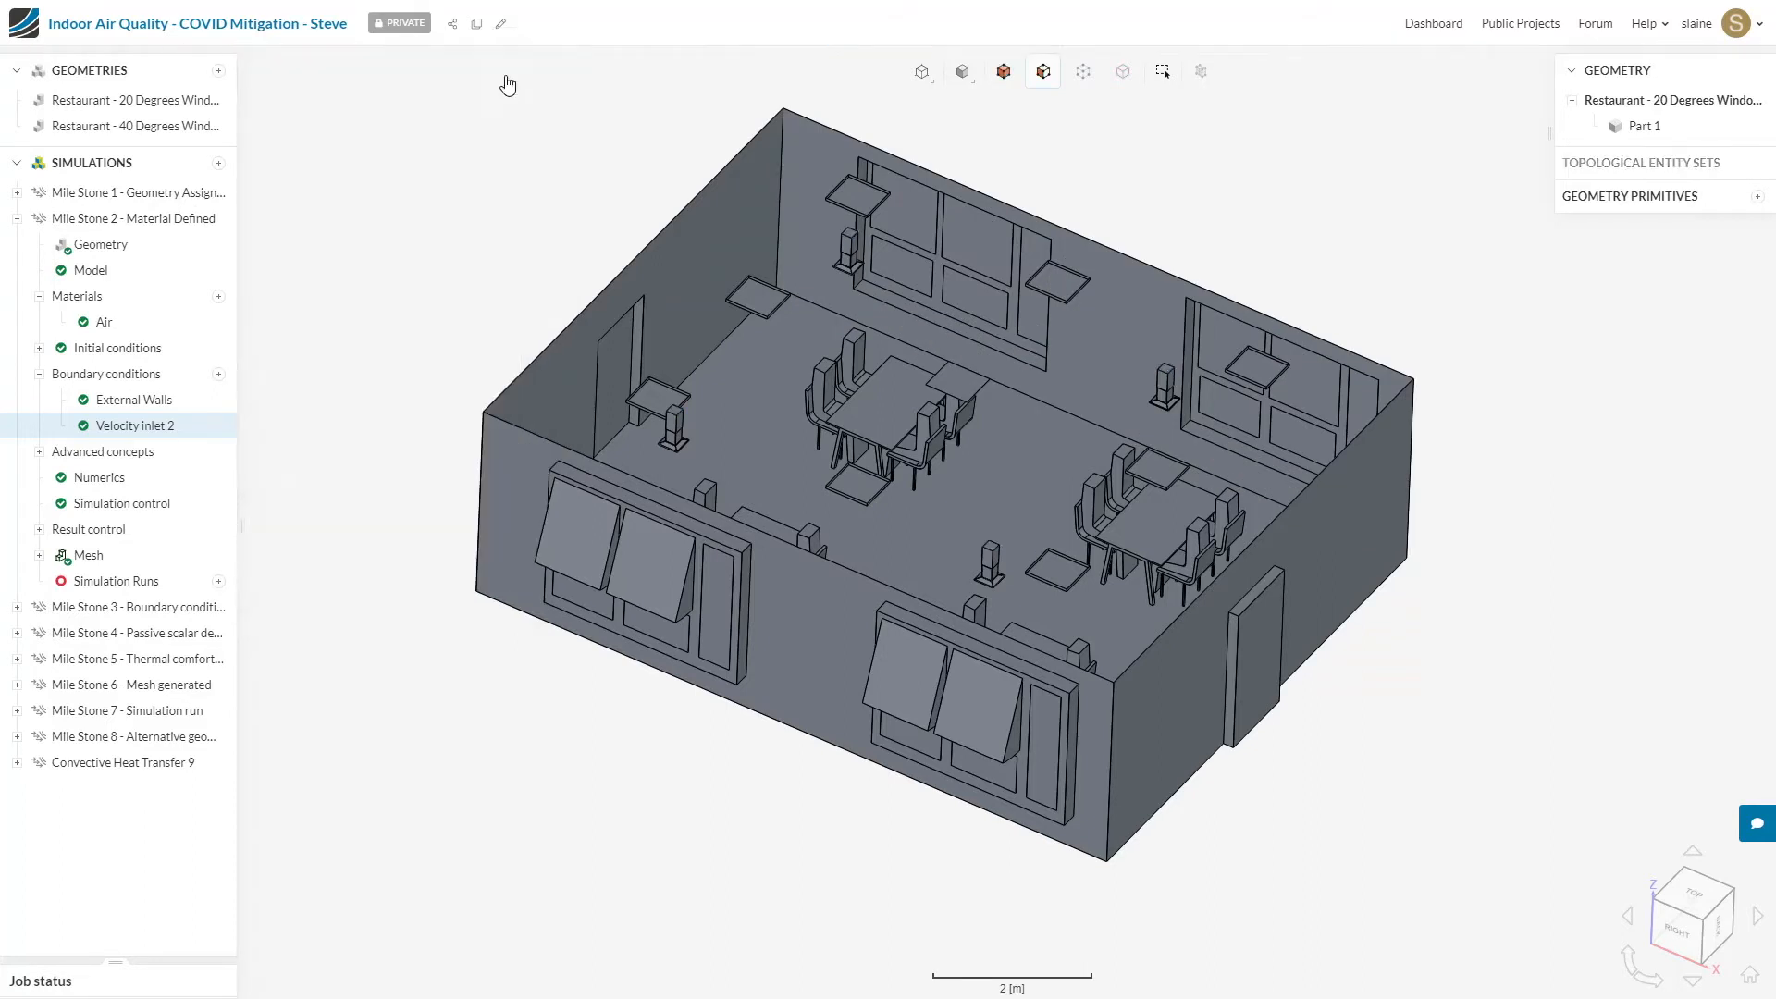
Step: Add another Velocity inlet boundary condition and assign the underside opening faces of the four tilted windows along one long wall
left_click(218, 376)
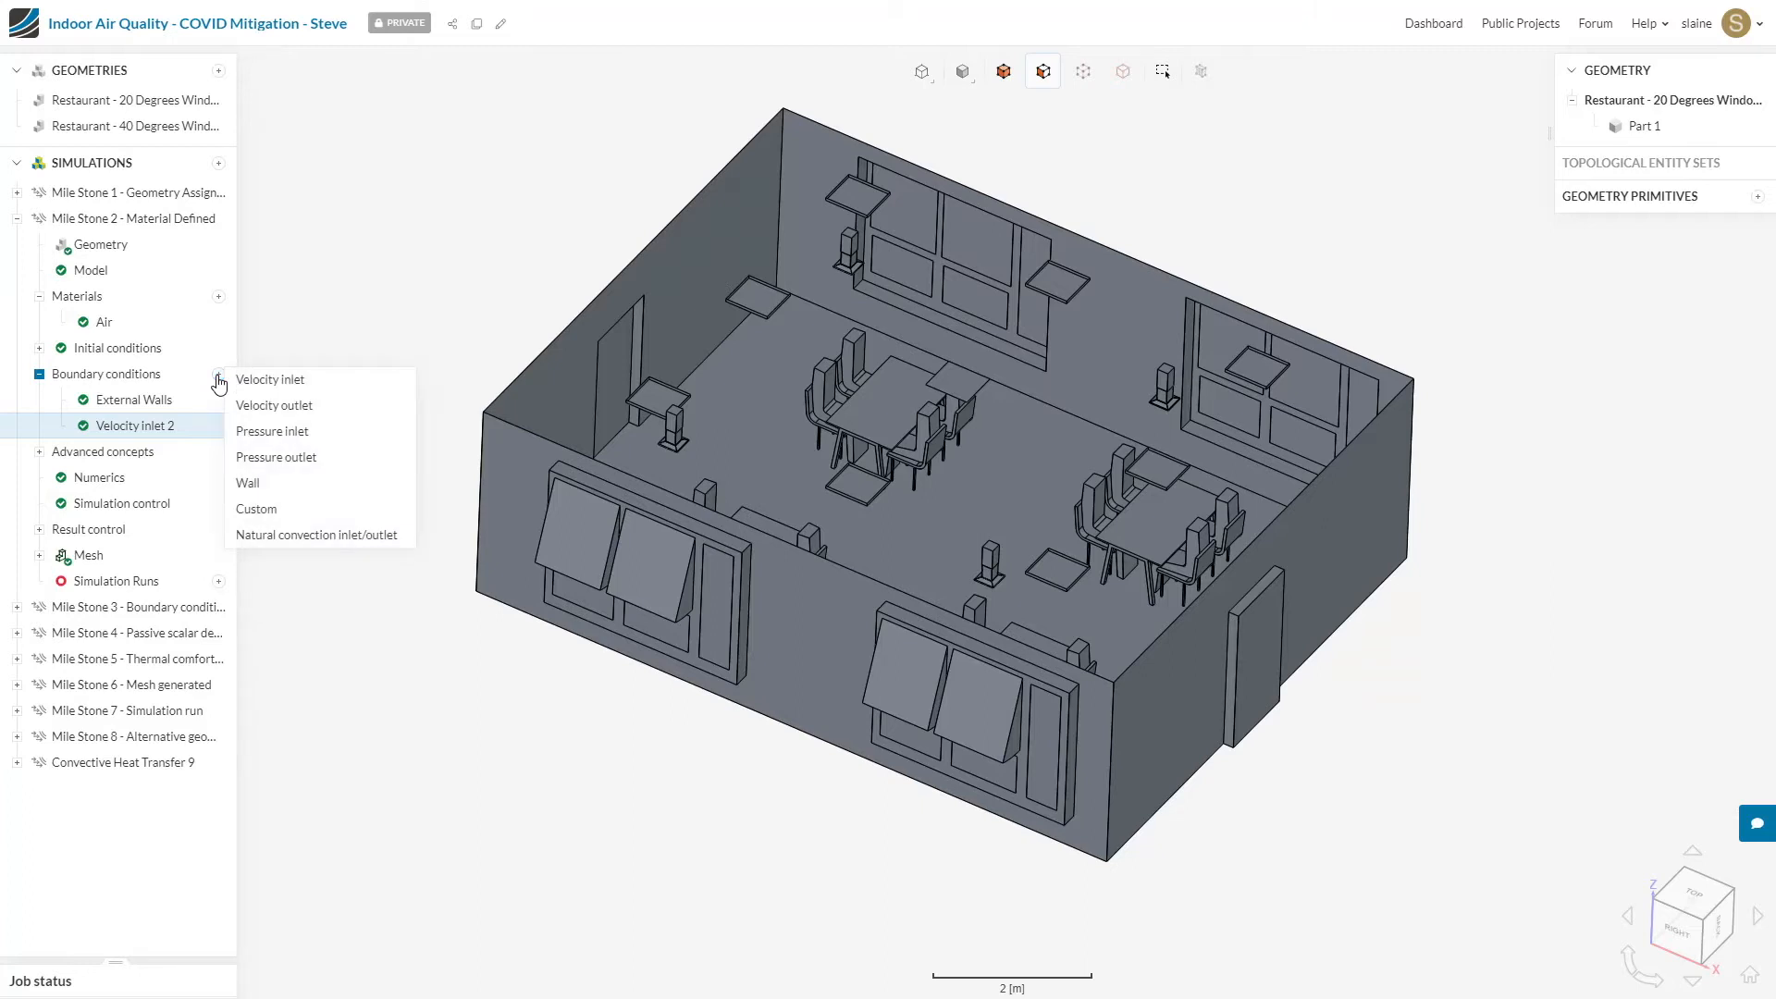
left_click(257, 381)
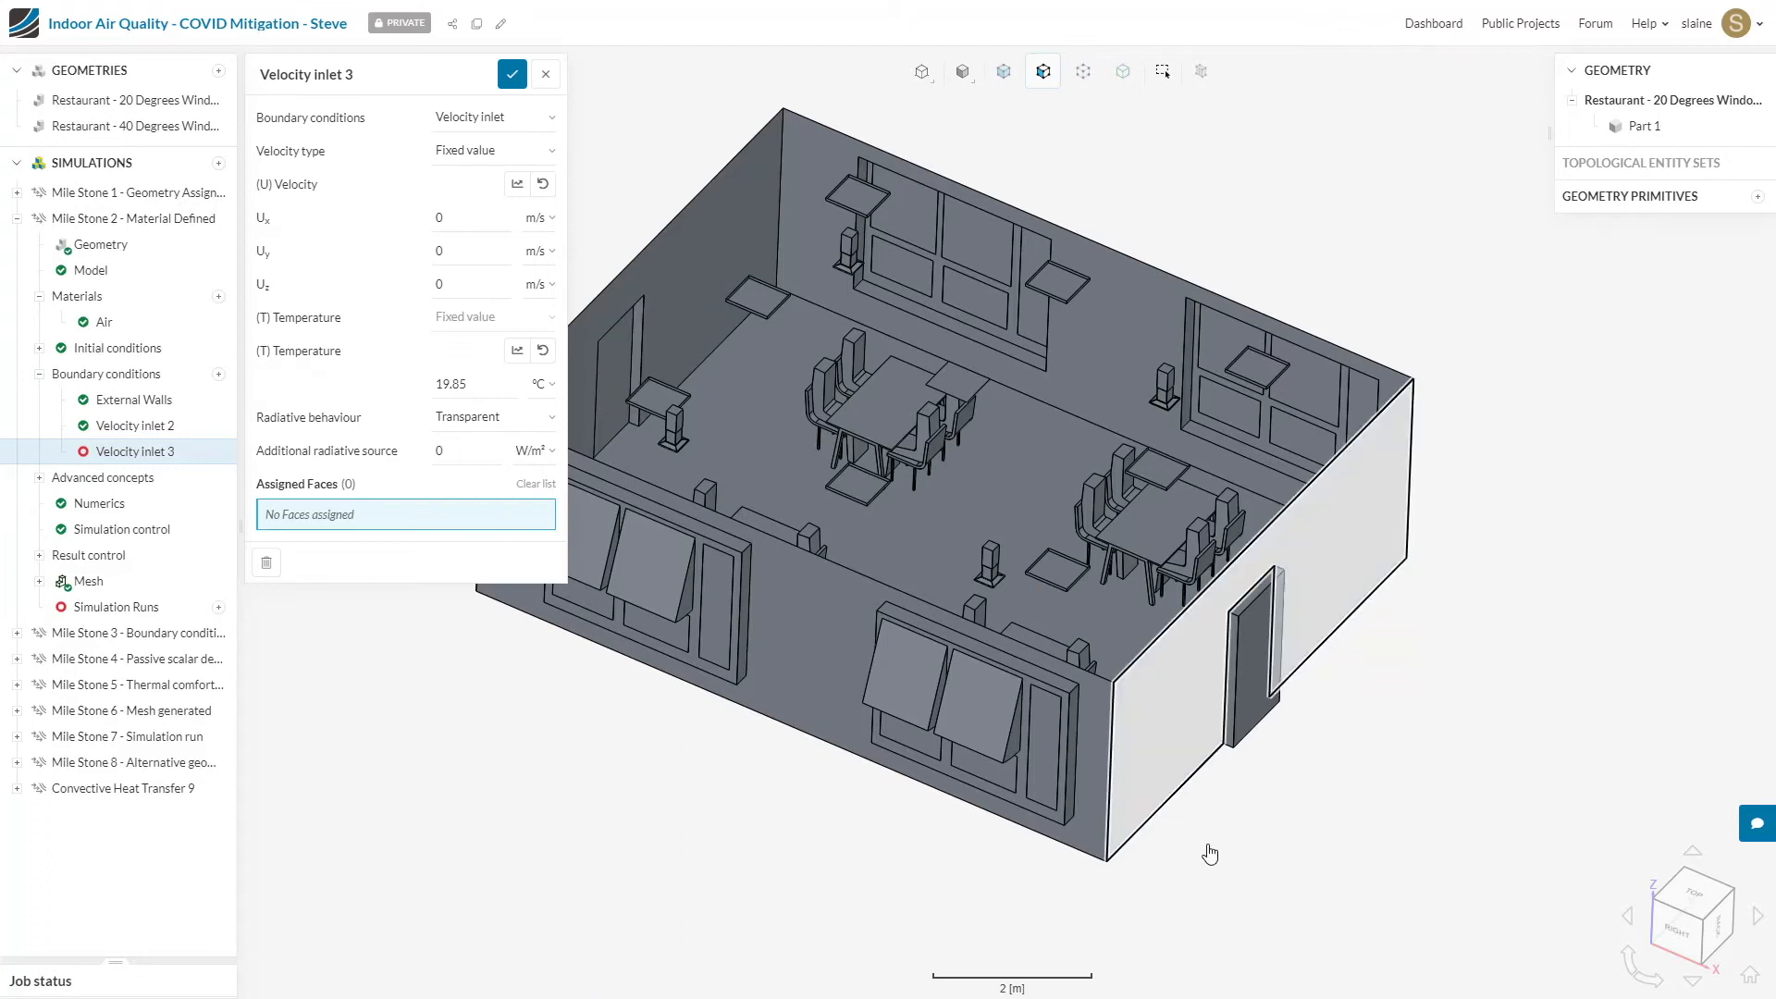
left_click_drag(1216, 853, 1313, 434)
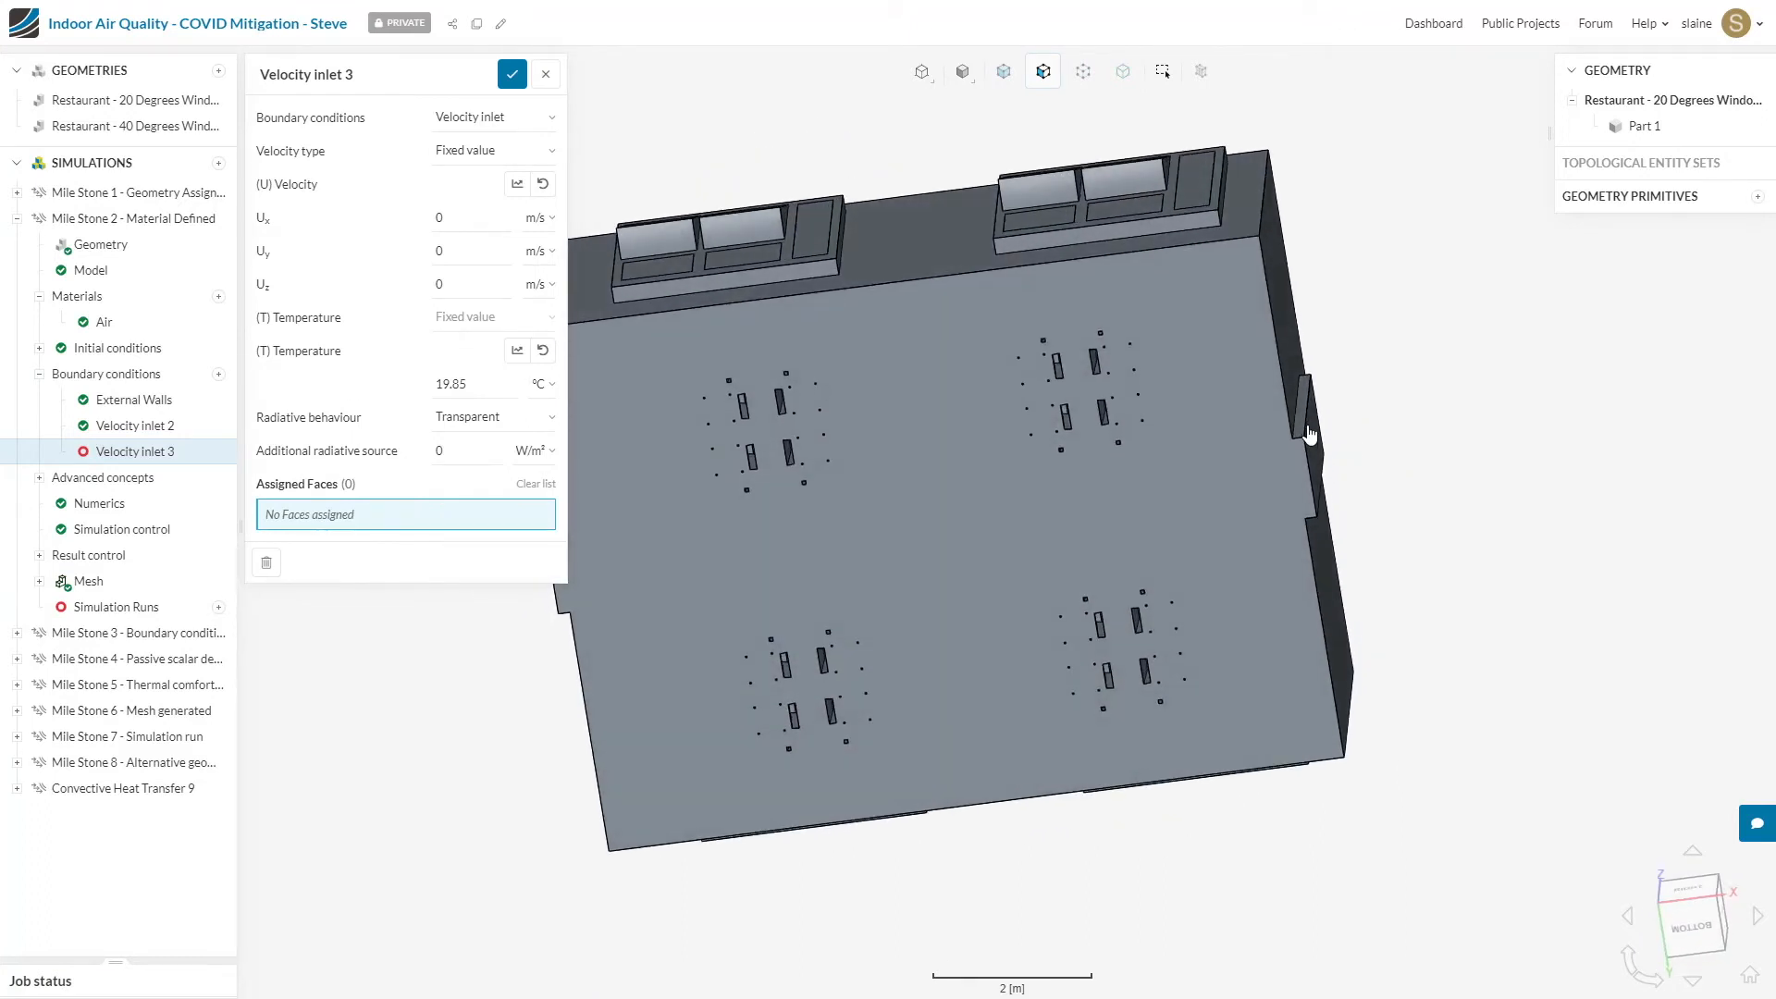
left_click(665, 245)
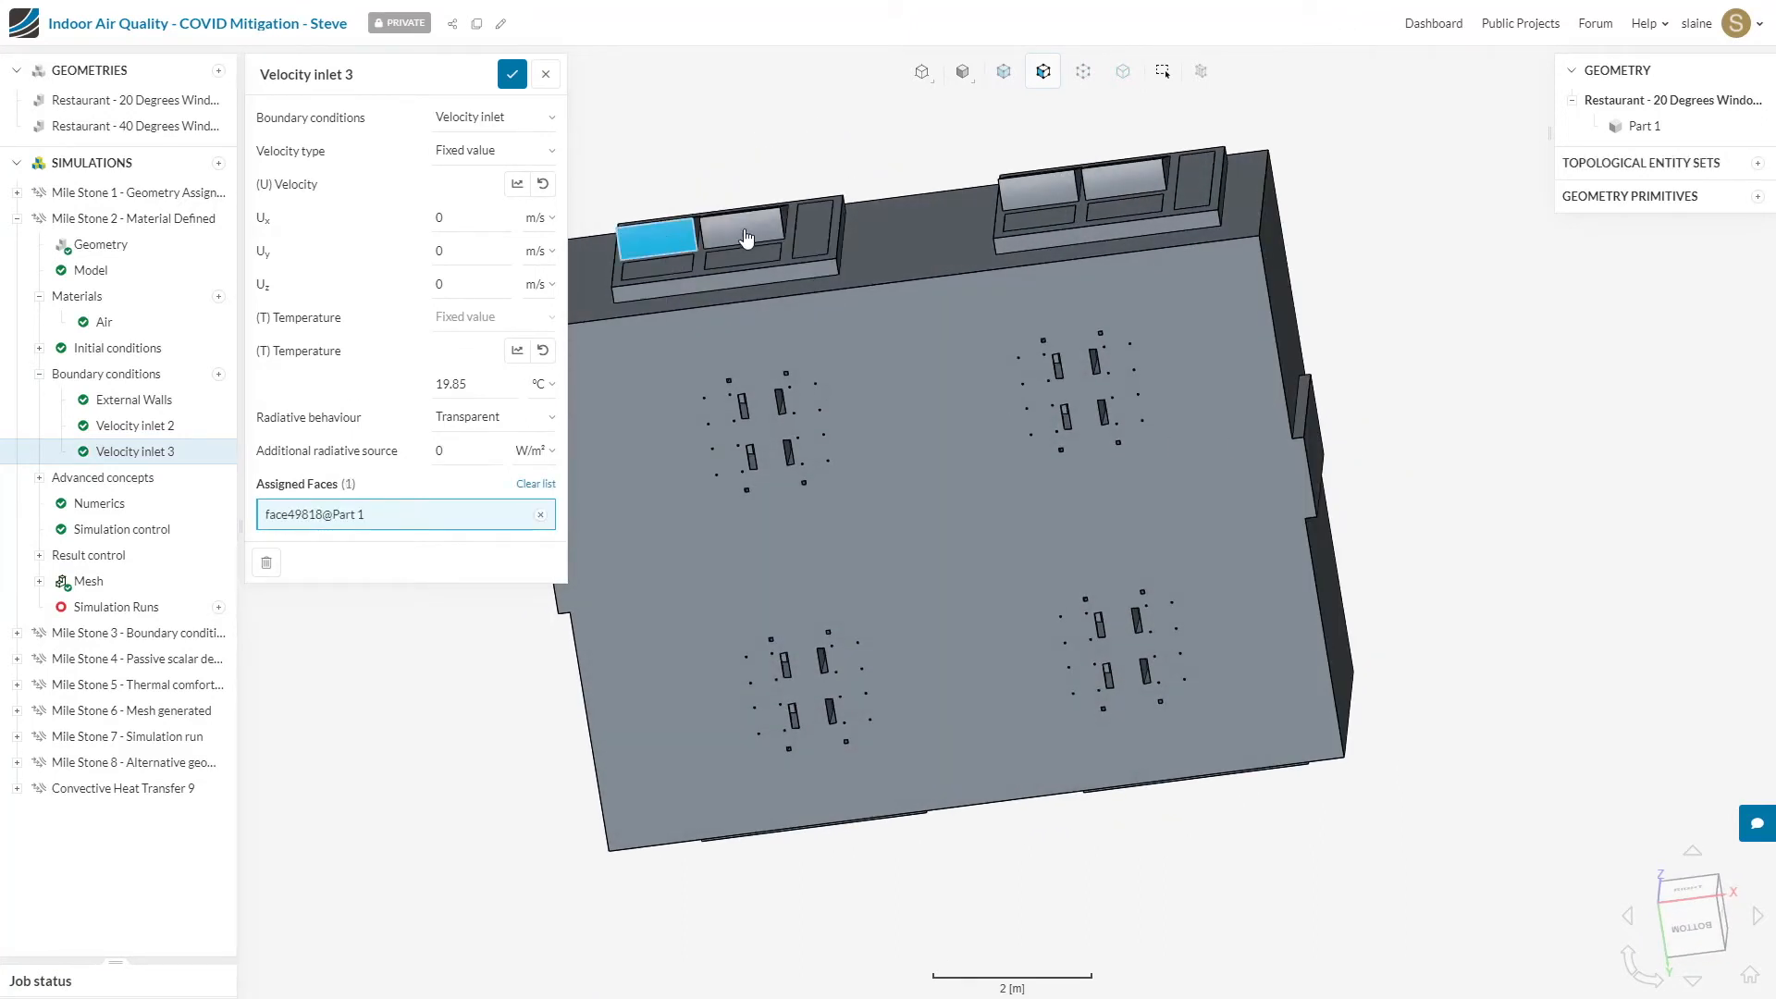
left_click(745, 236)
left_click(1059, 195)
left_click(1114, 190)
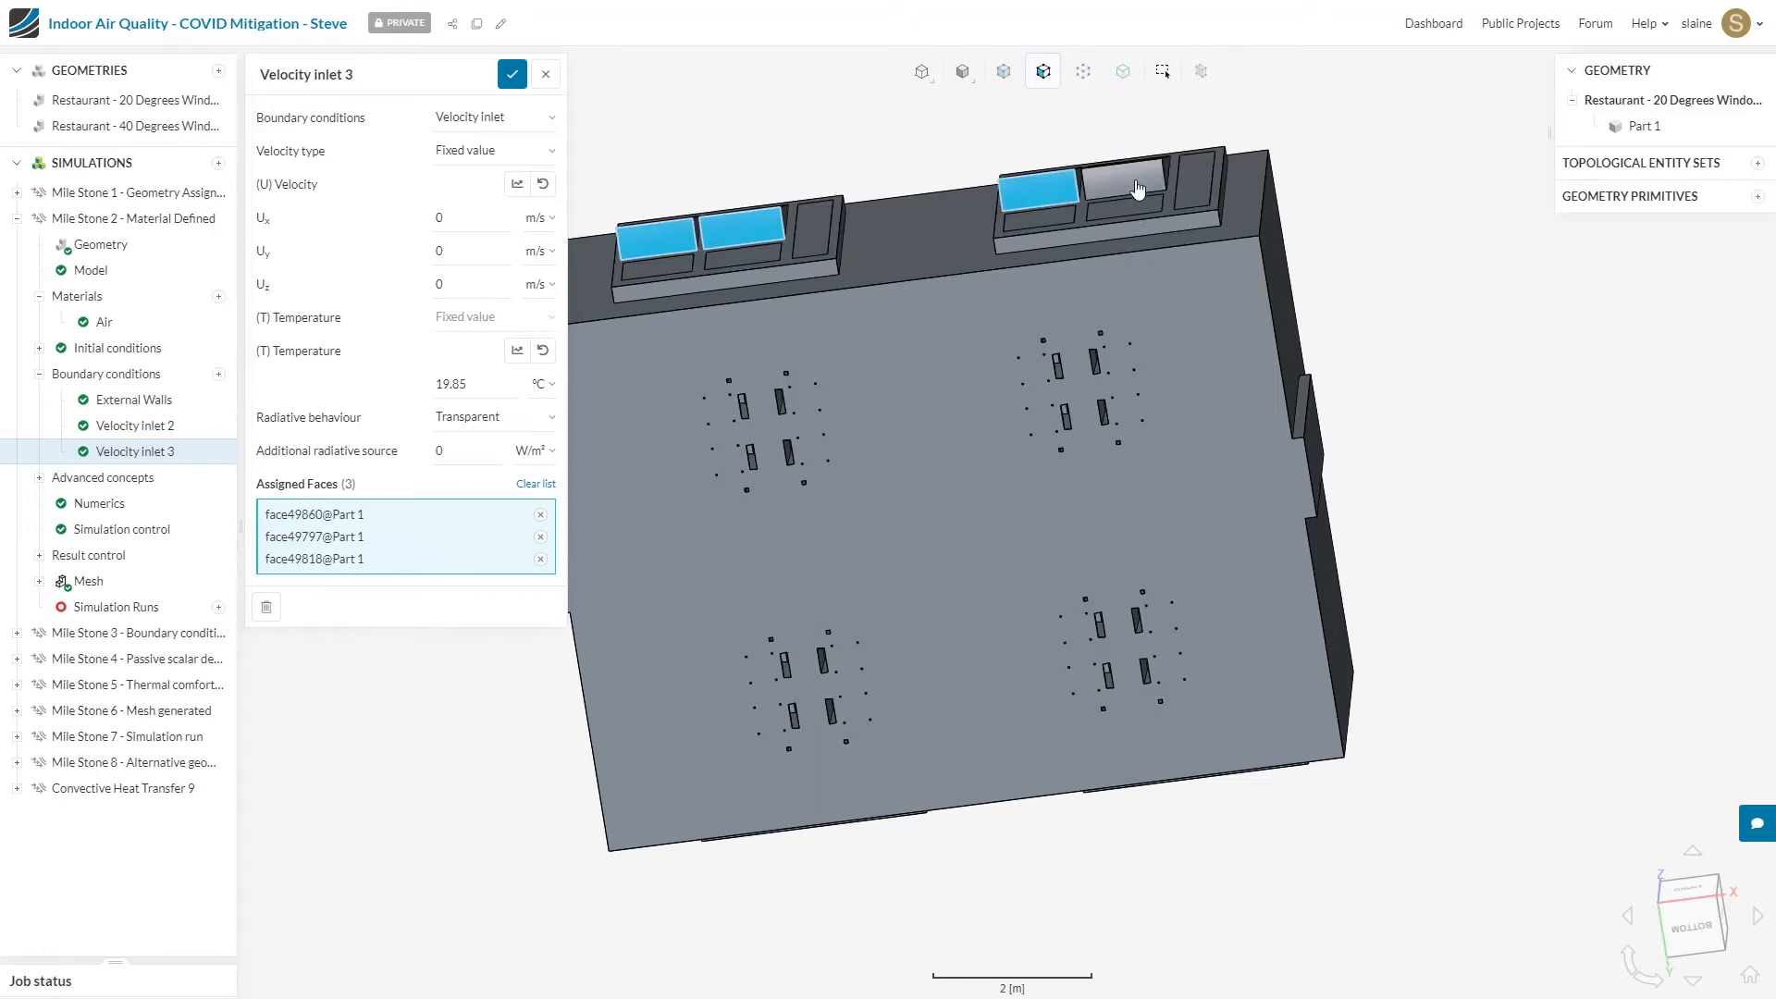
Step: Set the tilted windows' inlet to a volumetric flow rate of 0.048 m³/s at 15 °C and save it
left_click_drag(1416, 232, 1244, 629)
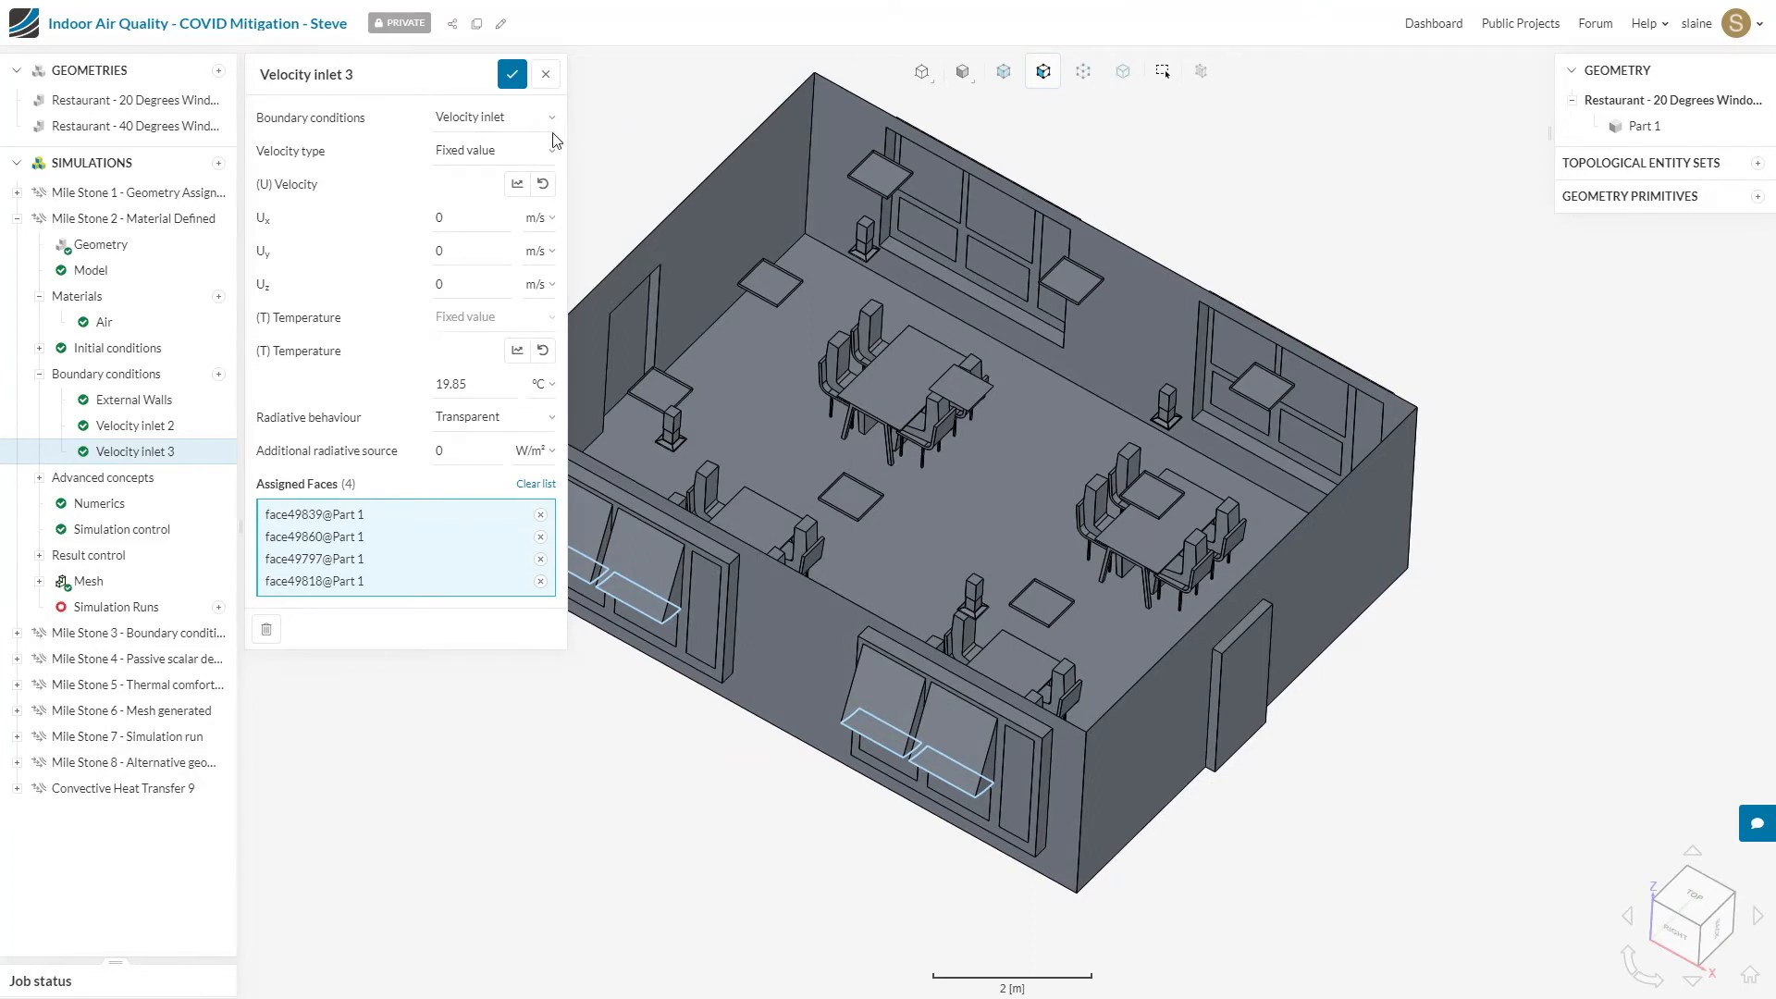
left_click(525, 149)
left_click(522, 207)
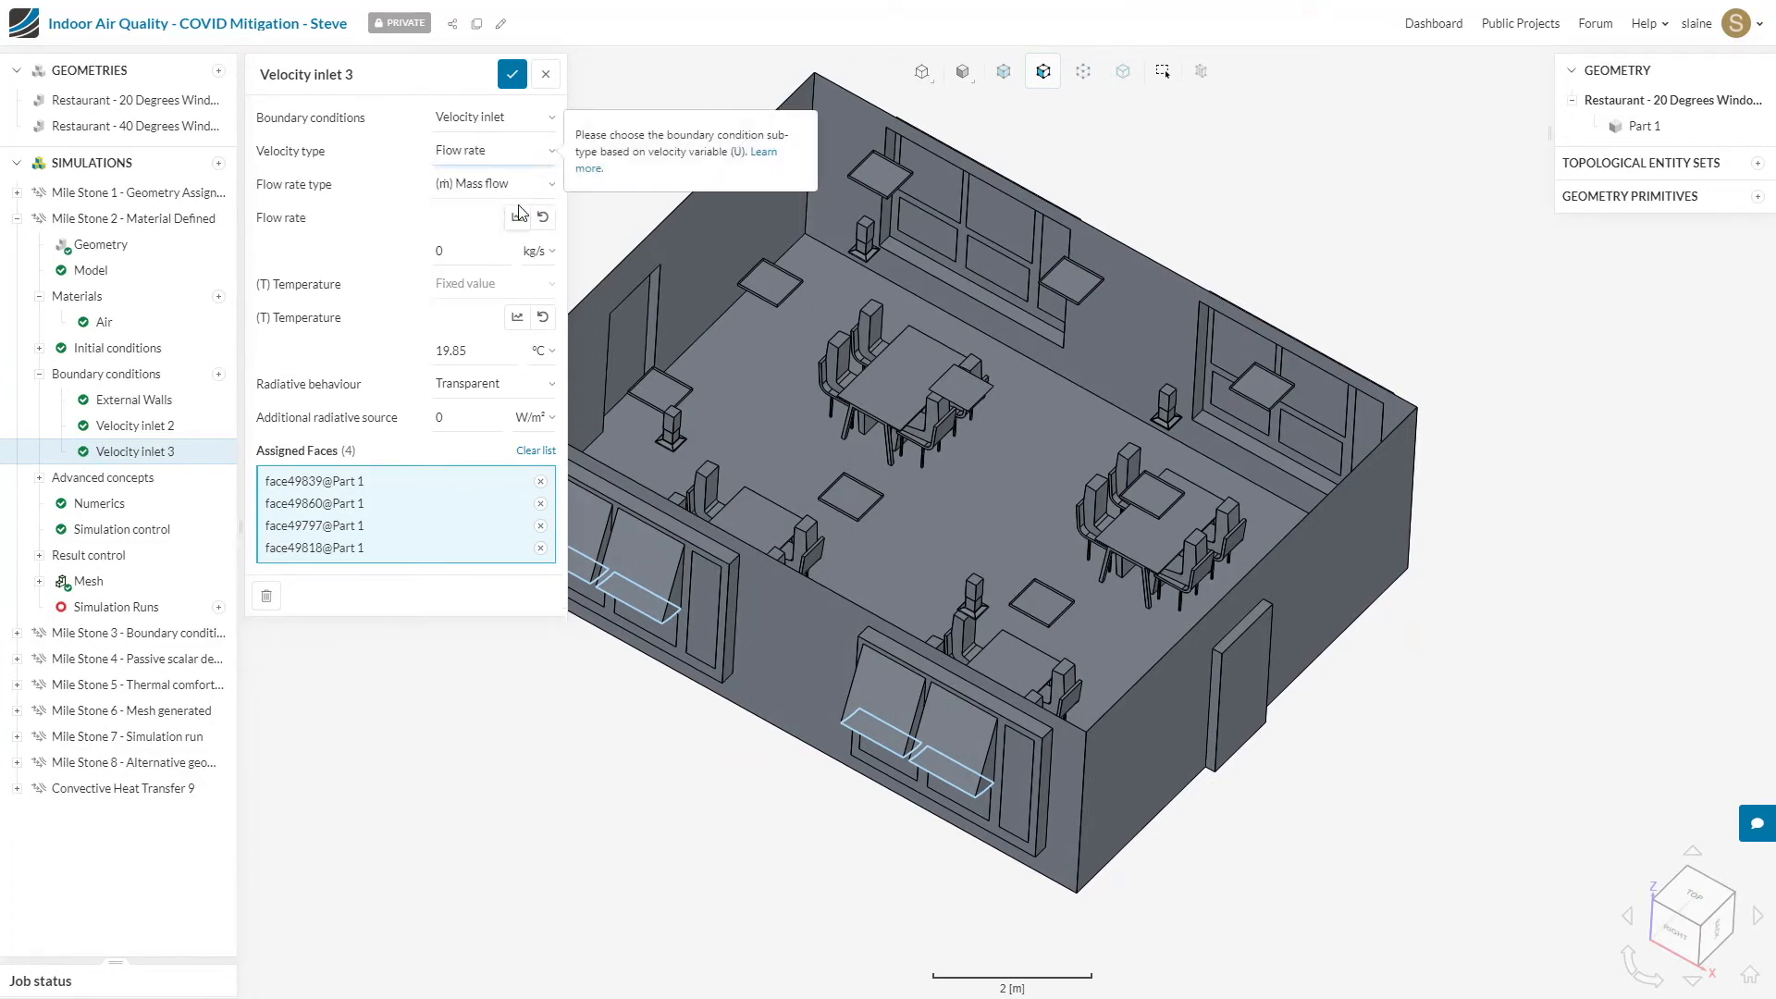
left_click(521, 184)
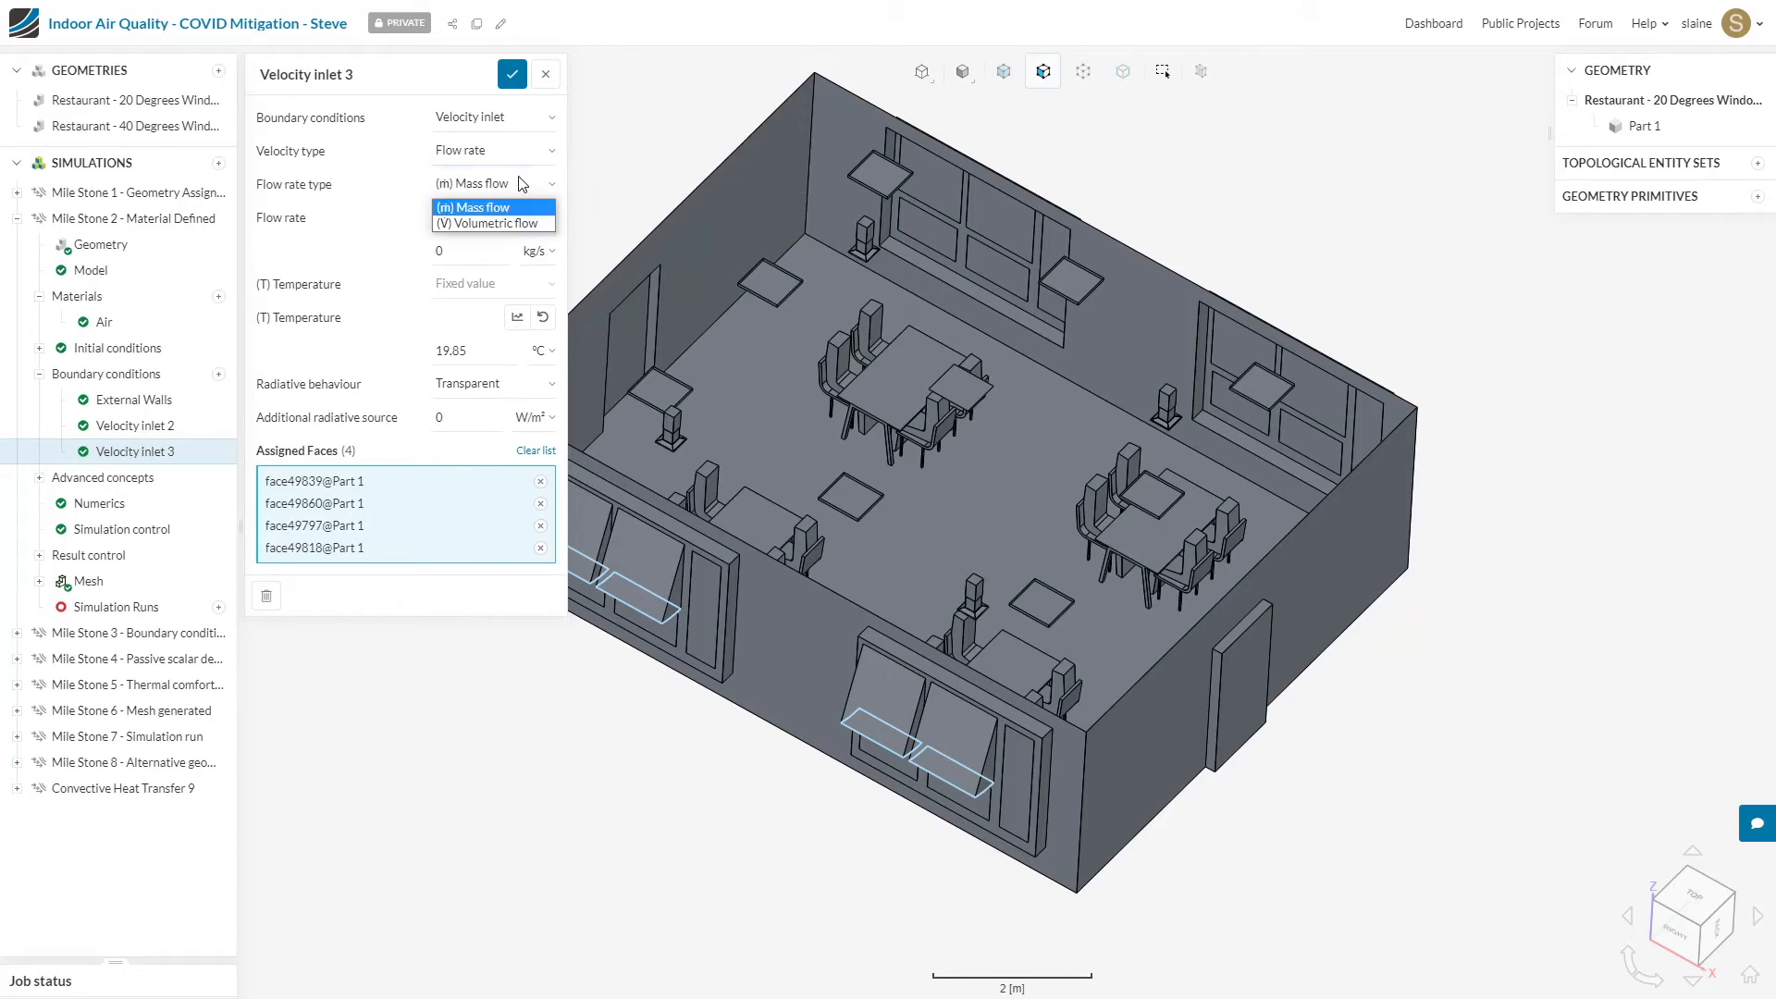
left_click(522, 222)
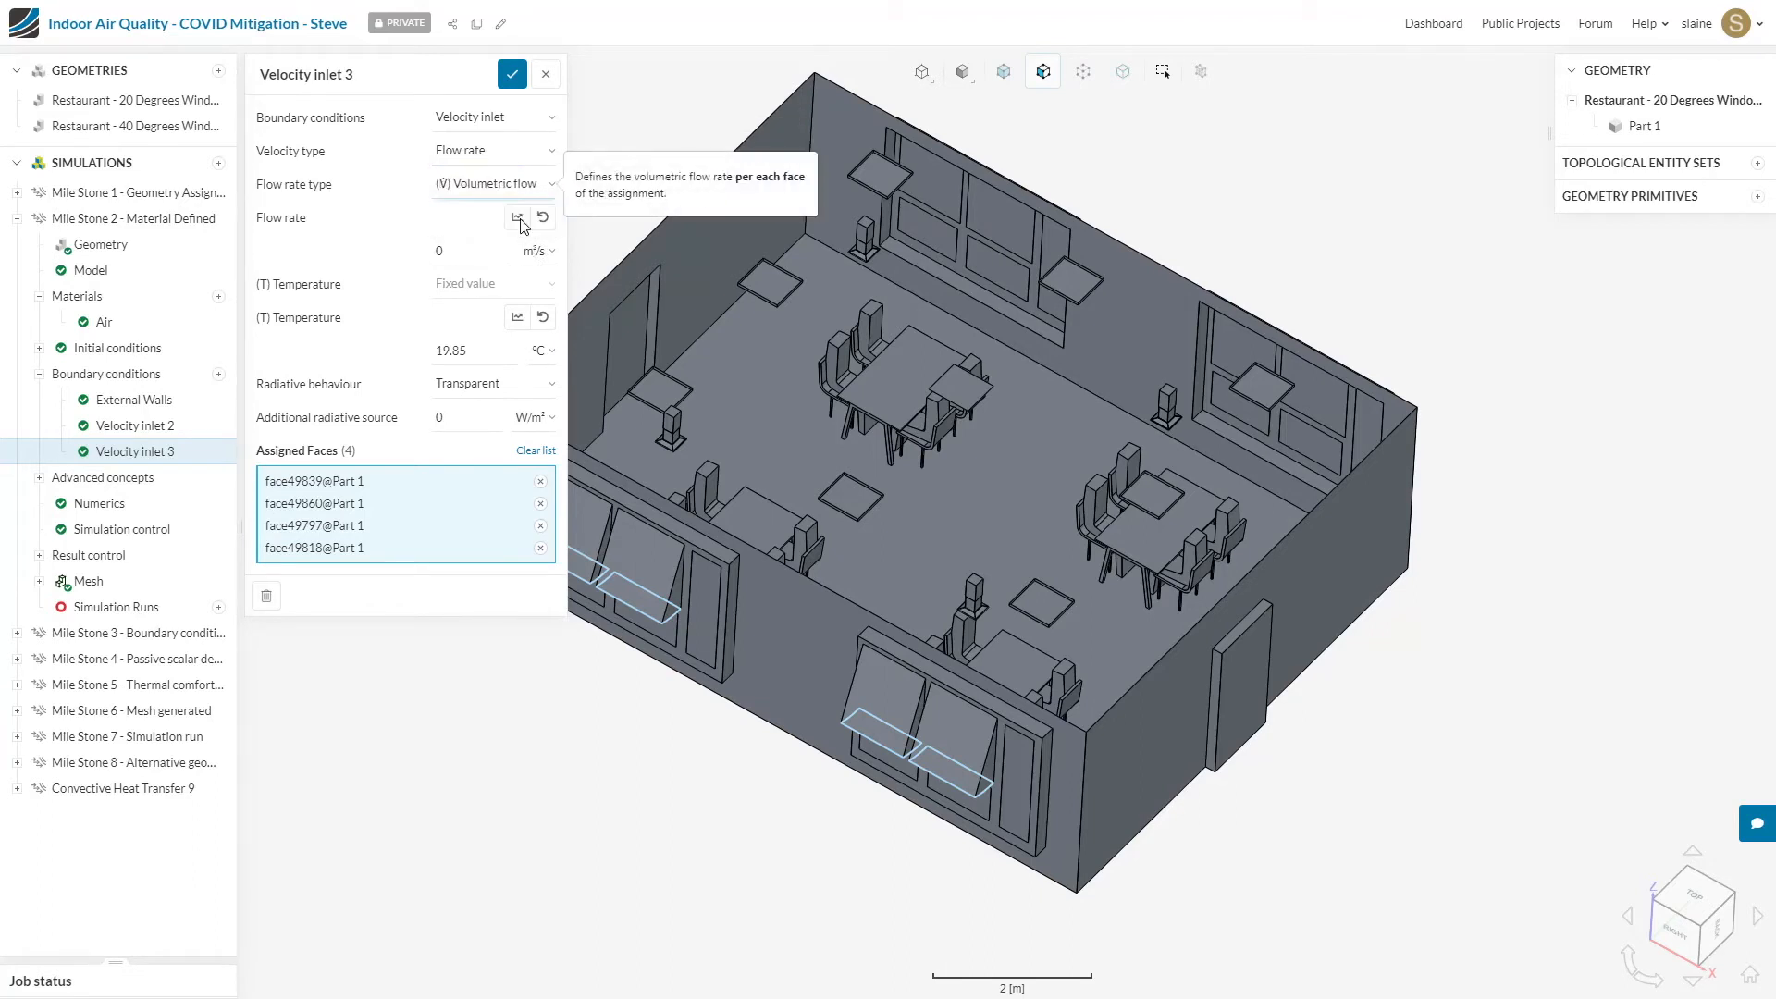
left_click(483, 254)
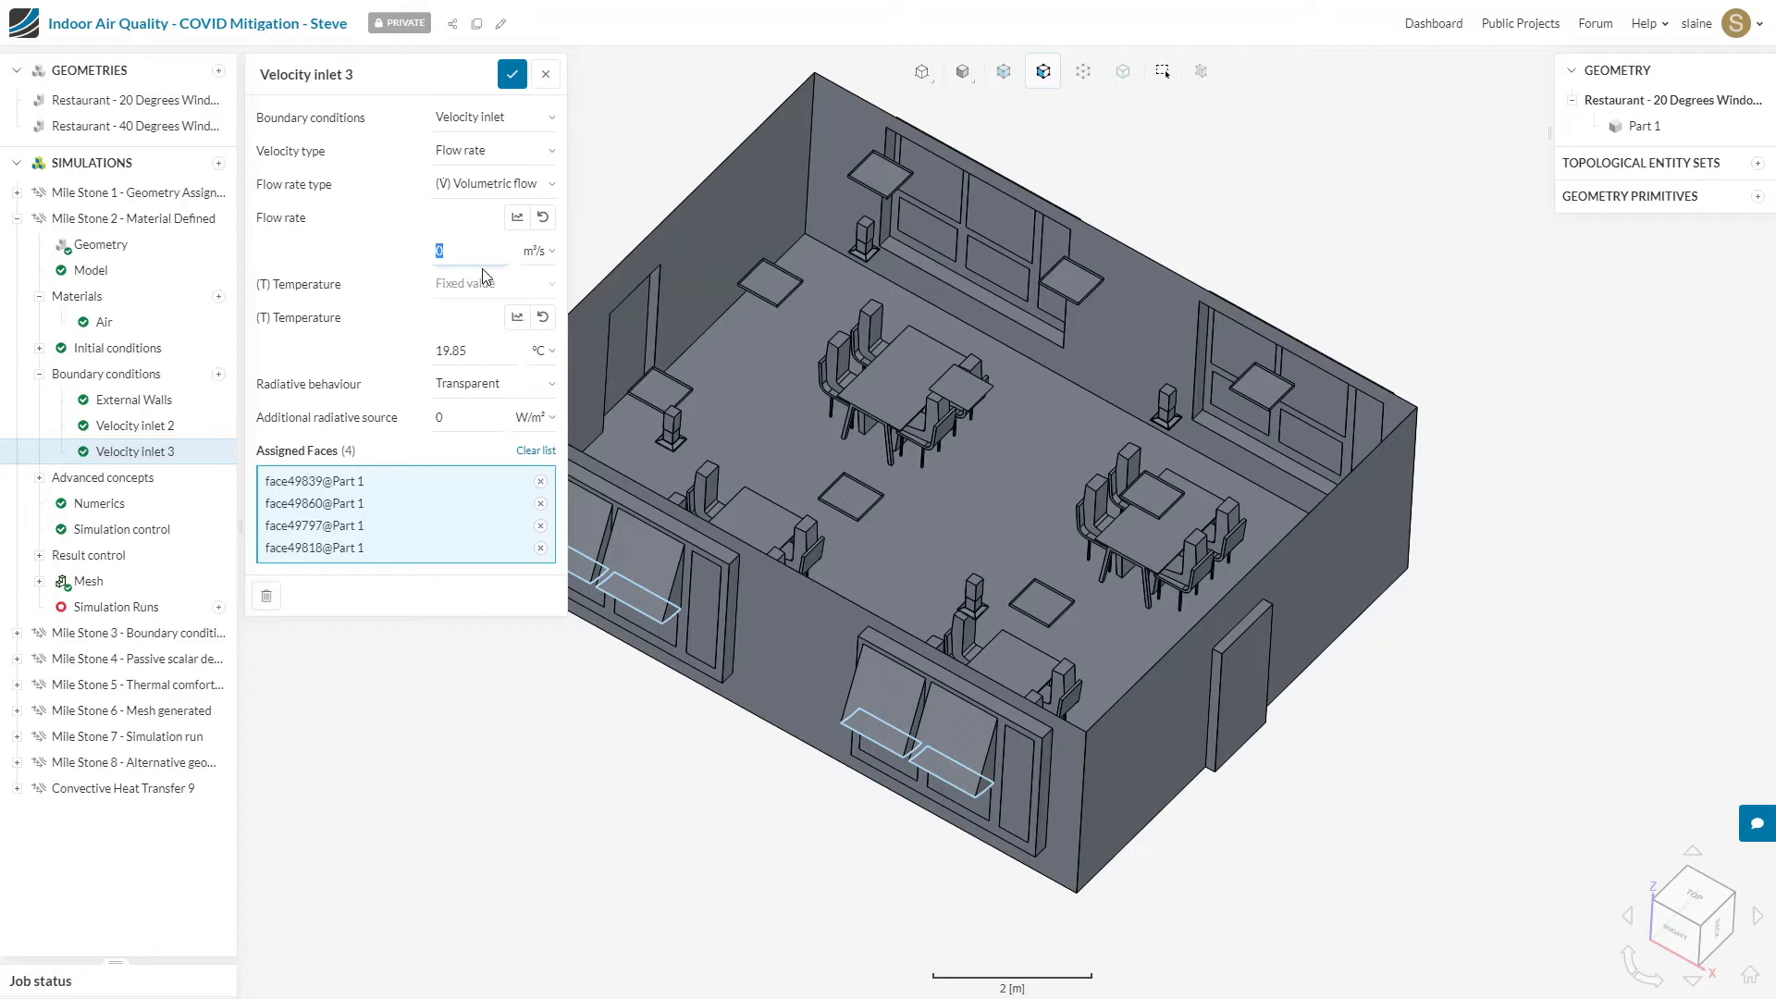
type("0.048")
double_click(477, 349)
type("15")
left_click(512, 77)
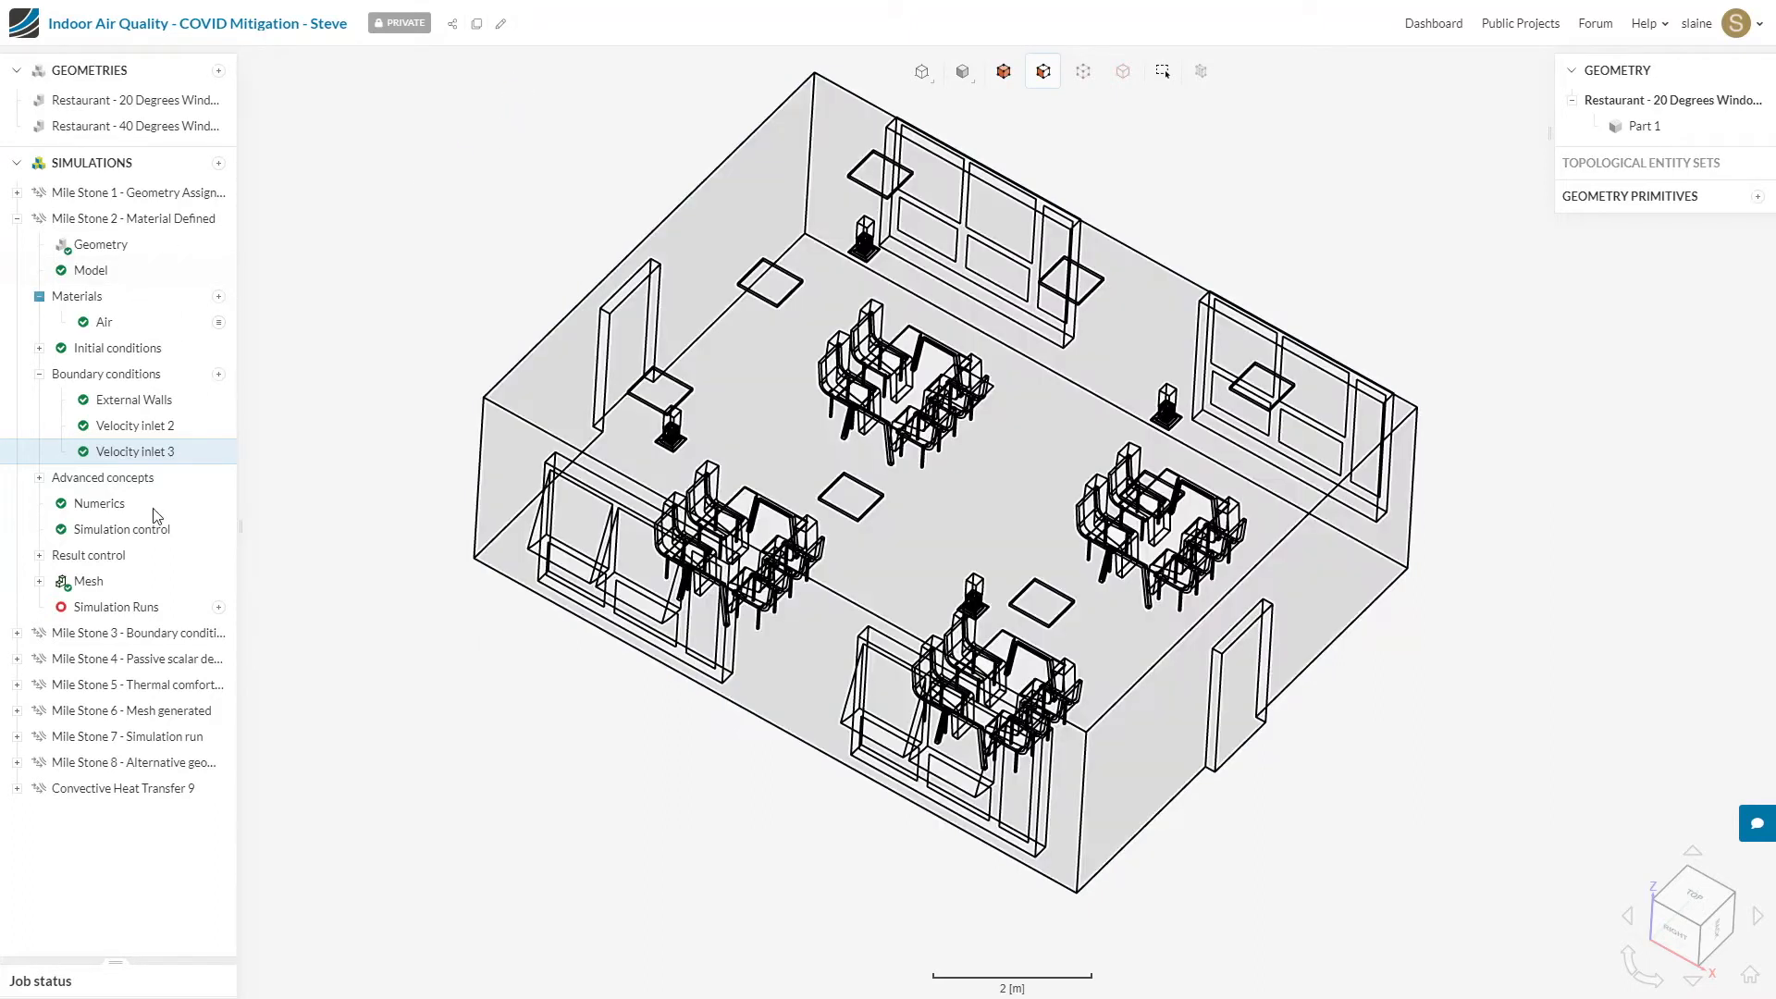
Step: Rename the tilted windows' velocity inlet condition as Window inlets
left_click(157, 451)
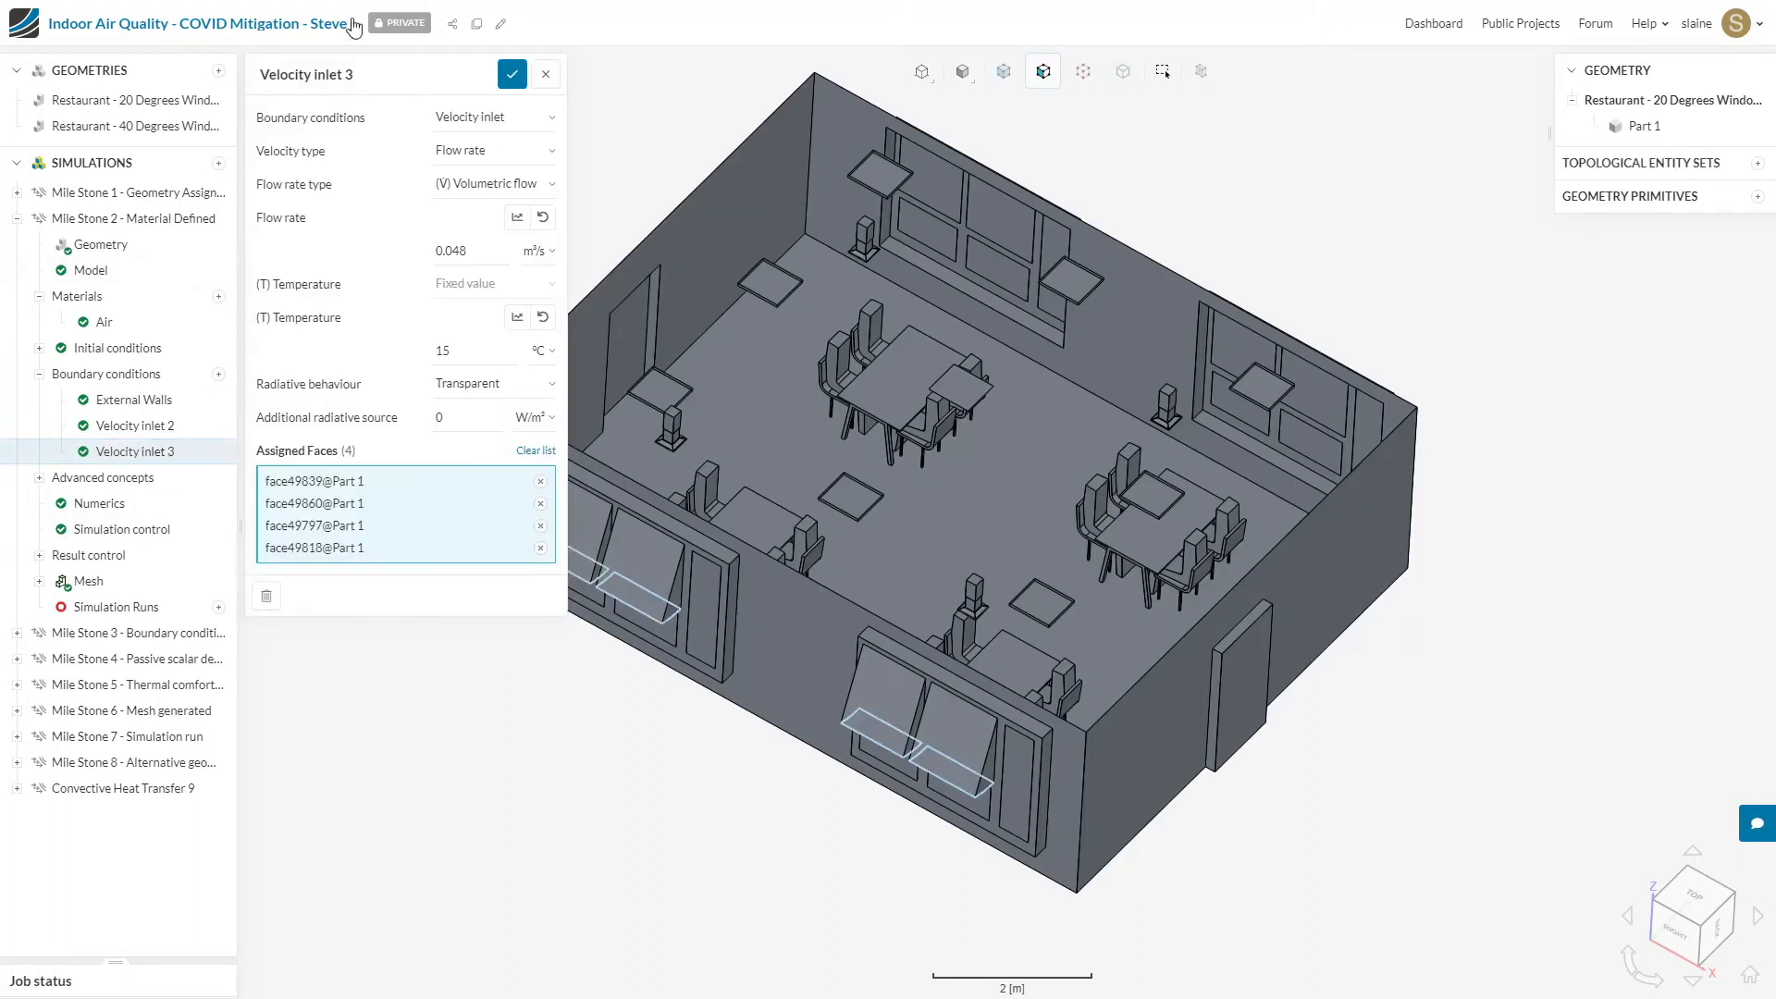
left_click(377, 73)
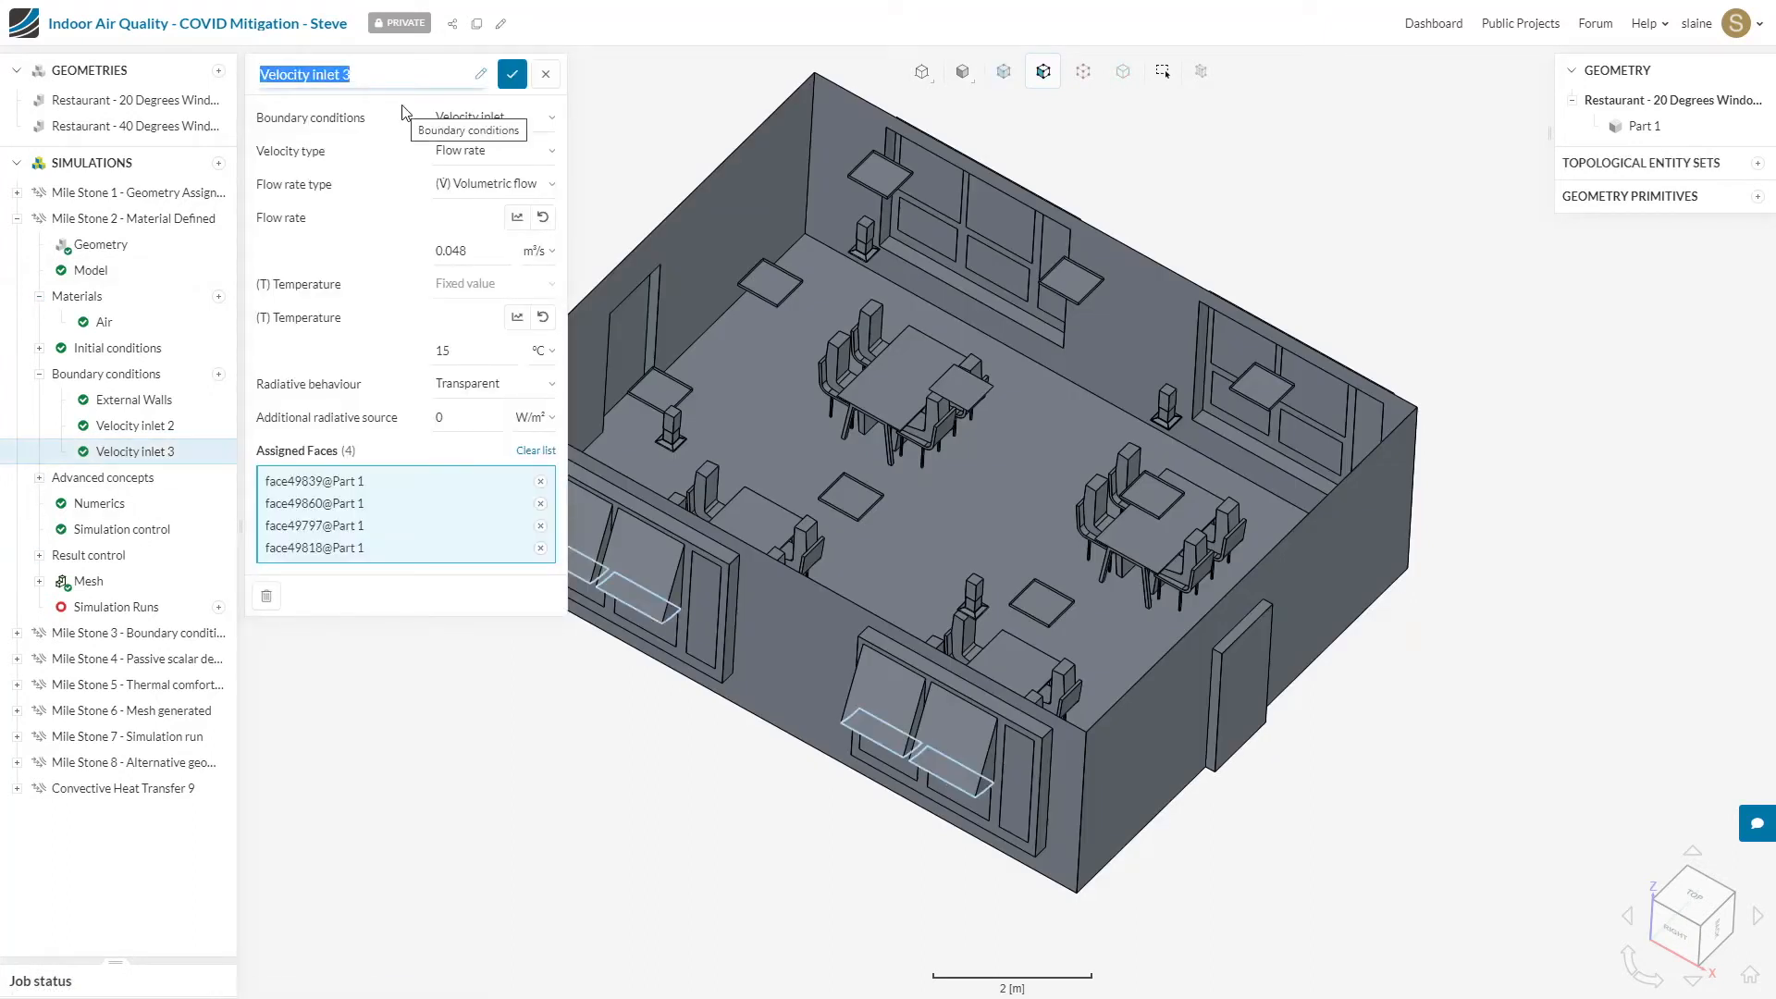
type("Windoi")
key("BackSpace")
type("w inl")
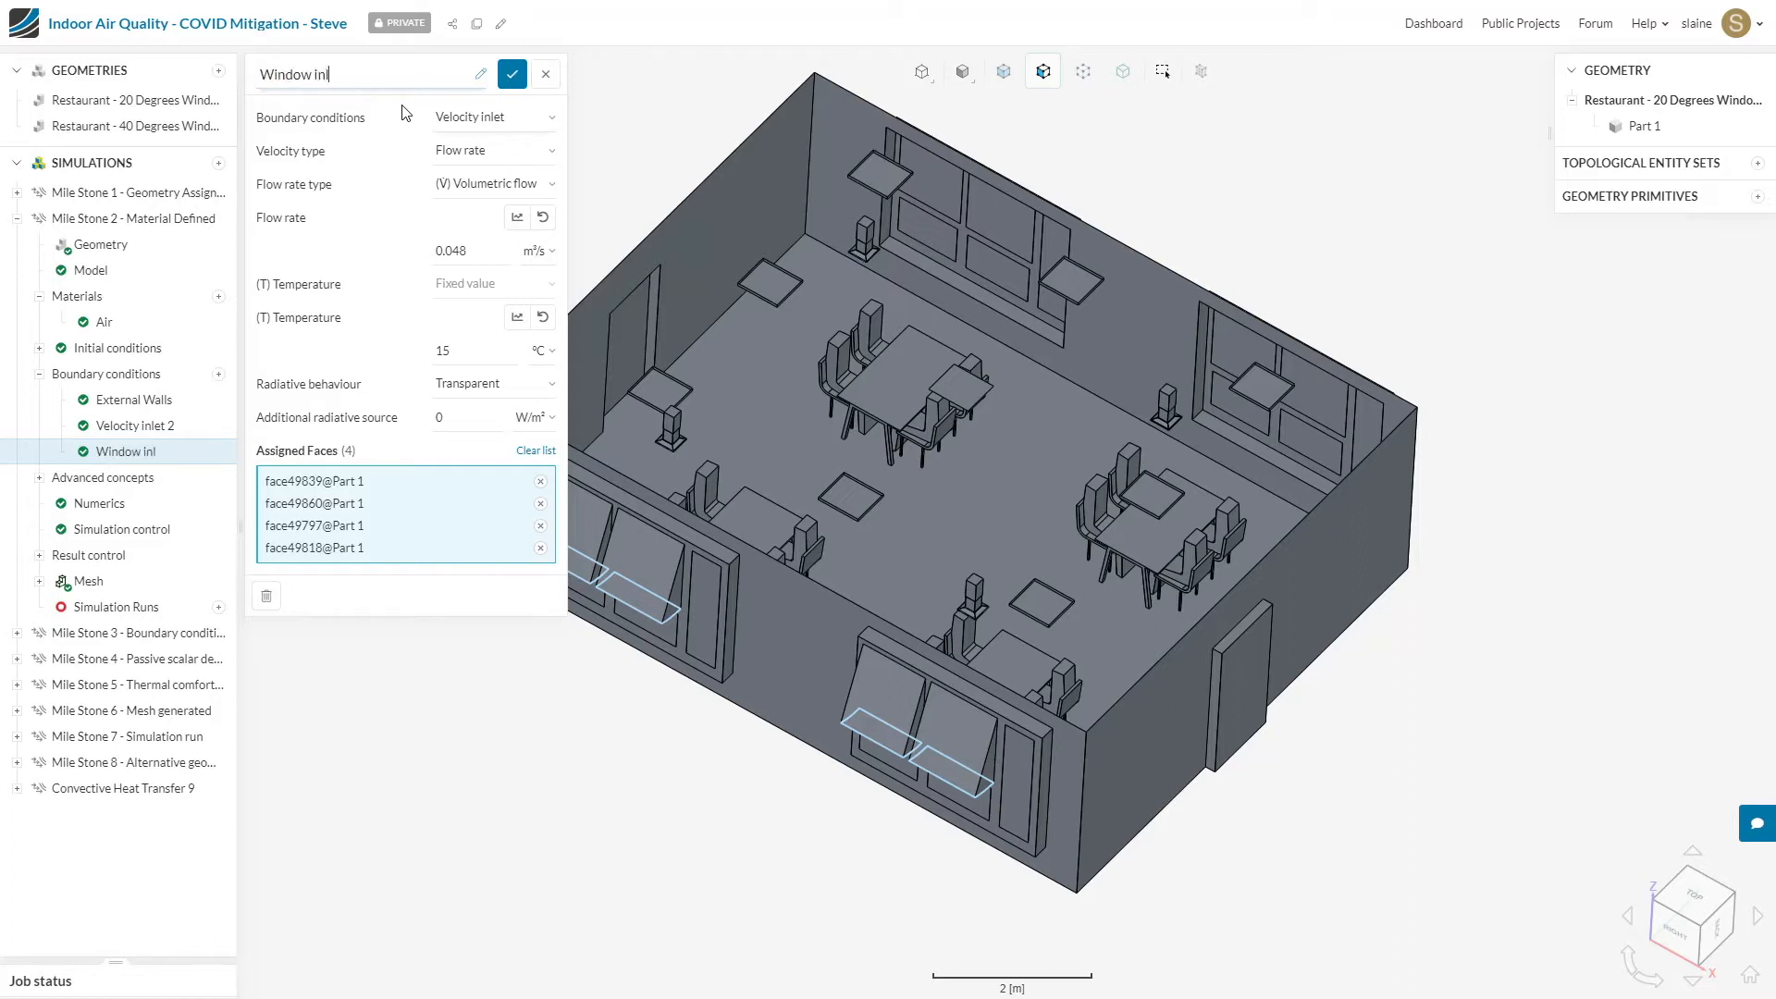
type("ets")
key("Return")
Step: Rename the pedestal units' velocity inlet condition as Diffuser inlets and save it
left_click(368, 79)
type("D")
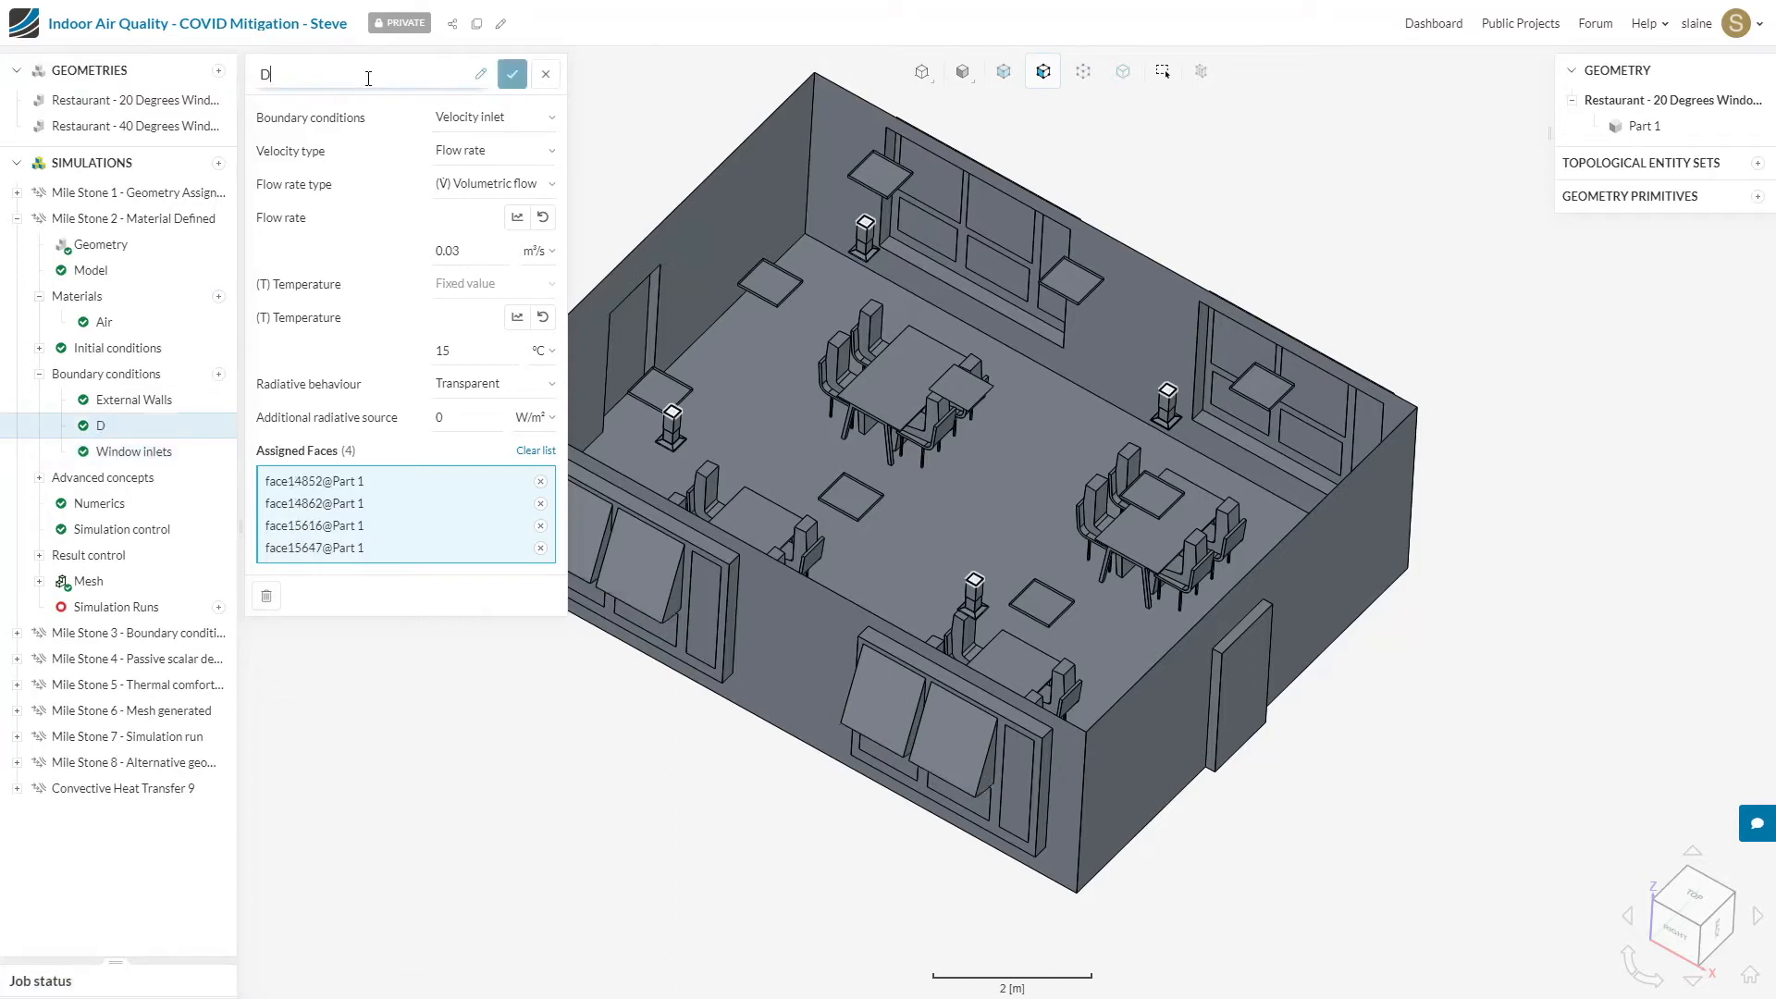
type("iffuser inlets")
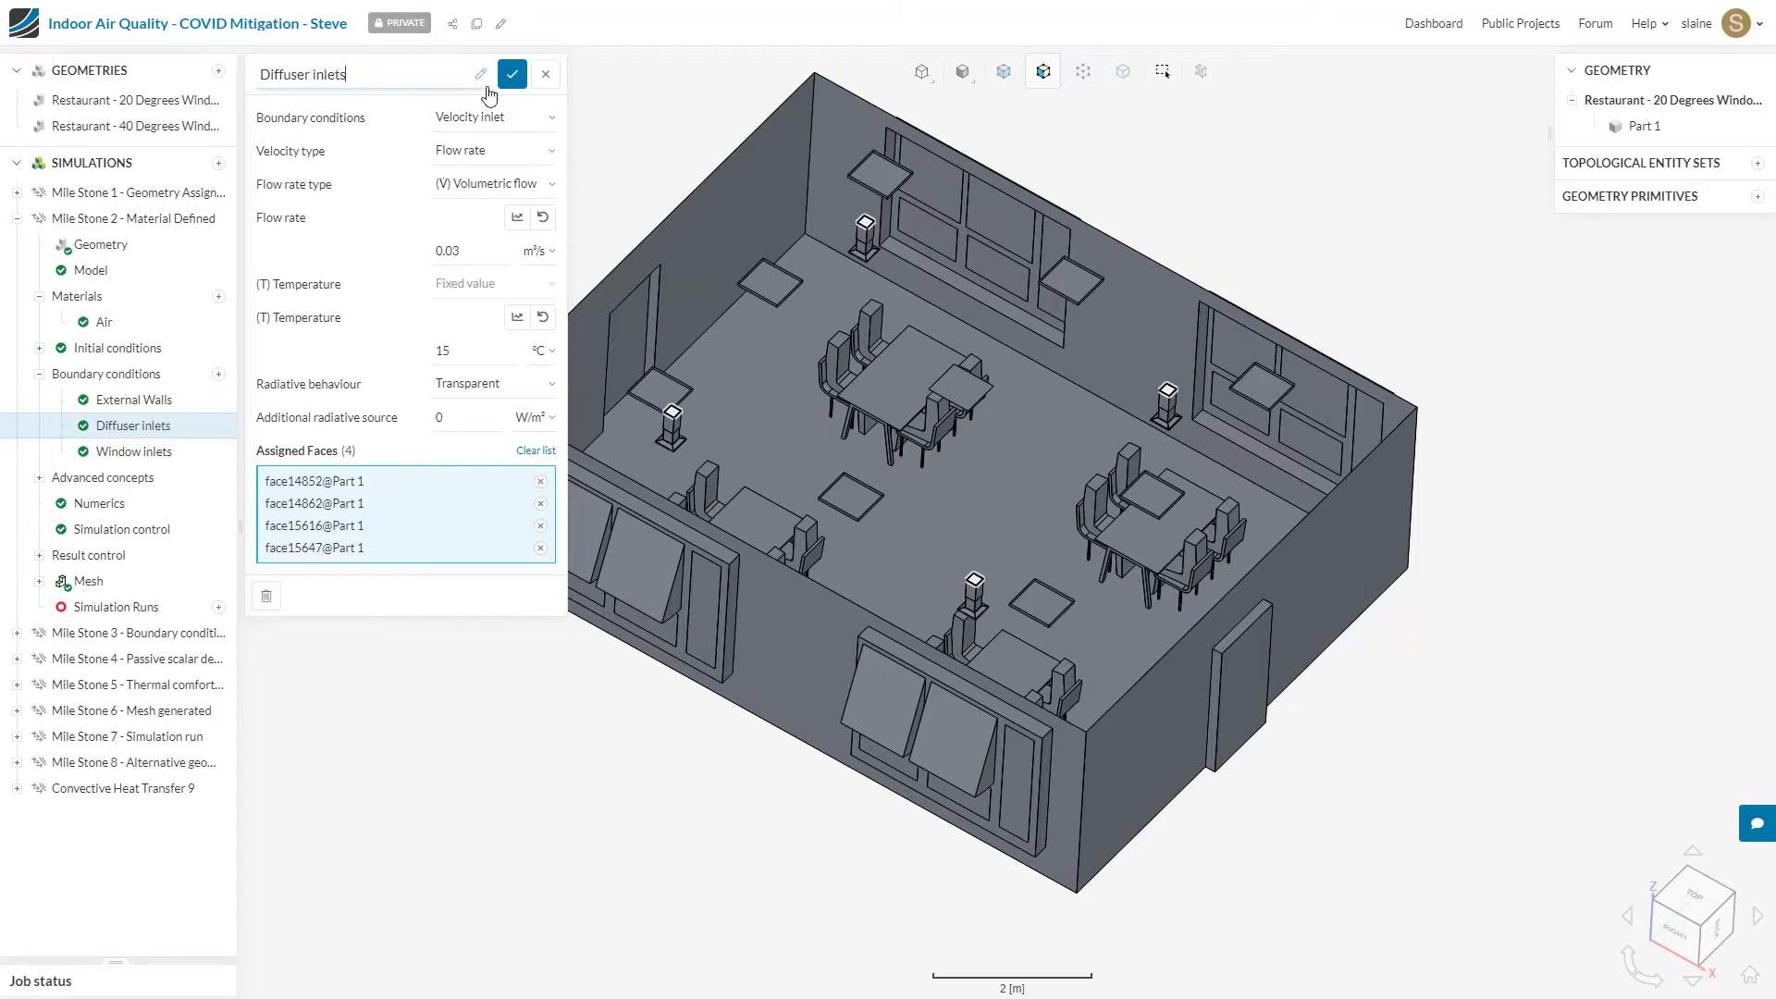
left_click(512, 74)
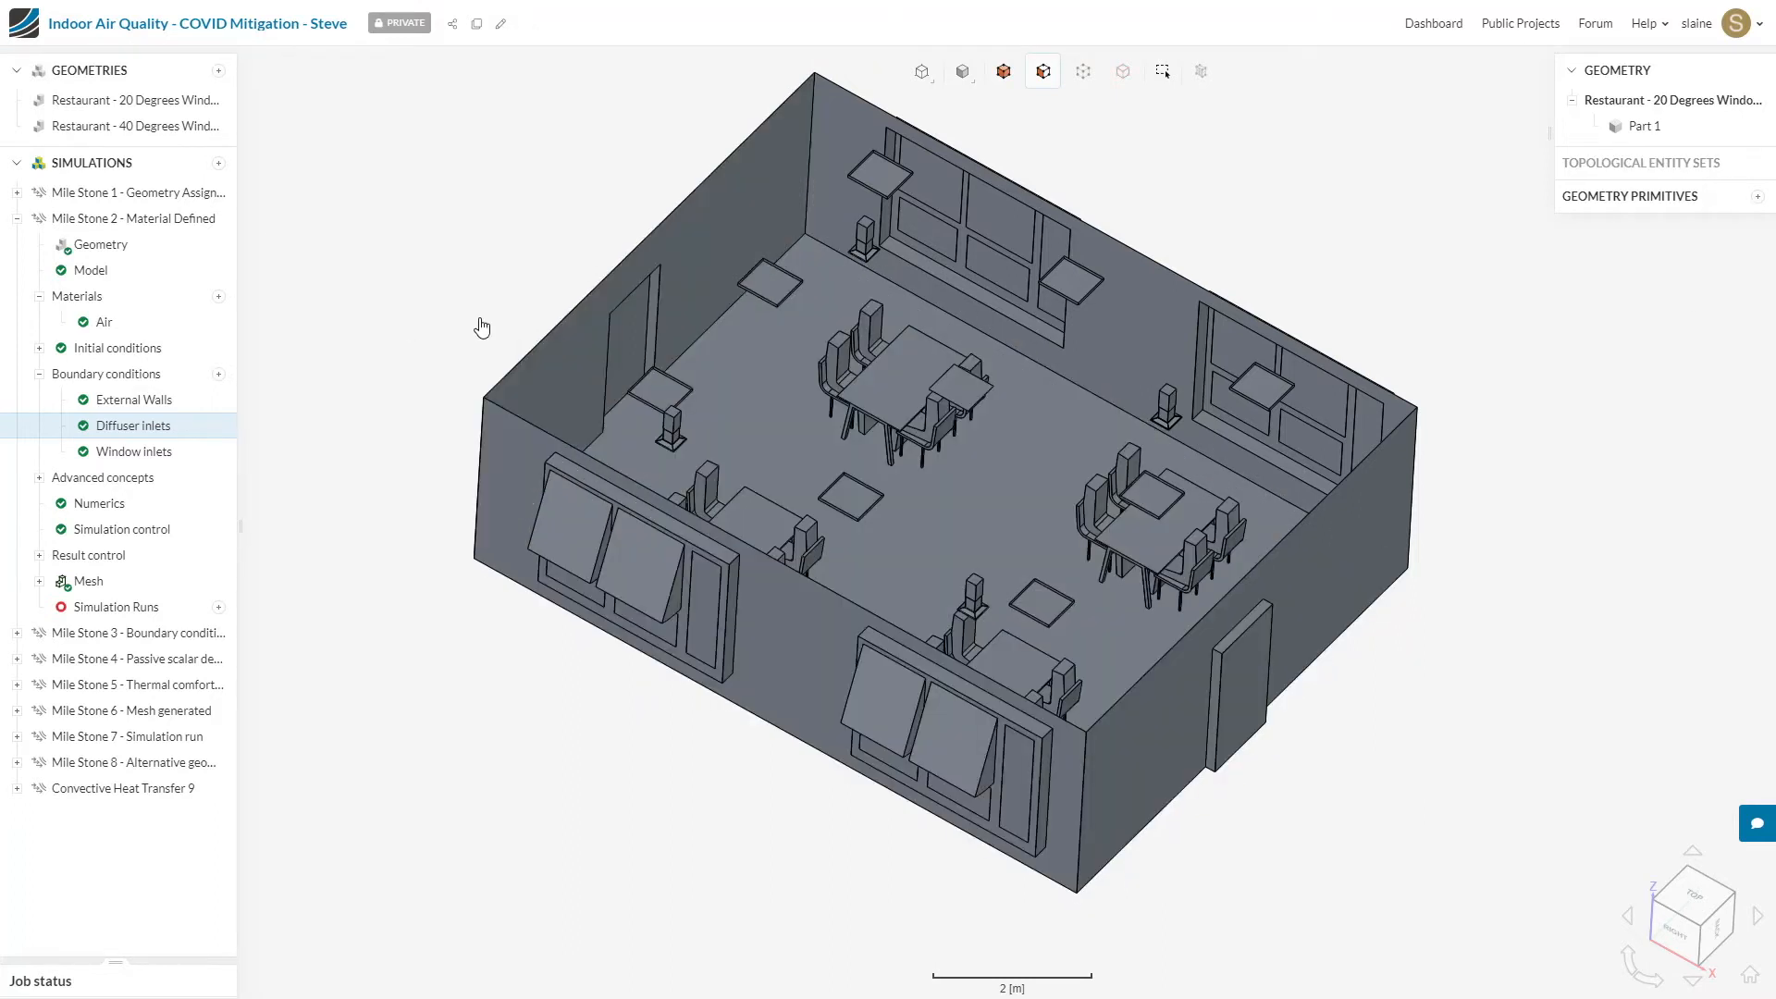
Step: Add a Natural convection inlet/outlet condition on the middle ceiling light panel face with 15 °C ambient temperature and save it
left_click_drag(391, 259, 374, 224)
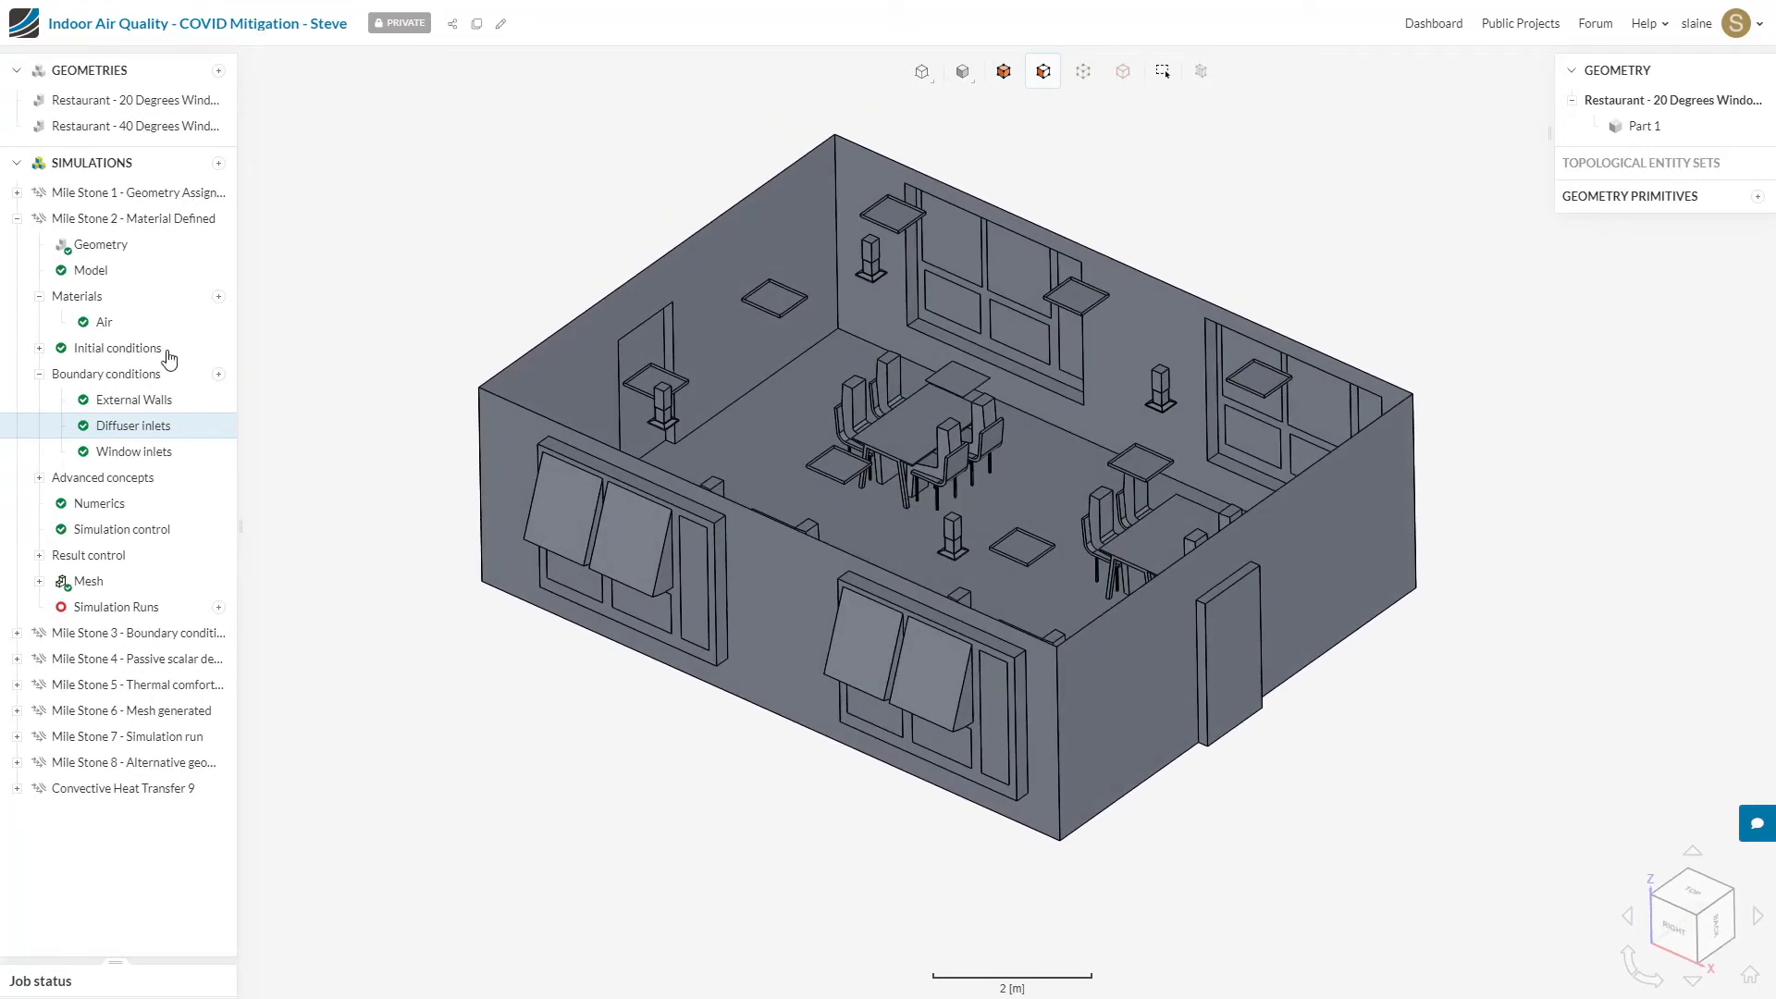
left_click(219, 376)
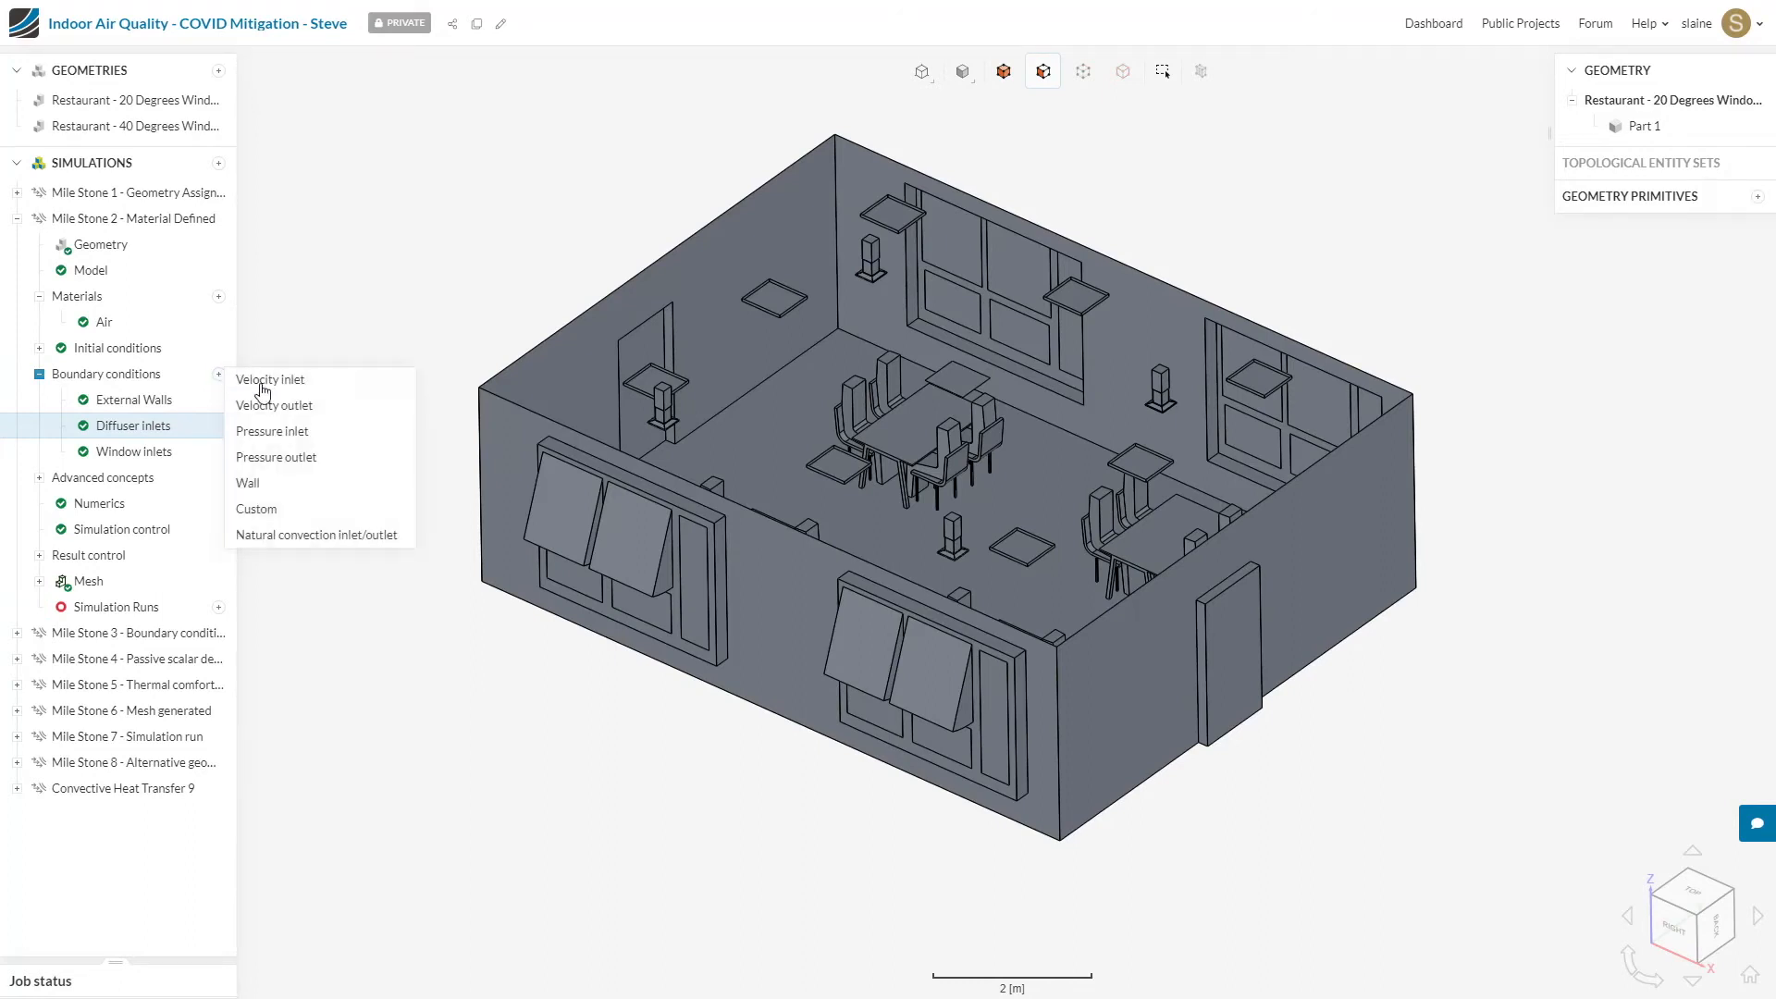
left_click(345, 536)
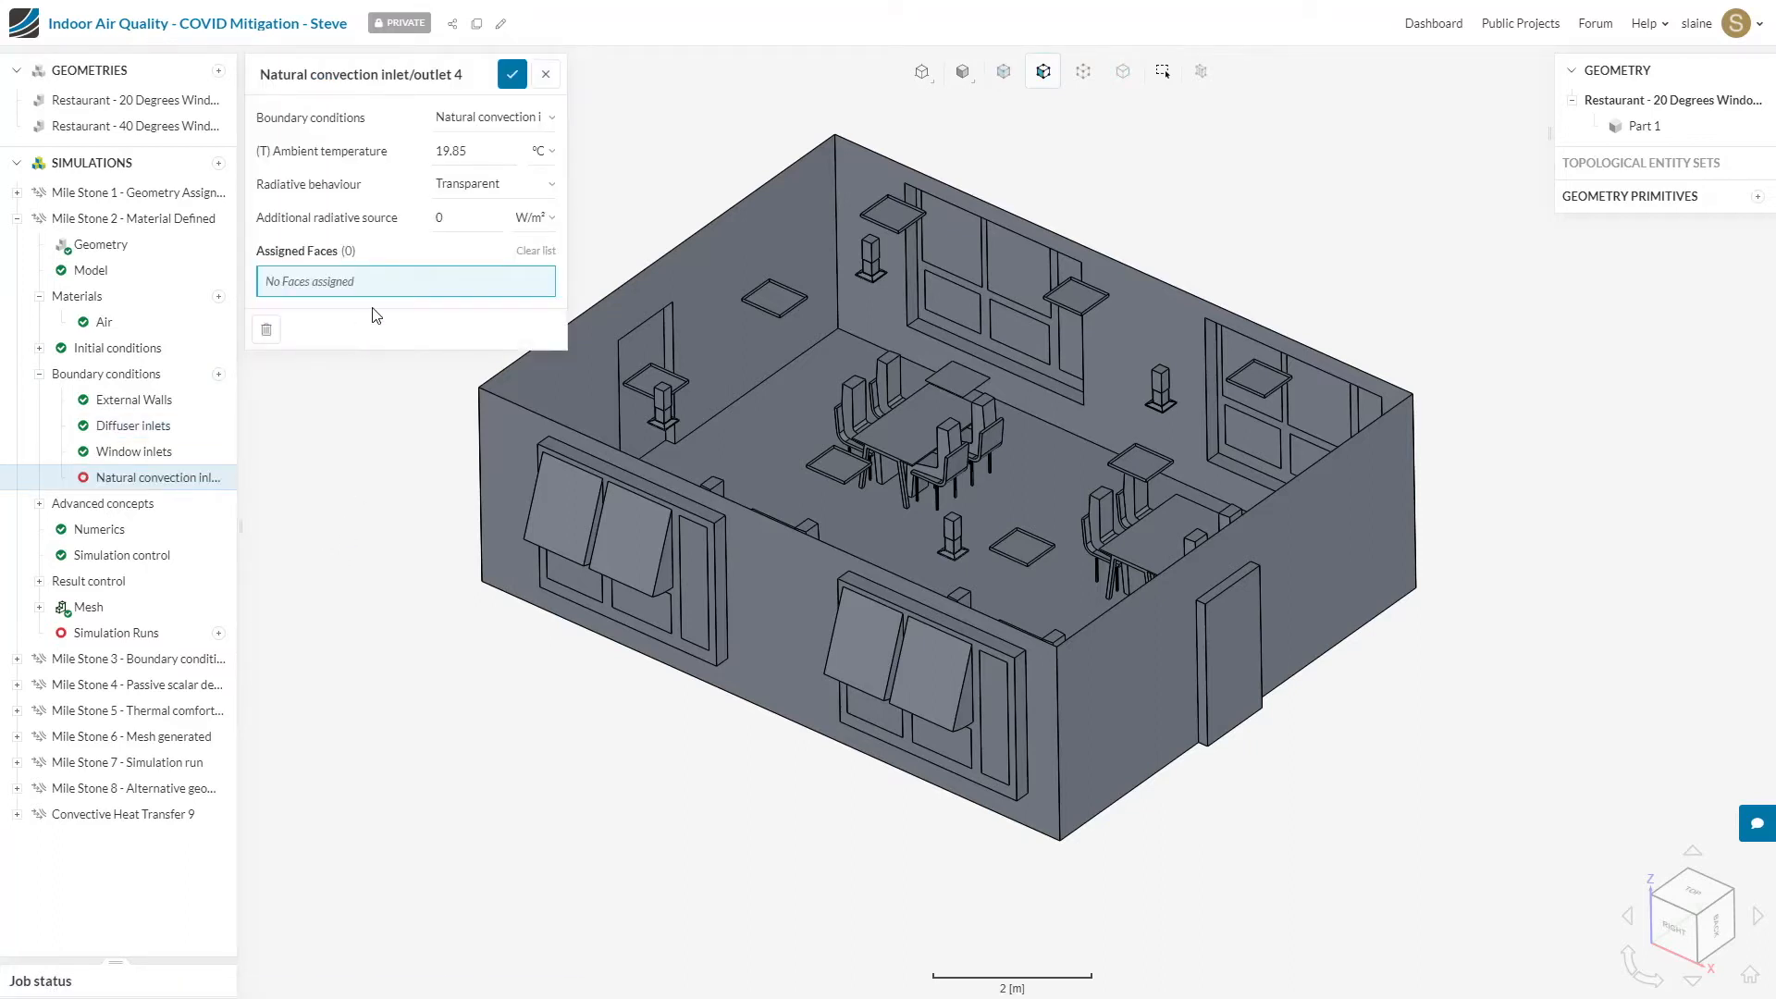
left_click(967, 389)
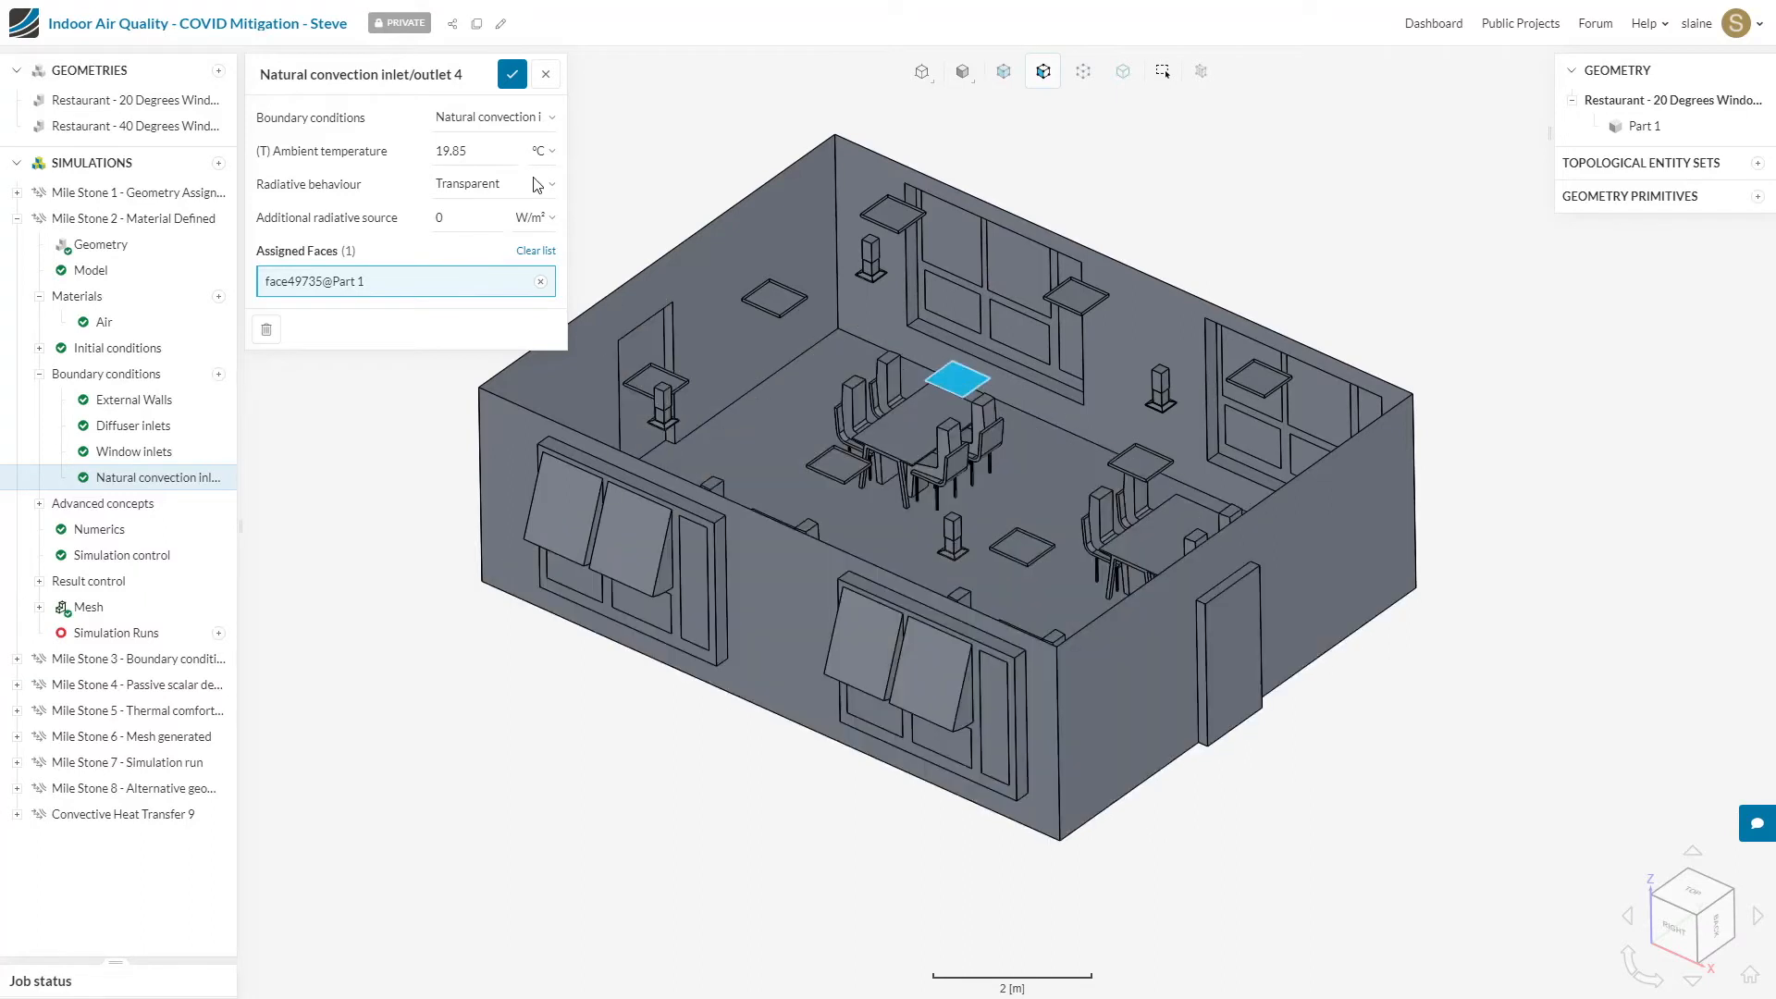
double_click(493, 161)
type("15")
left_click(510, 77)
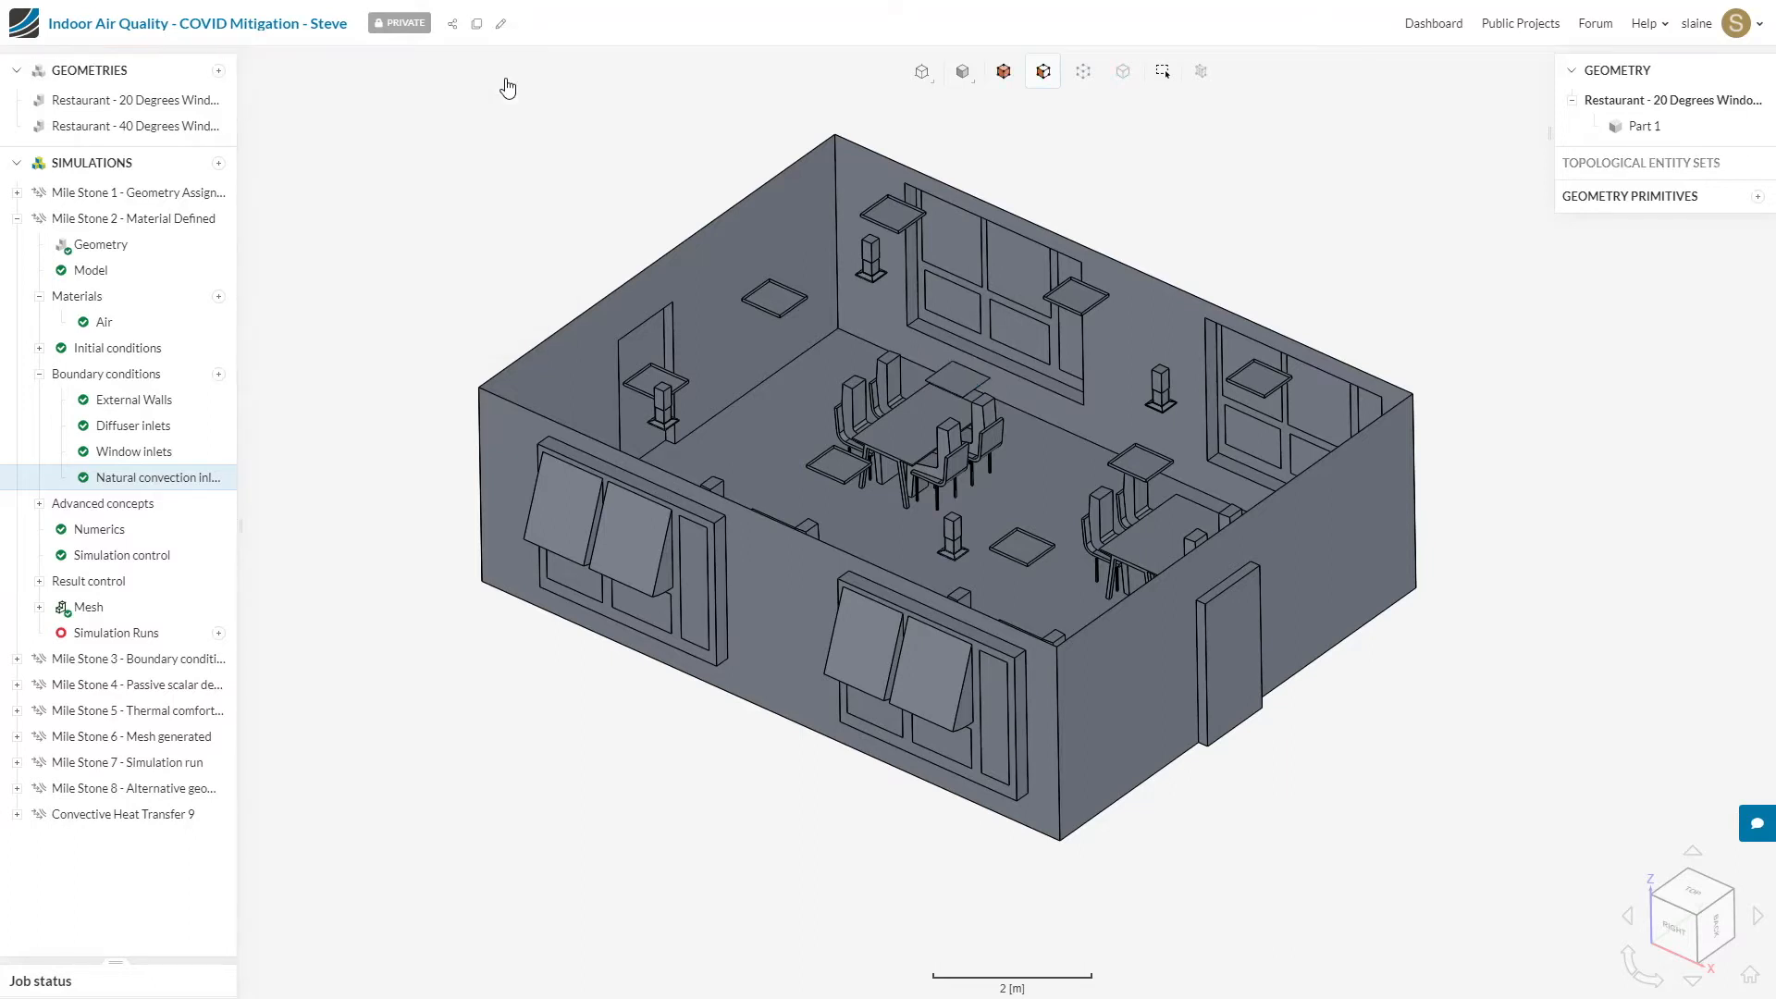
Step: Switch to the Mile Stone 3 simulation, collapse Mile Stone 2 and expand the Mile Stone 3 boundary conditions
left_click_drag(504, 168, 515, 248)
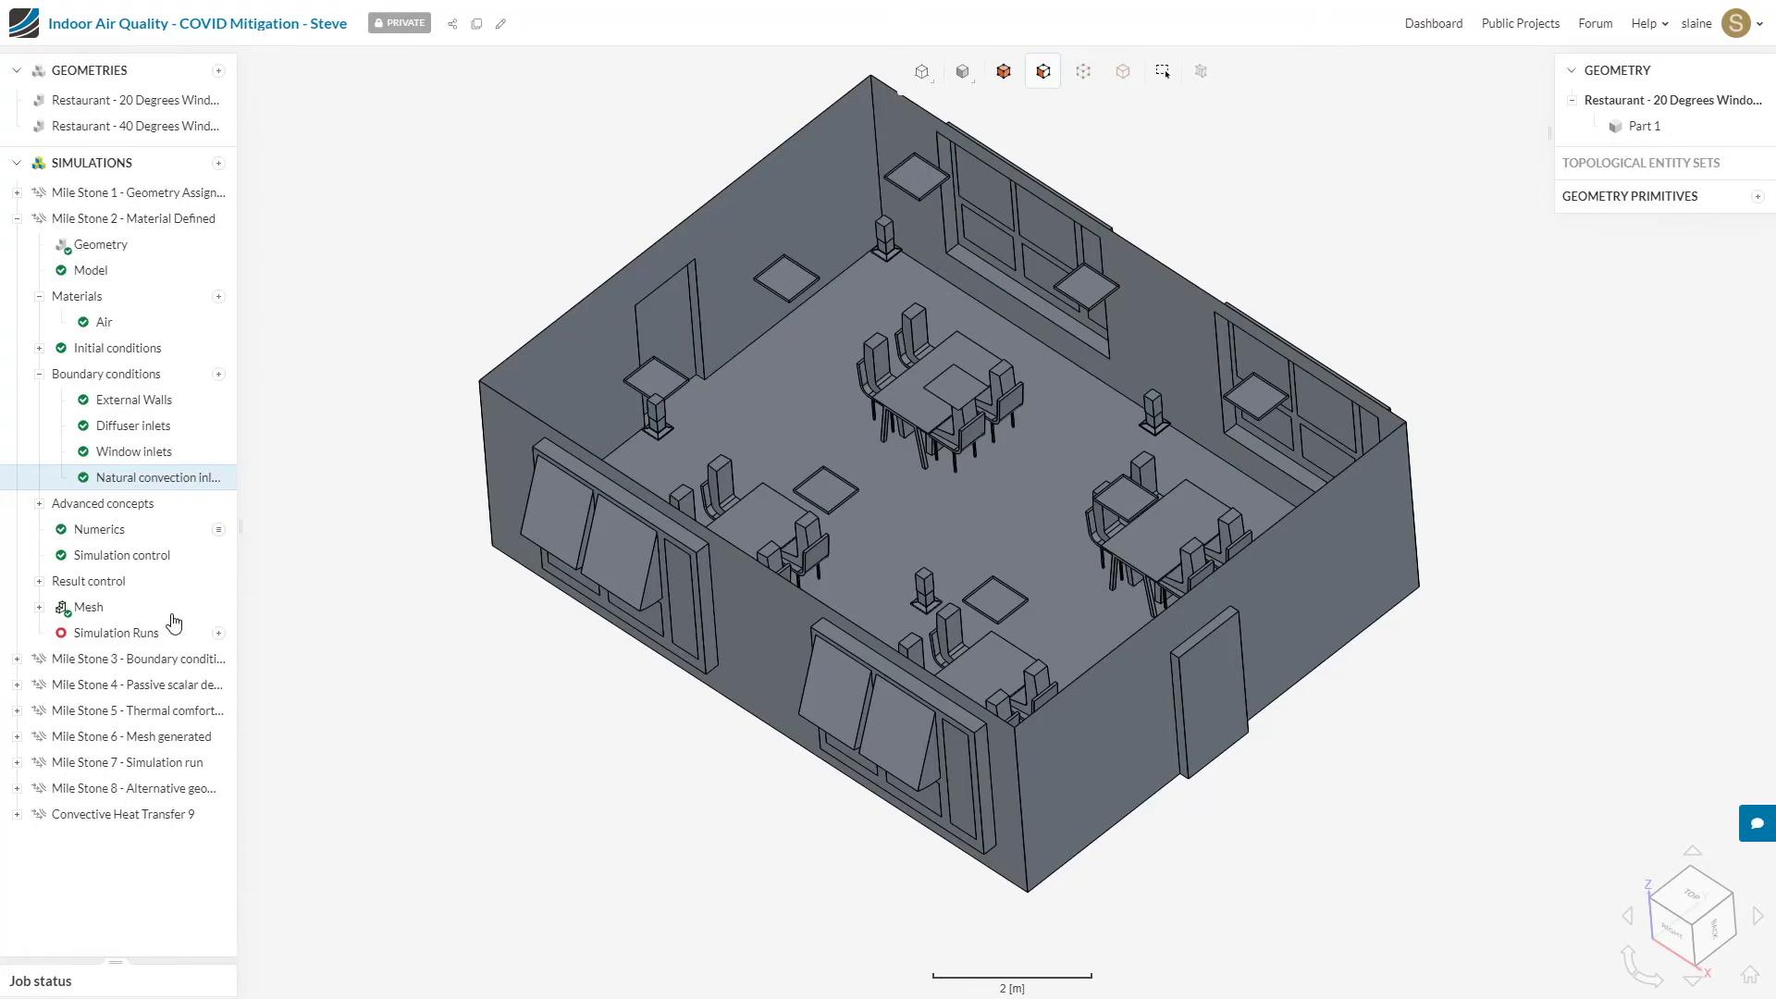
left_click(146, 661)
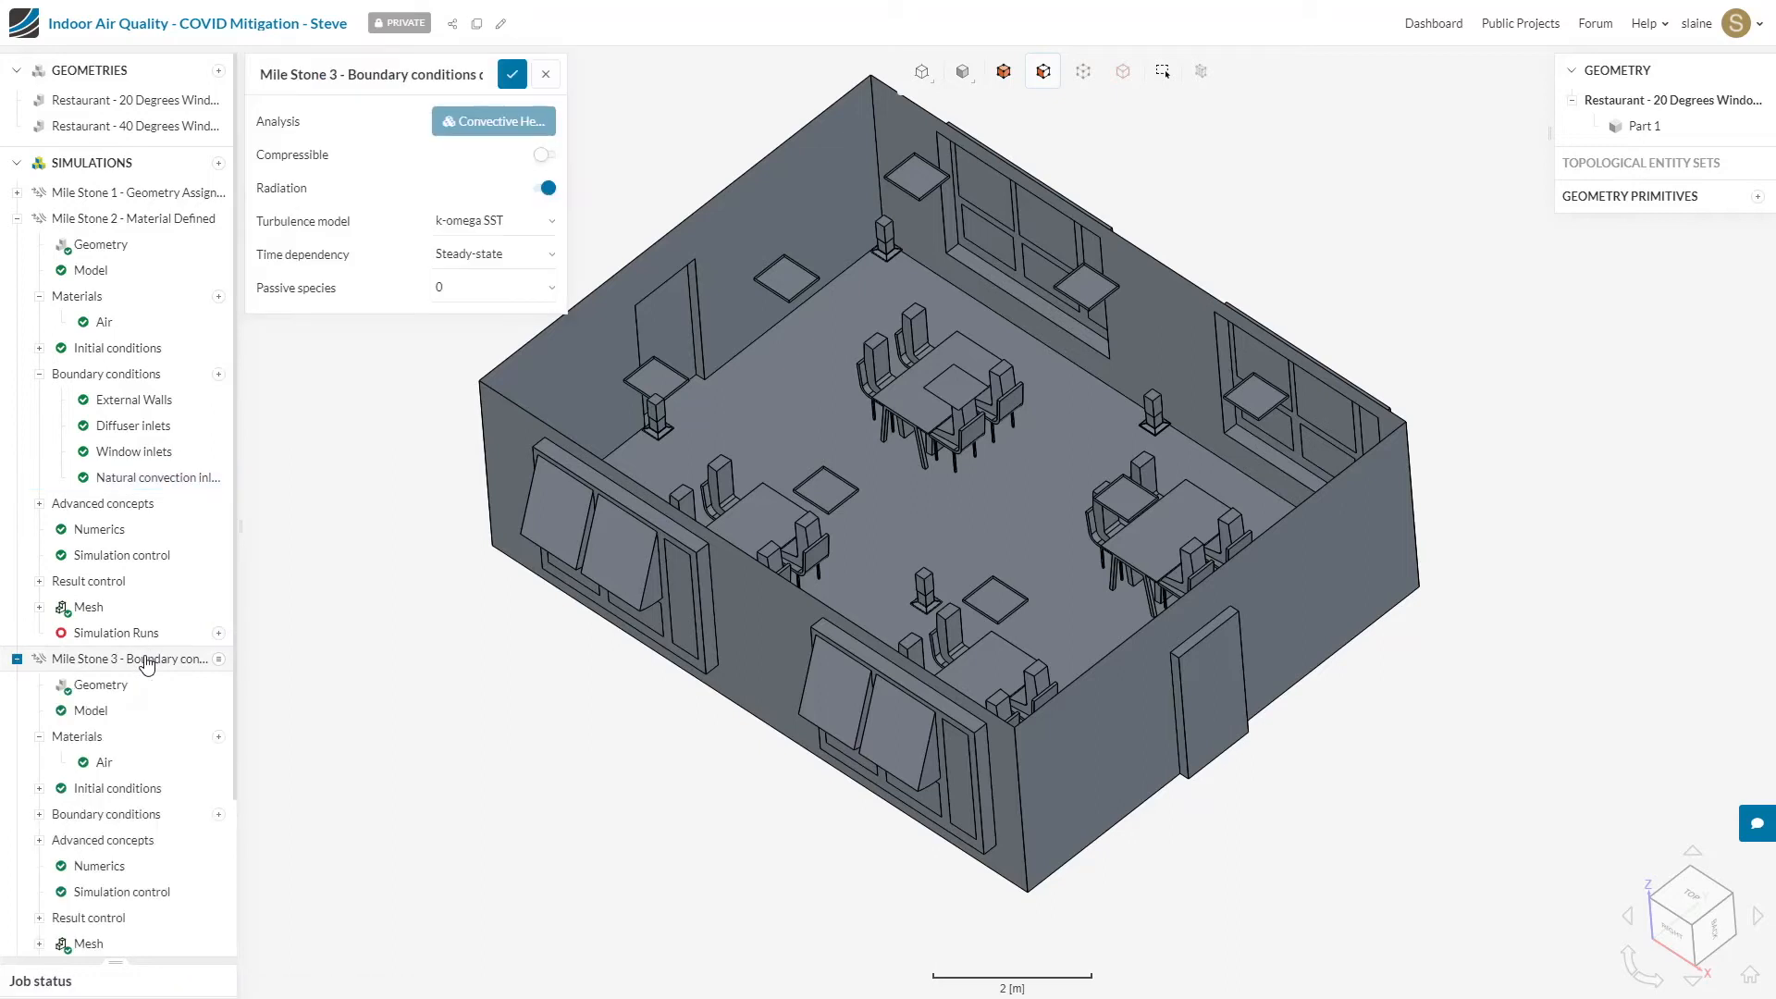
left_click(18, 219)
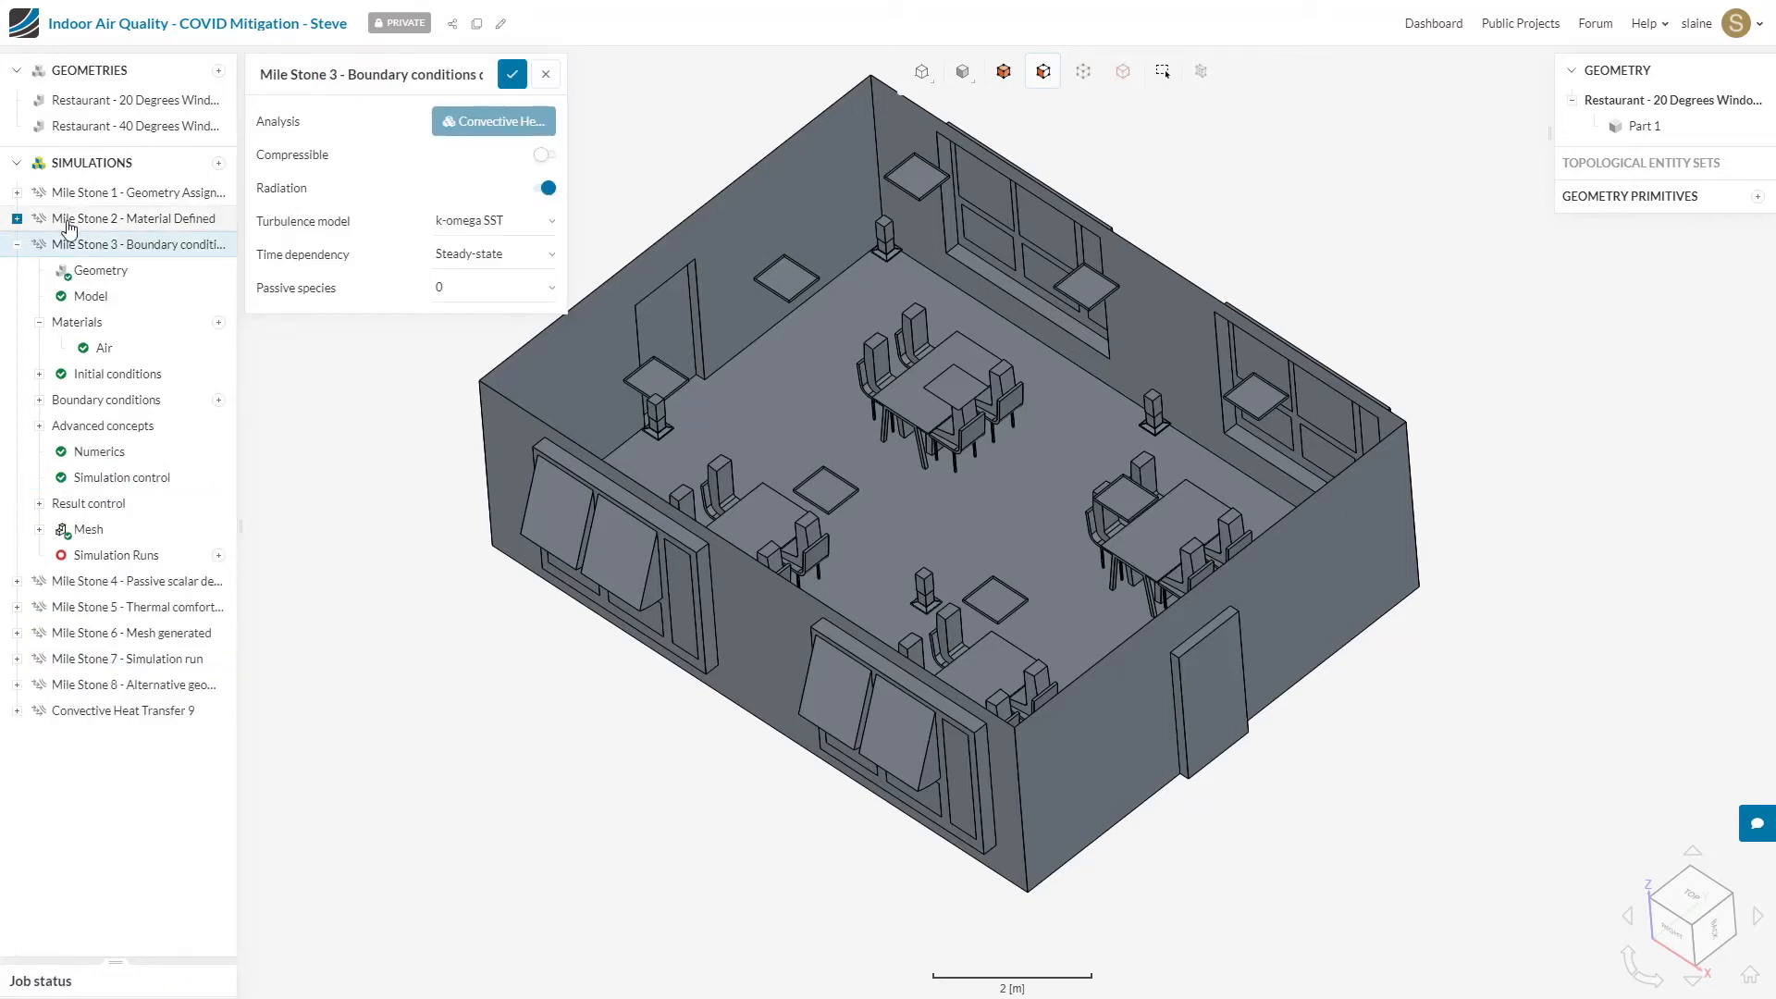
left_click(38, 399)
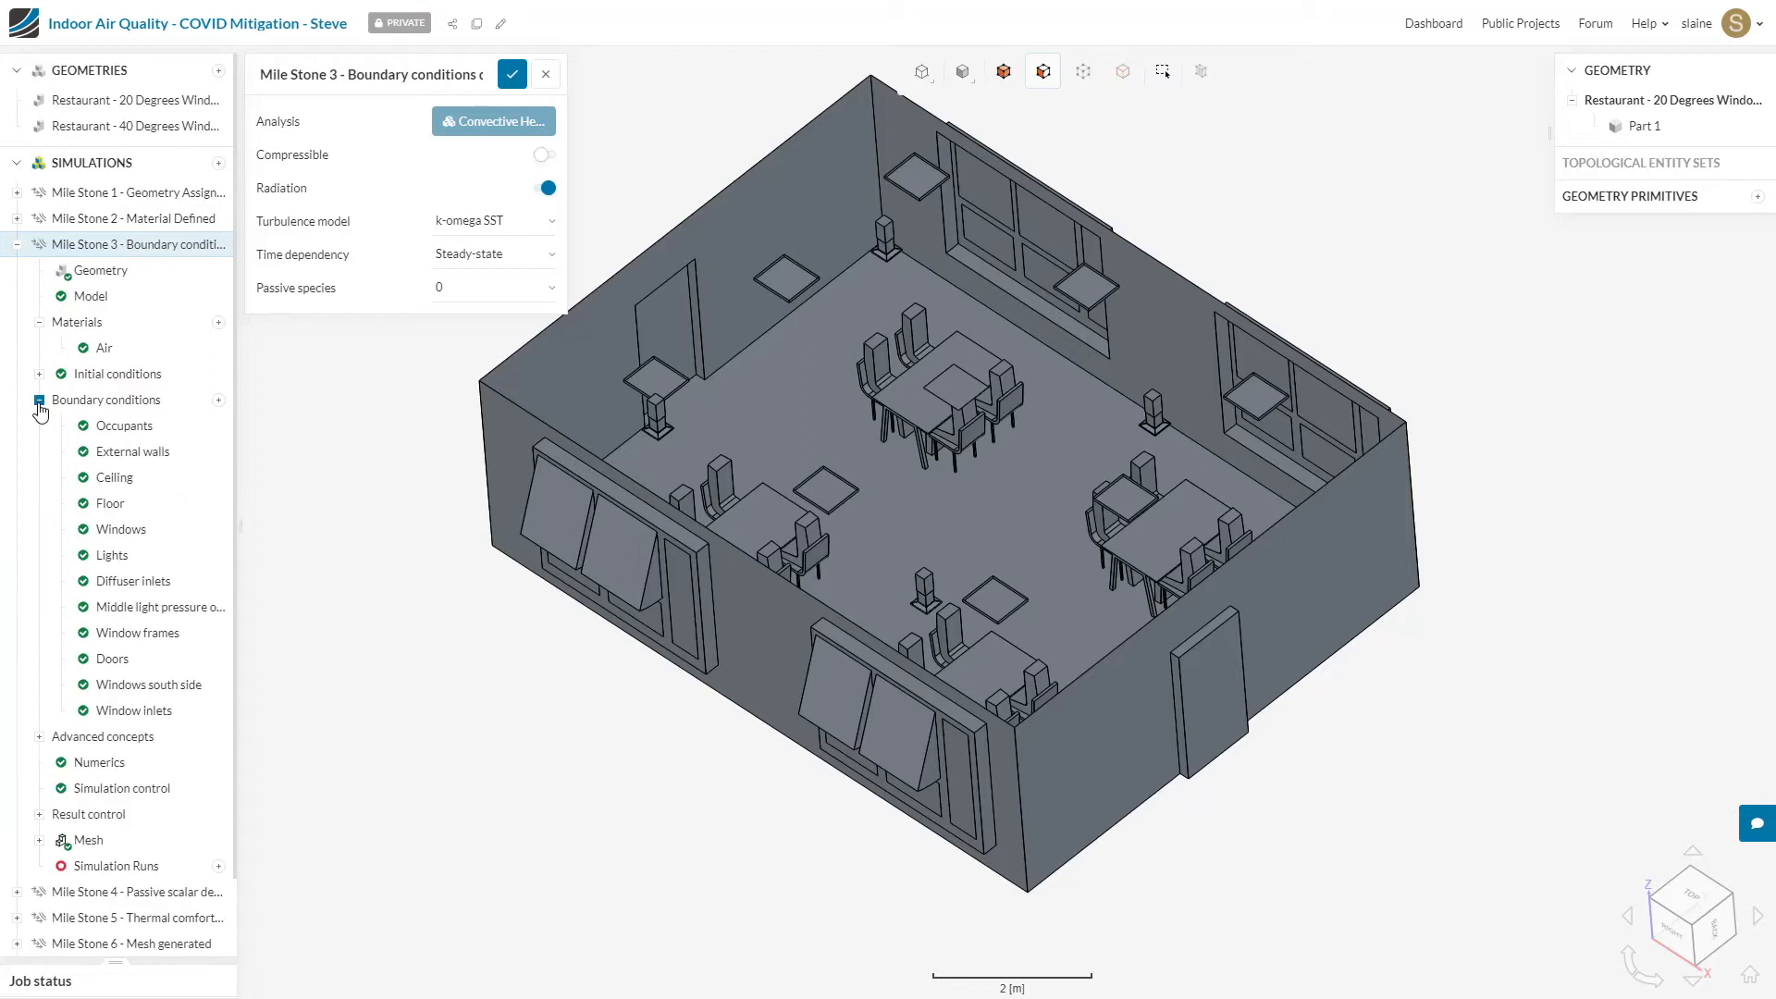
Step: Review the settings and assigned faces of each Mile Stone 3 boundary condition, from Occupants through Window inlets
left_click(137, 427)
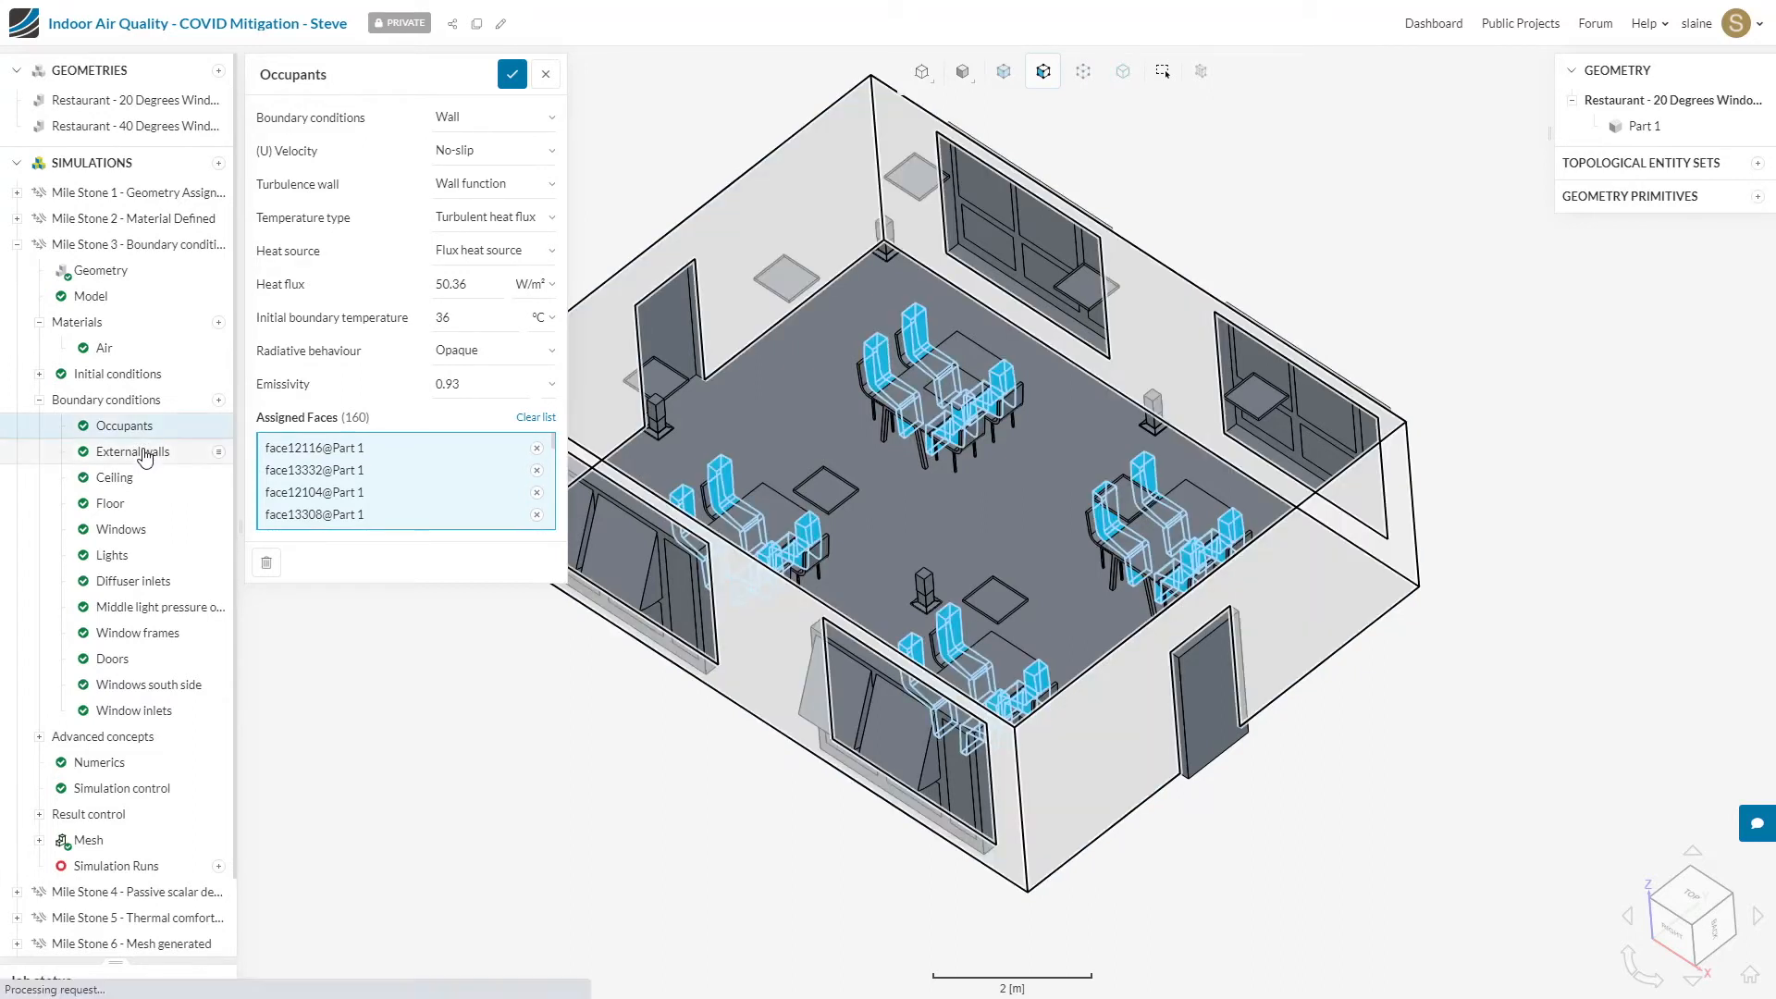
left_click(145, 454)
left_click(146, 481)
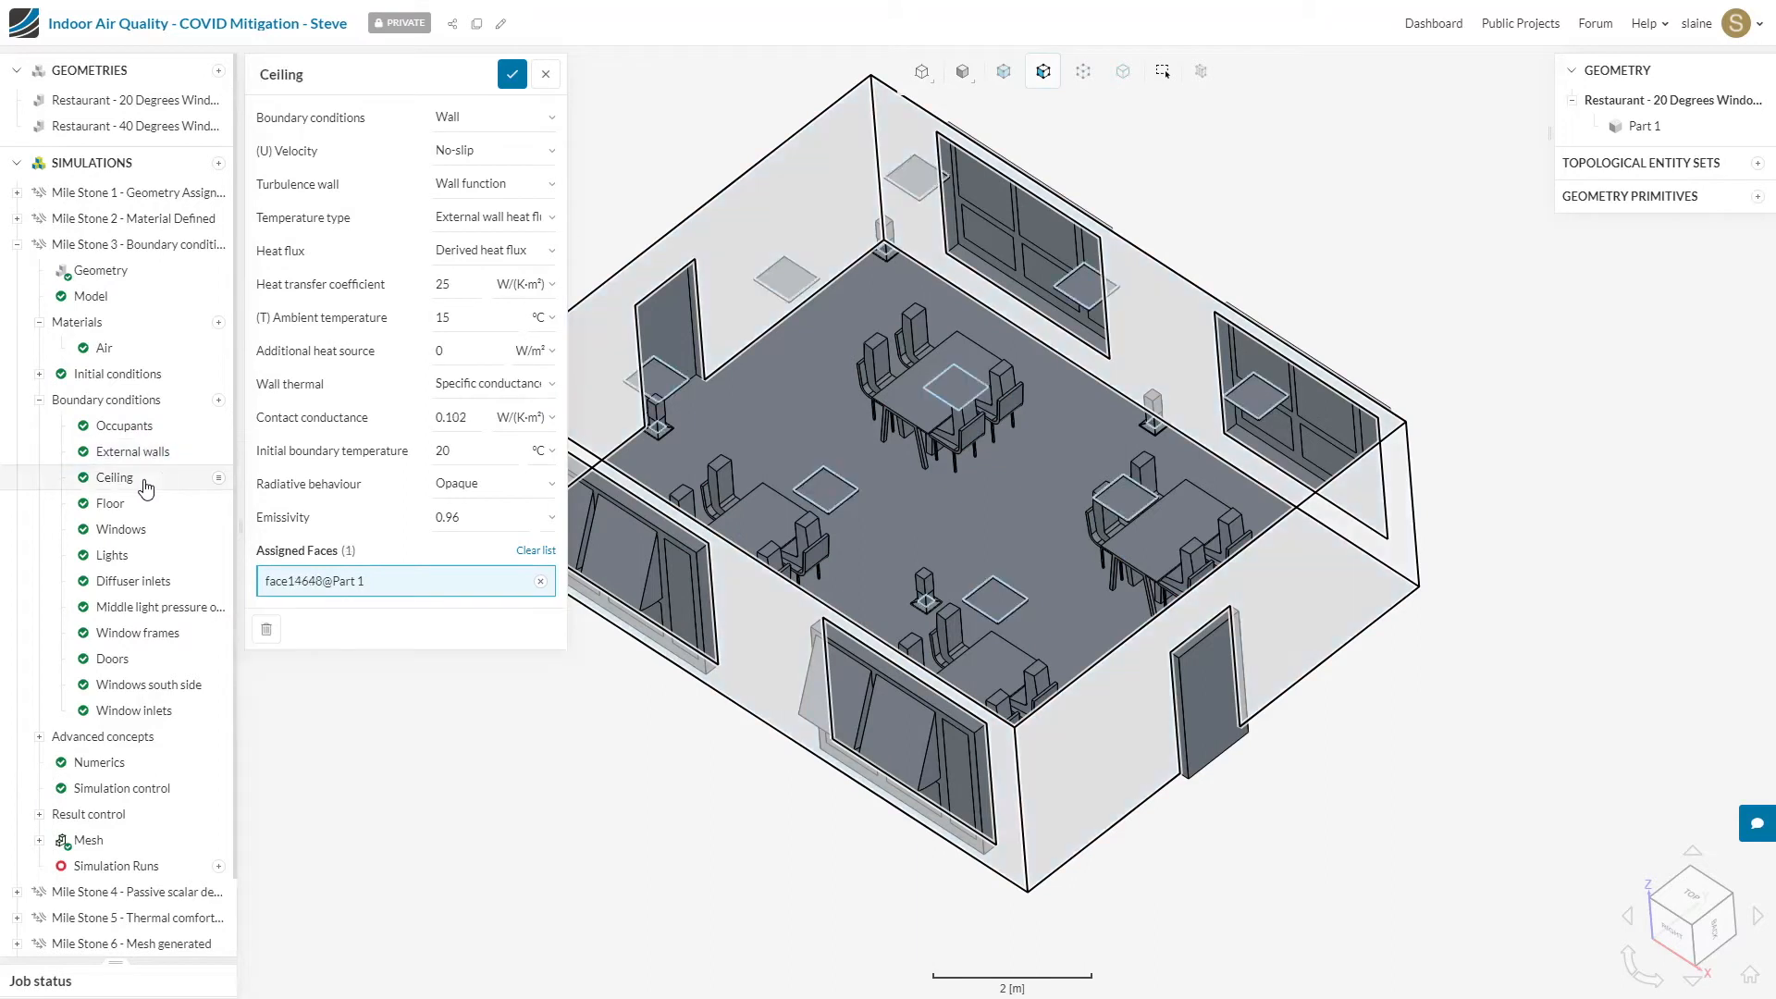
left_click(151, 507)
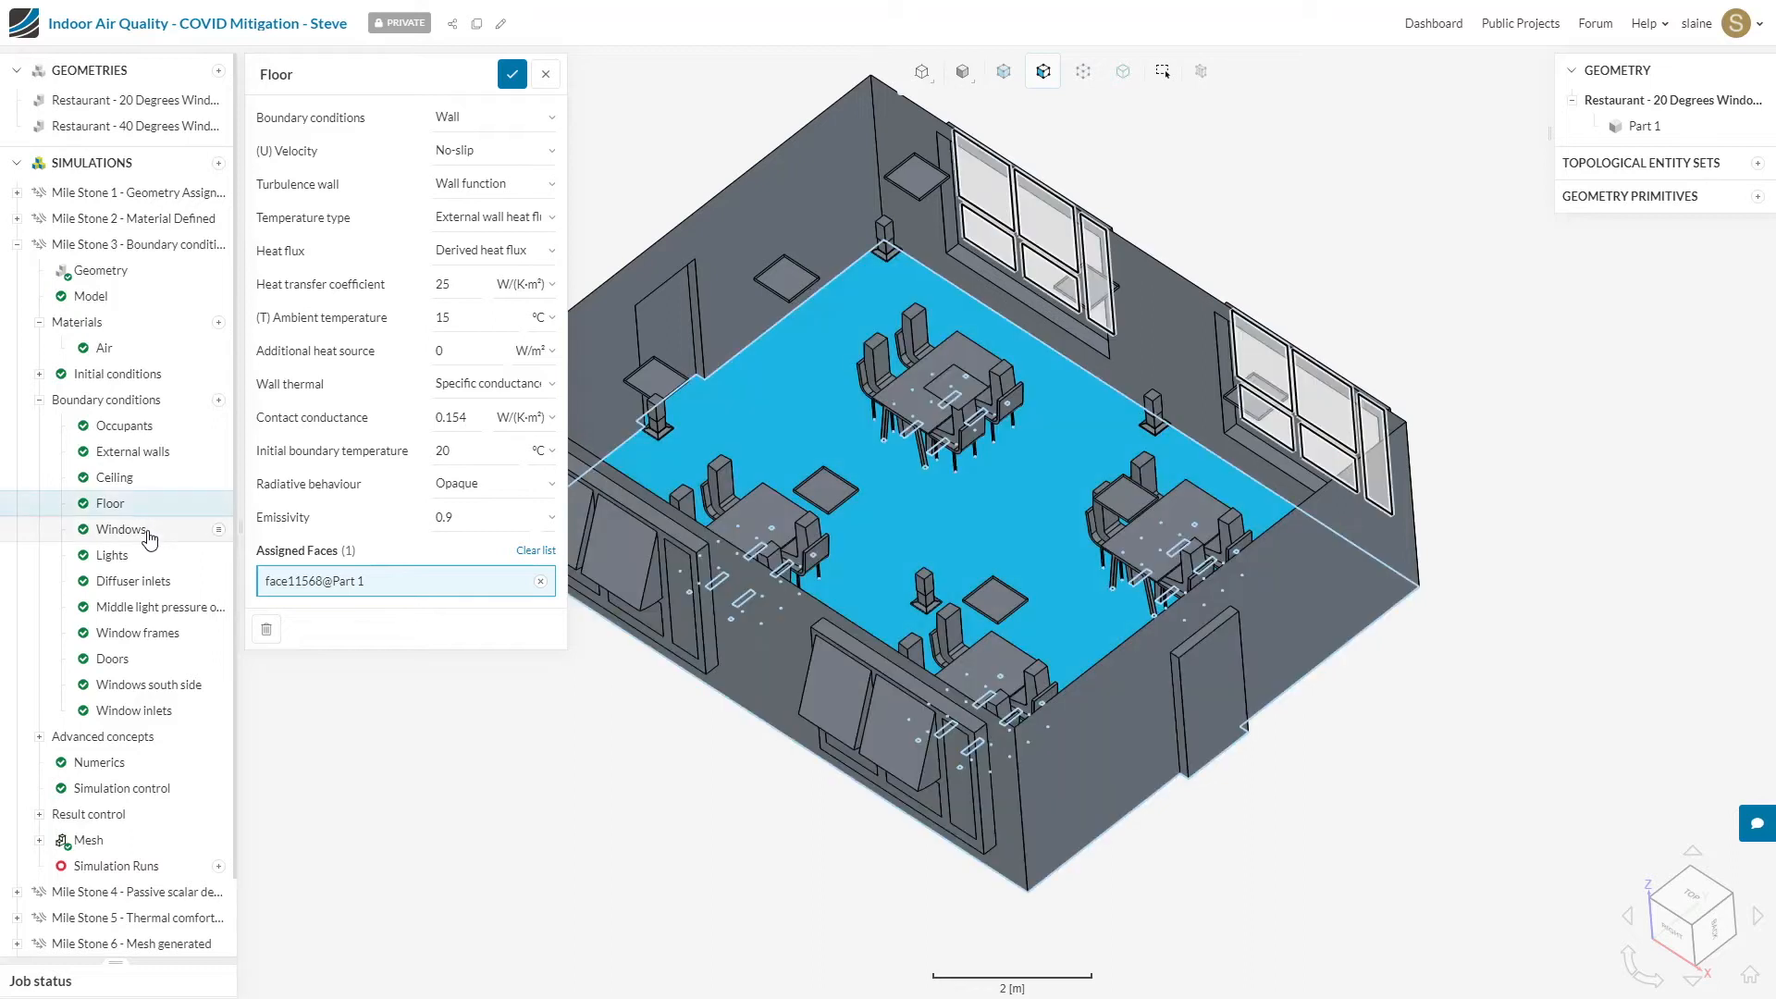
left_click(148, 534)
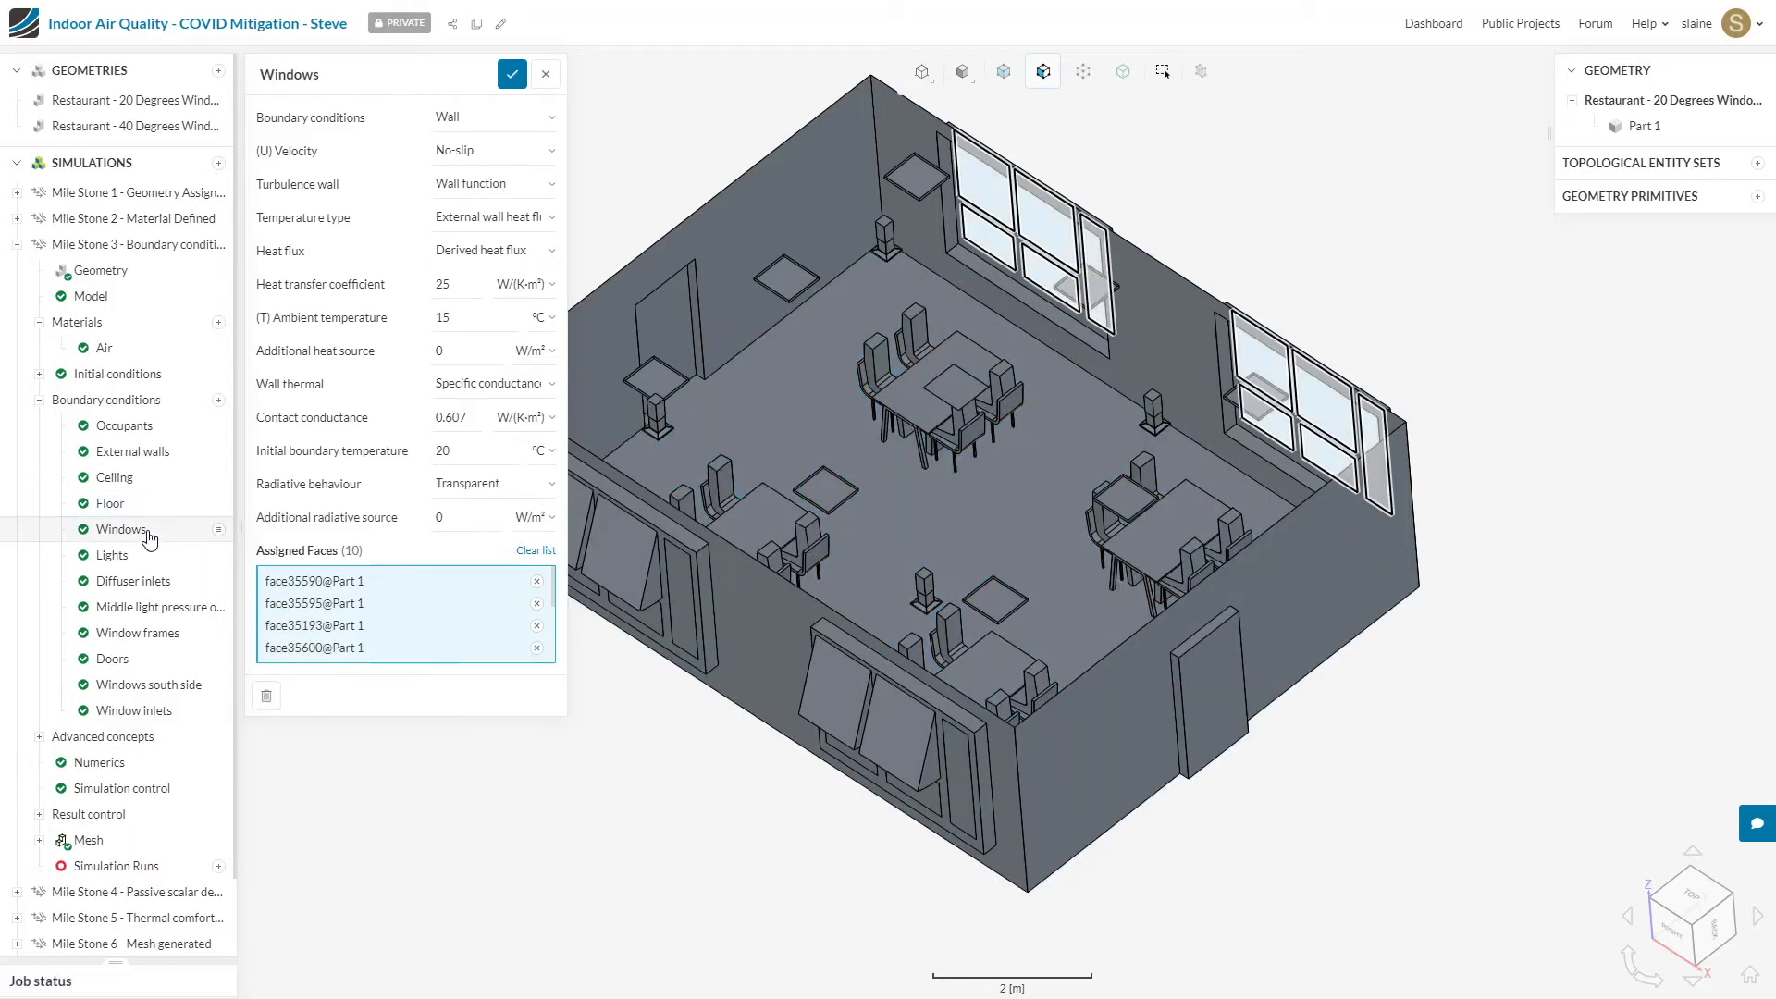
left_click(147, 557)
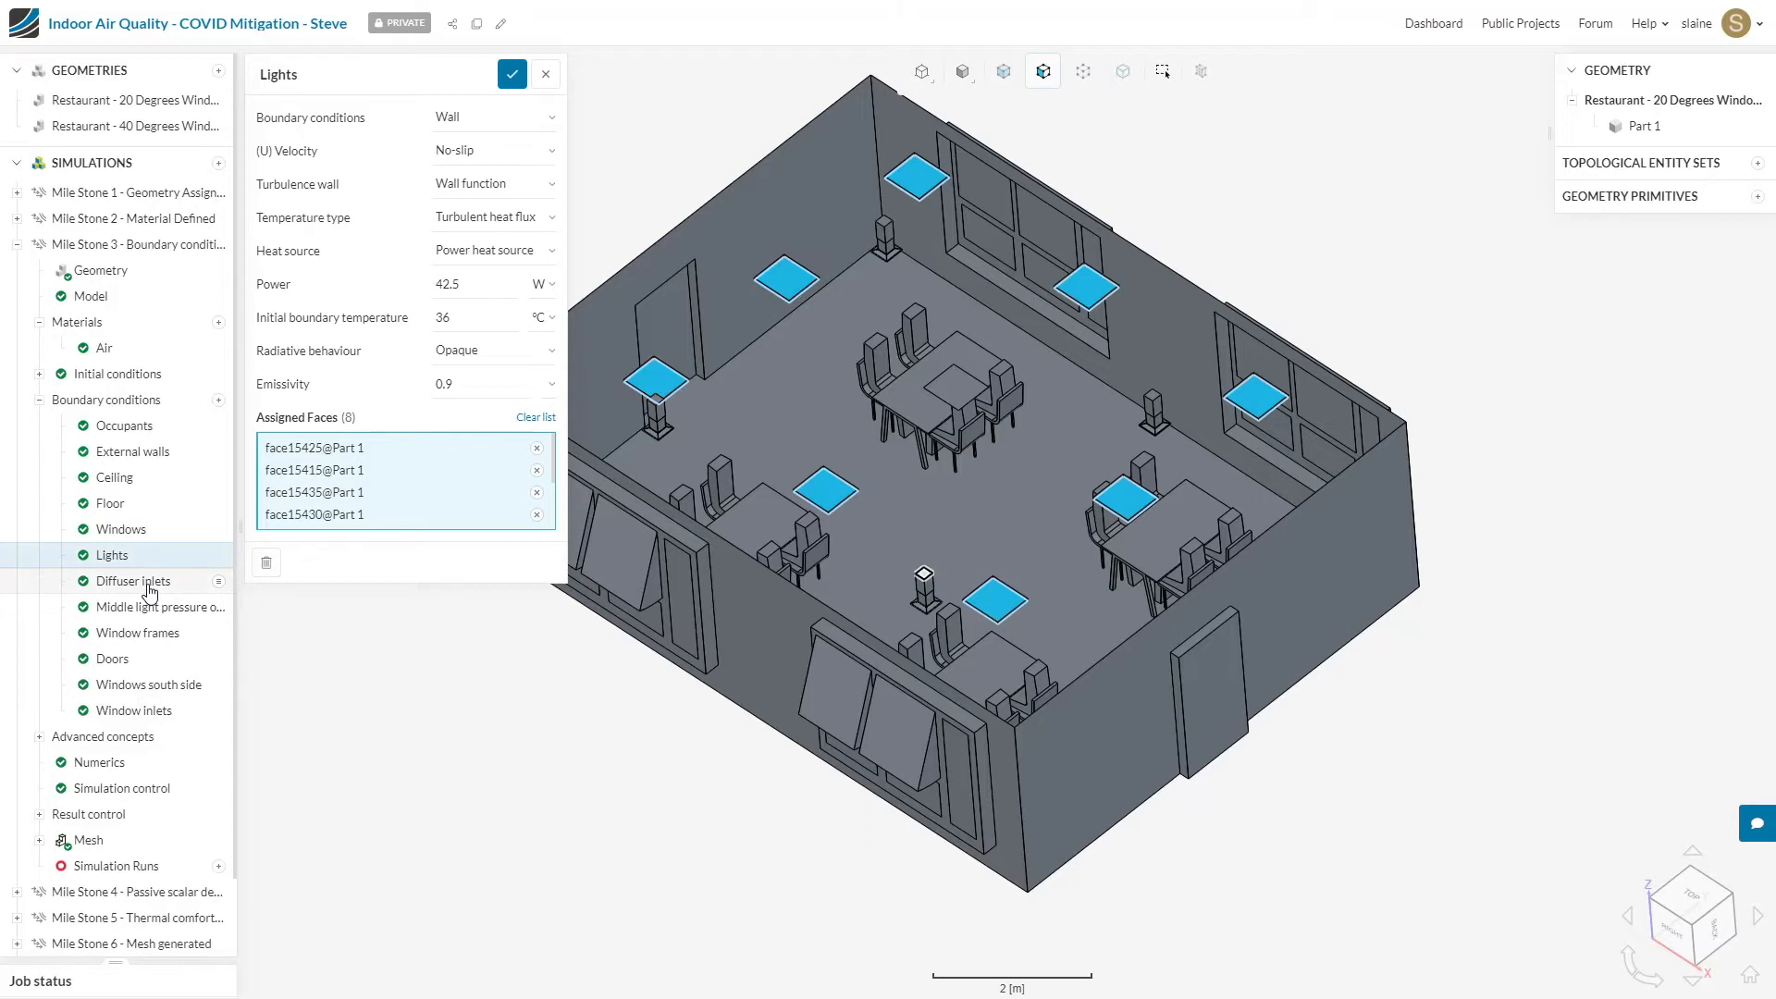
left_click(148, 583)
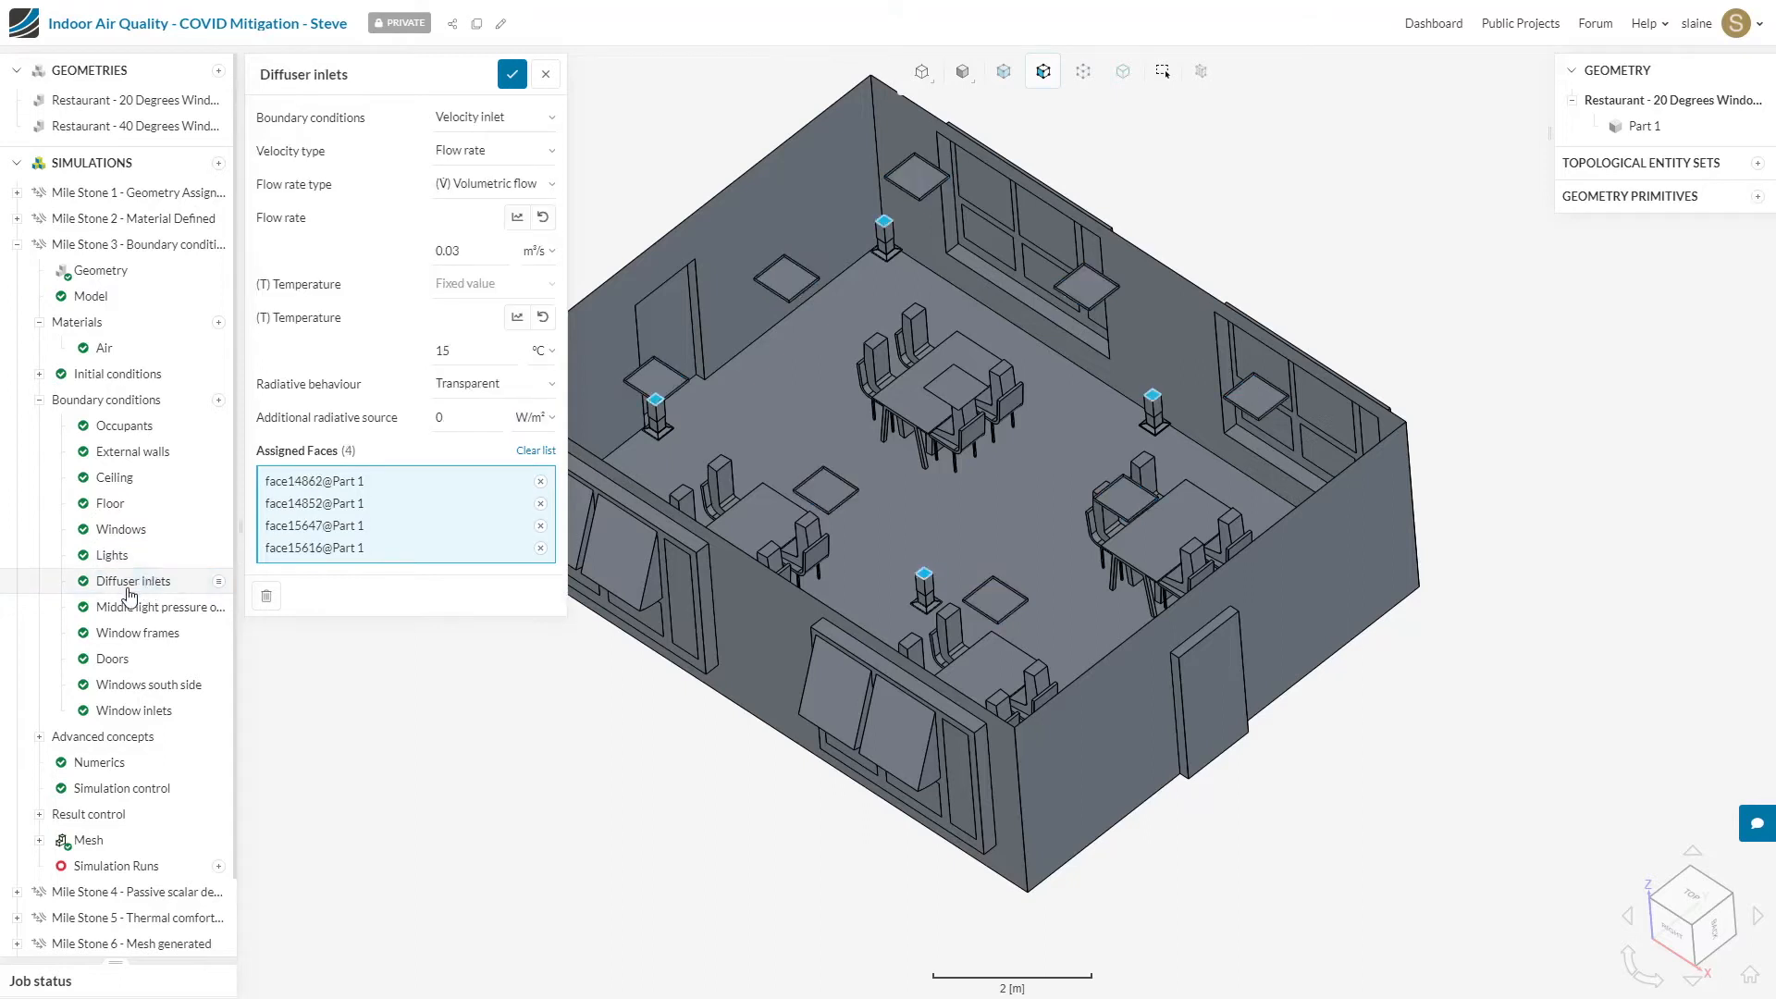
left_click(148, 608)
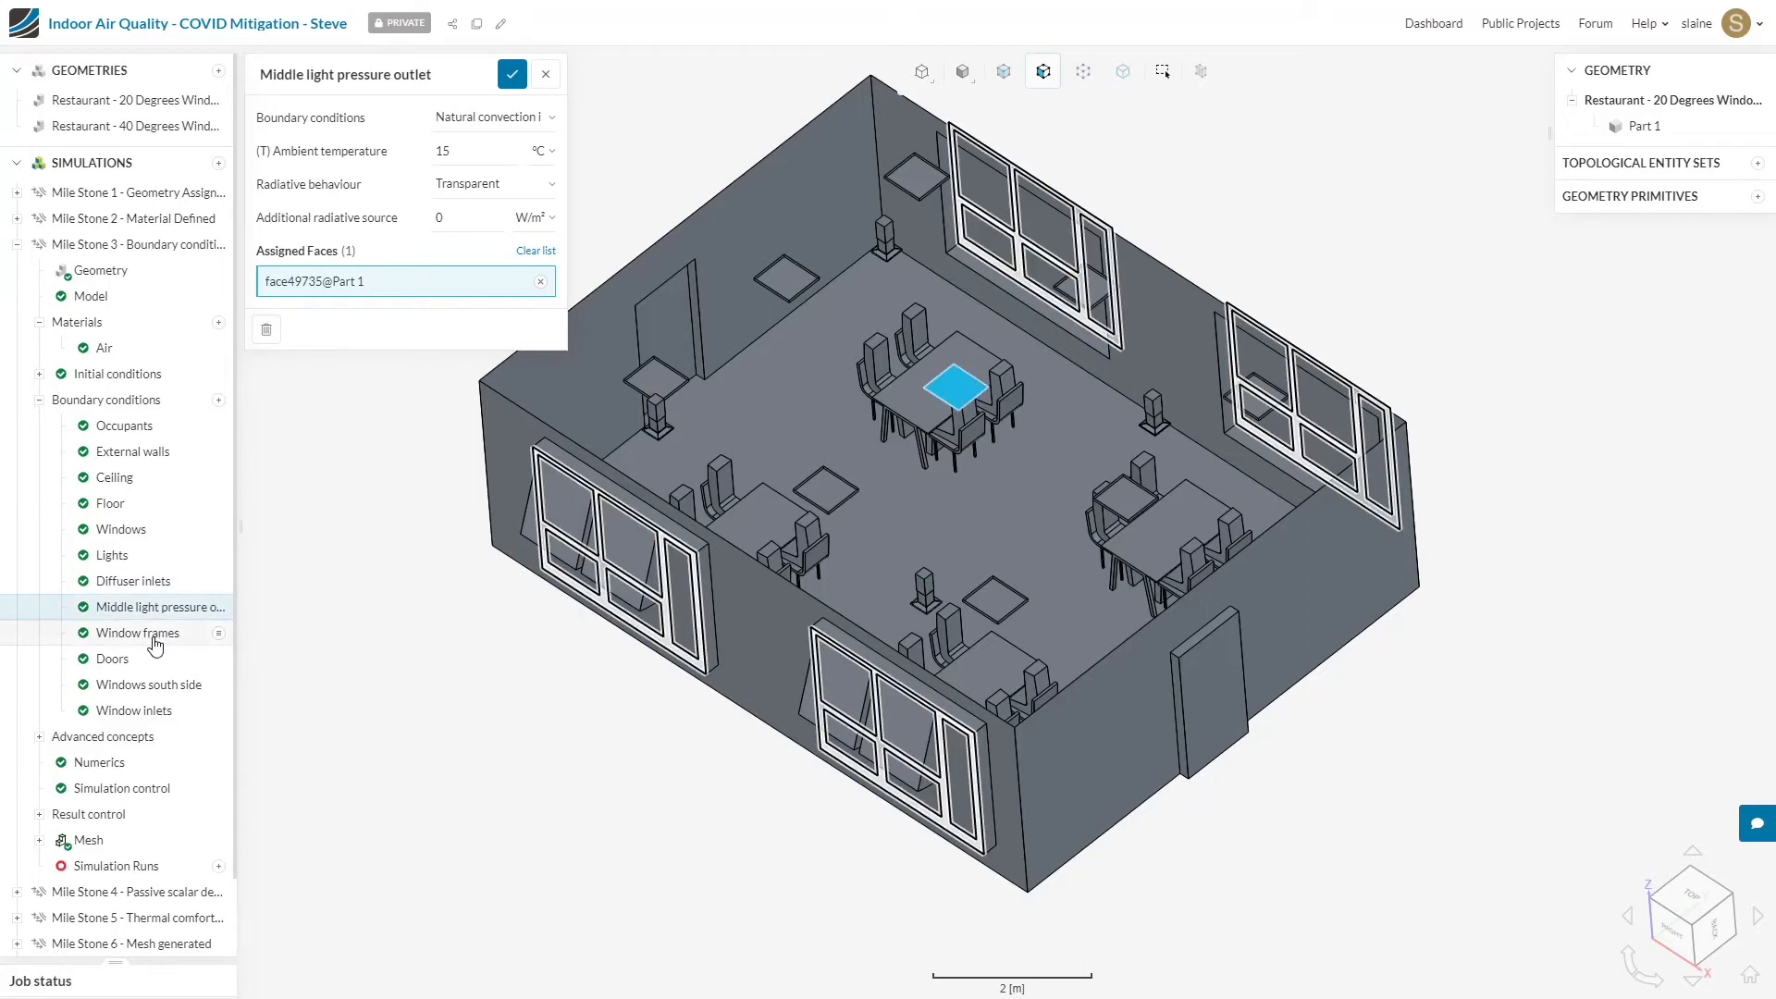
left_click(139, 634)
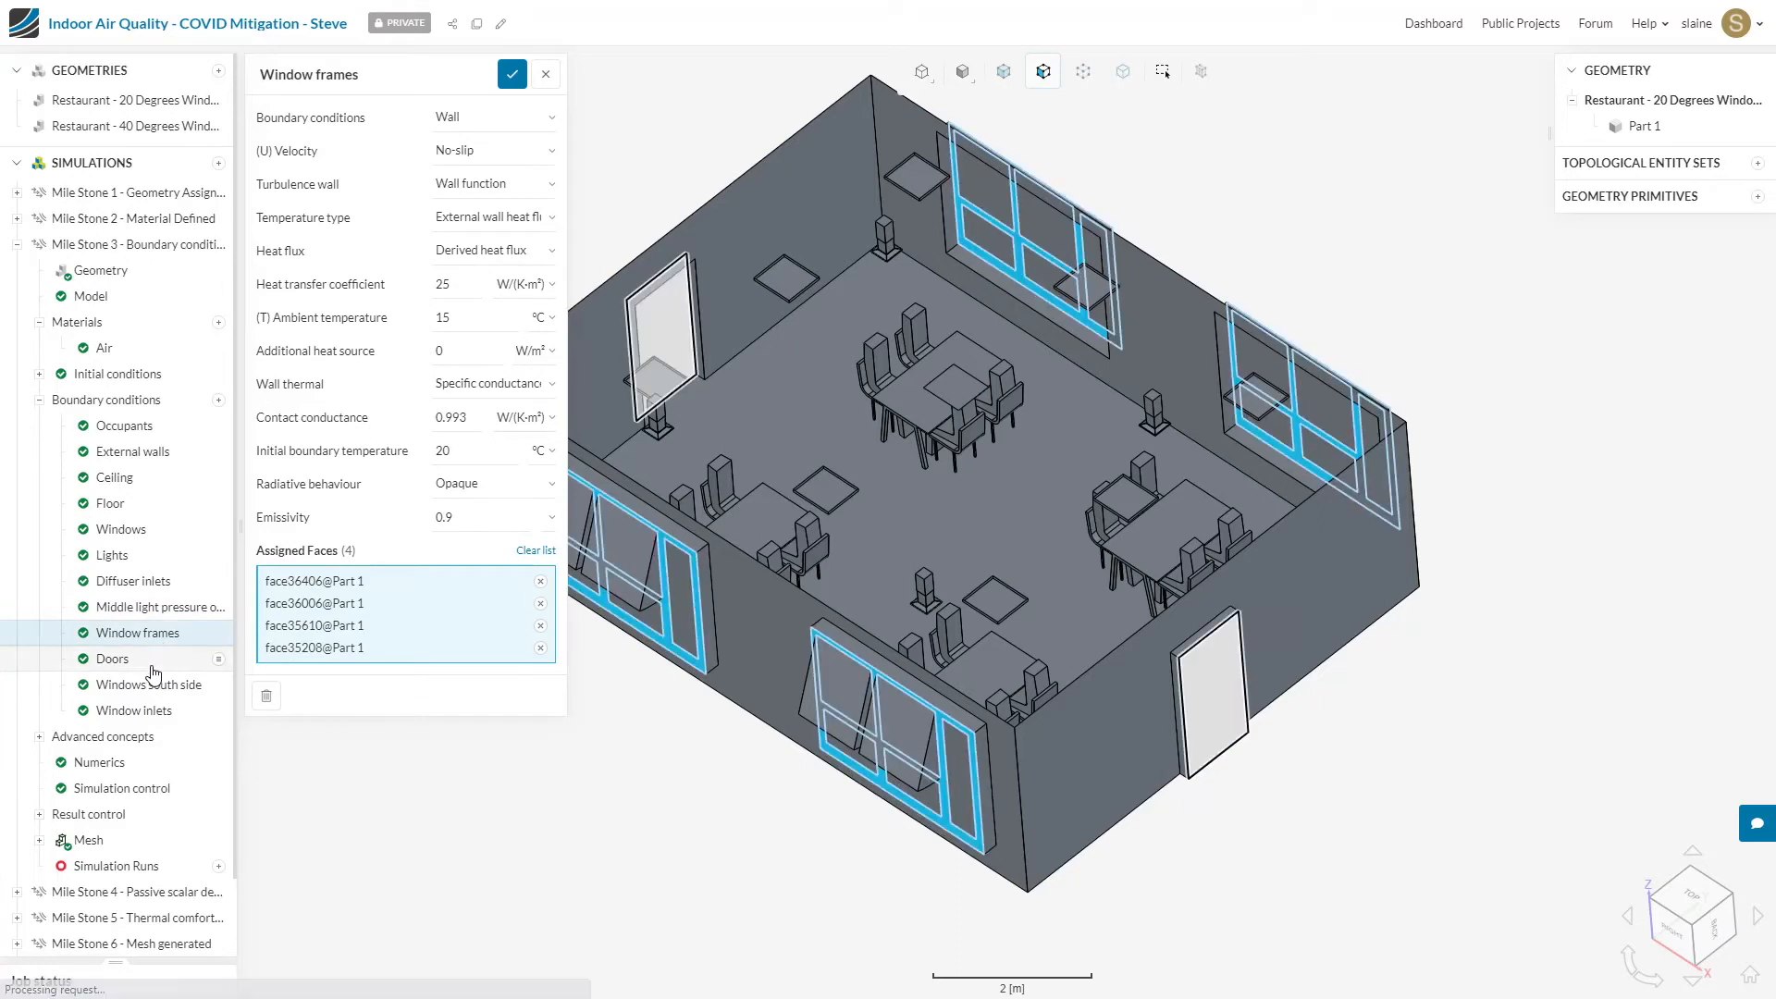
left_click(150, 668)
left_click(181, 692)
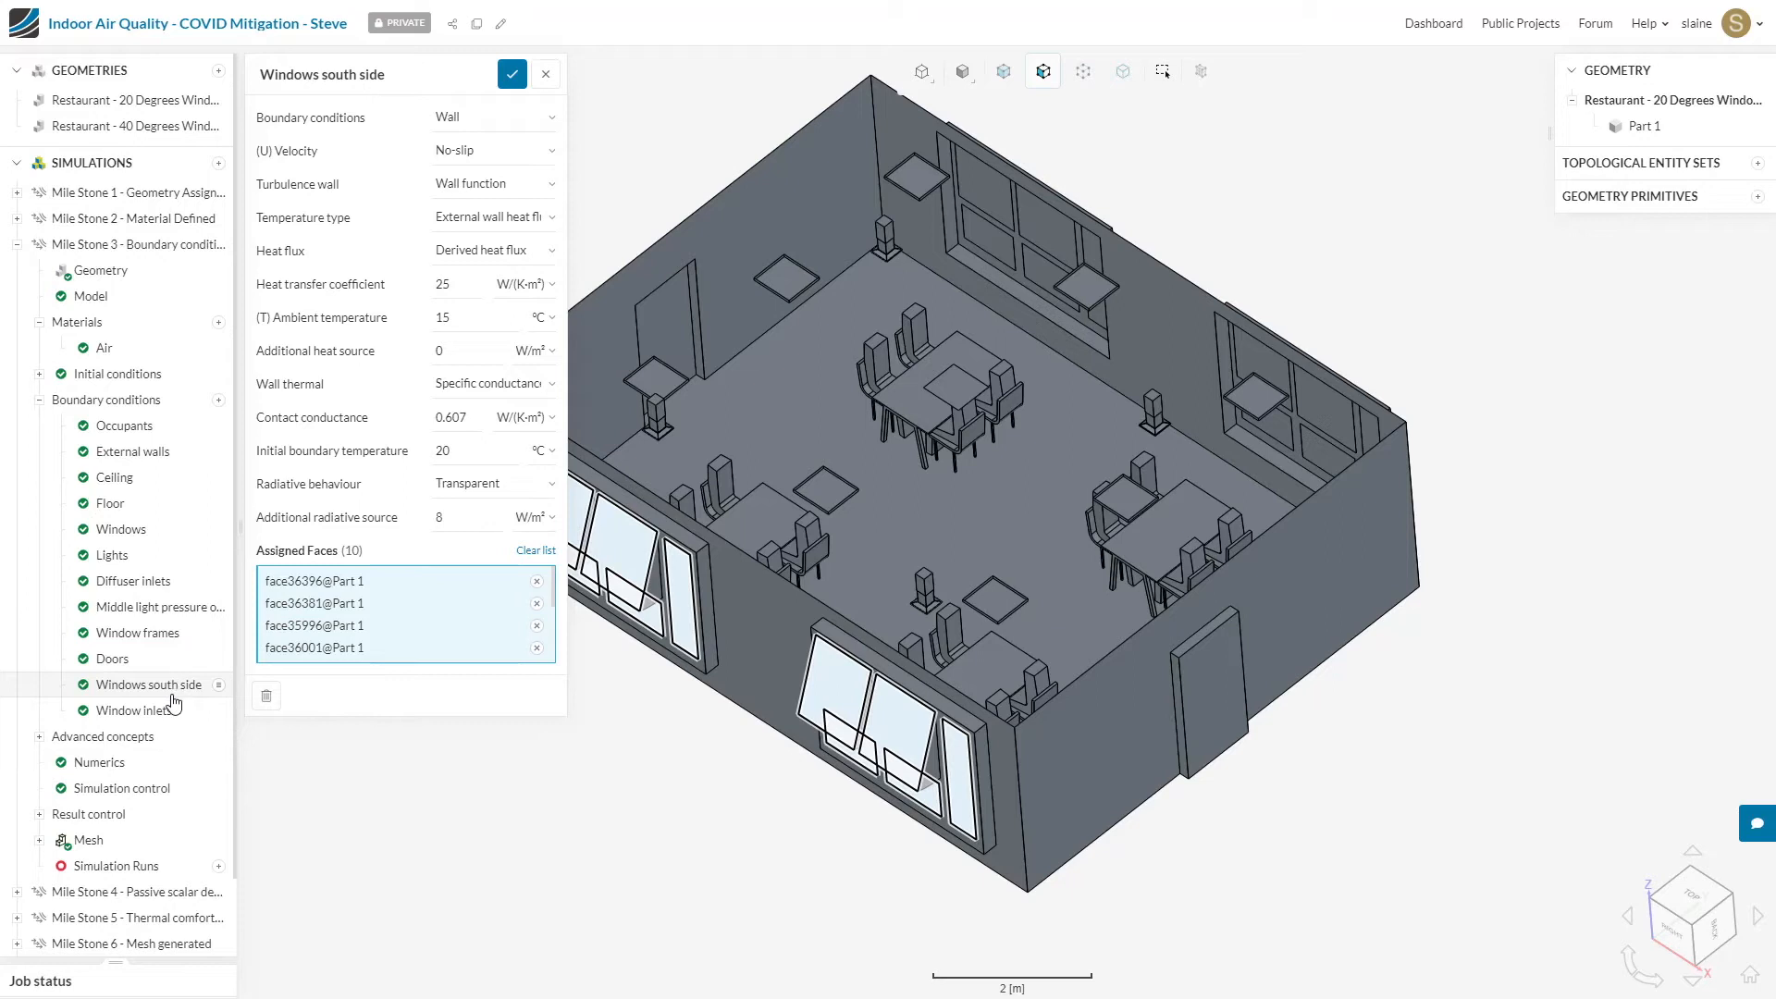
left_click(168, 710)
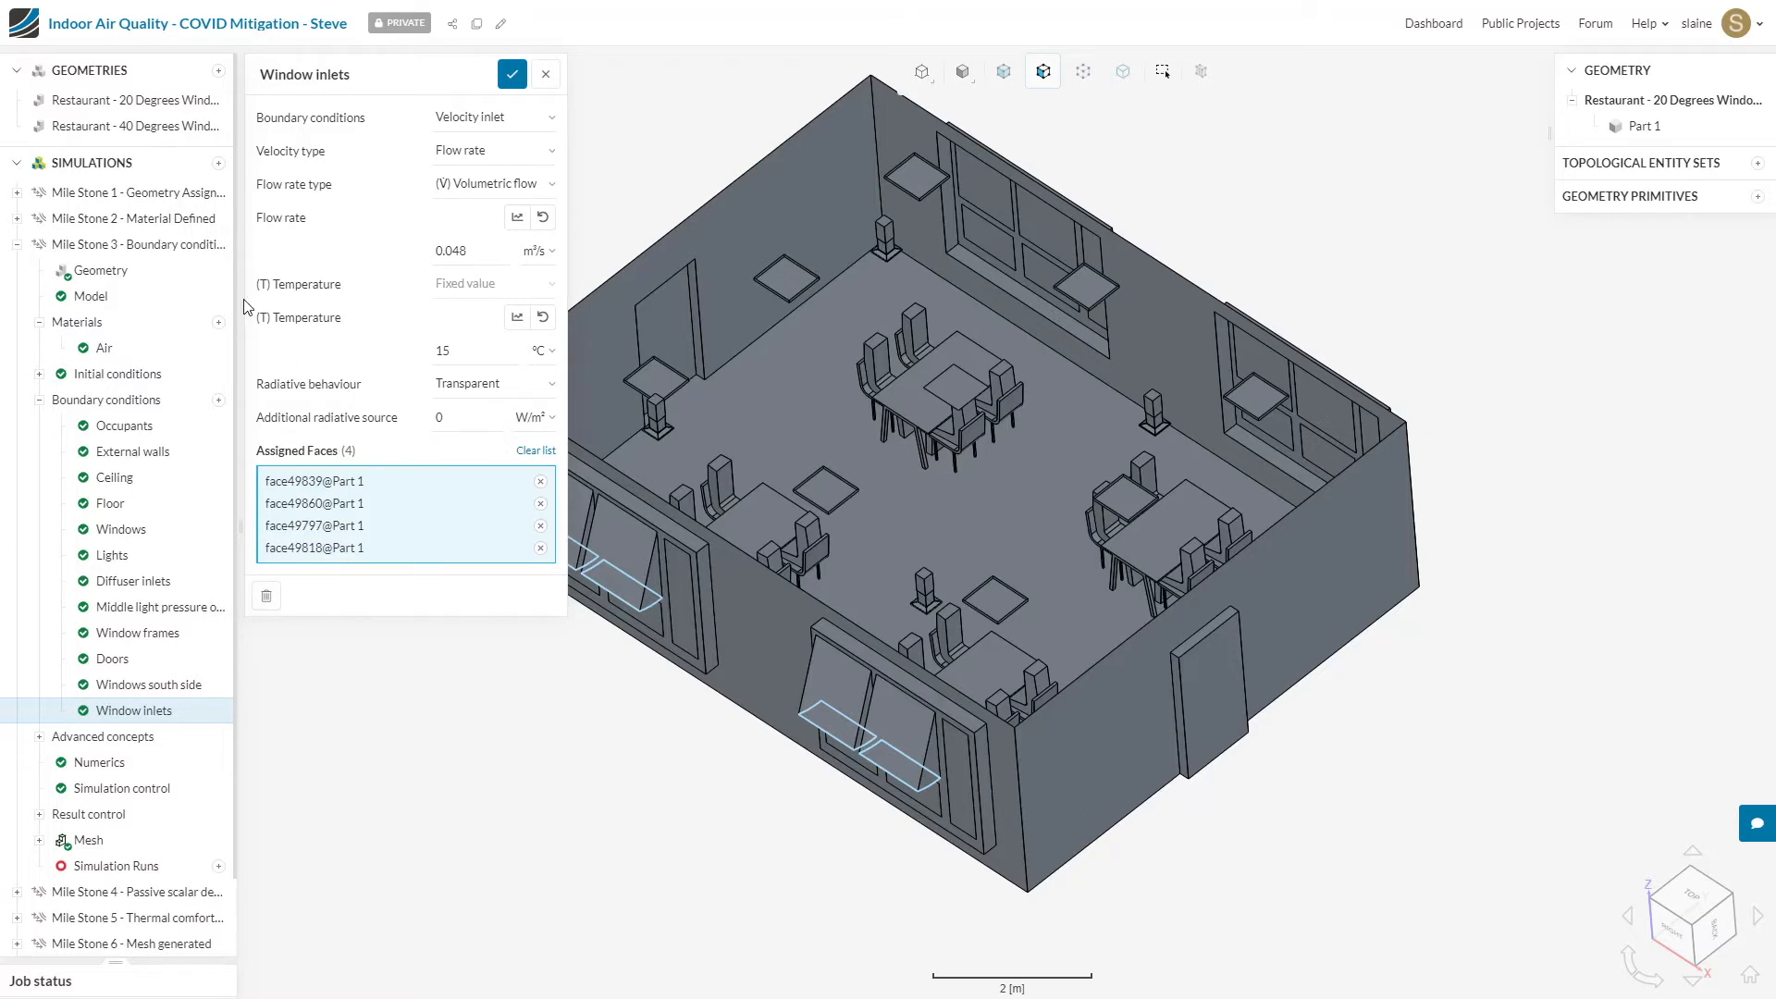
Step: Set the number of passive species to 1 in the Mile Stone 3 simulation settings and save
left_click(186, 252)
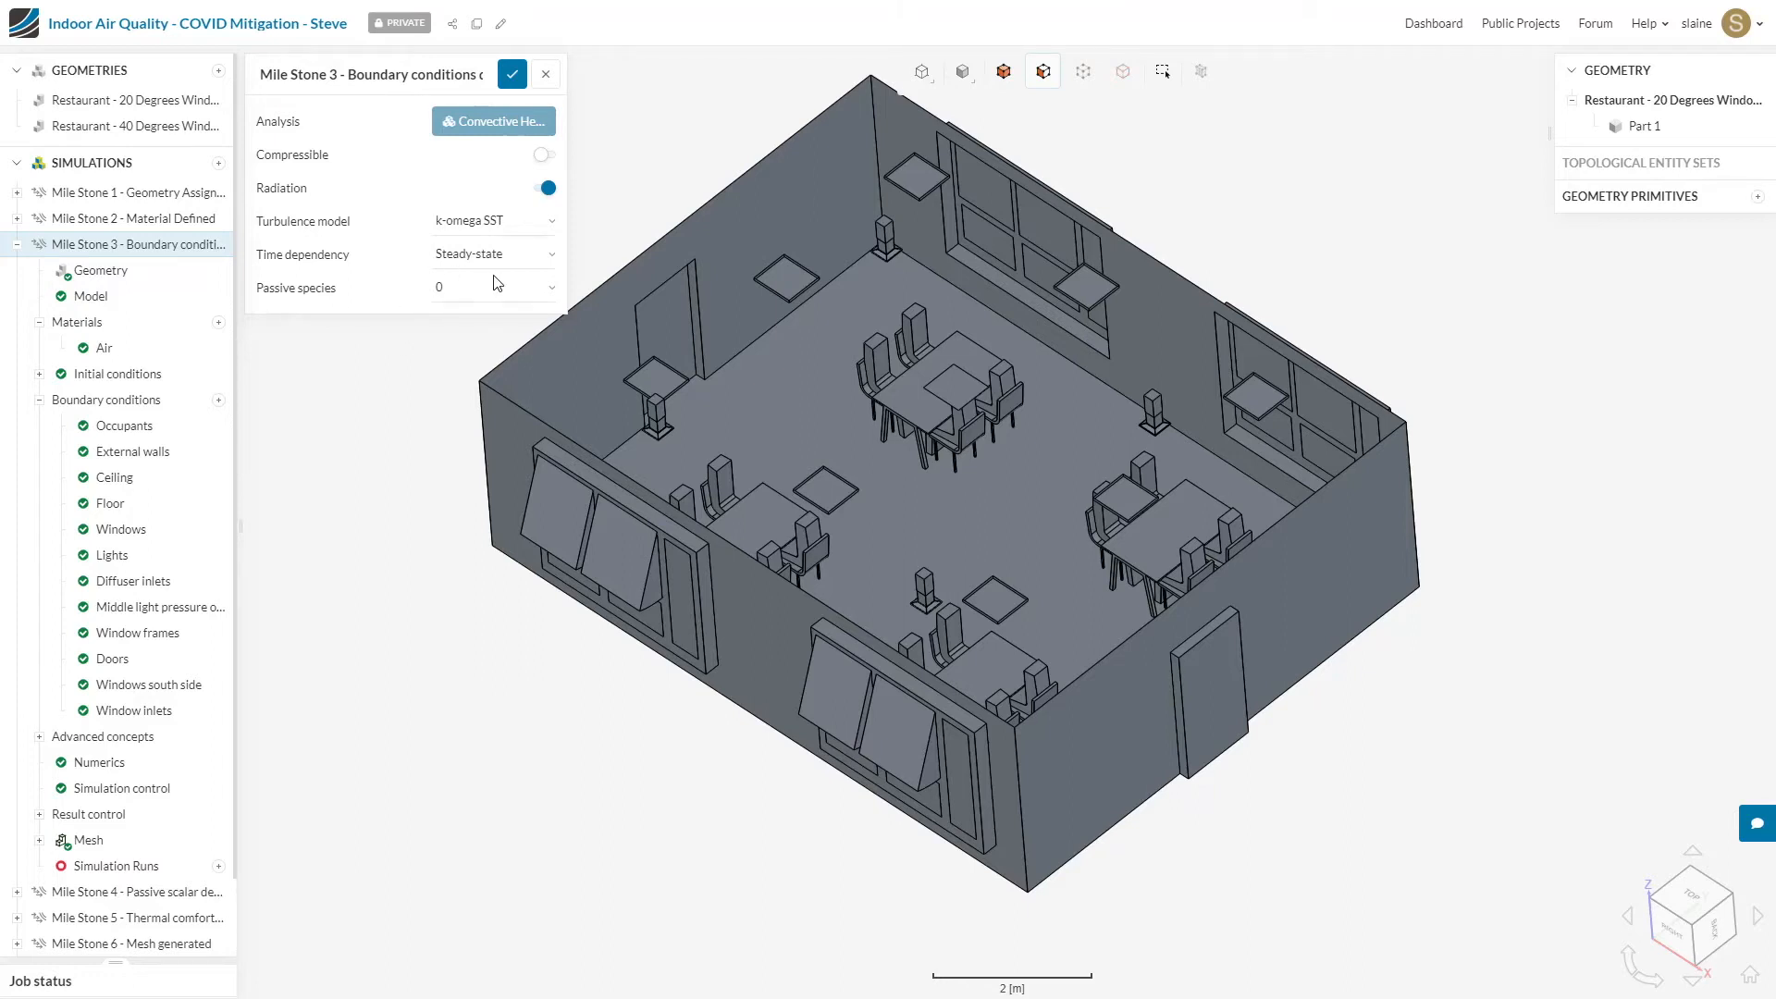
left_click(546, 304)
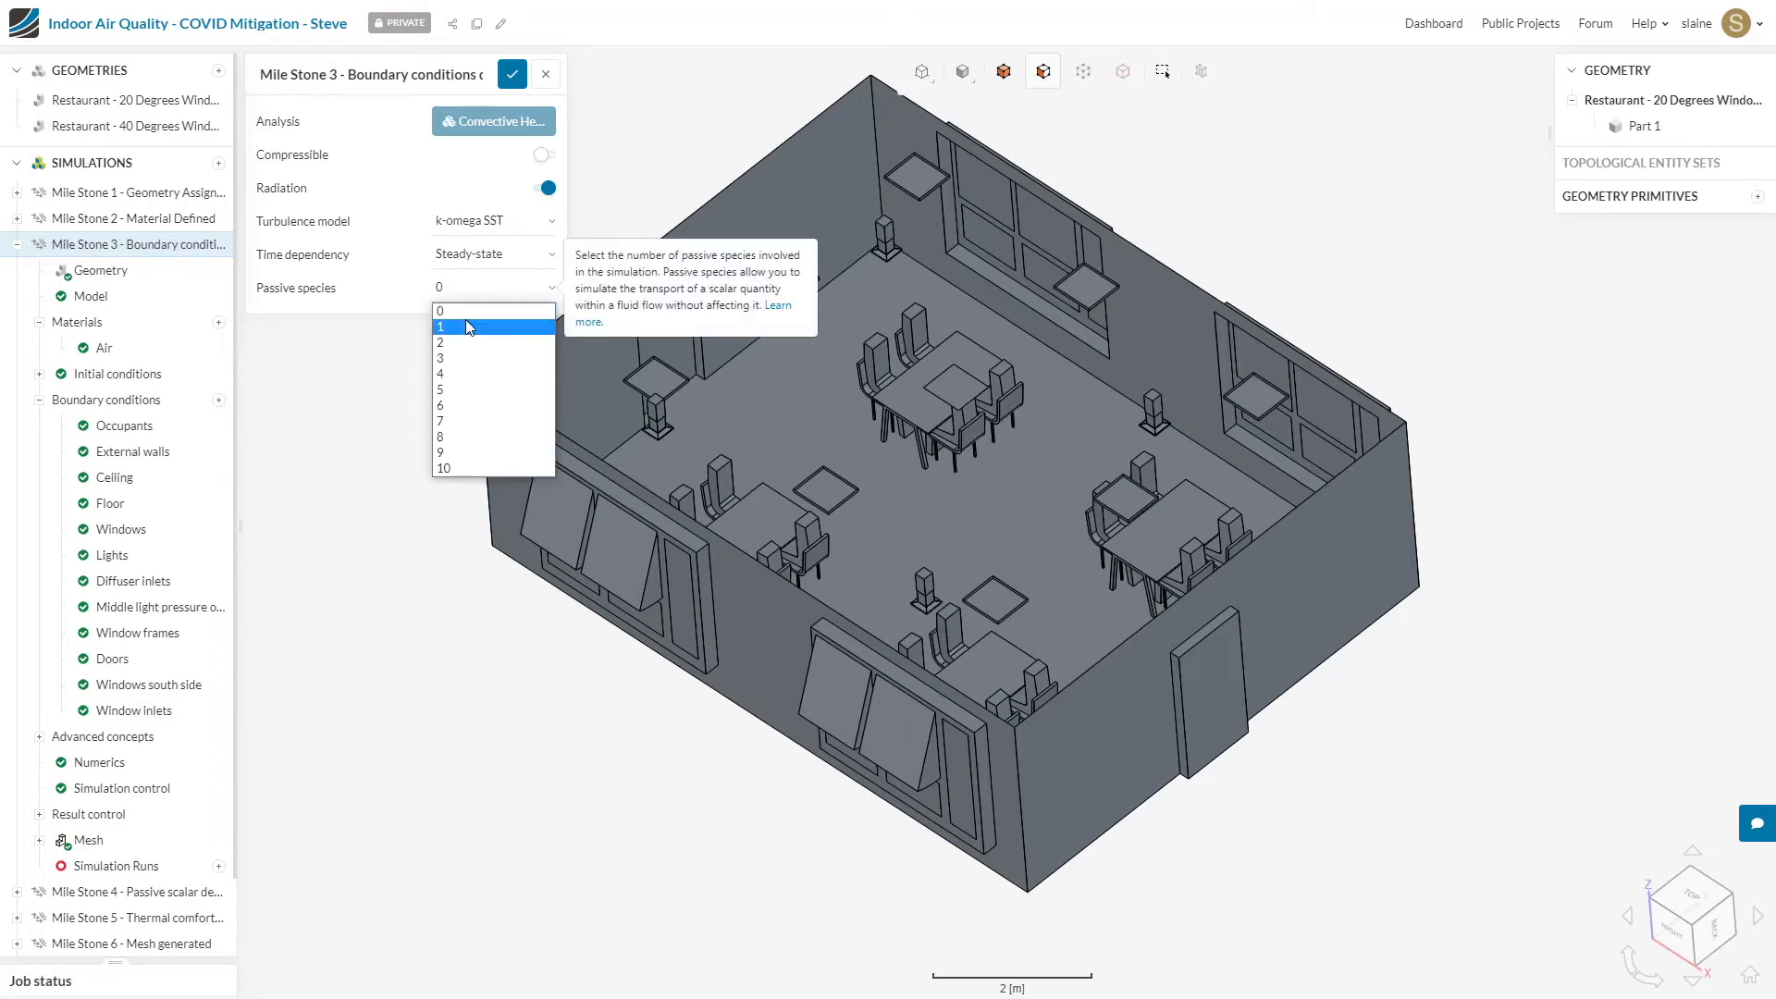
left_click(468, 325)
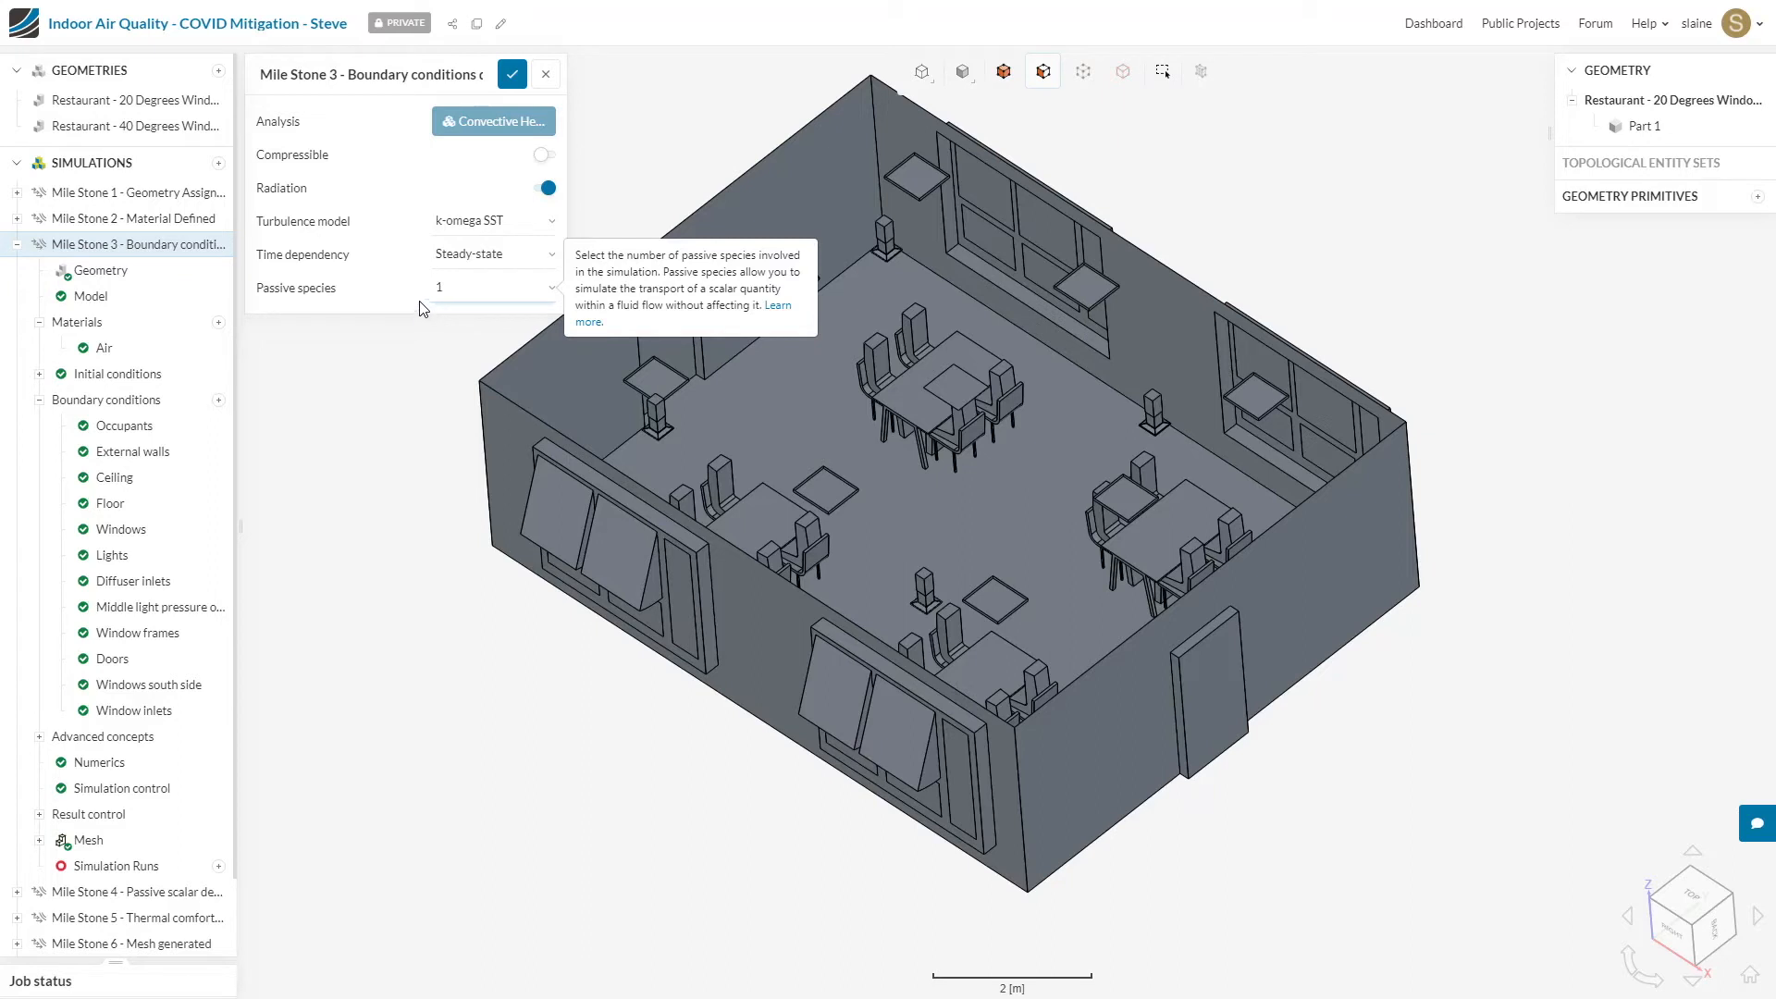
left_click(513, 76)
left_click(134, 244)
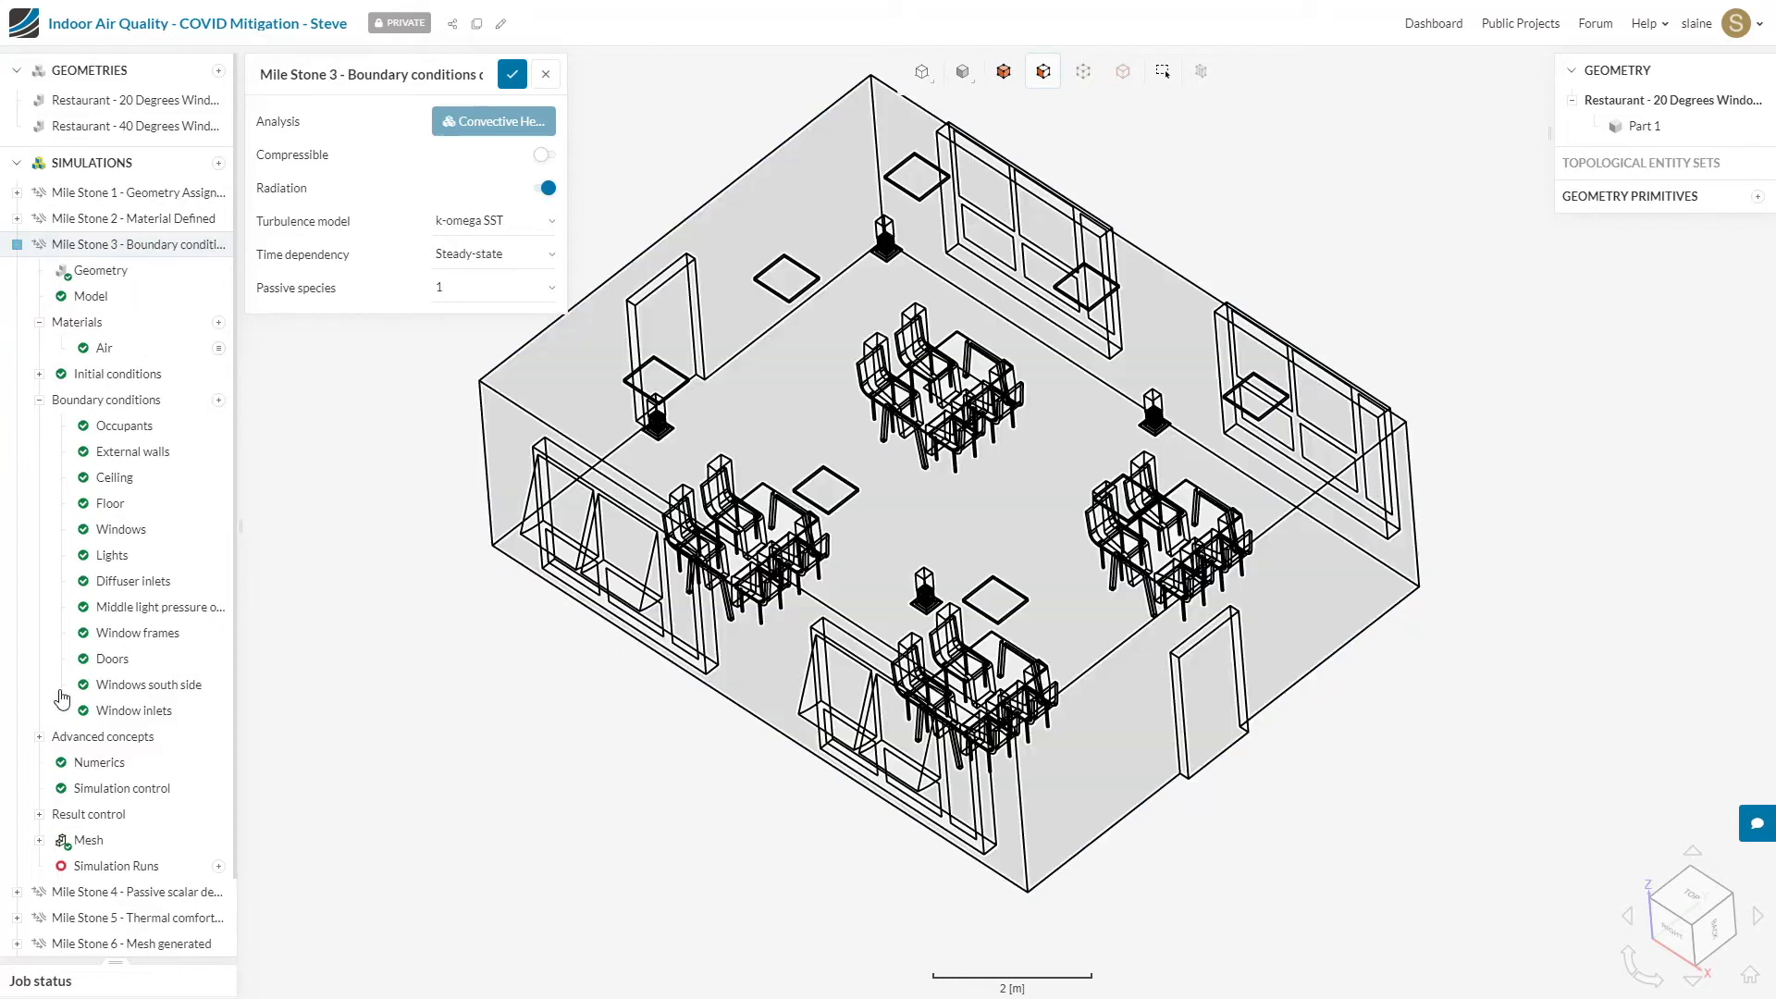
Step: Add a volumetric passive scalar source with a flux of 1 assigned to the Part 1 volume and save it
left_click(39, 738)
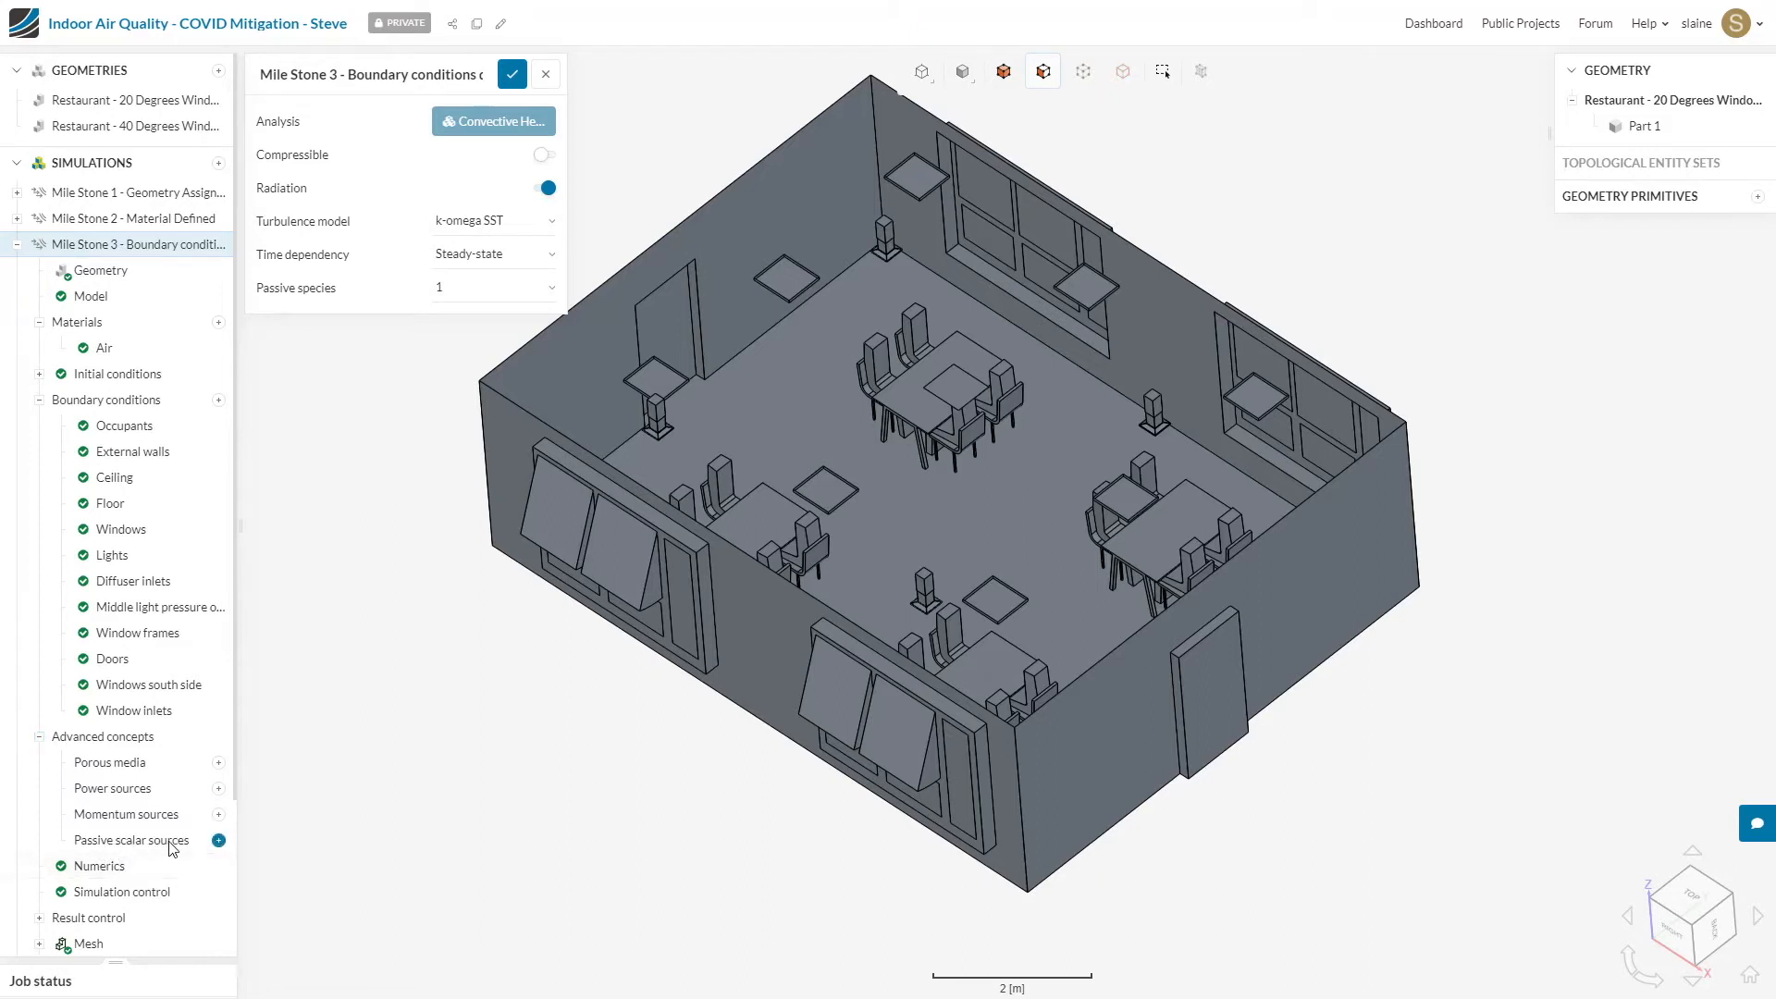
left_click(217, 843)
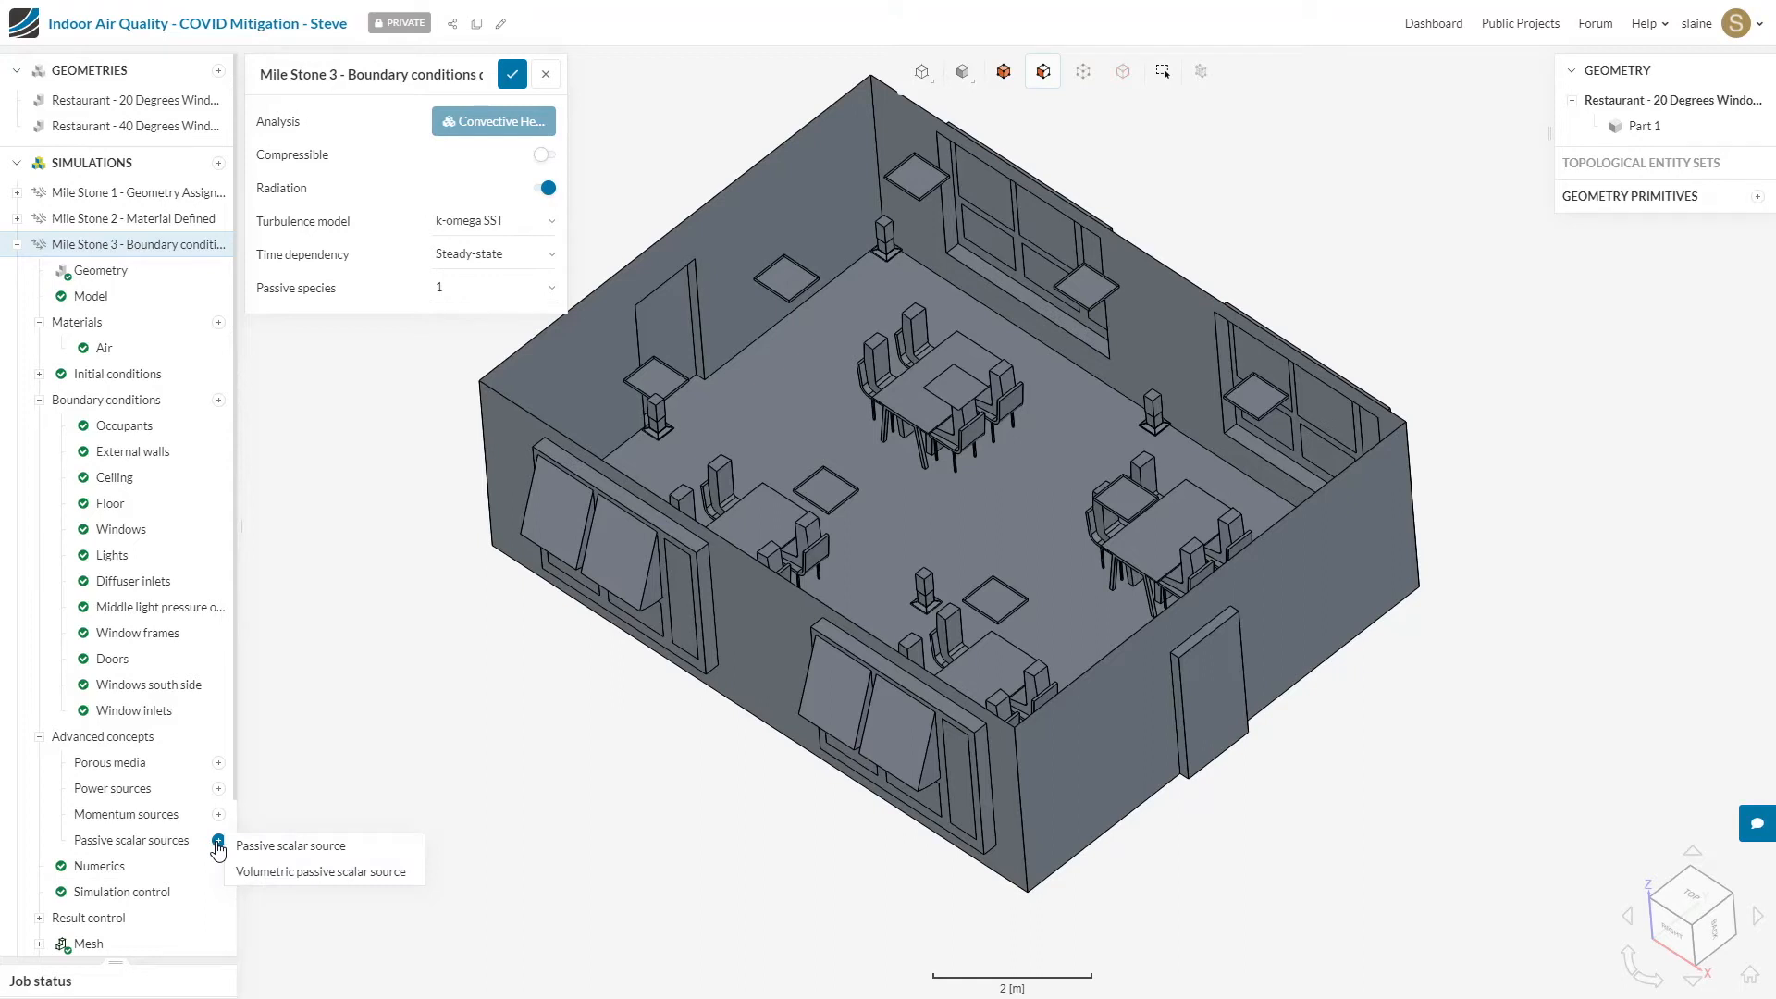
left_click(298, 873)
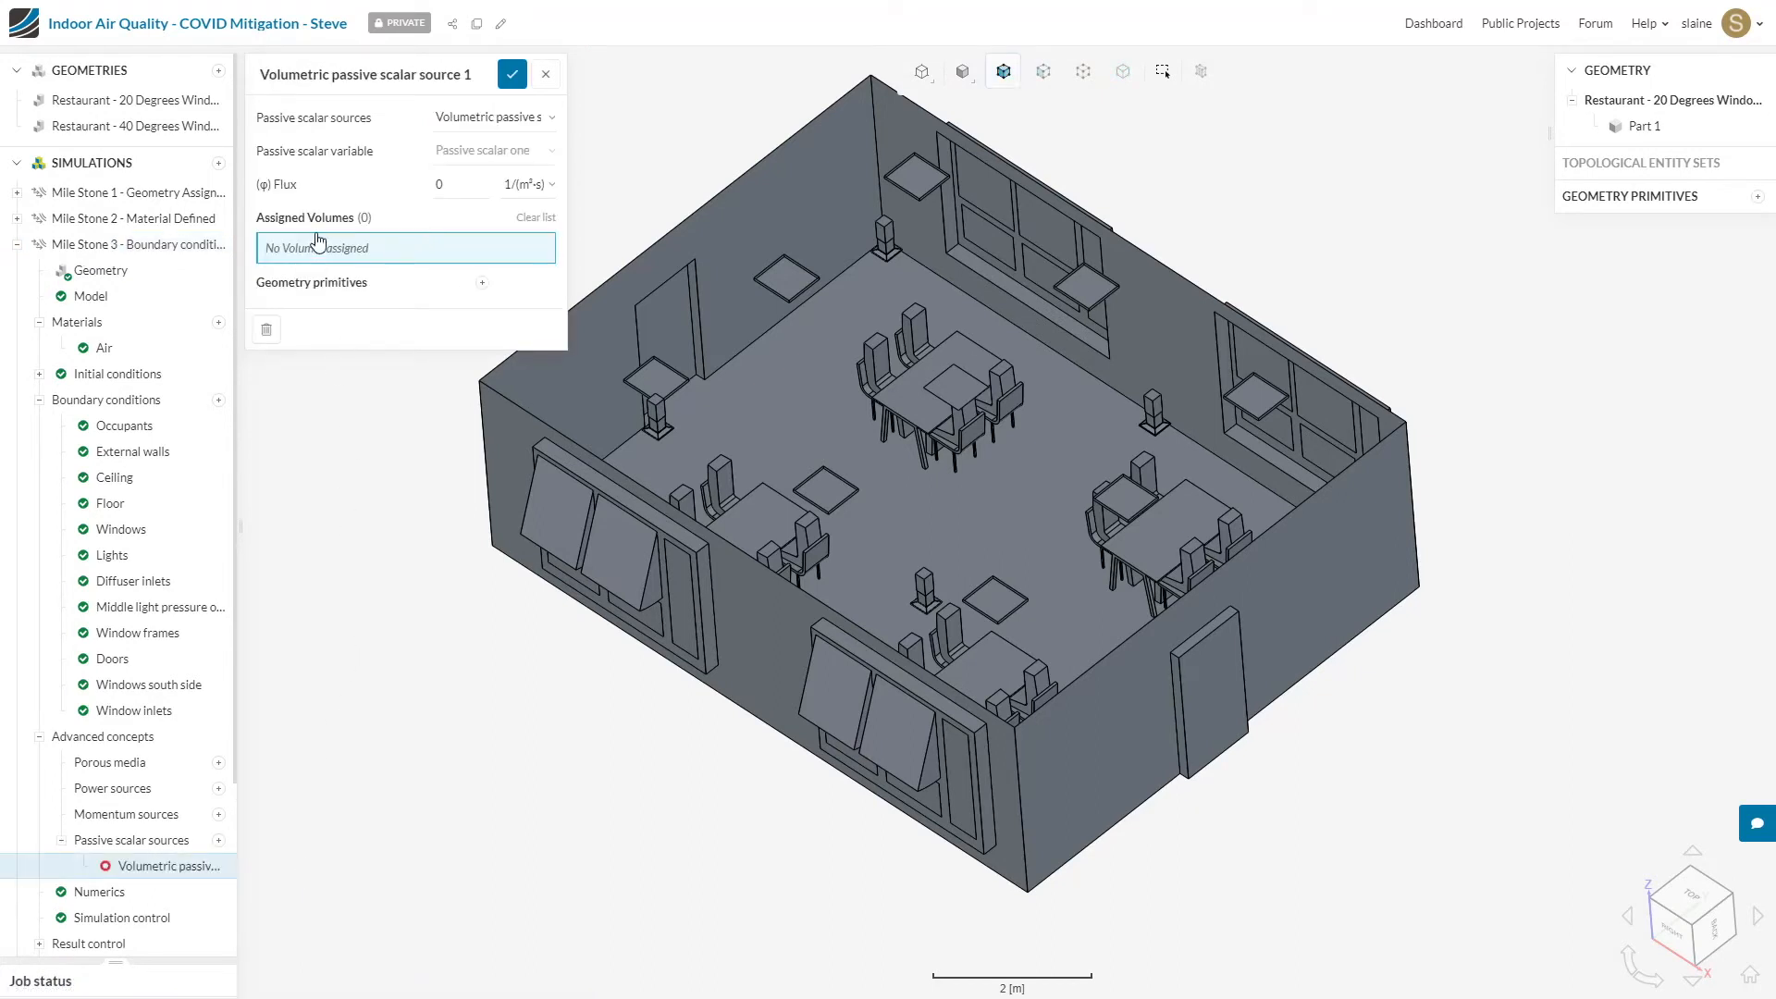
left_click(412, 255)
left_click(1633, 126)
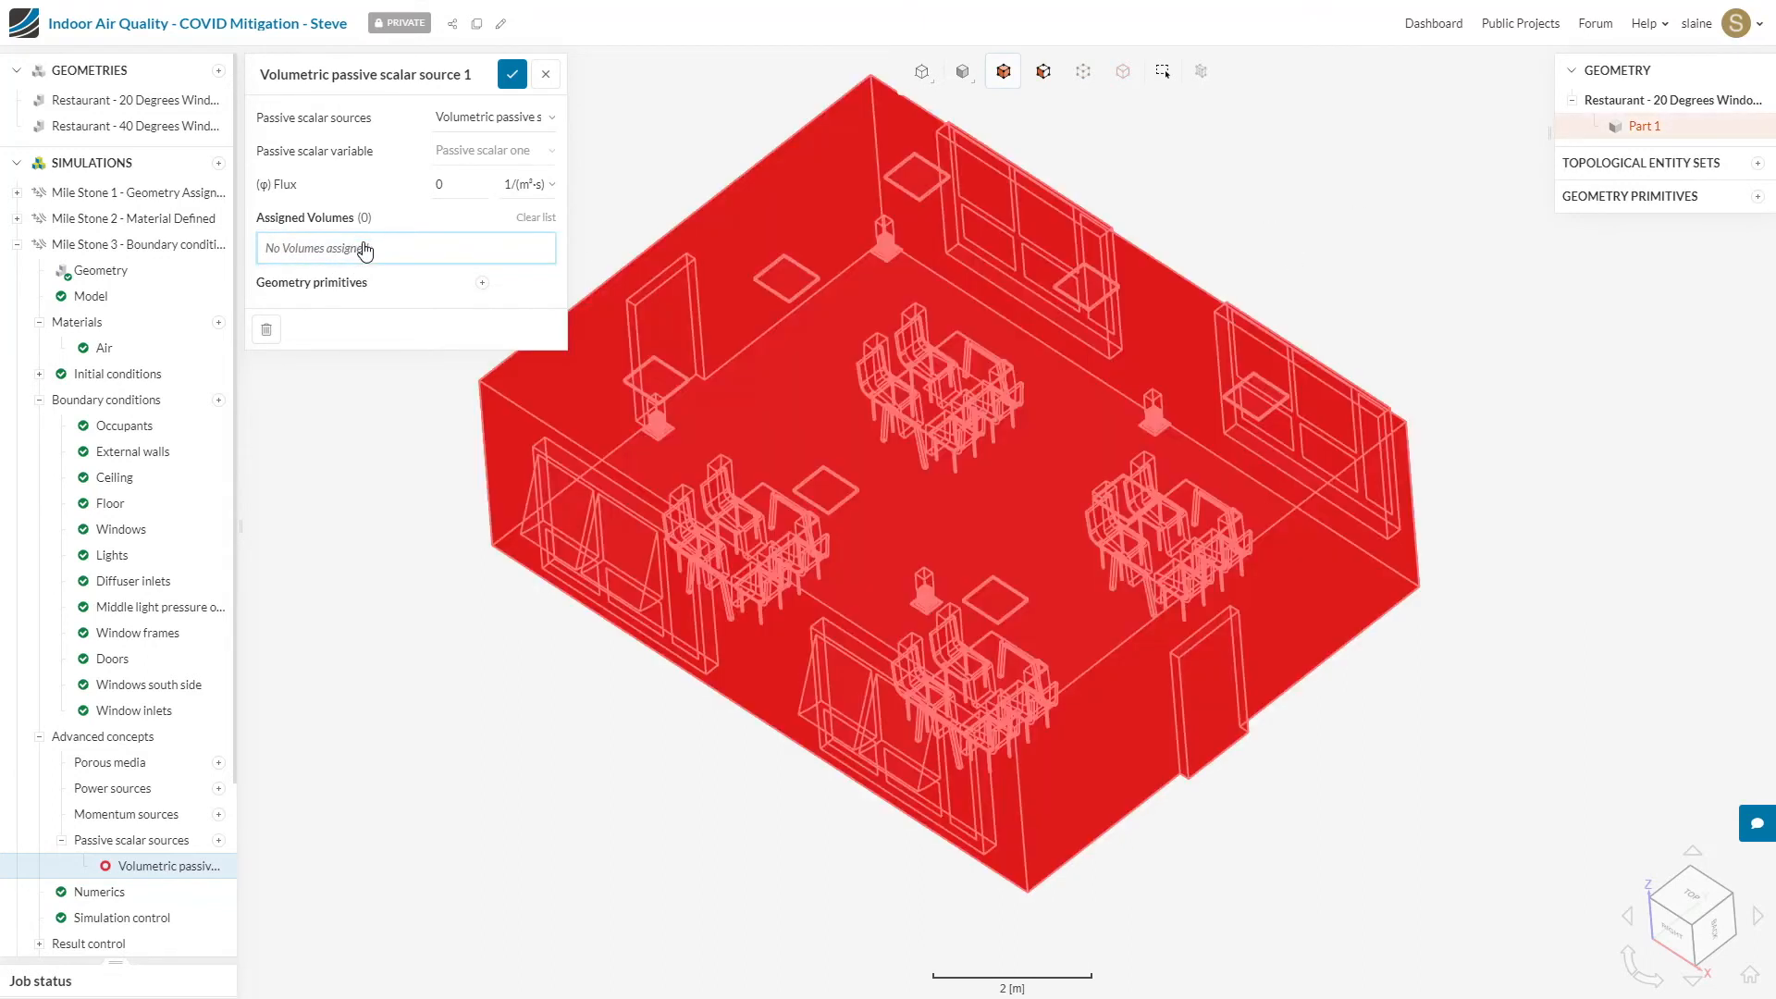
left_click(368, 247)
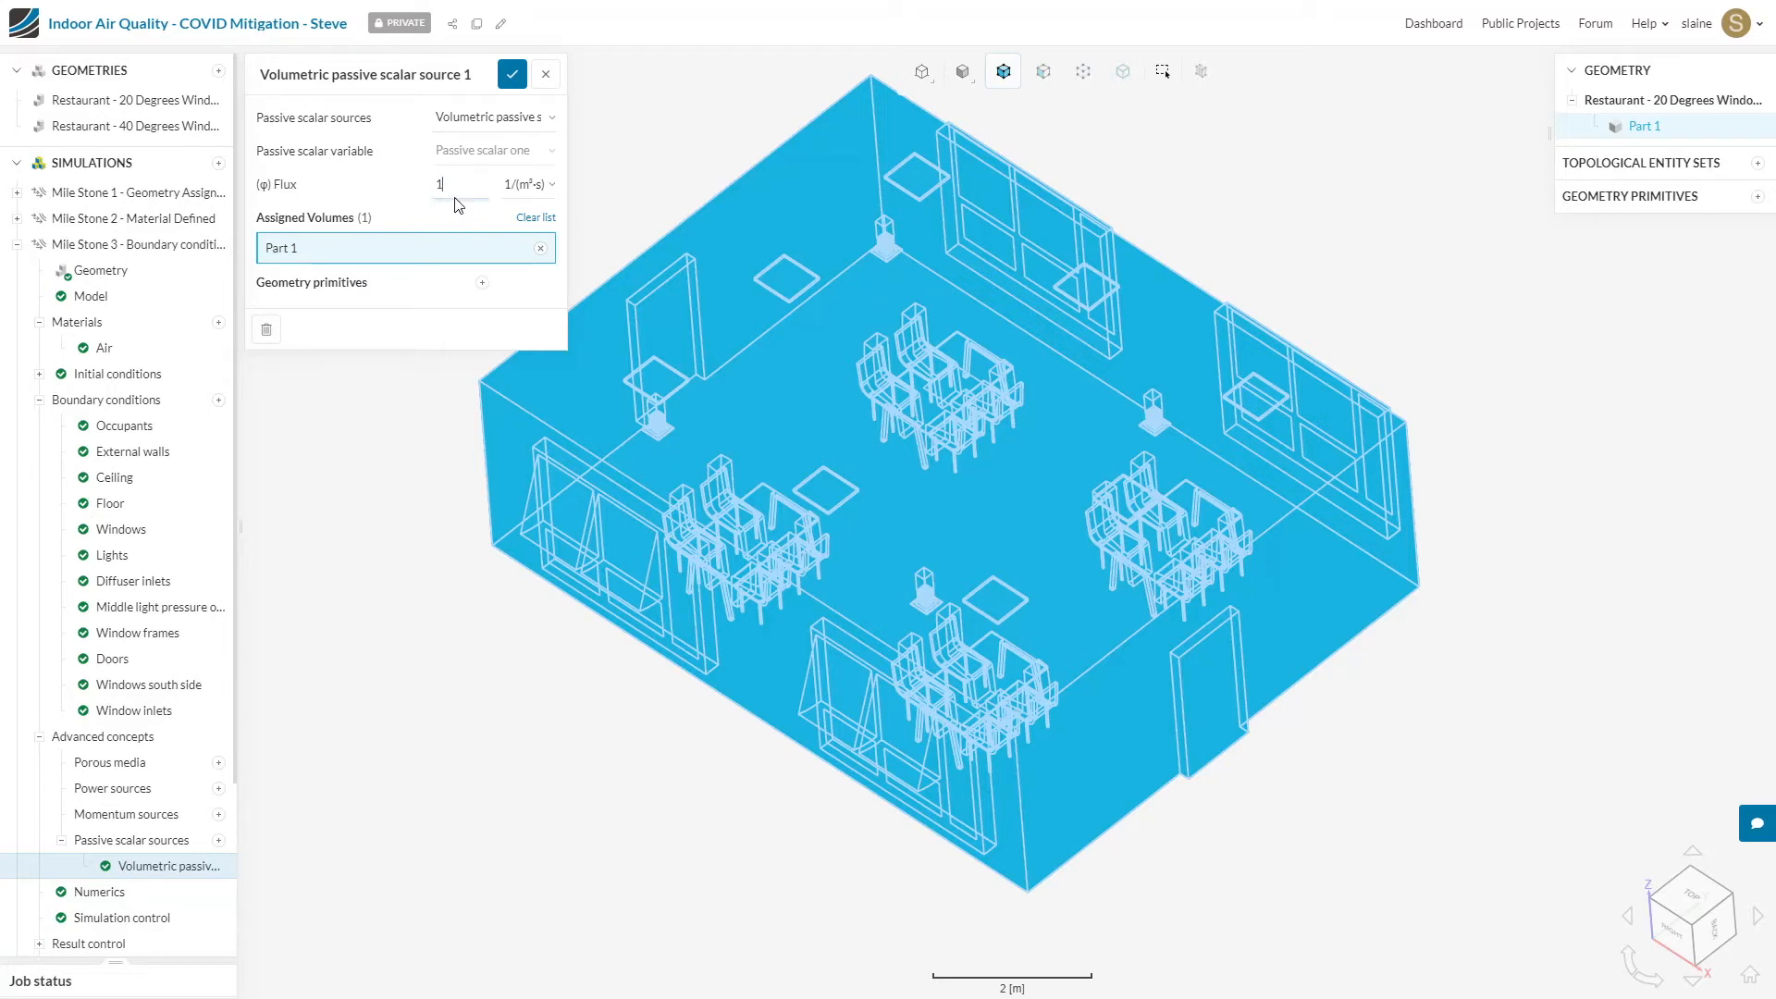
left_click(512, 75)
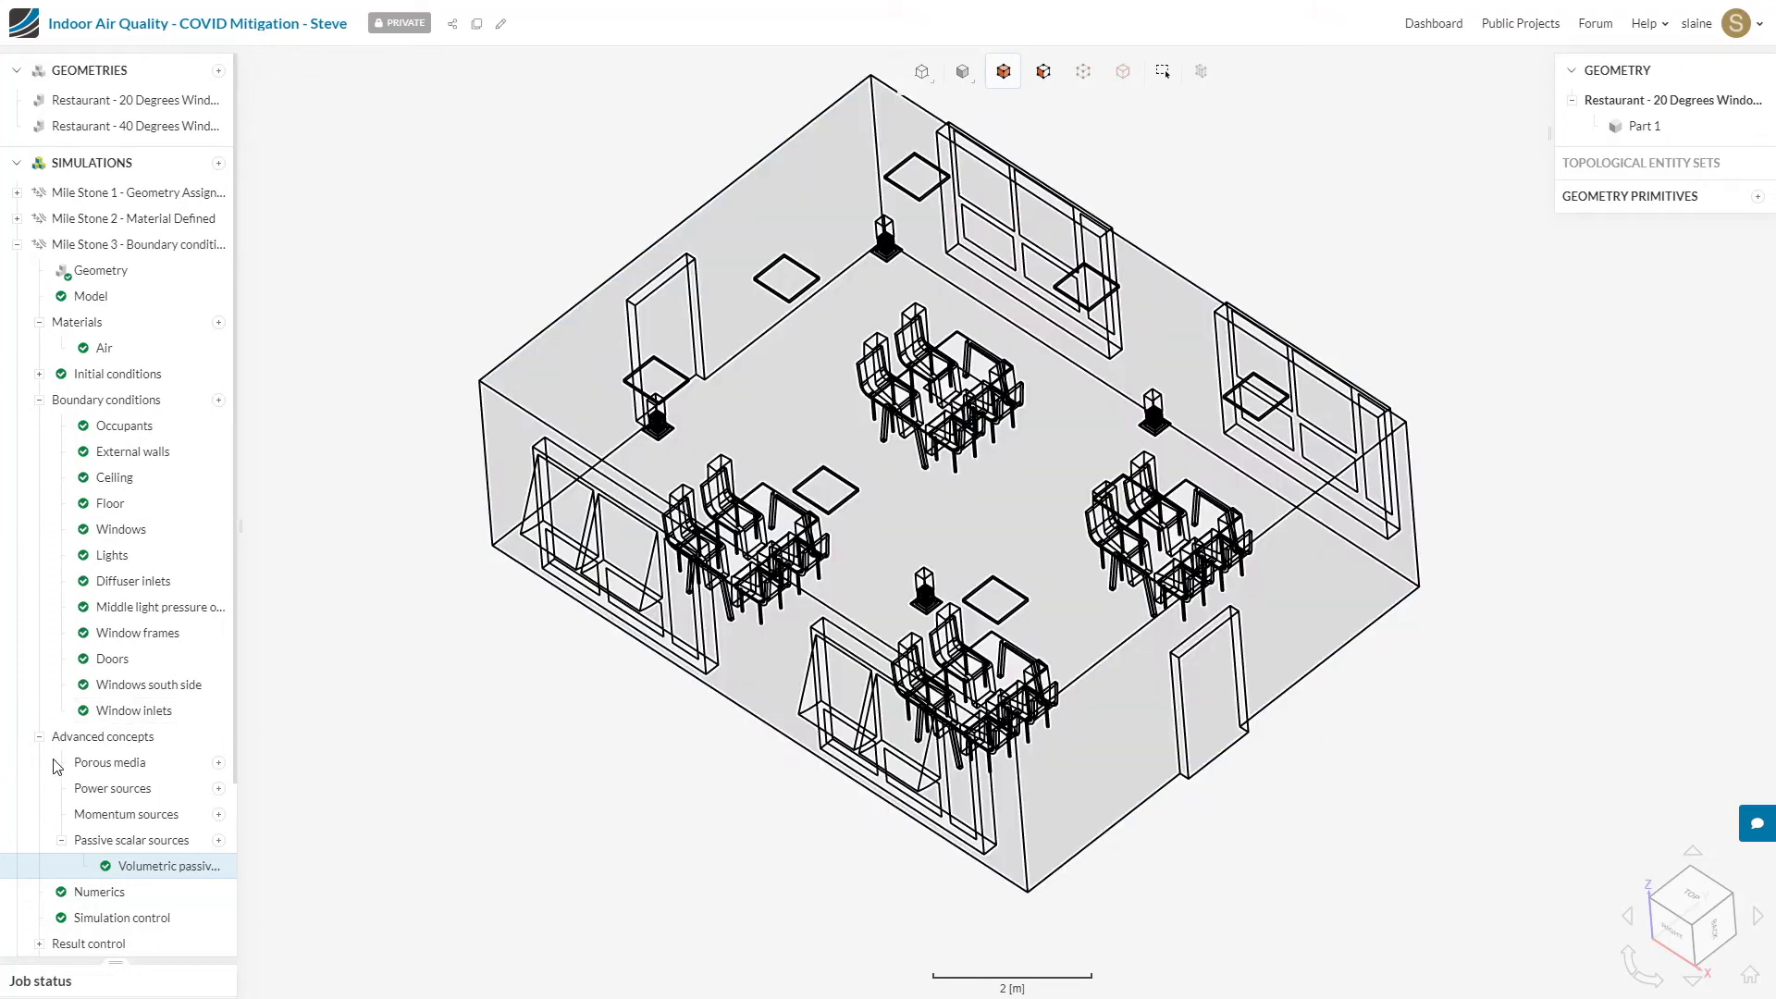
Step: Add an area average surface data result on the middle ceiling light panel face, name it Outlet average and save it
scroll(166, 754, "down", 3)
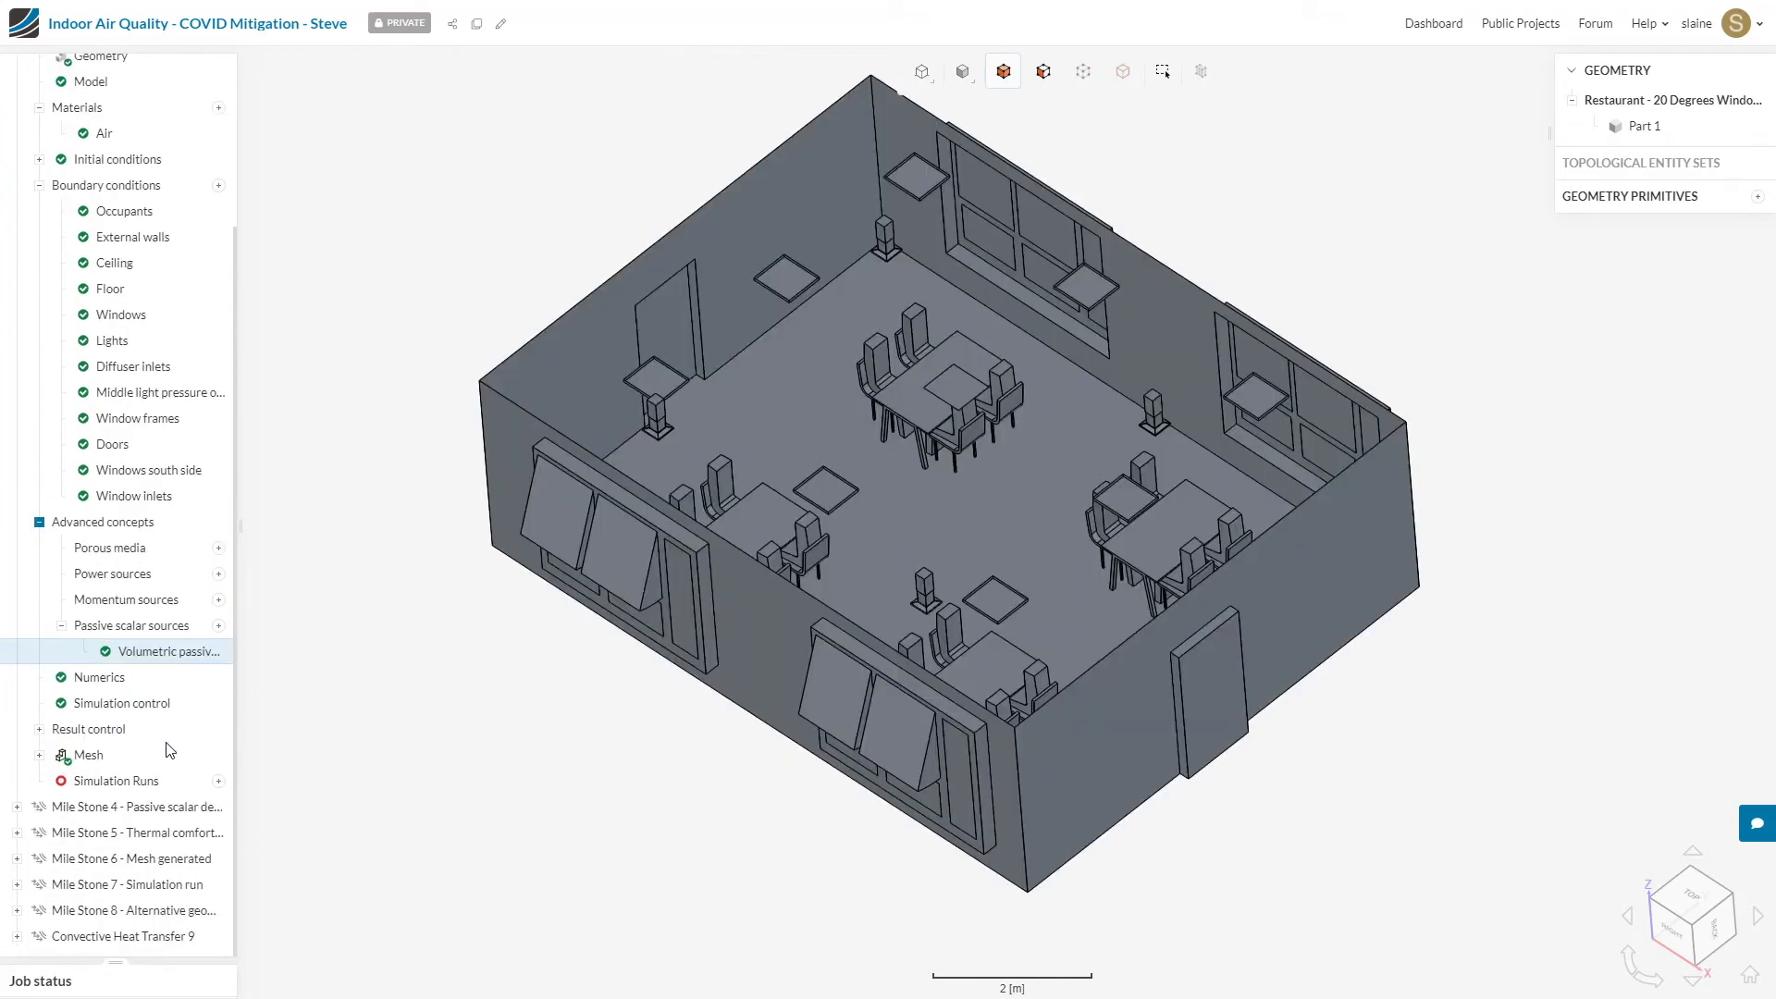
left_click(40, 730)
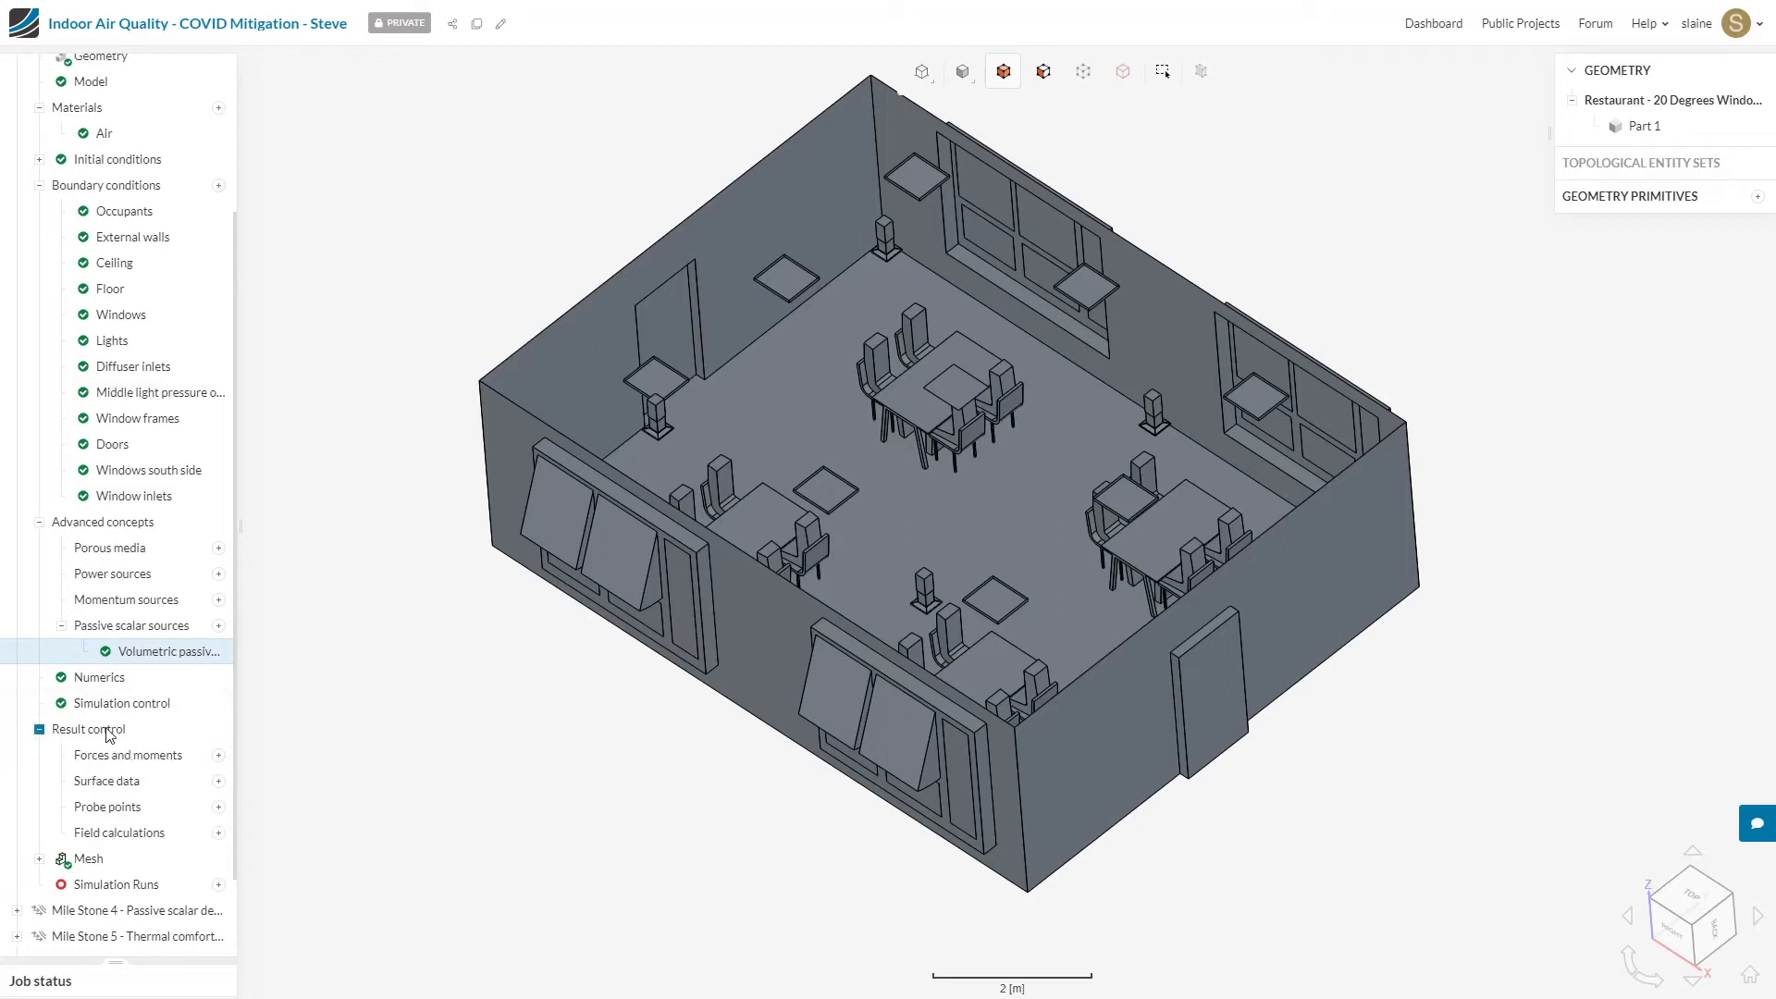
left_click(217, 783)
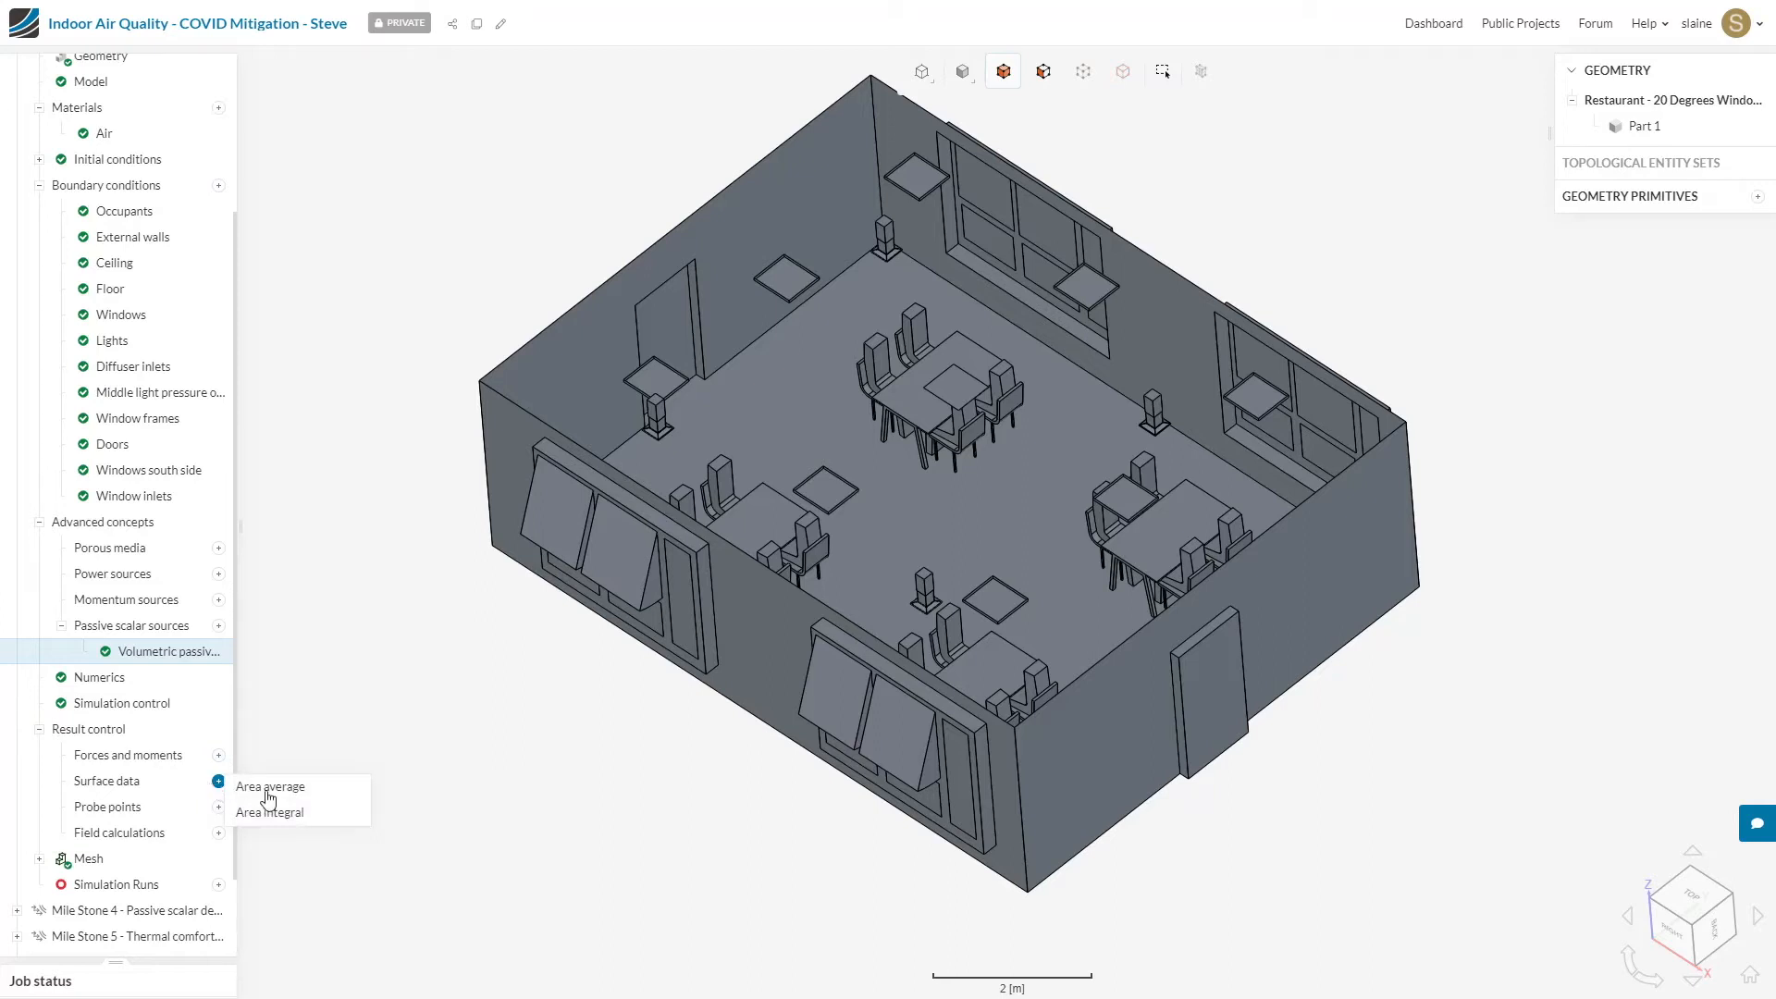
left_click(315, 788)
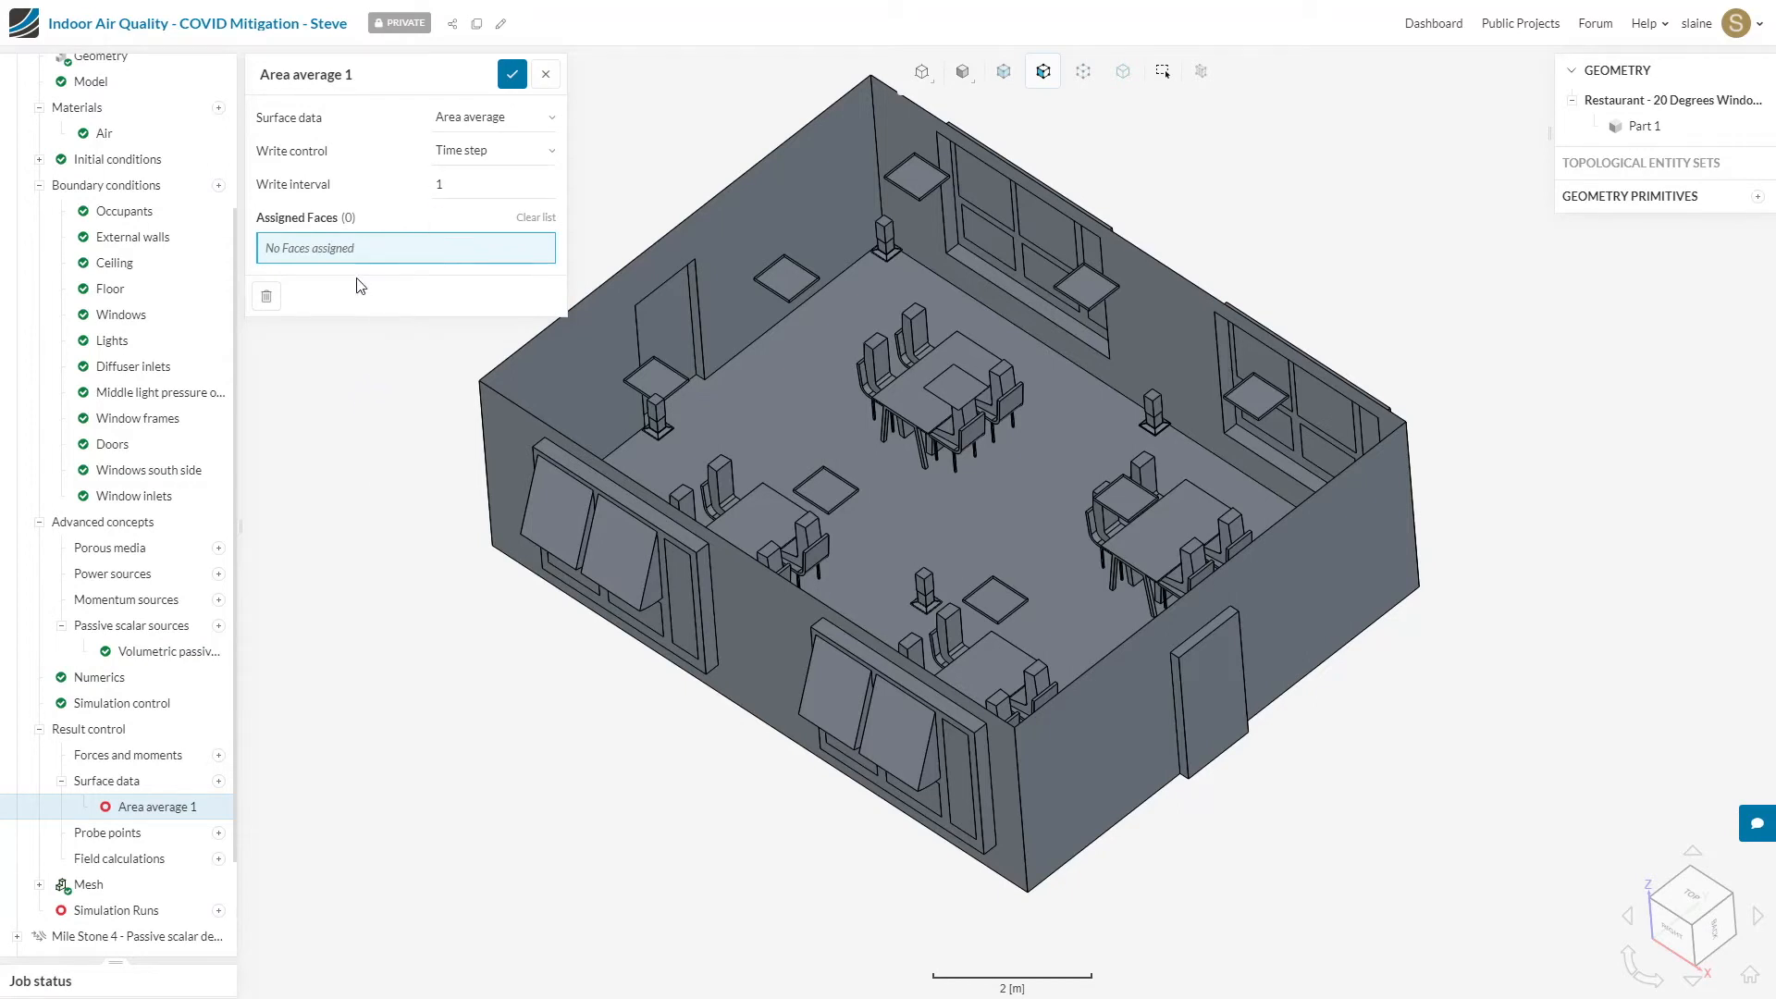
left_click(956, 386)
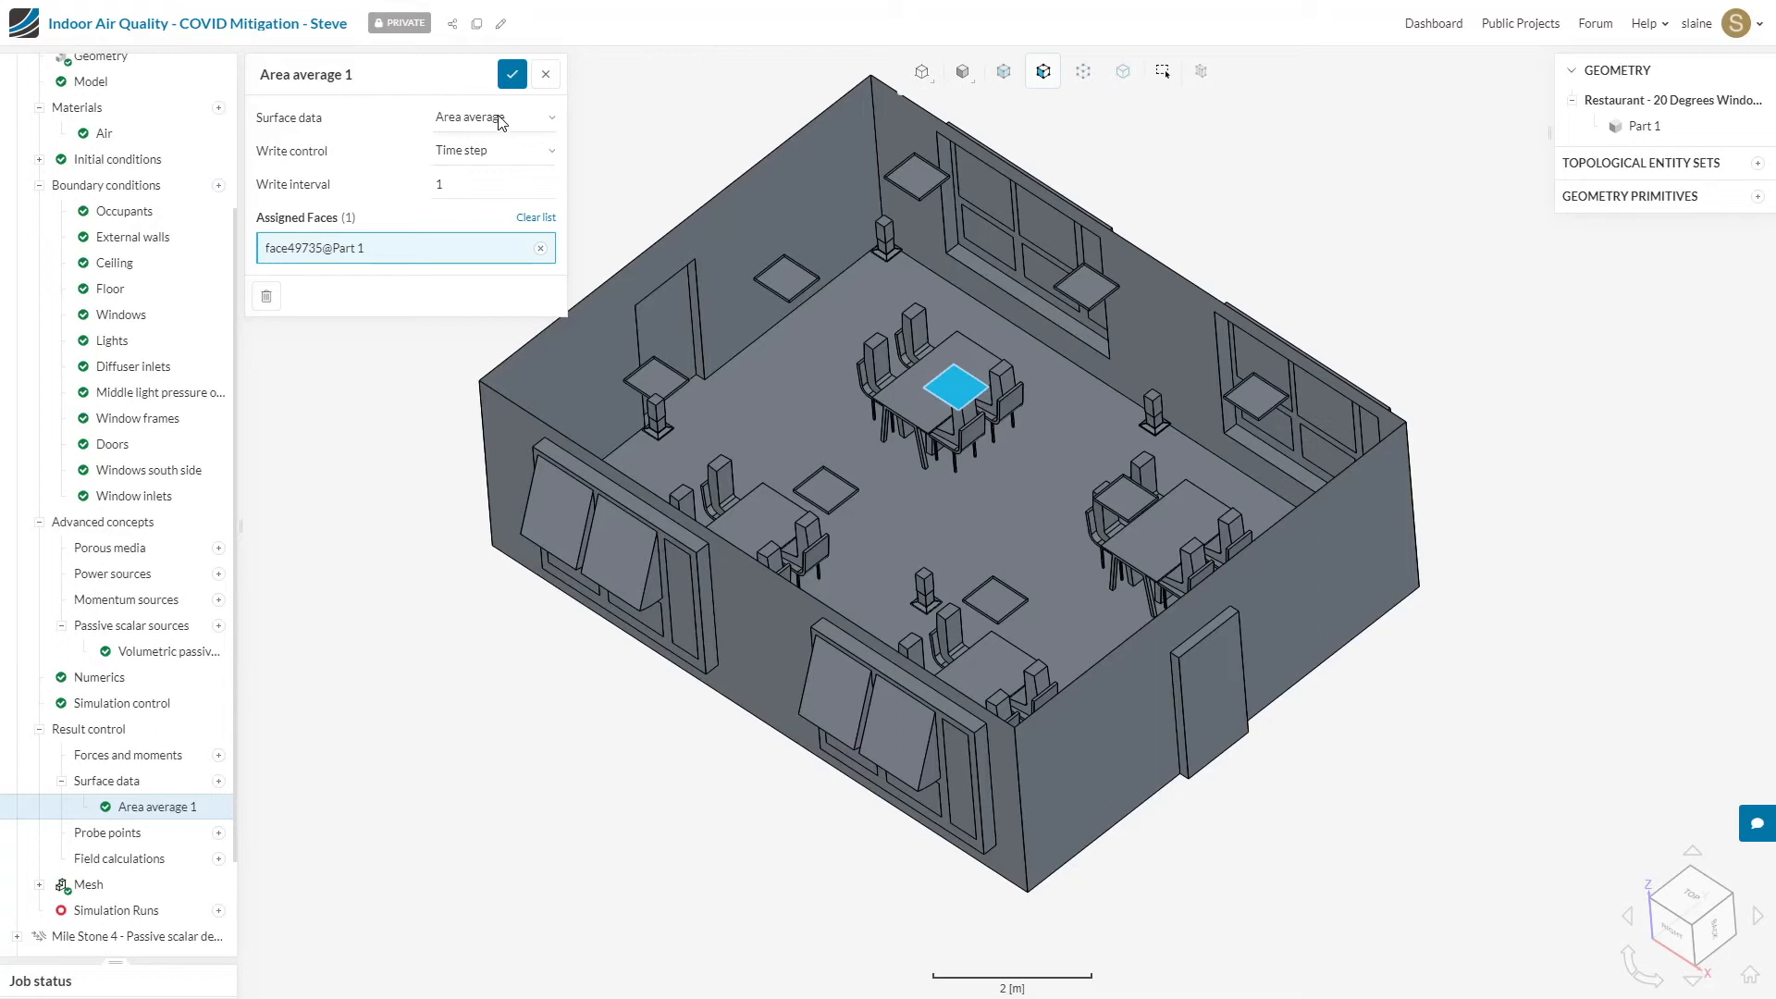
left_click(385, 79)
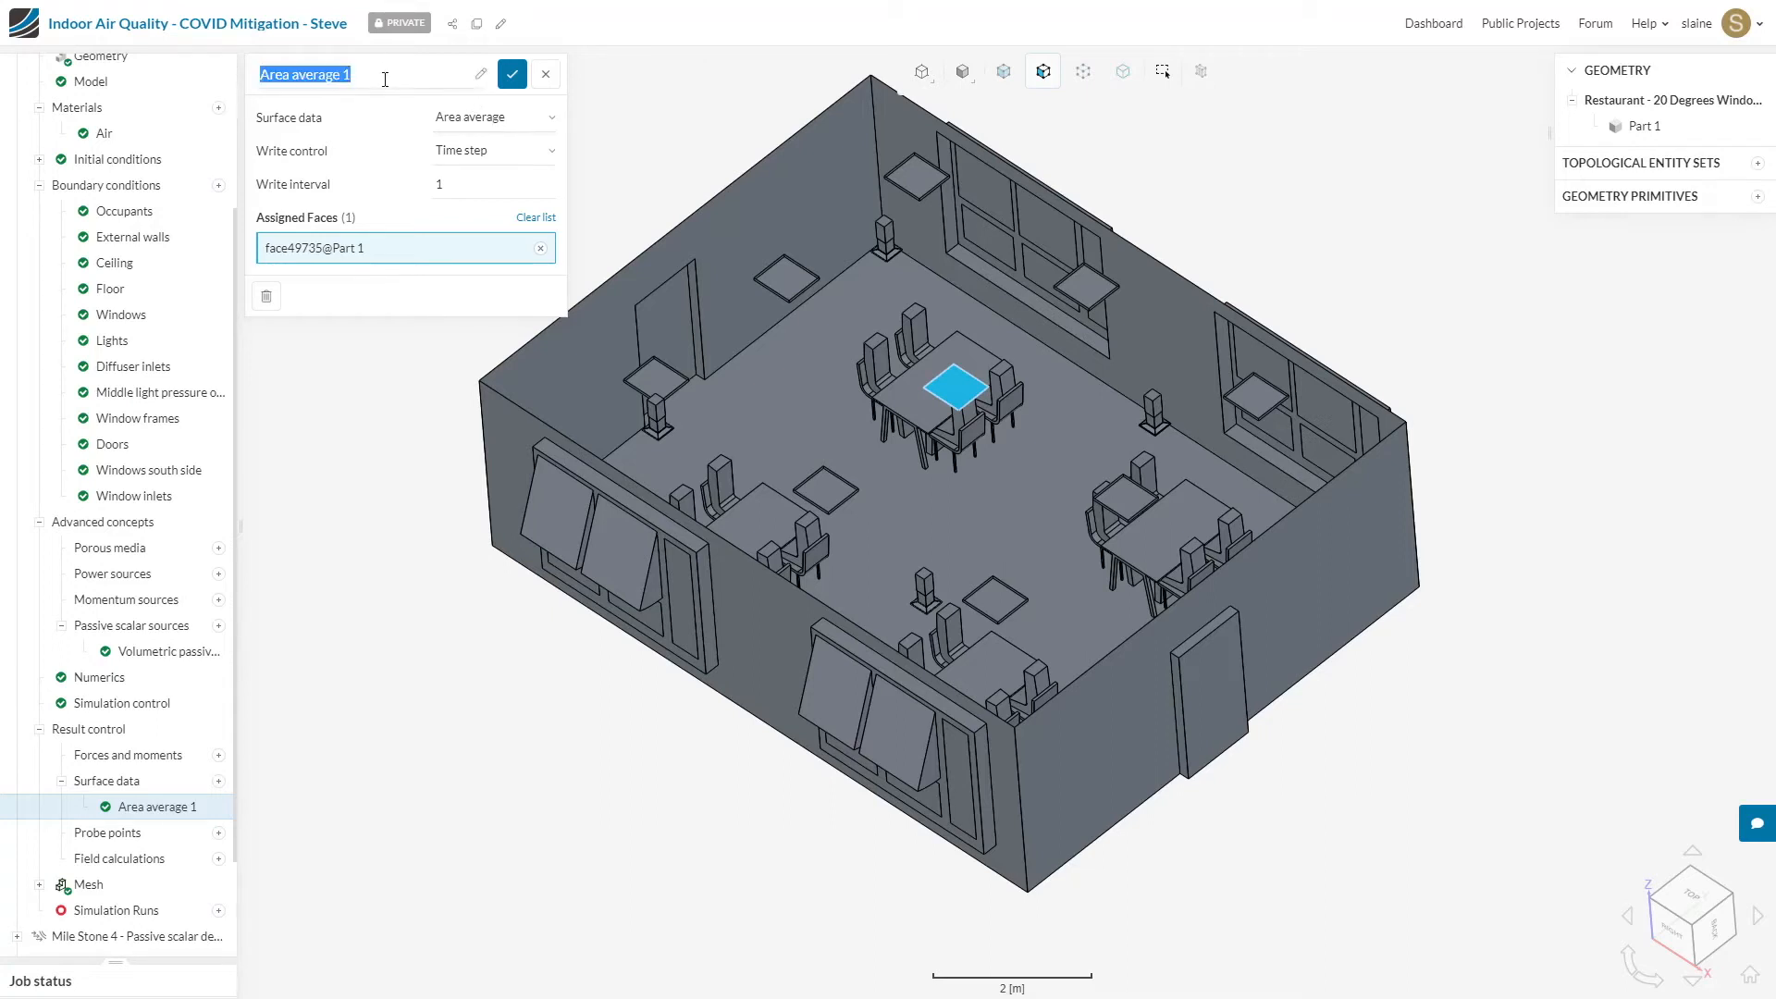
type("Out")
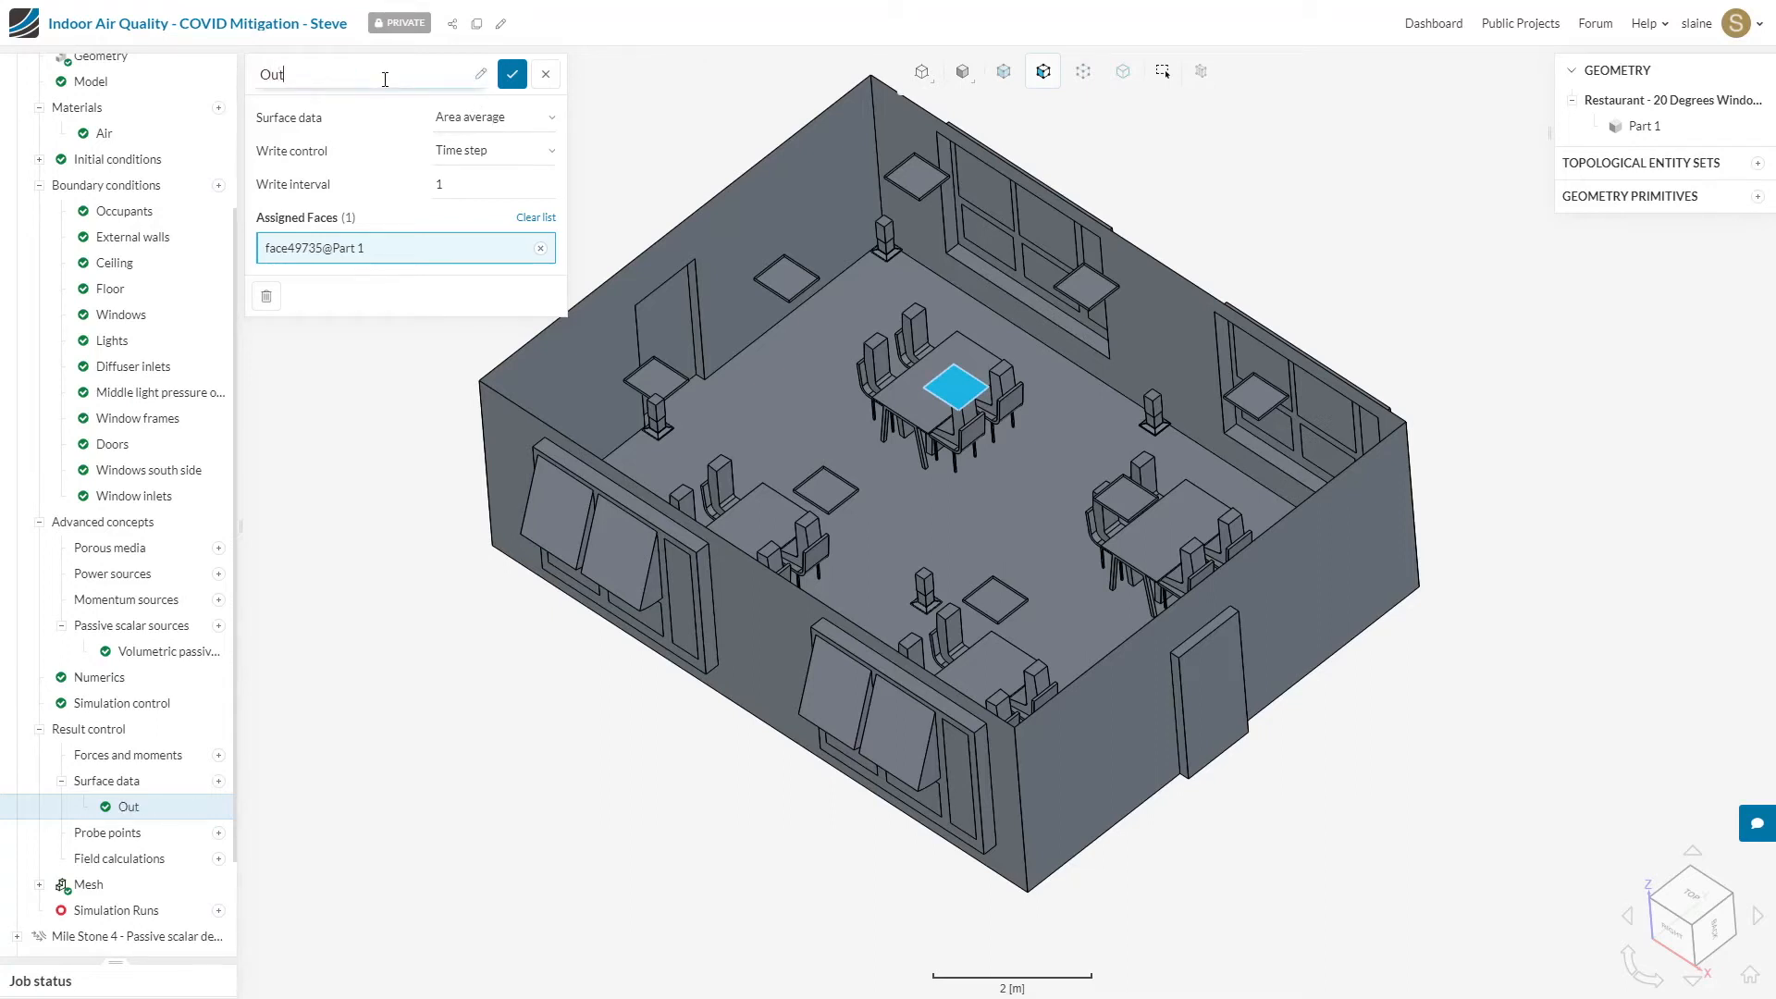
type("let average")
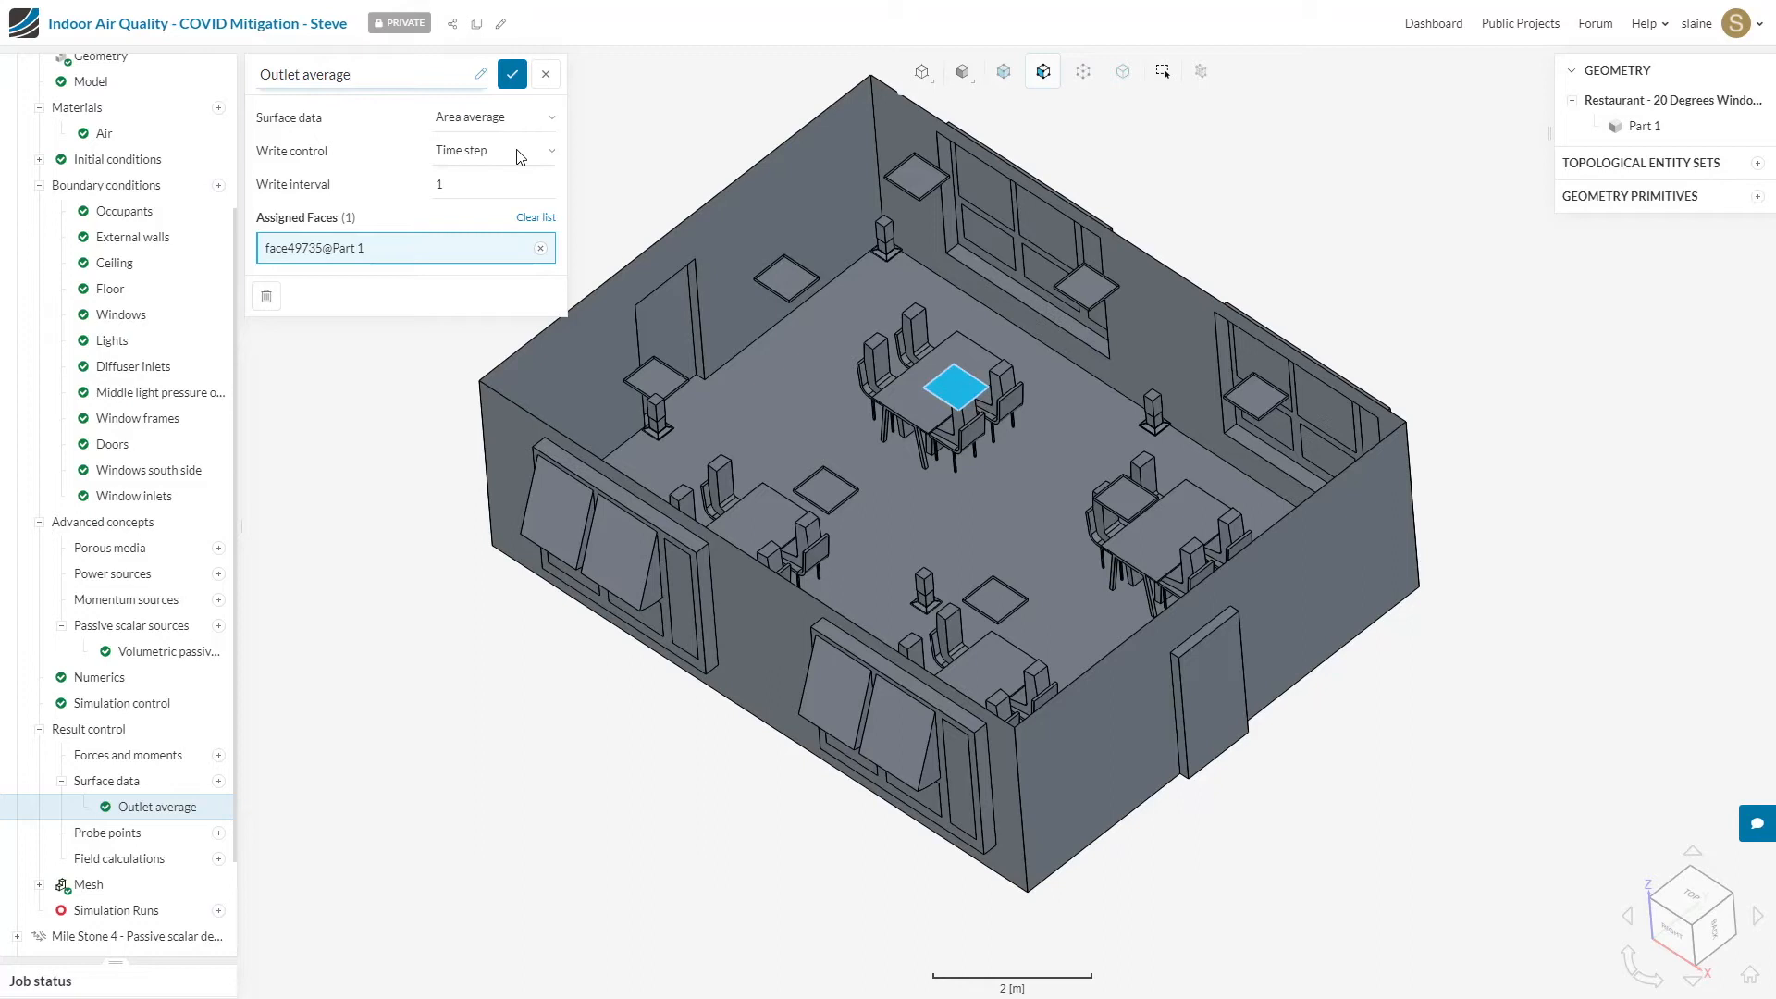
left_click(514, 76)
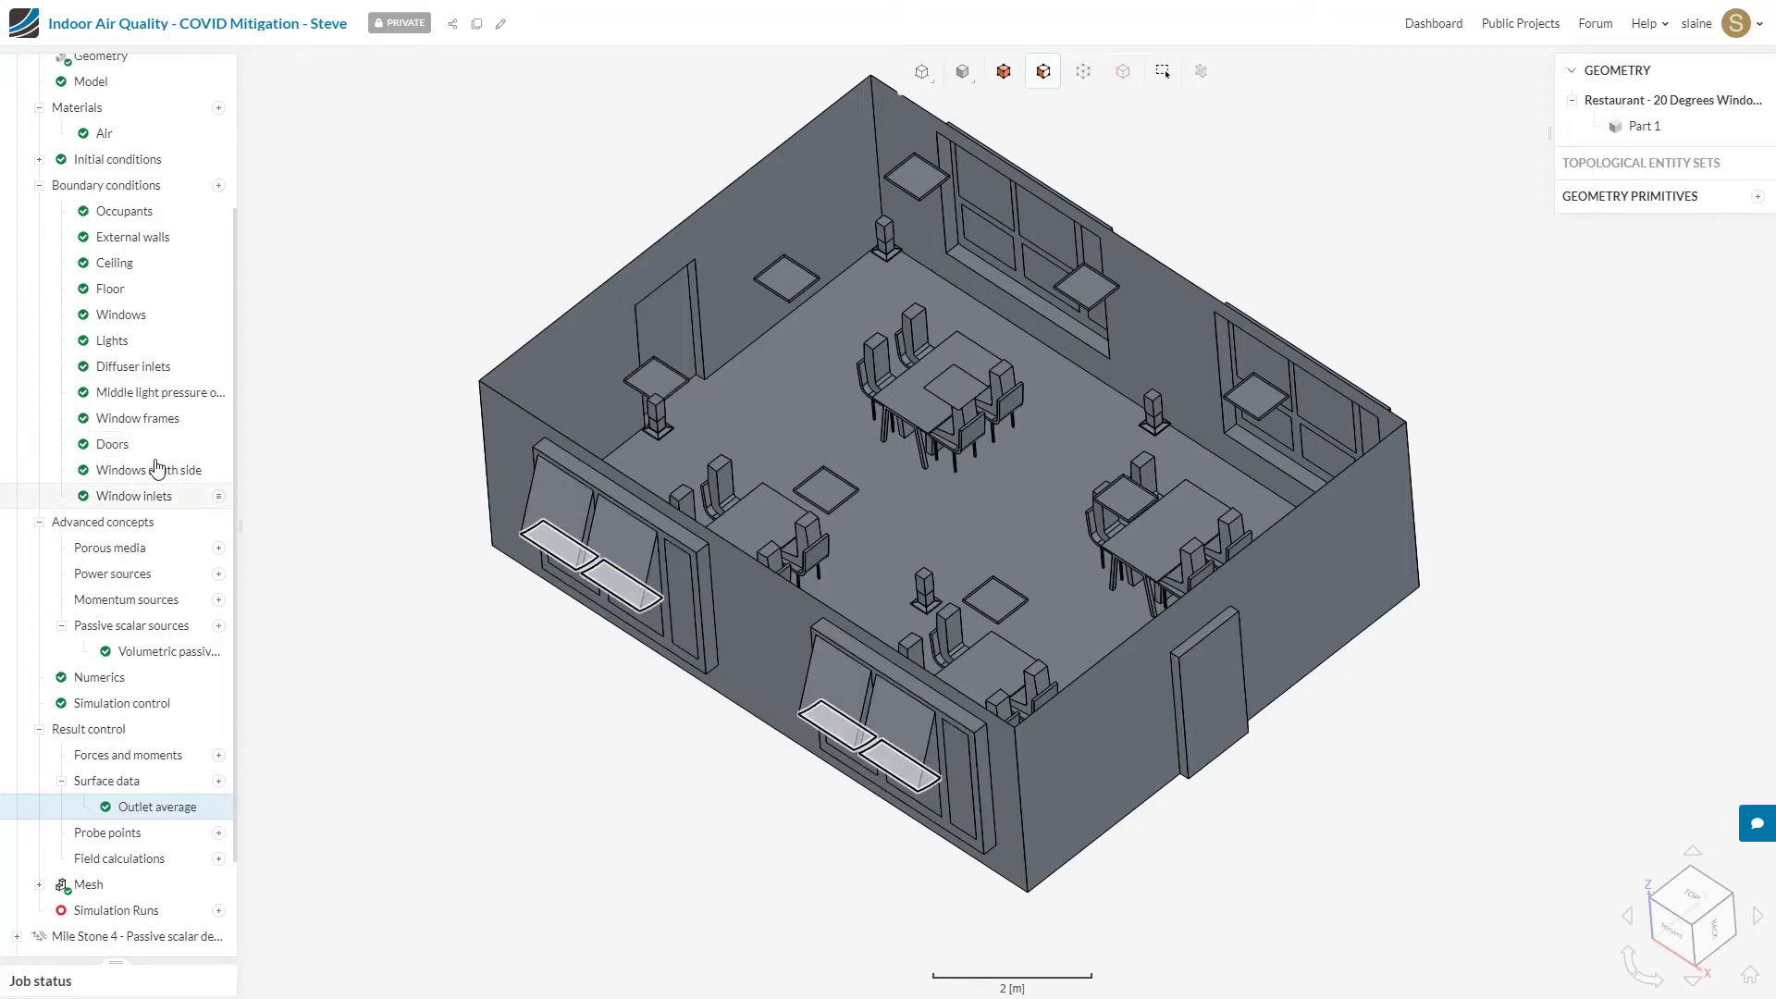
Step: Check the global value of the Passive scalar 1 initial condition and save it
left_click(38, 160)
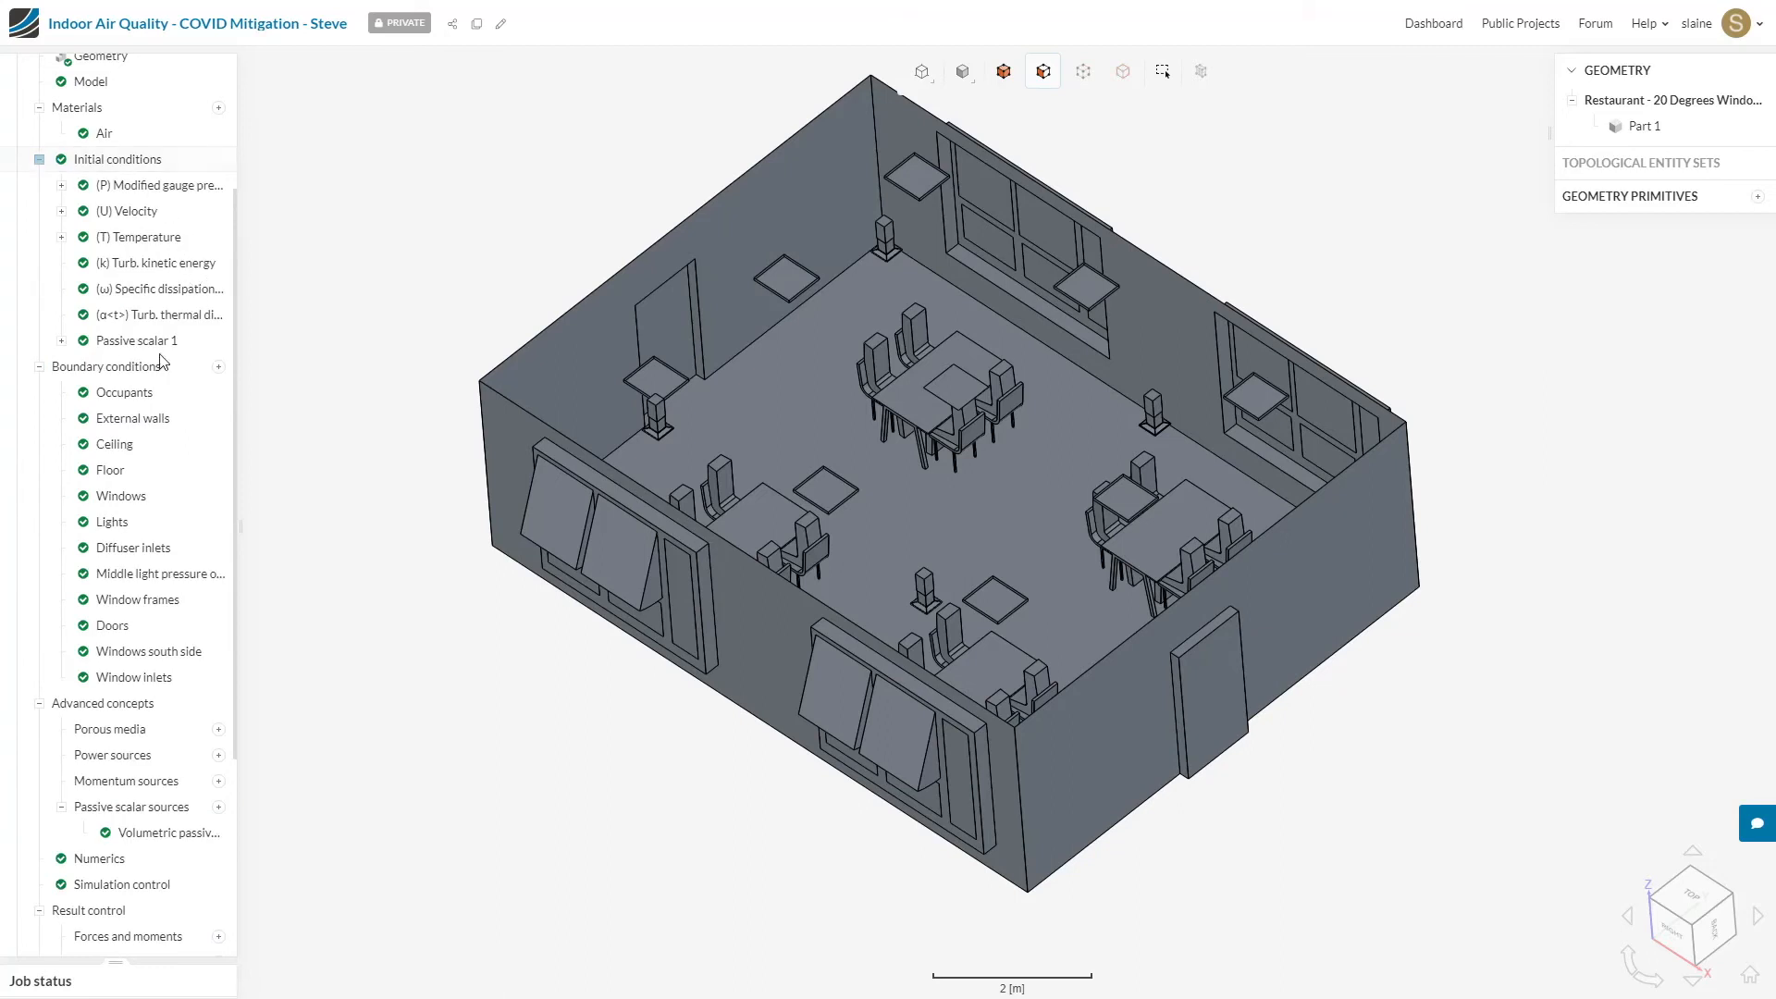
left_click(61, 342)
left_click(151, 351)
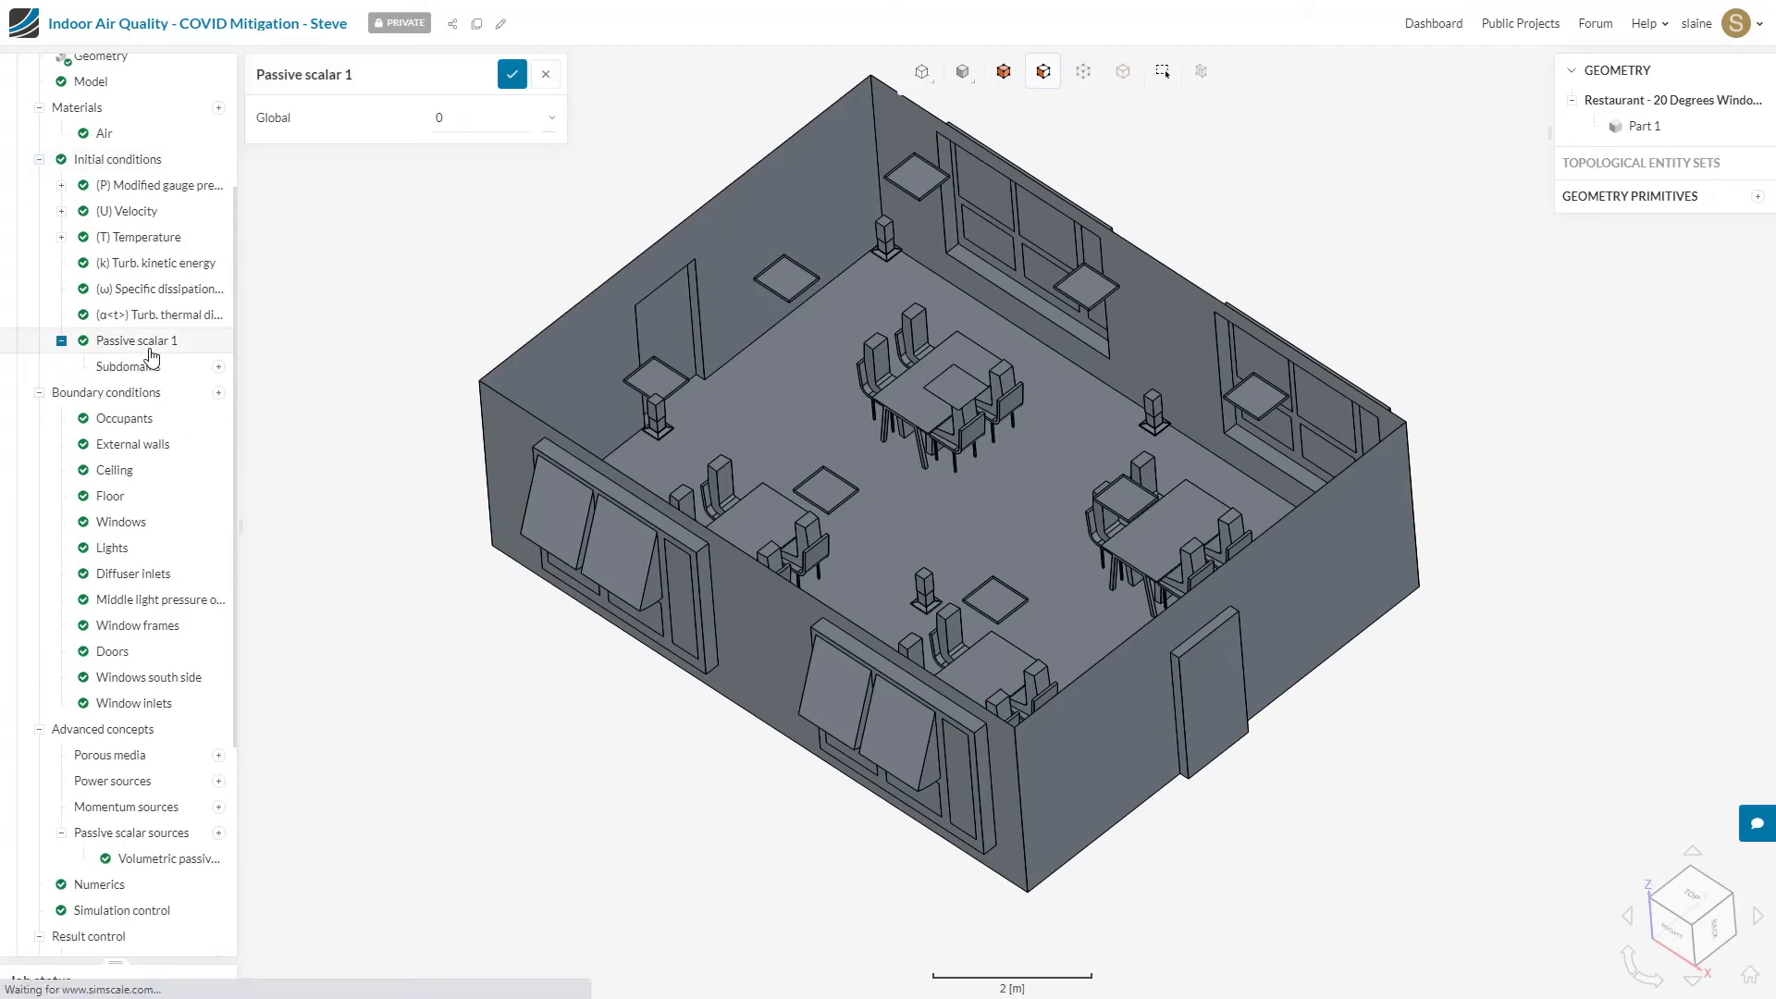
left_click_drag(466, 123, 377, 119)
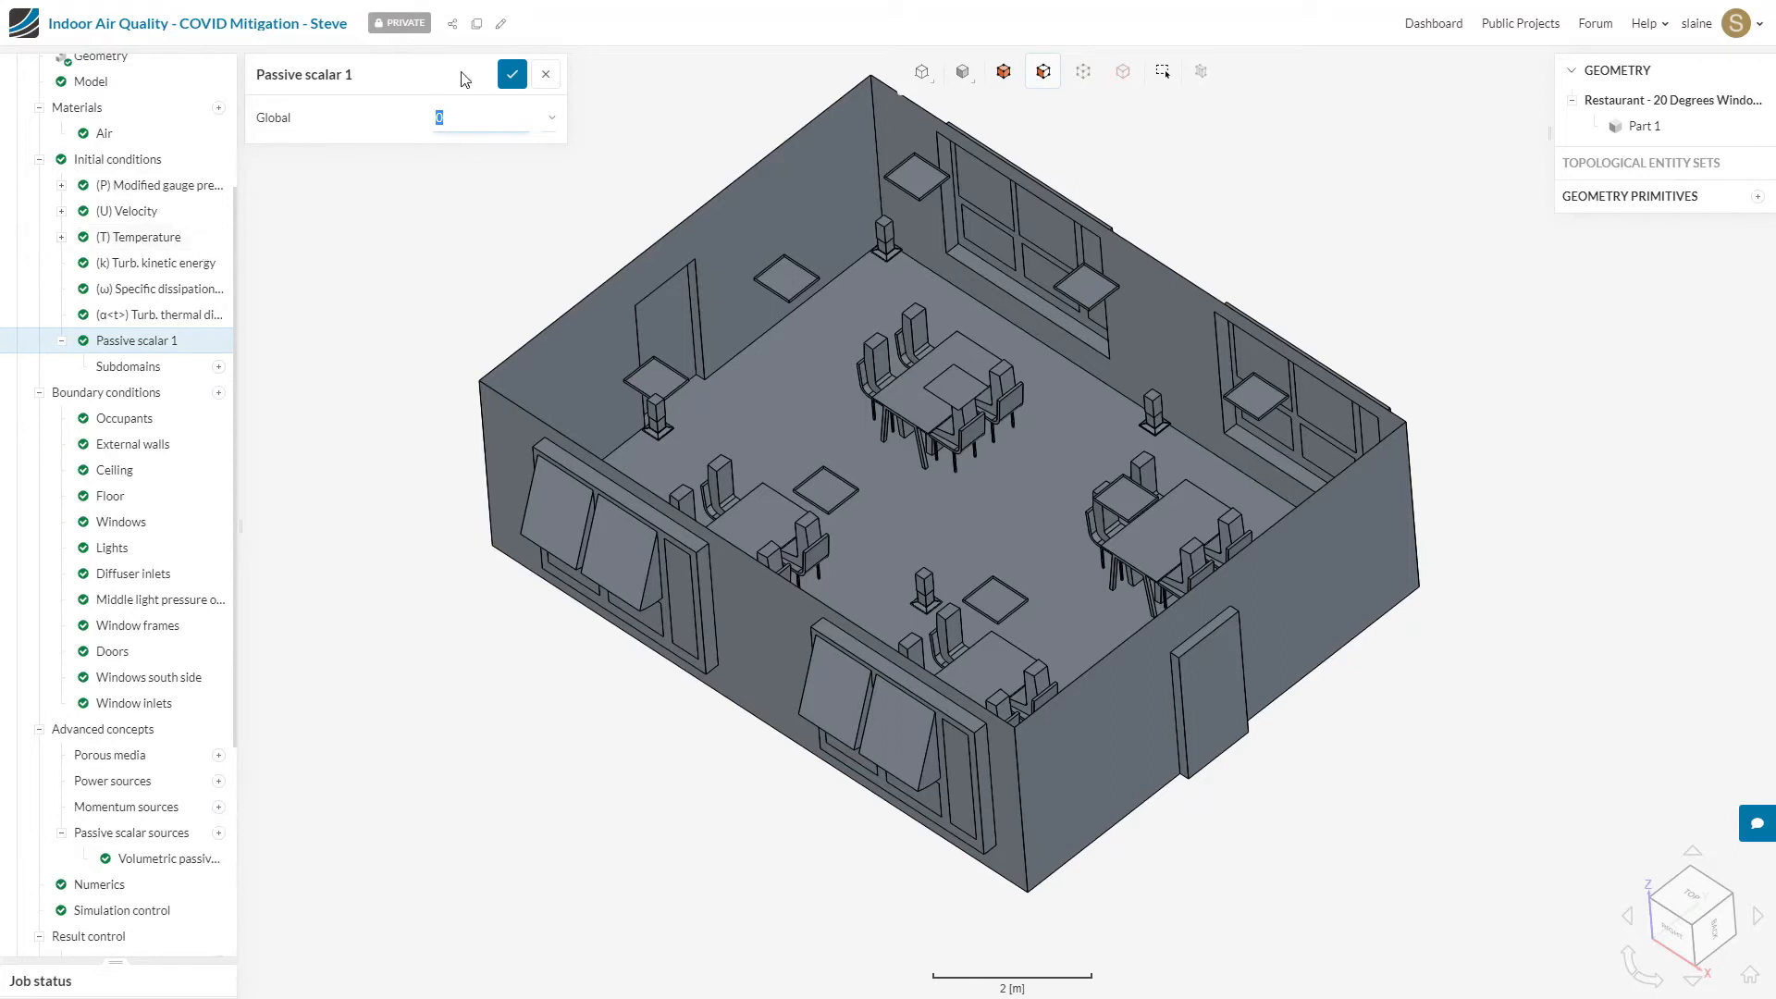
left_click(513, 75)
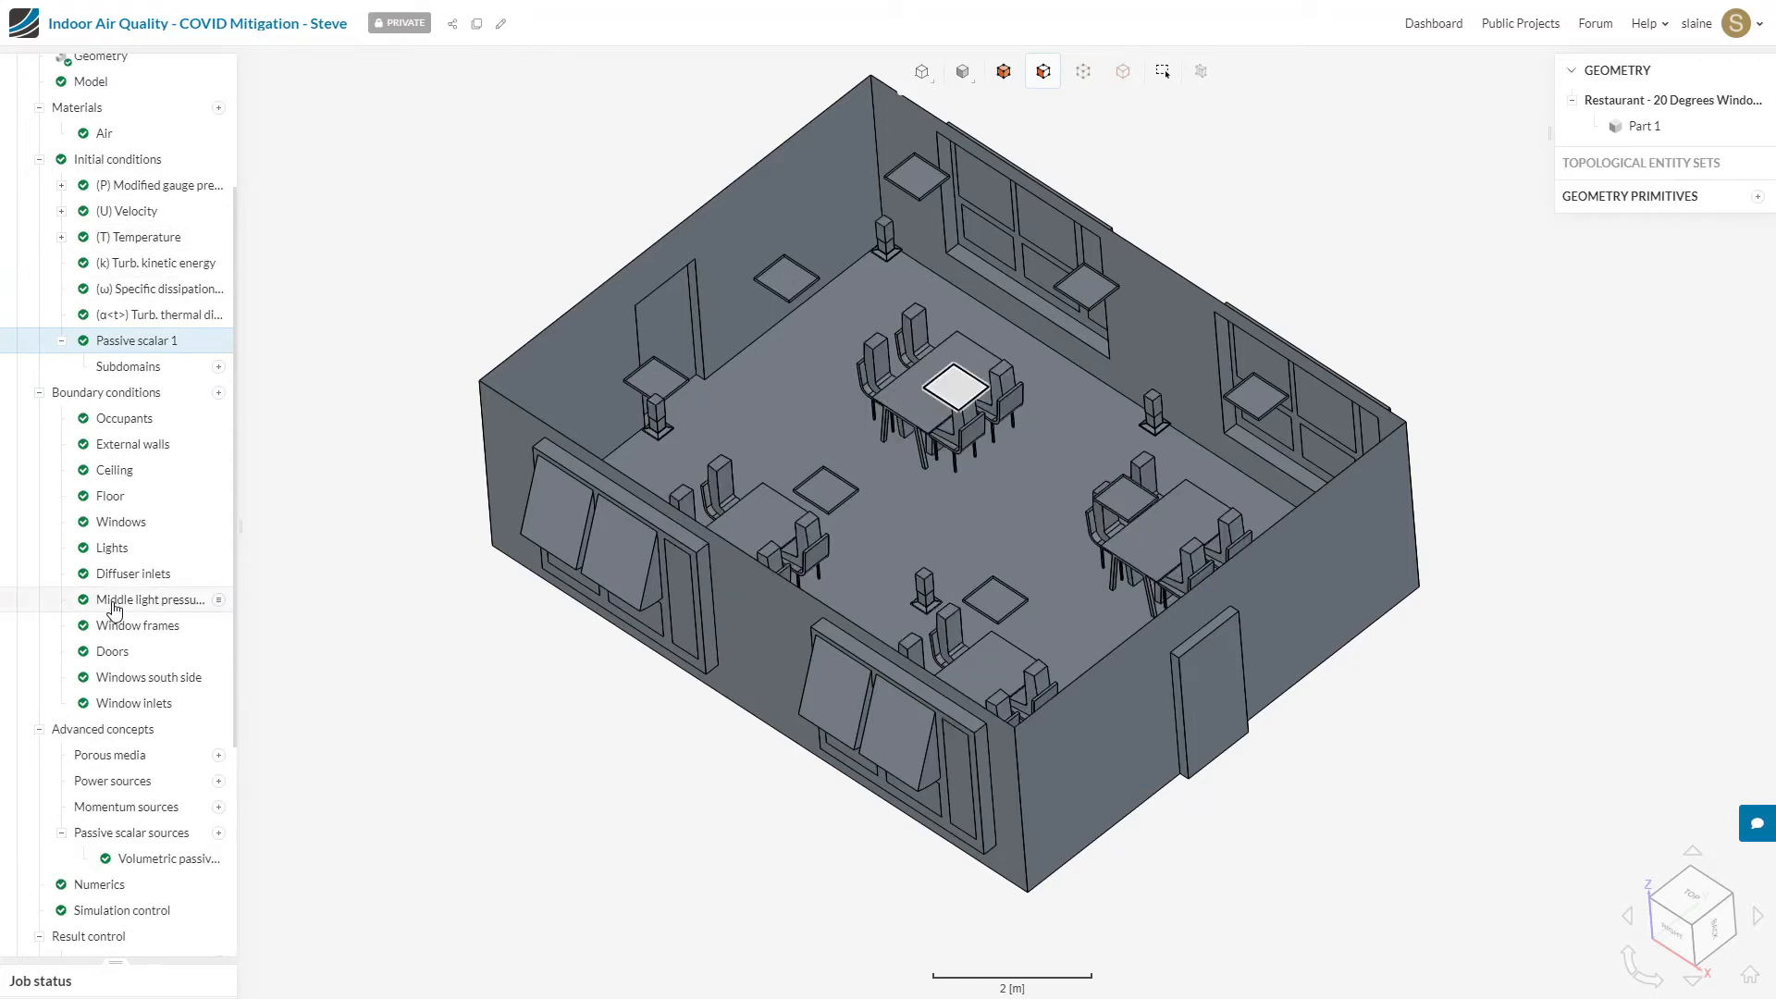
Step: Switch to the Mile Stone 4 simulation, collapse Mile Stone 3 and expand the Mile Stone 4 result control
scroll(115, 609, "down", 3)
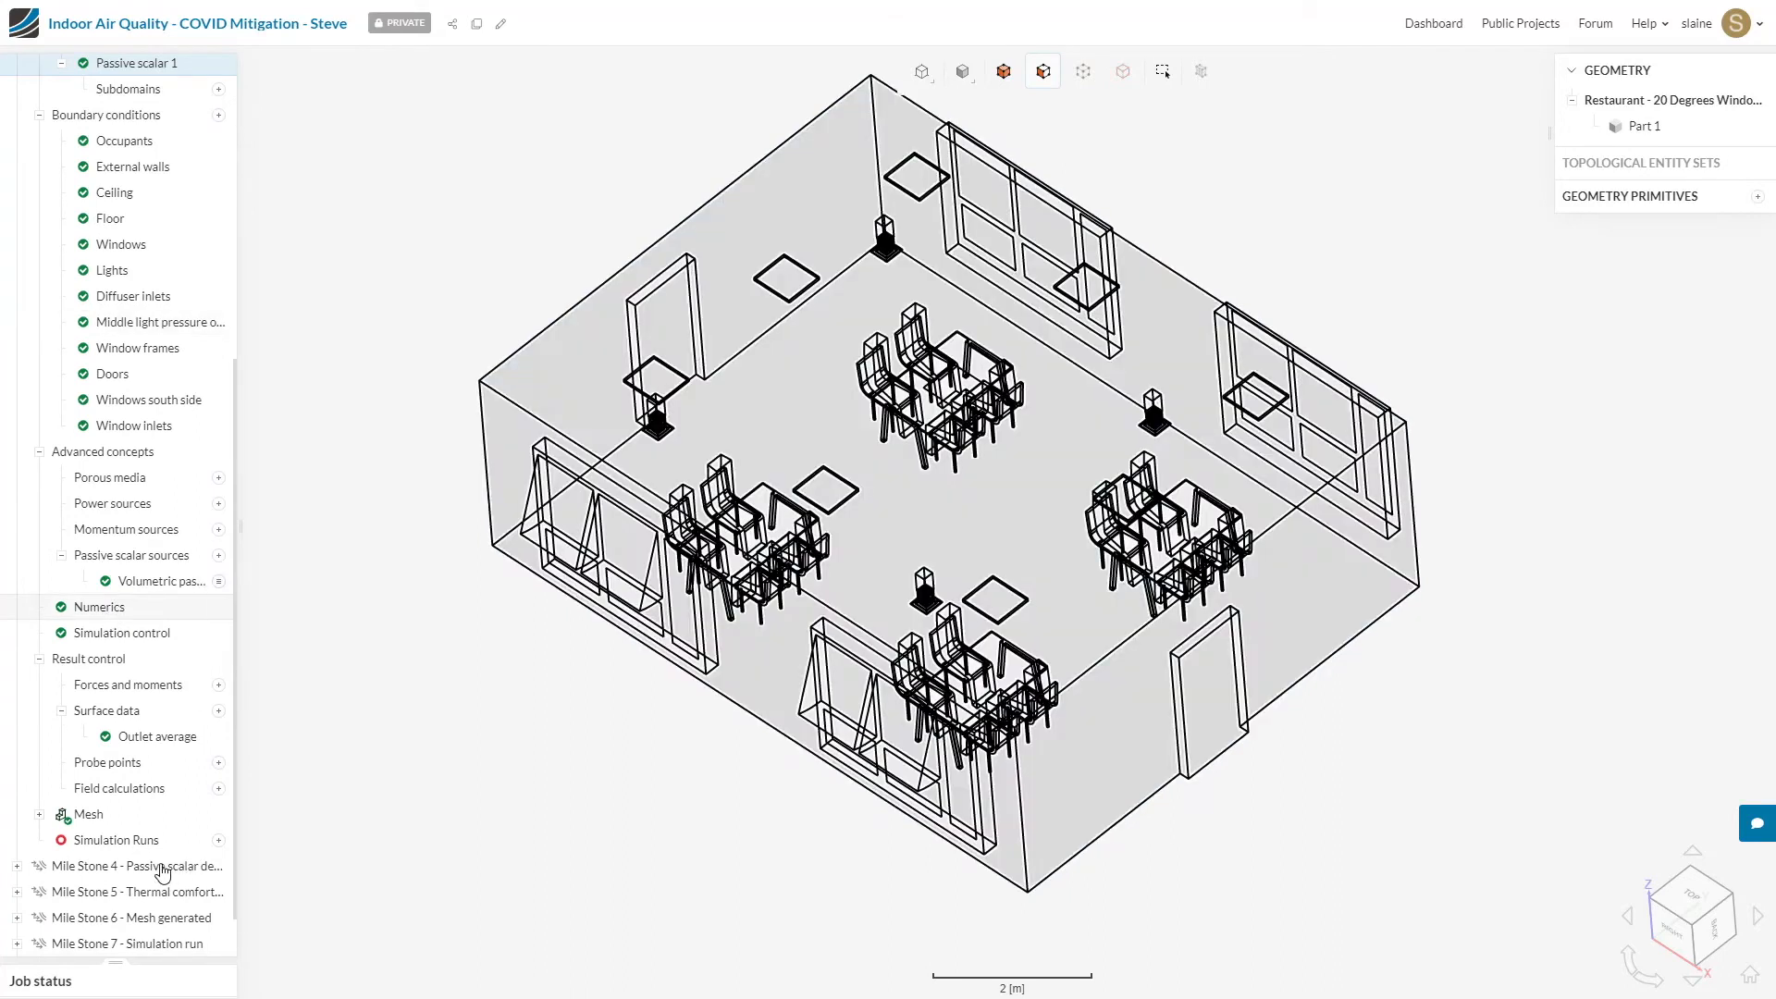
left_click(133, 871)
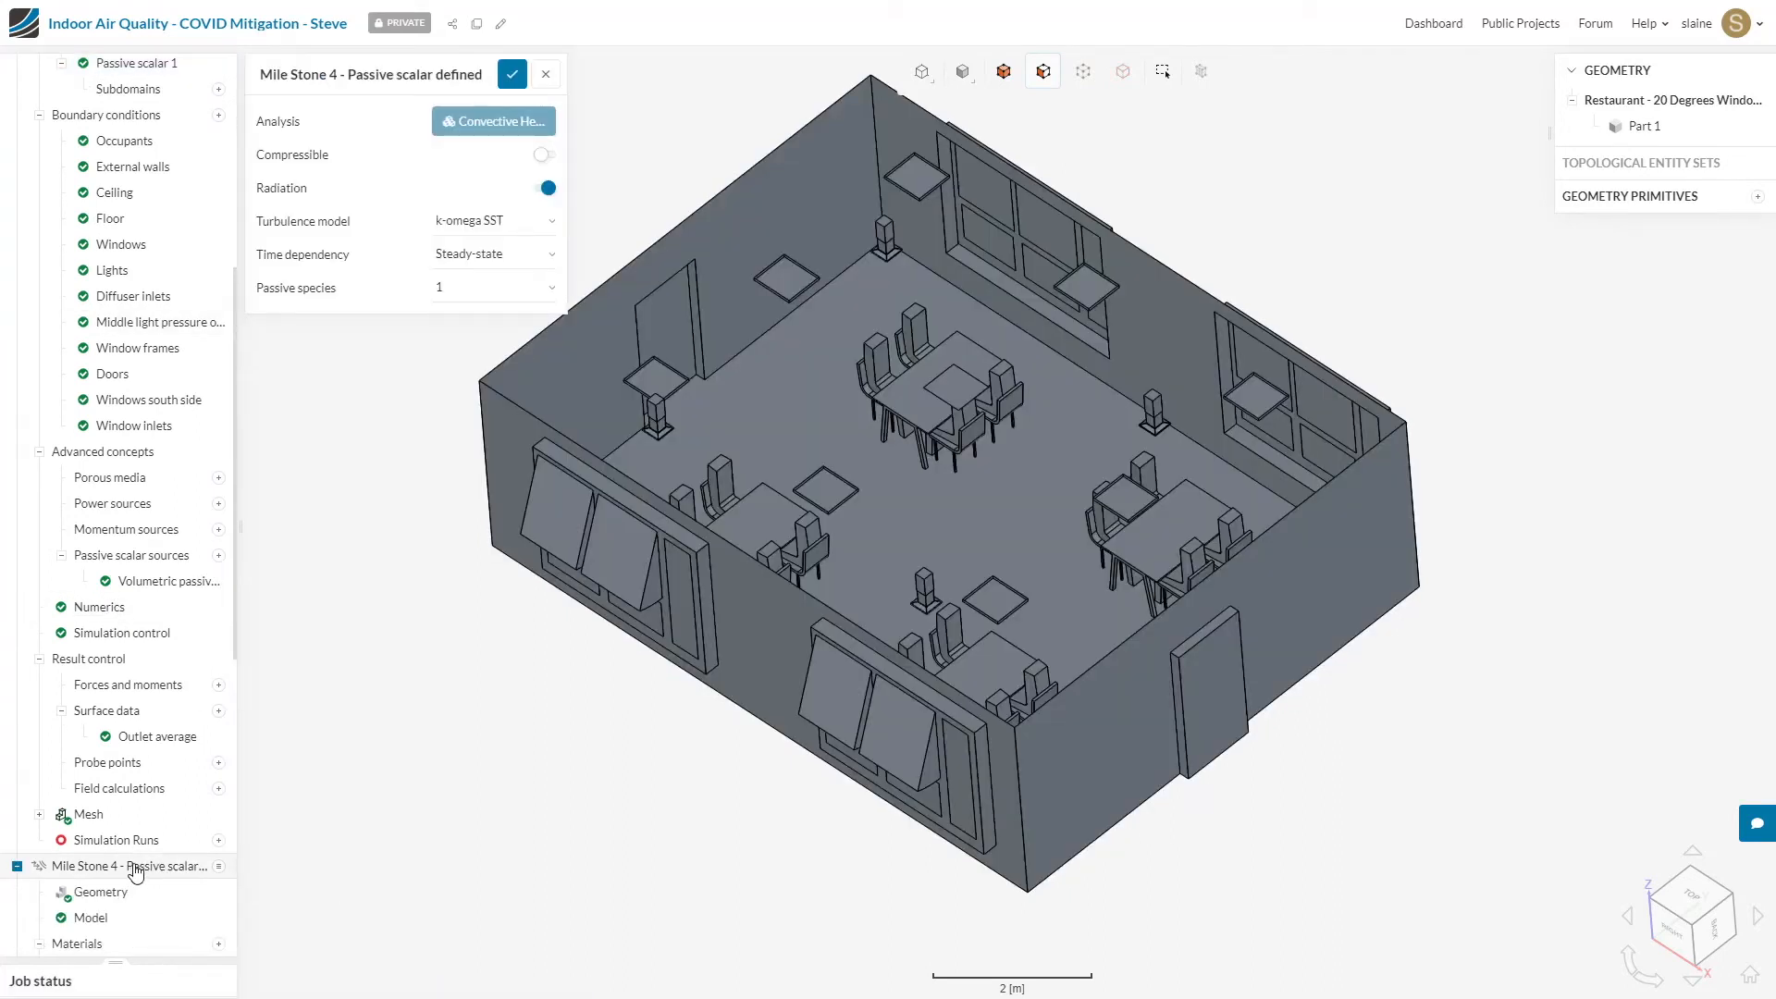
scroll(111, 370, "down", 9)
scroll(74, 121, "up", 4)
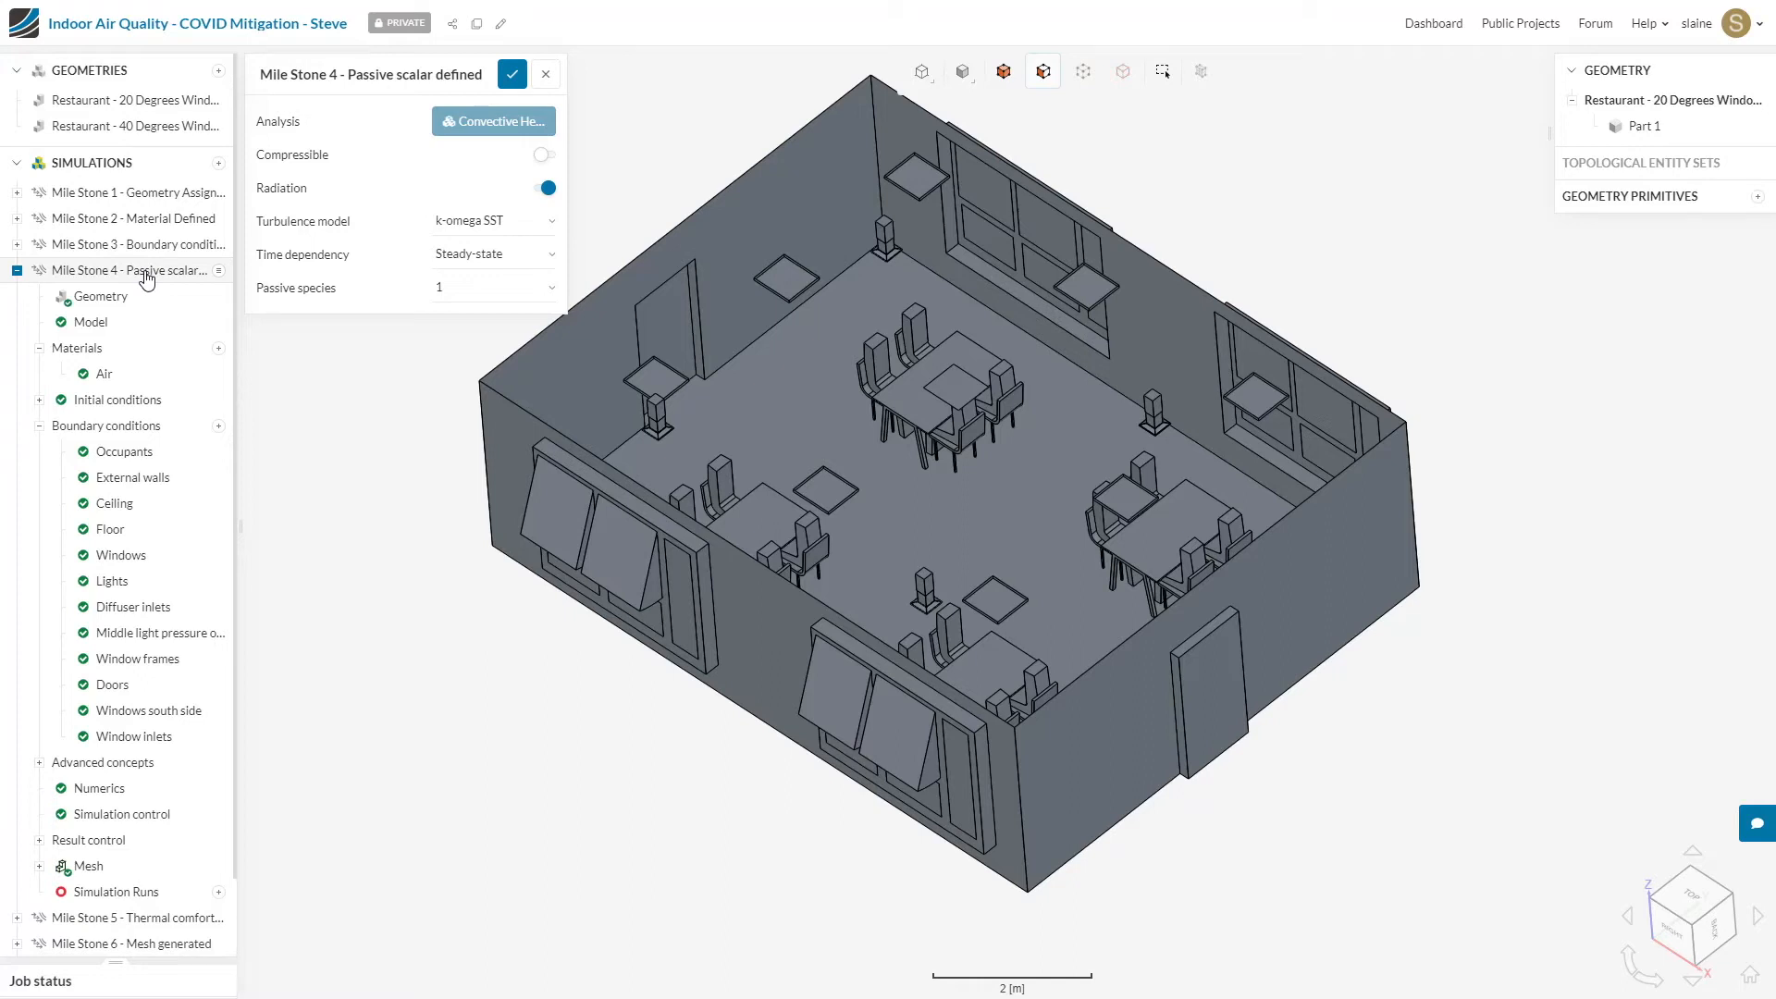
left_click(39, 840)
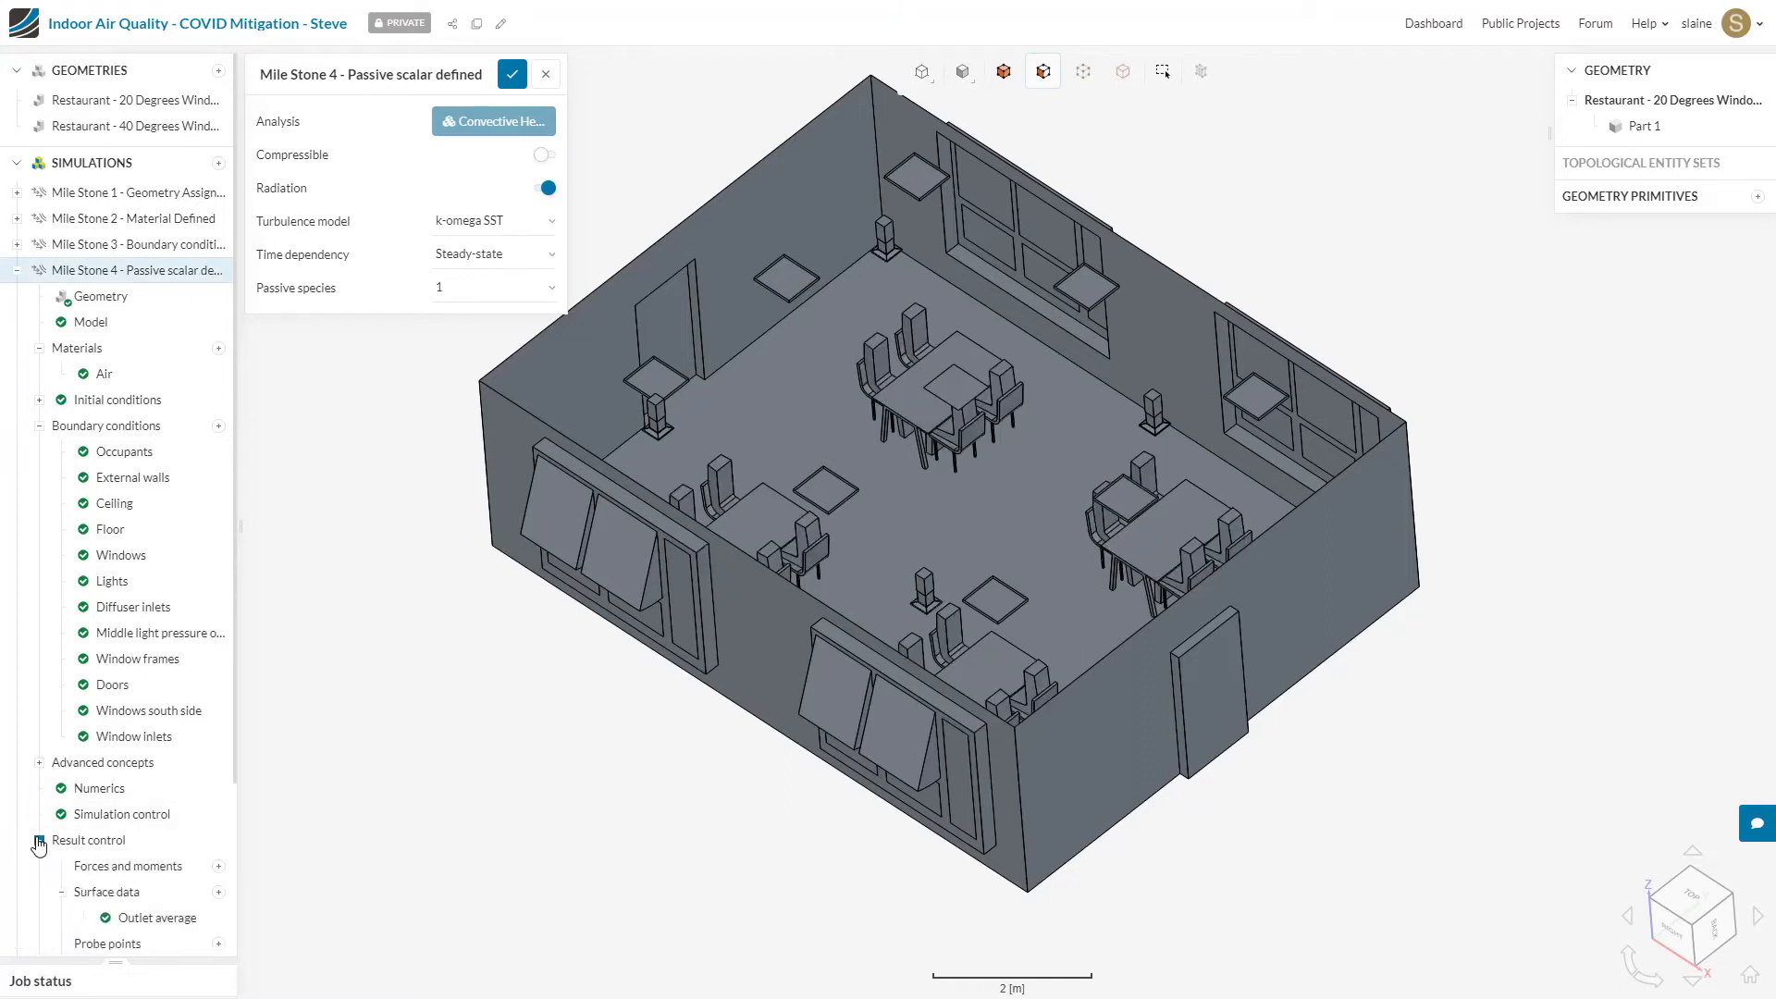
Step: Add a Thermal Comfort Parameters field calculation to the Mile Stone 4 result control
scroll(190, 781, "down", 1)
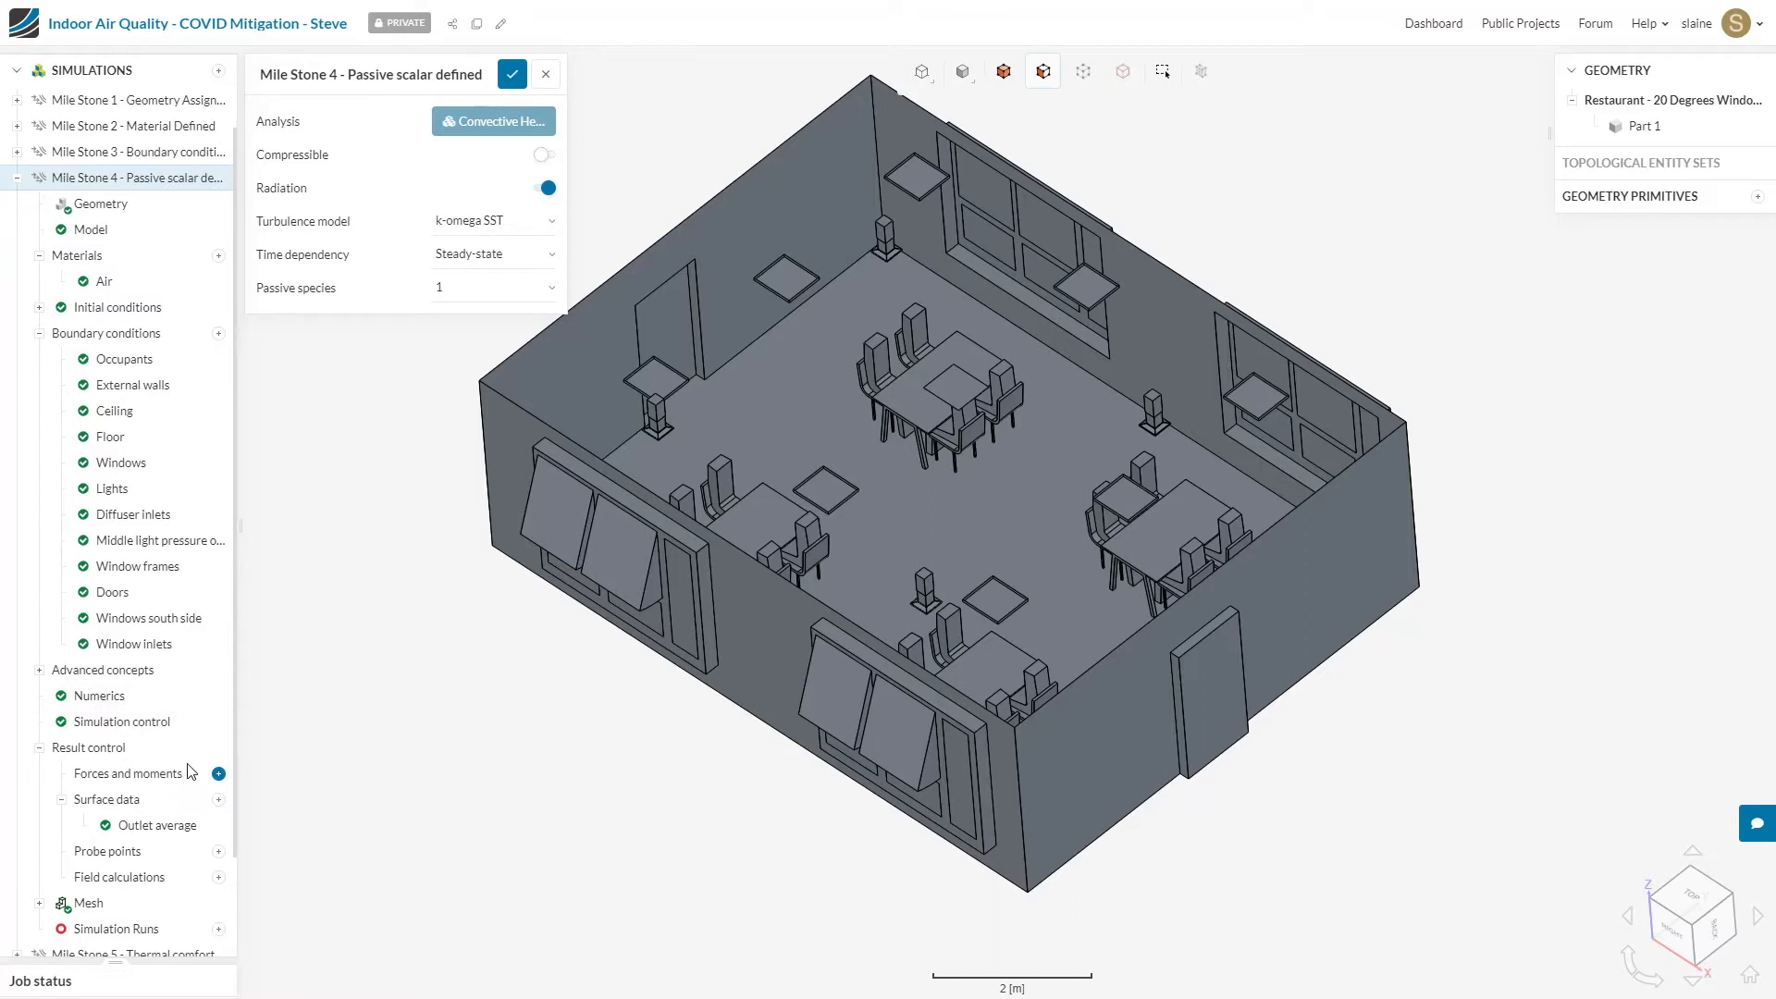
scroll(189, 773, "down", 1)
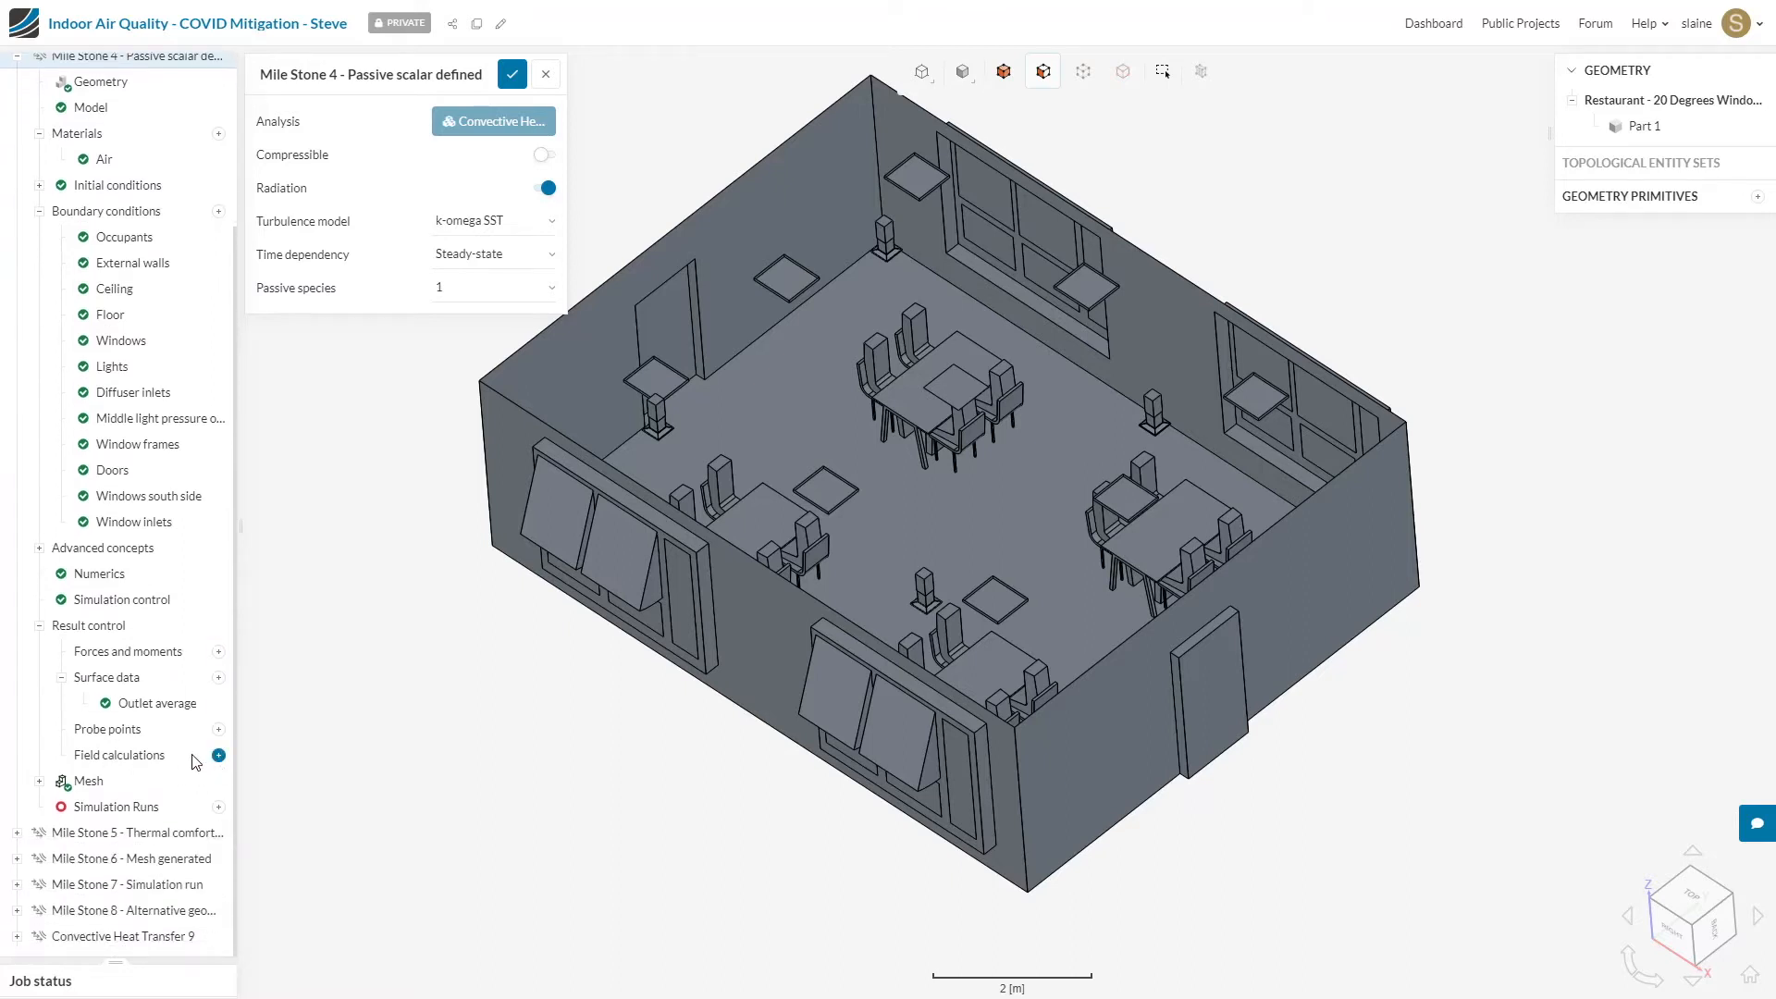
left_click(218, 756)
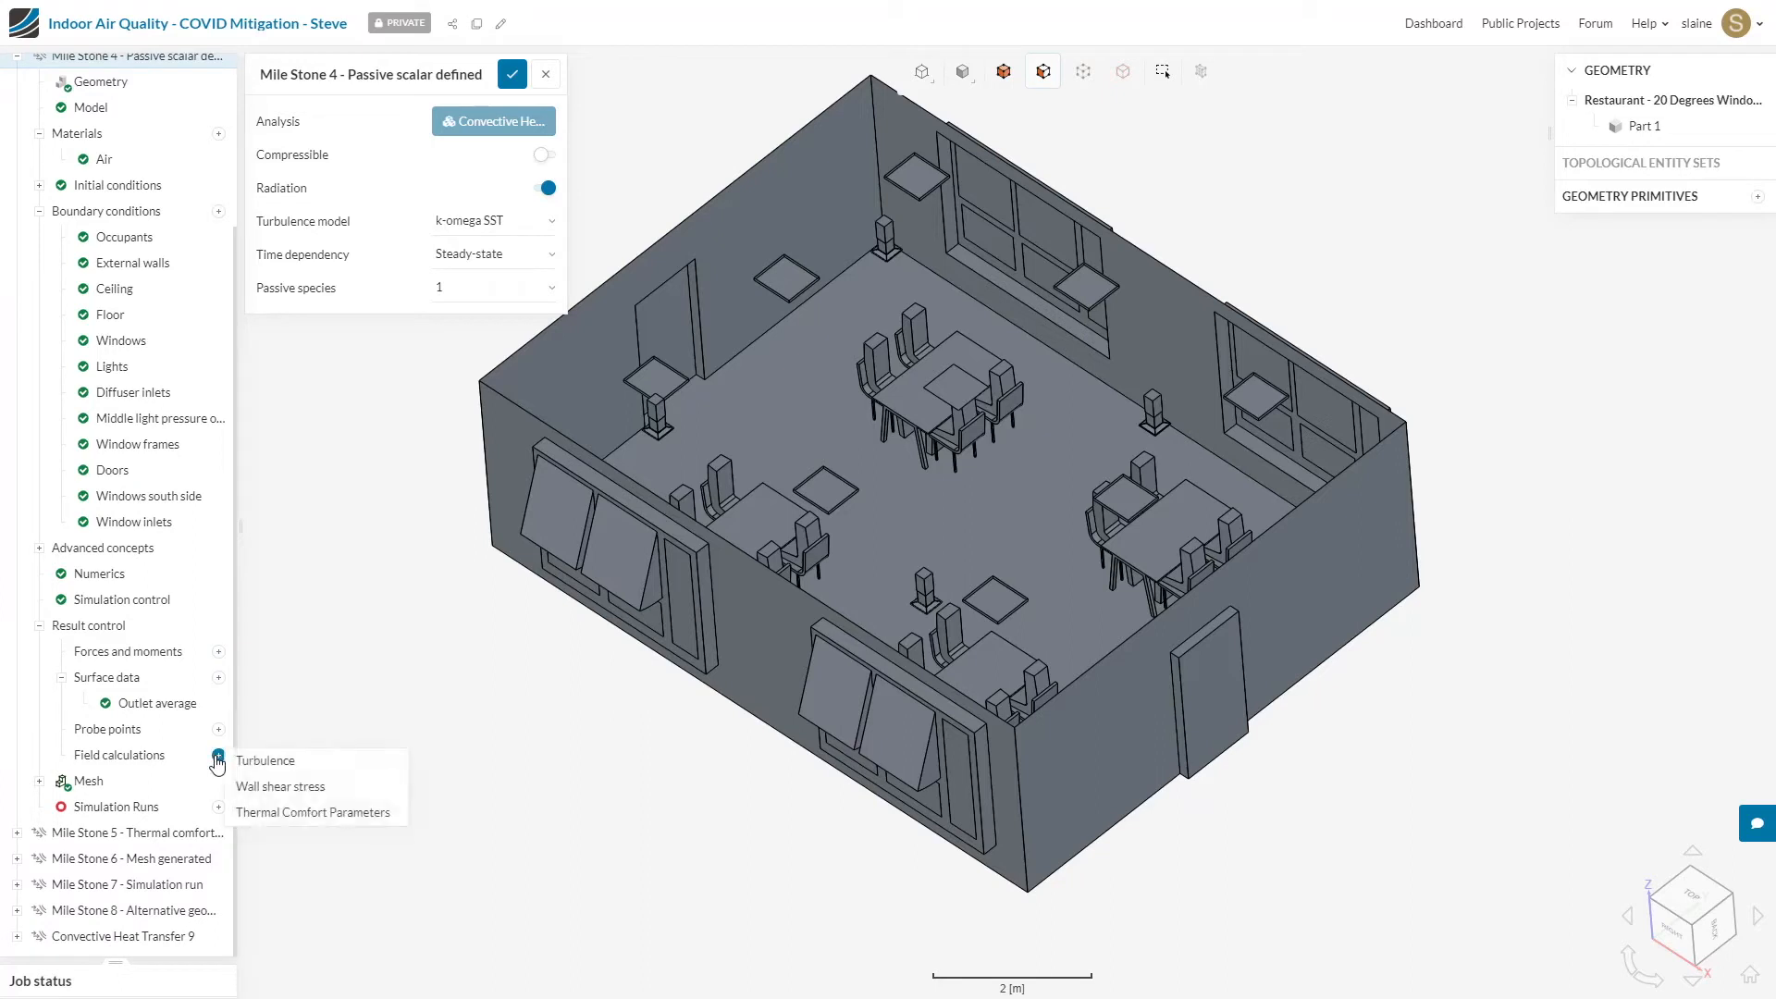
left_click(314, 813)
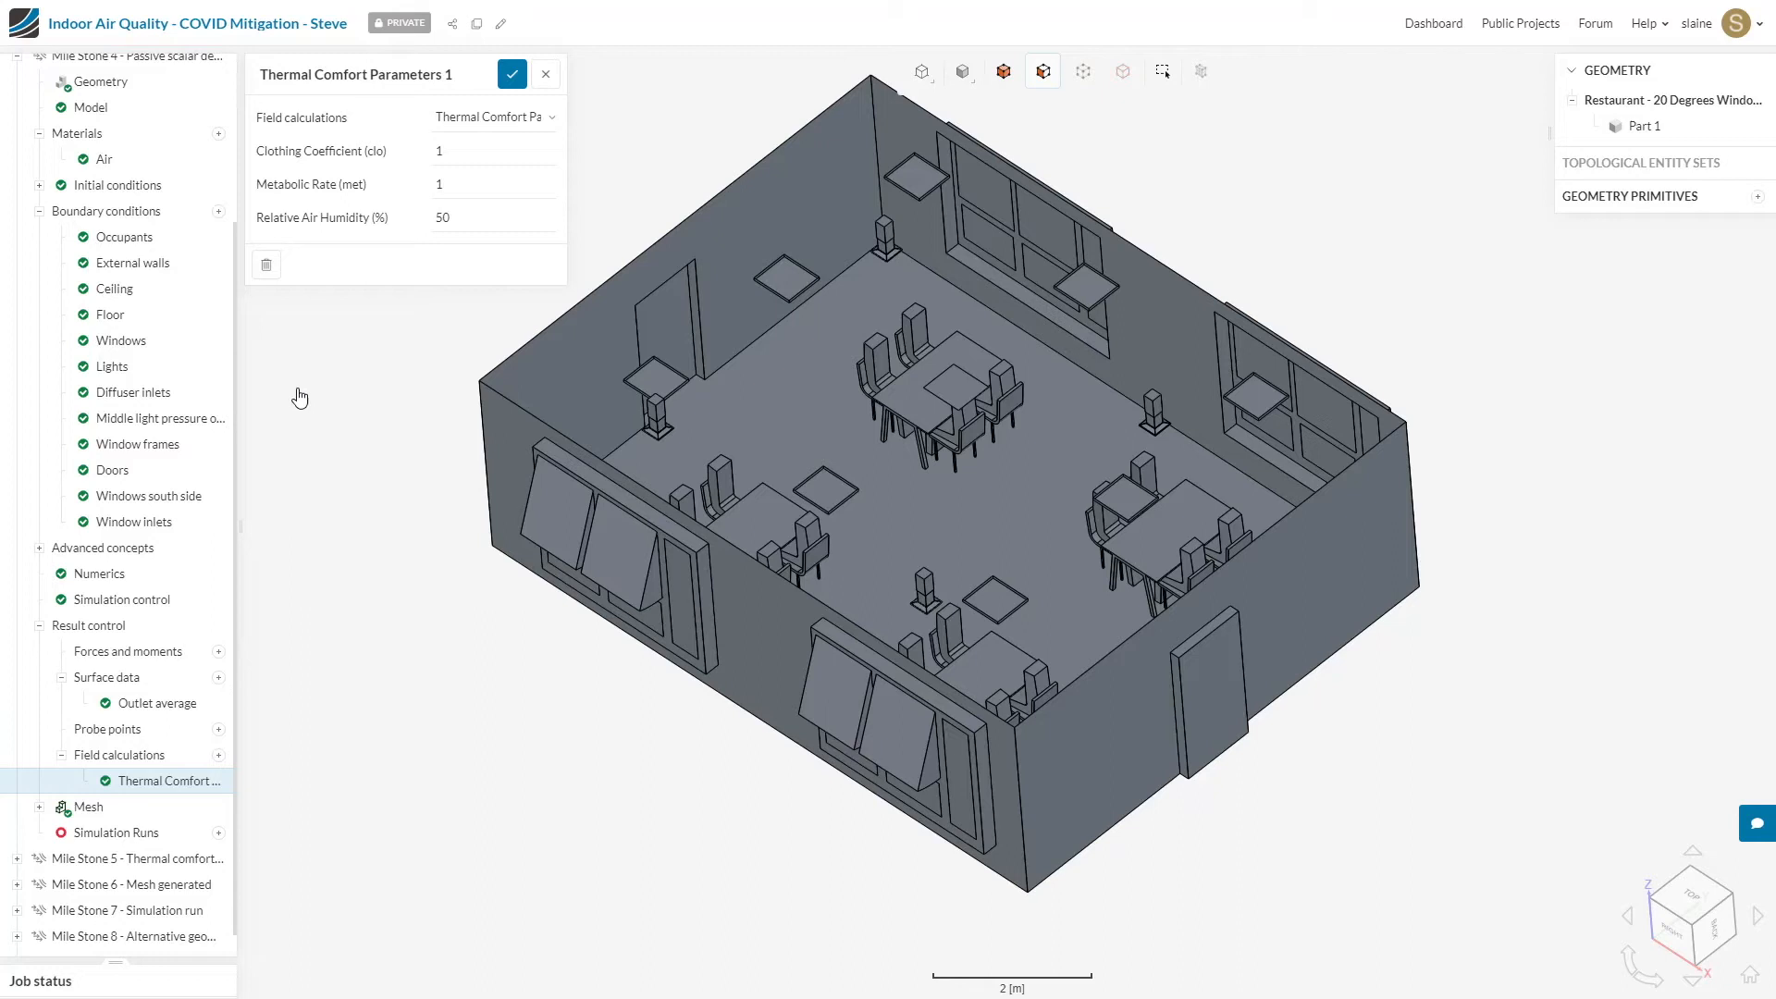
left_click(493, 118)
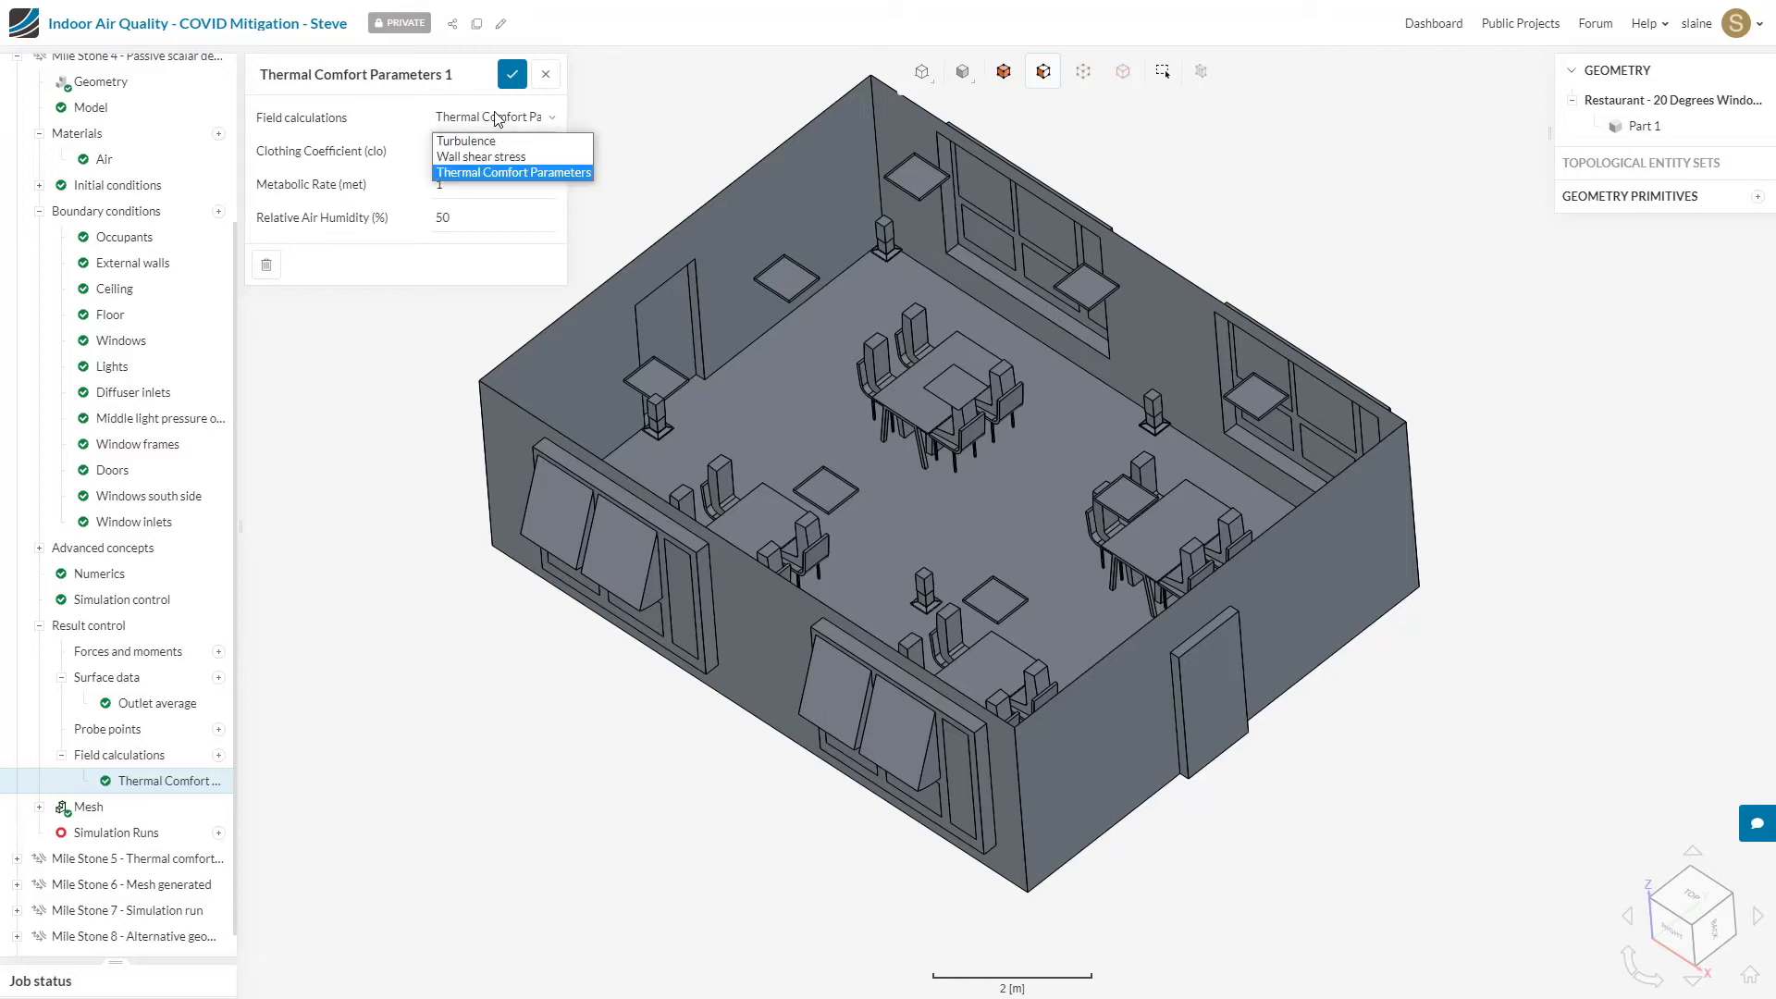
left_click(508, 172)
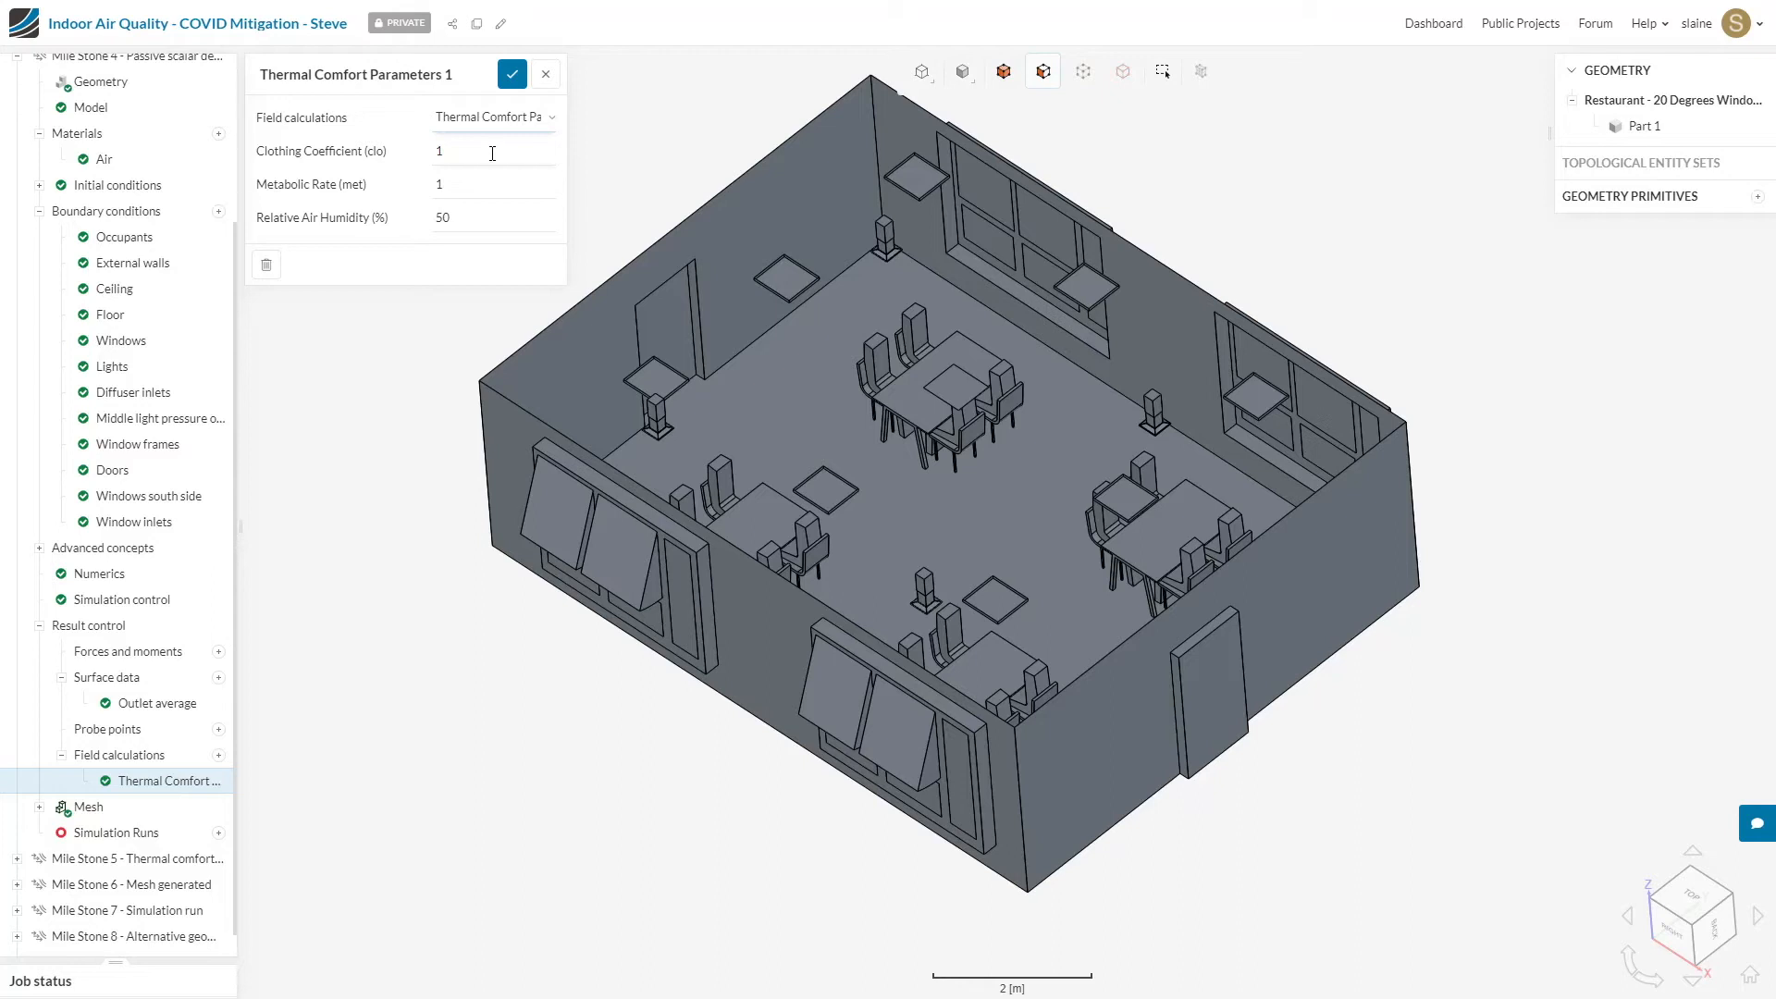
Step: Set the clothing coefficient to 0.5 clo and the relative air humidity to 65% for the thermal comfort calculation, and save
double_click(492, 154)
type("0.5")
double_click(497, 214)
type("35")
type("65")
left_click(511, 78)
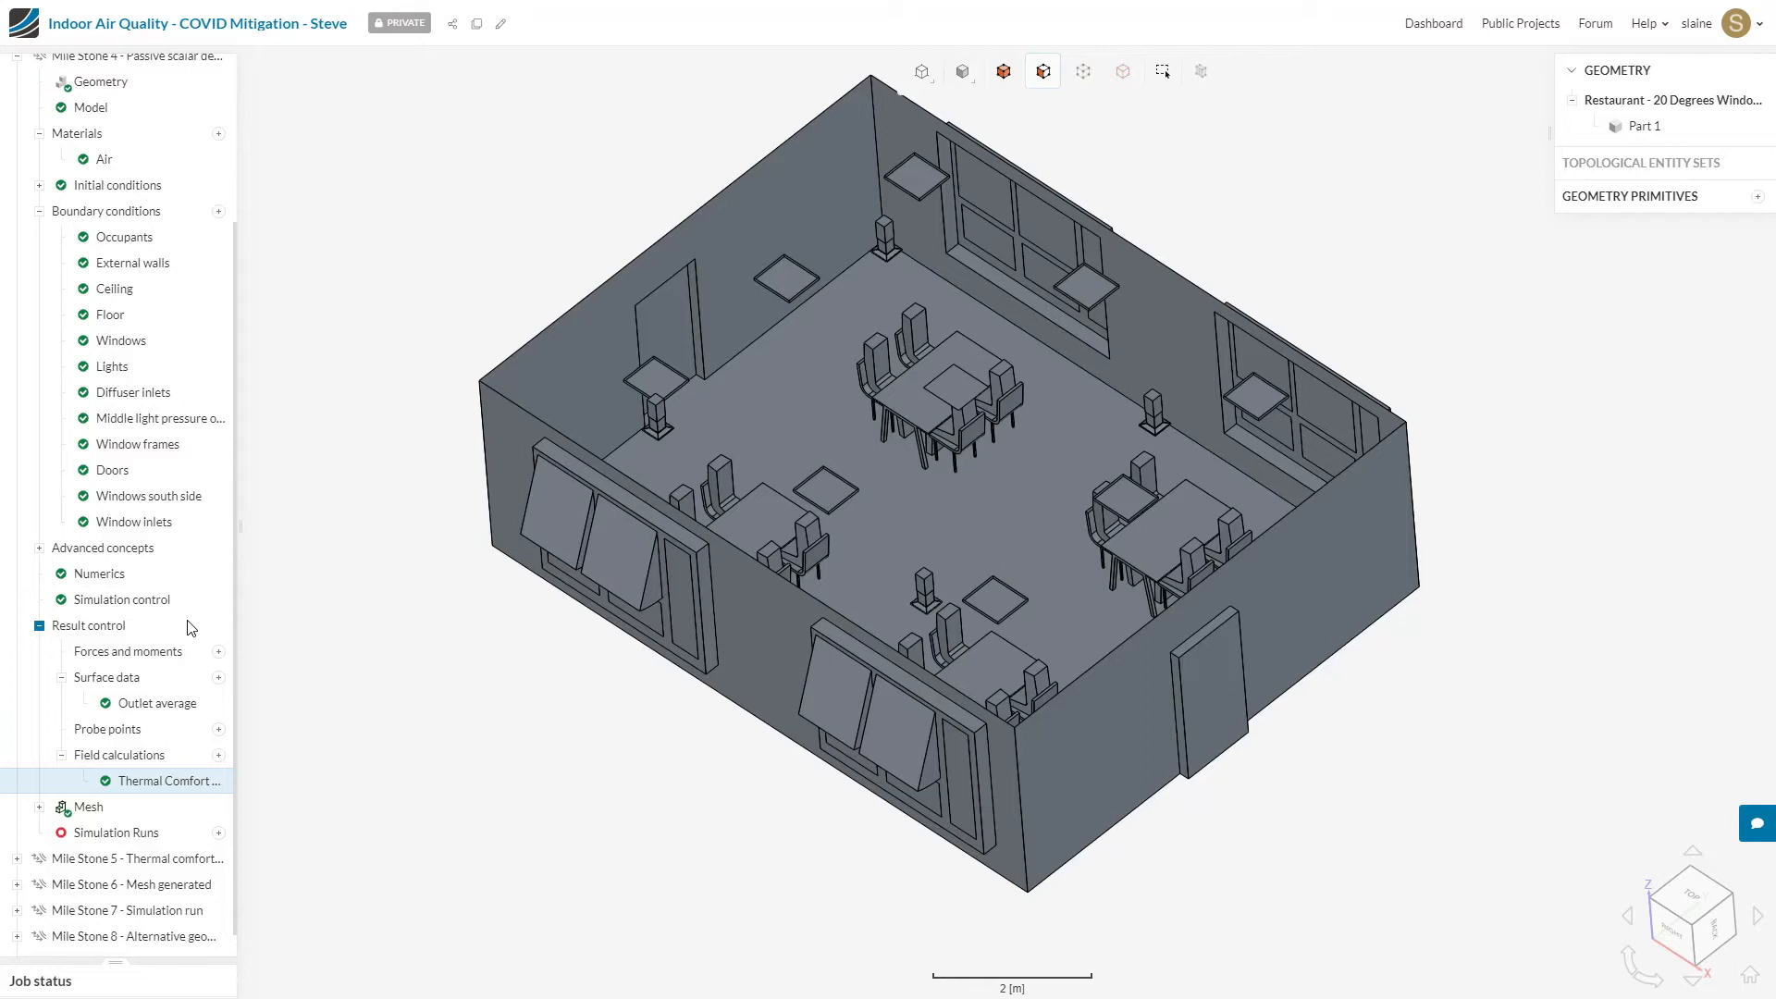
Step: Collapse Mile Stone 4, switch to the Mile Stone 5 simulation and collapse its boundary conditions
scroll(158, 484, "up", 2)
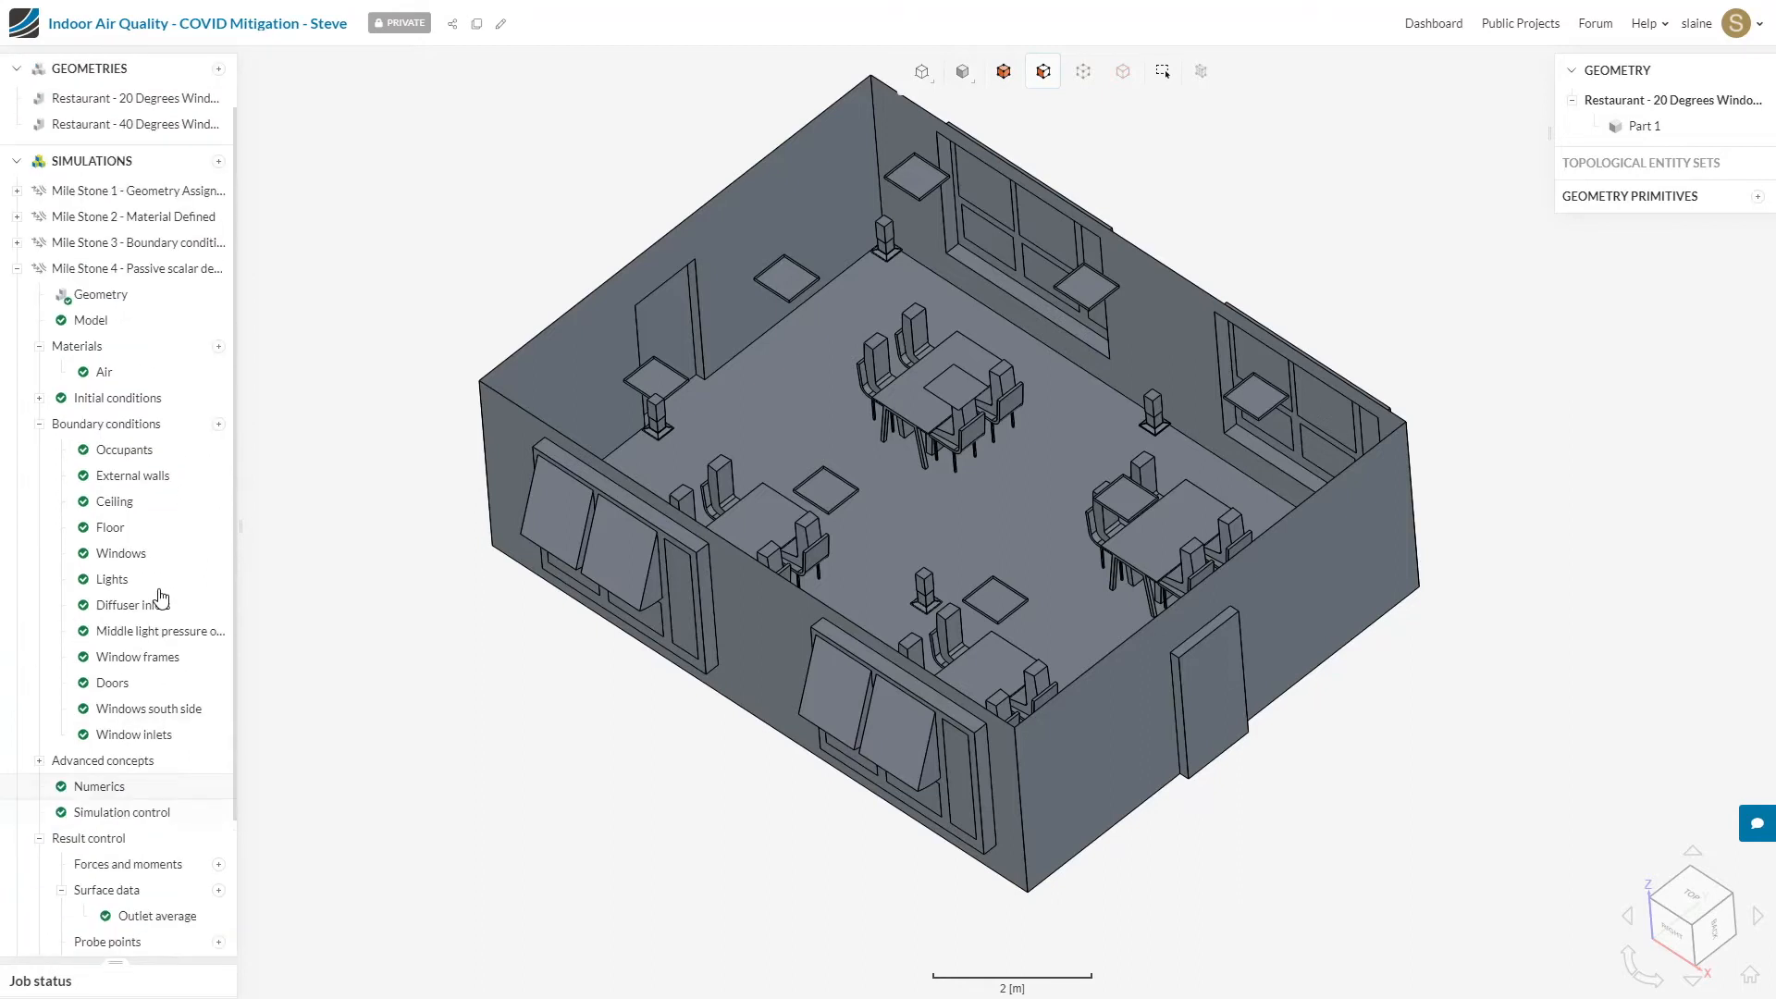
left_click(18, 271)
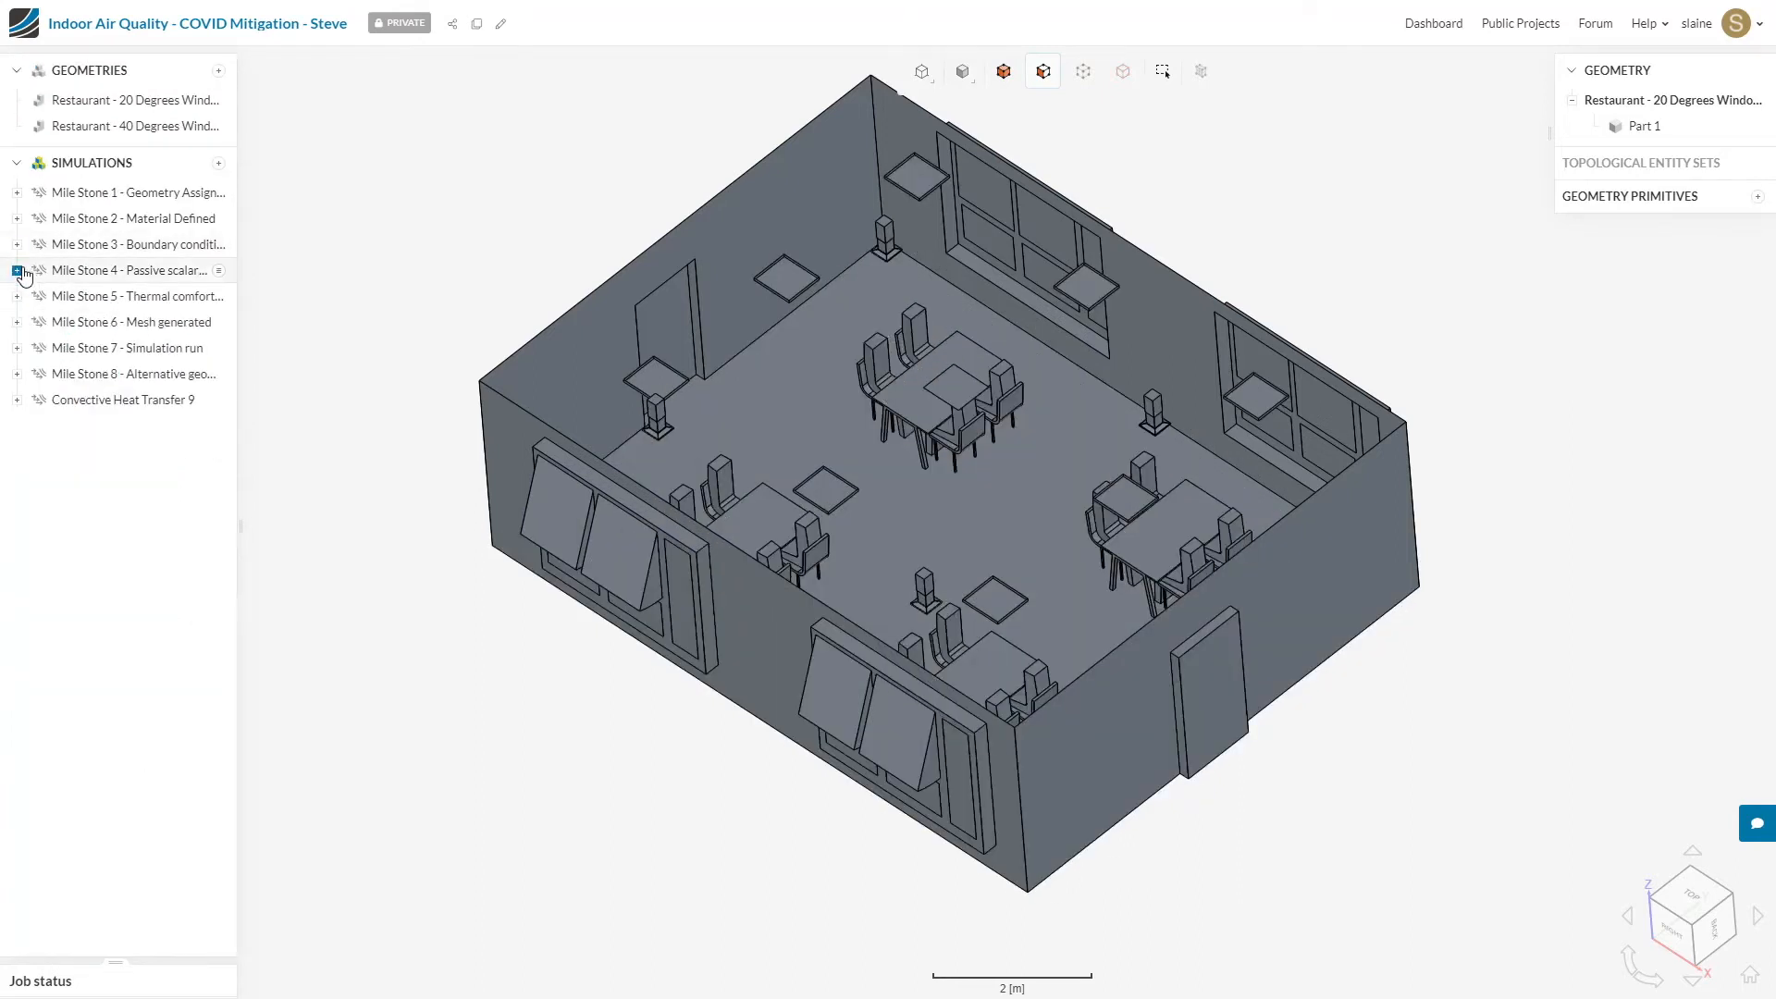
left_click(149, 301)
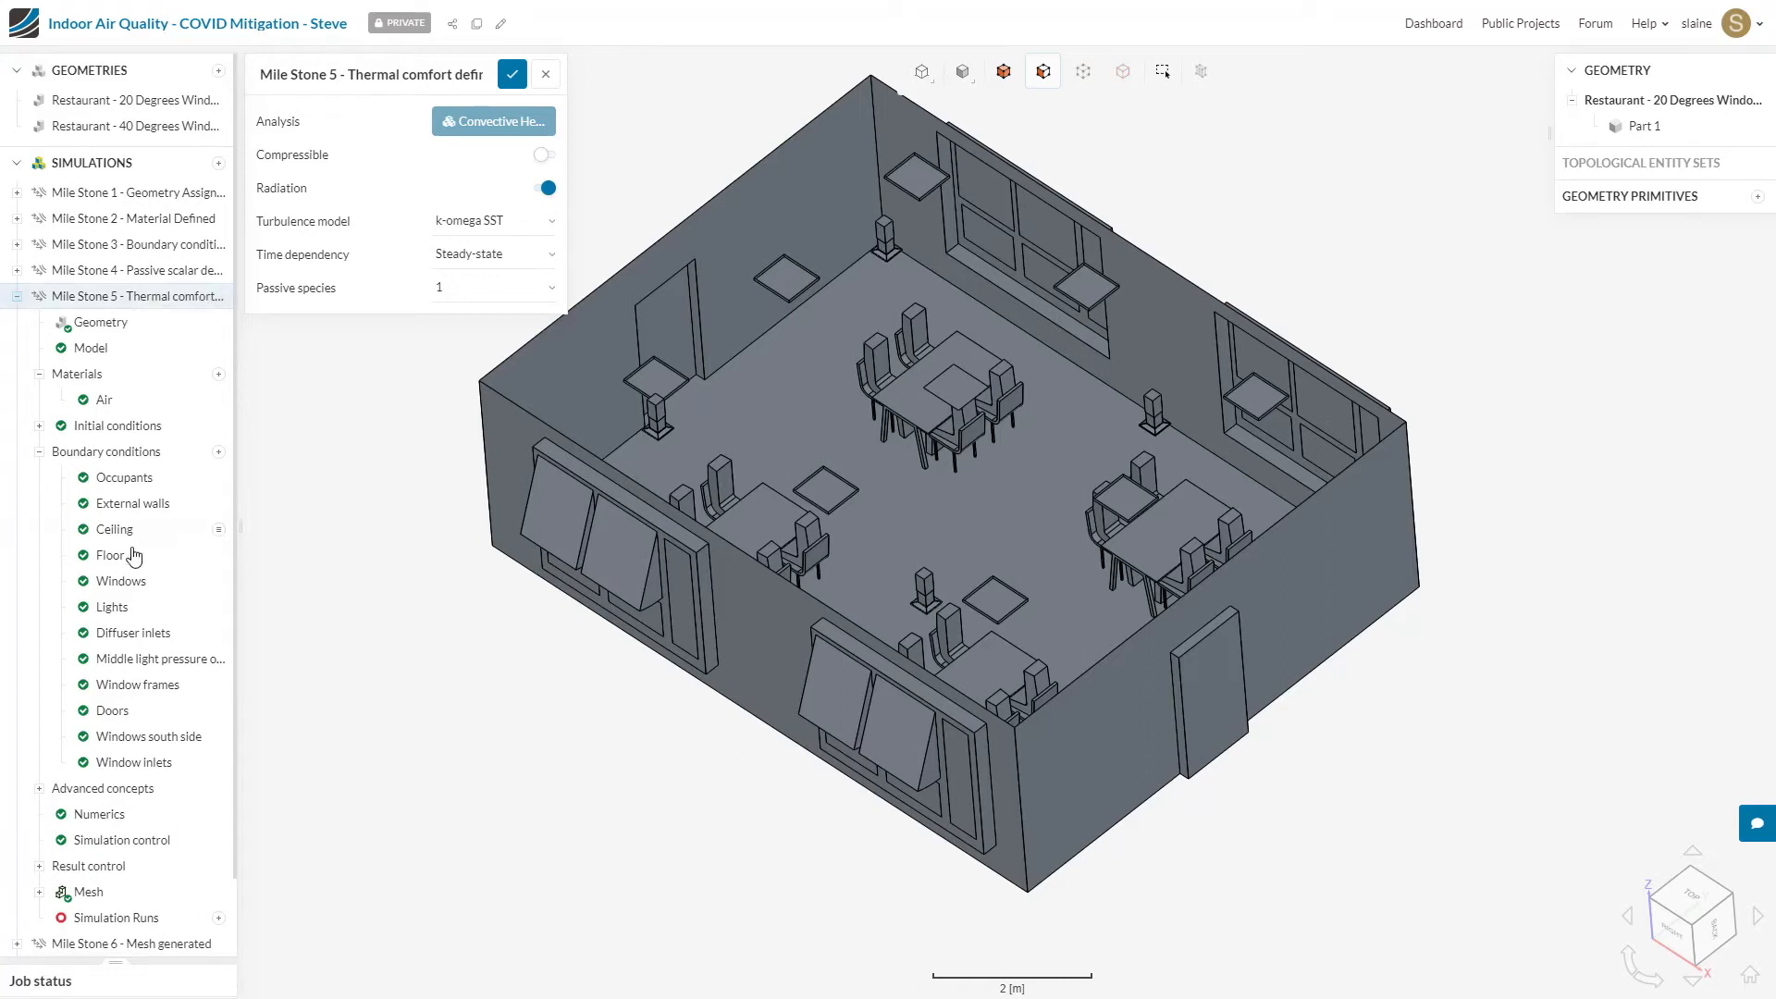
scroll(130, 555, "down", 1)
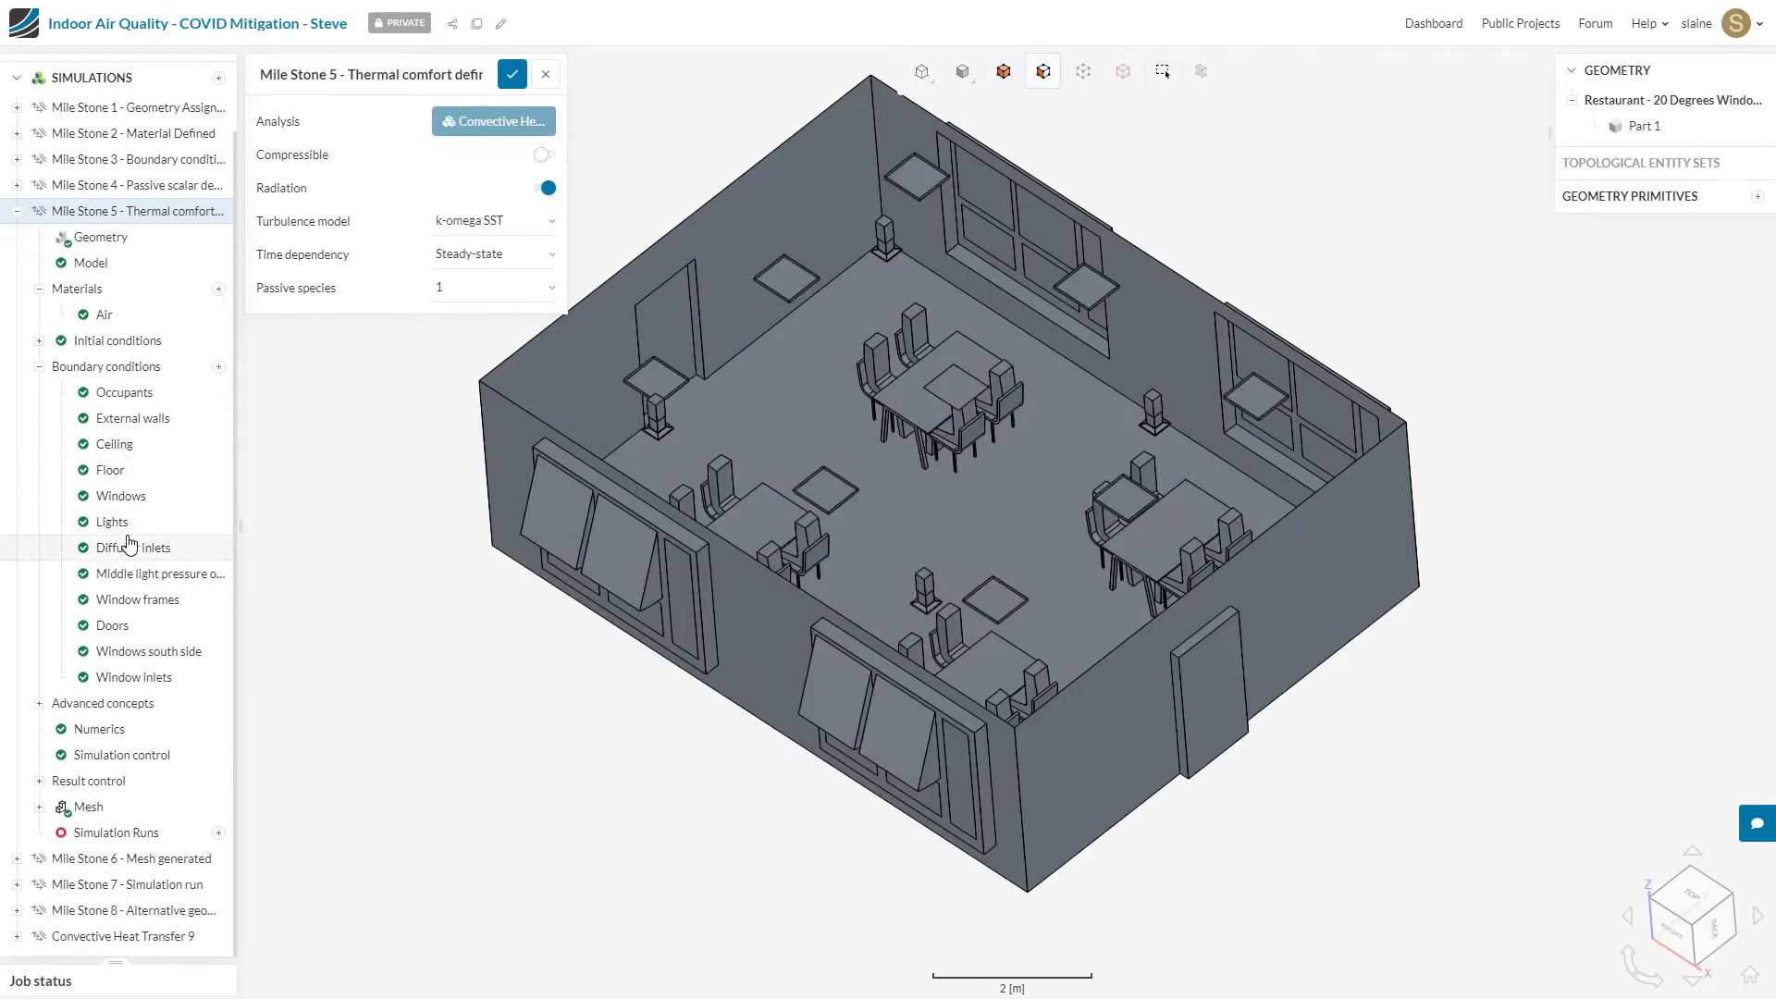
left_click(39, 367)
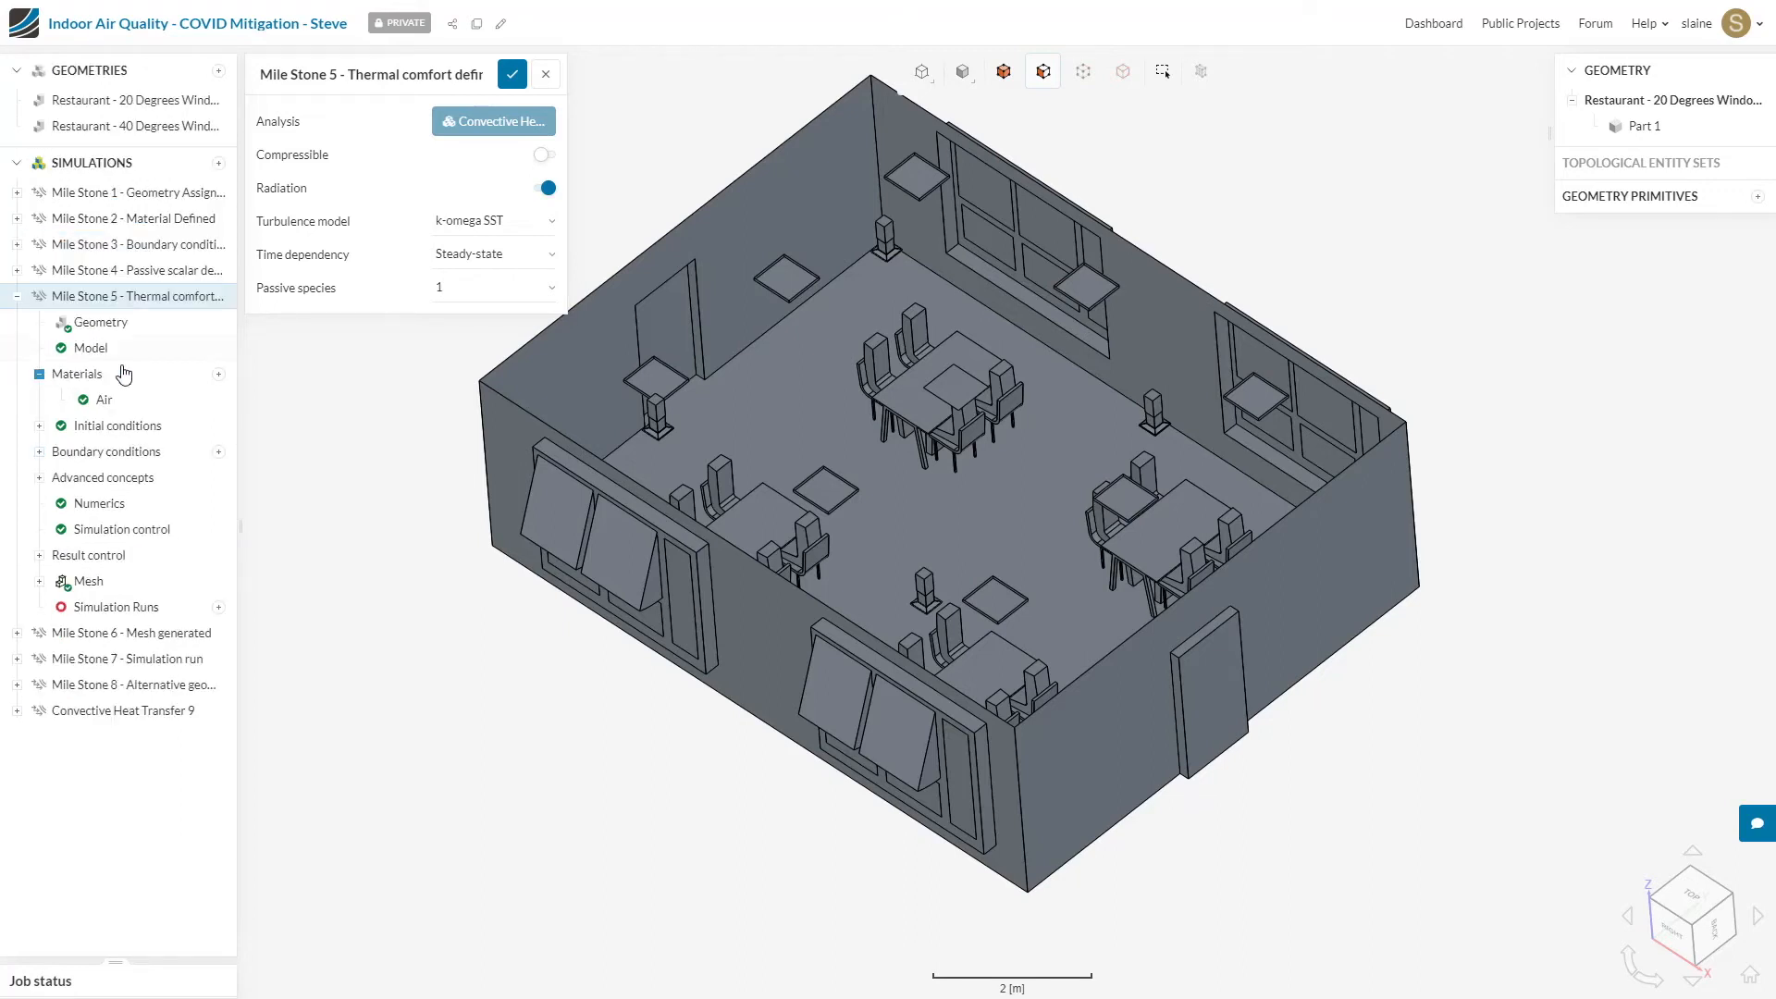
Step: Review the Mile Stone 5 mesh's fineness and automatic boundary layer settings, and save
left_click(86, 583)
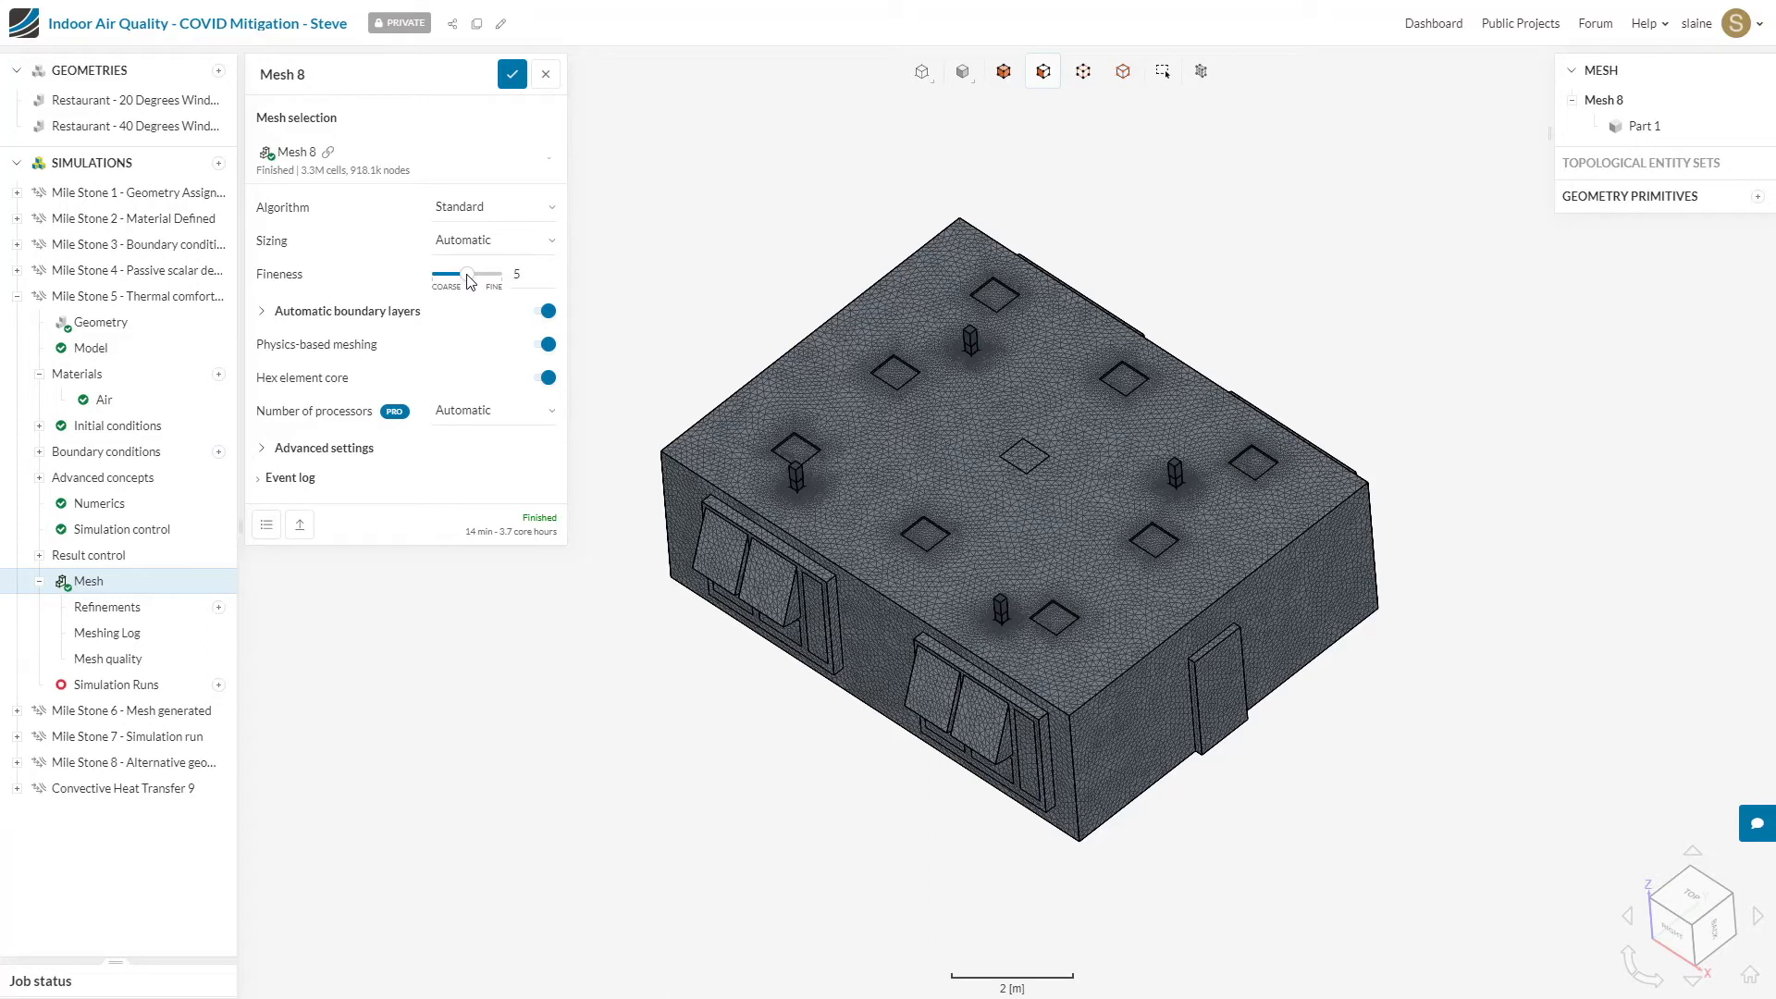
left_click(262, 314)
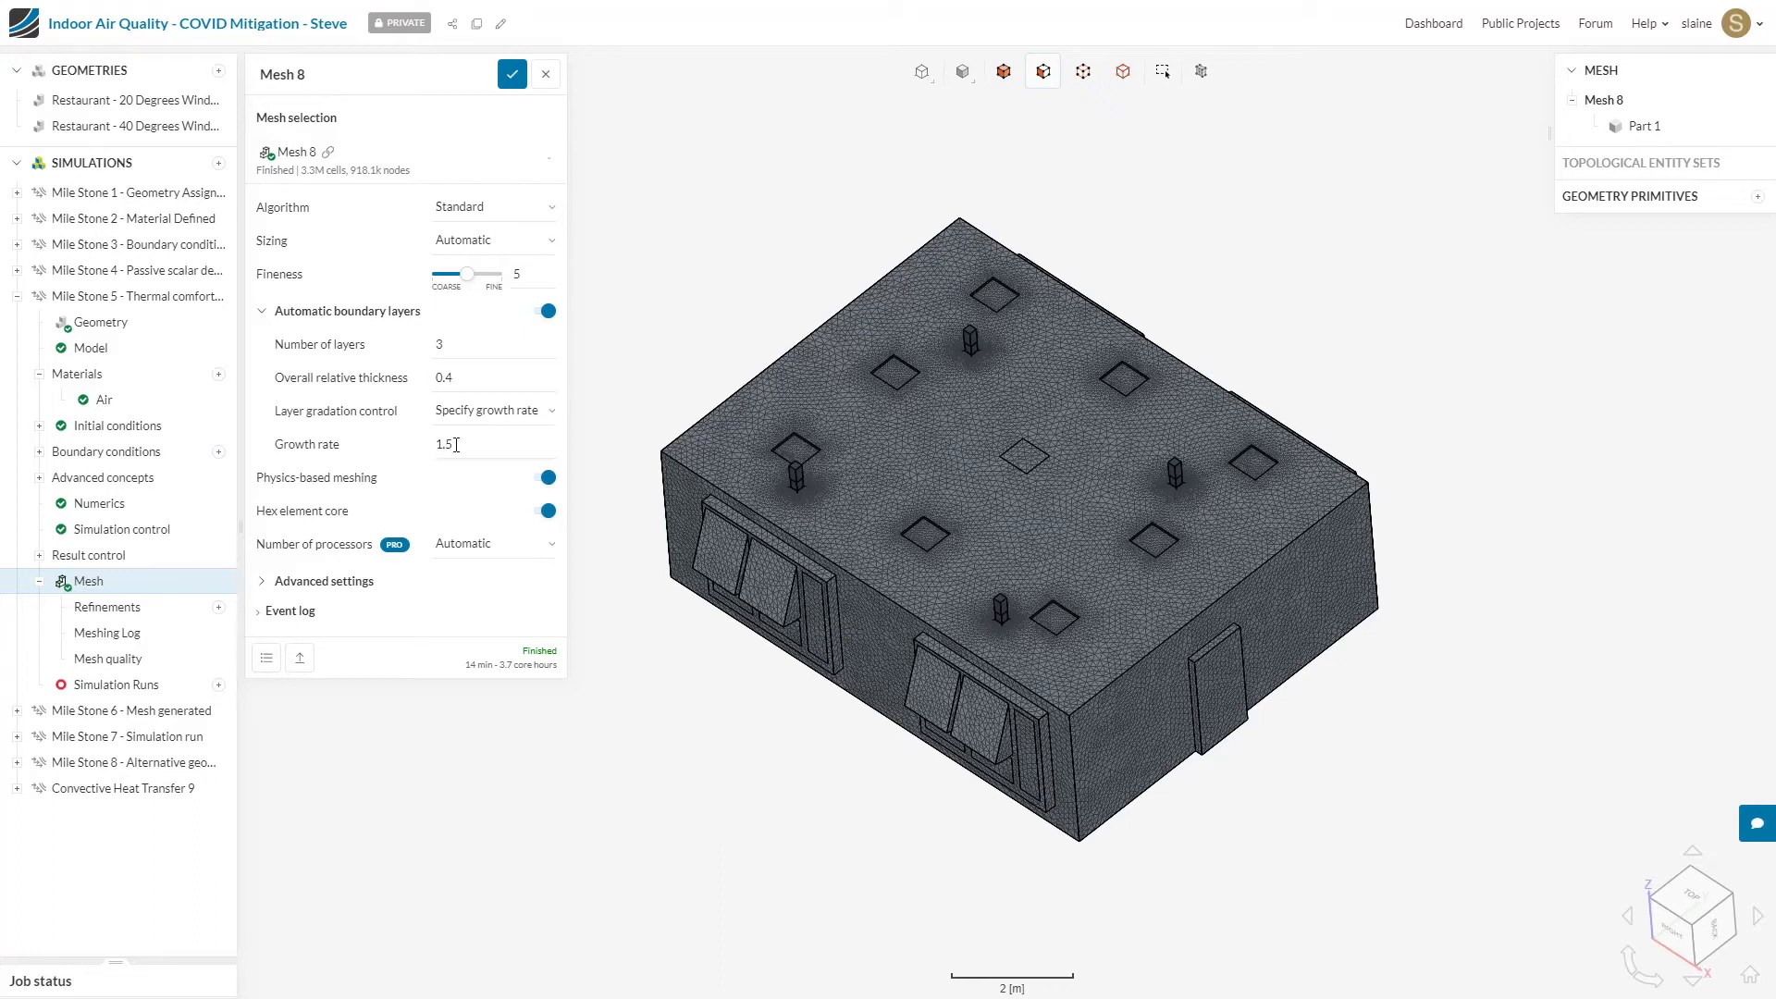
mouse_move(557, 493)
left_click(516, 76)
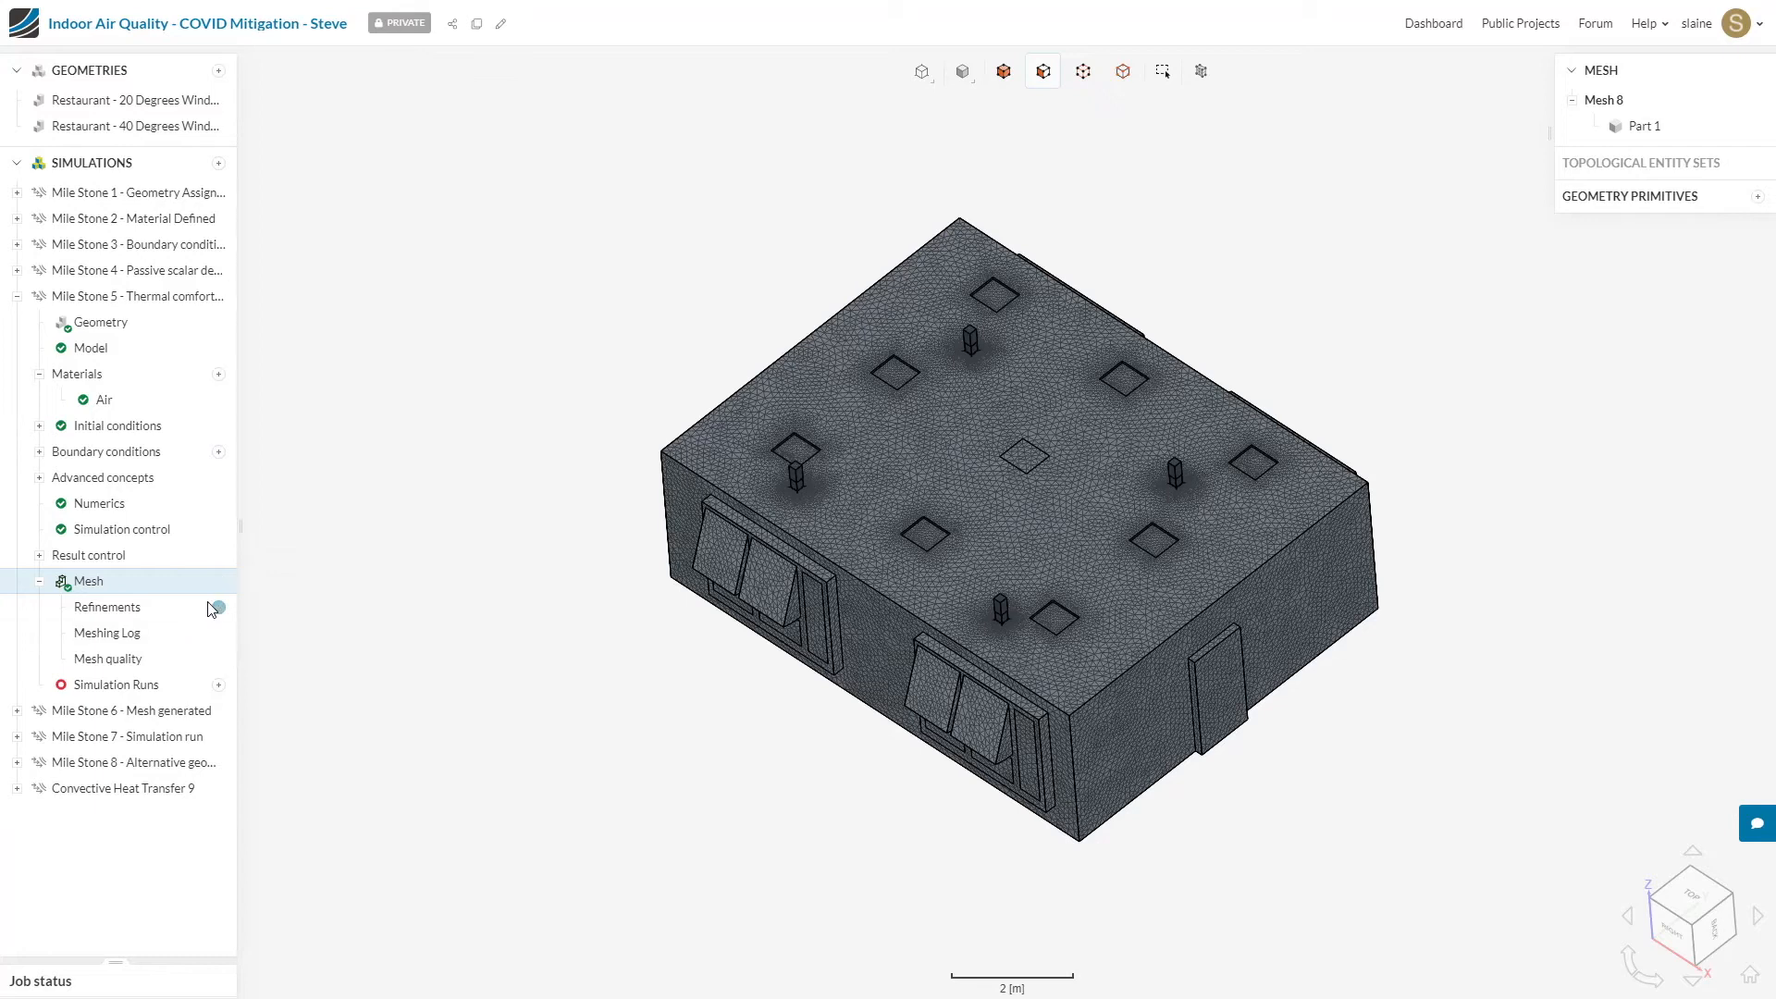
Step: Collapse Mile Stone 5 and start a new Mile Stone 6 simulation run named "CHT windows open 20 degrees"
left_click(17, 297)
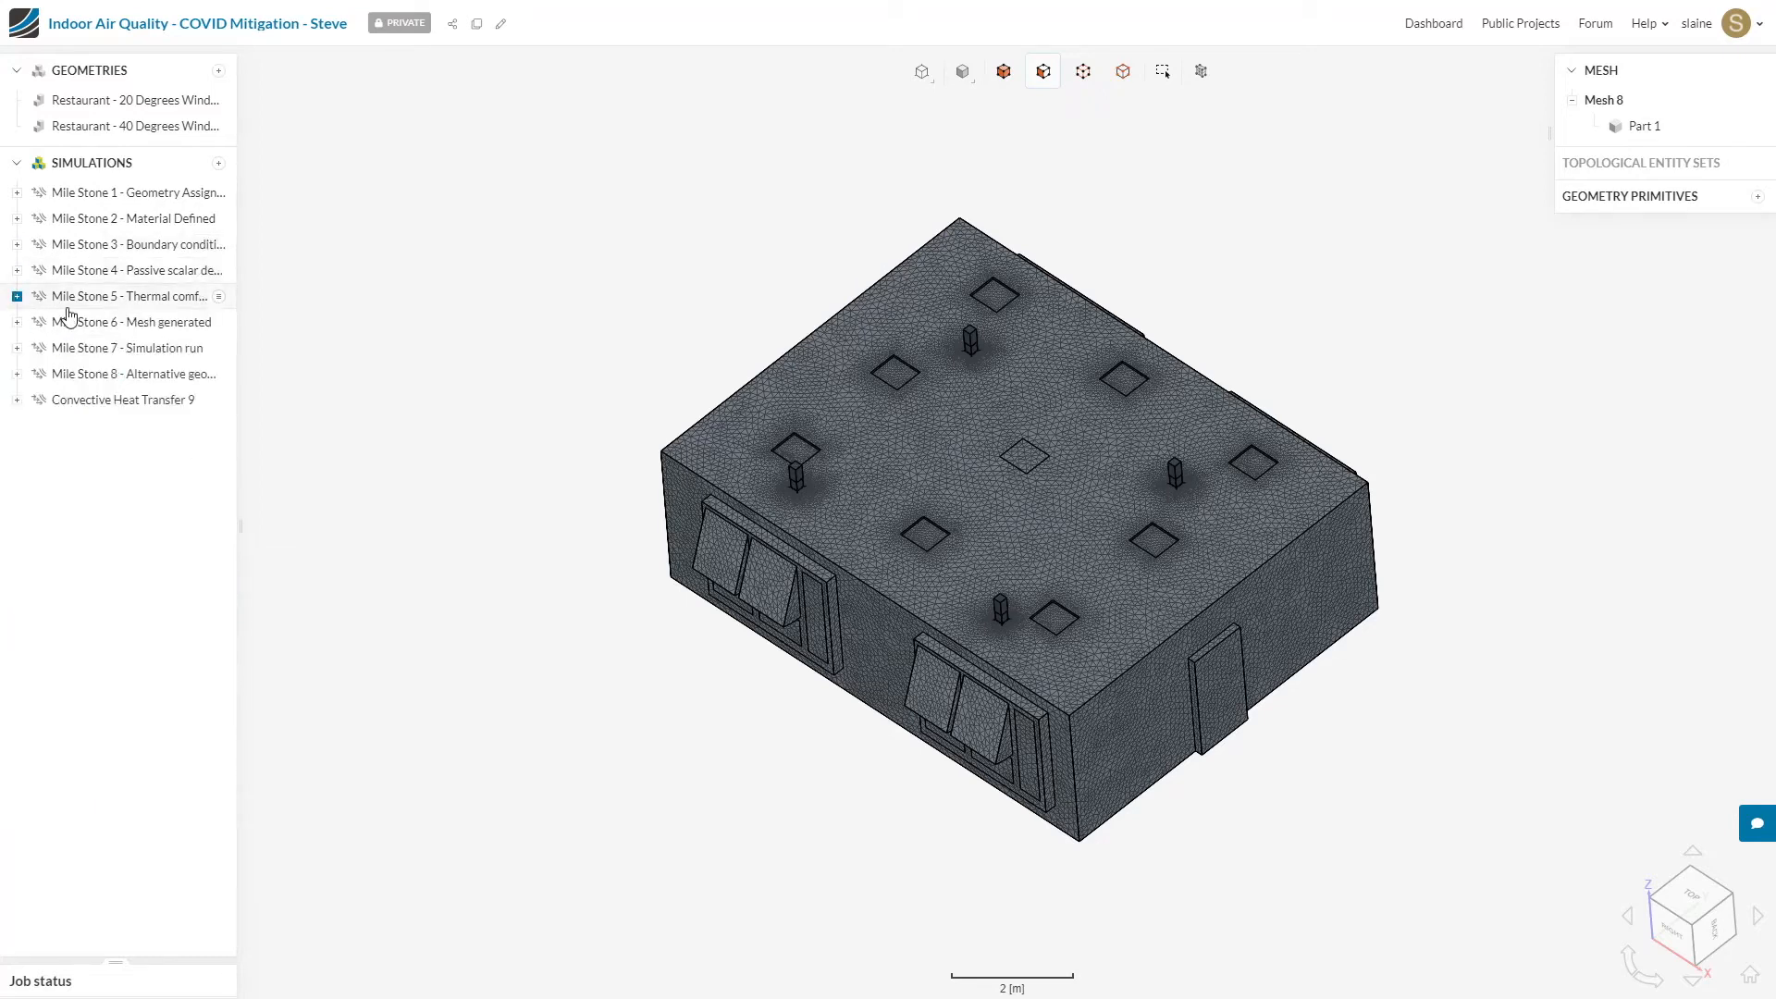
left_click(18, 322)
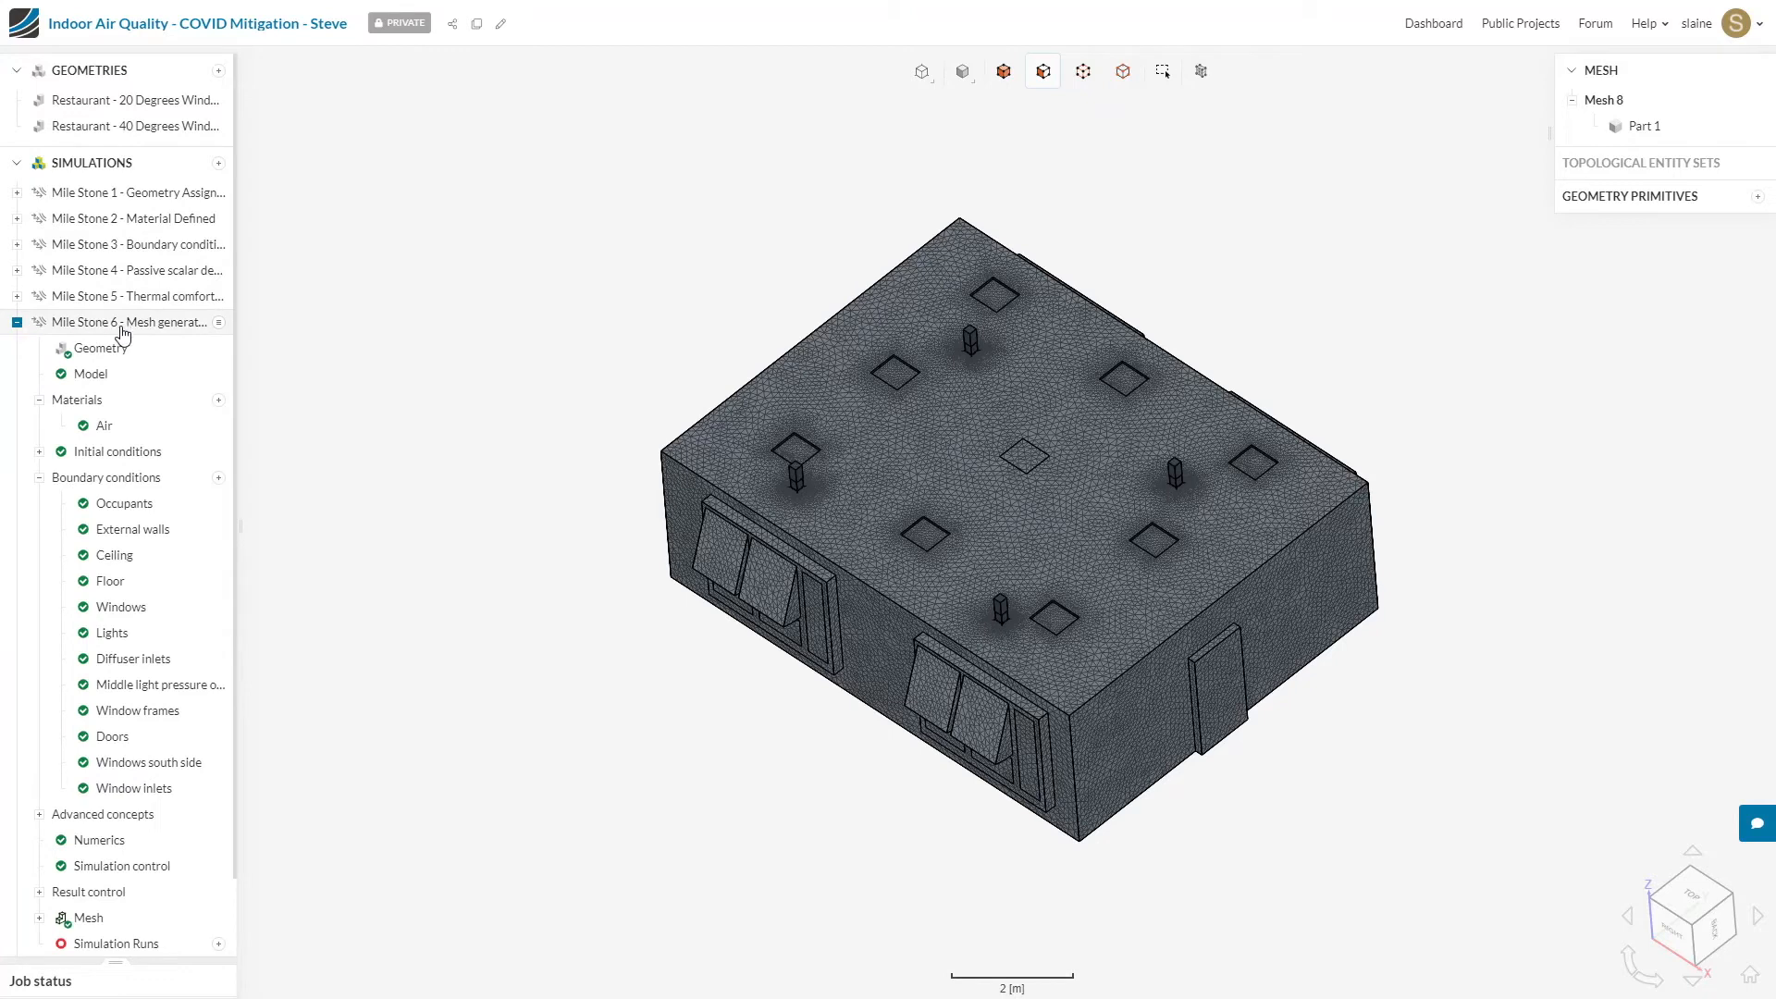
scroll(101, 802, "down", 1)
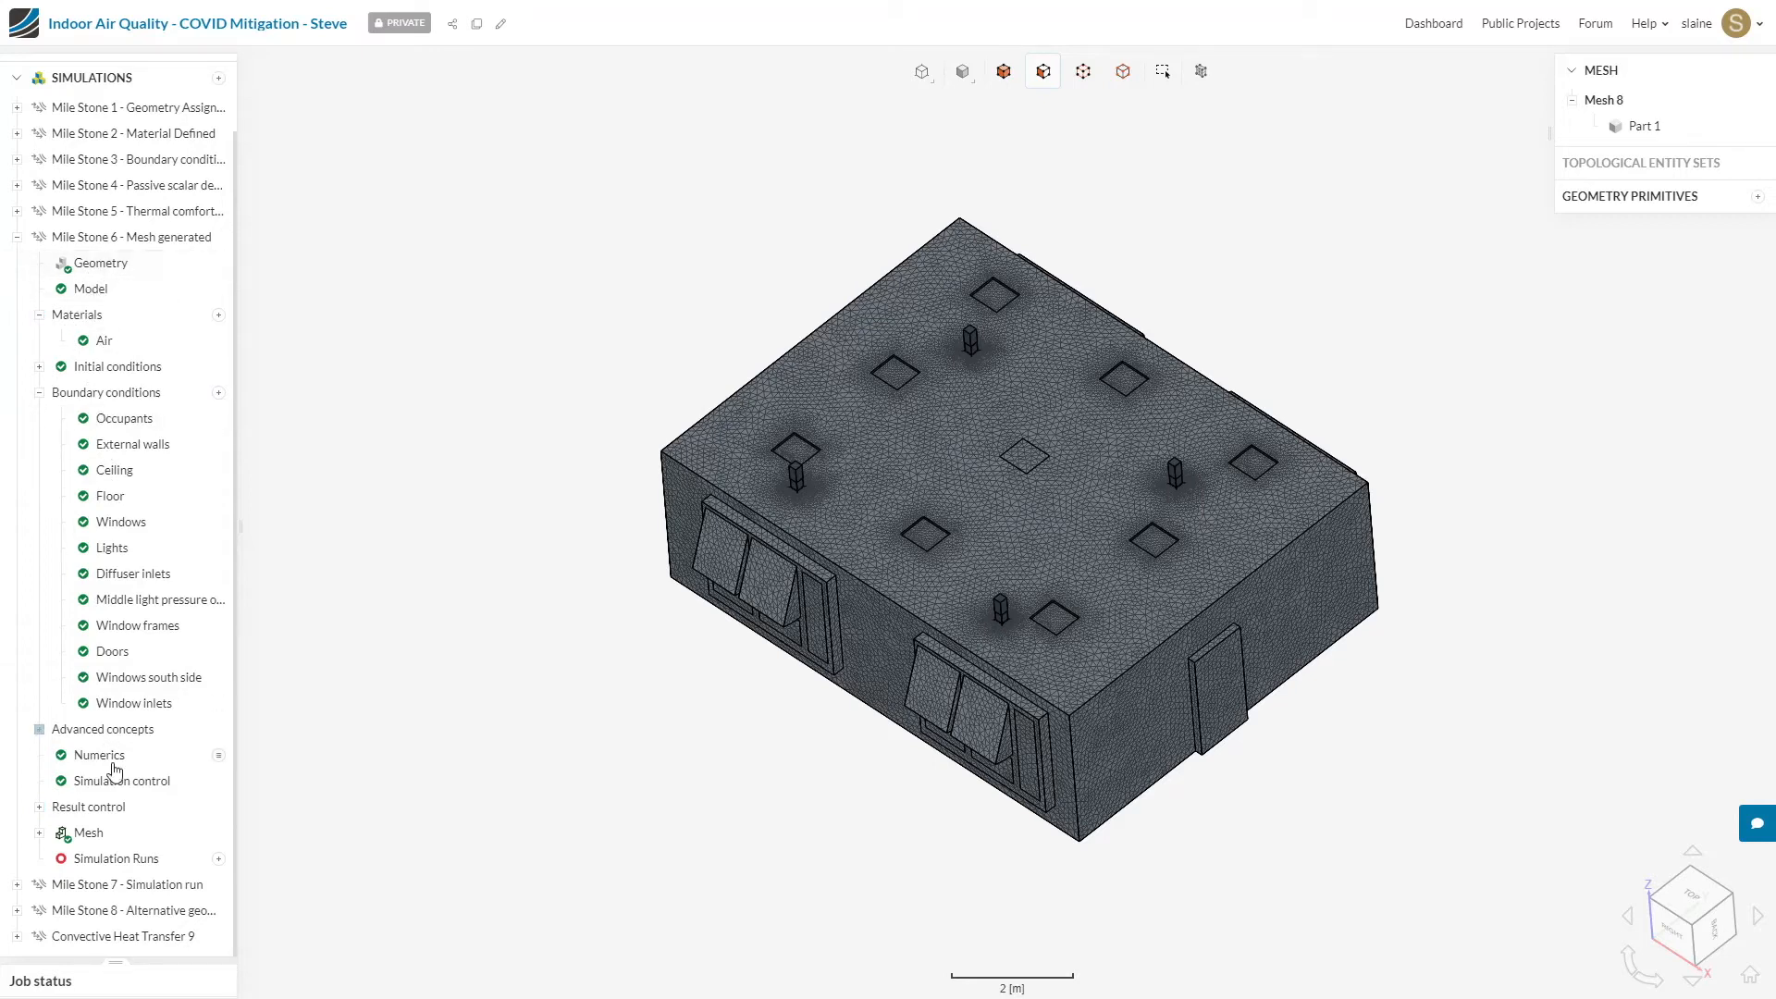
left_click(219, 860)
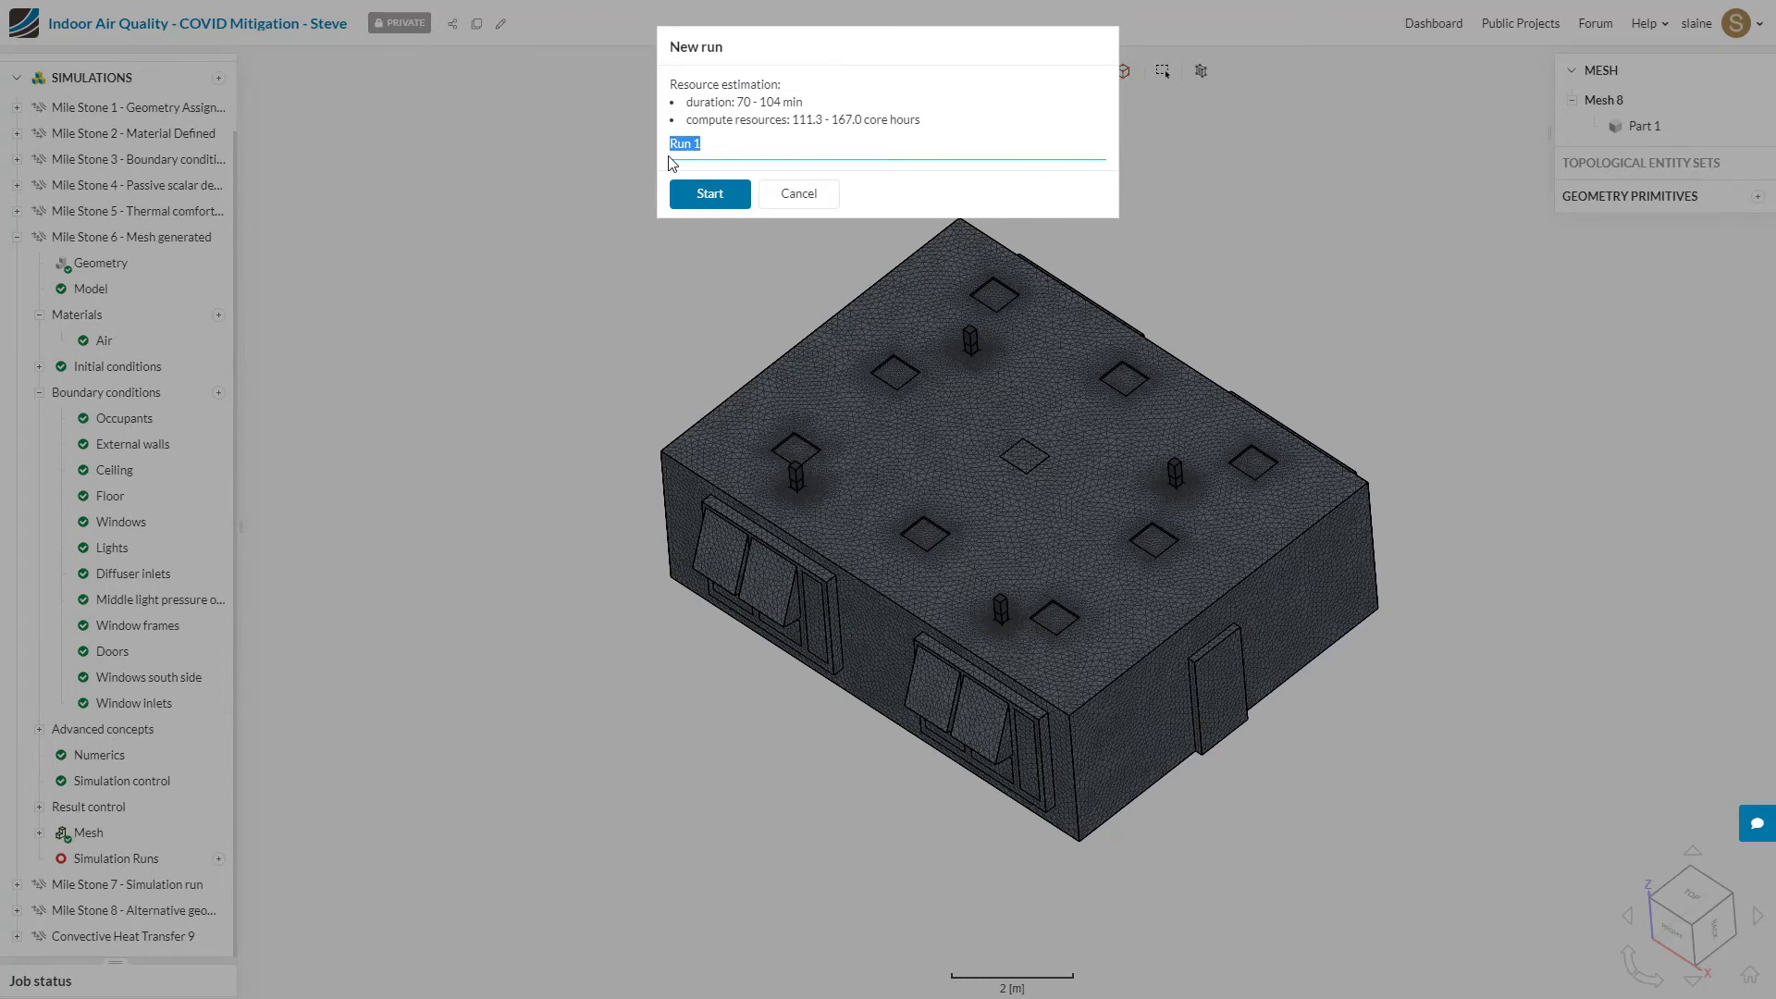
type("CHT windows open 20 degrees")
left_click(710, 194)
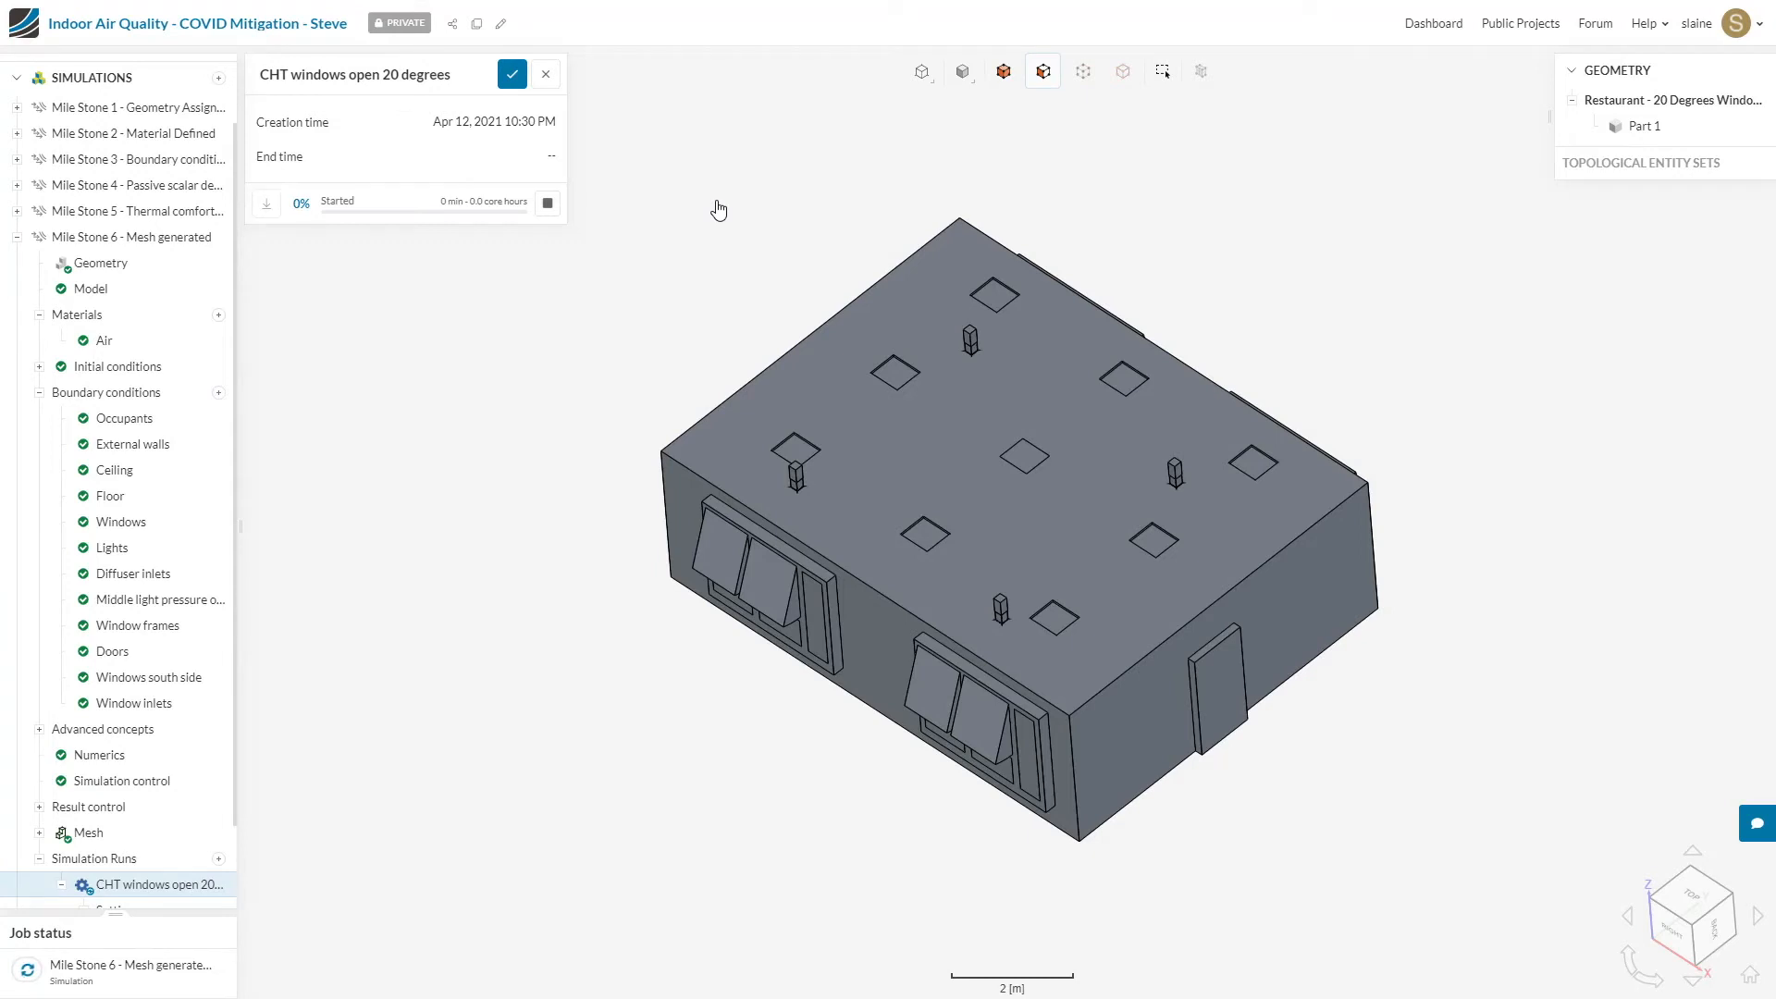
Step: Collapse Mile Stone 6, switch to Mile Stone 7 and assign the Restaurant - 40 Degrees Window Opening geometry as its simulation domain
left_click(17, 237)
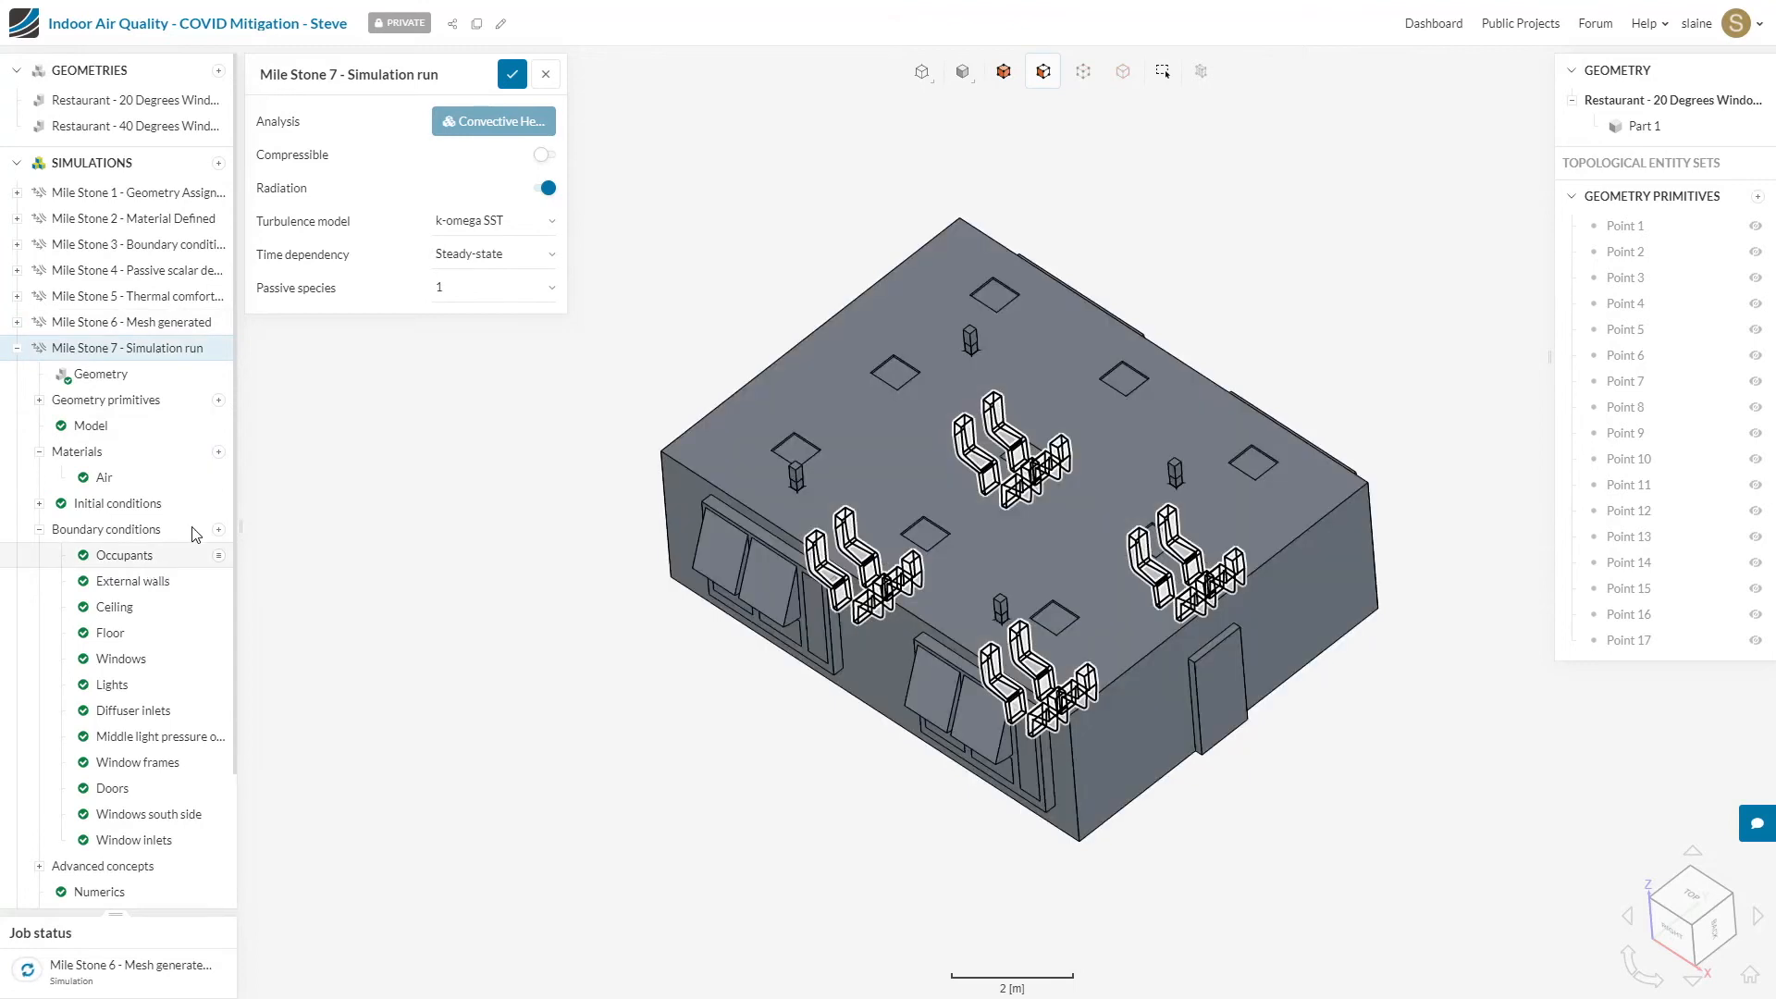
scroll(176, 473, "down", 3)
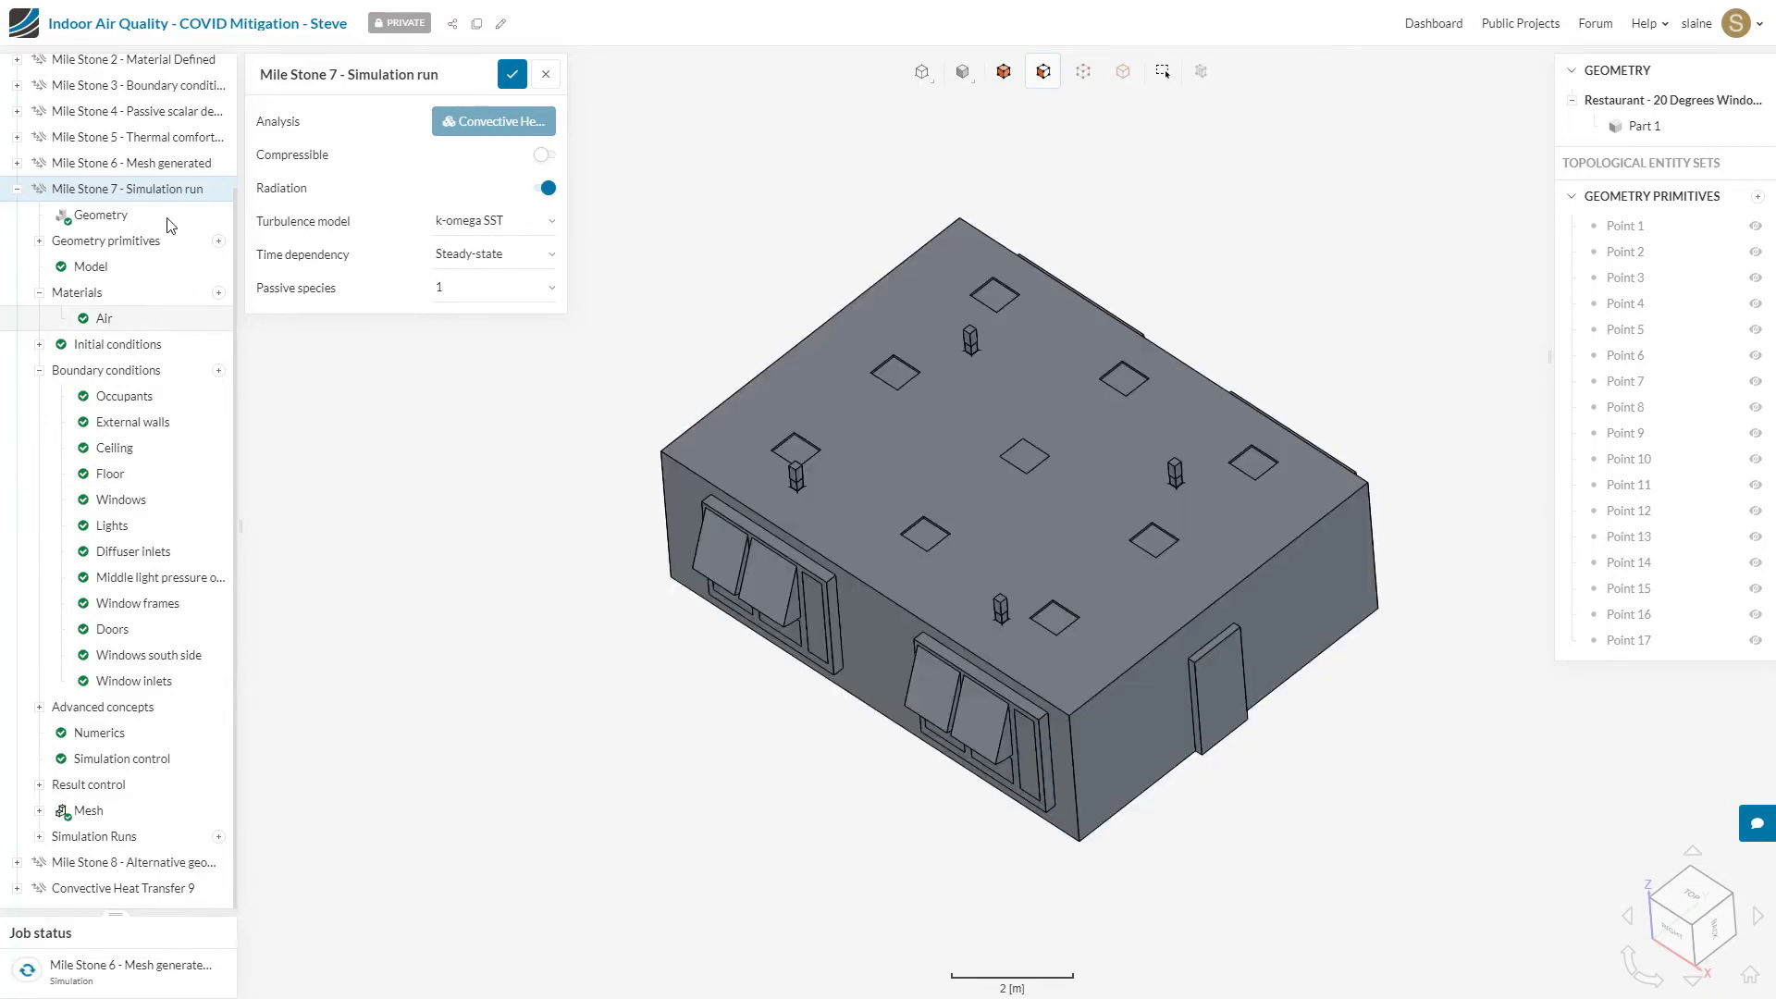
left_click(71, 225)
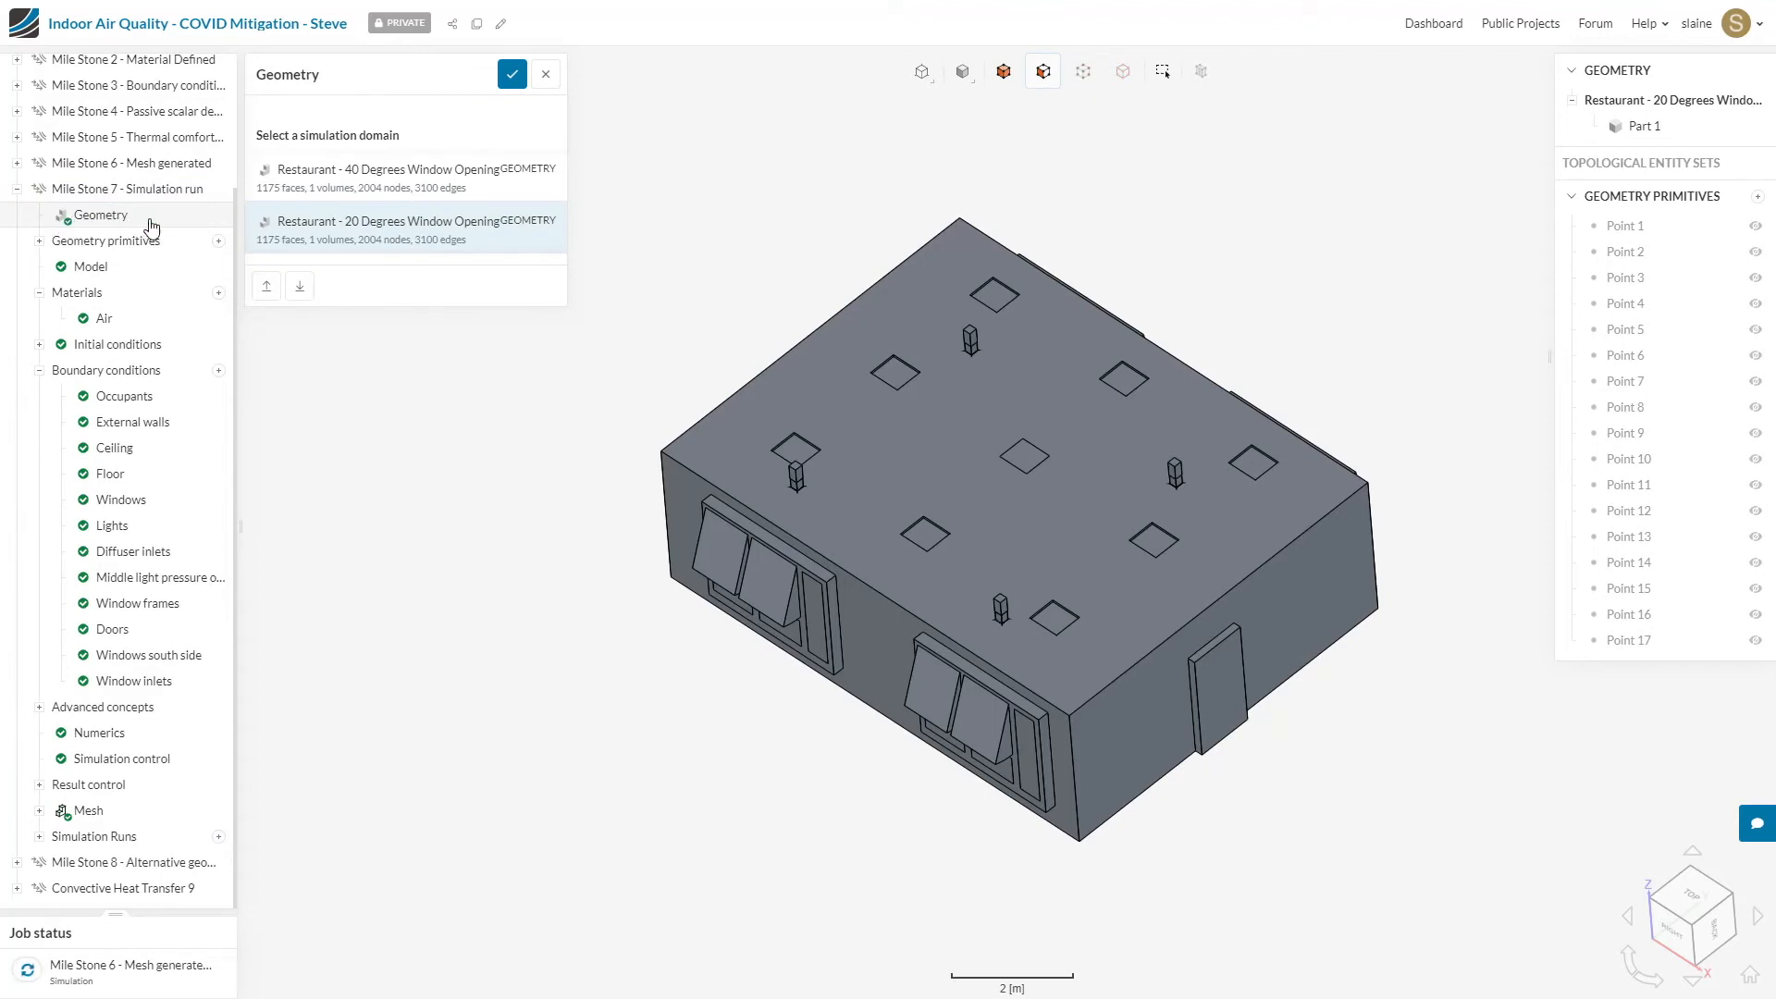
left_click(431, 191)
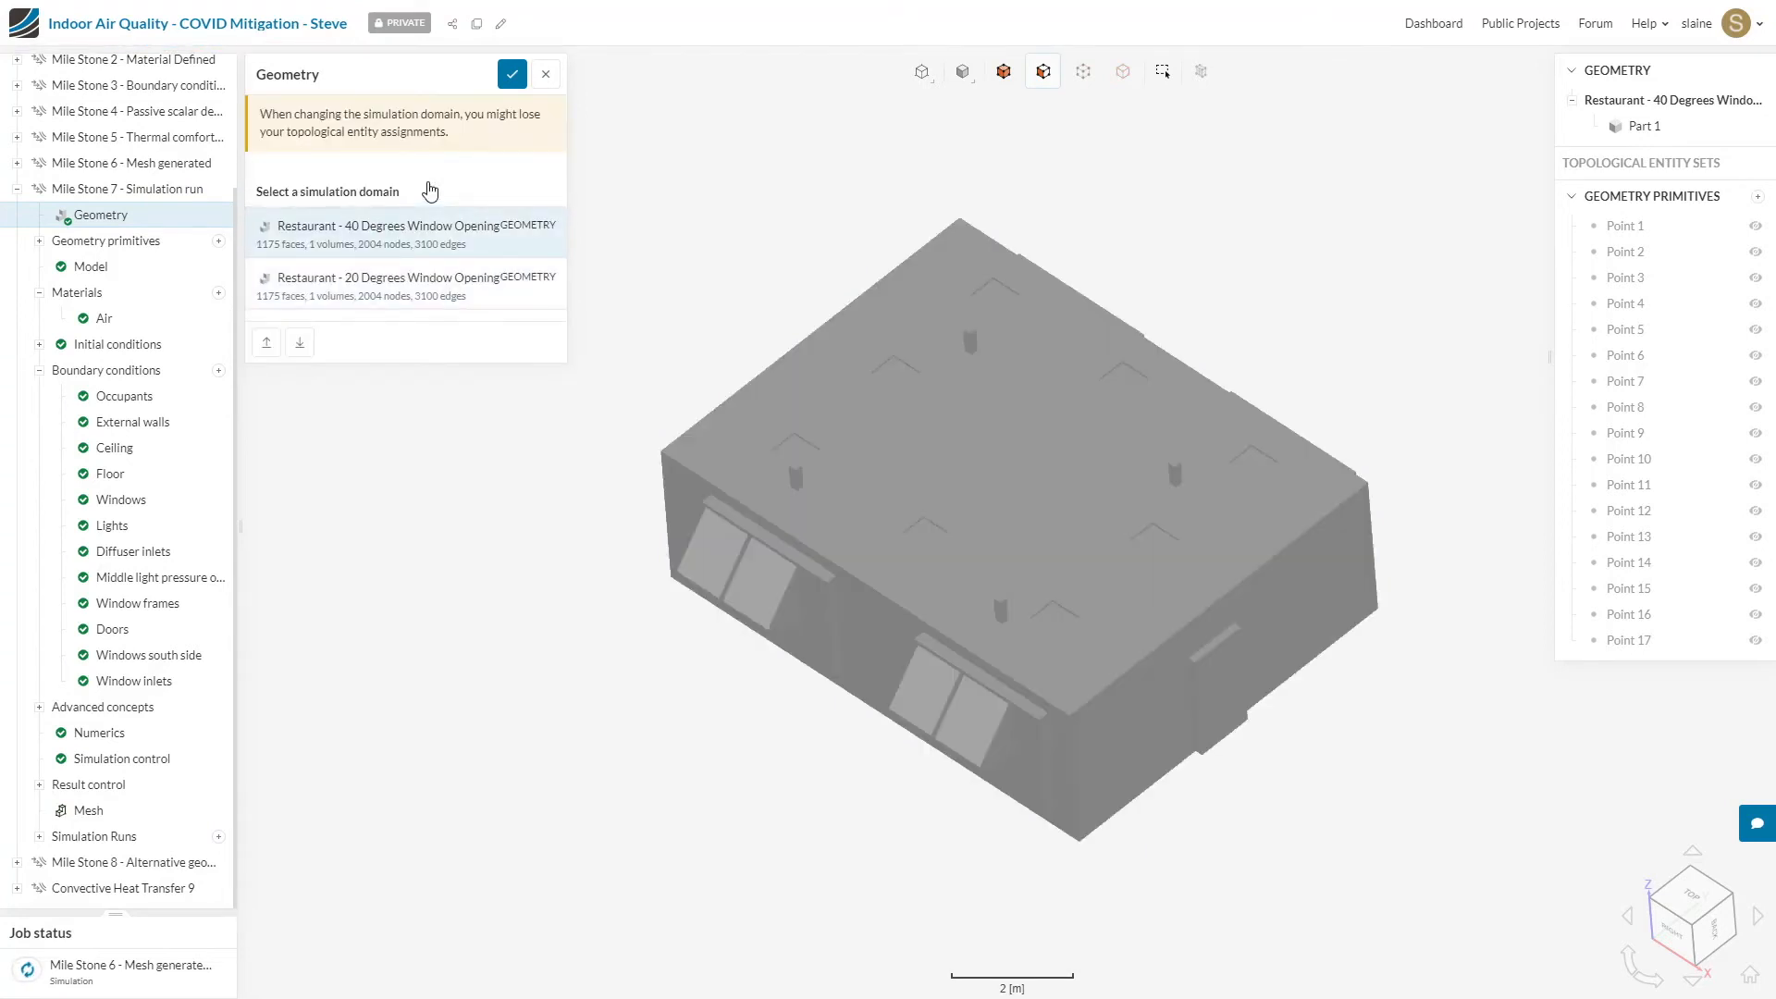
left_click_drag(1002, 699, 1009, 595)
left_click_drag(1094, 735, 1126, 862)
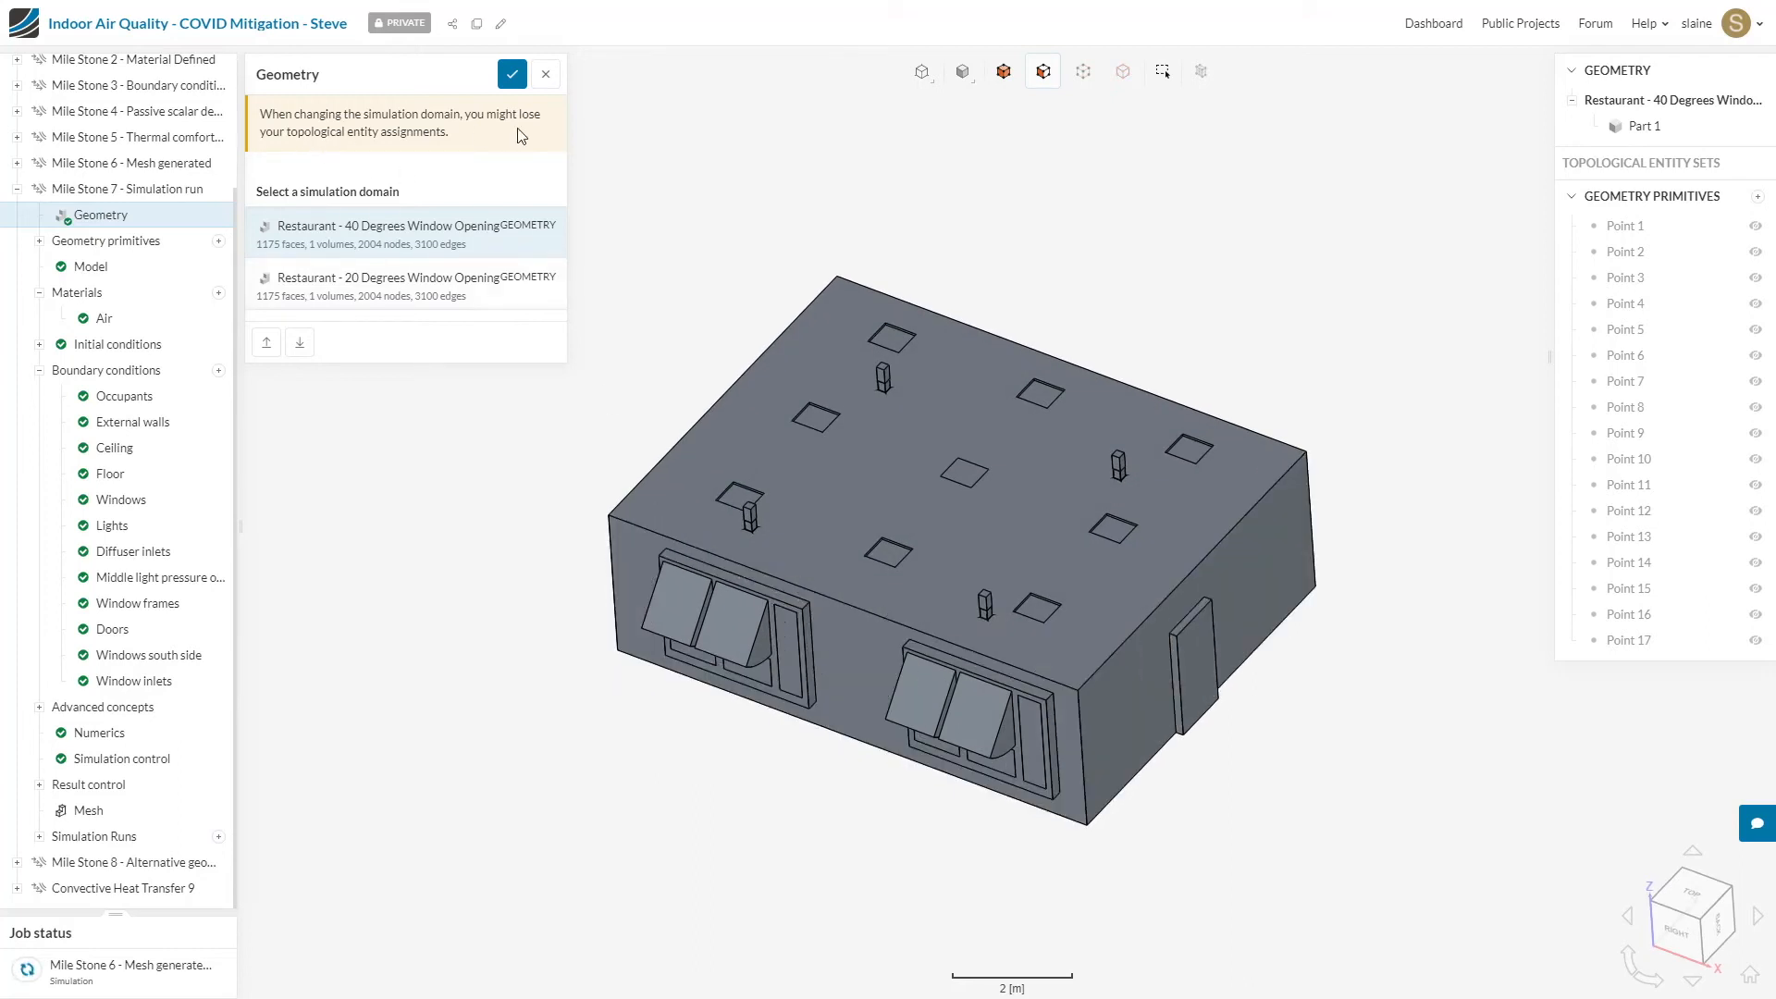
left_click(510, 77)
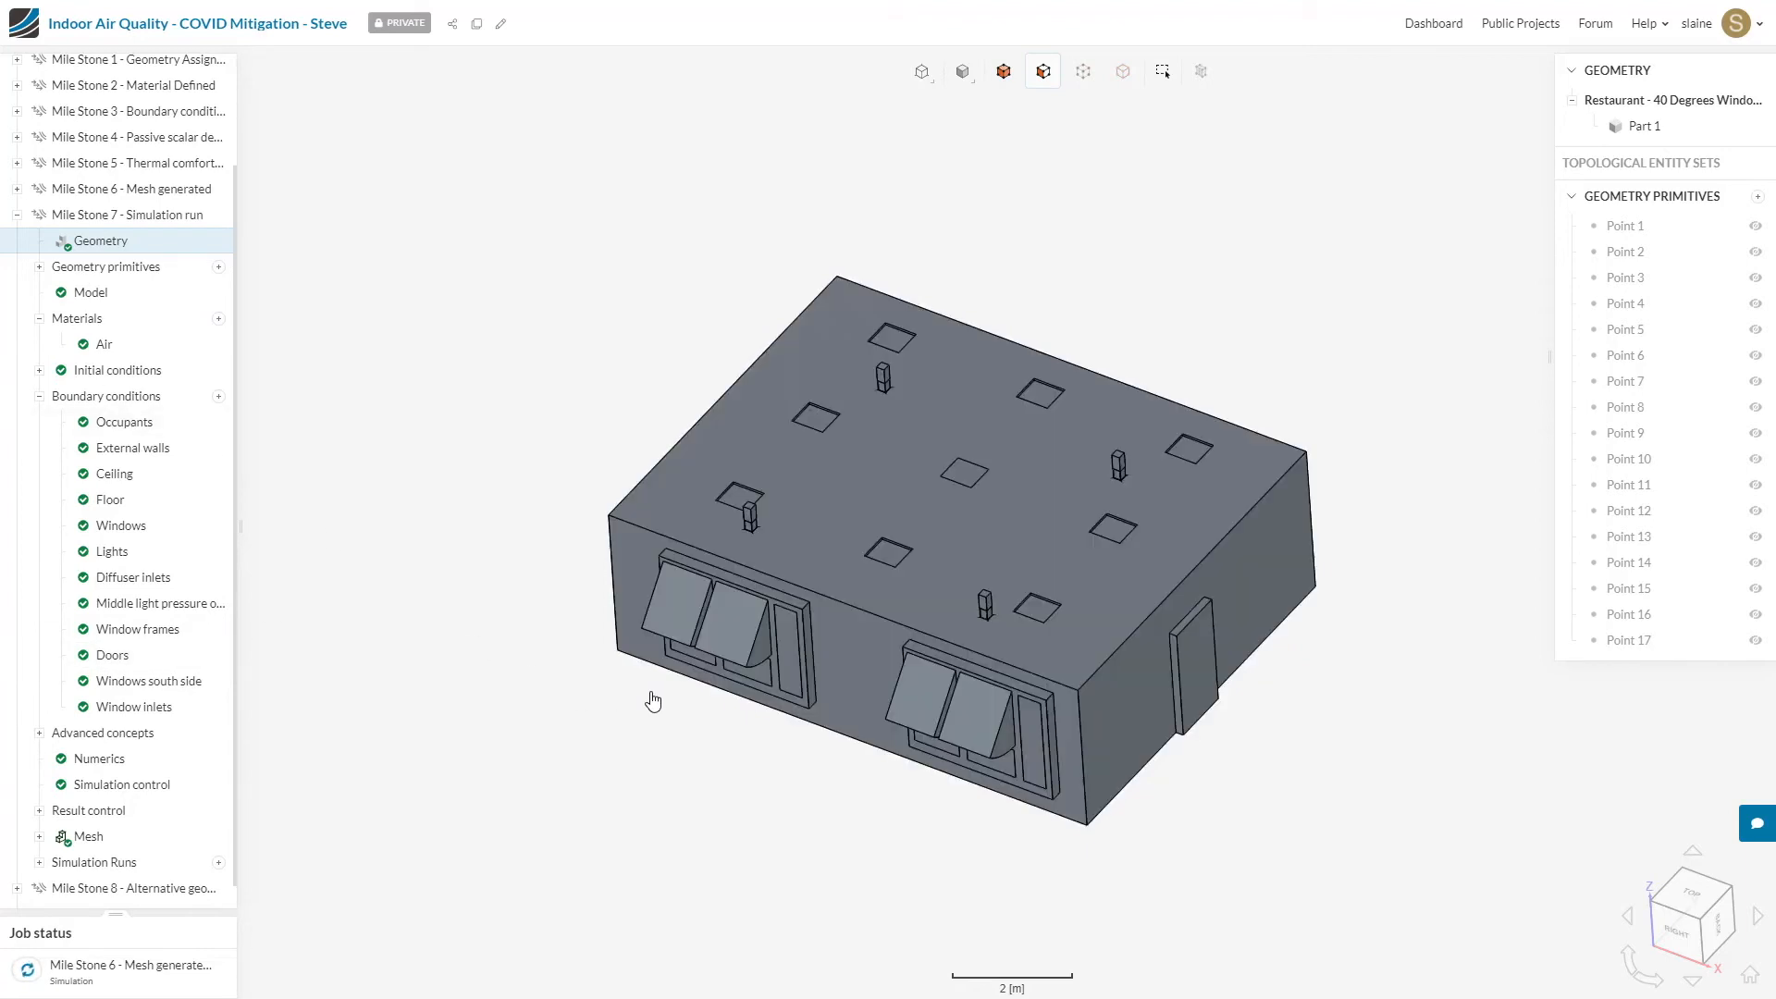
Step: Start a new Mile Stone 7 simulation run named "CHT windows open 40 degrees"
scroll(162, 847, "down", 1)
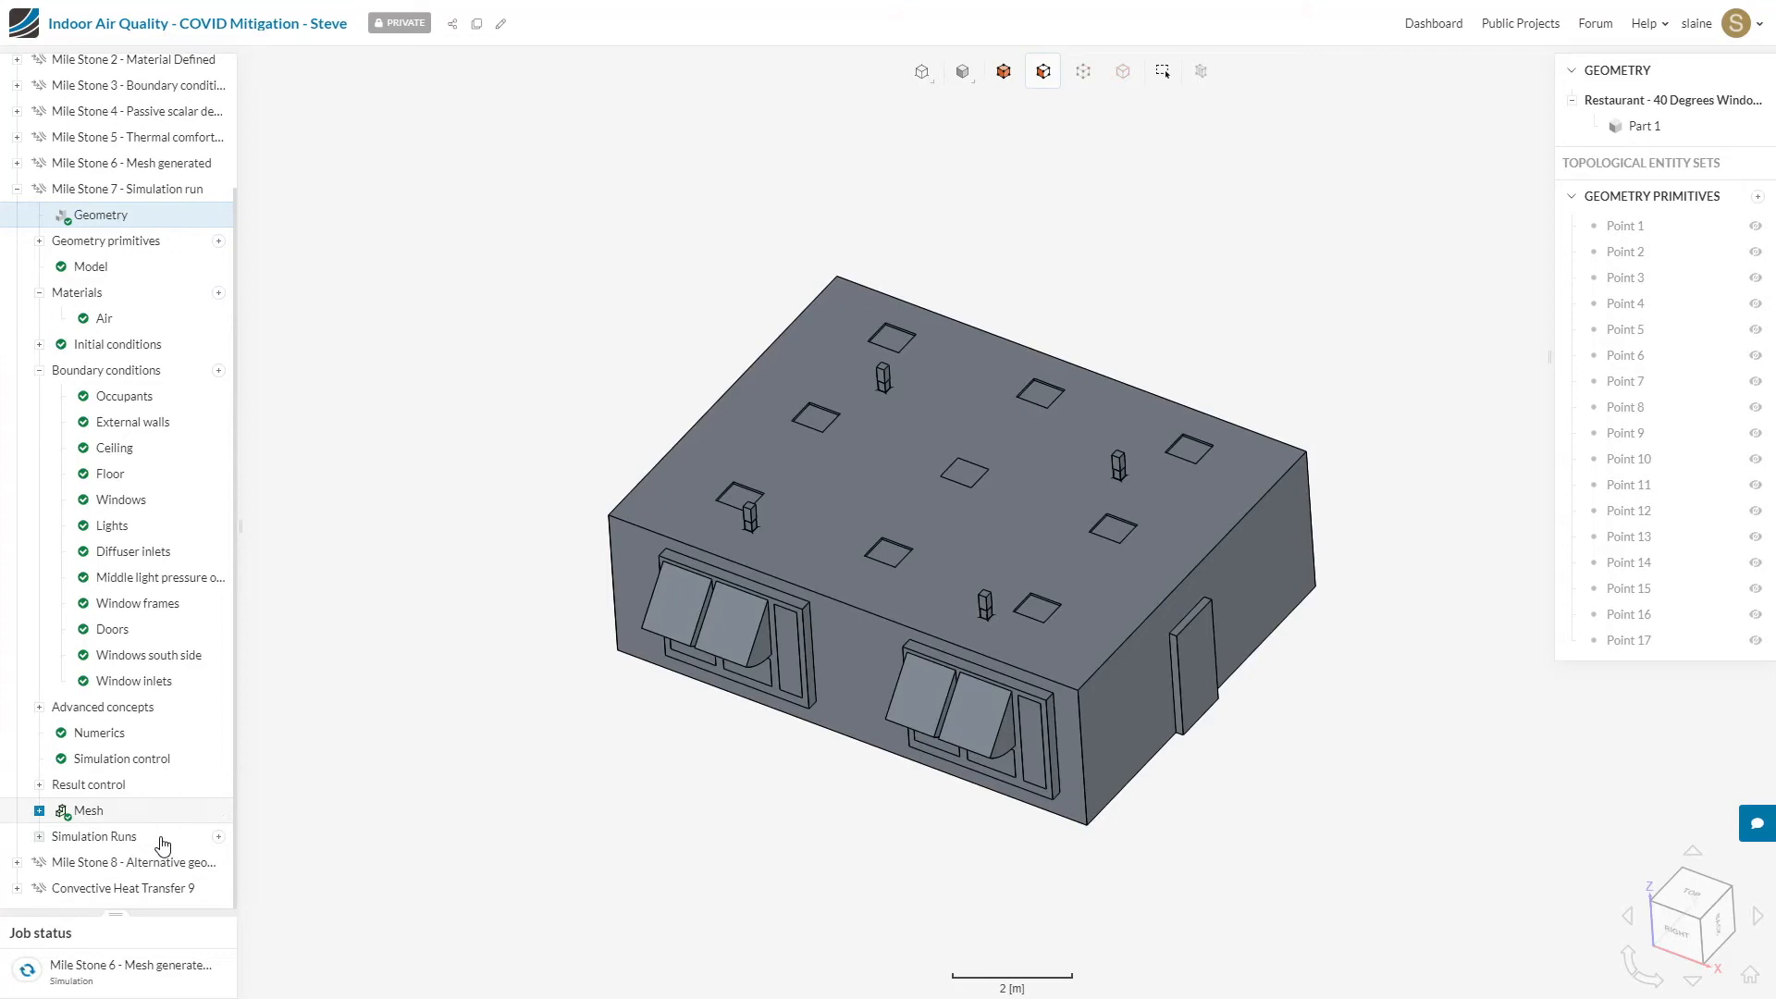
left_click(219, 837)
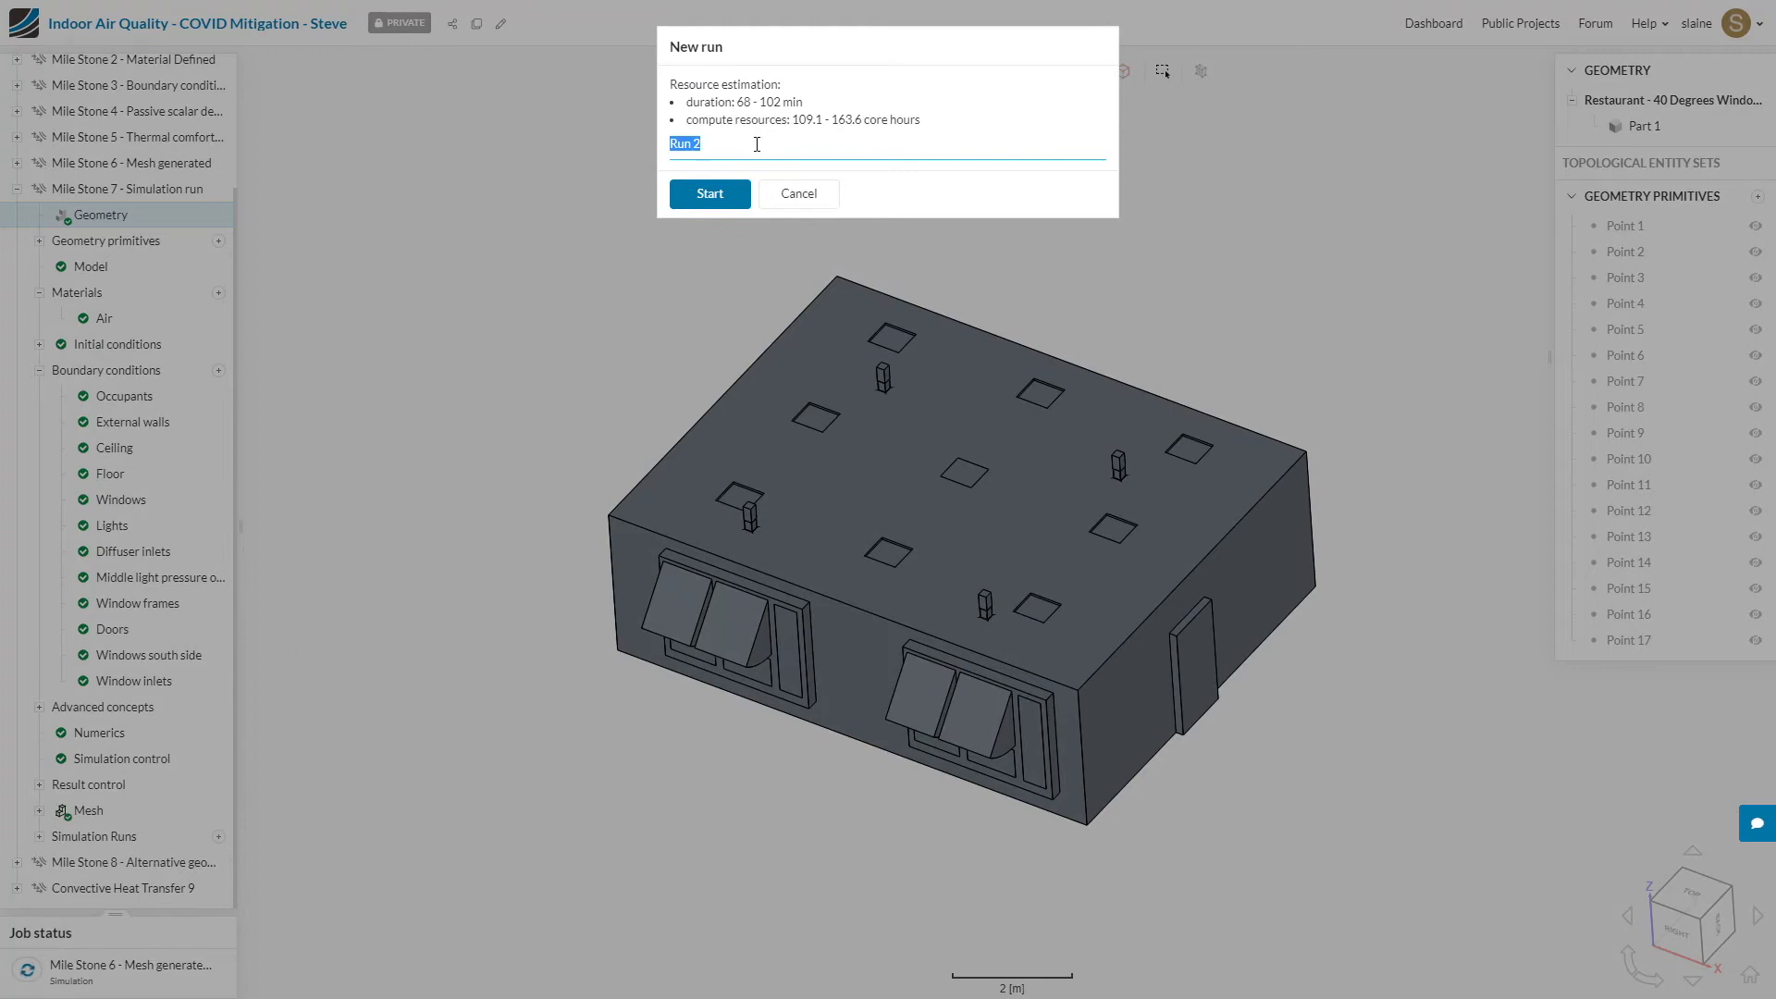
type("CHT windows open 40 degrees")
left_click(736, 196)
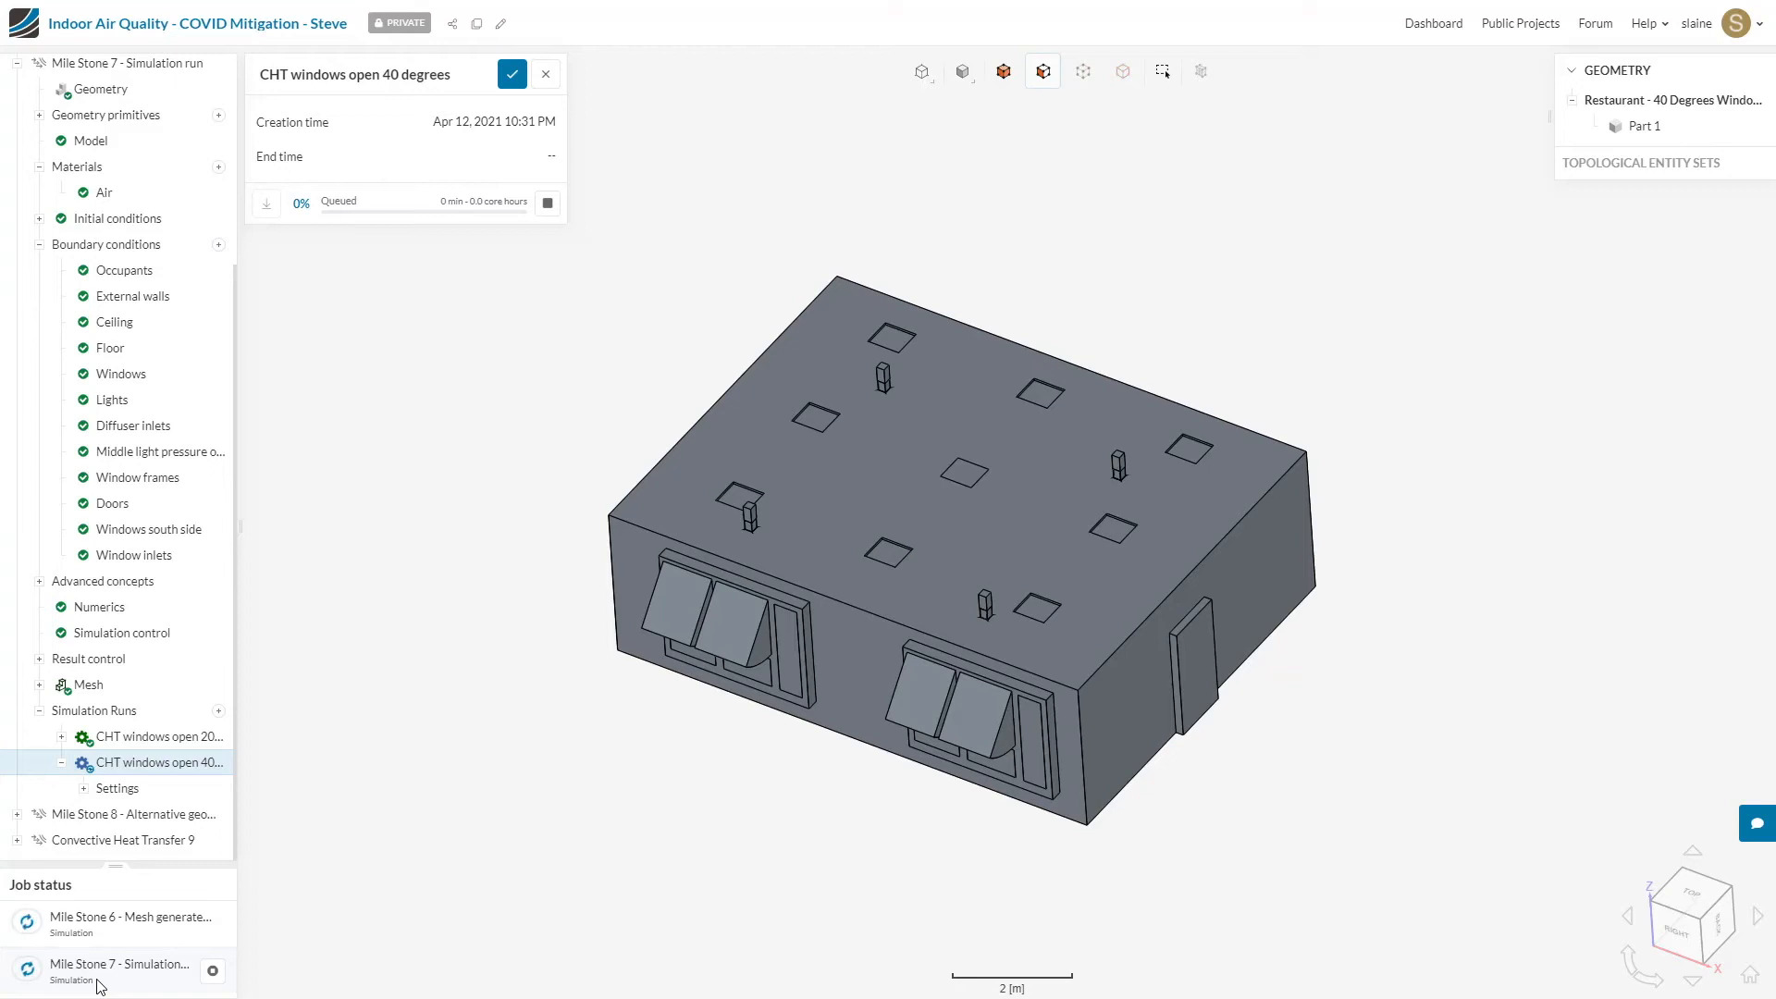
Step: Open the post-processing results of the finished "CHT windows open 20 degrees" run in Mile Stone 7
left_click(17, 63)
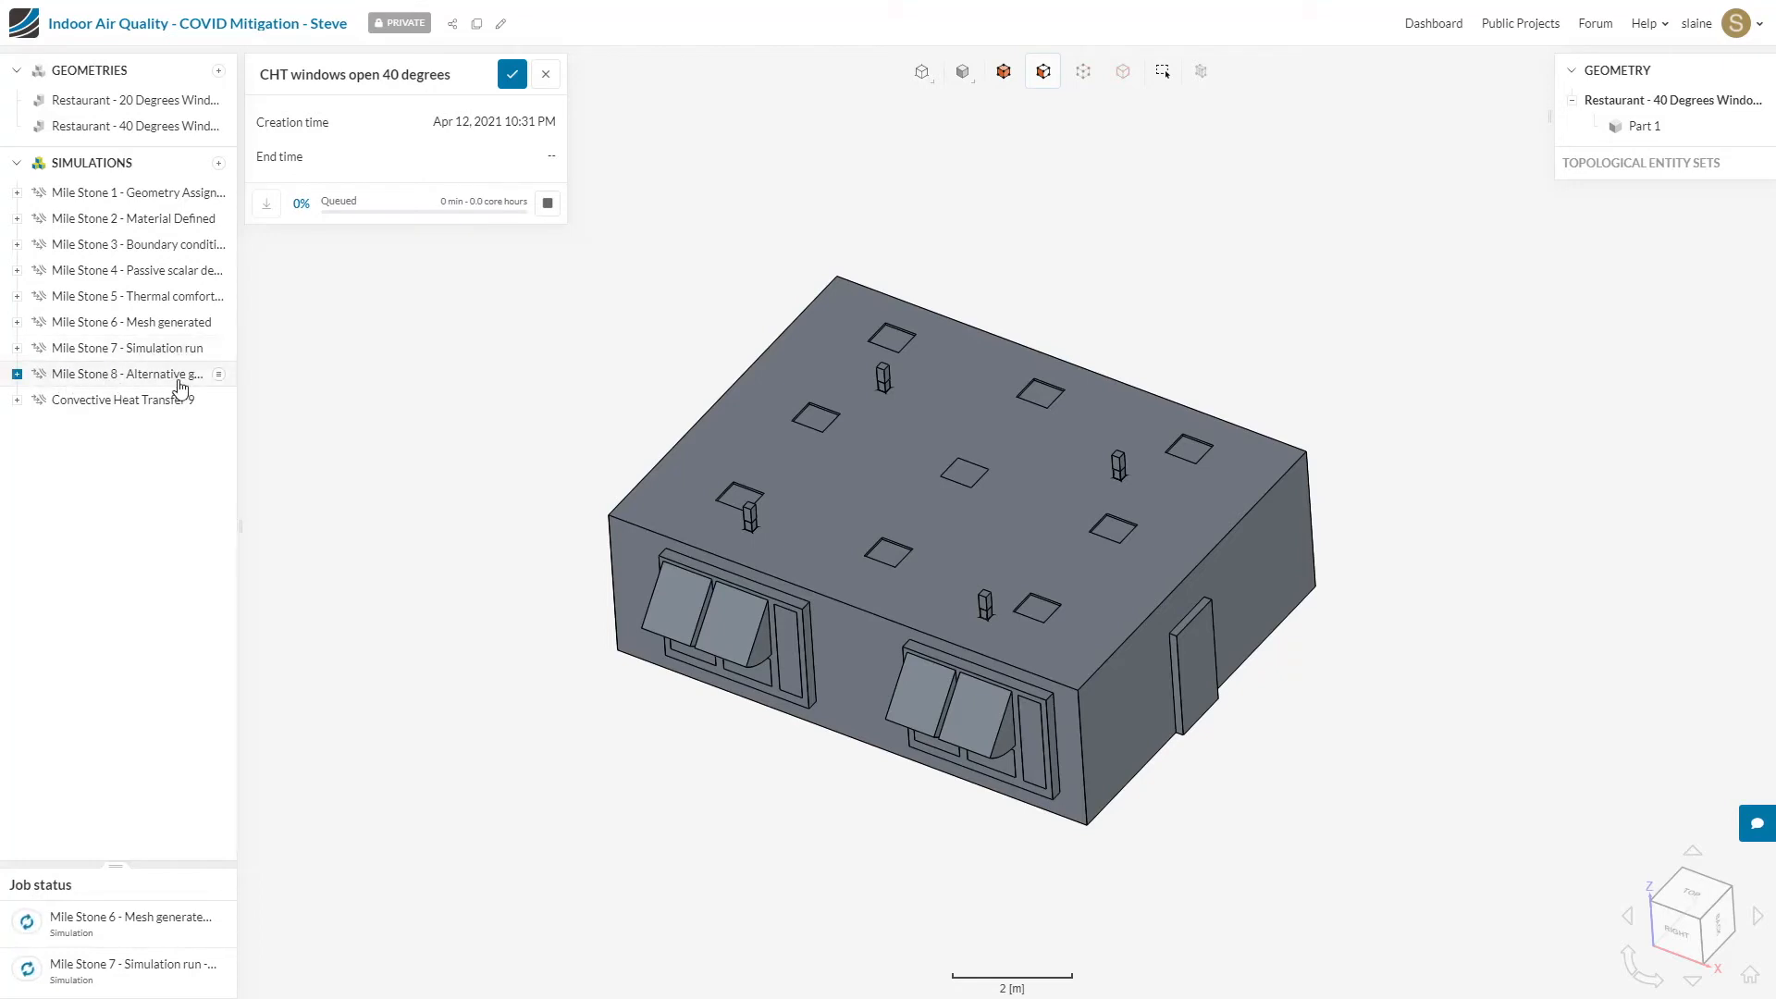
left_click(126, 352)
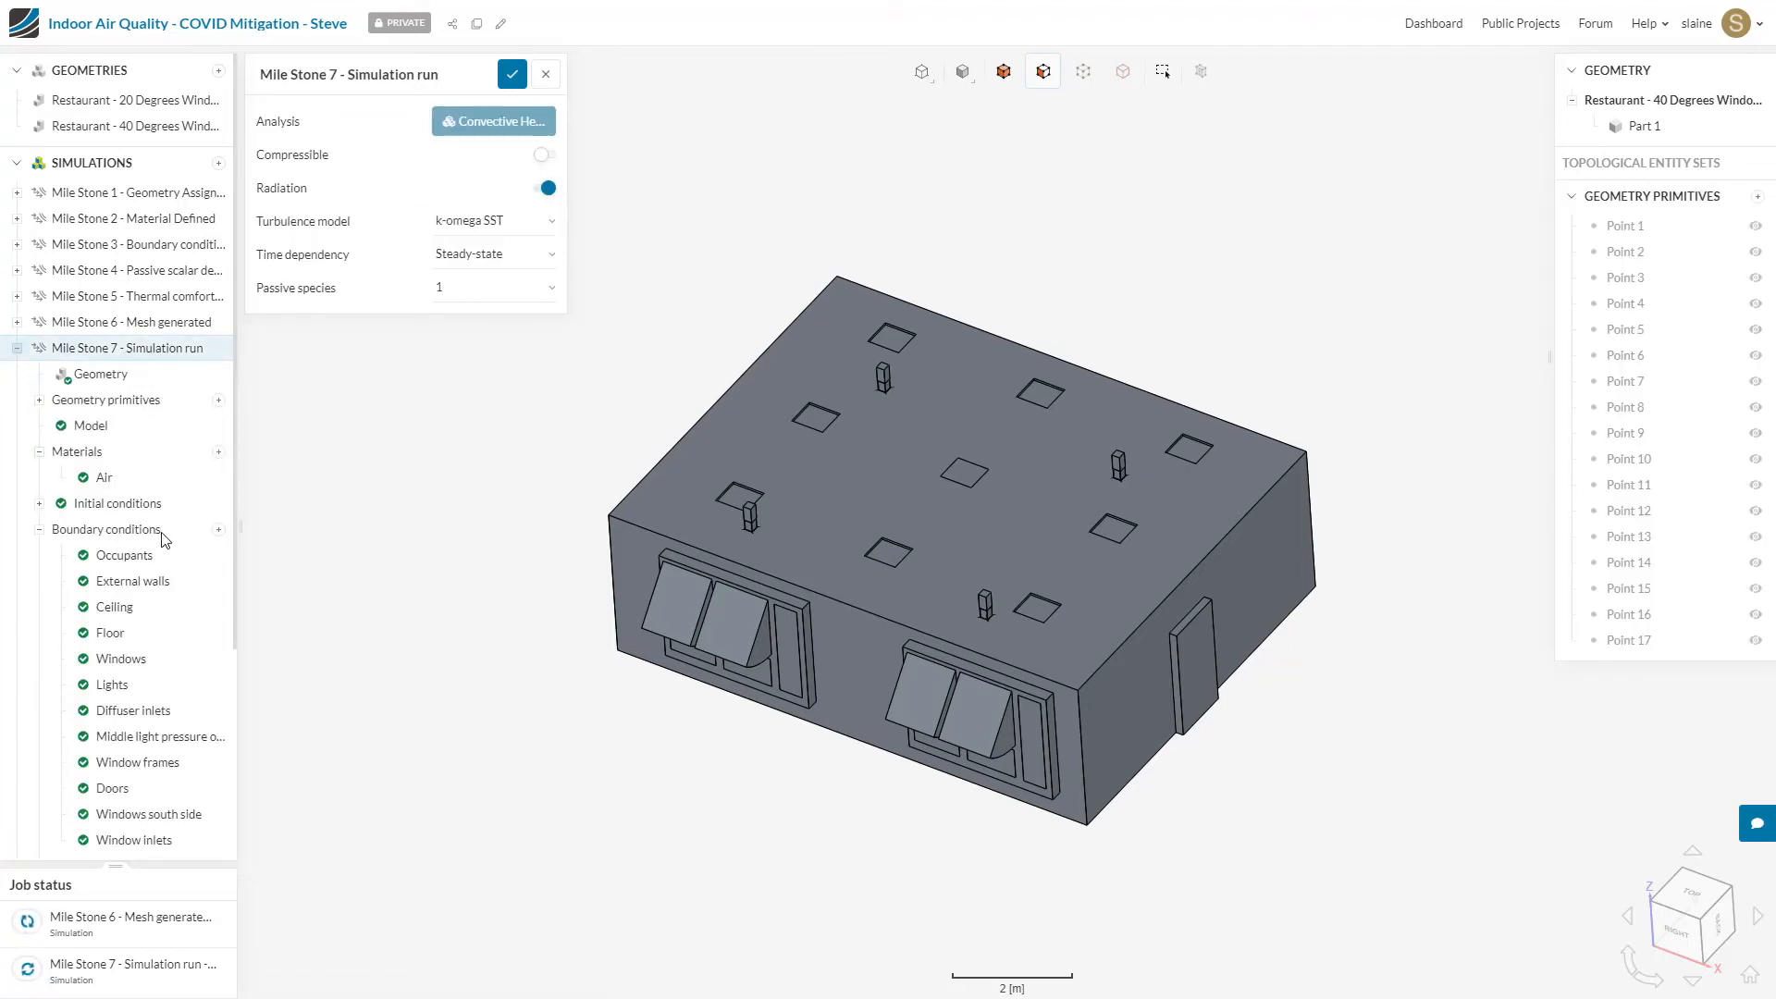
scroll(167, 536, "down", 3)
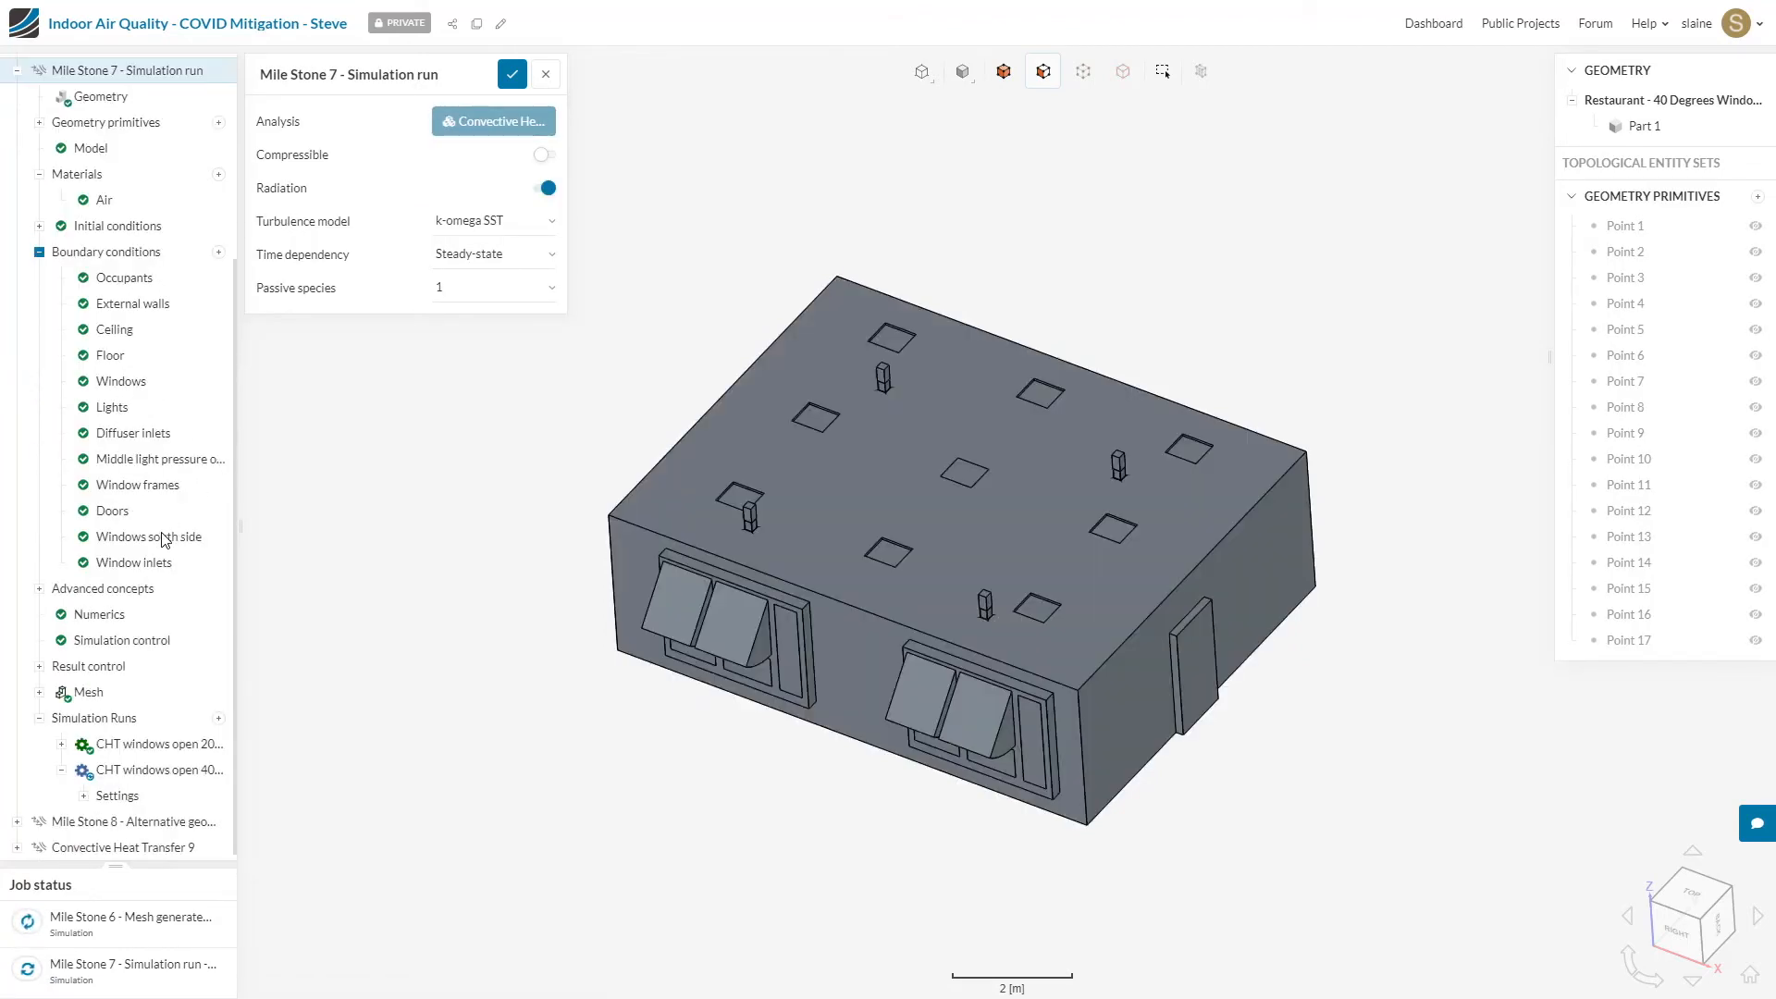
left_click(153, 748)
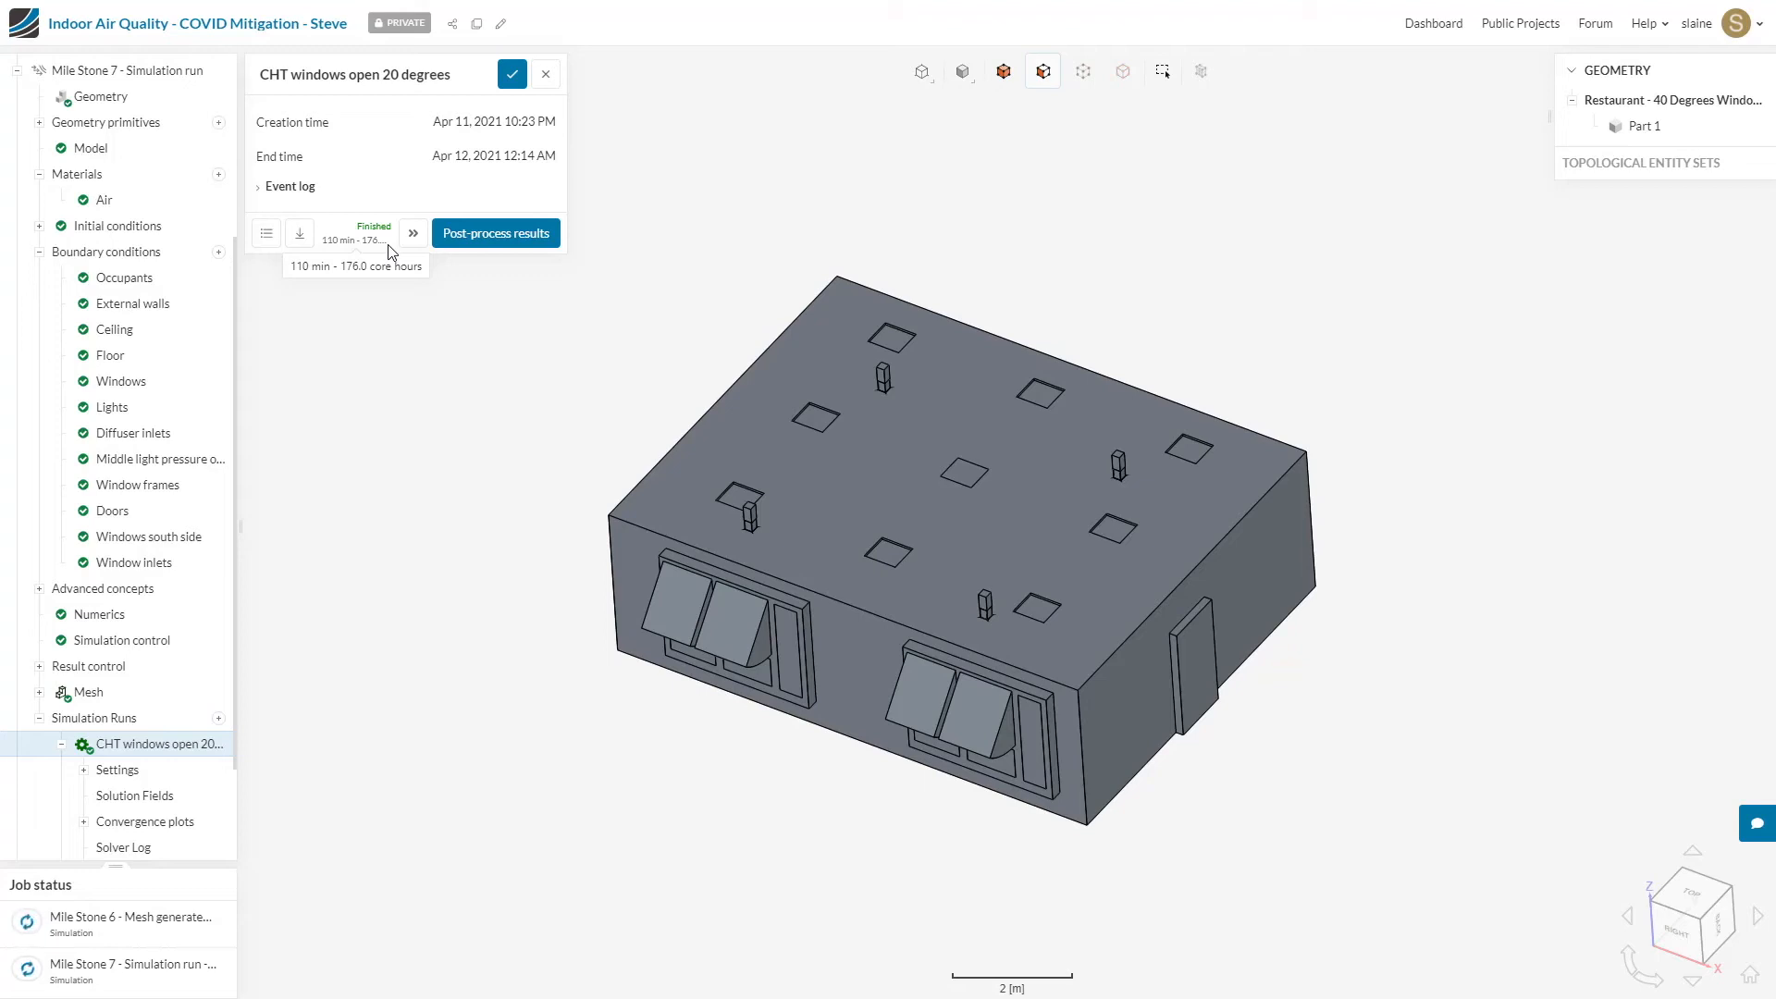
left_click(523, 242)
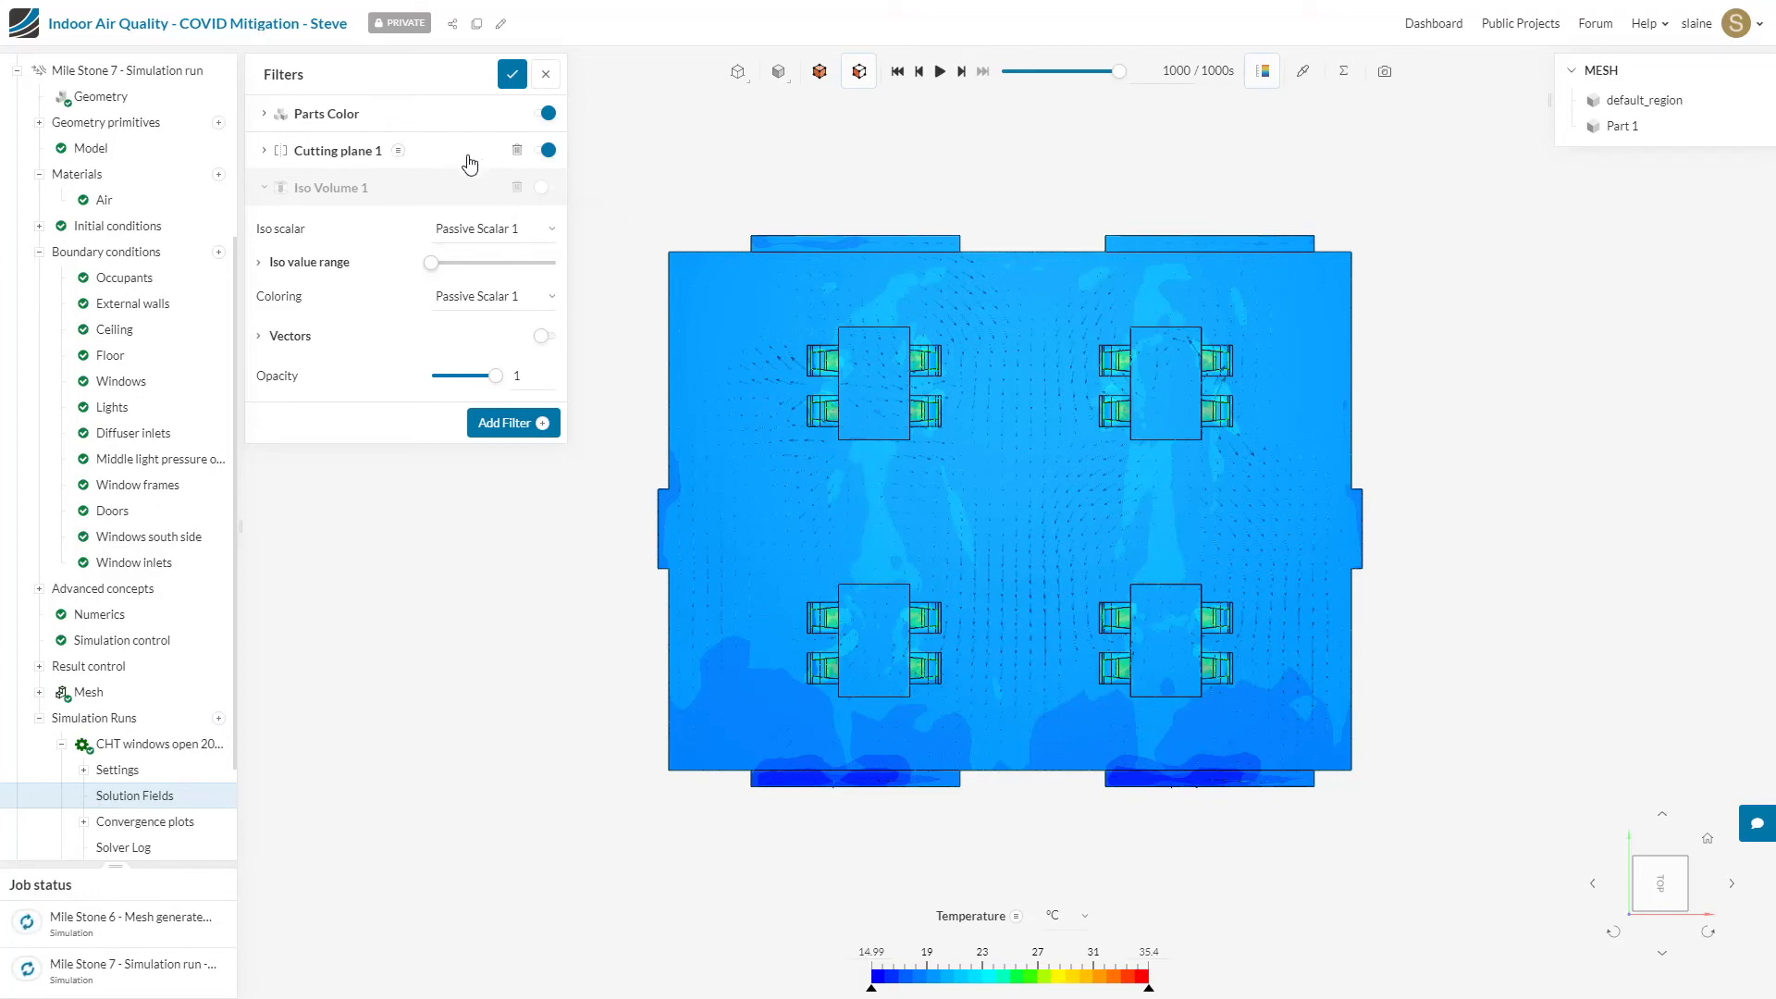
Step: Examine the orientation and position settings of Cutting plane 1 on the room's temperature results
left_click_drag(1465, 611, 1443, 377)
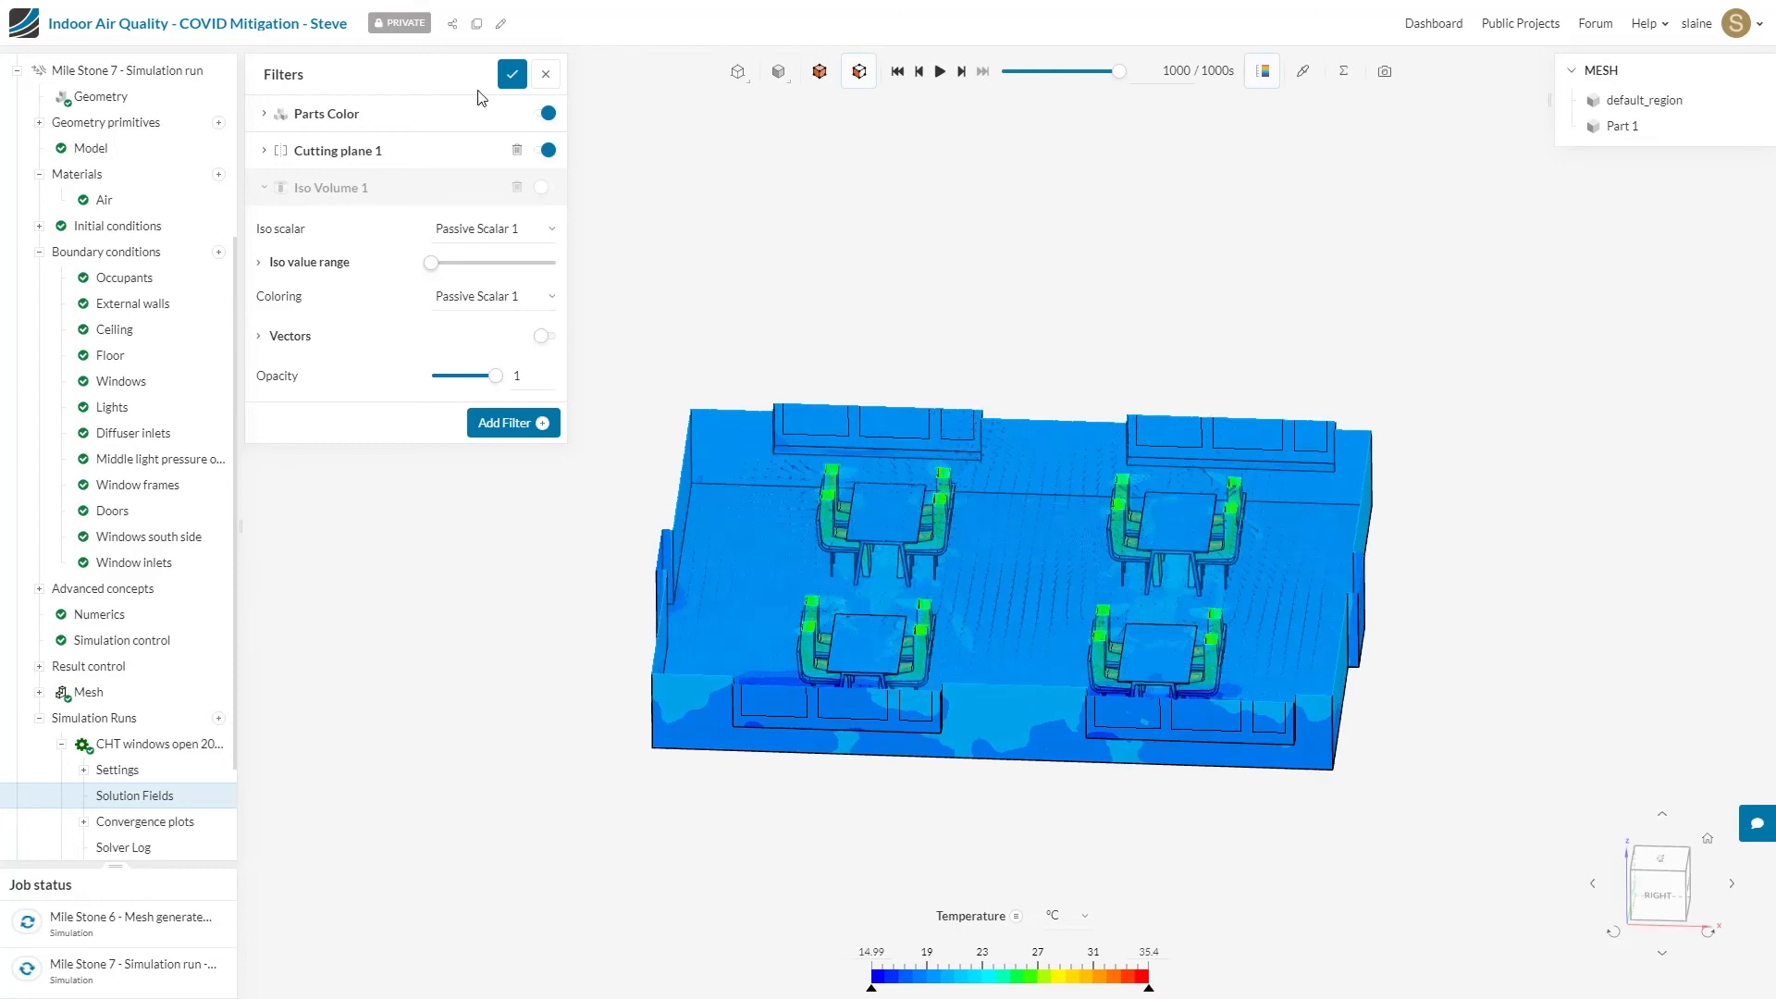
left_click(265, 154)
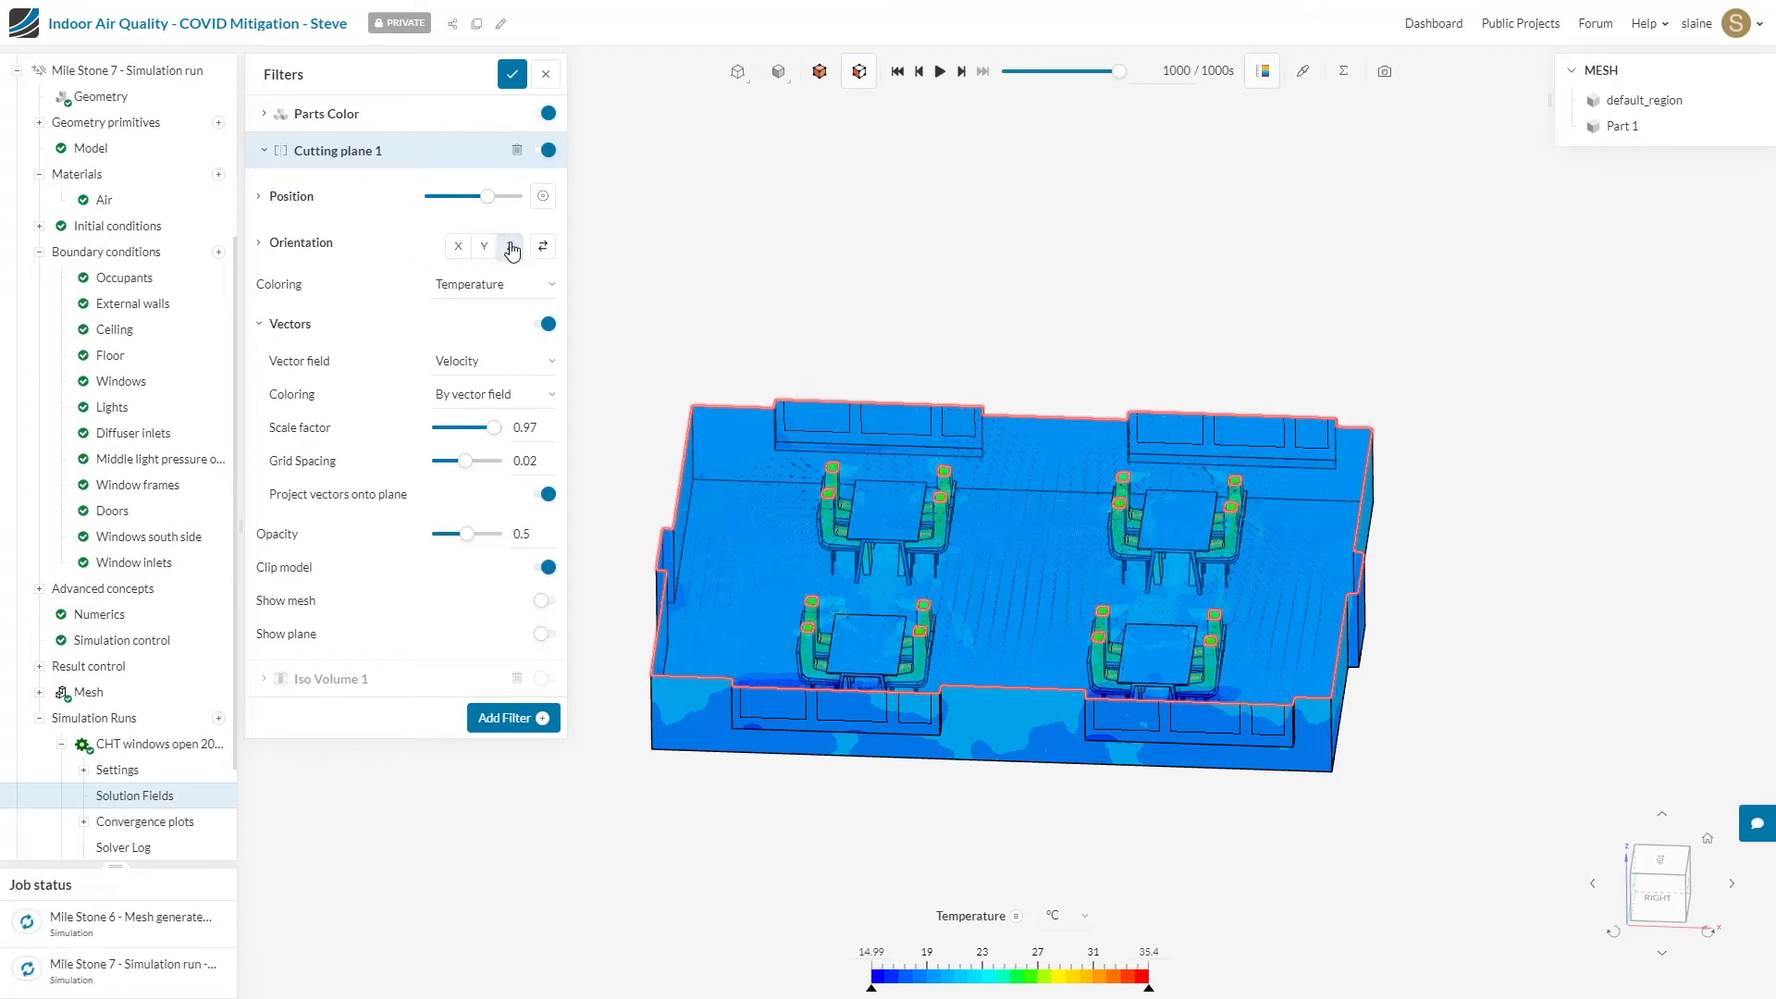
left_click(263, 243)
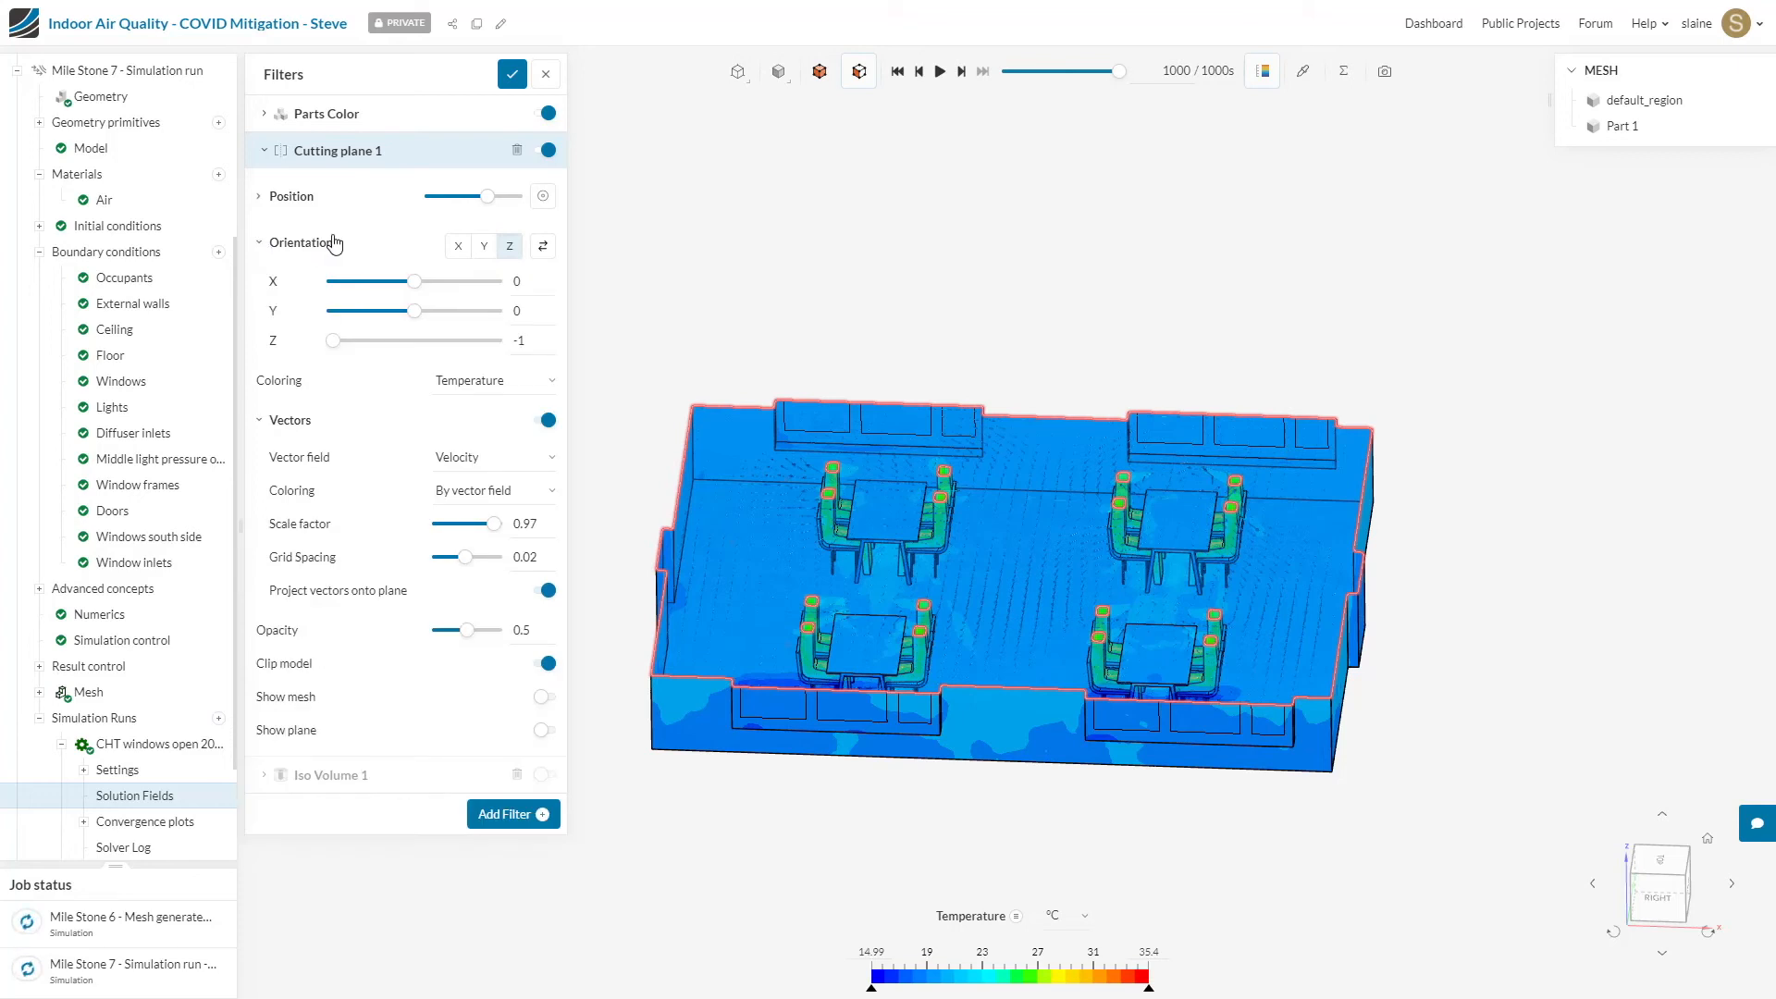
left_click(260, 245)
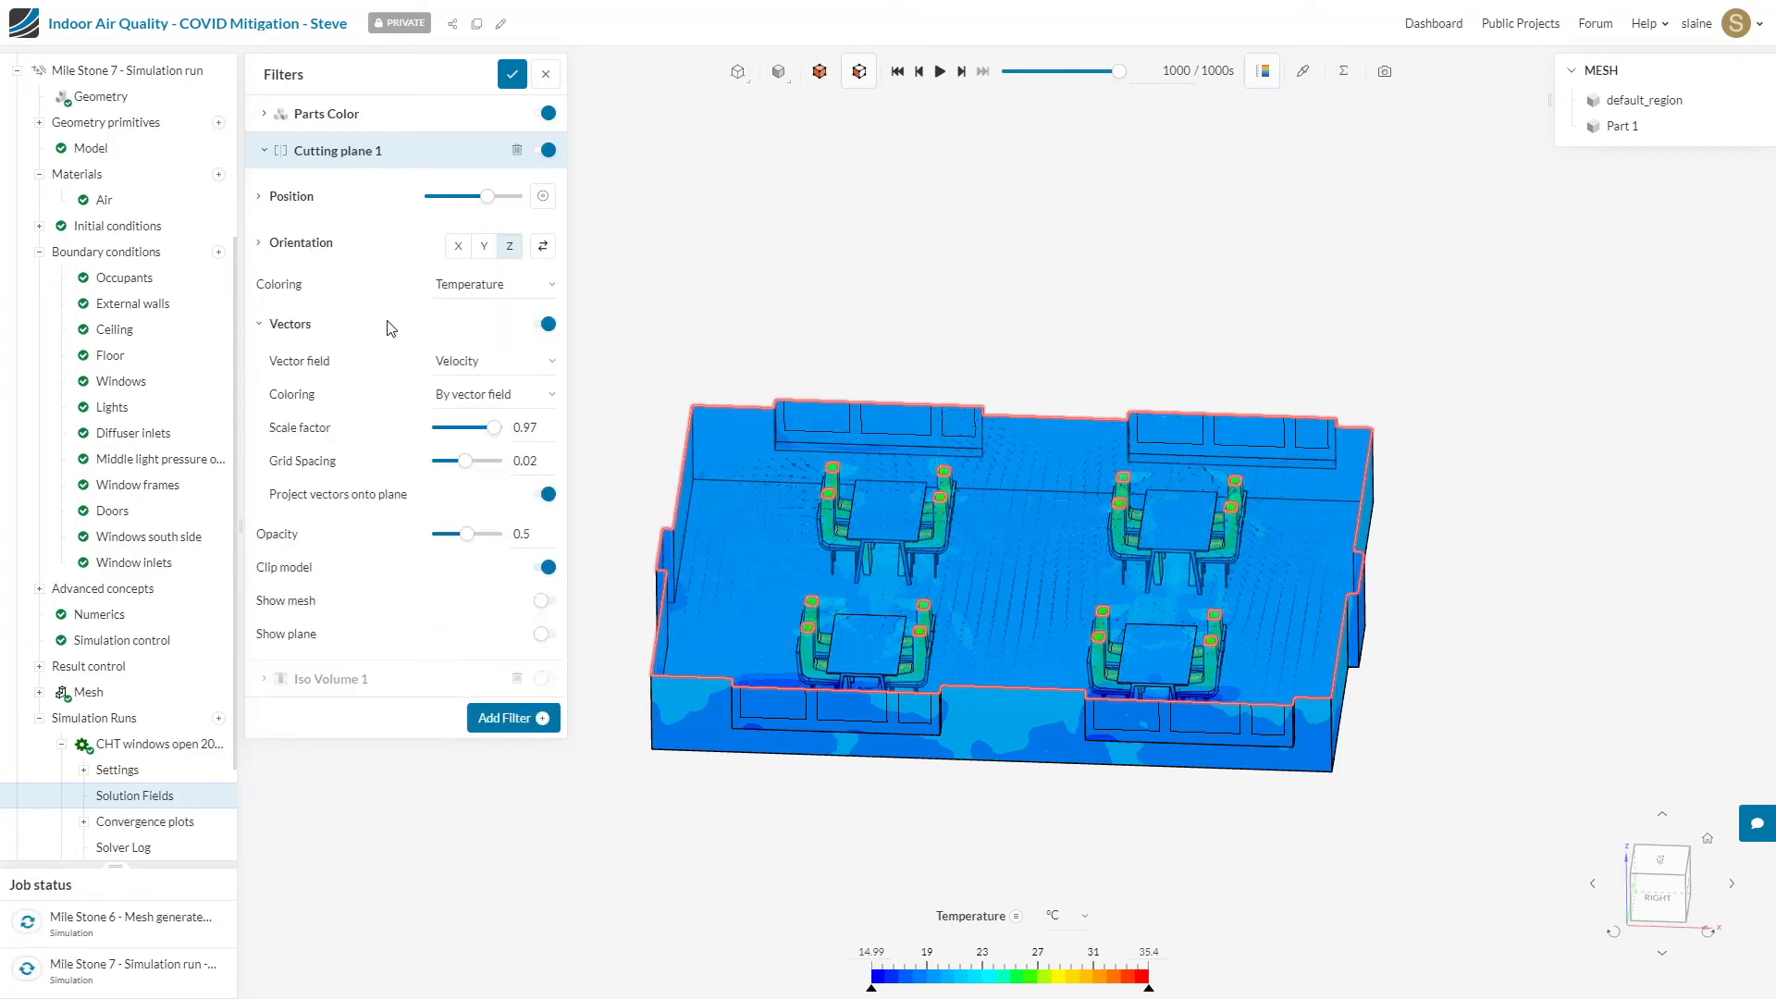
left_click(277, 198)
double_click(490, 291)
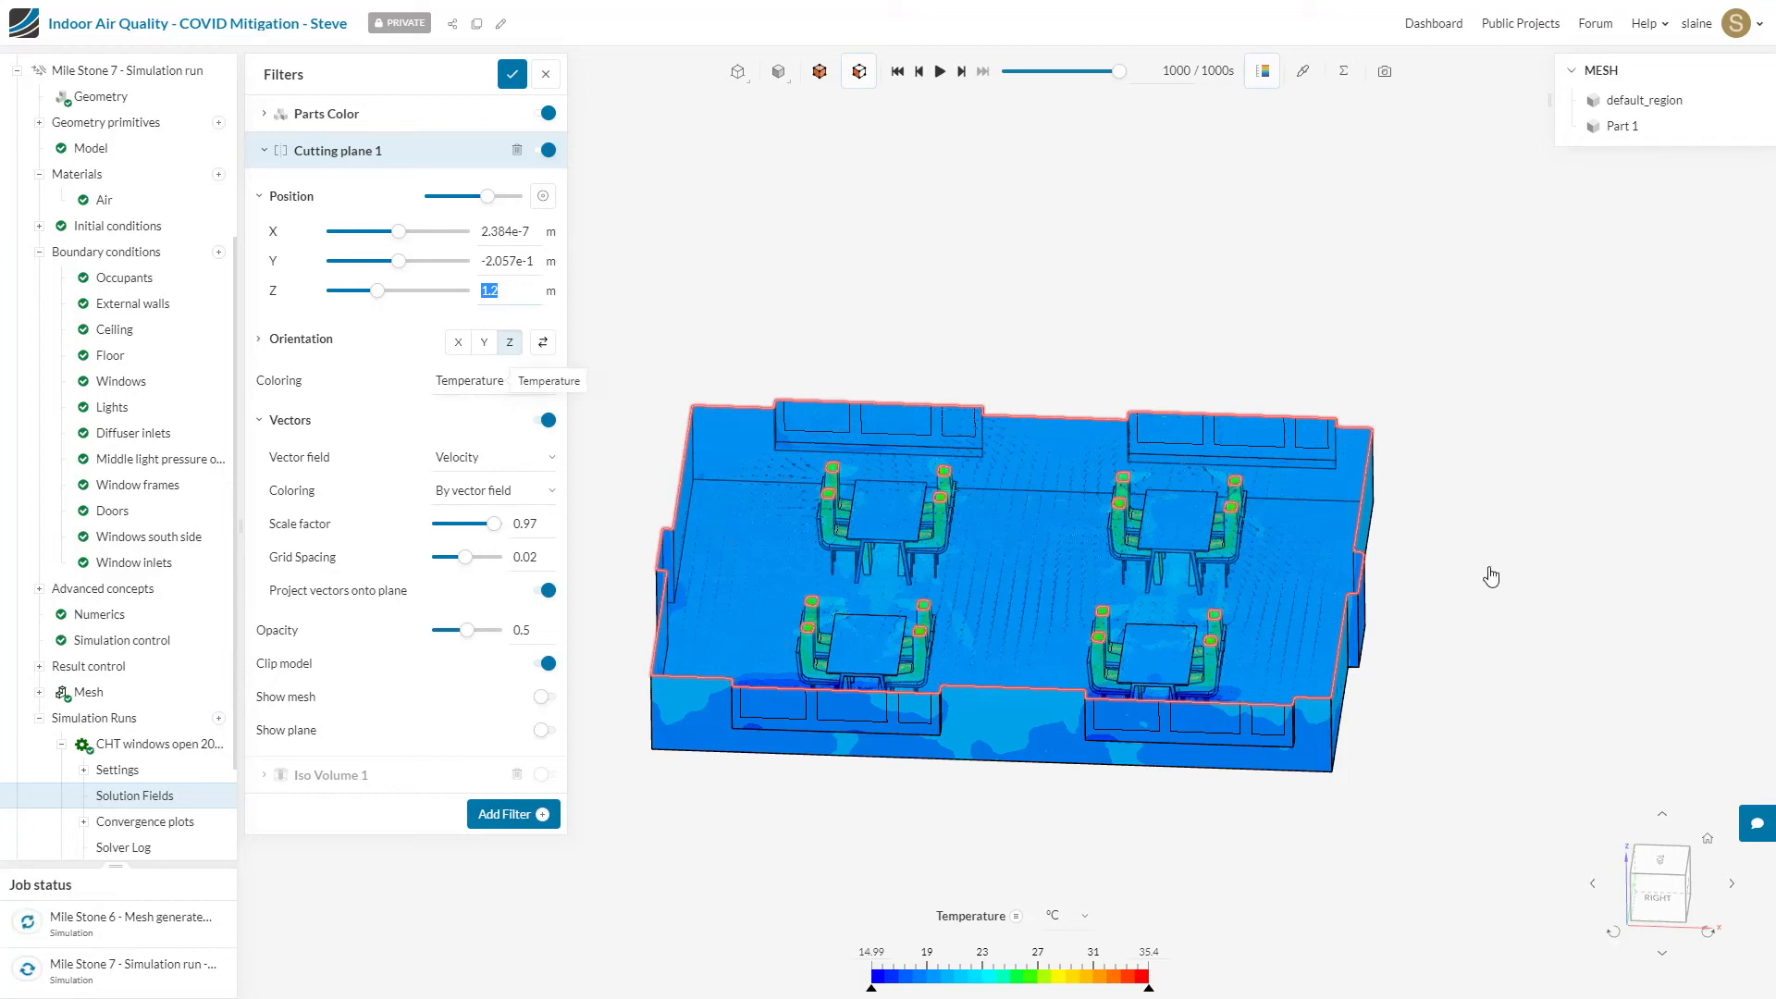
Step: Show the room from the top, set the cutting plane's opacity to 1 and turn off its velocity vectors
left_click(1663, 868)
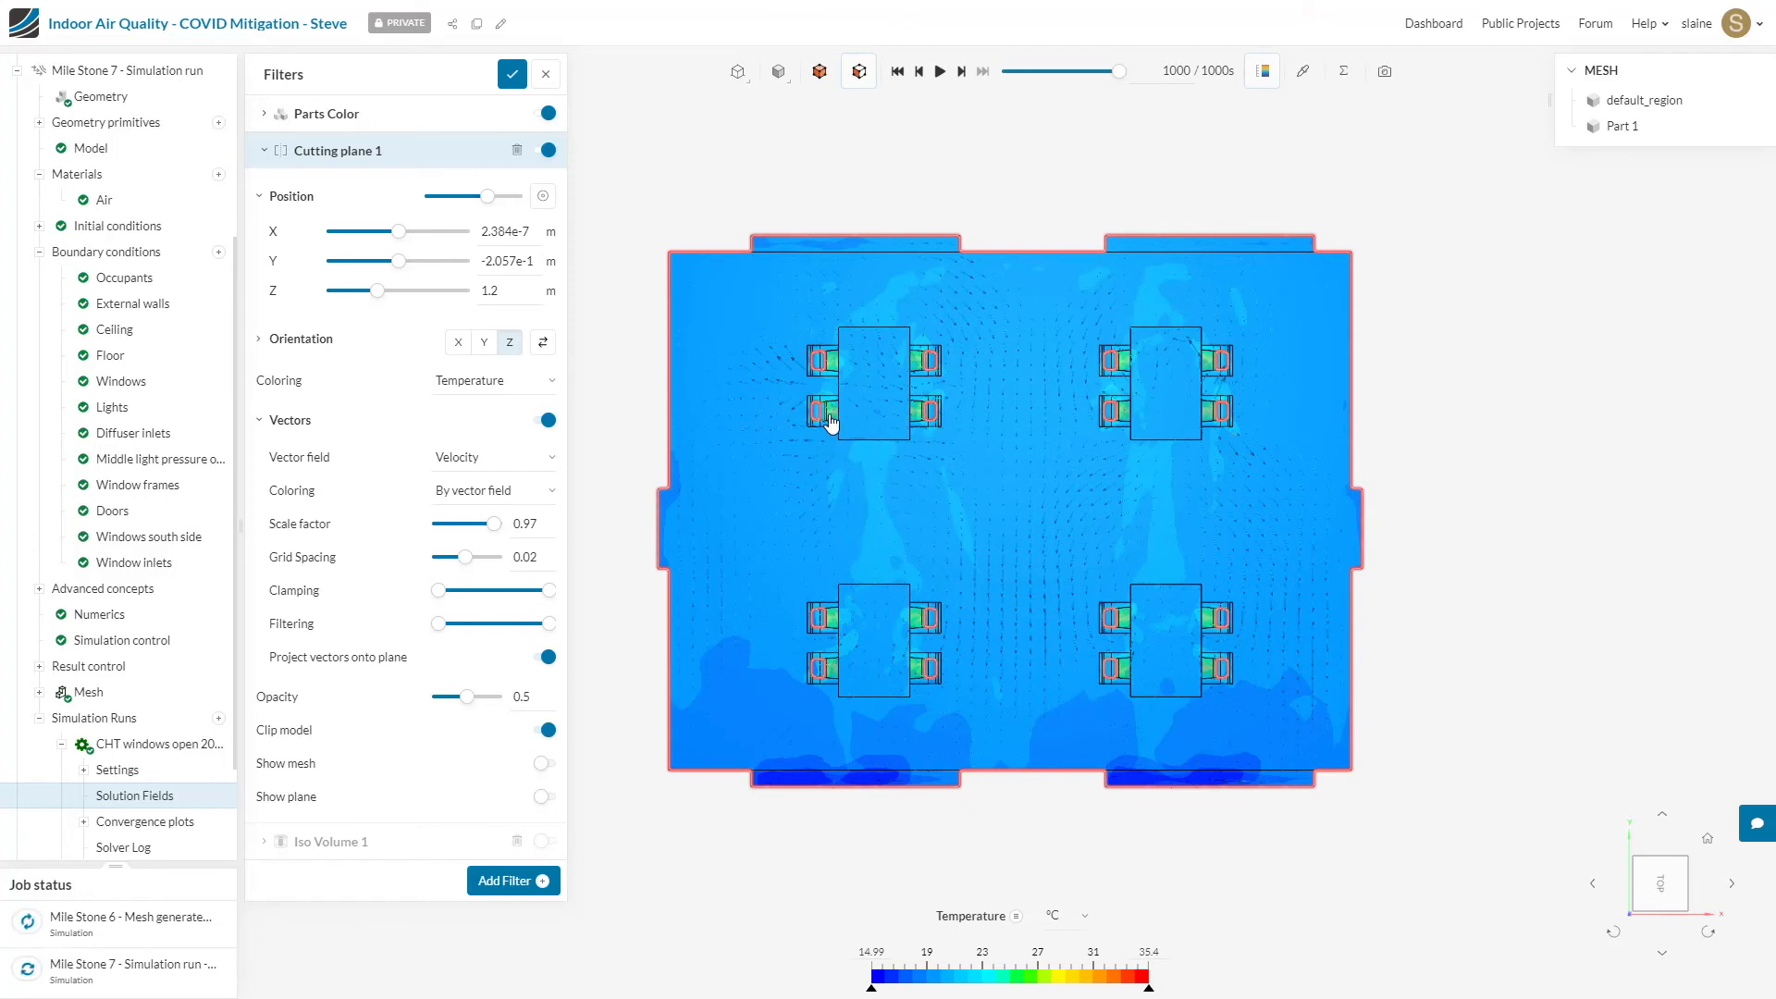
left_click_drag(468, 700, 504, 700)
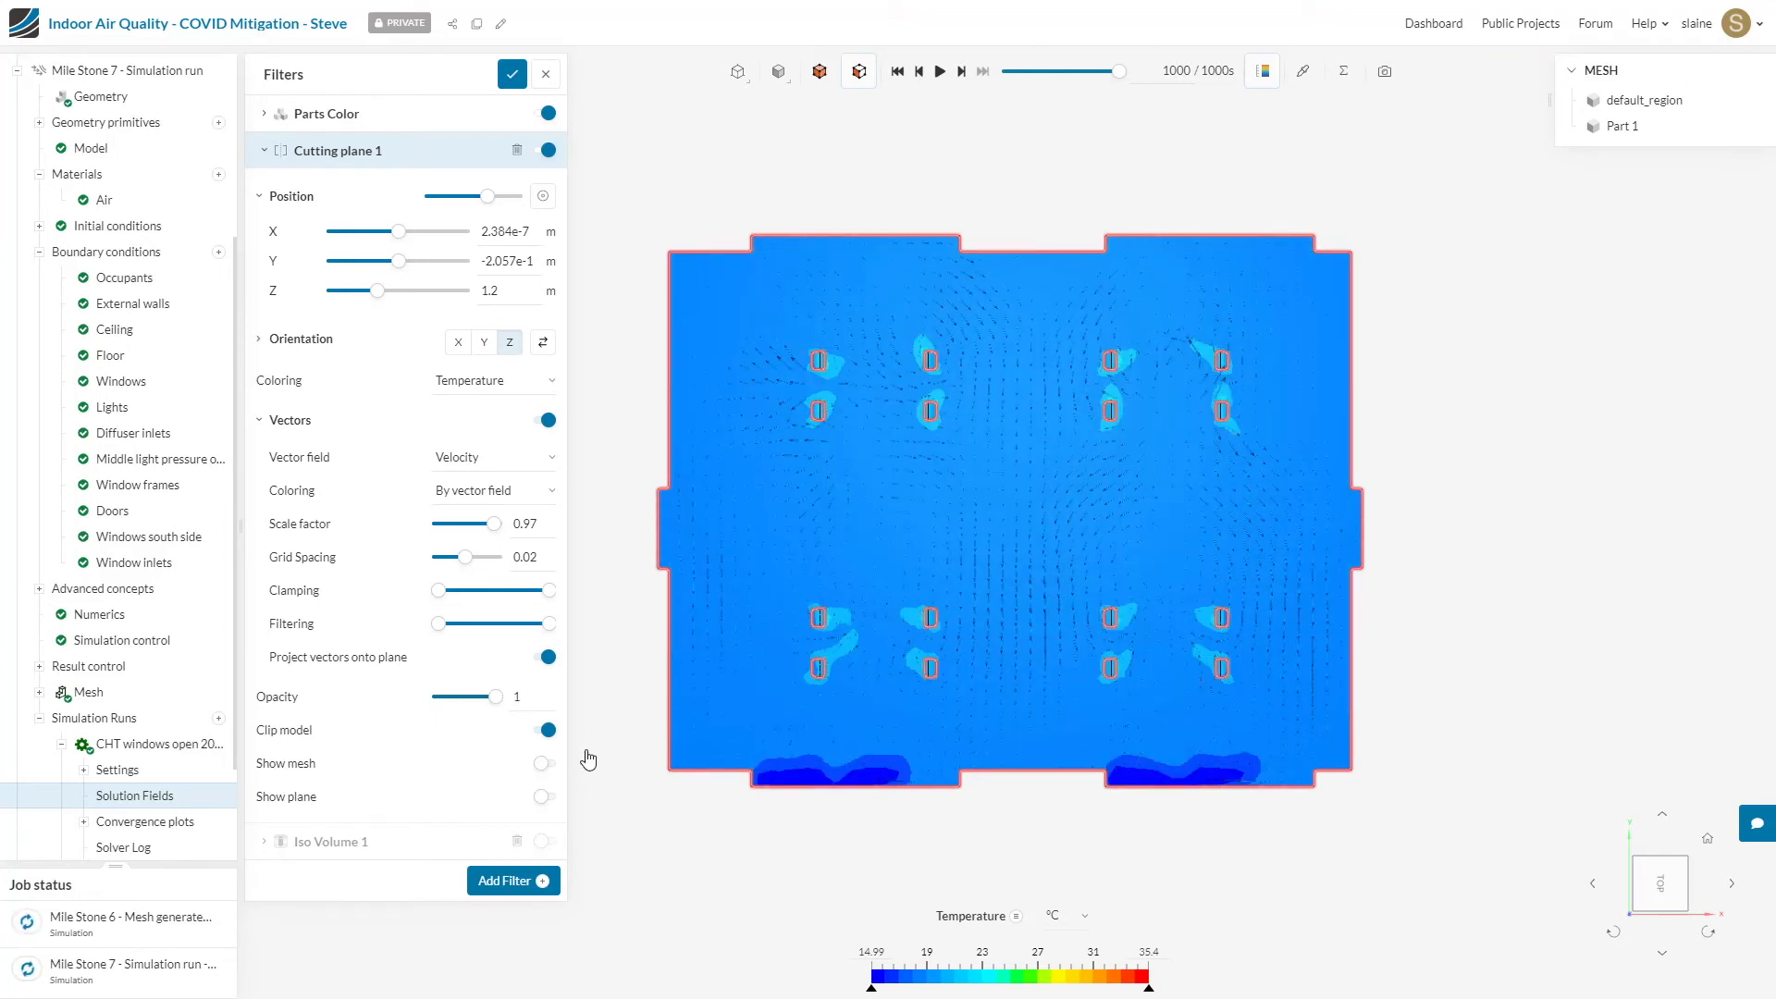
left_click(544, 422)
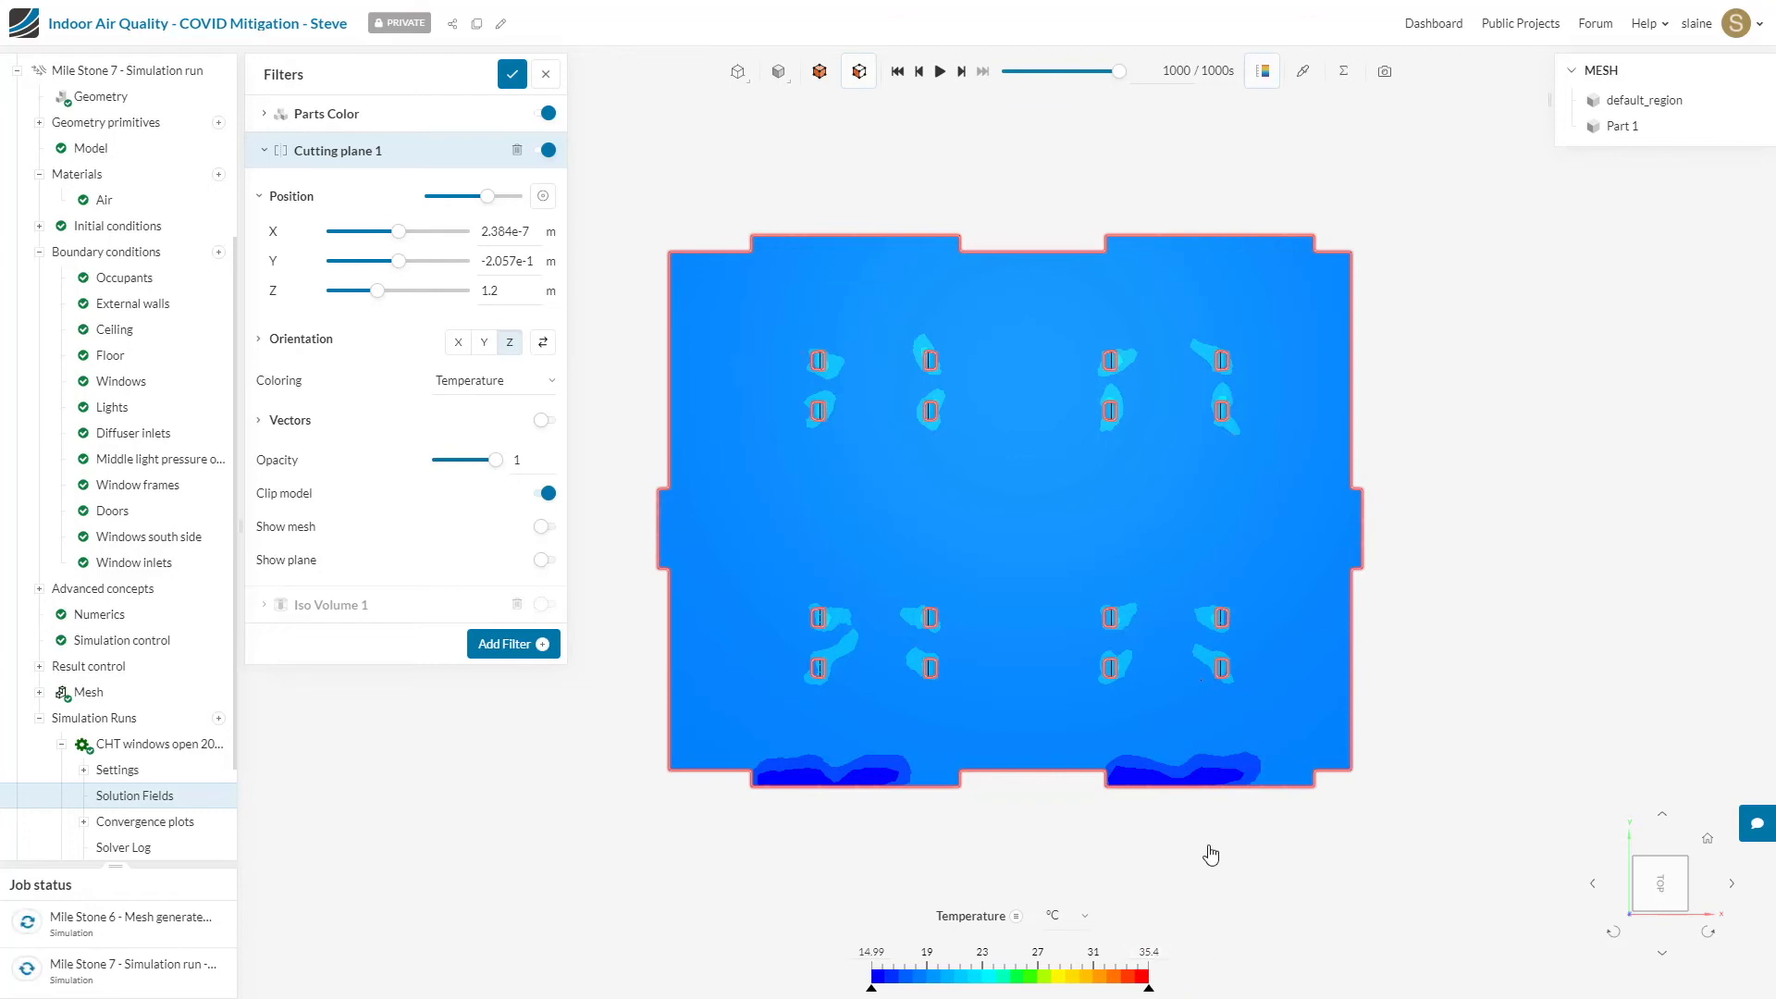
Step: Probe the cutting plane's temperature near both window openings and in mid-room, and show its bulk temperature statistics
left_click(1303, 71)
left_click(1306, 76)
left_click(866, 775)
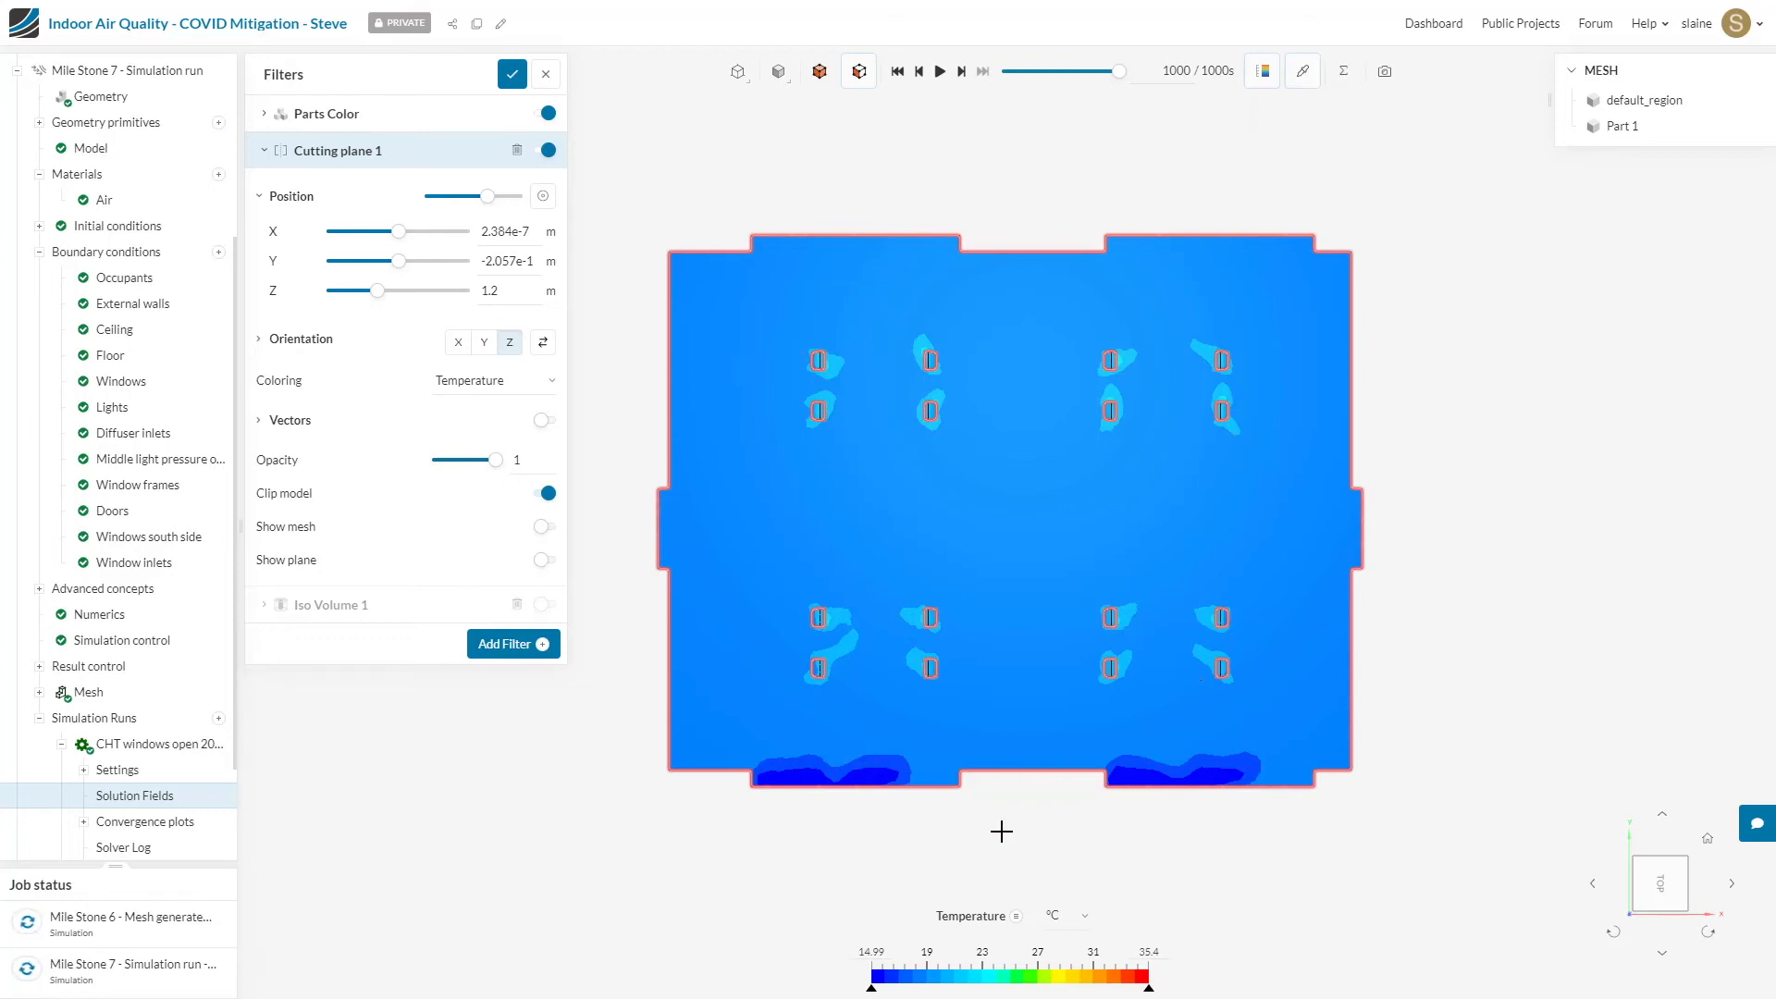
left_click(800, 777)
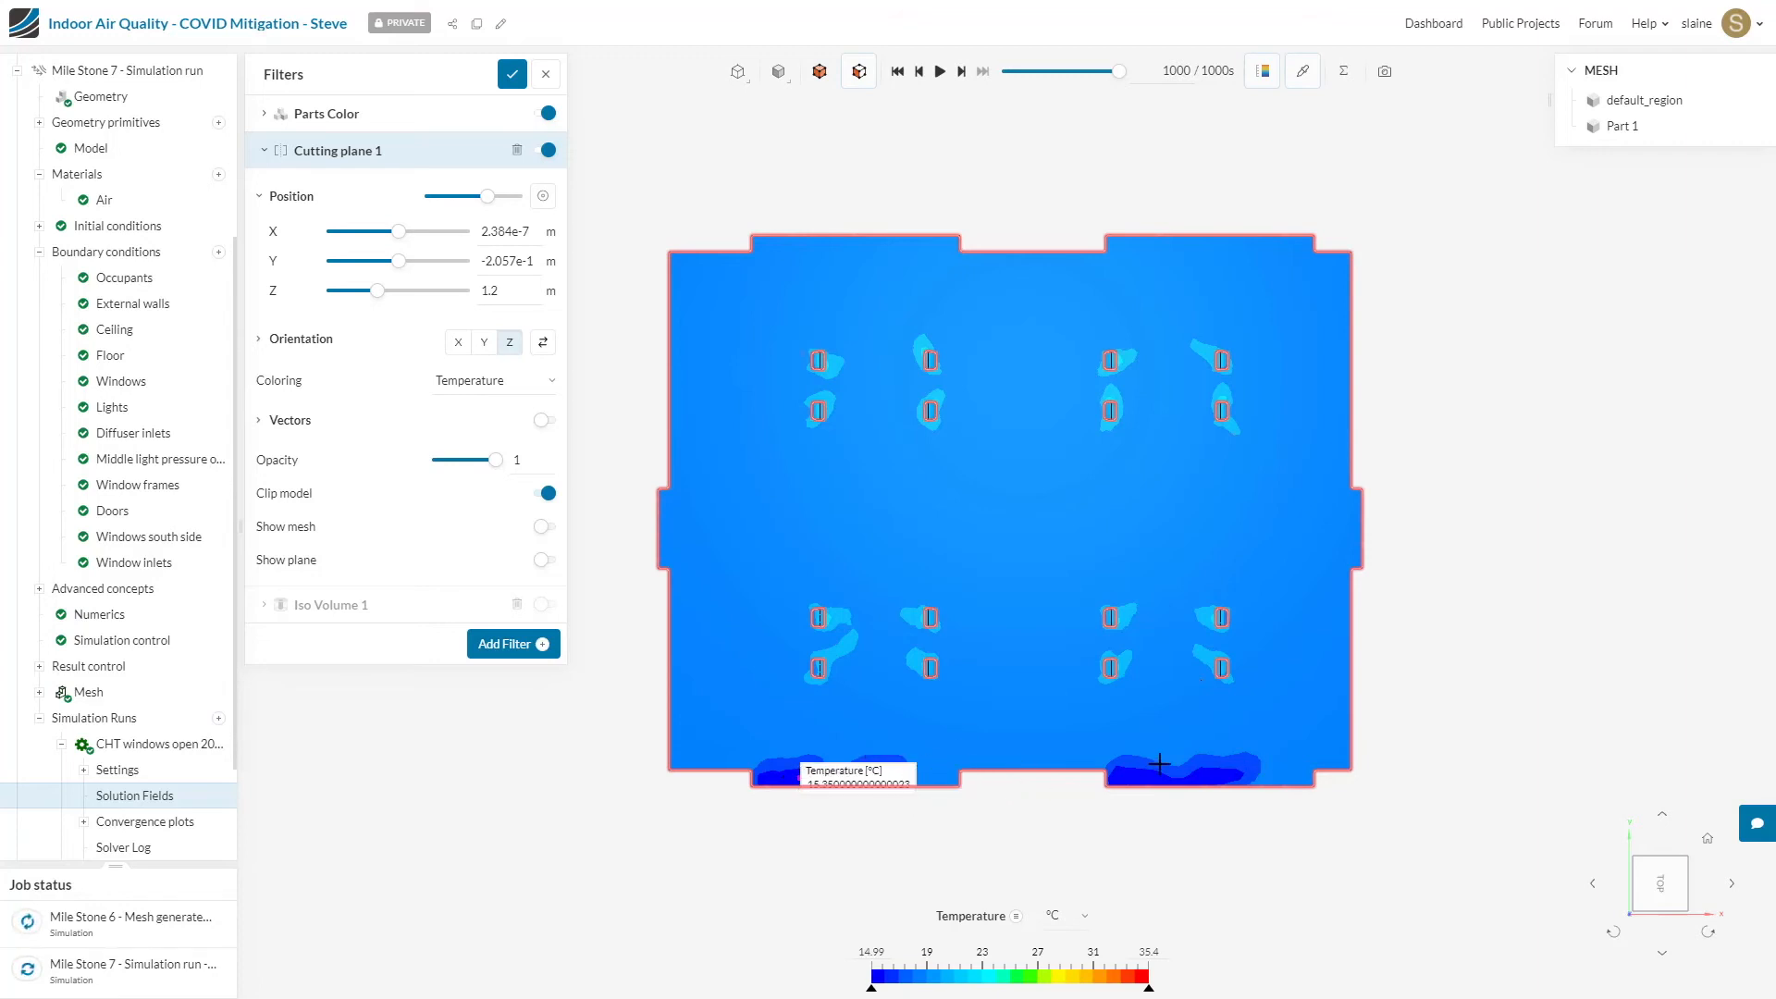
left_click(1134, 773)
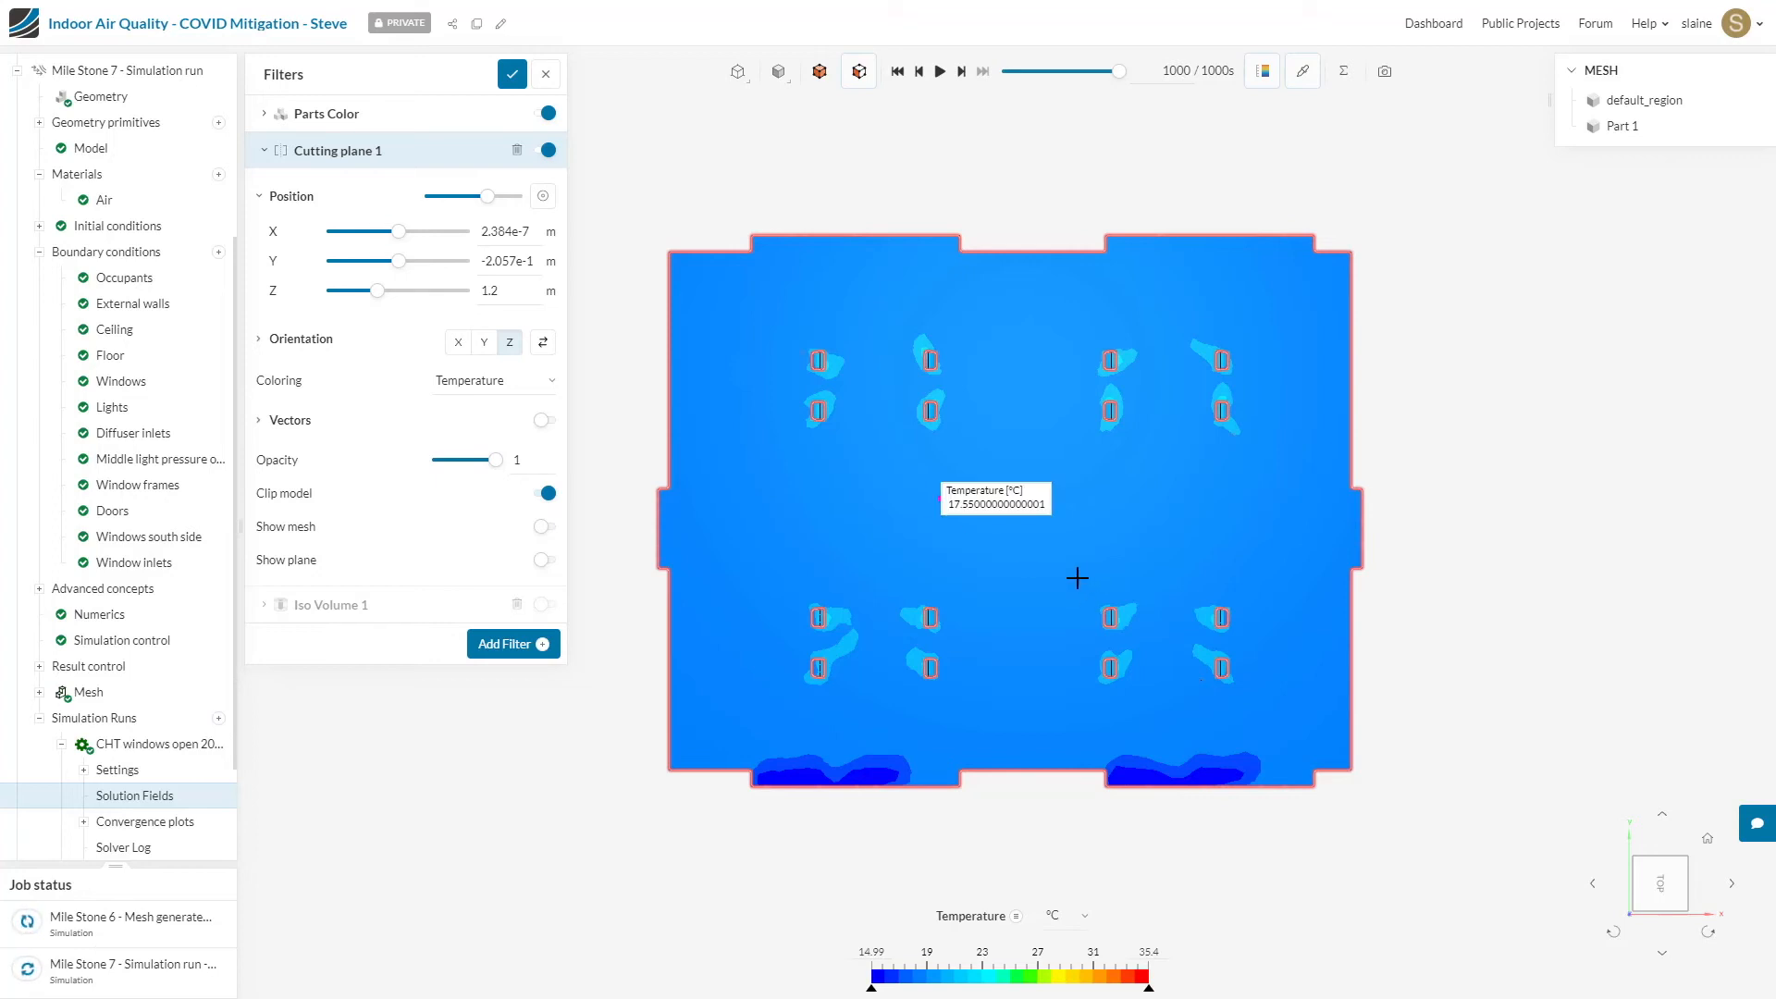
left_click(1346, 74)
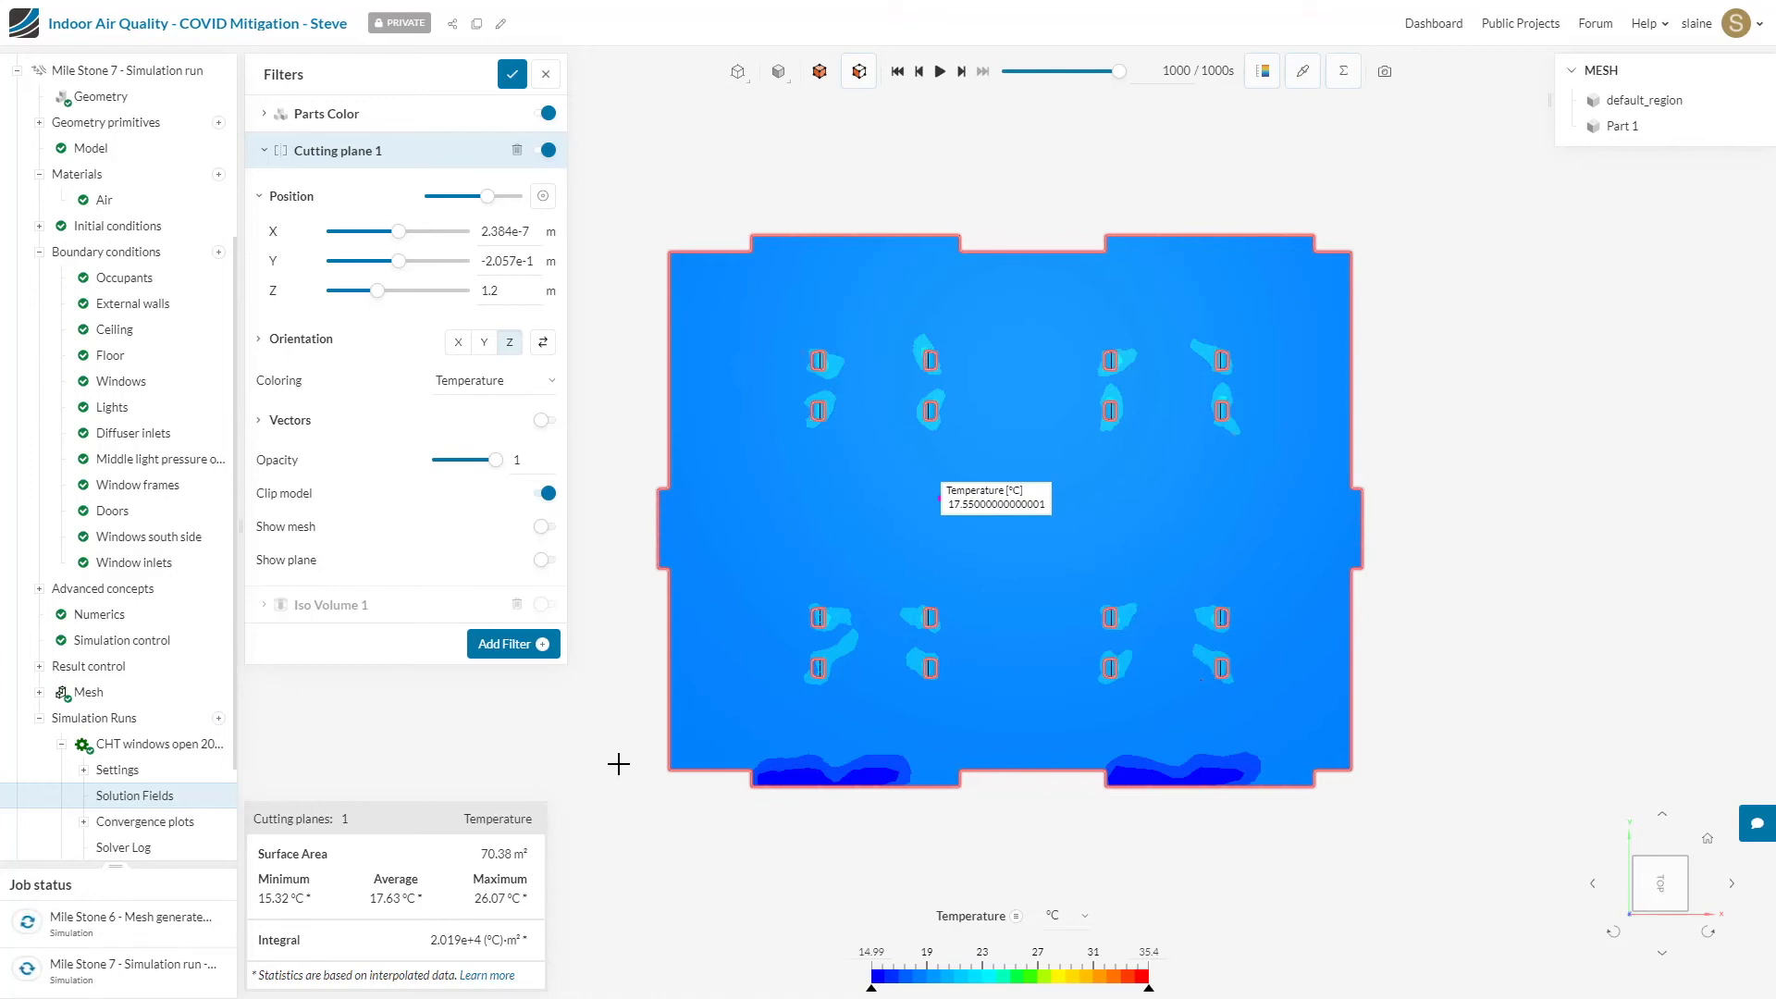
Step: Close the bulk statistics and turn on Cutting plane 1's velocity vectors with scale factor 1 and grid spacing 1.68e-2
left_click(1347, 77)
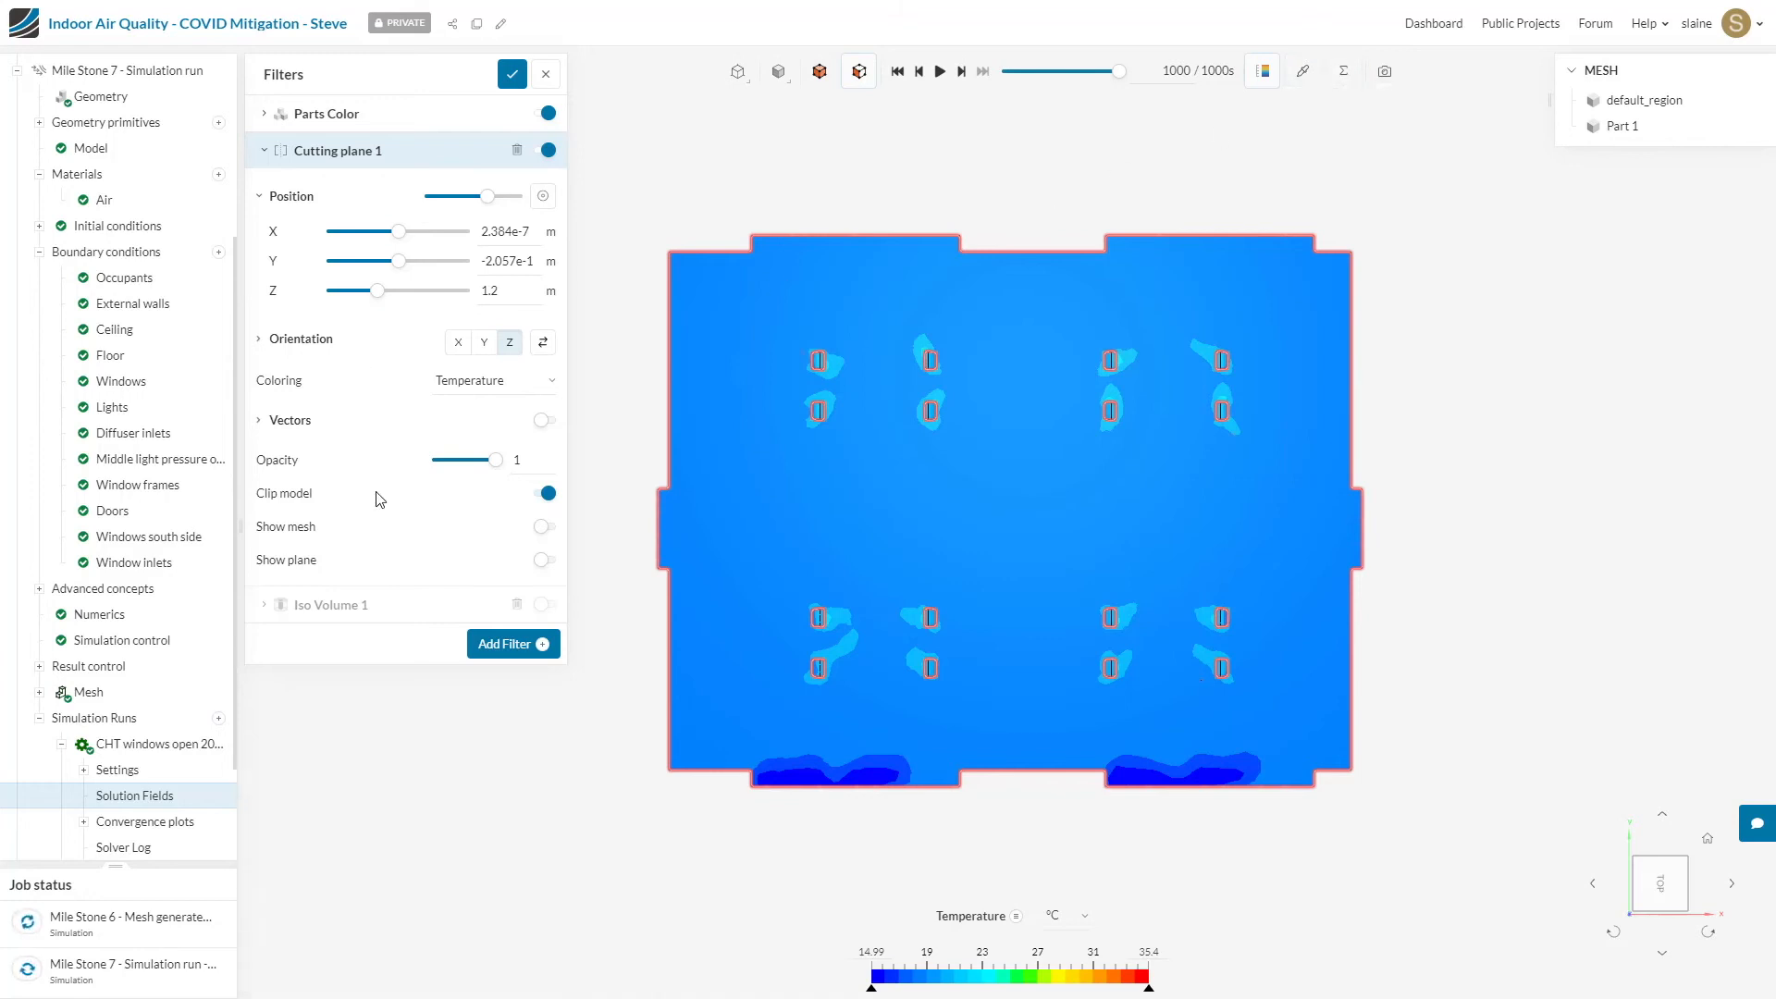
left_click(548, 422)
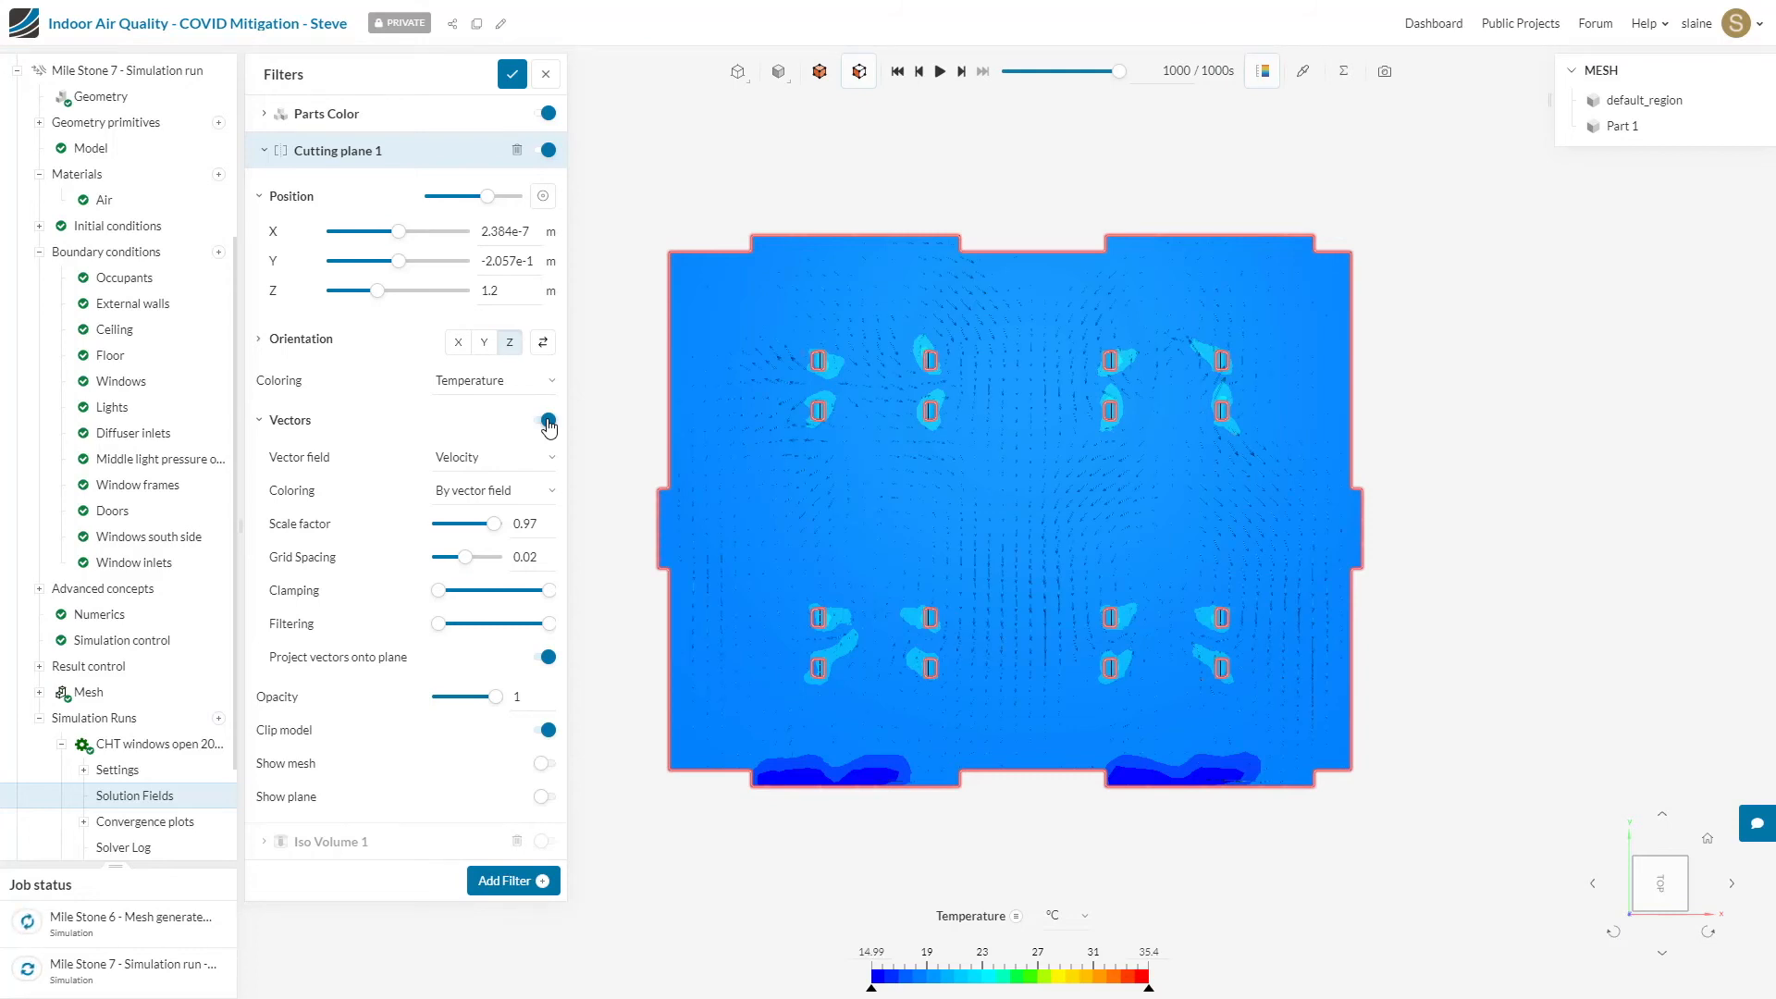
scroll(922, 547, "up", 2)
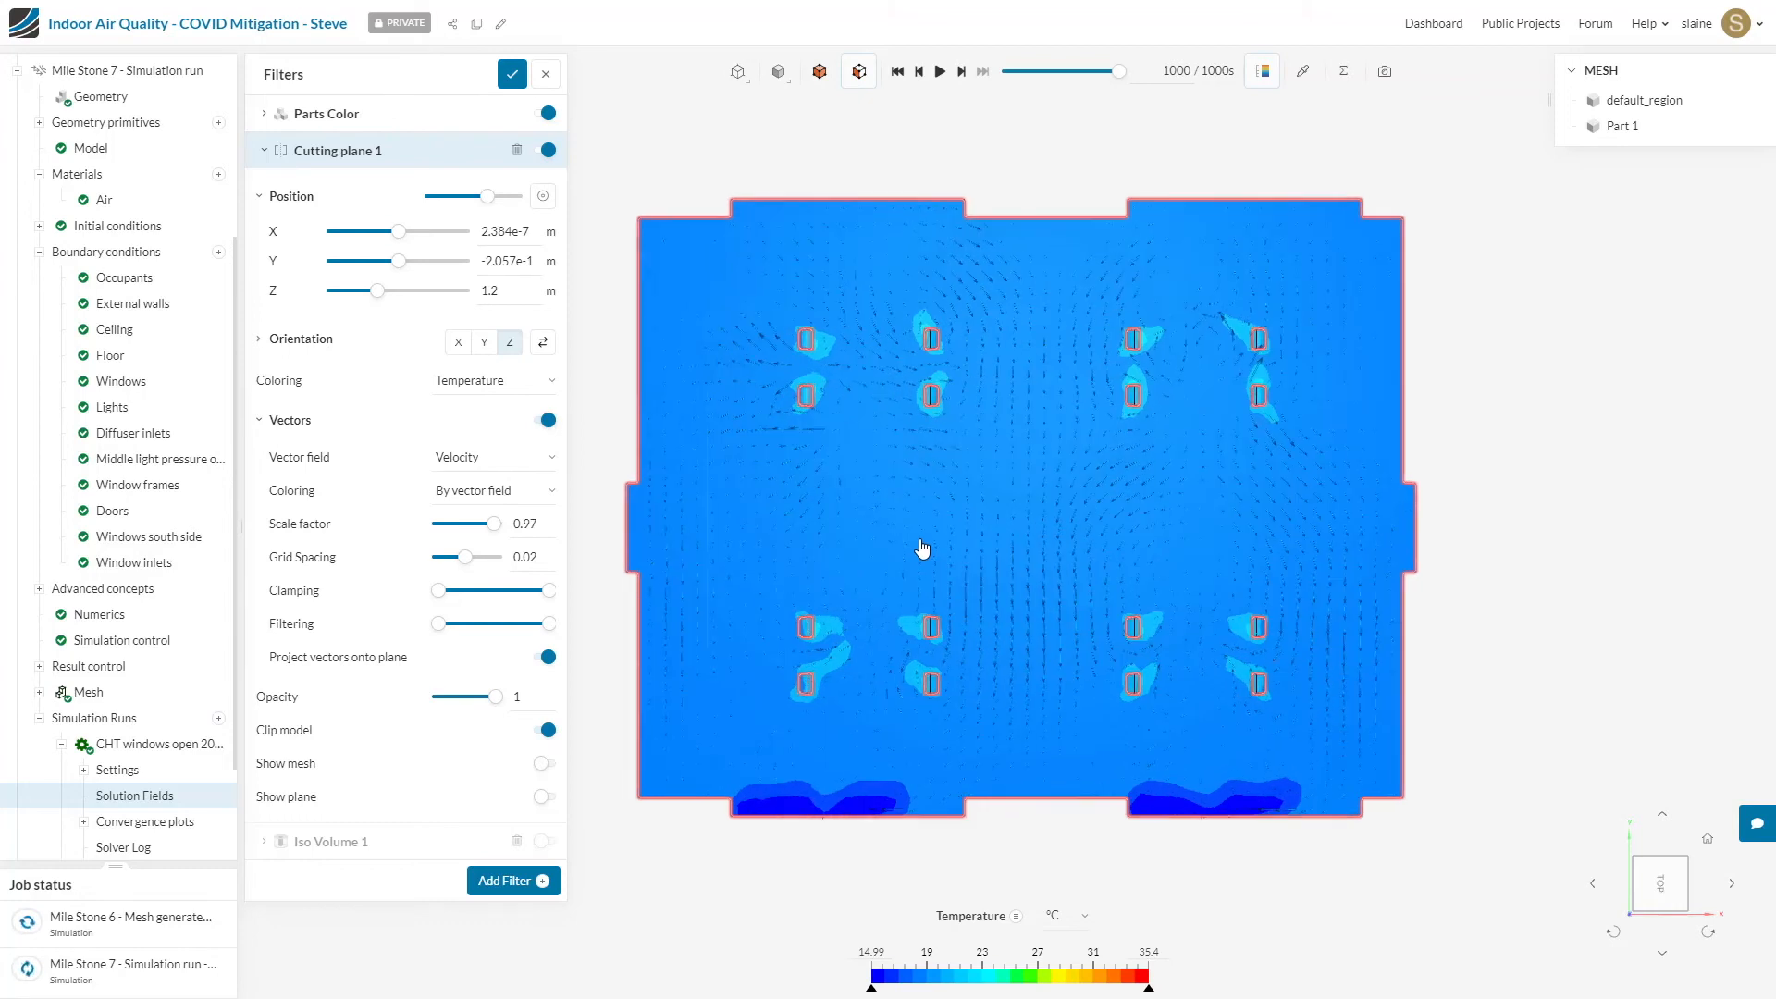
scroll(922, 547, "up", 3)
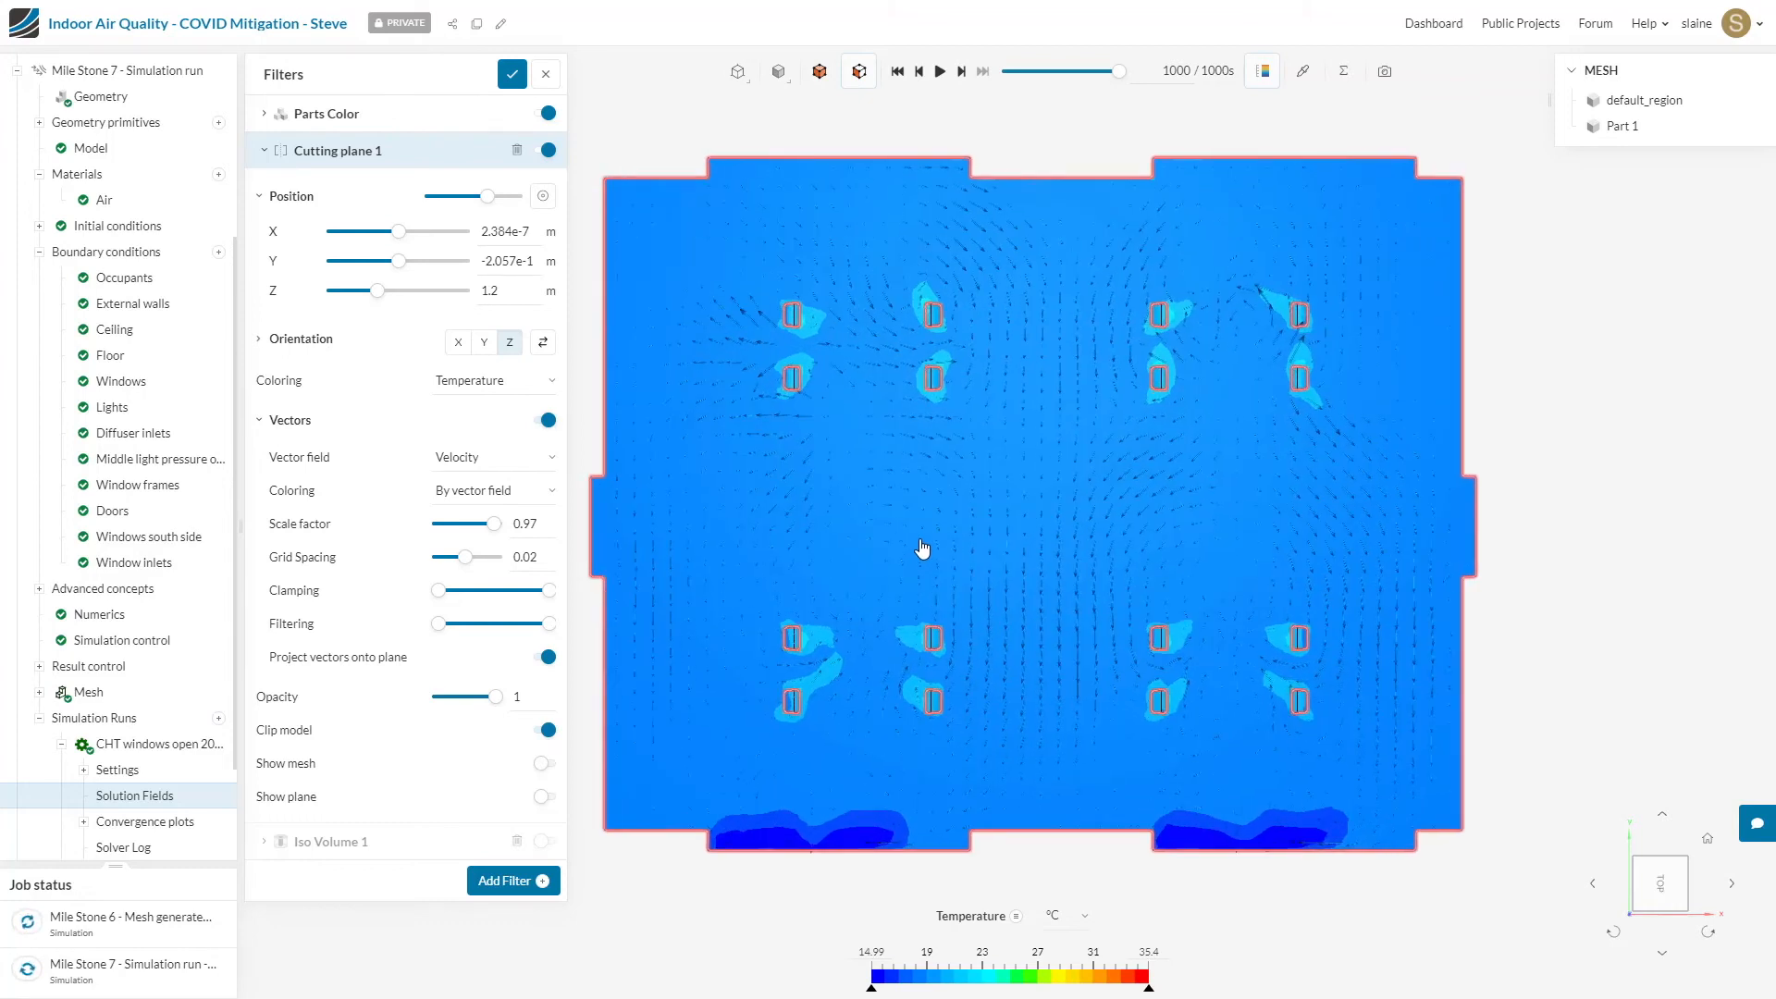
scroll(923, 547, "up", 2)
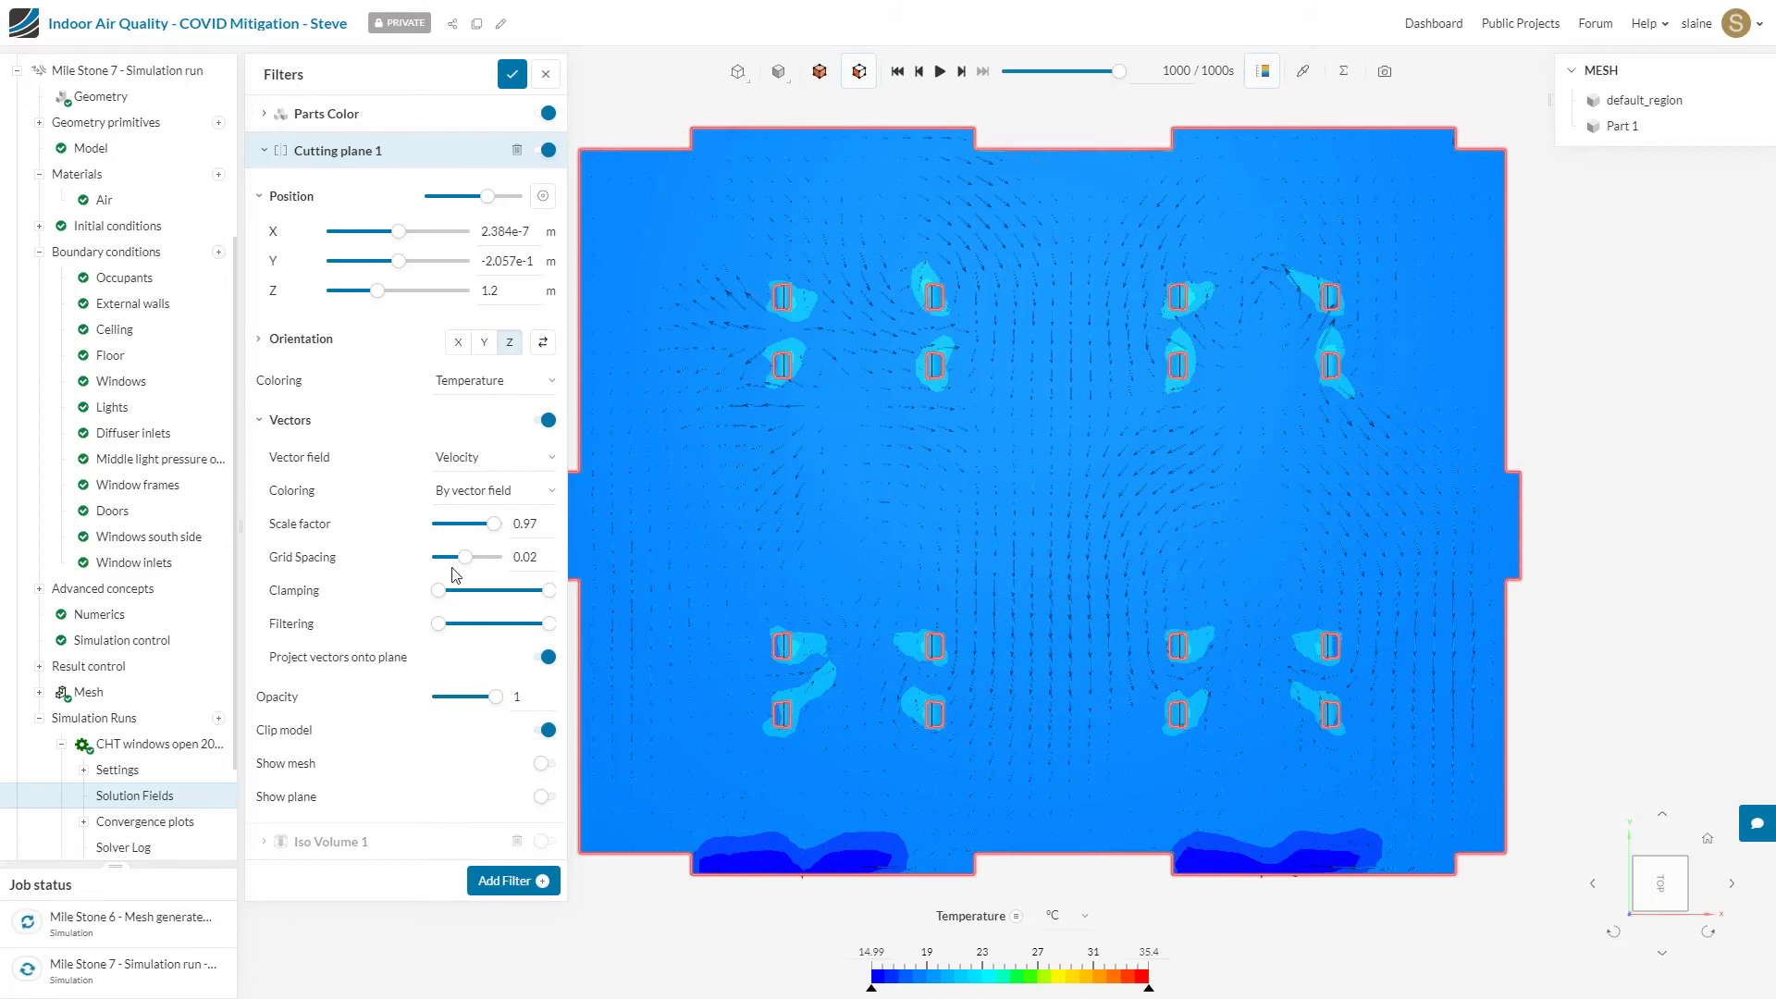
left_click_drag(495, 526, 504, 527)
left_click_drag(467, 560, 461, 560)
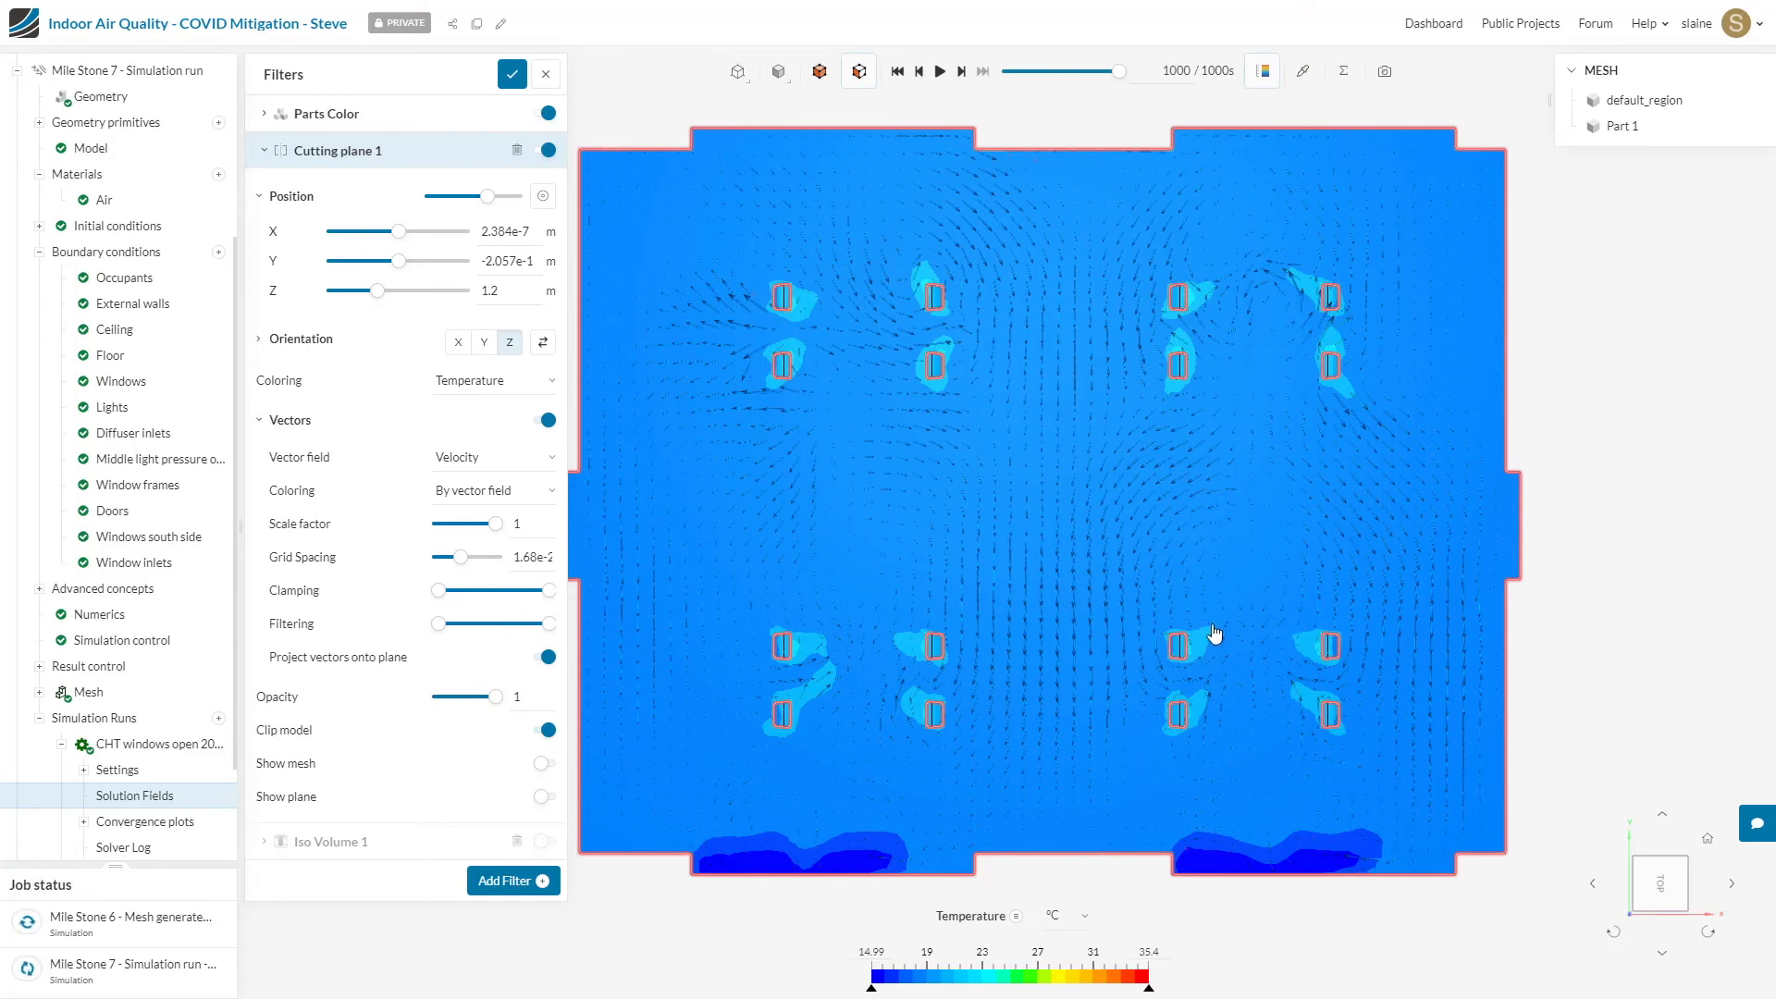
Step: Examine the velocity vectors on the cutting plane around the occupants, mid-room and near the window openings
scroll(1261, 557, "up", 2)
scroll(1261, 558, "up", 3)
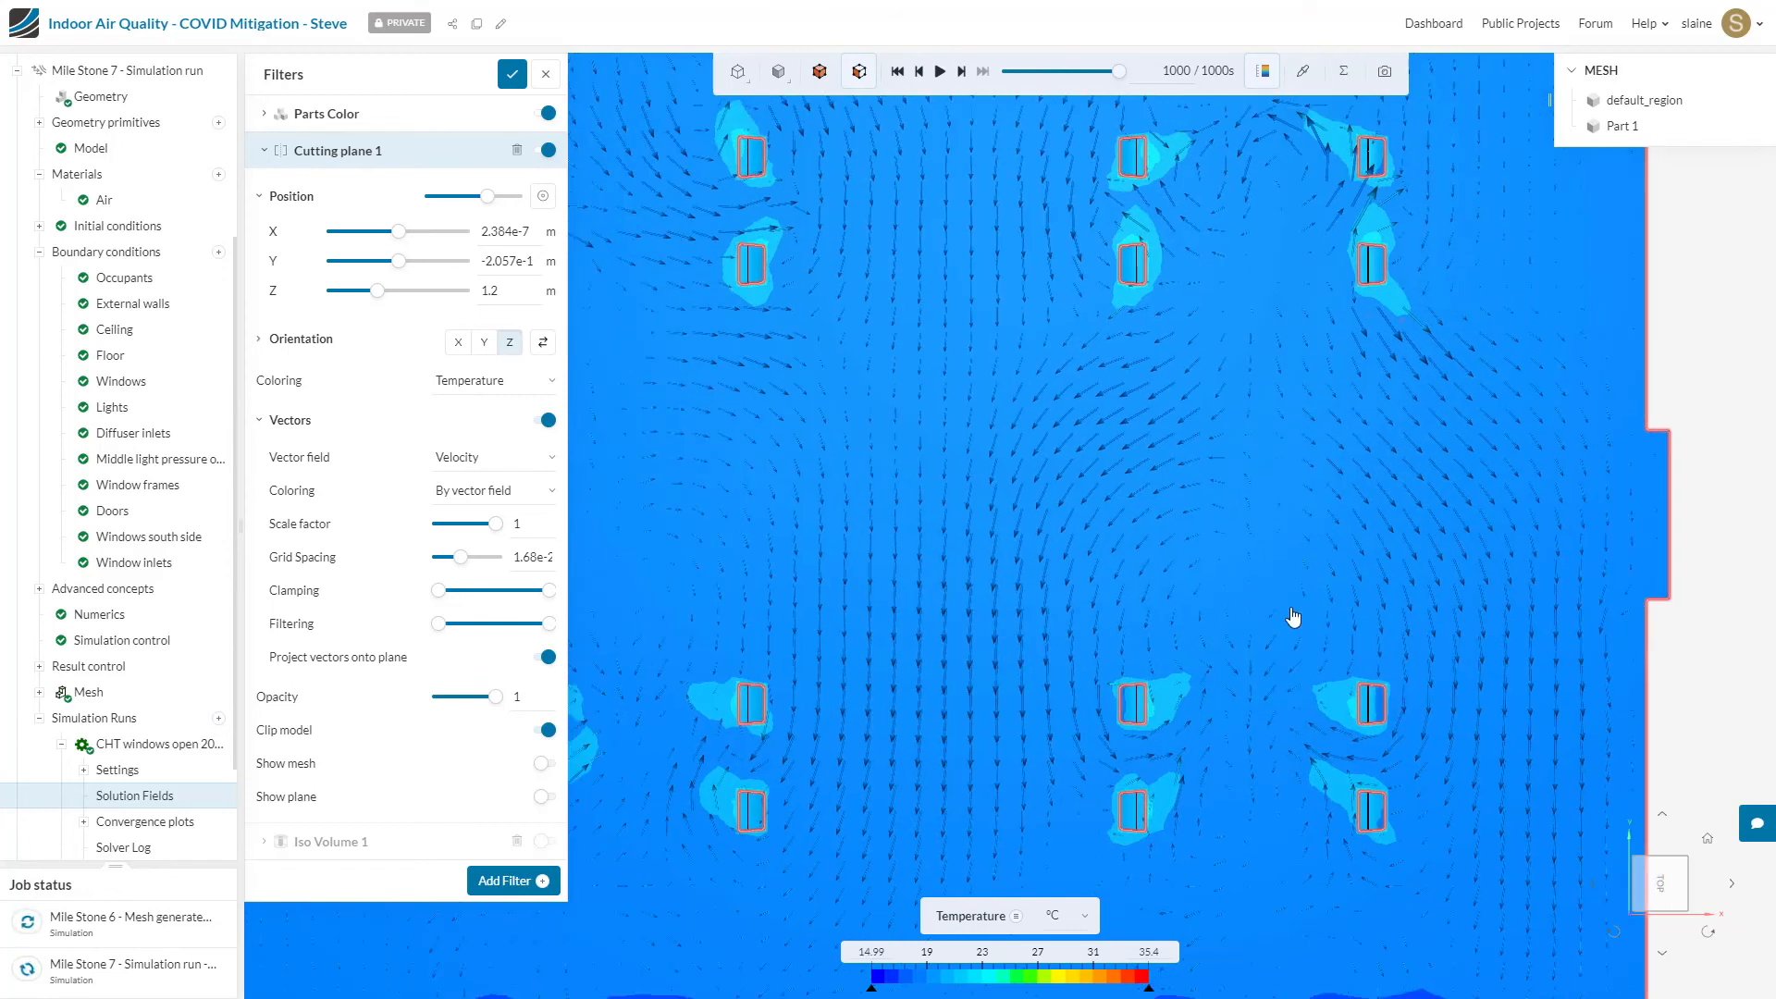
scroll(1292, 620, "down", 2)
scroll(1292, 619, "down", 2)
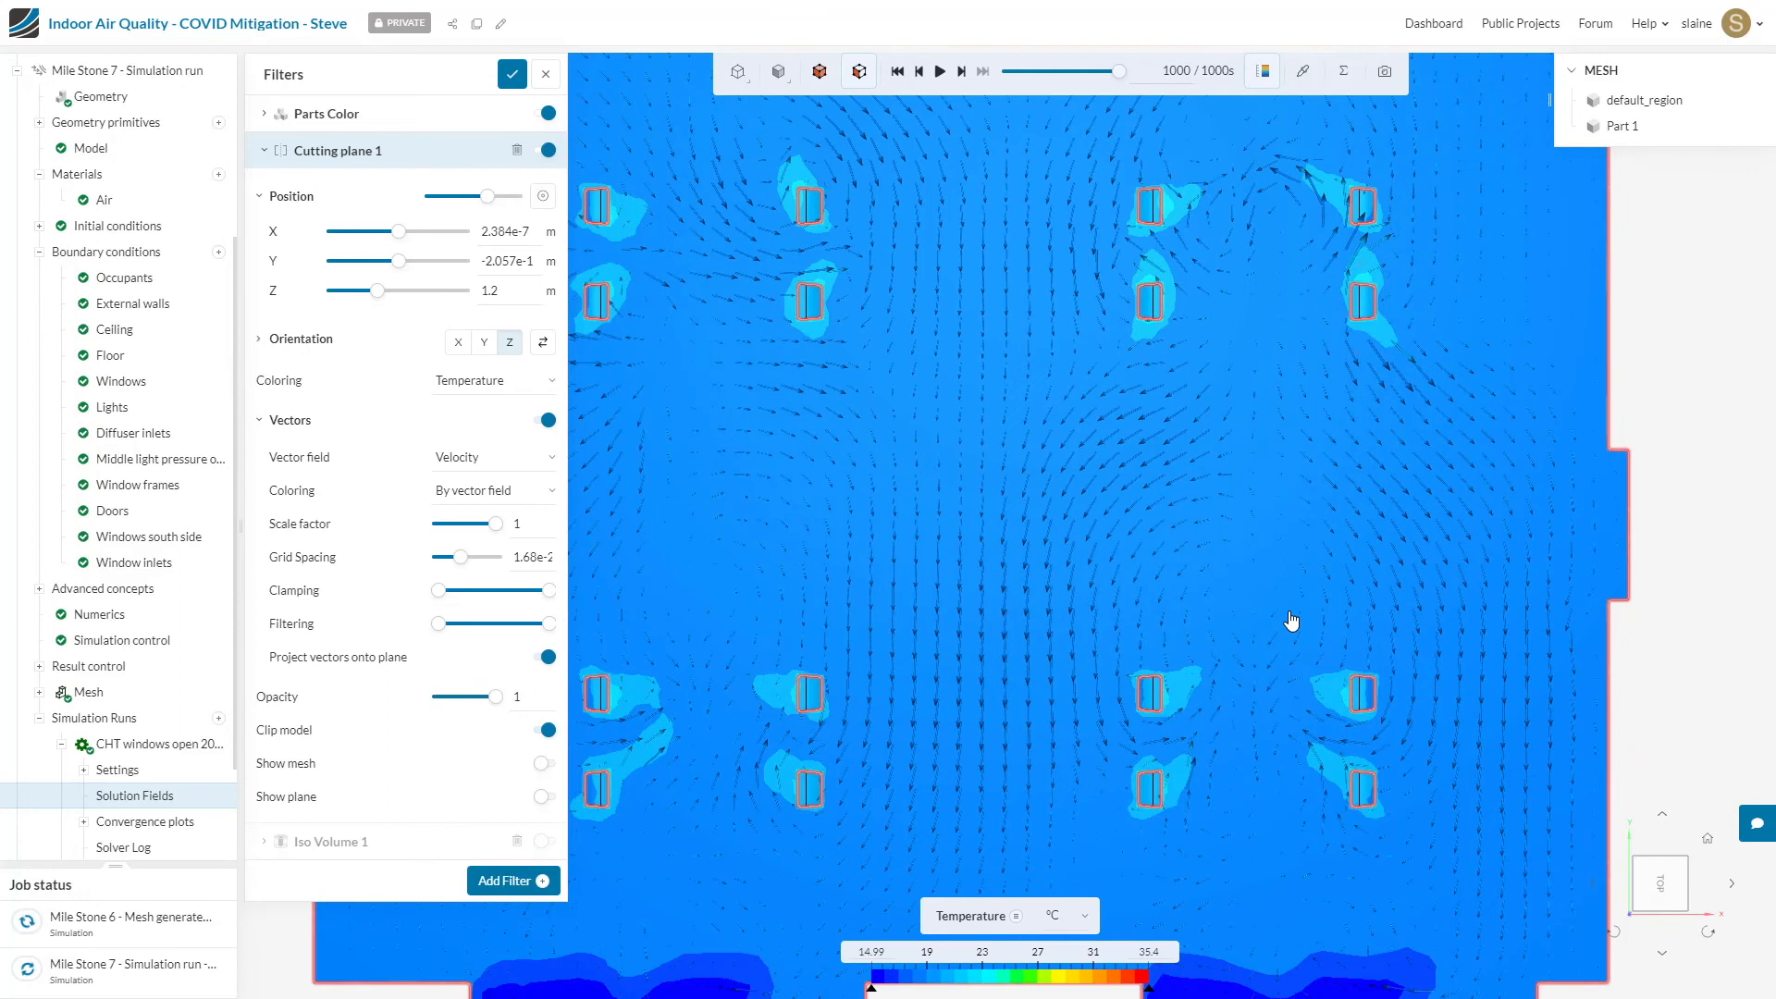
scroll(1292, 620, "down", 5)
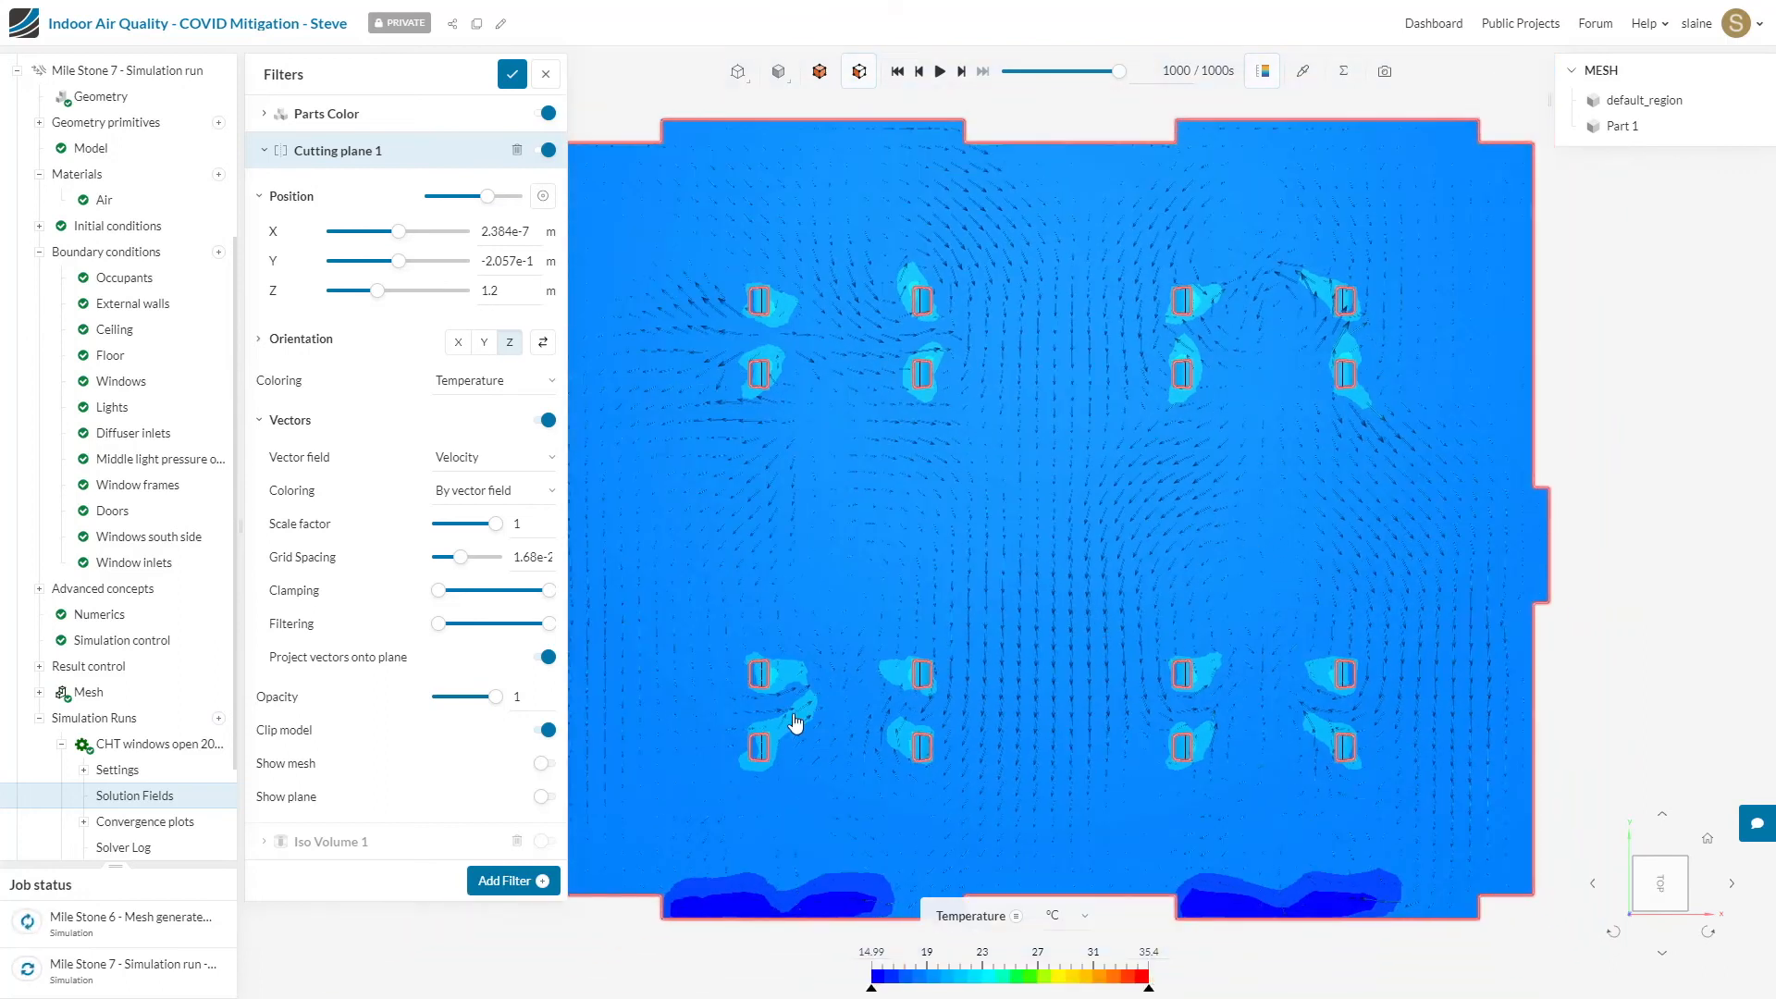
scroll(685, 905, "up", 6)
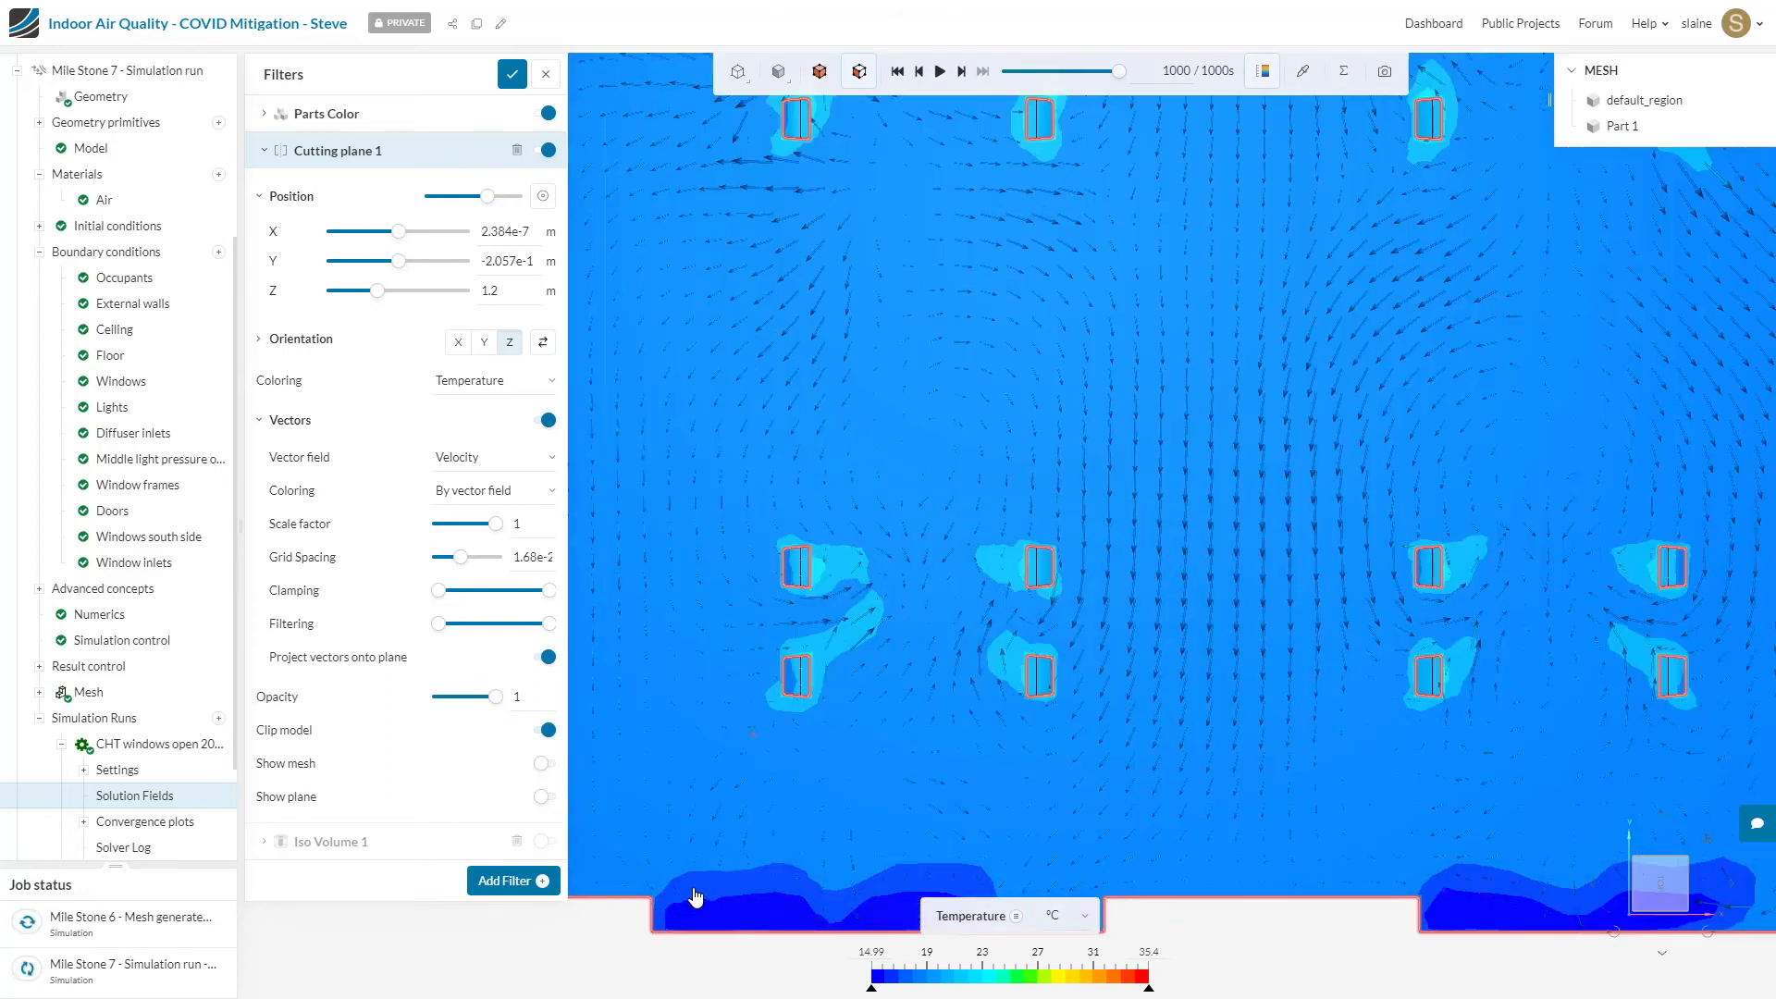
scroll(696, 896, "up", 5)
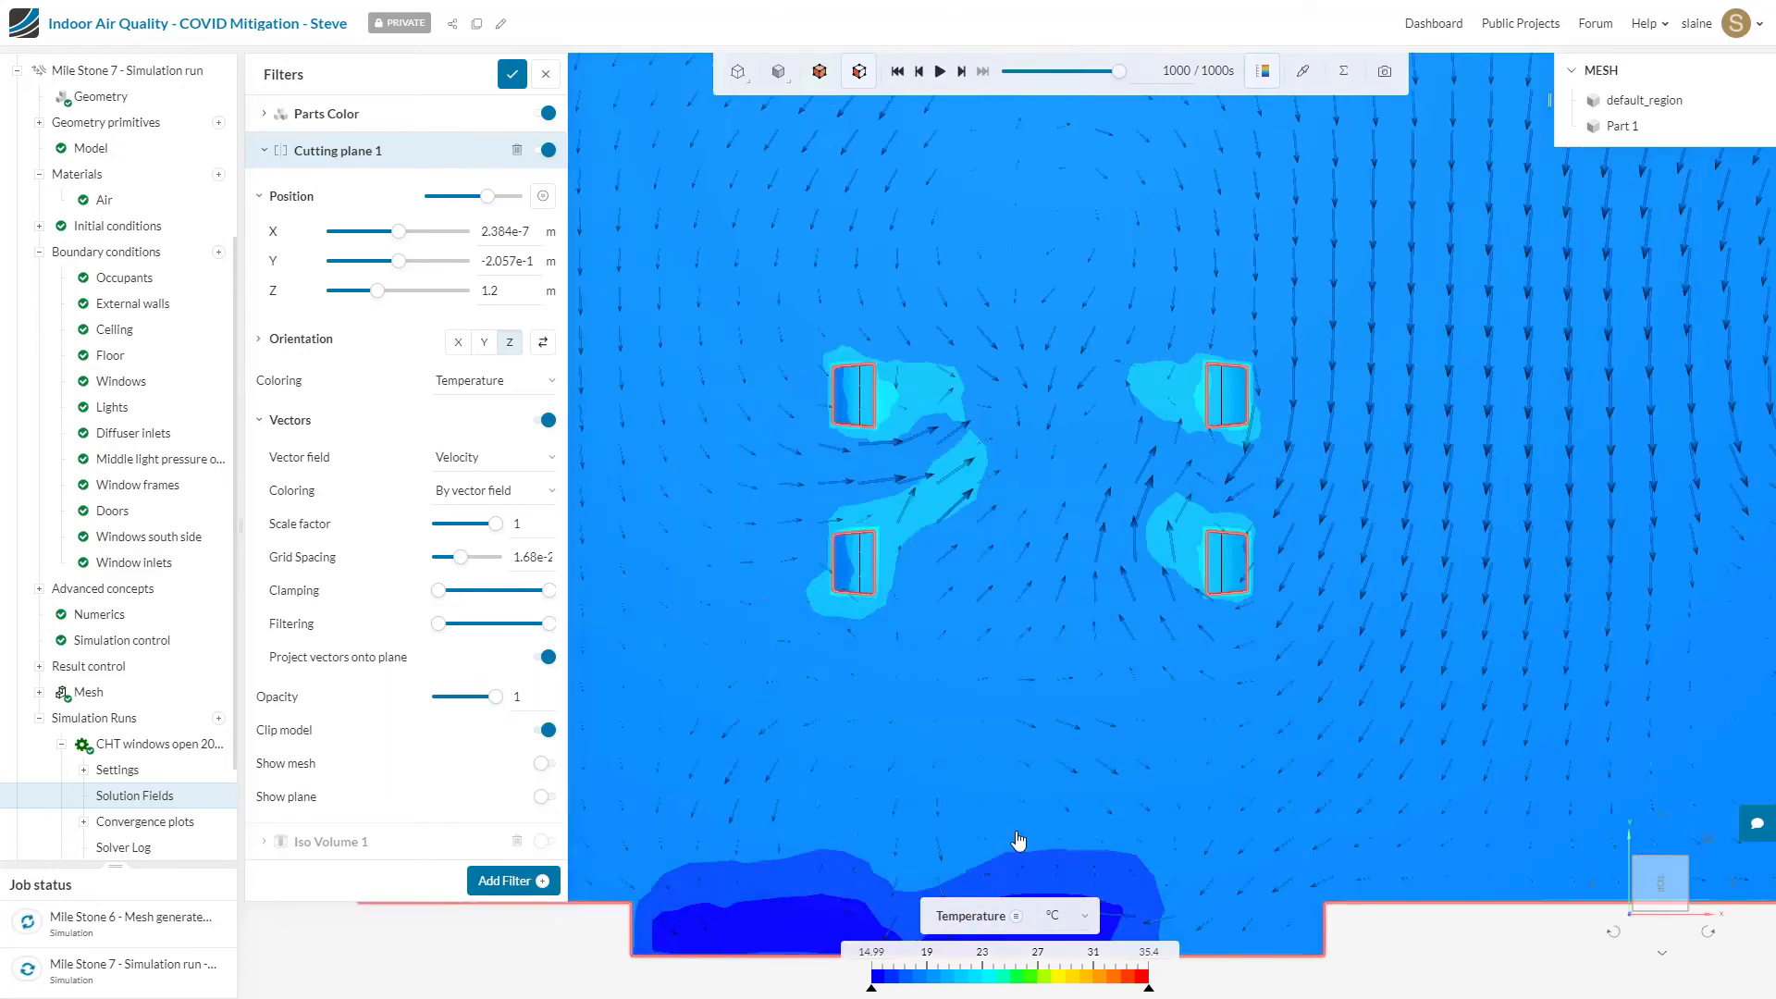
scroll(1018, 839, "down", 9)
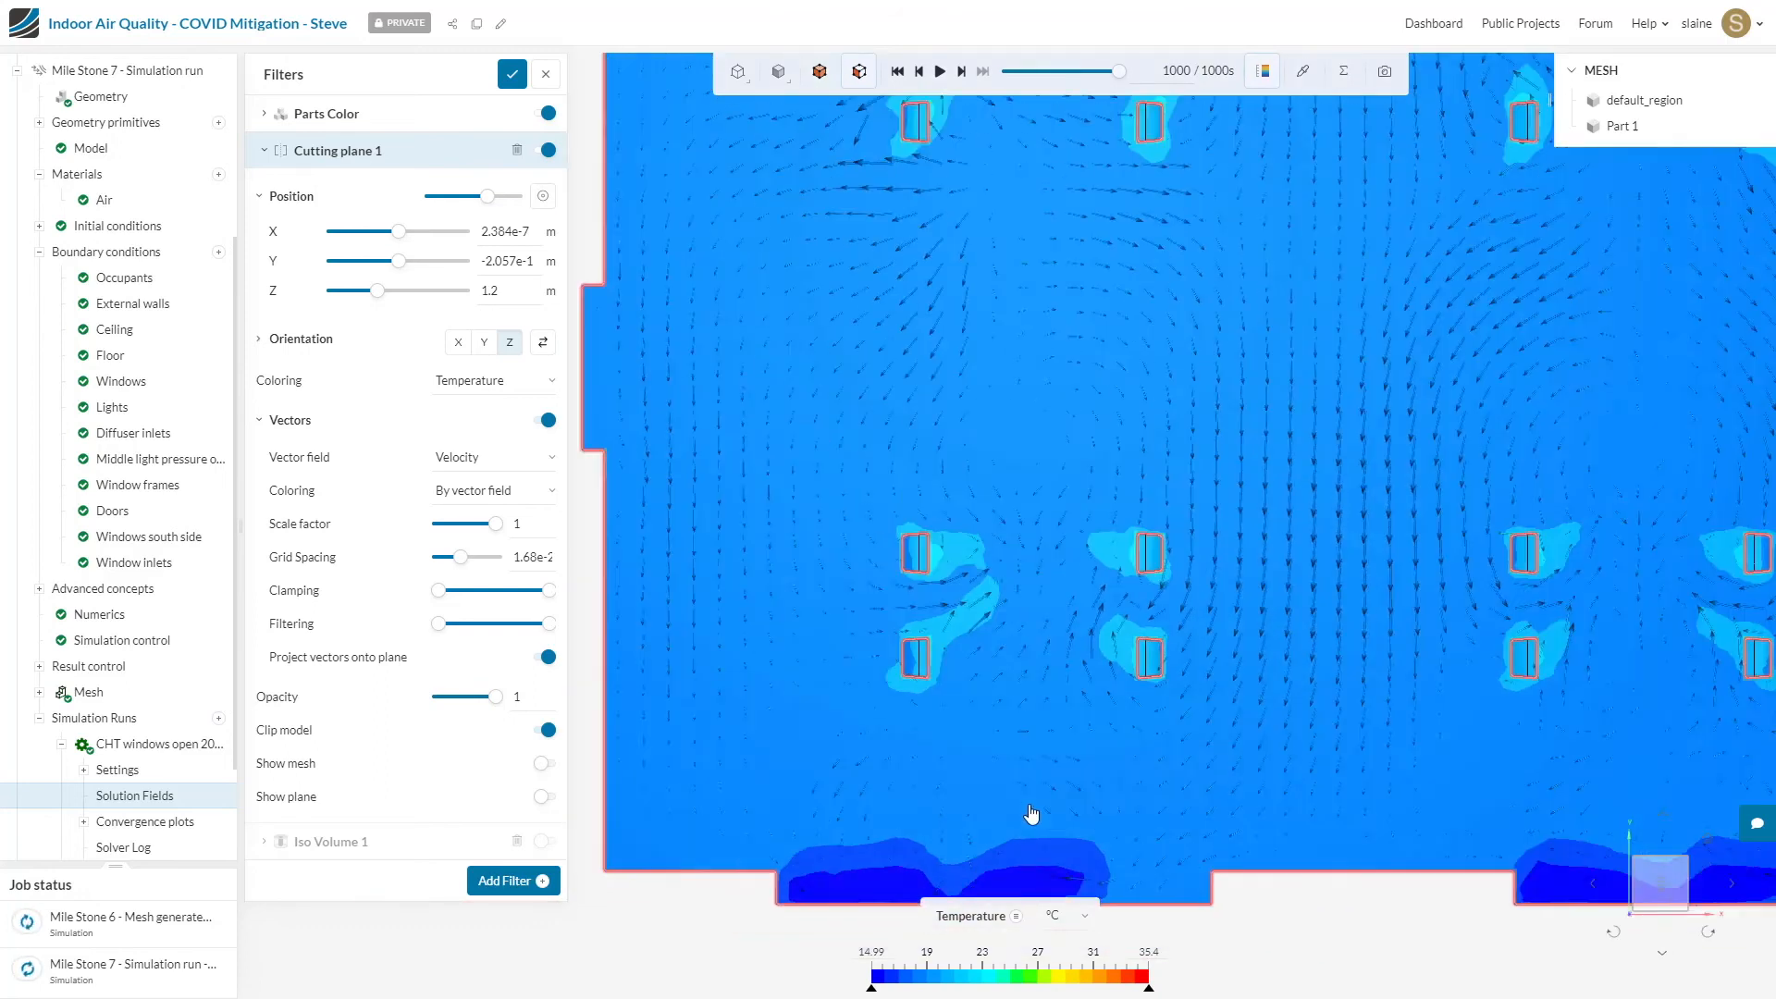
scroll(1345, 680, "down", 4)
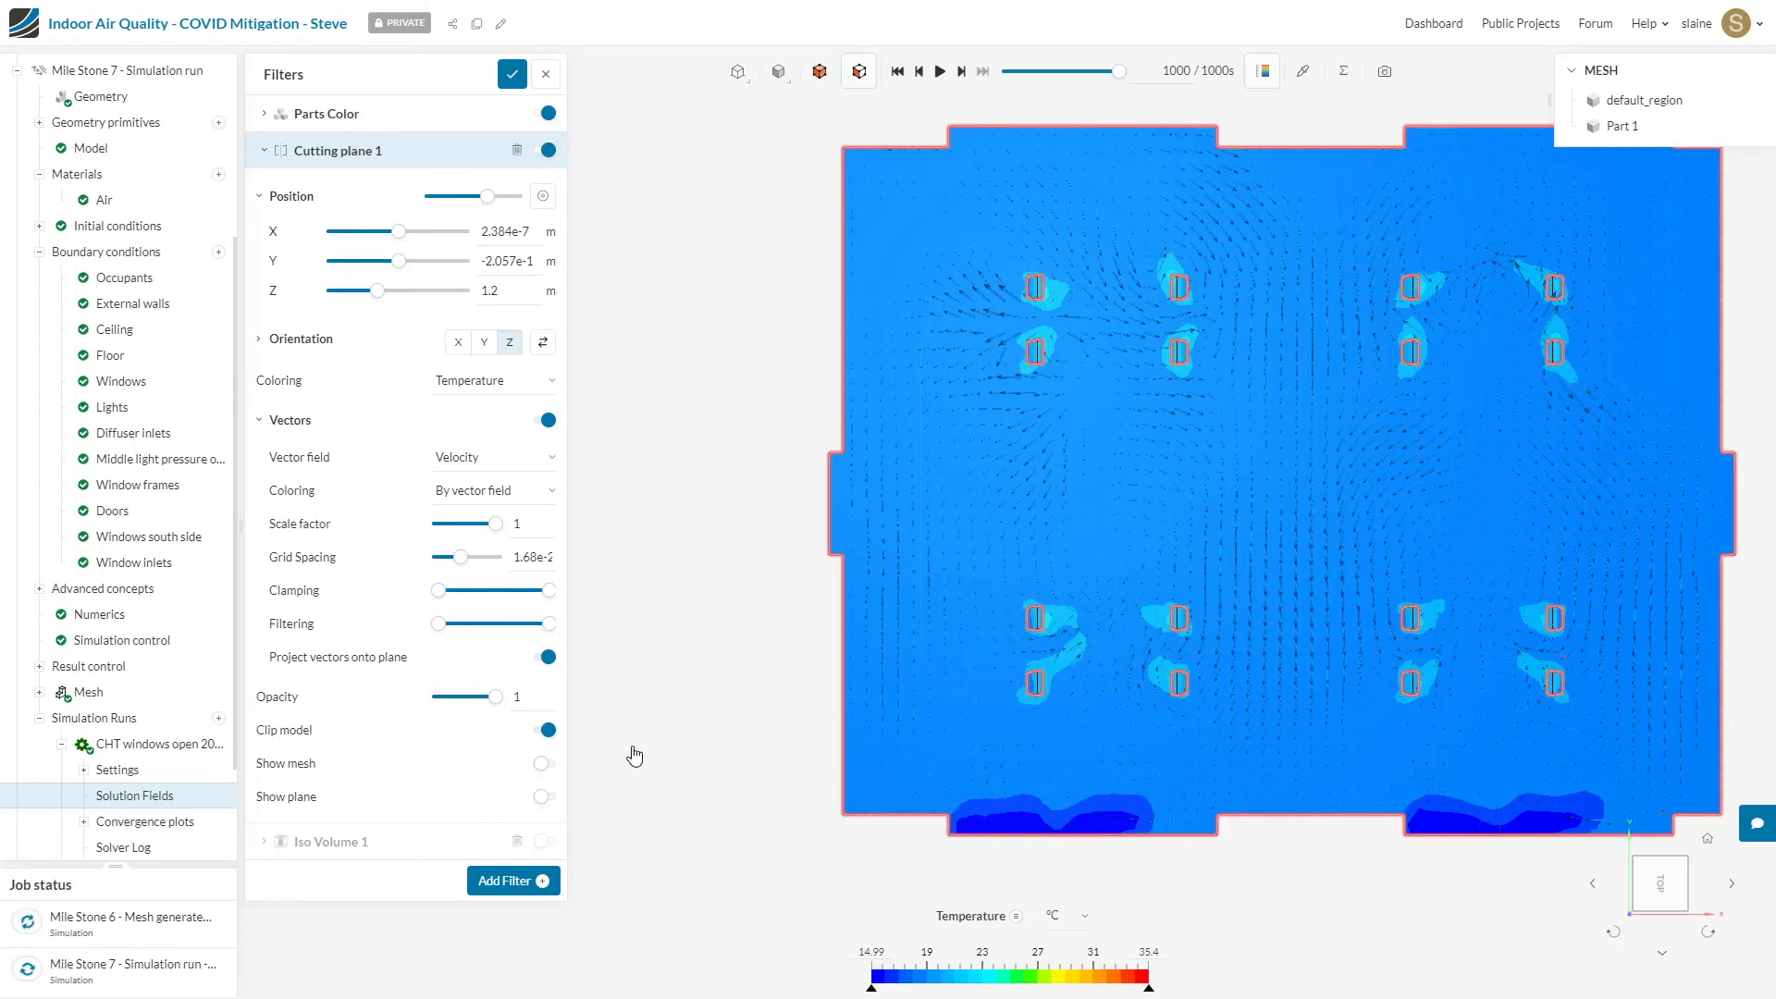
Step: Add a Particle Trace filter and hide Cutting plane 1
left_click(507, 884)
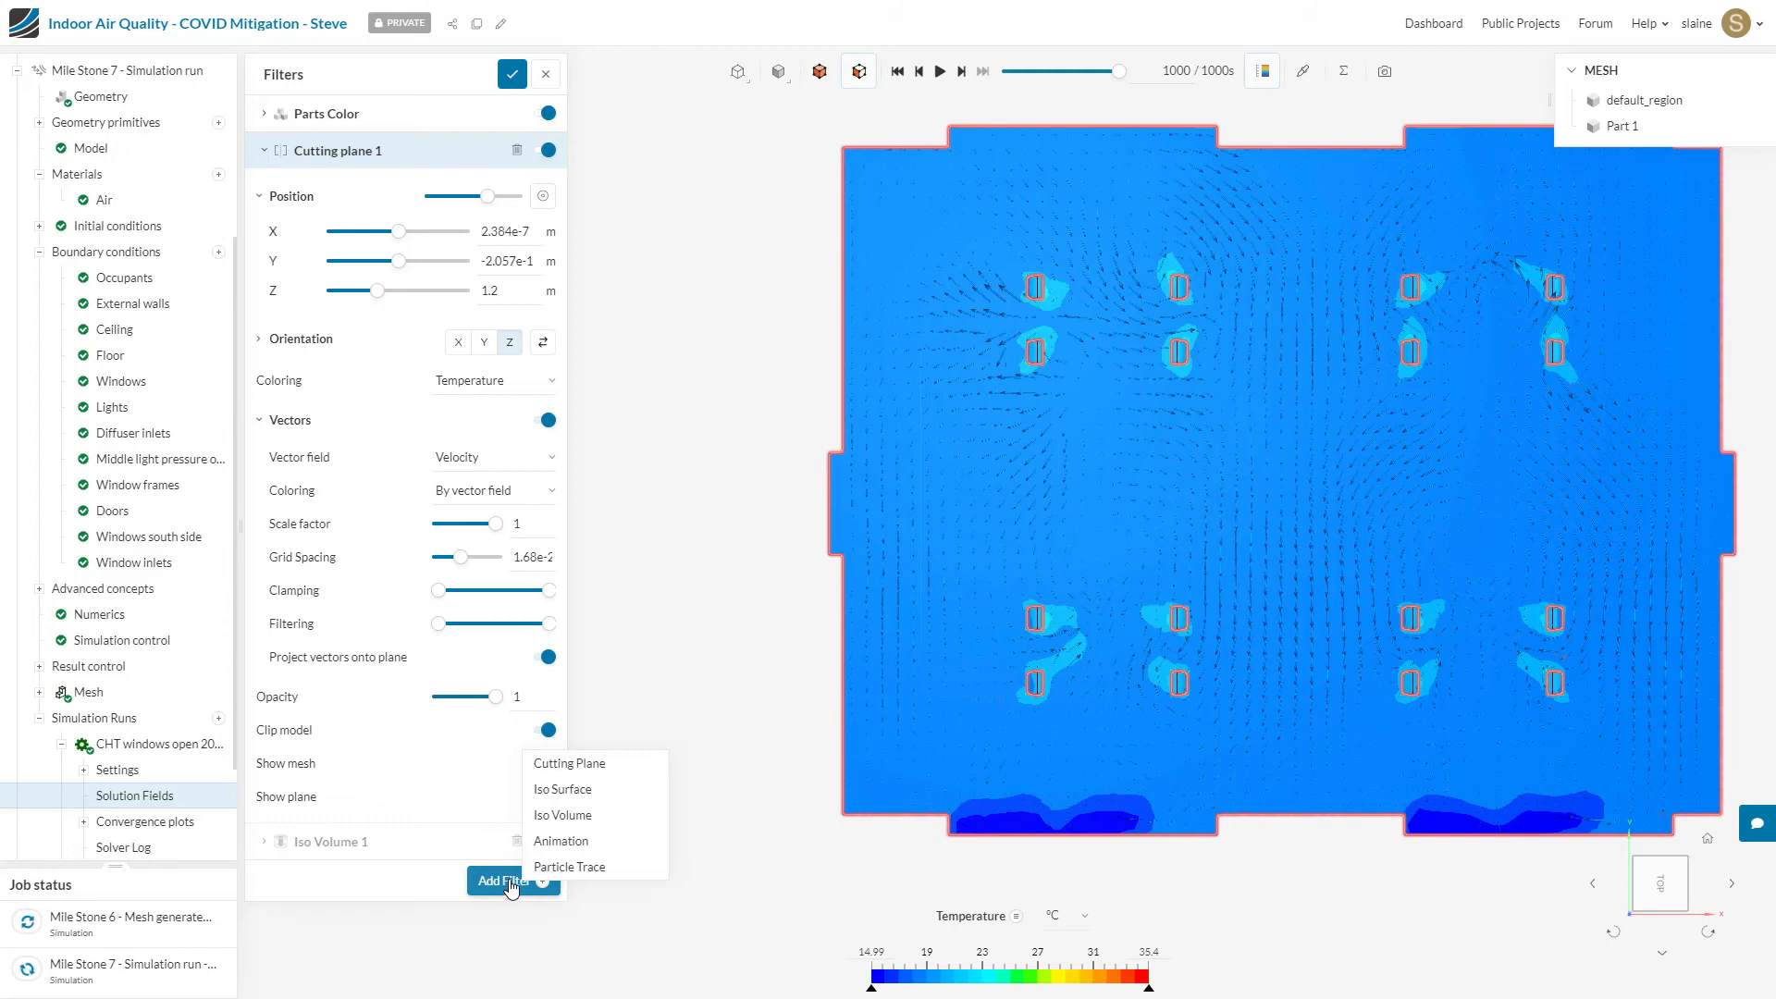
left_click(569, 866)
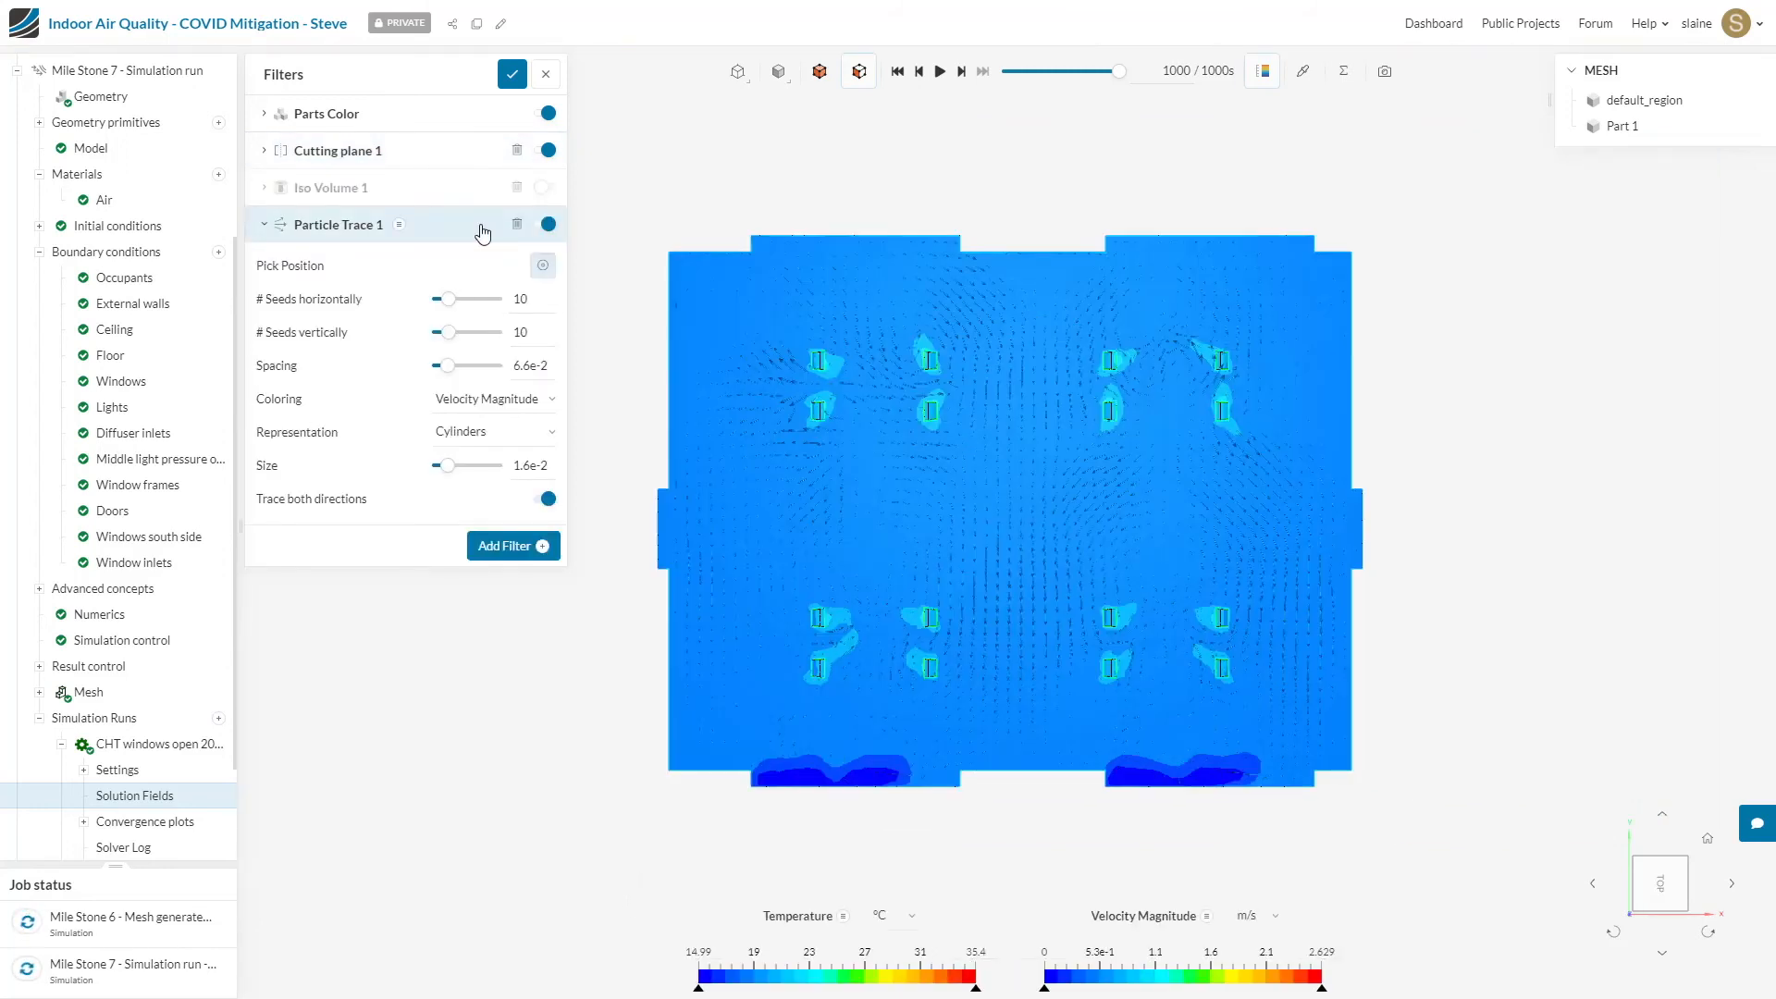
left_click(546, 151)
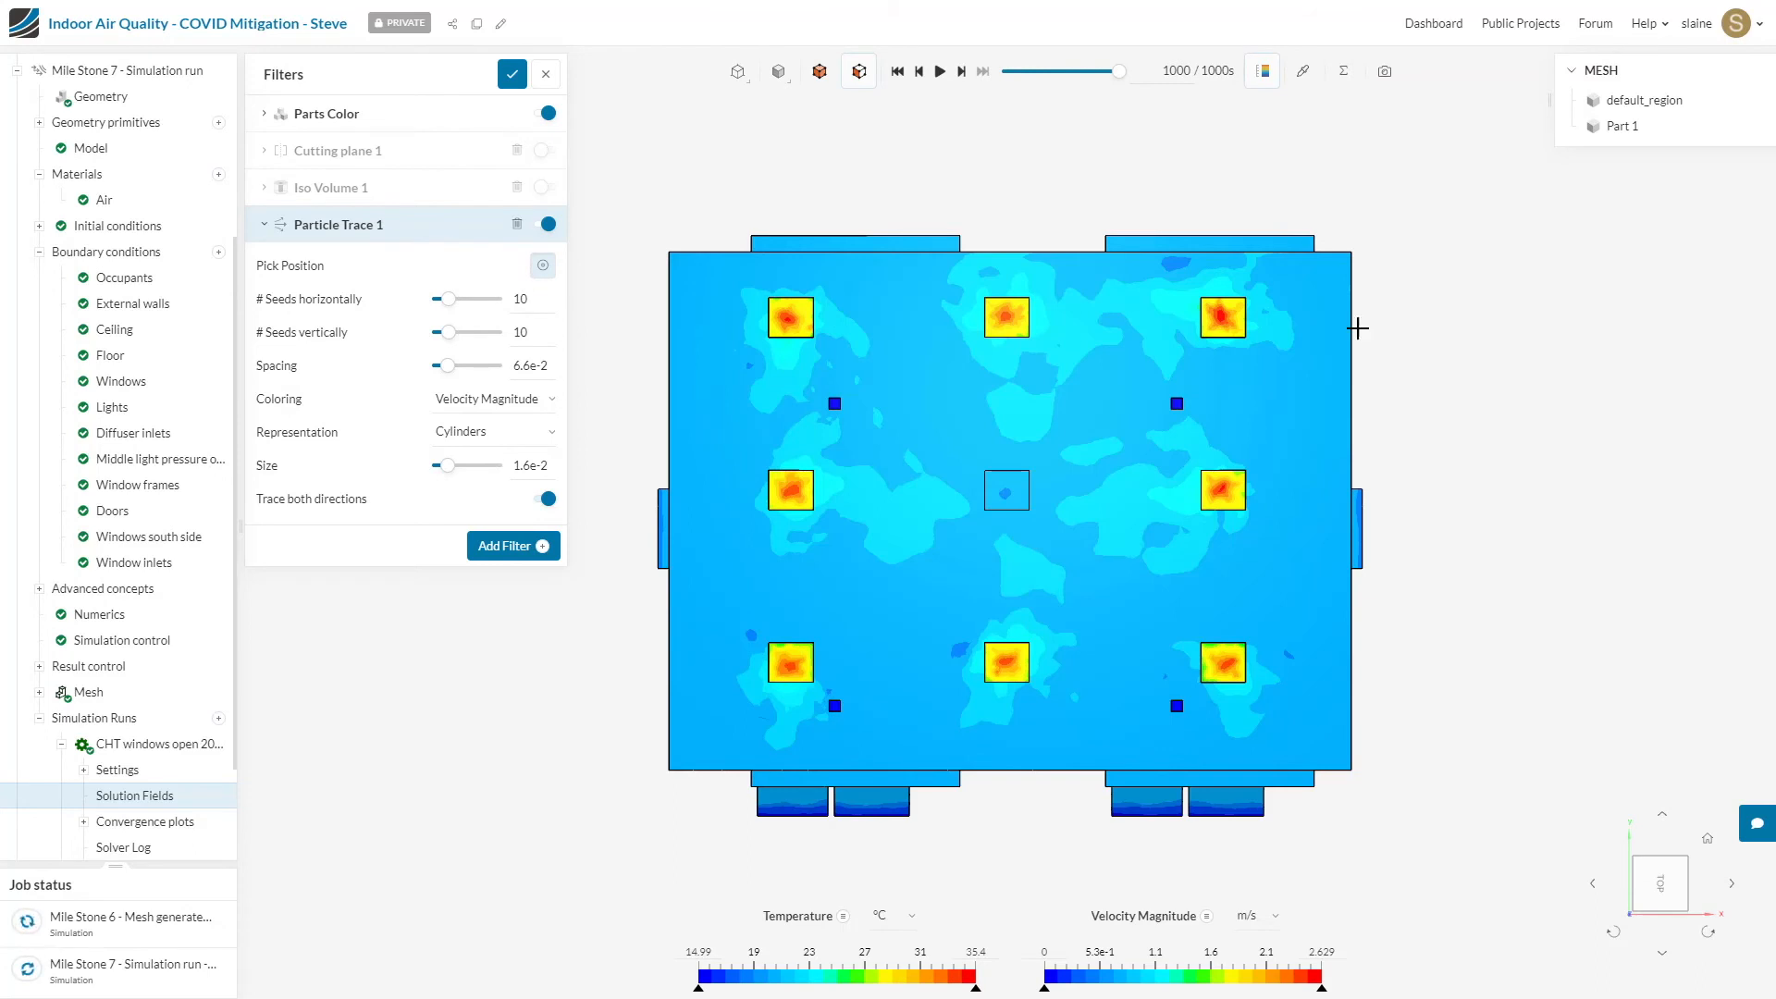
Step: Viewing the room from the top, place the particle trace seeds at the centre of the diffuser inlet nearest the upper-right ceiling light
left_click_drag(1518, 512, 1517, 705)
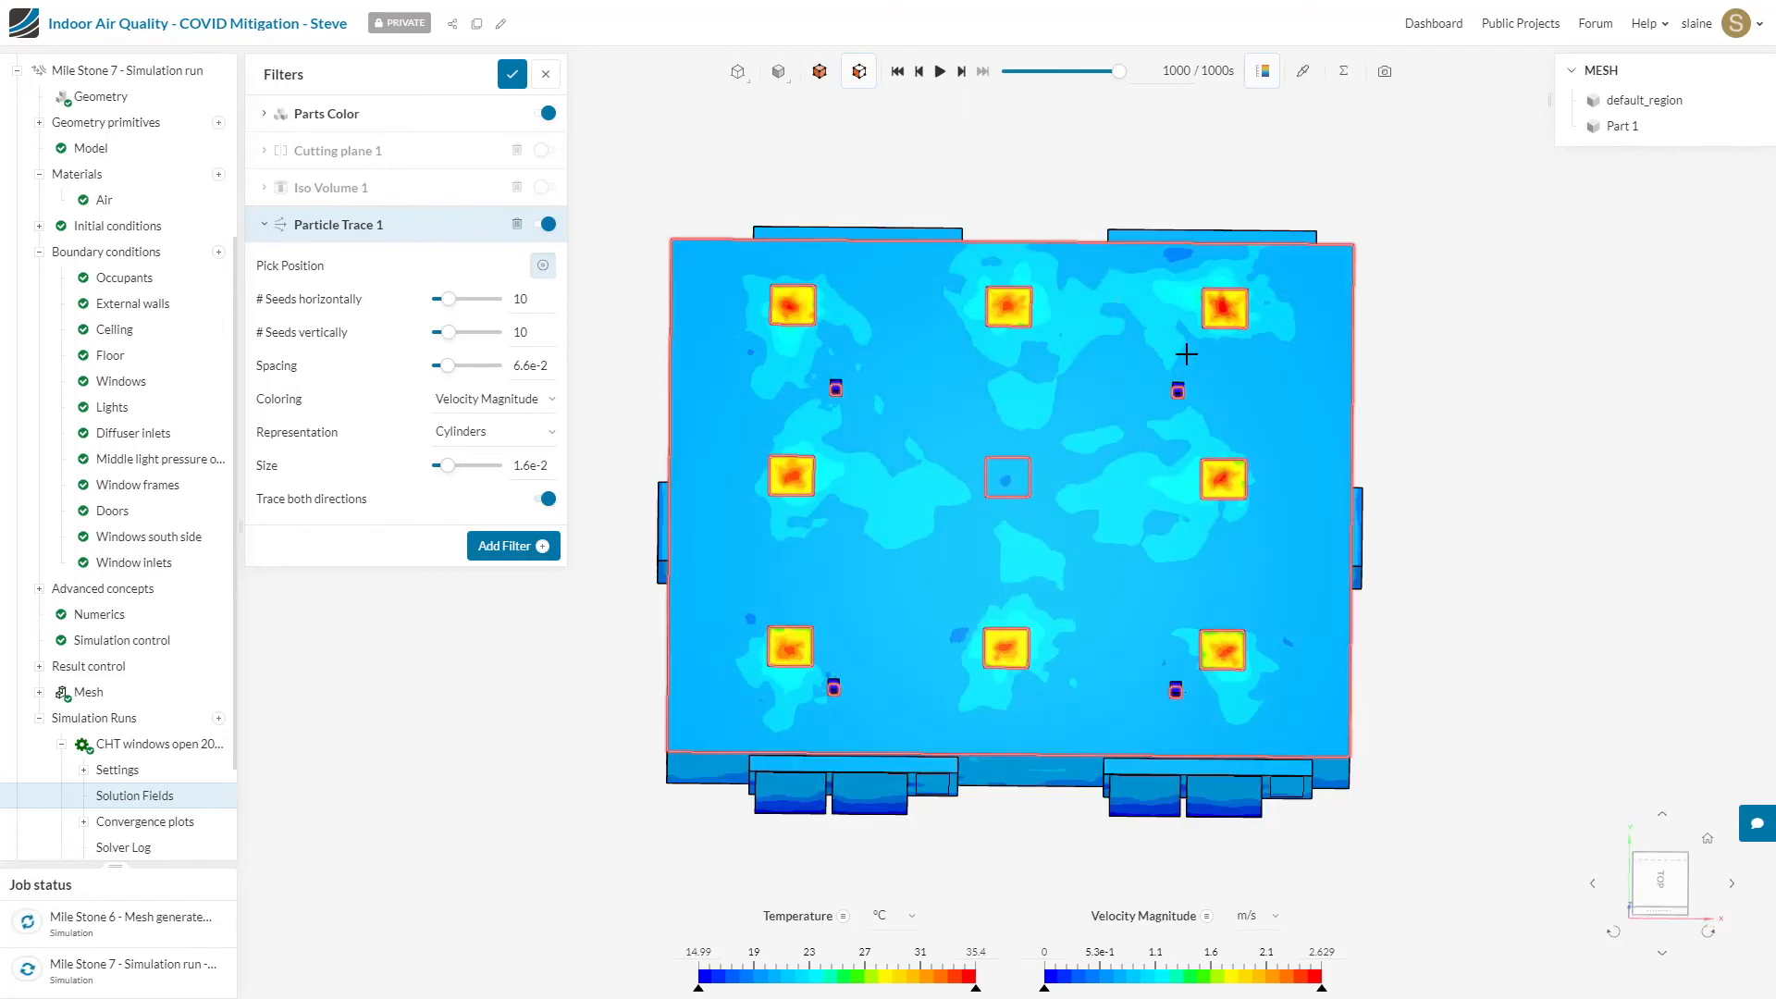
left_click(1656, 911)
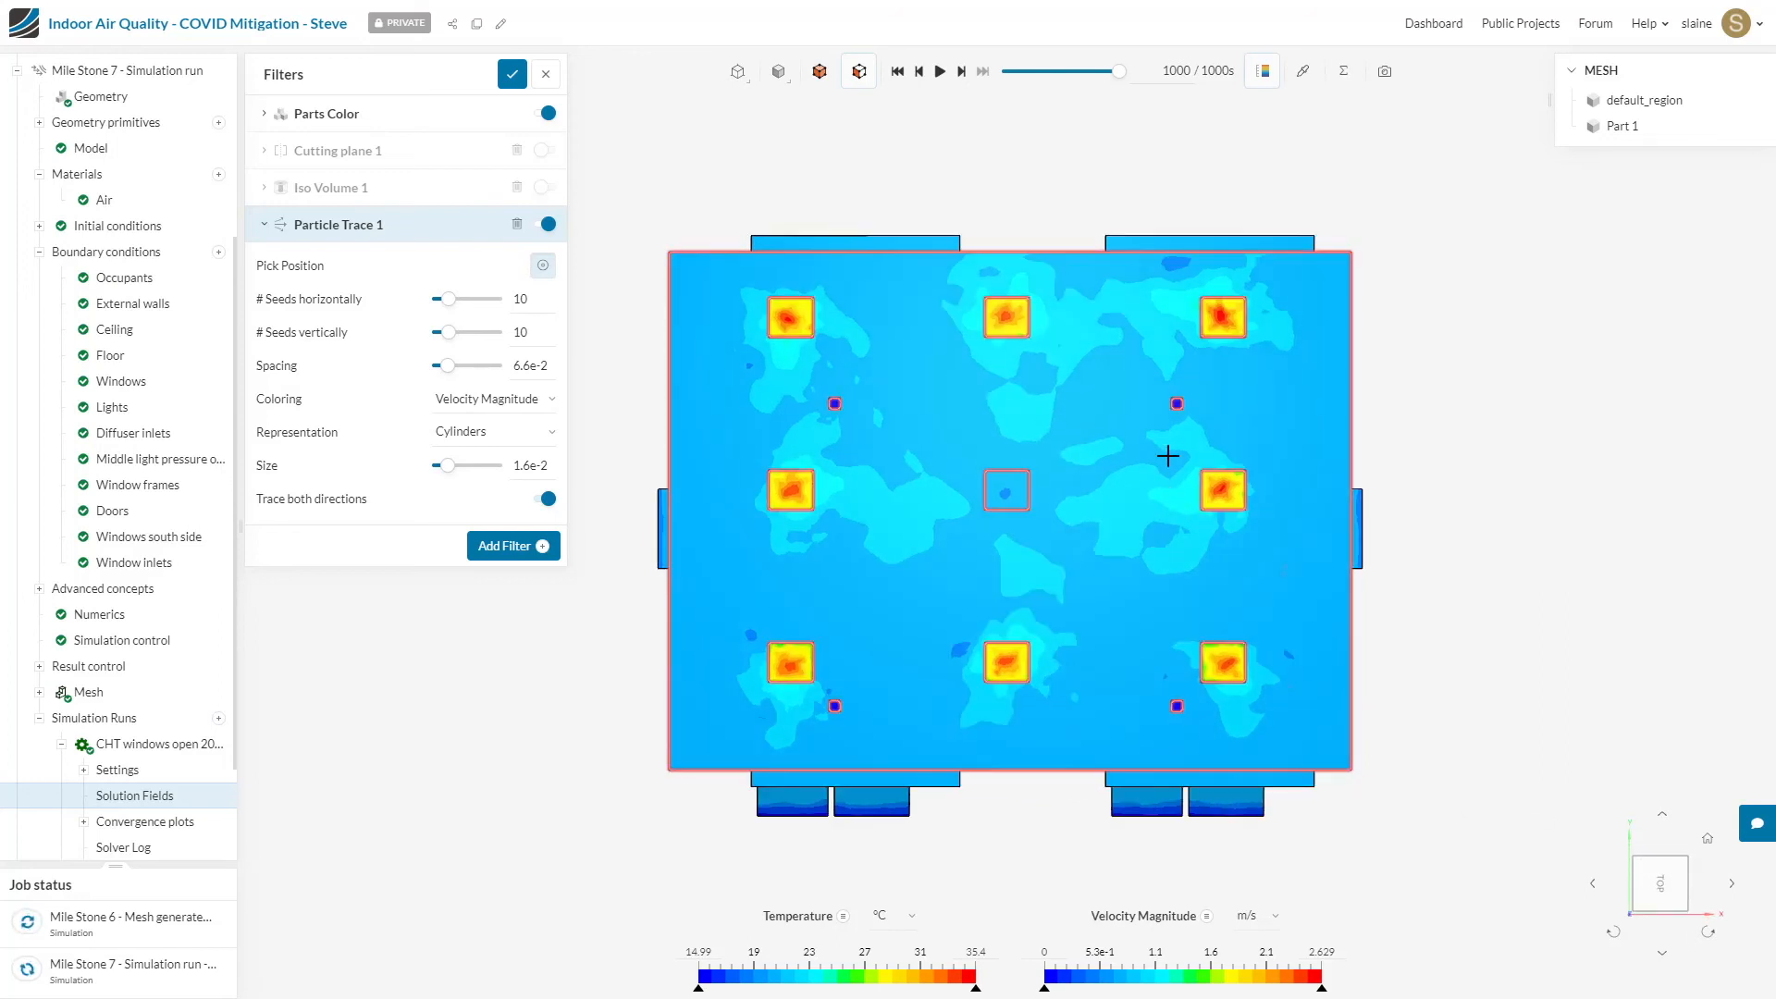
scroll(1178, 402, "up", 5)
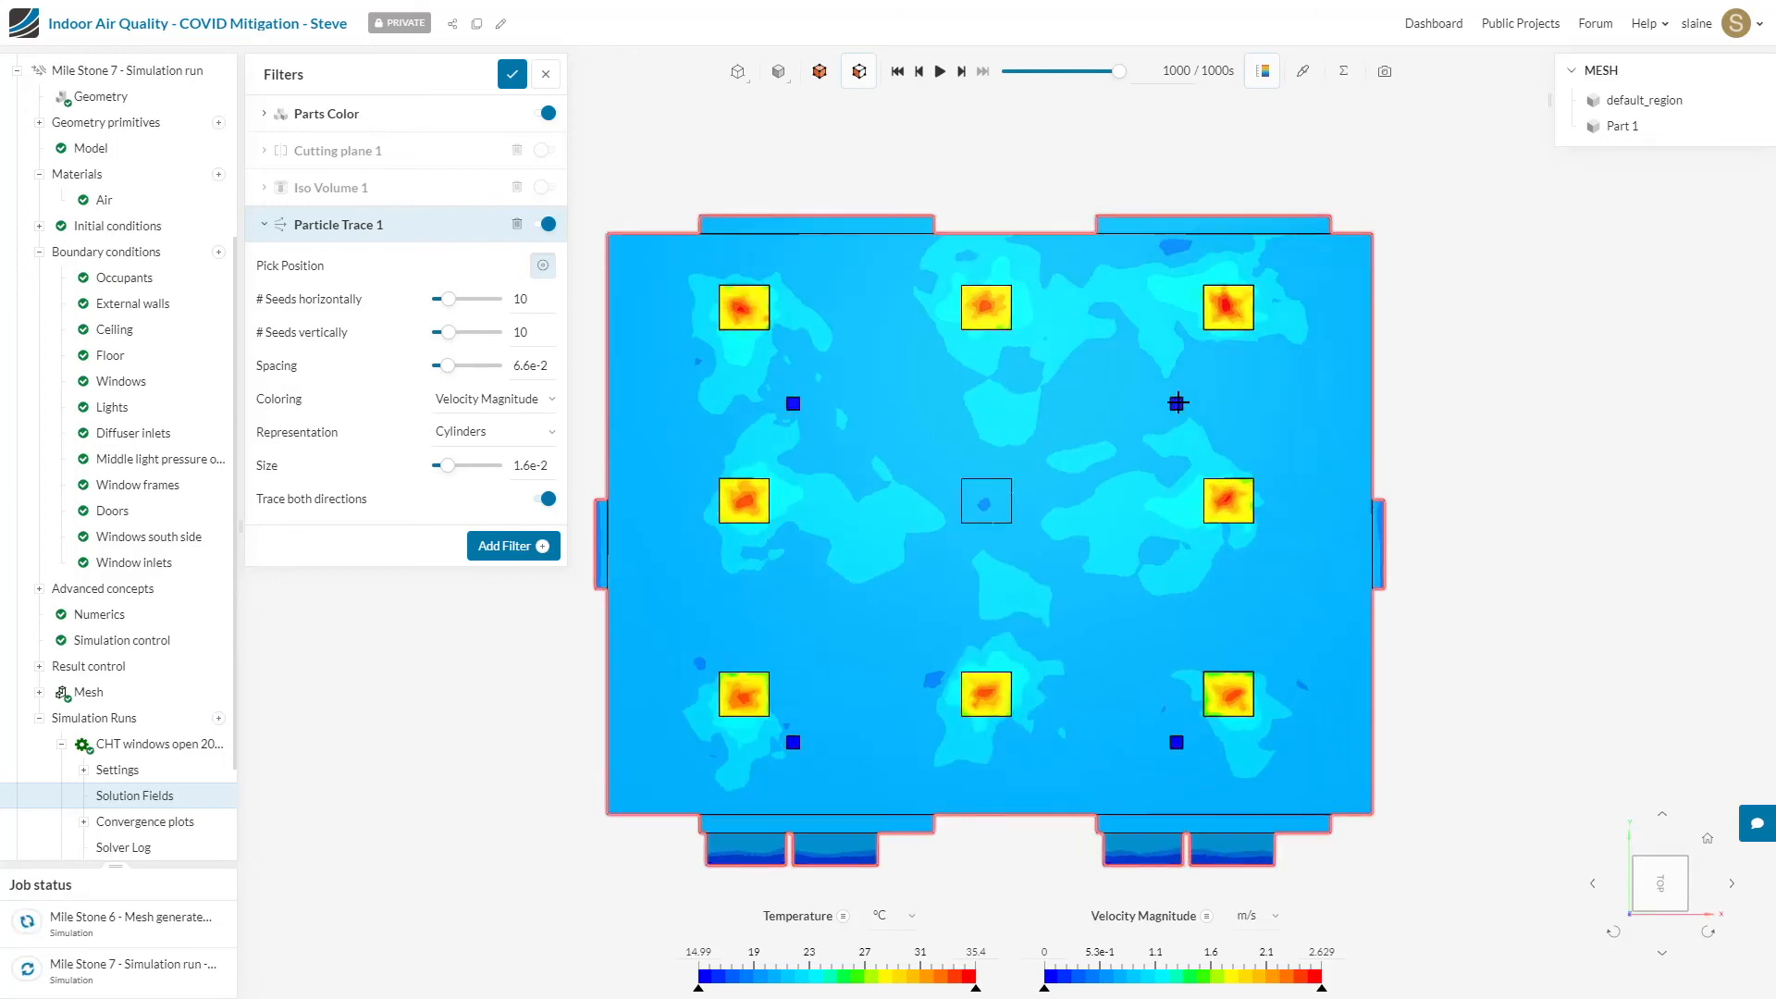
scroll(1178, 403, "up", 4)
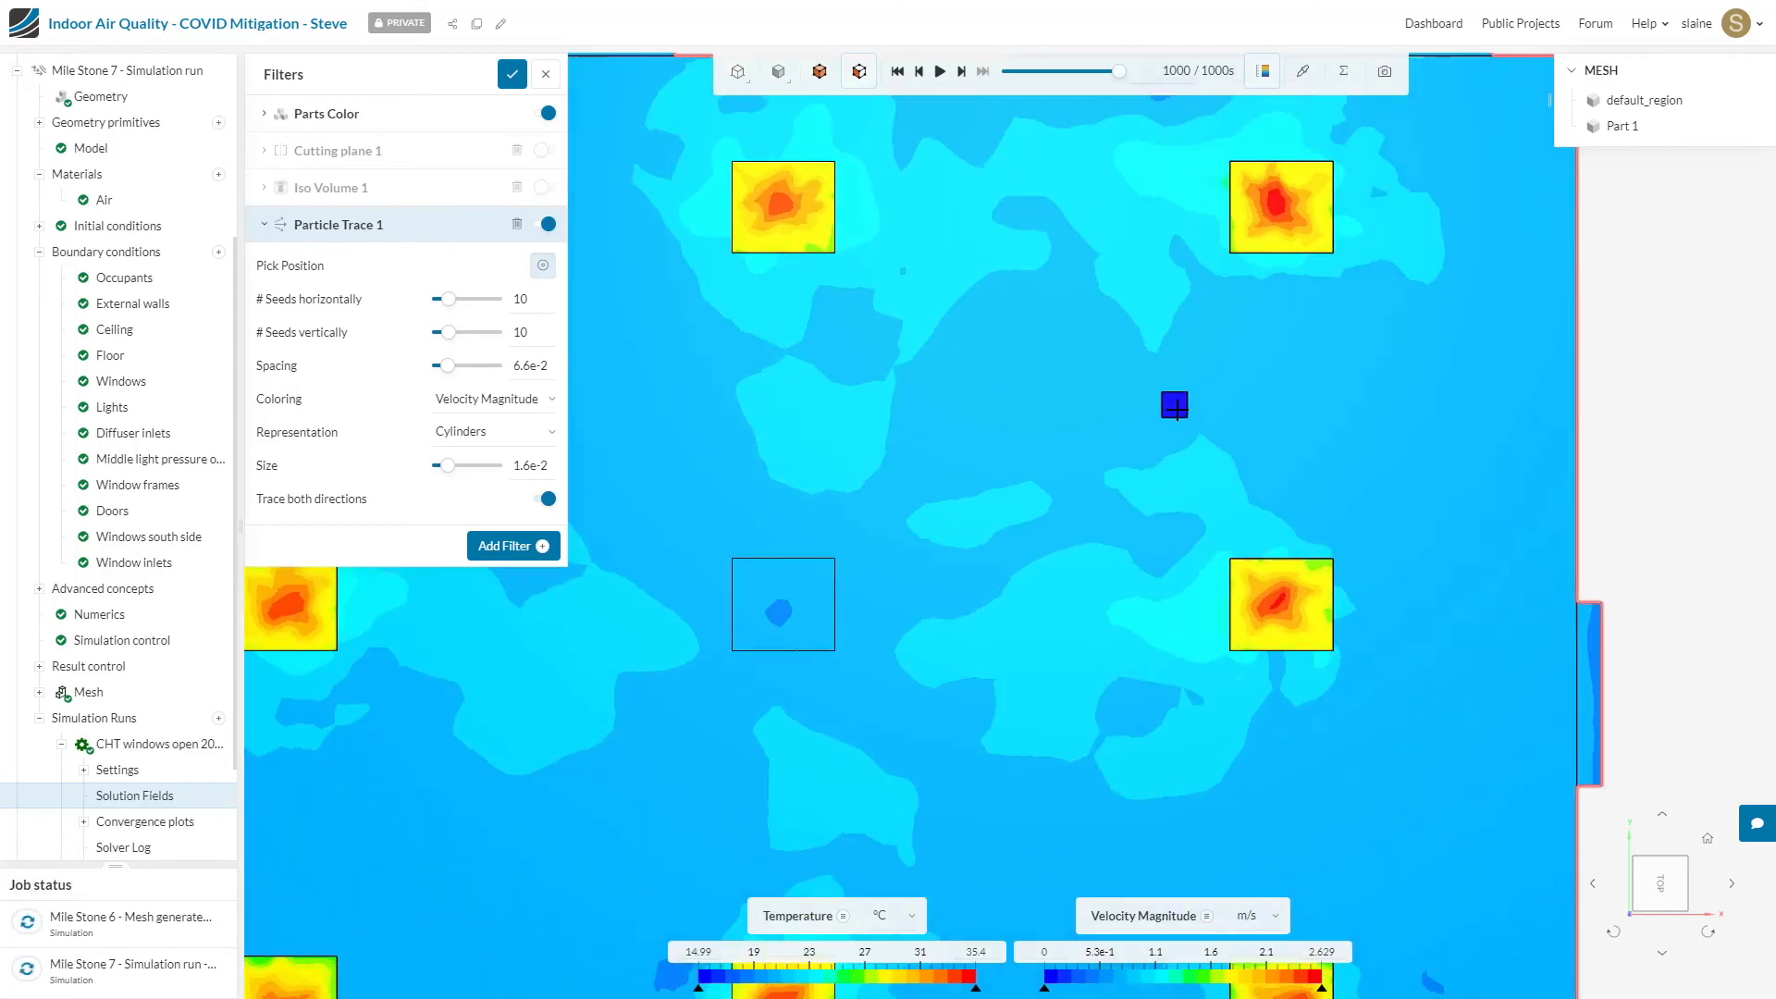
scroll(1175, 407, "up", 5)
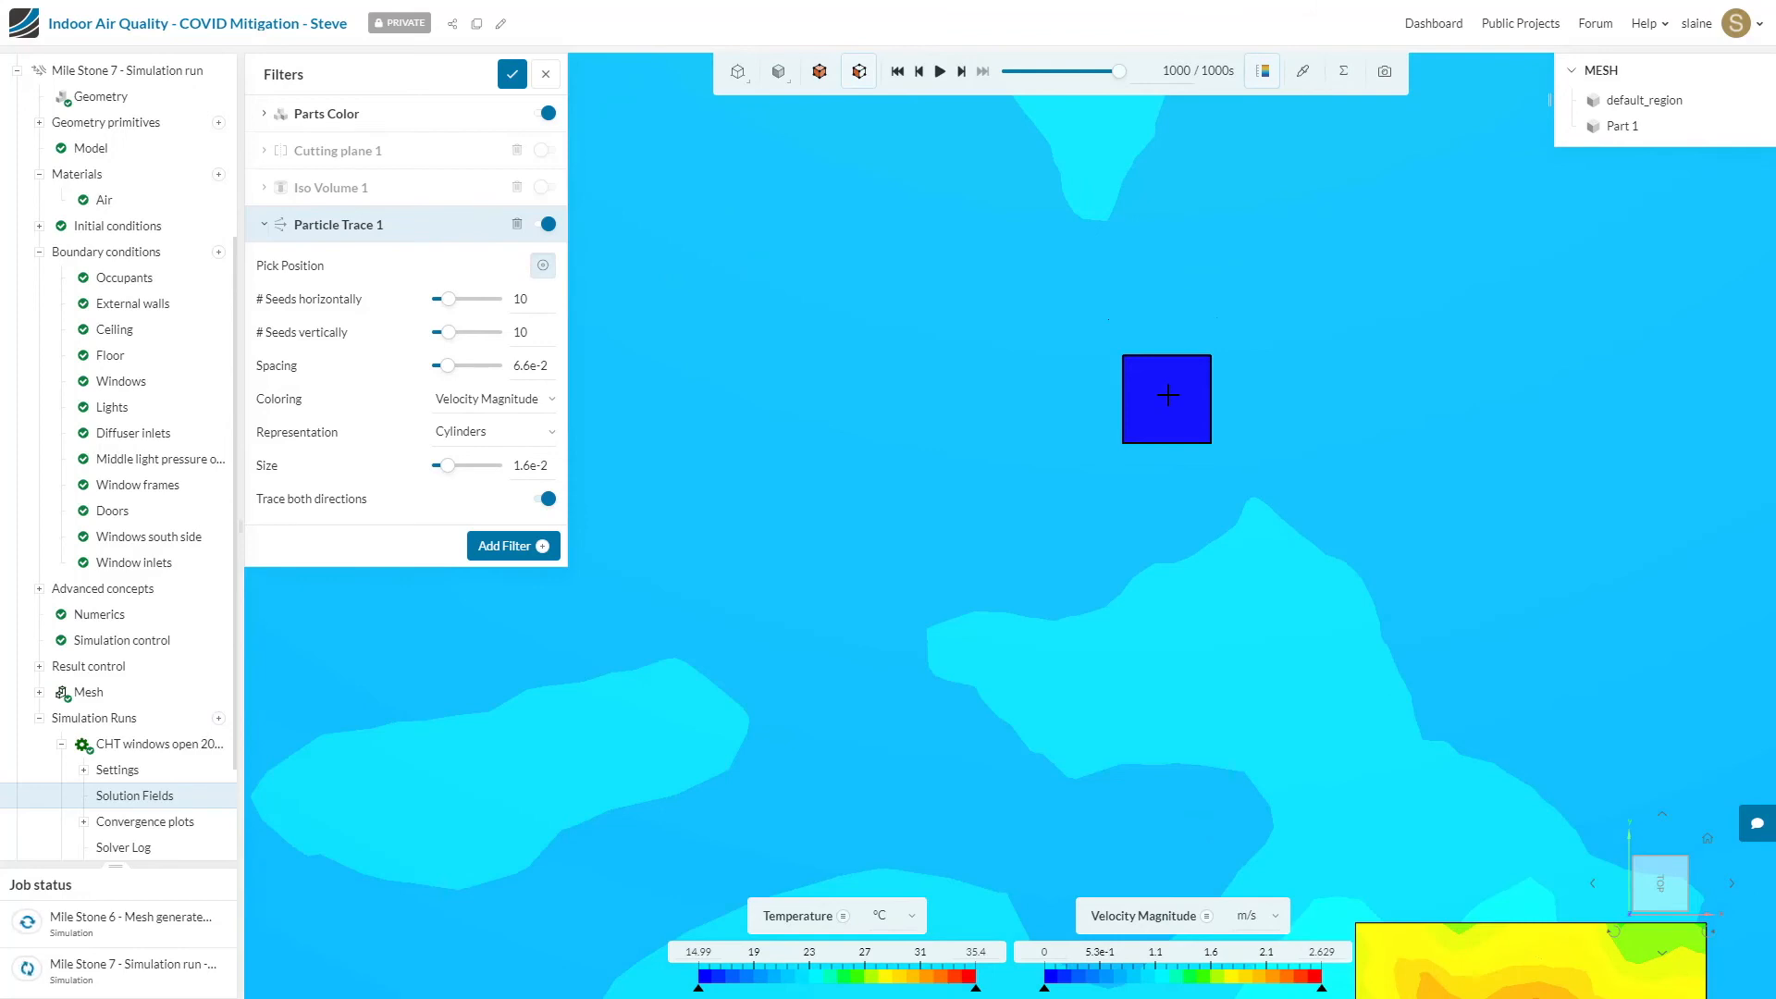
left_click(1168, 397)
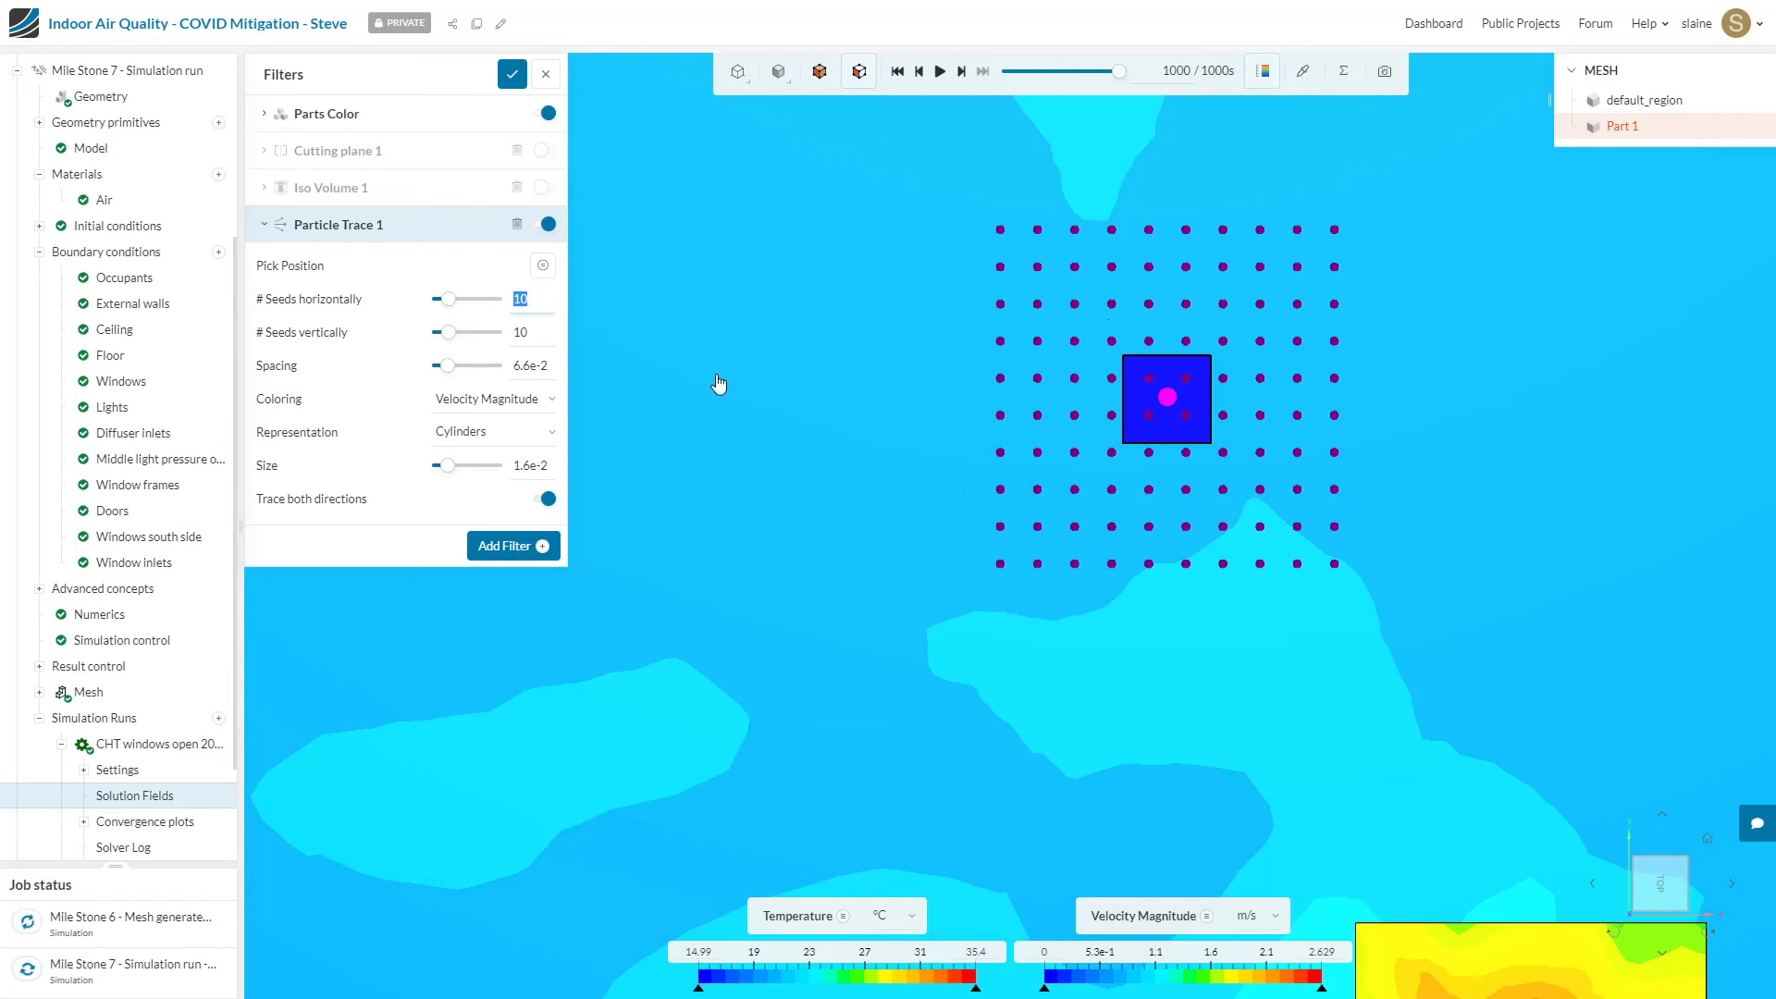
Step: Fit the seed grid to the diffuser with 5 horizontal seeds, 5 vertical seeds and a spacing of 3.3e-2
type("55")
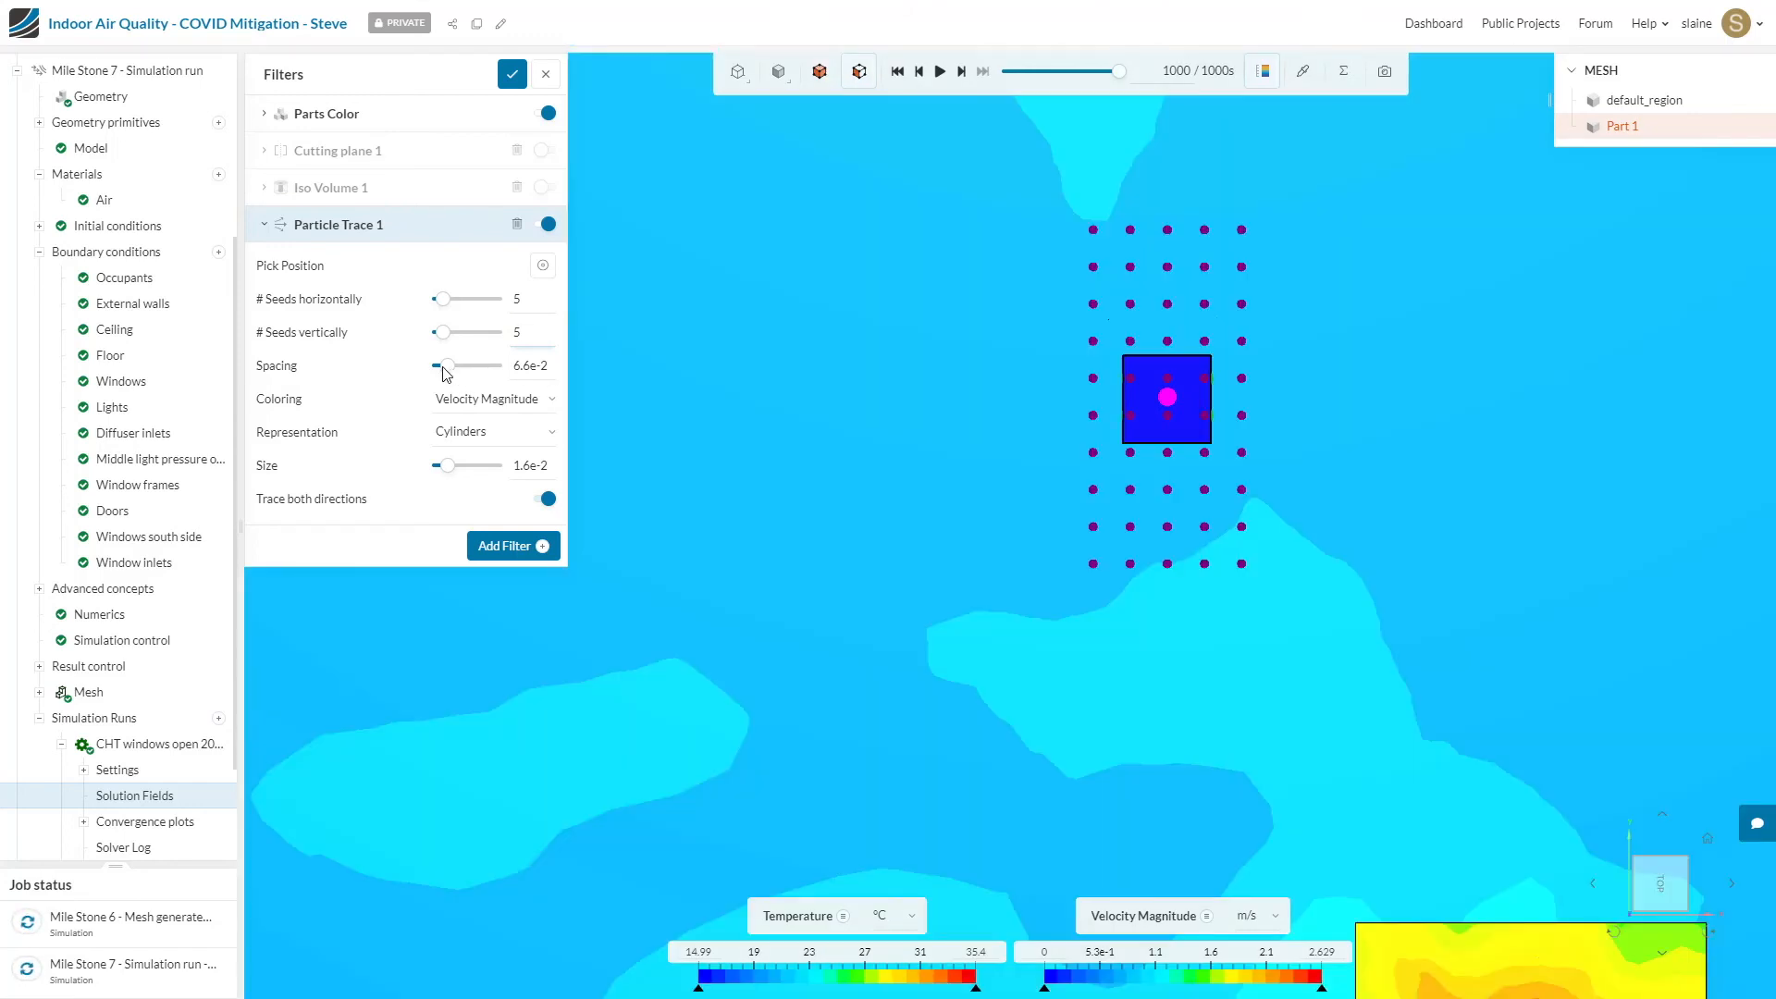
left_click(443, 368)
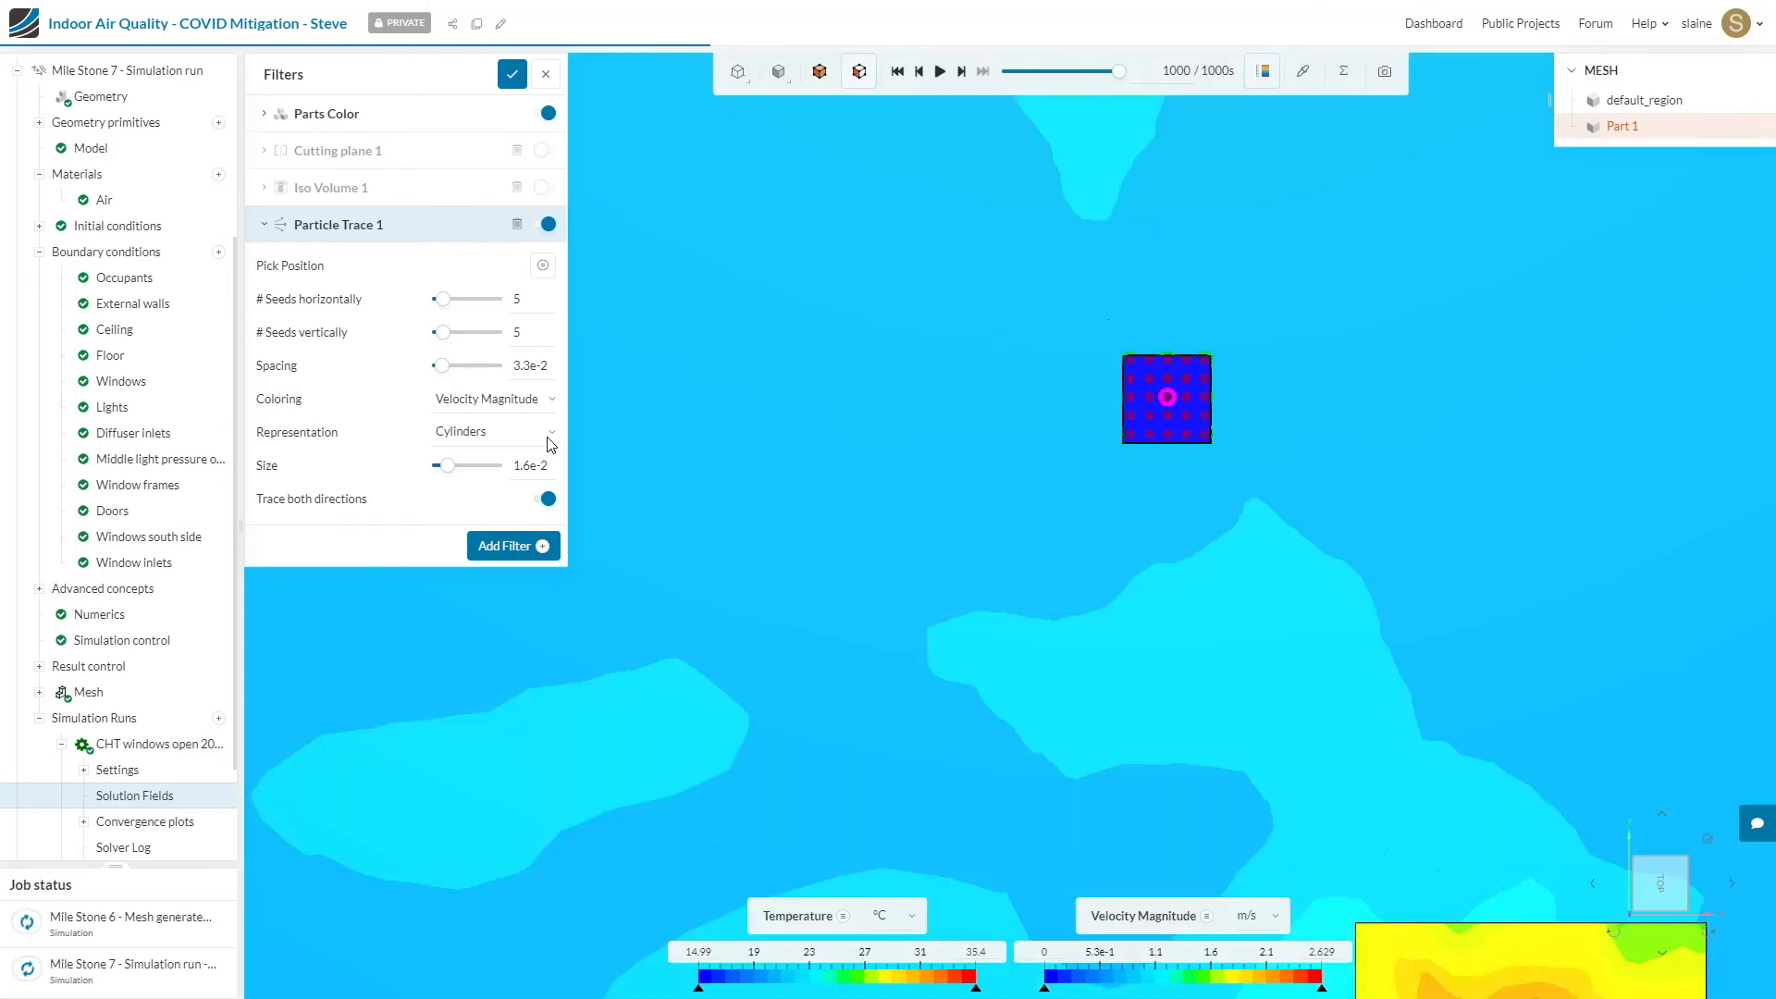
Step: Check the particle trace's representation and coloring options, keeping Cylinders and Velocity Magnitude
left_click(547, 438)
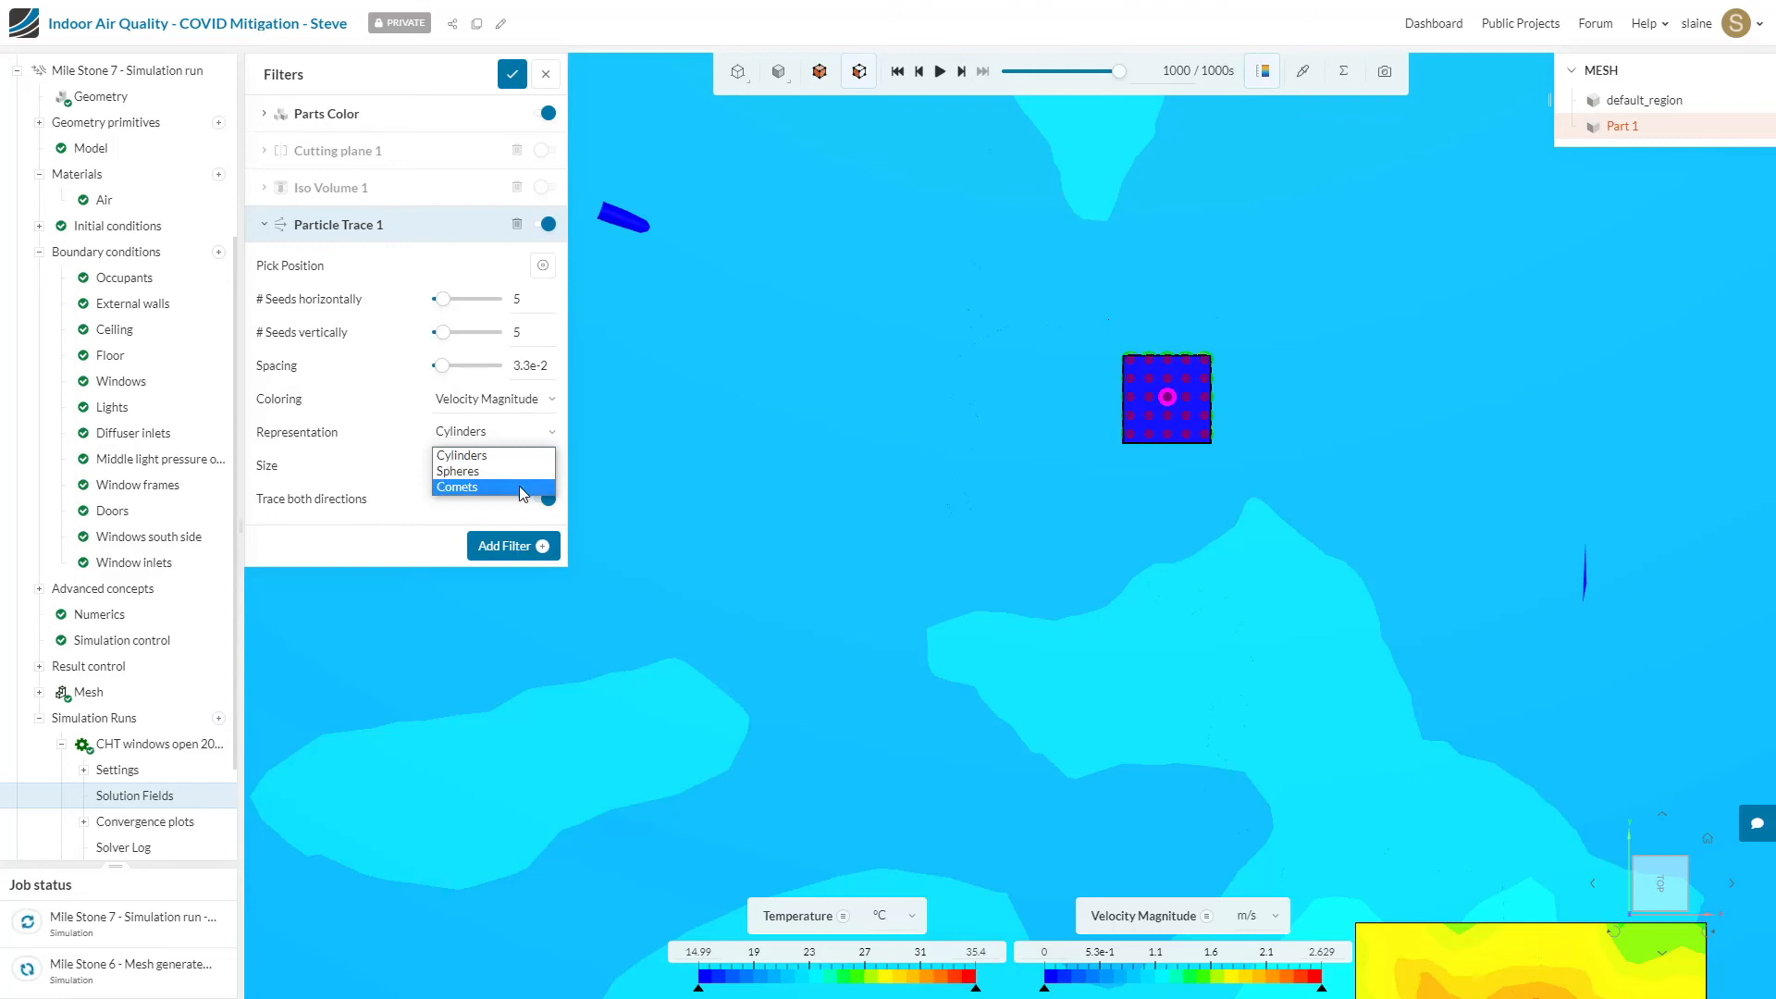
left_click(523, 450)
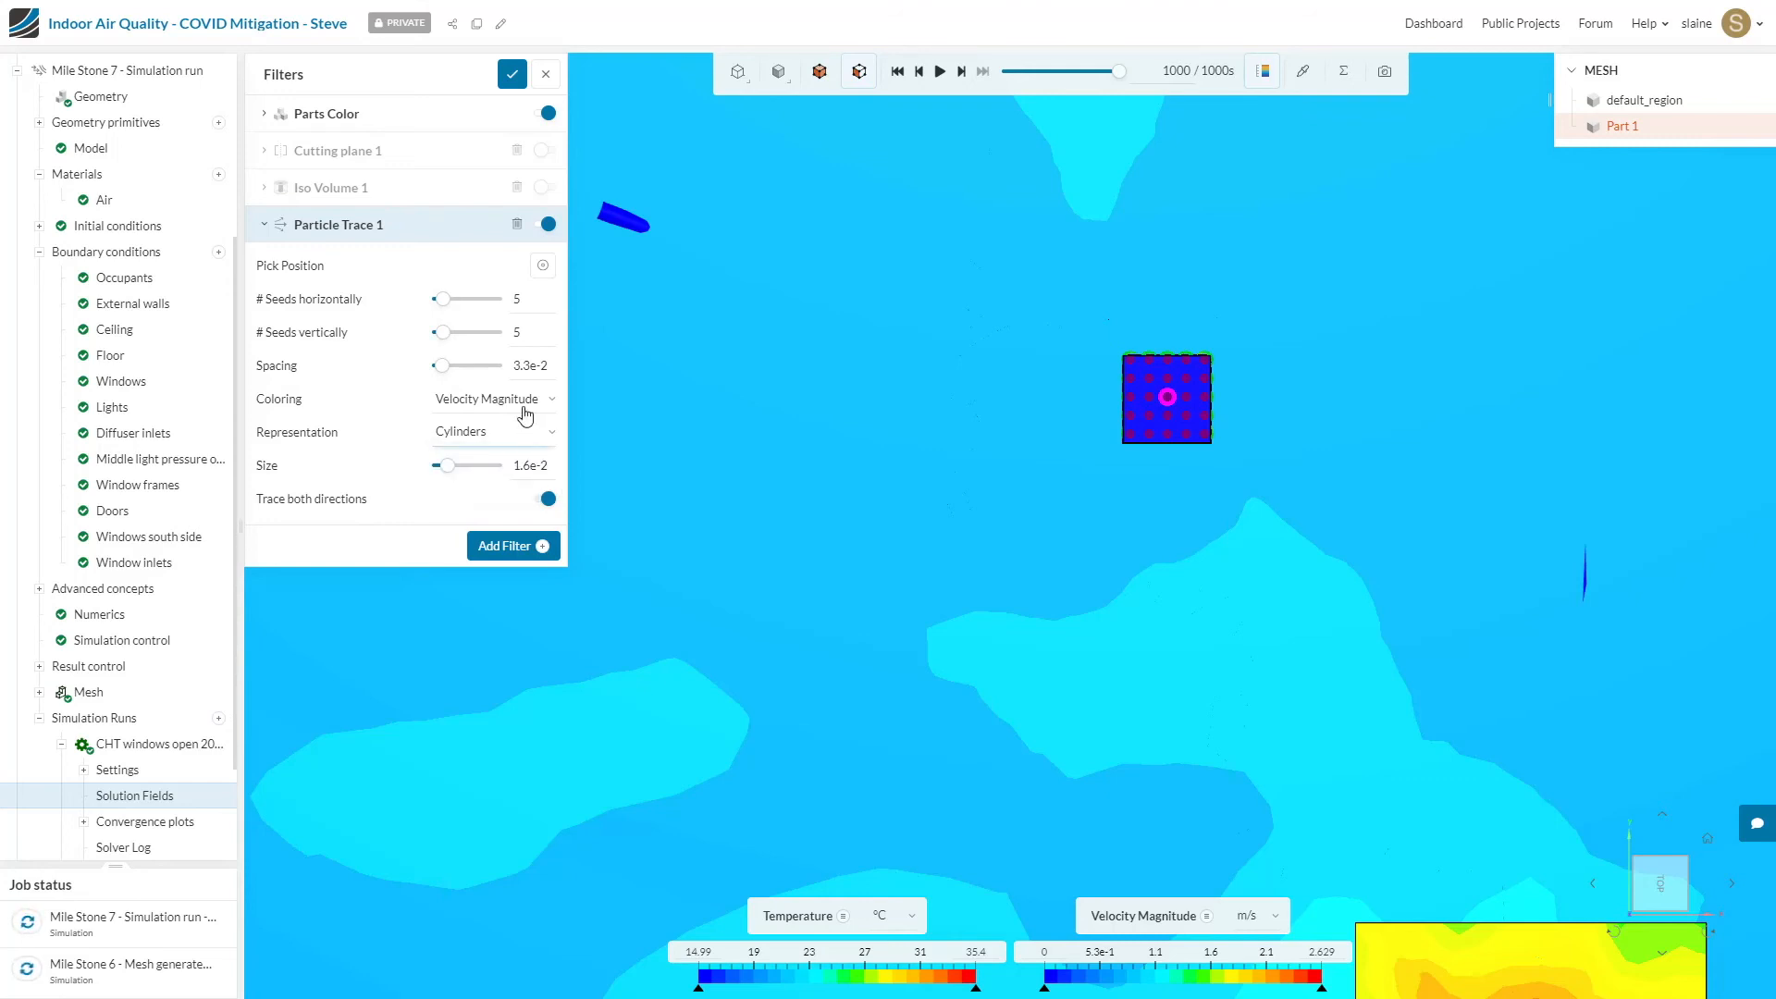
left_click(526, 413)
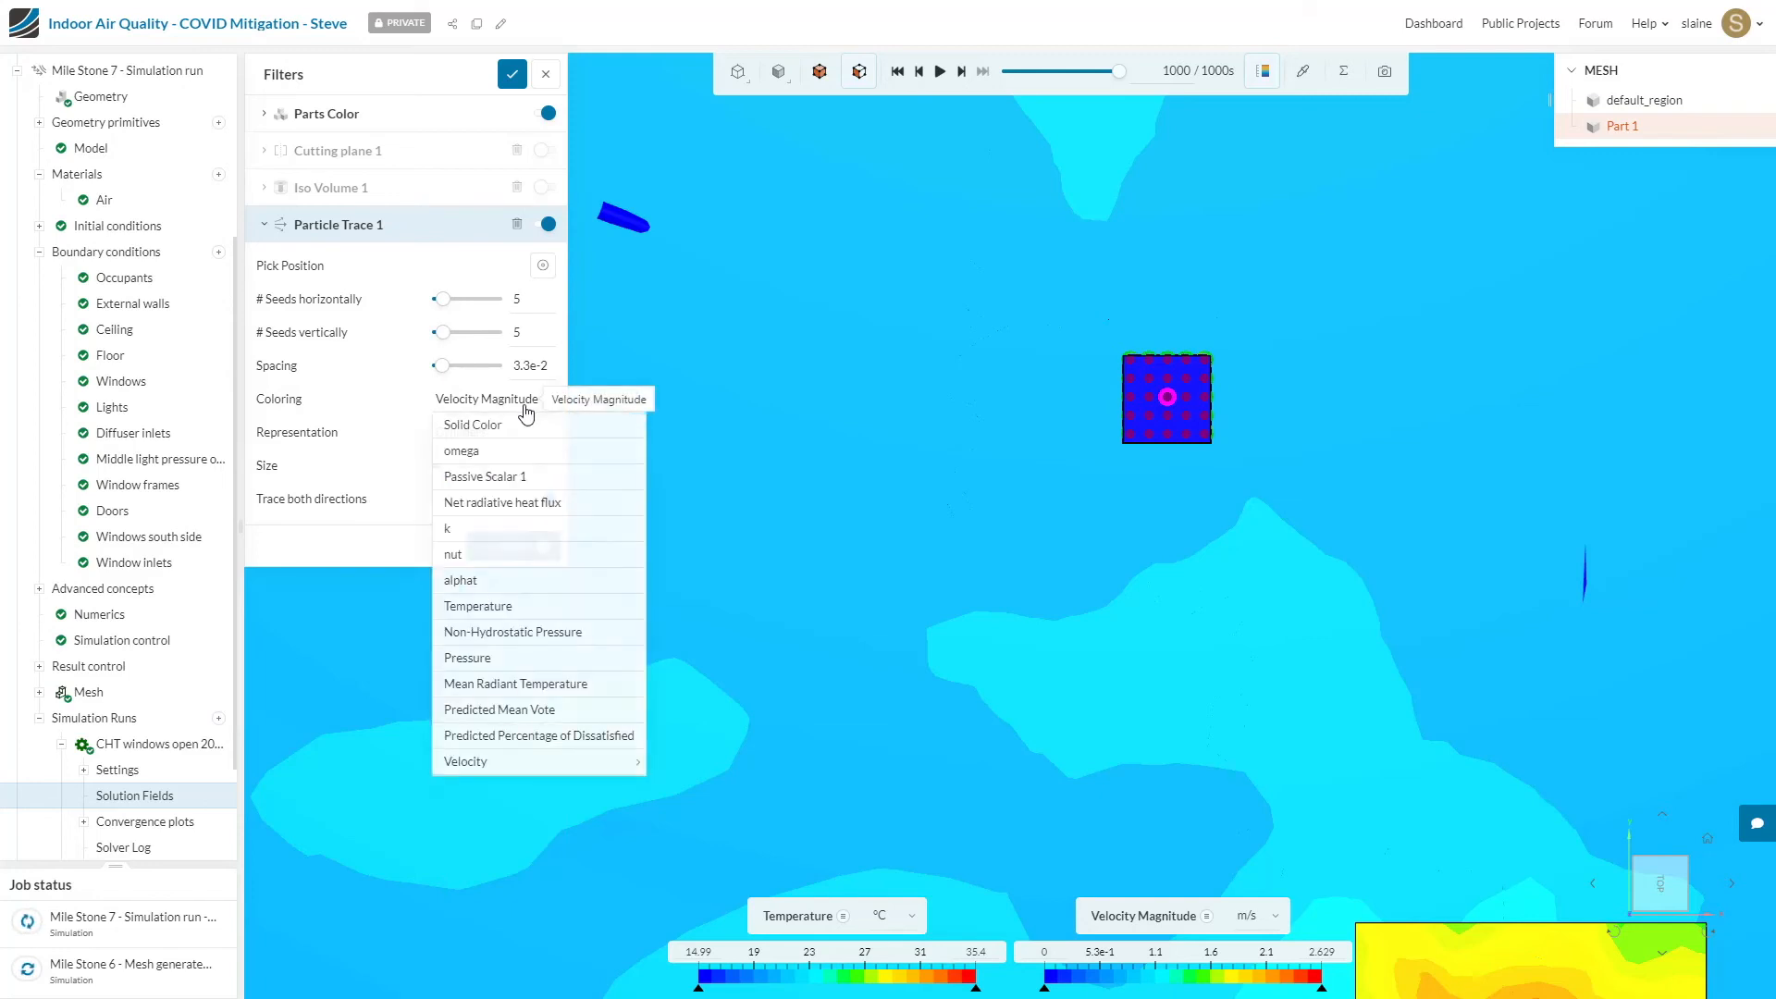
mouse_move(509, 766)
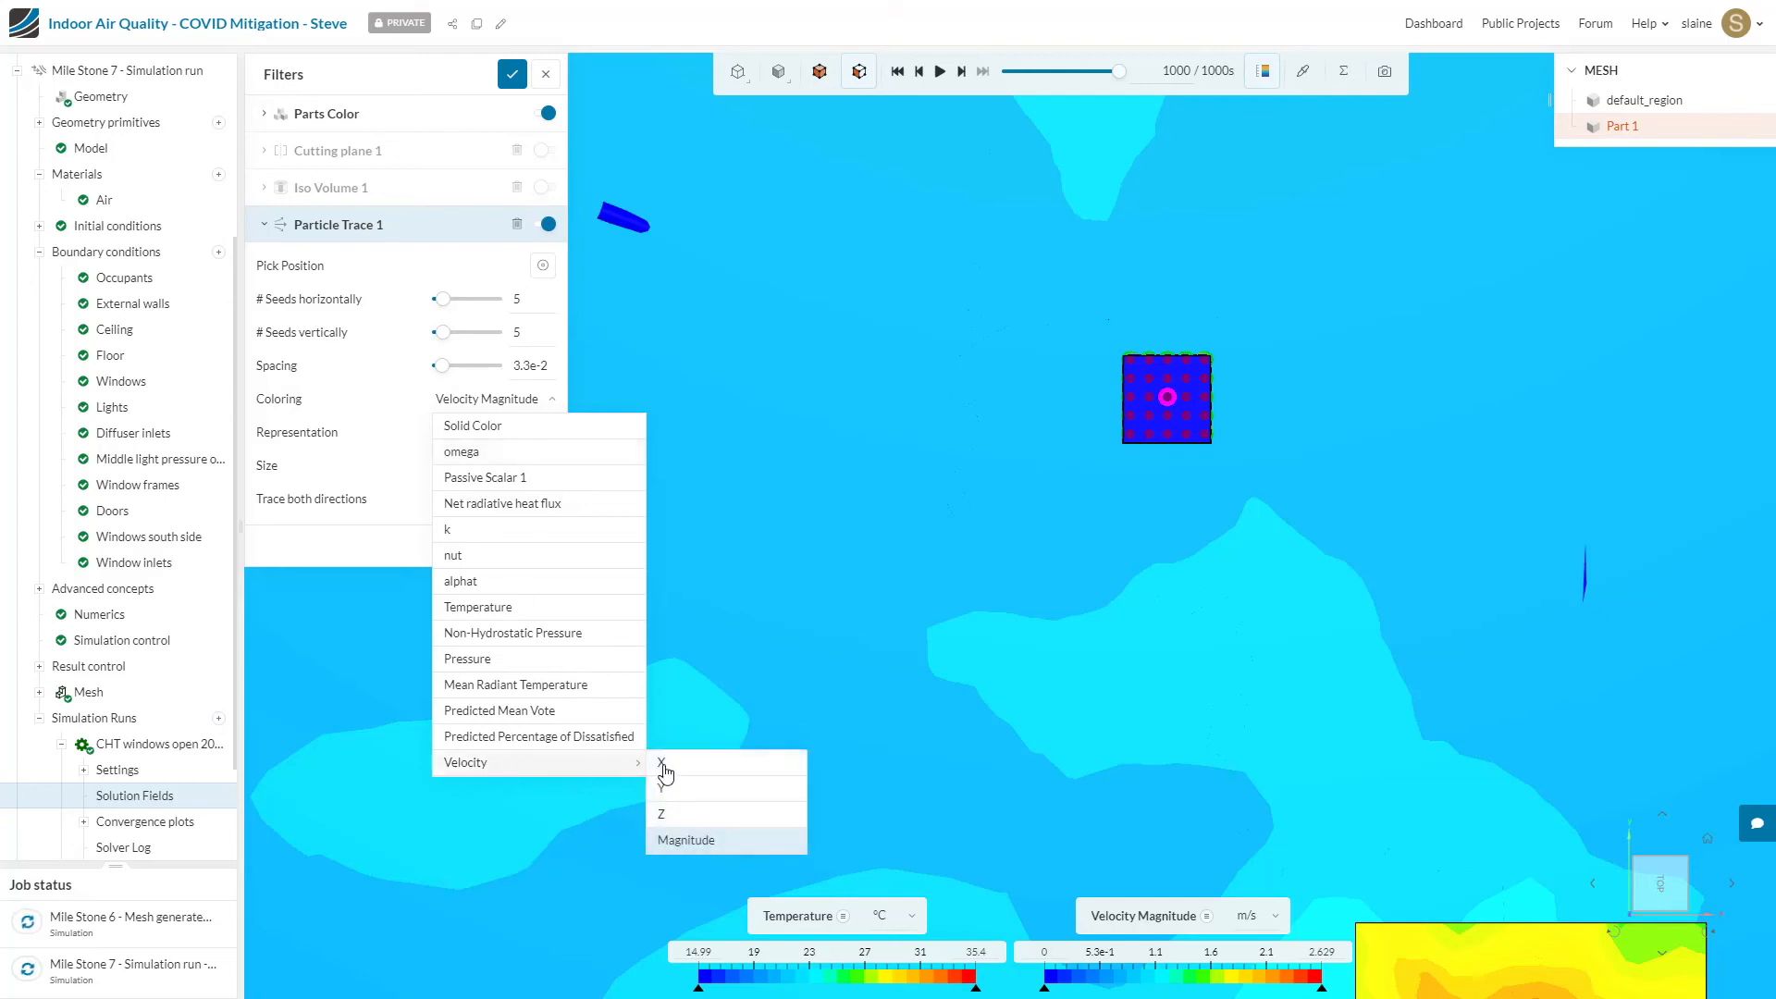
left_click(705, 840)
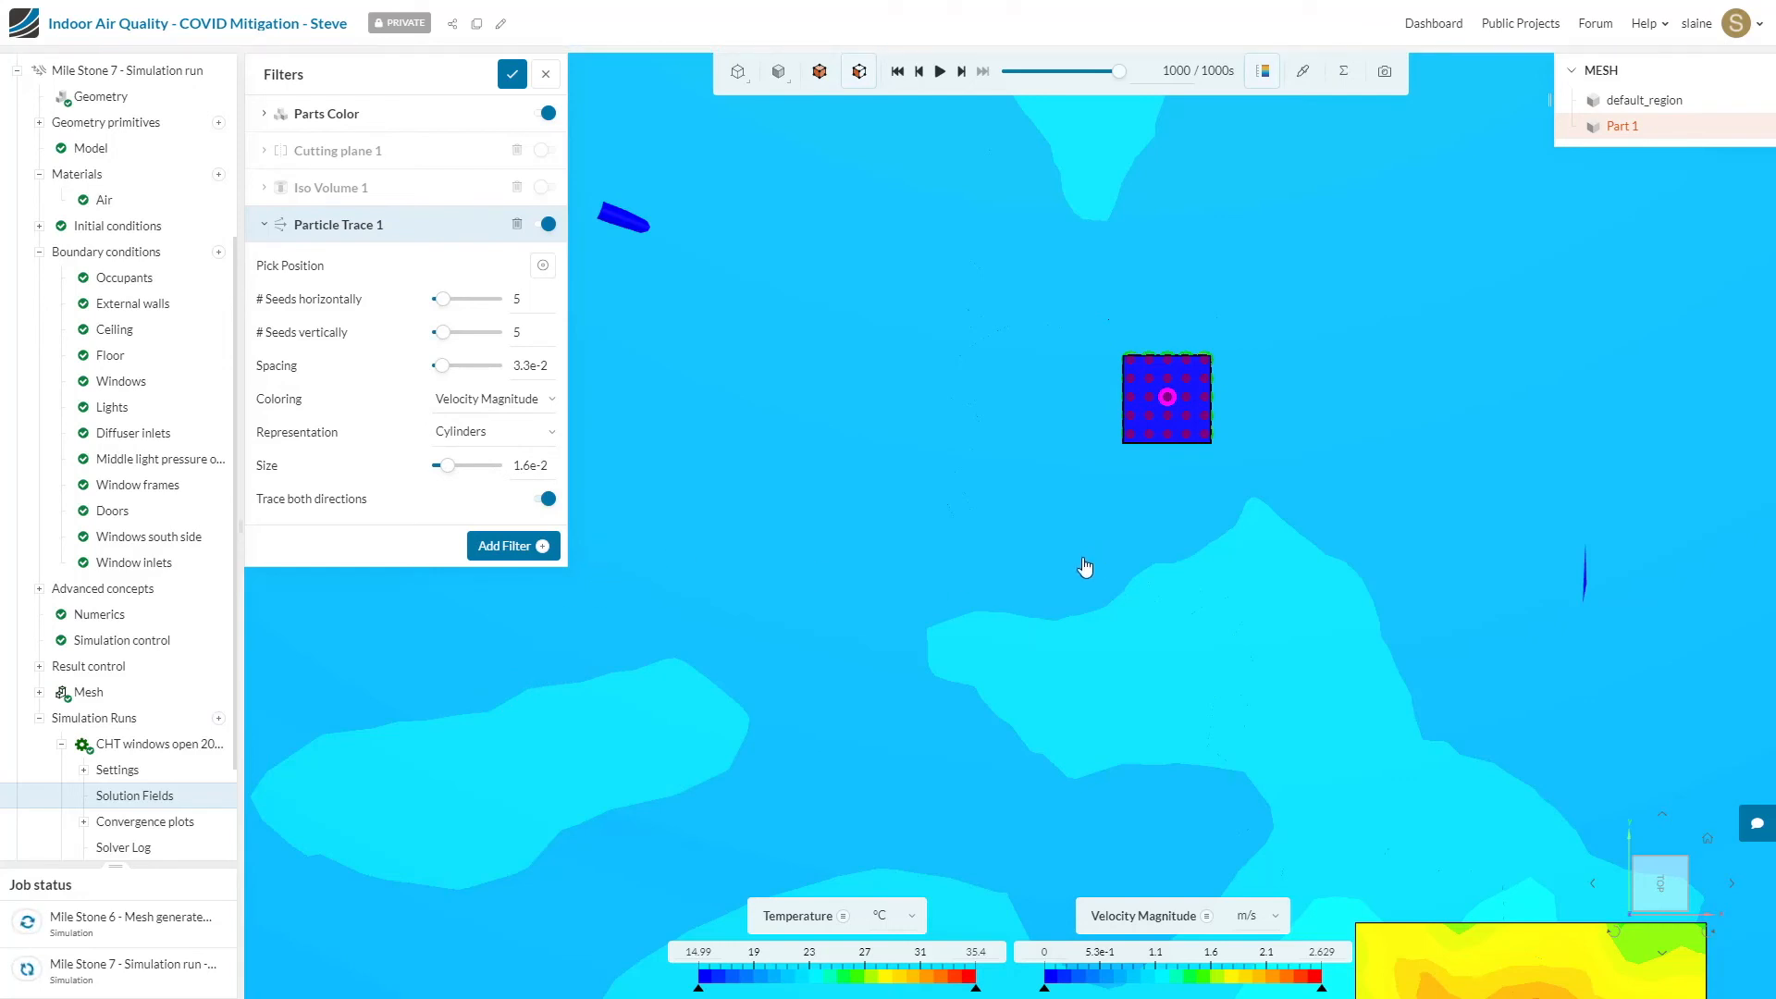
Step: In an angled view of the whole room, hide Part 1 and lower the Parts Color opacity to reveal the particle traces inside
scroll(1086, 567, "down", 5)
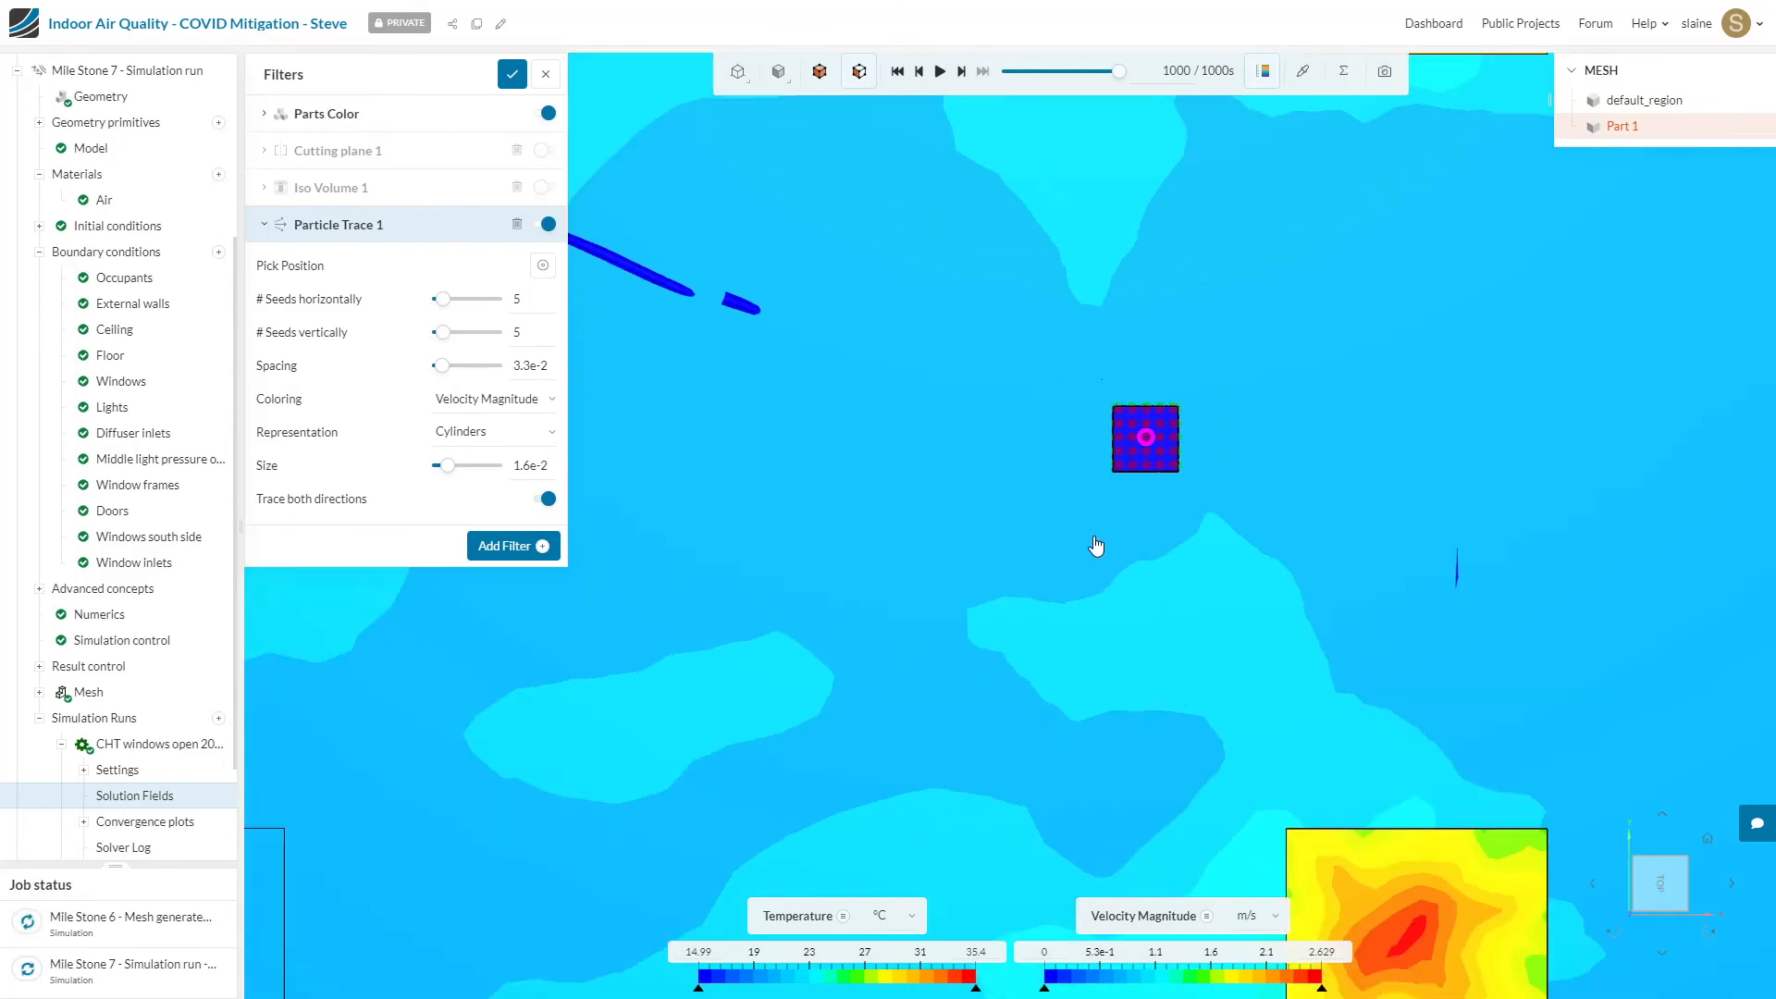
scroll(1105, 534, "down", 6)
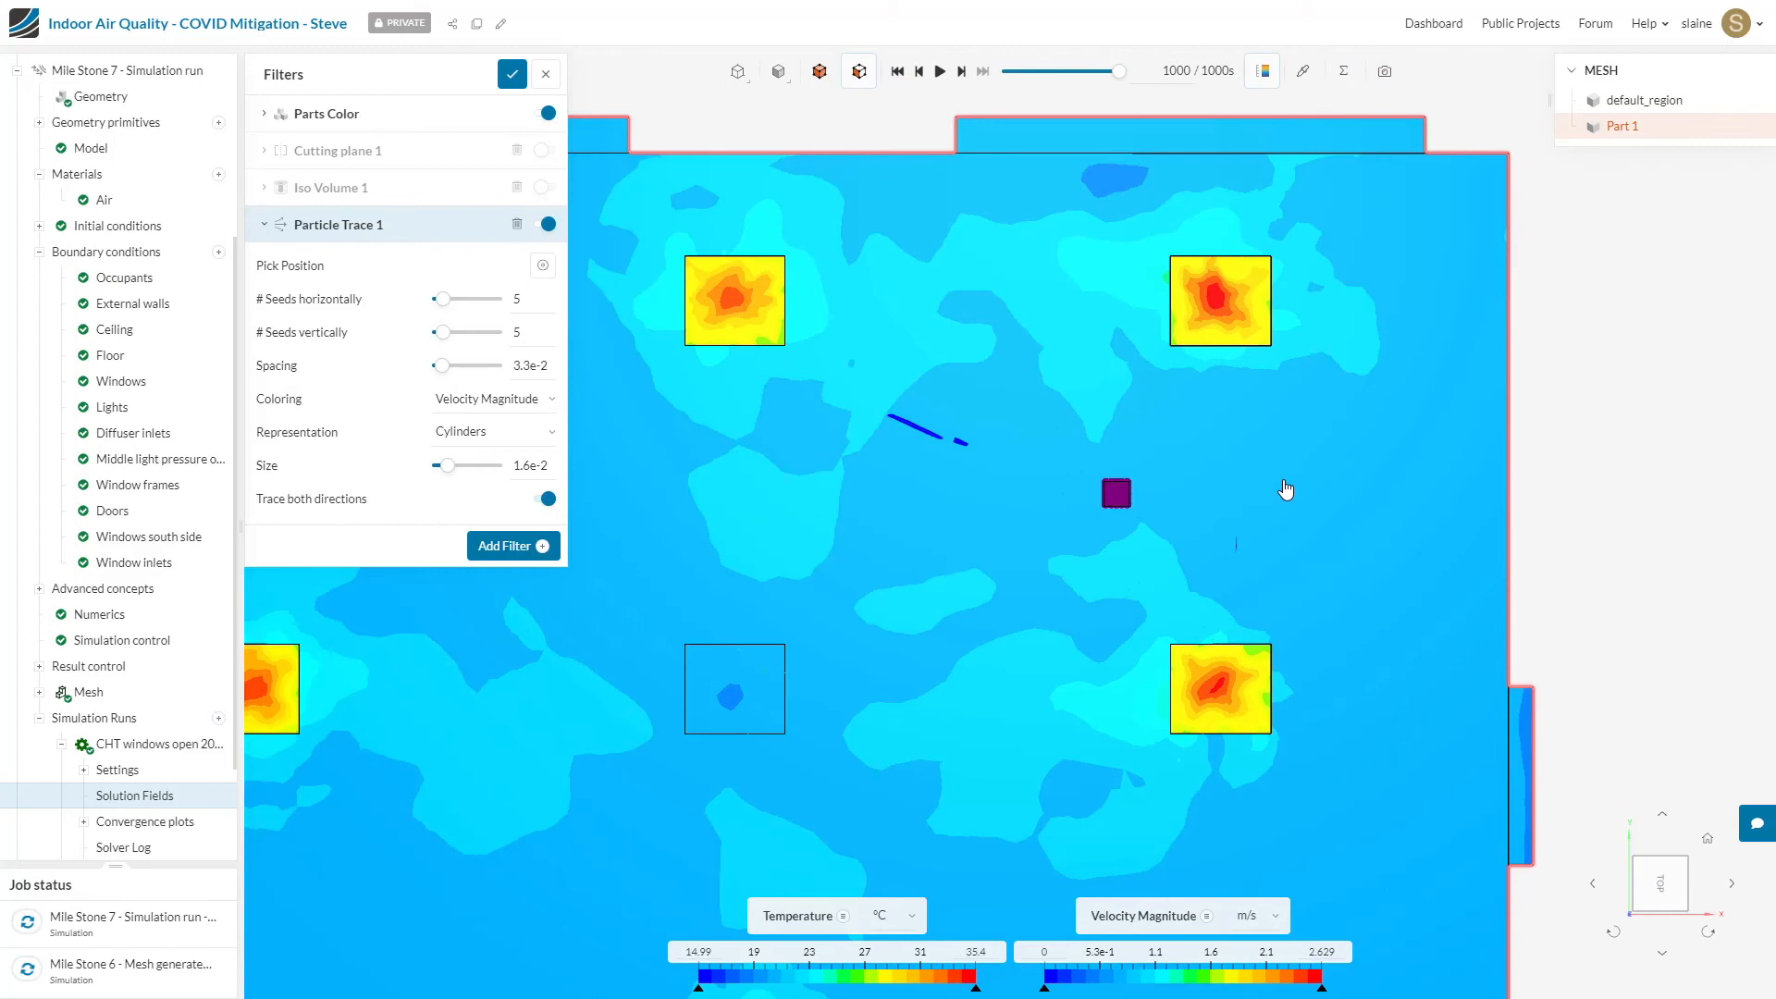
left_click_drag(1287, 492, 1286, 489)
scroll(1288, 426, "down", 6)
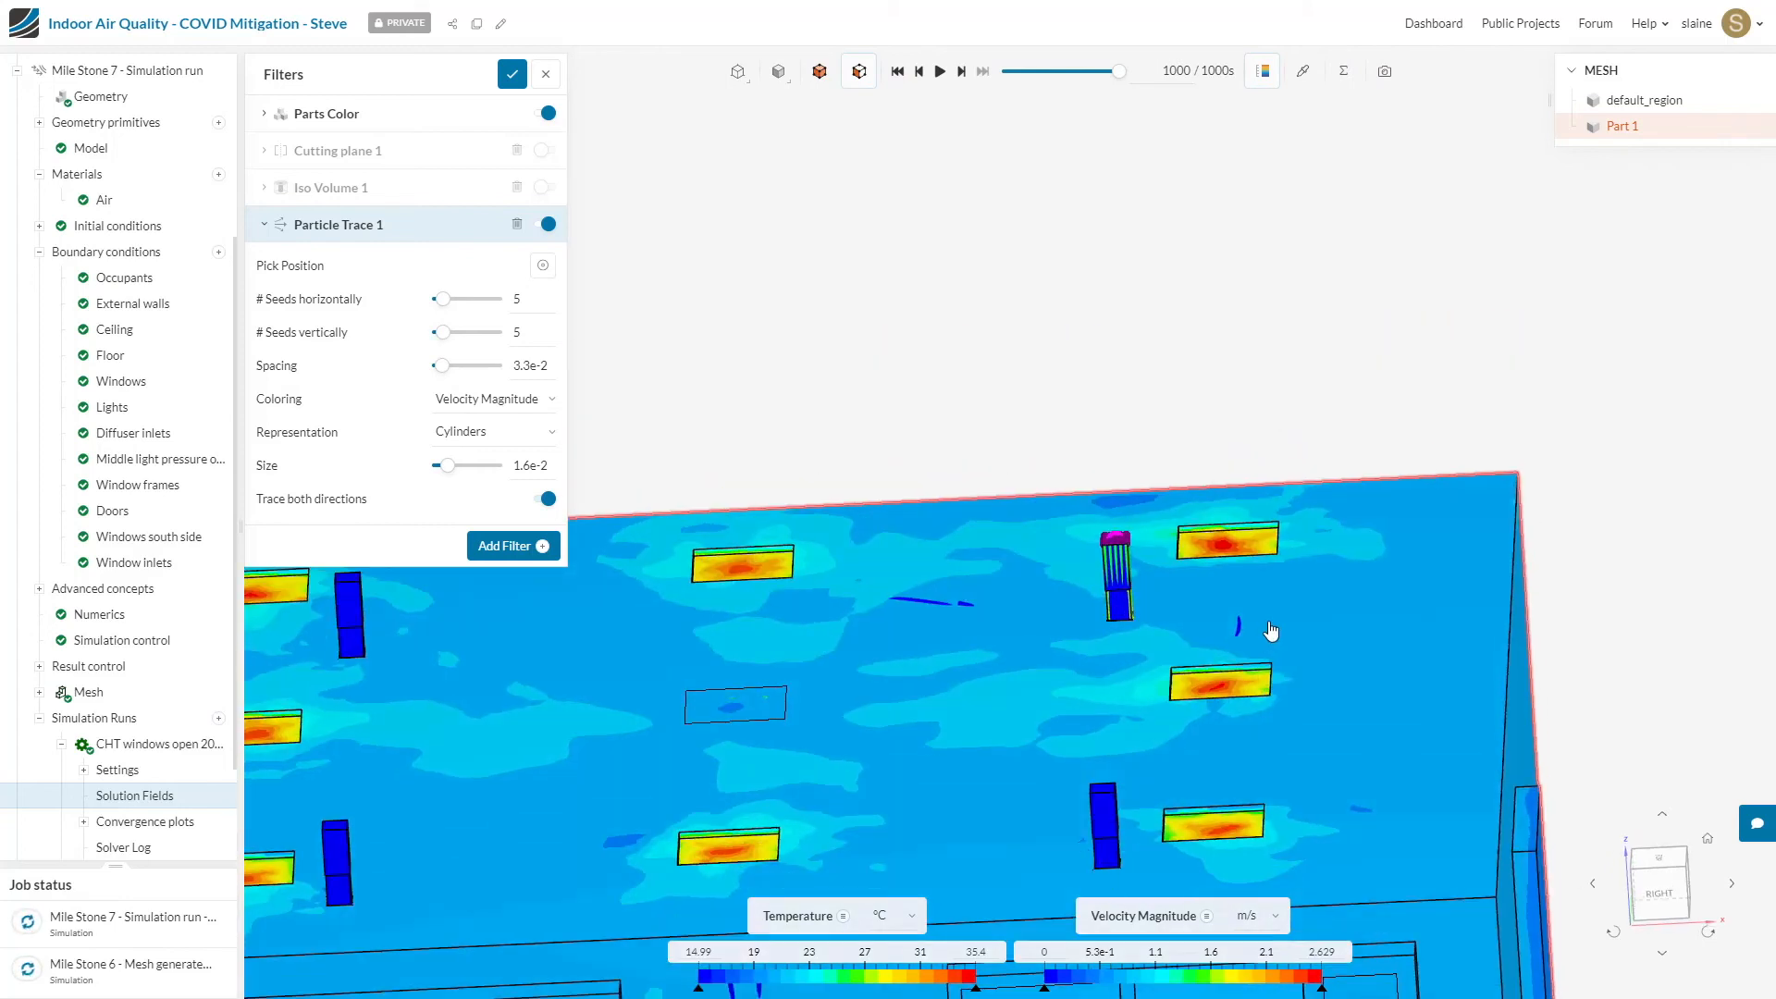
left_click_drag(1437, 767, 1221, 810)
right_click_drag(1150, 735, 1182, 596)
left_click(933, 192)
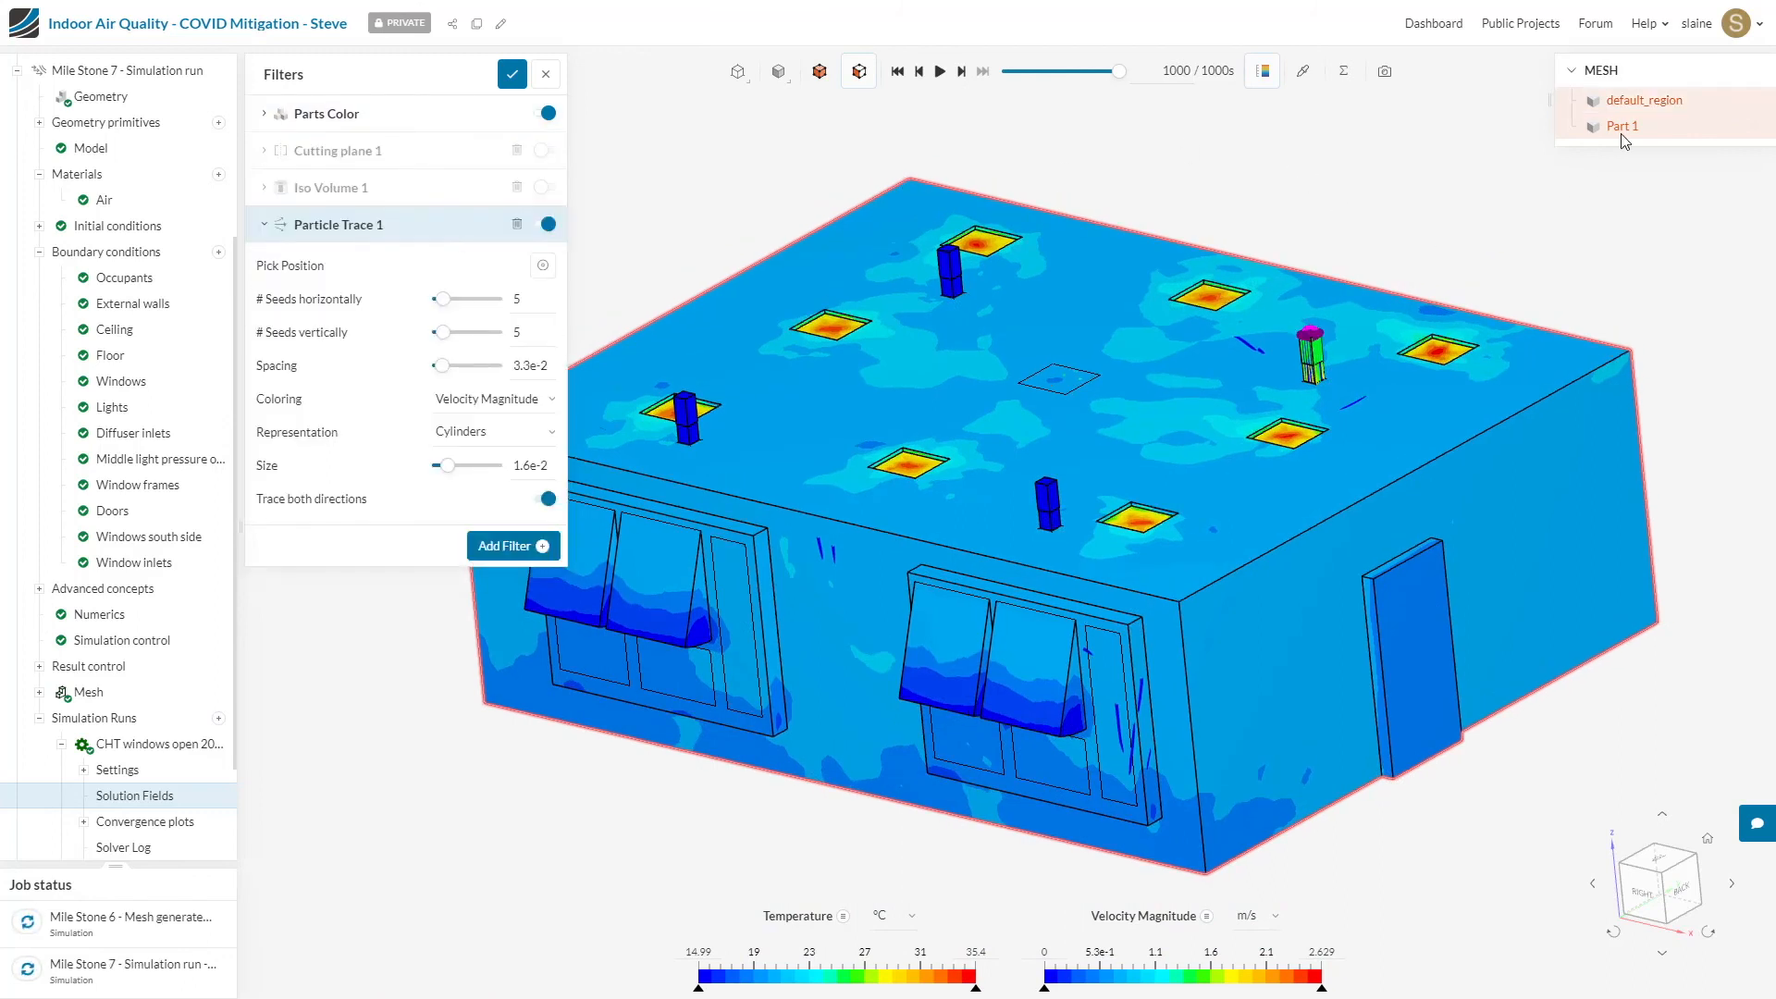
left_click(1756, 128)
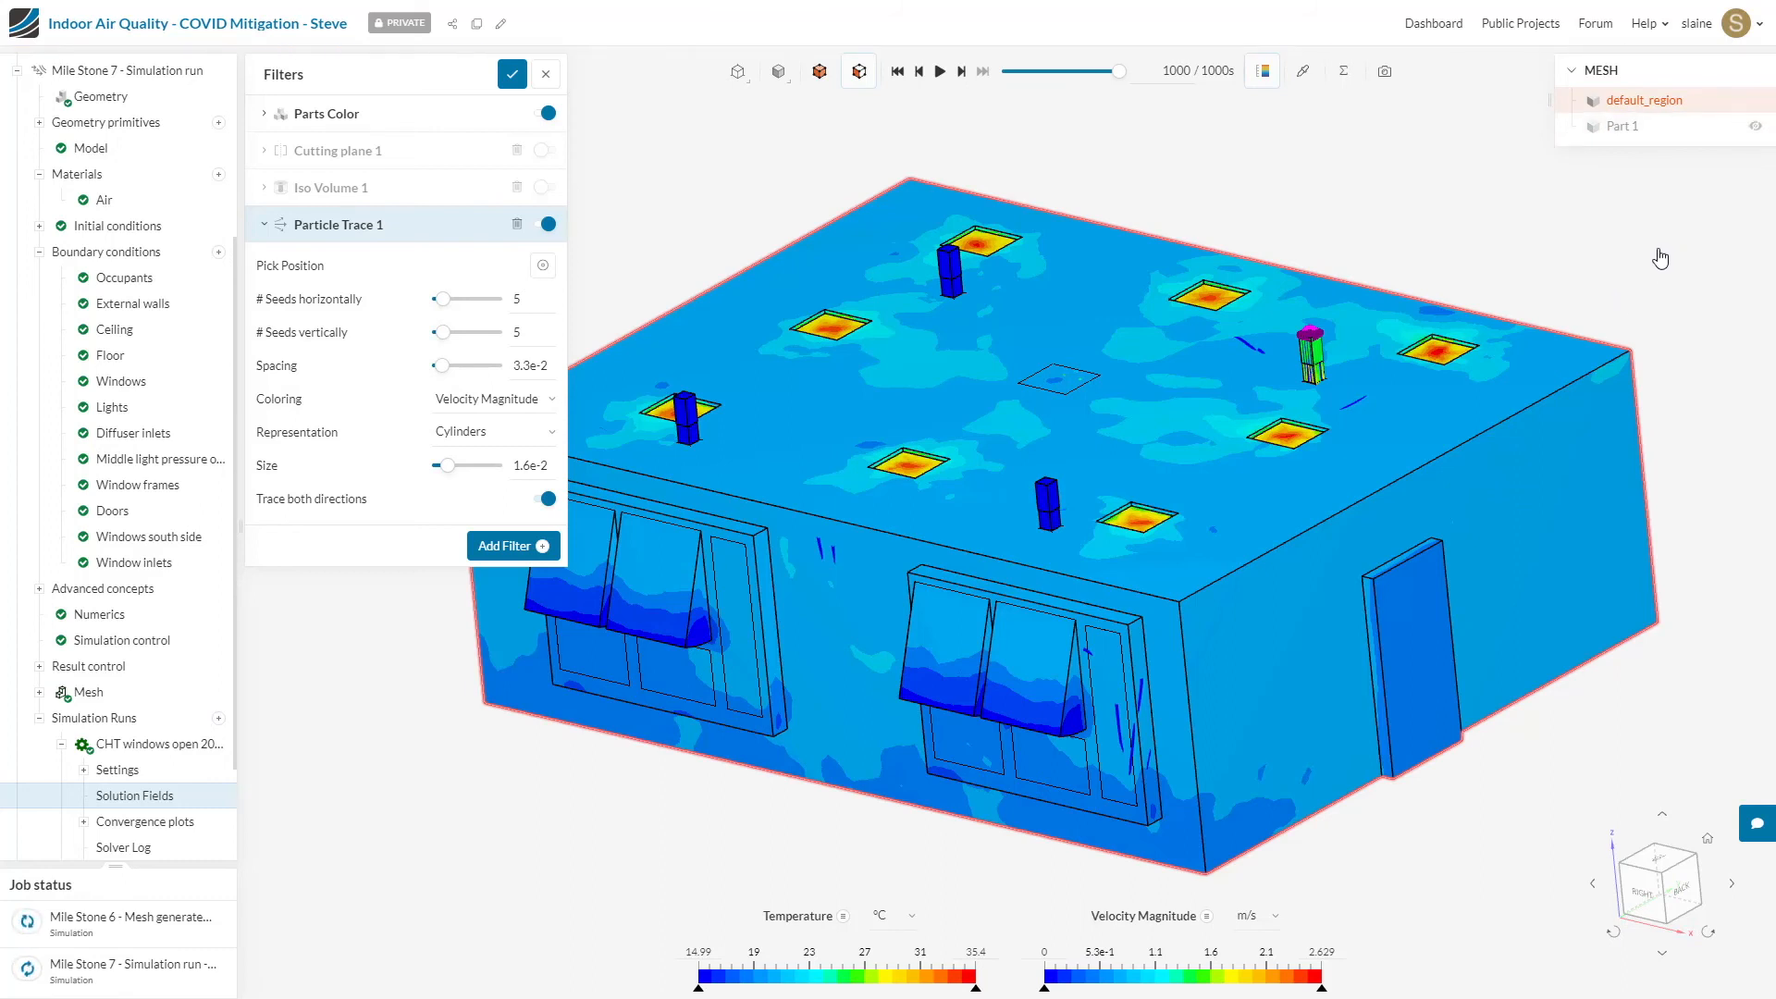
left_click(265, 114)
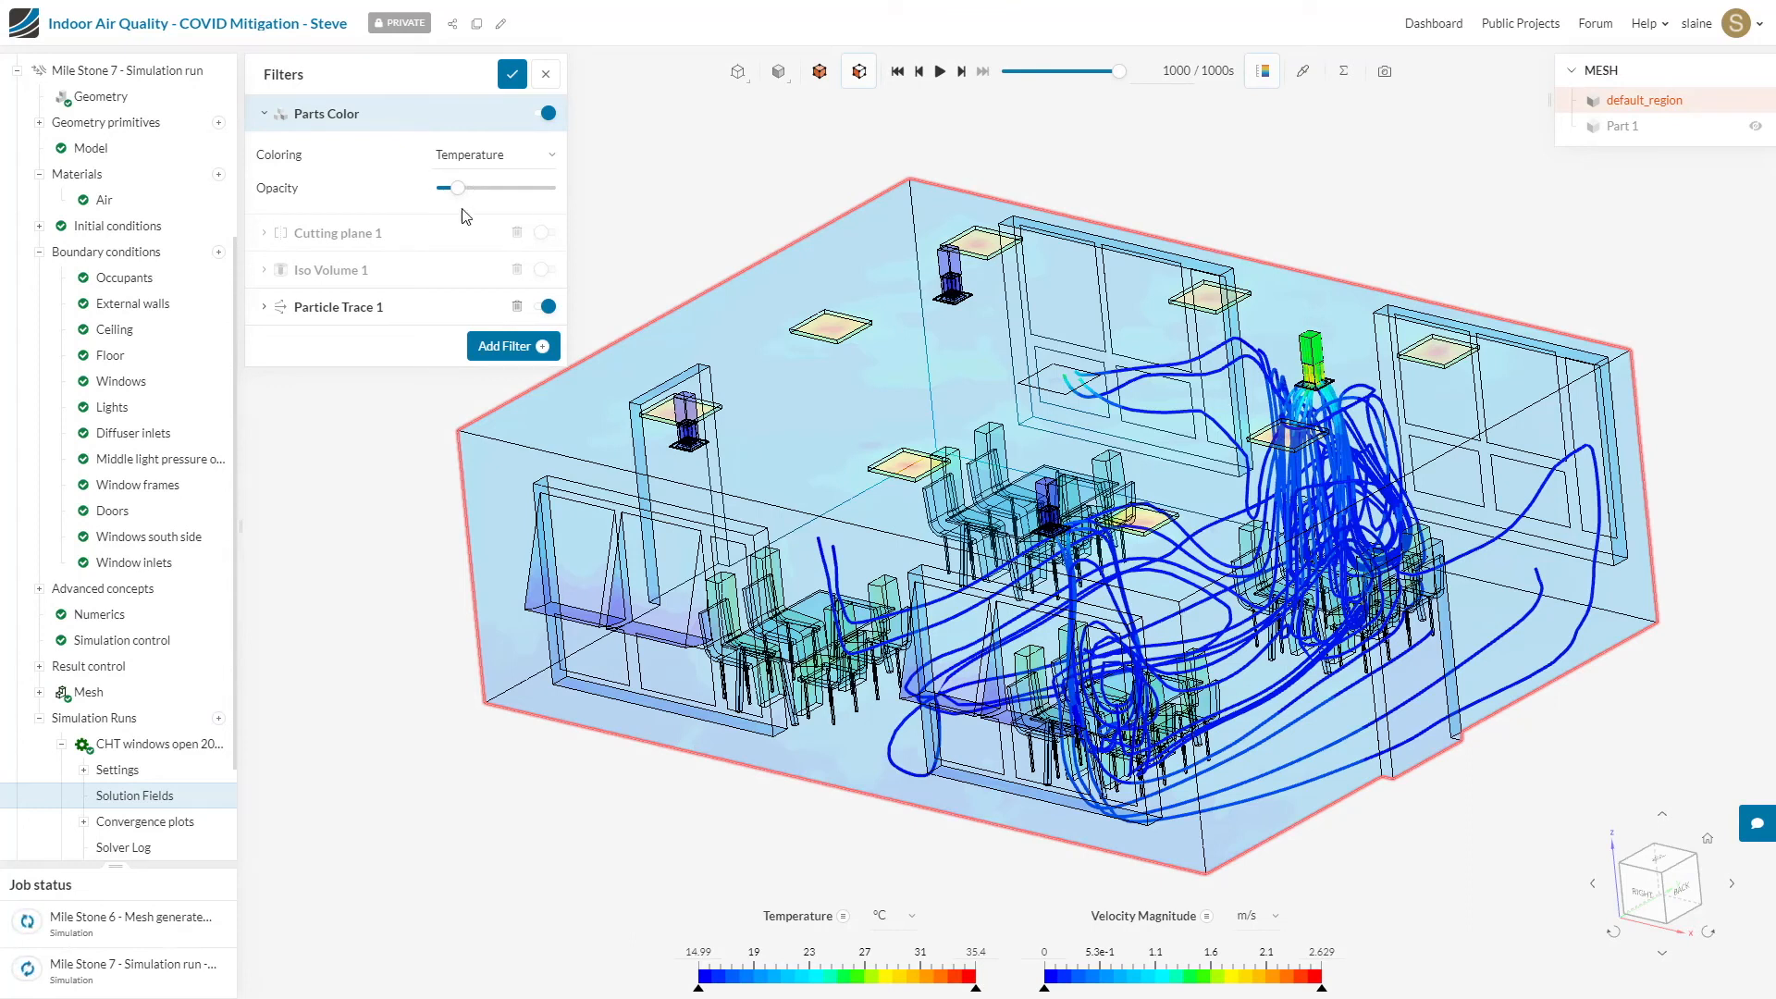
Step: Examine how the particle traces travel from the diffuser inlet past the tables, windows and walls from several angles
left_click_drag(1708, 527, 1482, 634)
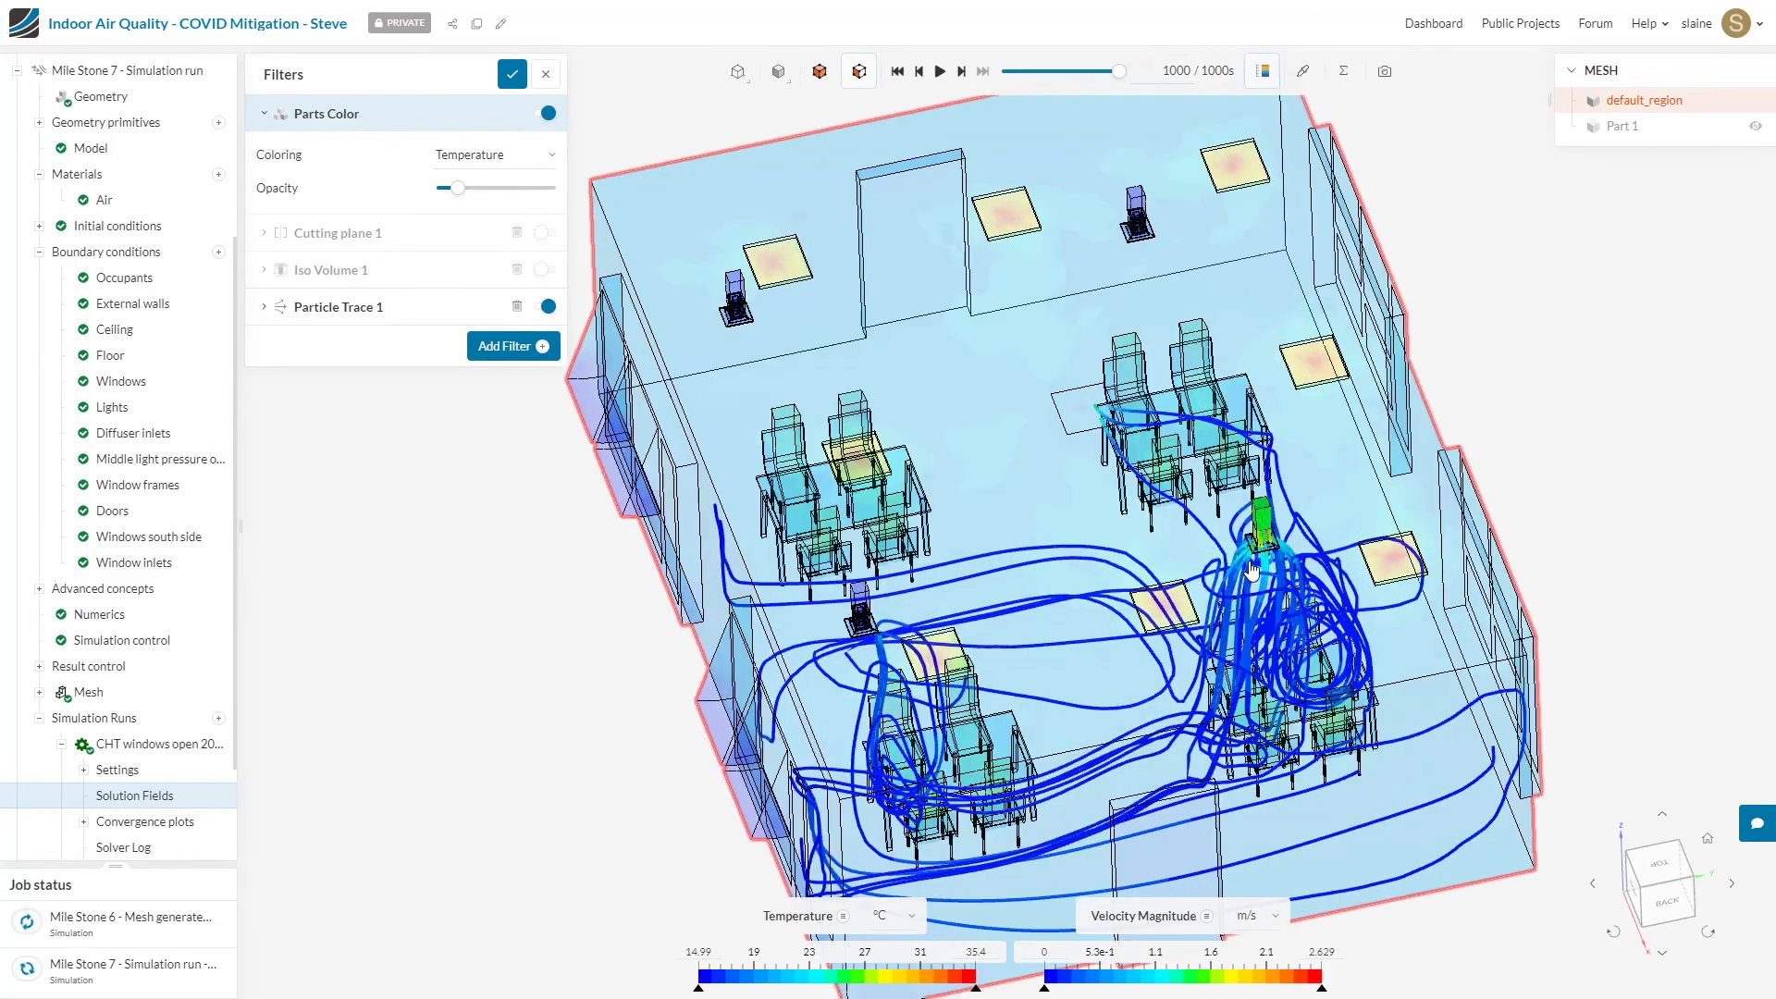
scroll(1293, 724, "up", 5)
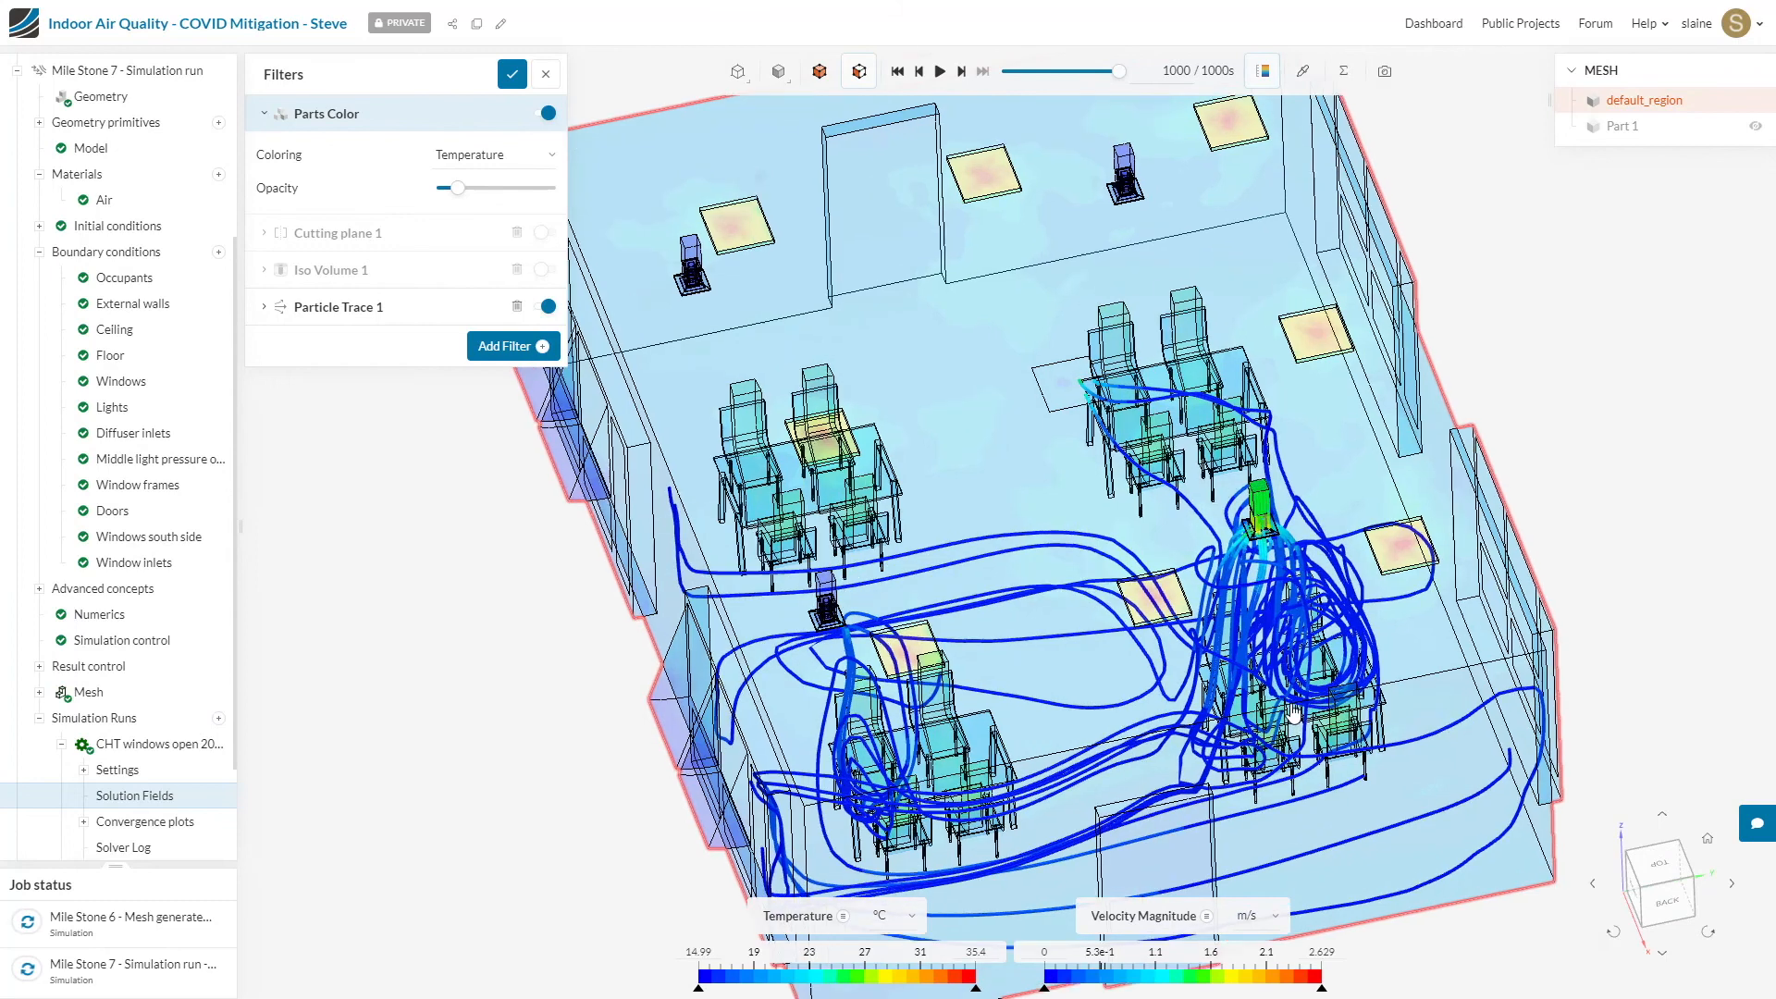
left_click_drag(1267, 682, 1263, 636)
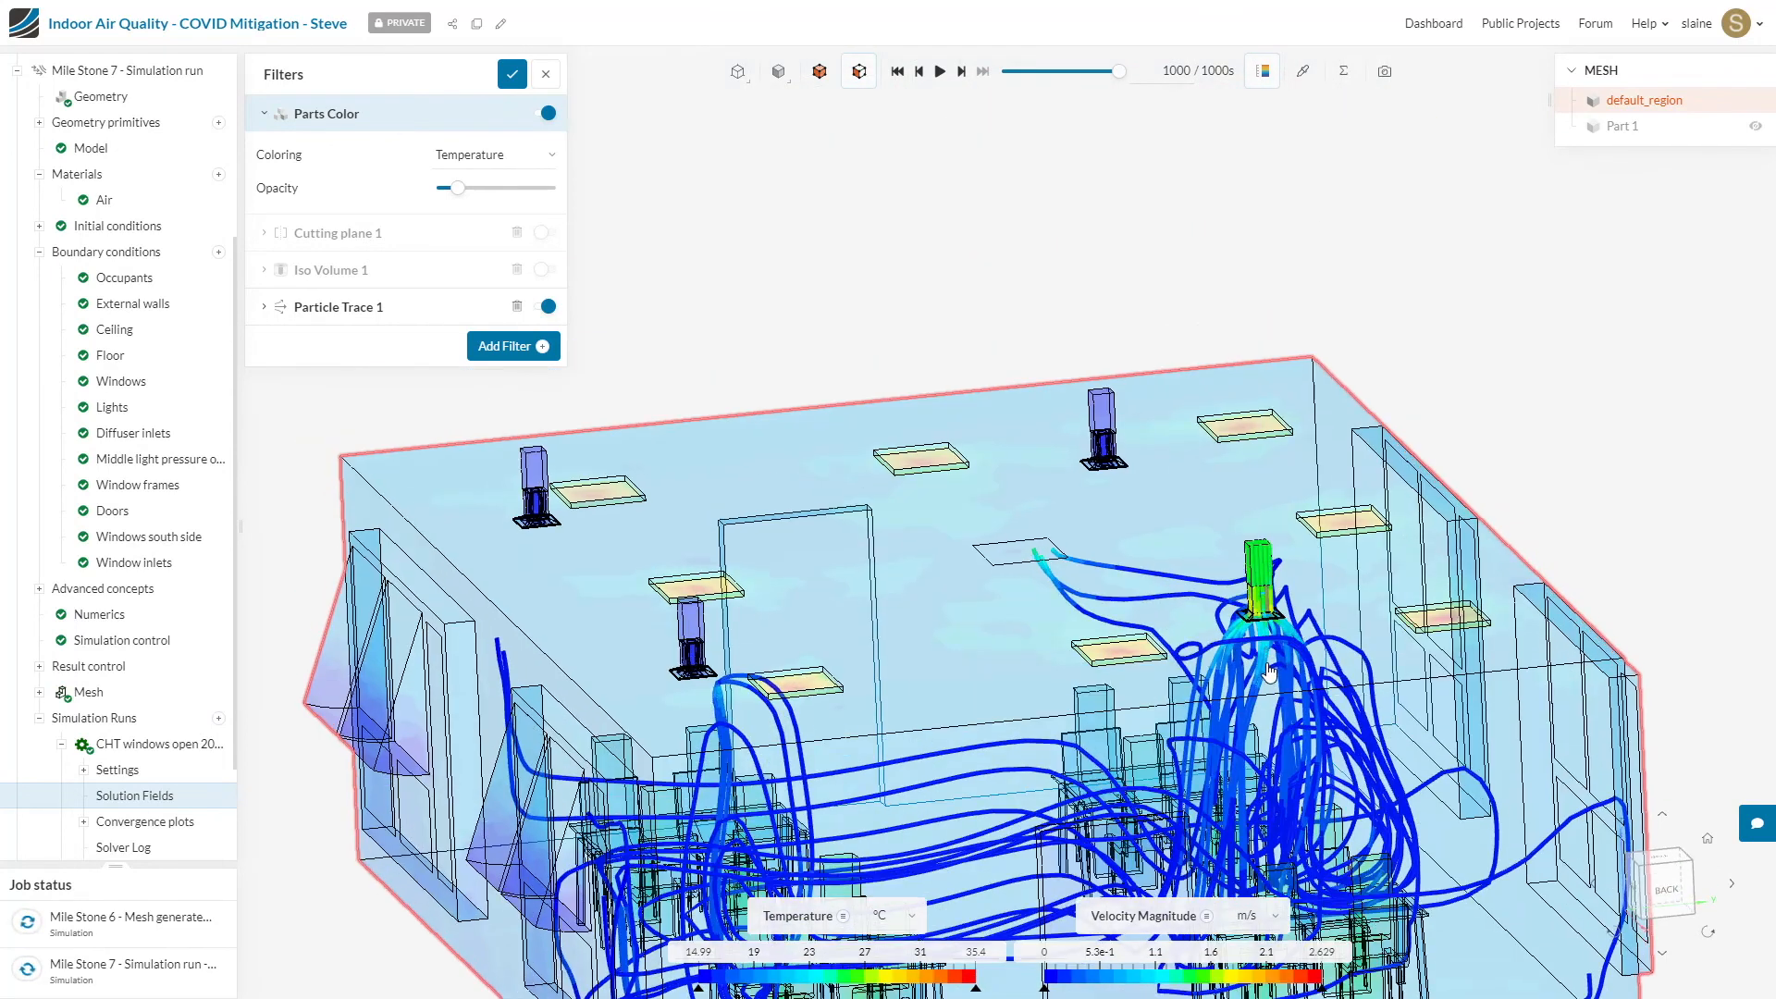
right_click_drag(1265, 675, 1198, 573)
left_click_drag(1198, 574, 1177, 626)
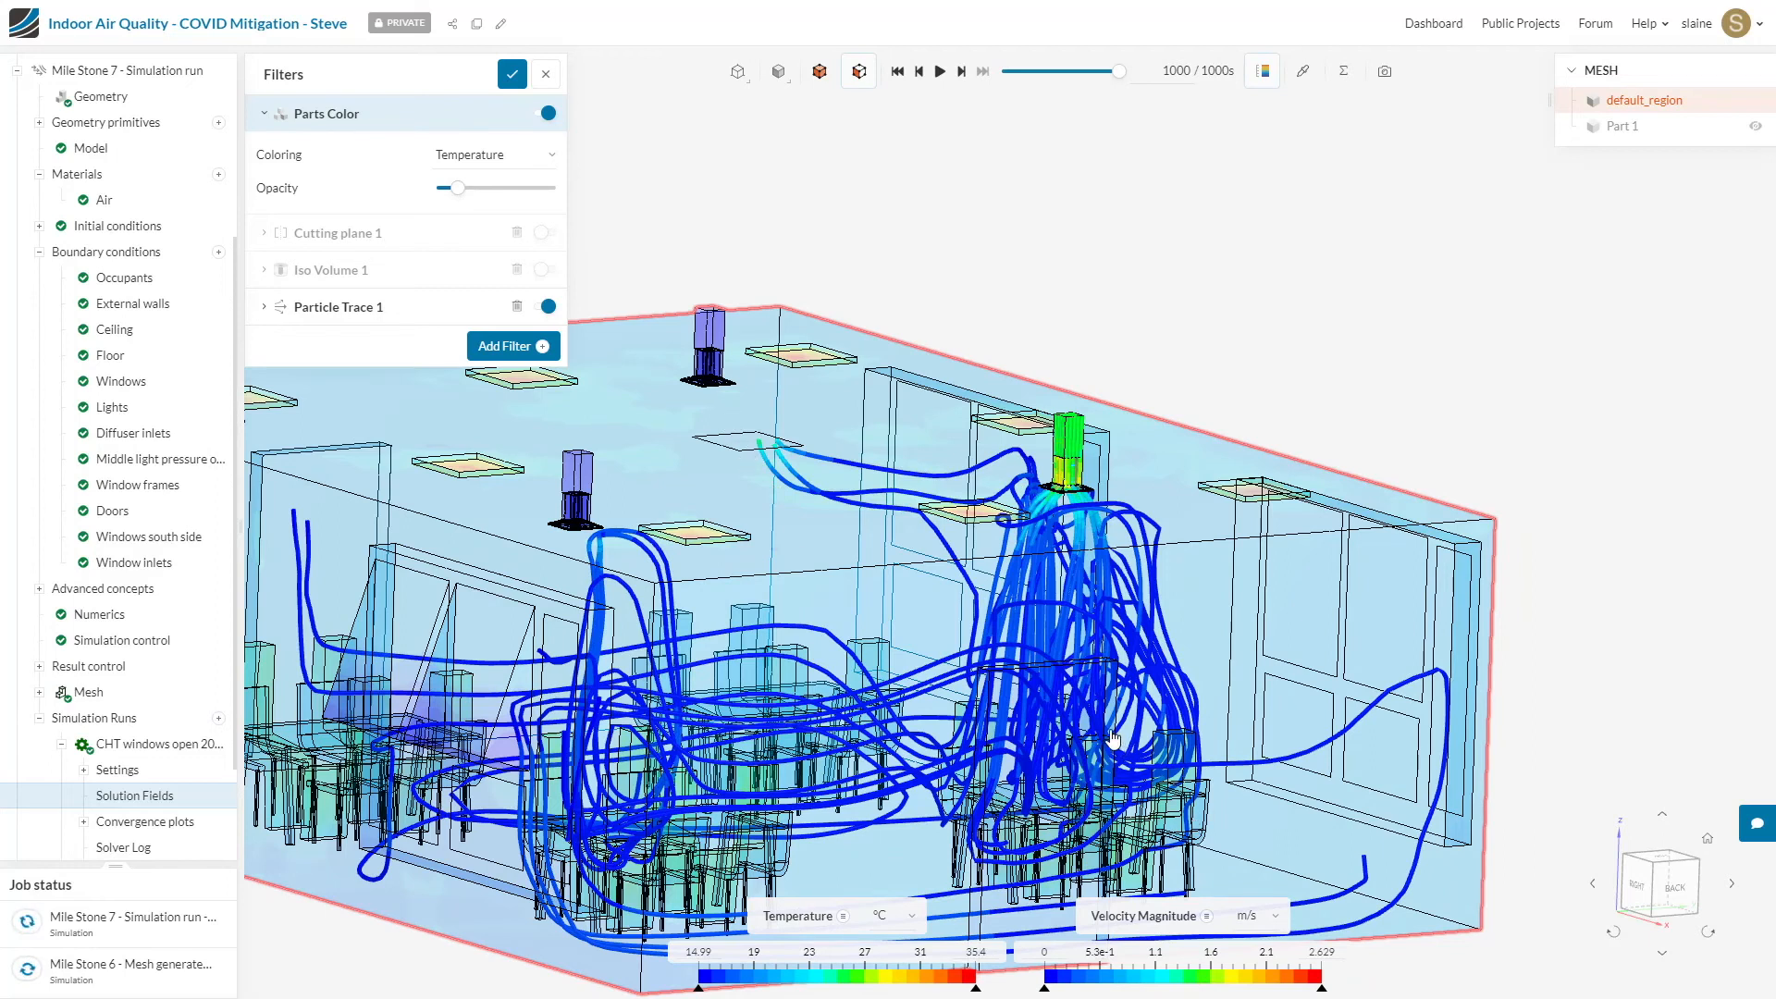
scroll(1113, 740, "up", 5)
left_click_drag(1113, 740, 1175, 781)
right_click_drag(1137, 709, 1378, 554)
left_click_drag(1378, 553, 1407, 664)
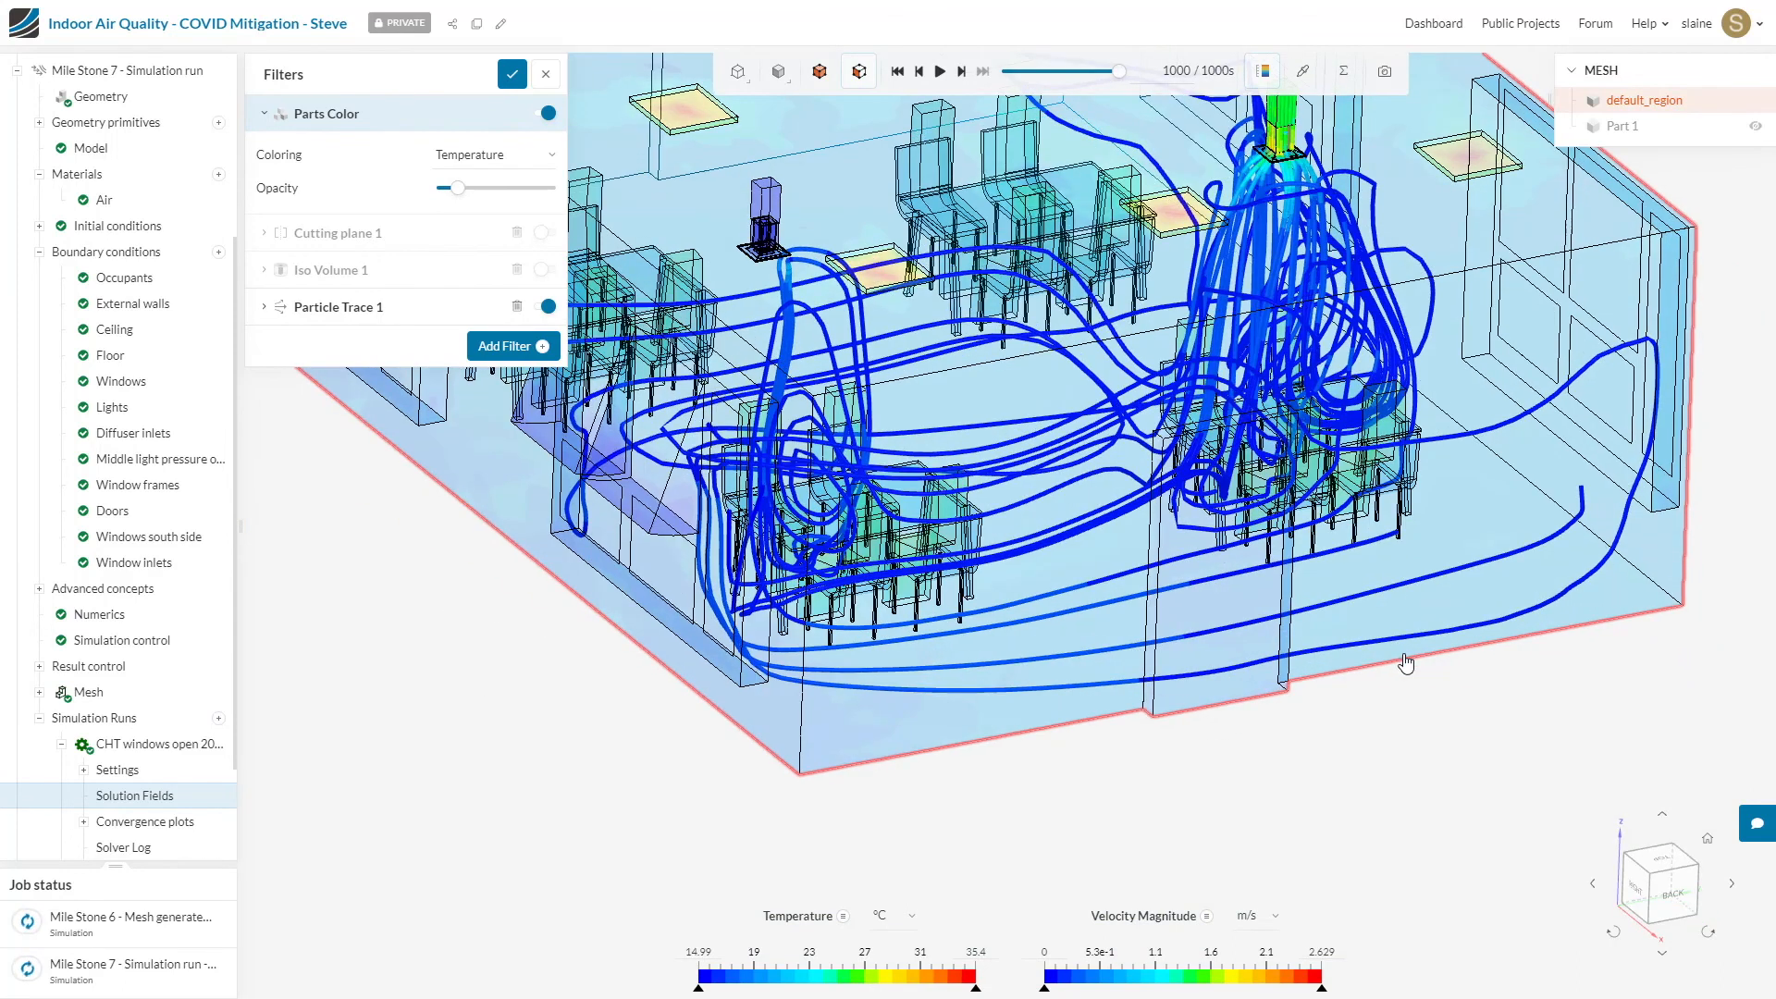
scroll(1184, 511, "down", 3)
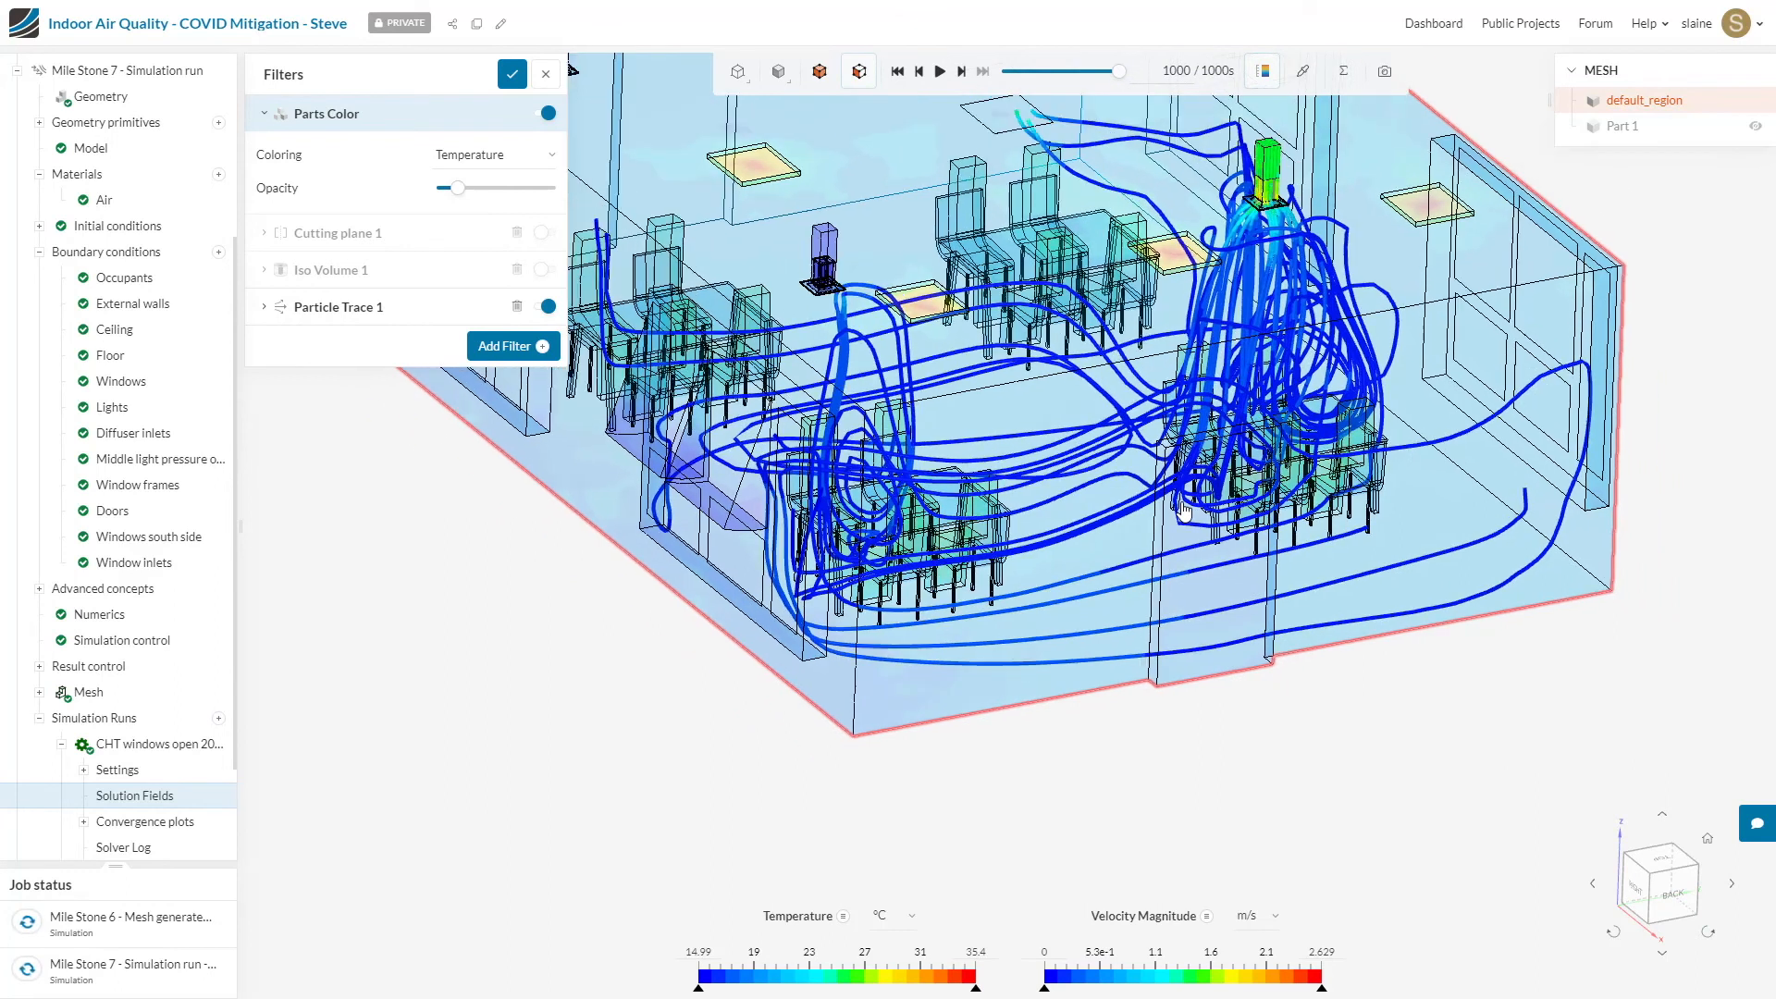
scroll(1184, 495, "down", 2)
scroll(1183, 364, "up", 3)
right_click_drag(1194, 443, 1194, 461)
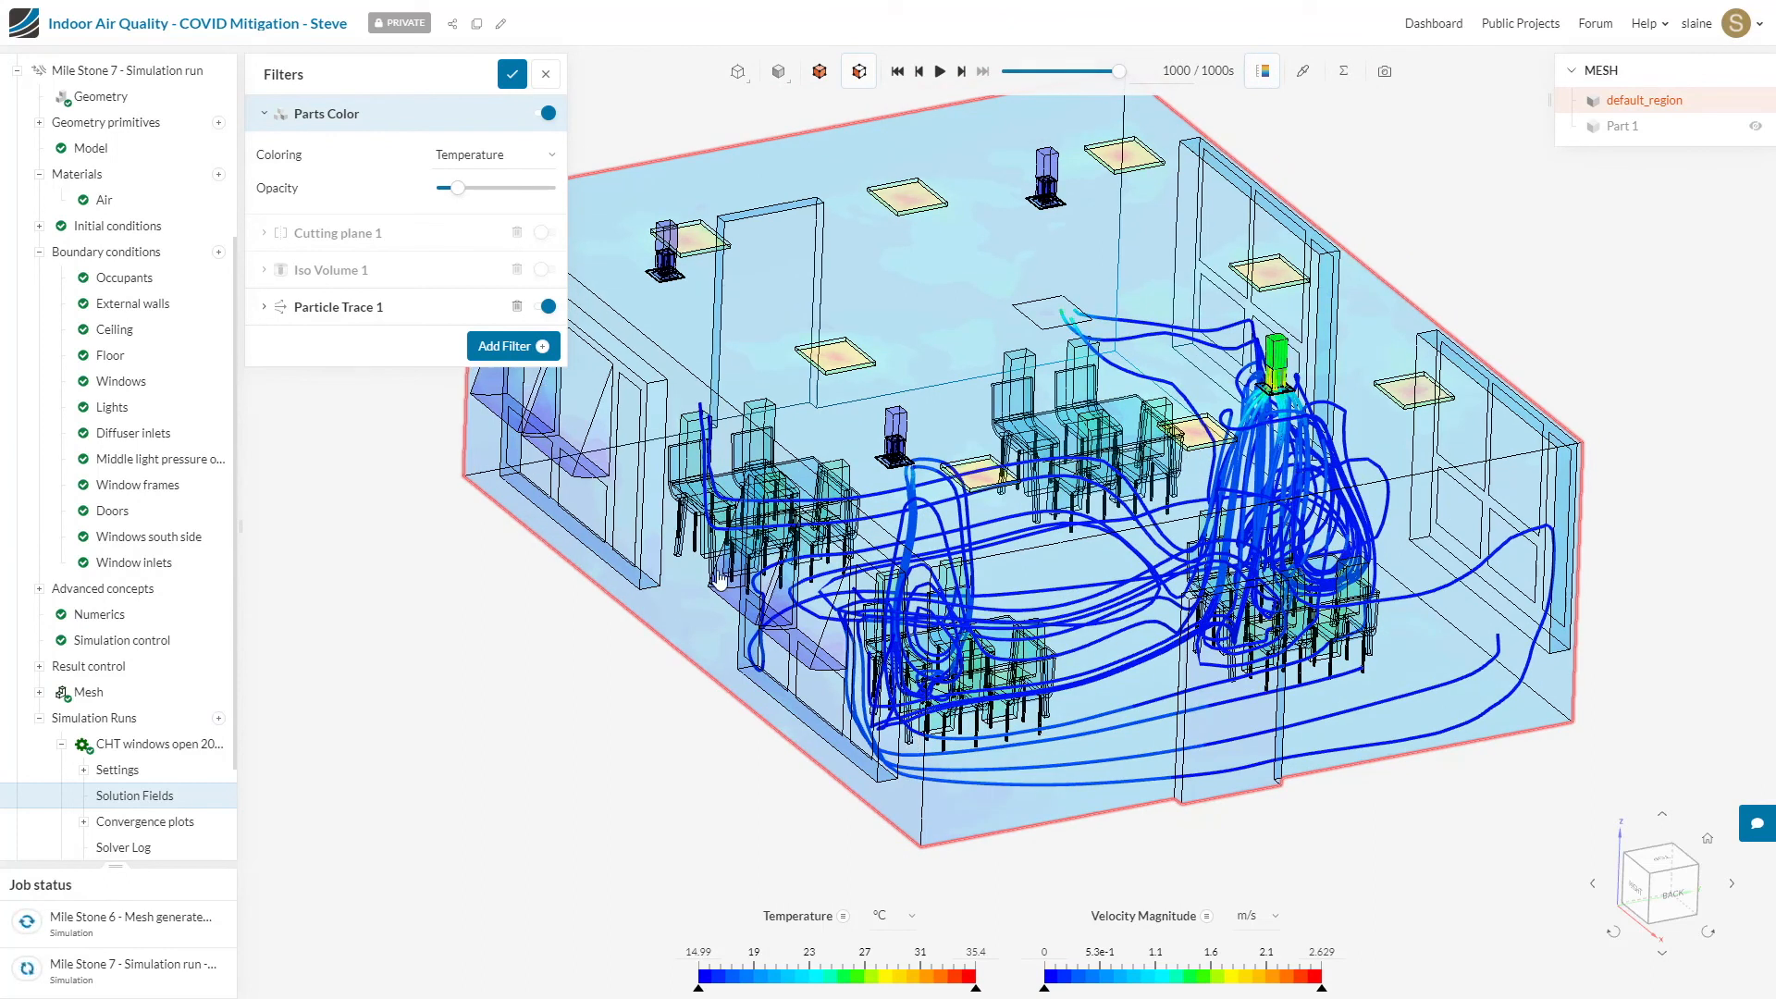
Step: Add an Animation filter with the Particle Trace animation type and play the animation
left_click(527, 317)
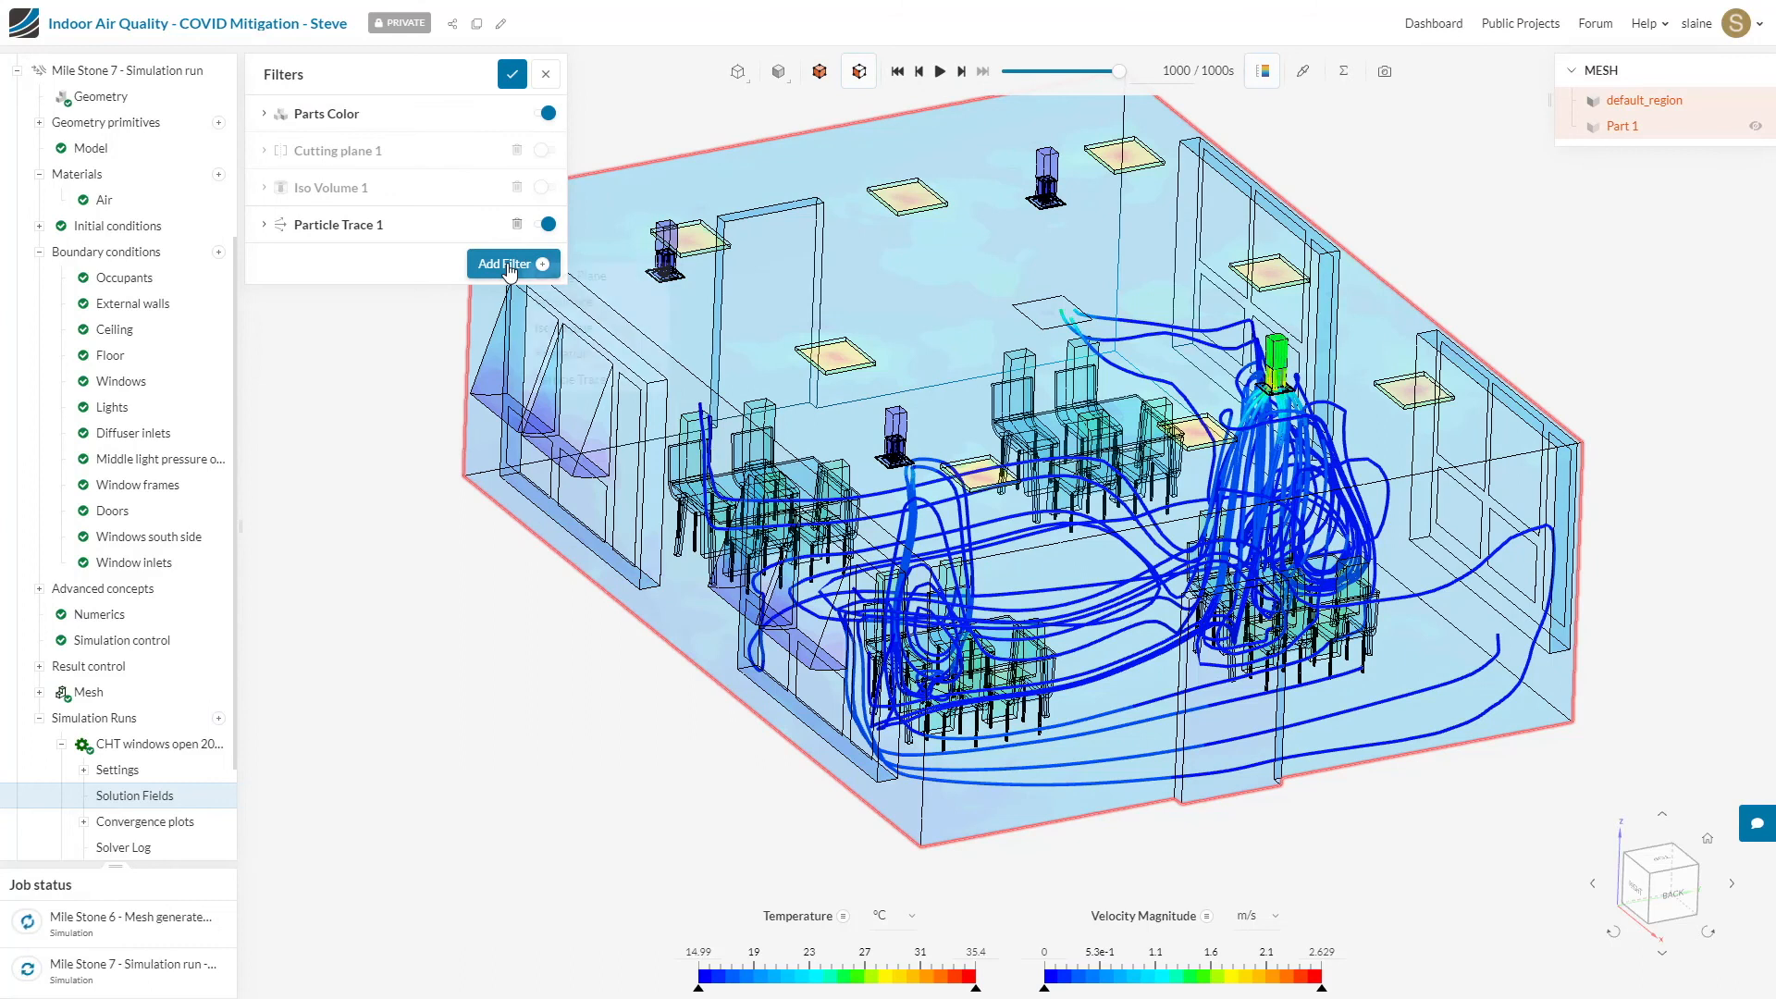
left_click(507, 266)
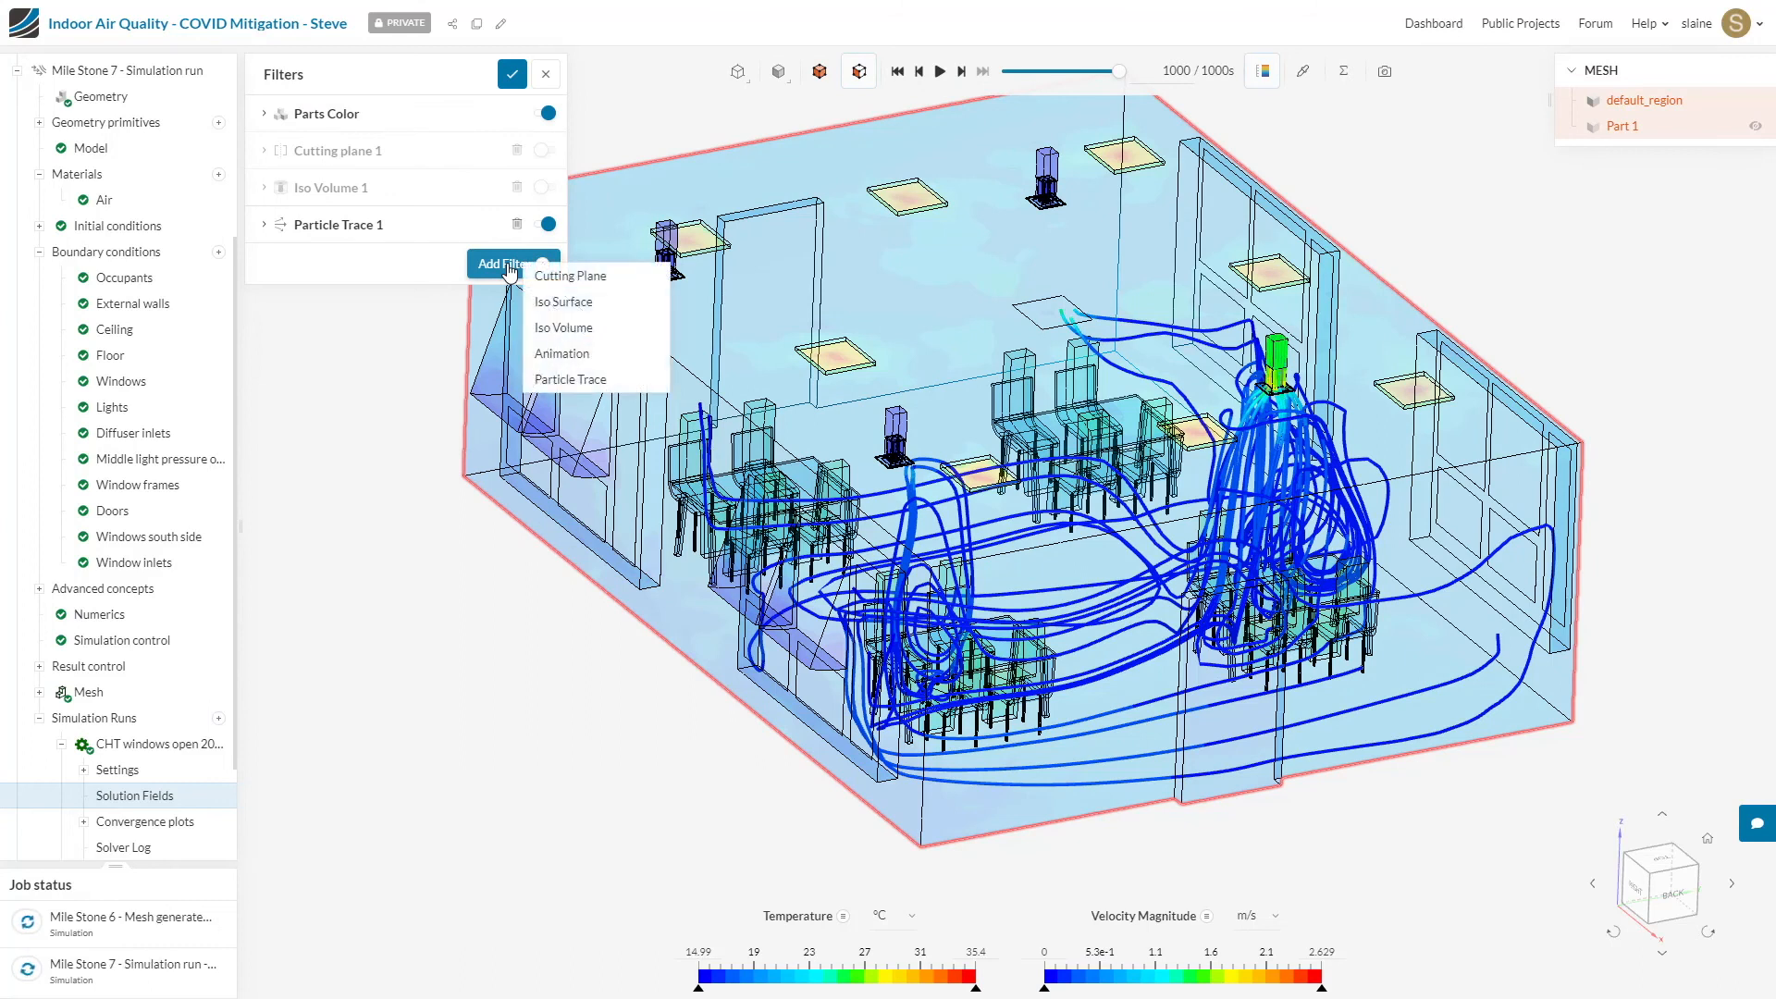
left_click(582, 357)
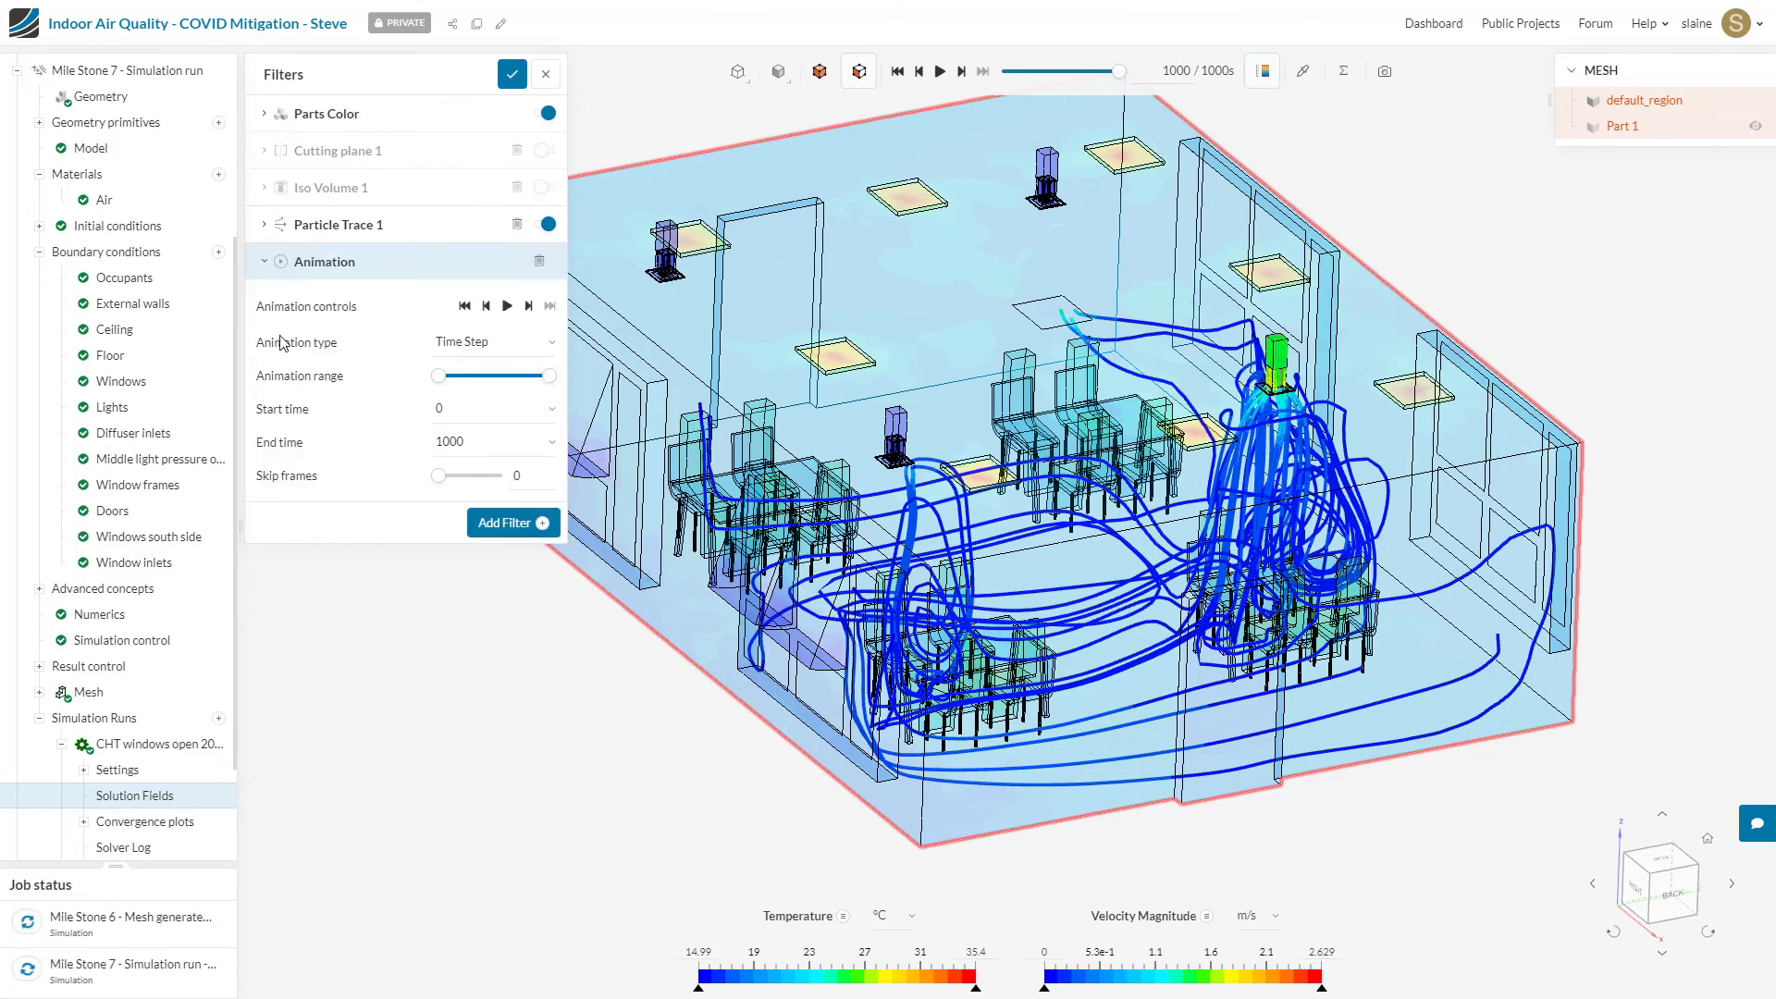
left_click(504, 347)
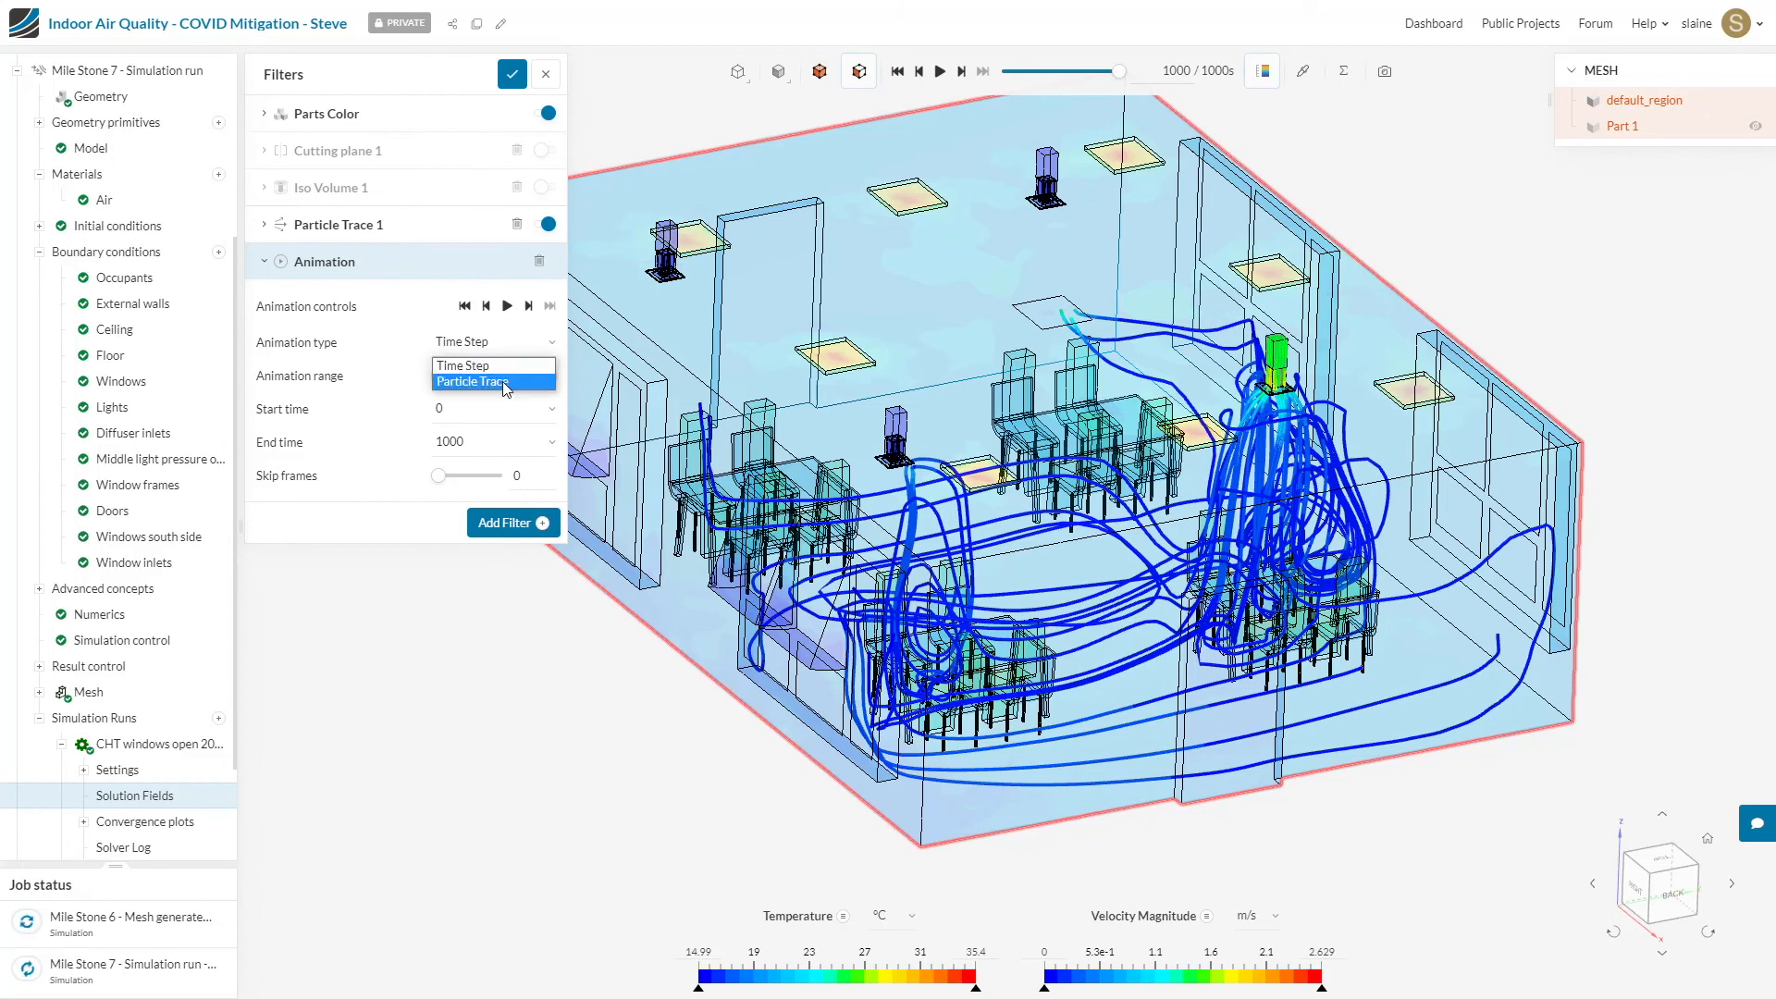
left_click(505, 383)
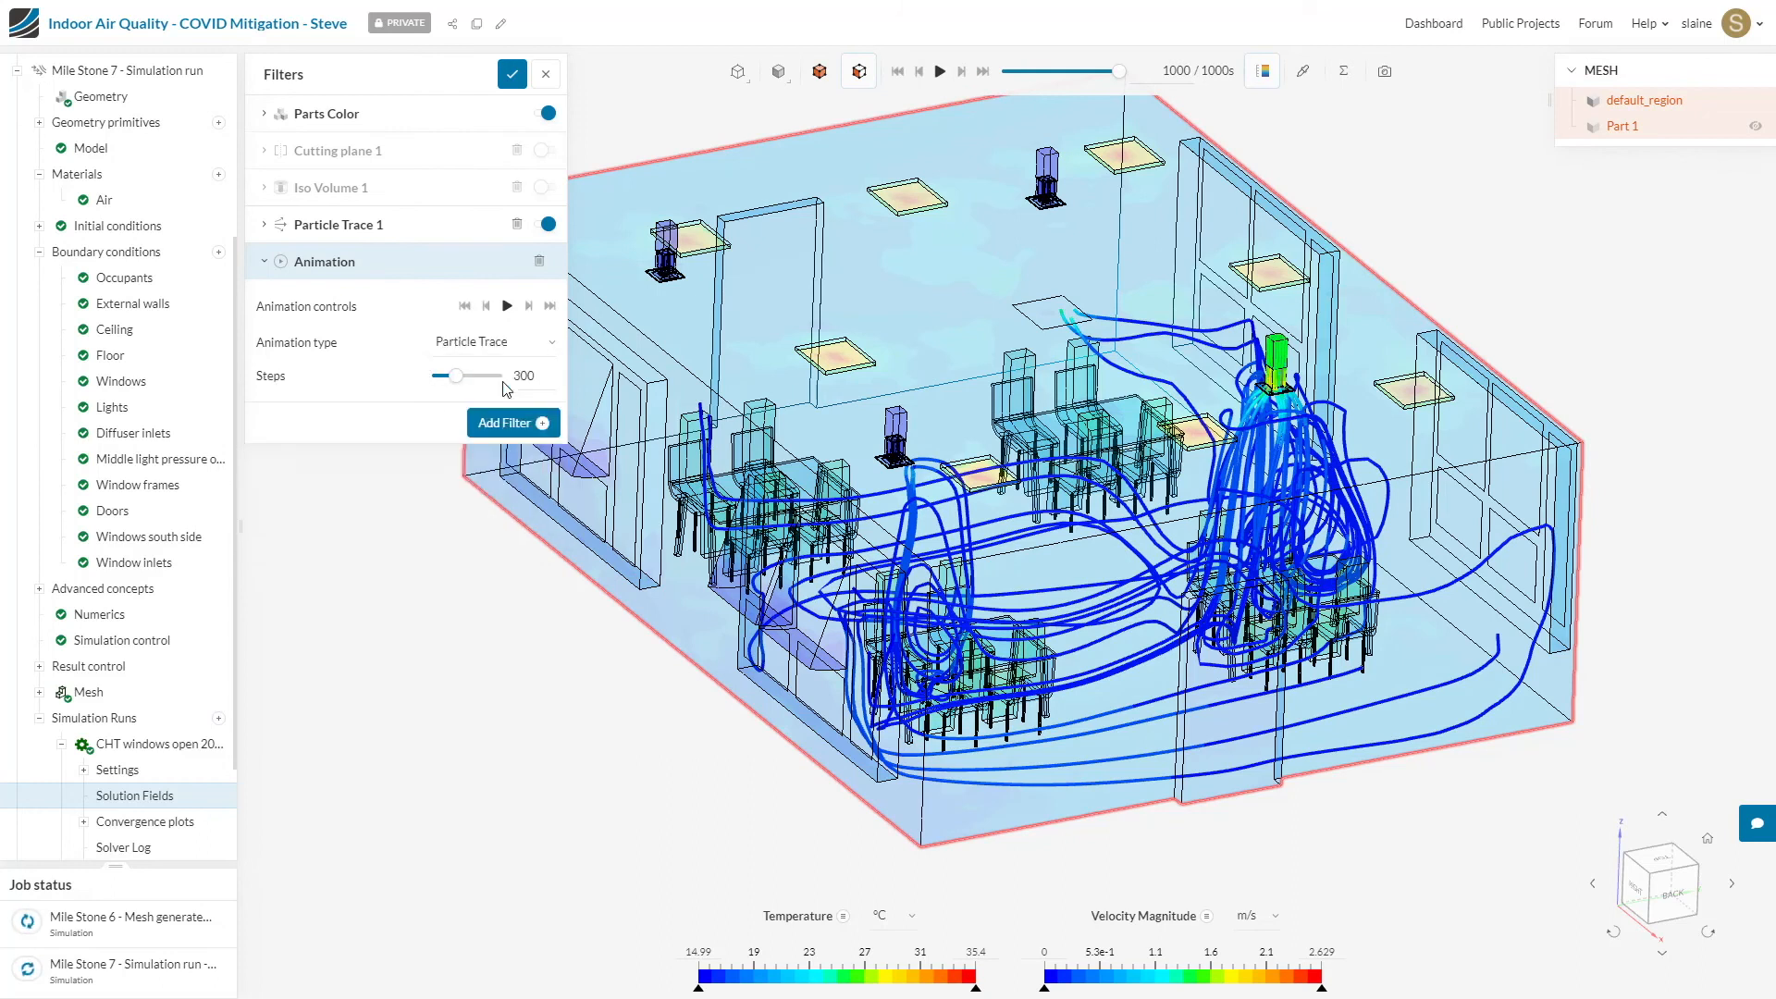
left_click(506, 306)
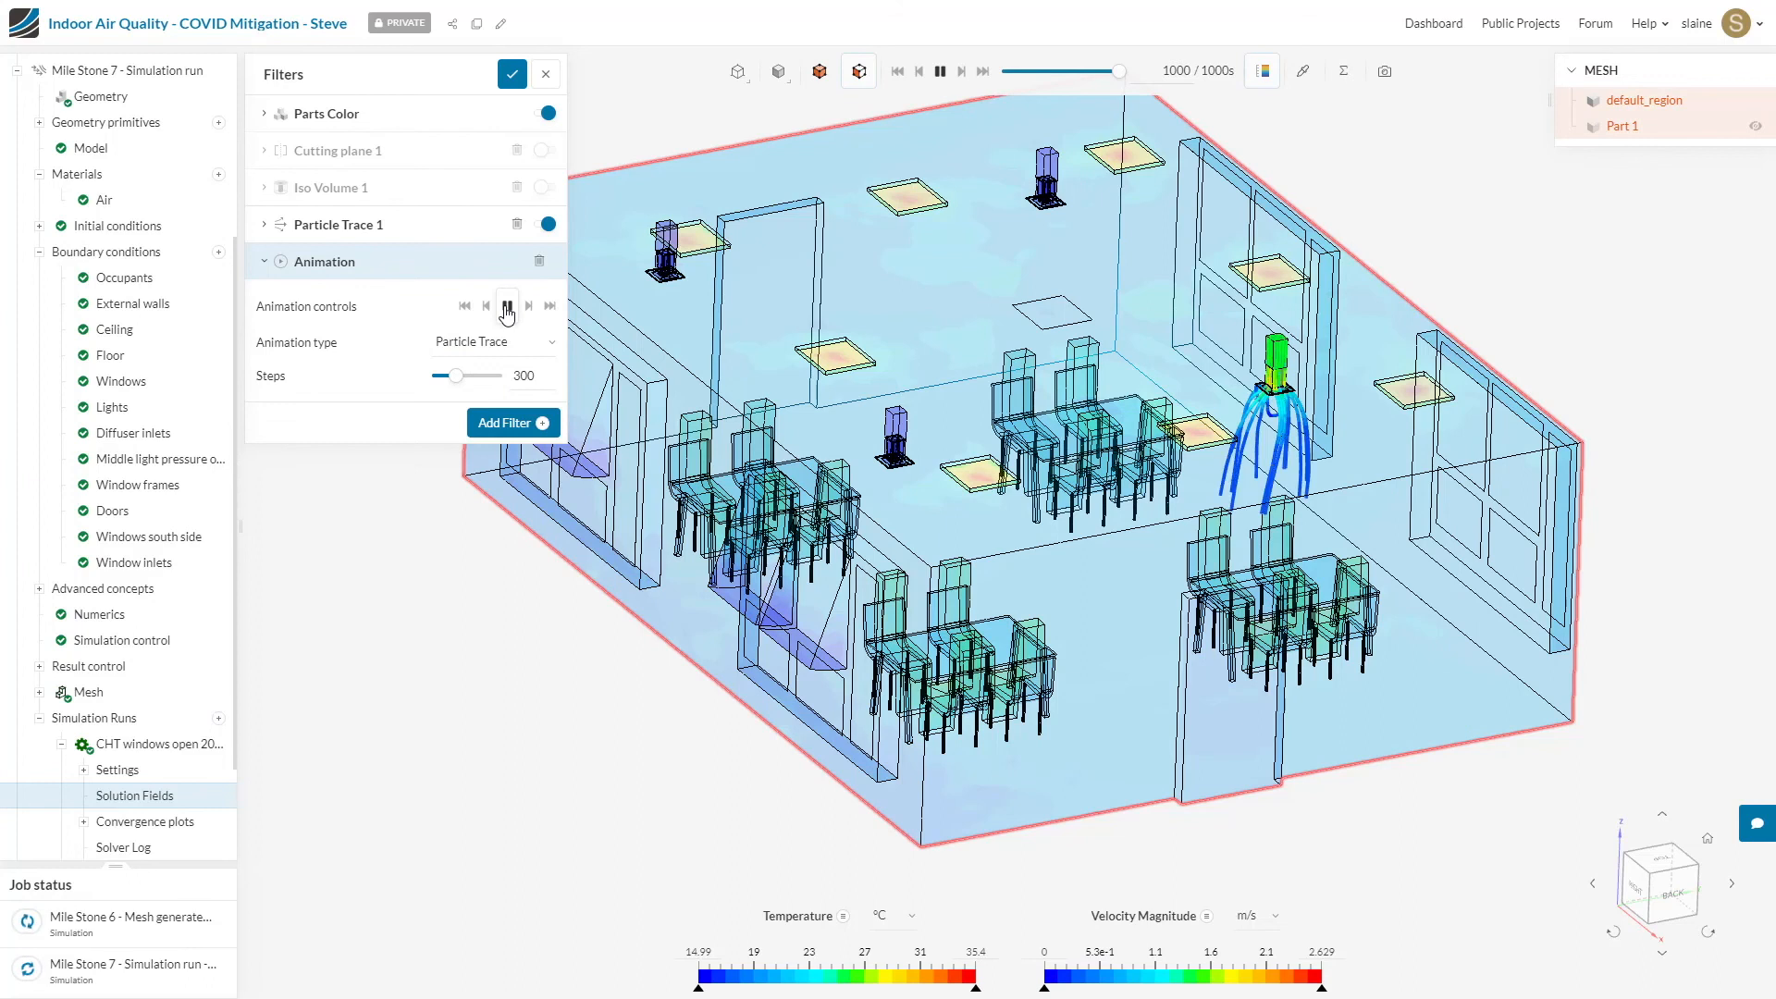
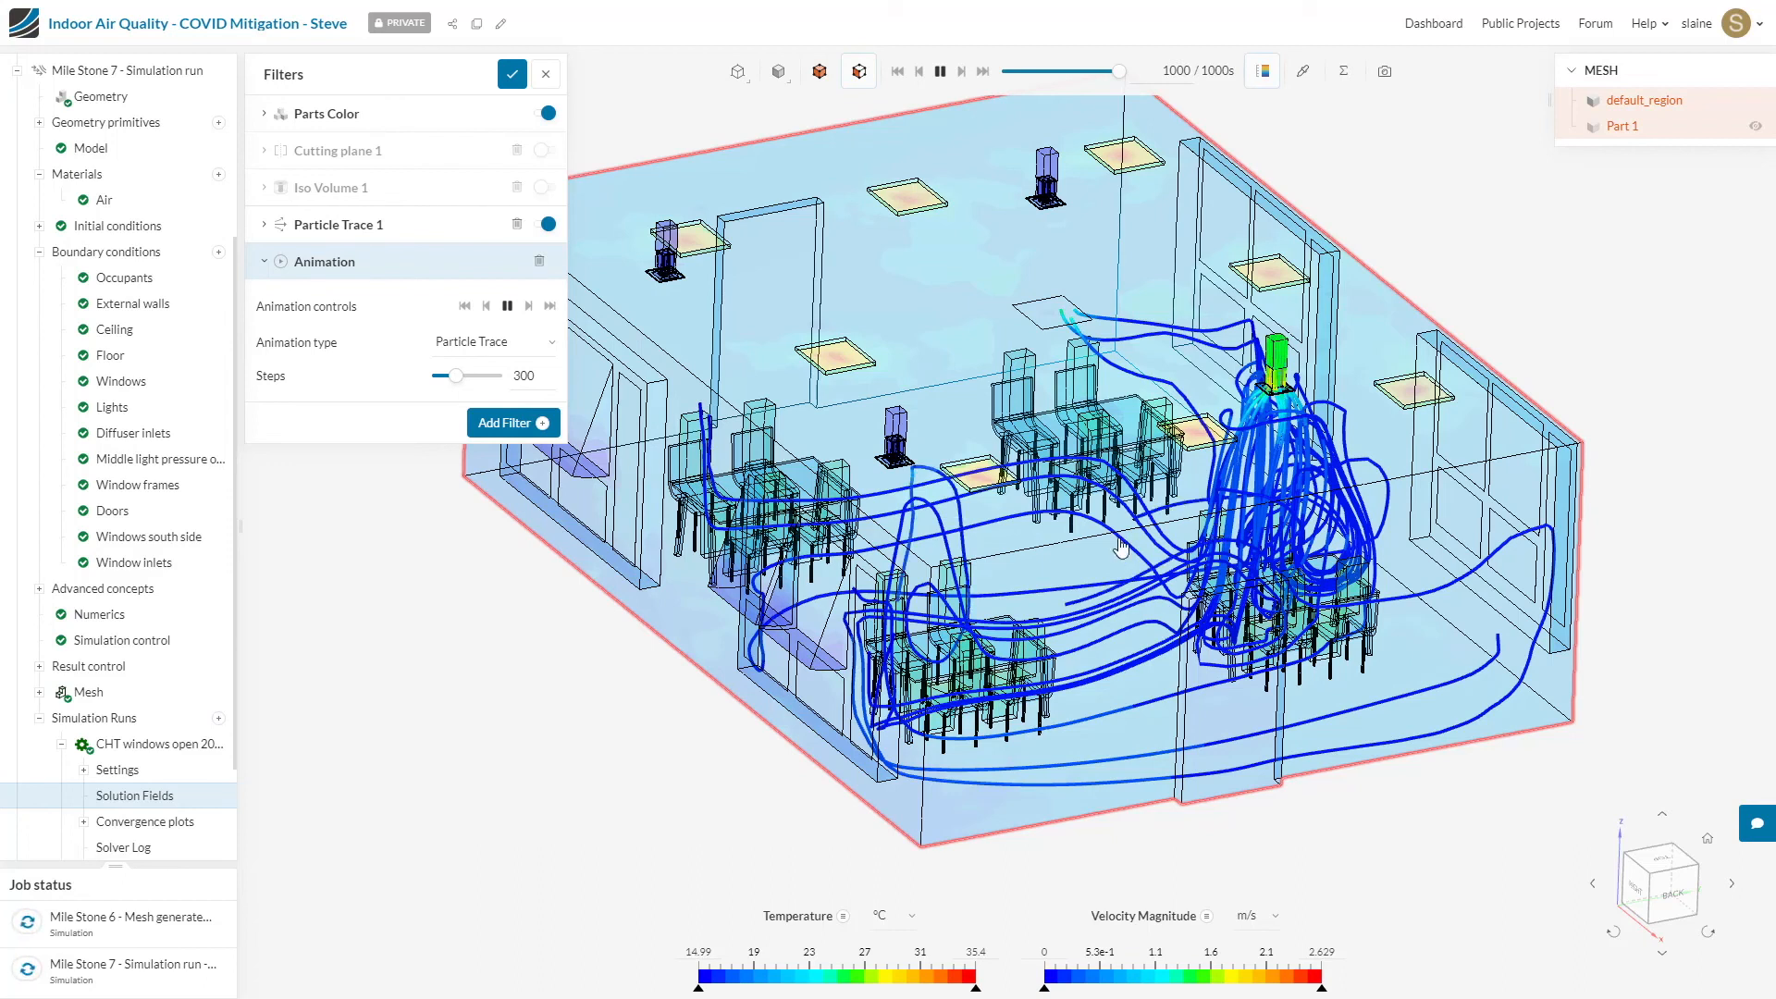
Step: Open the T1 outlet average plot among the area averages of the run with windows open 20 degrees
scroll(167, 786, "down", 3)
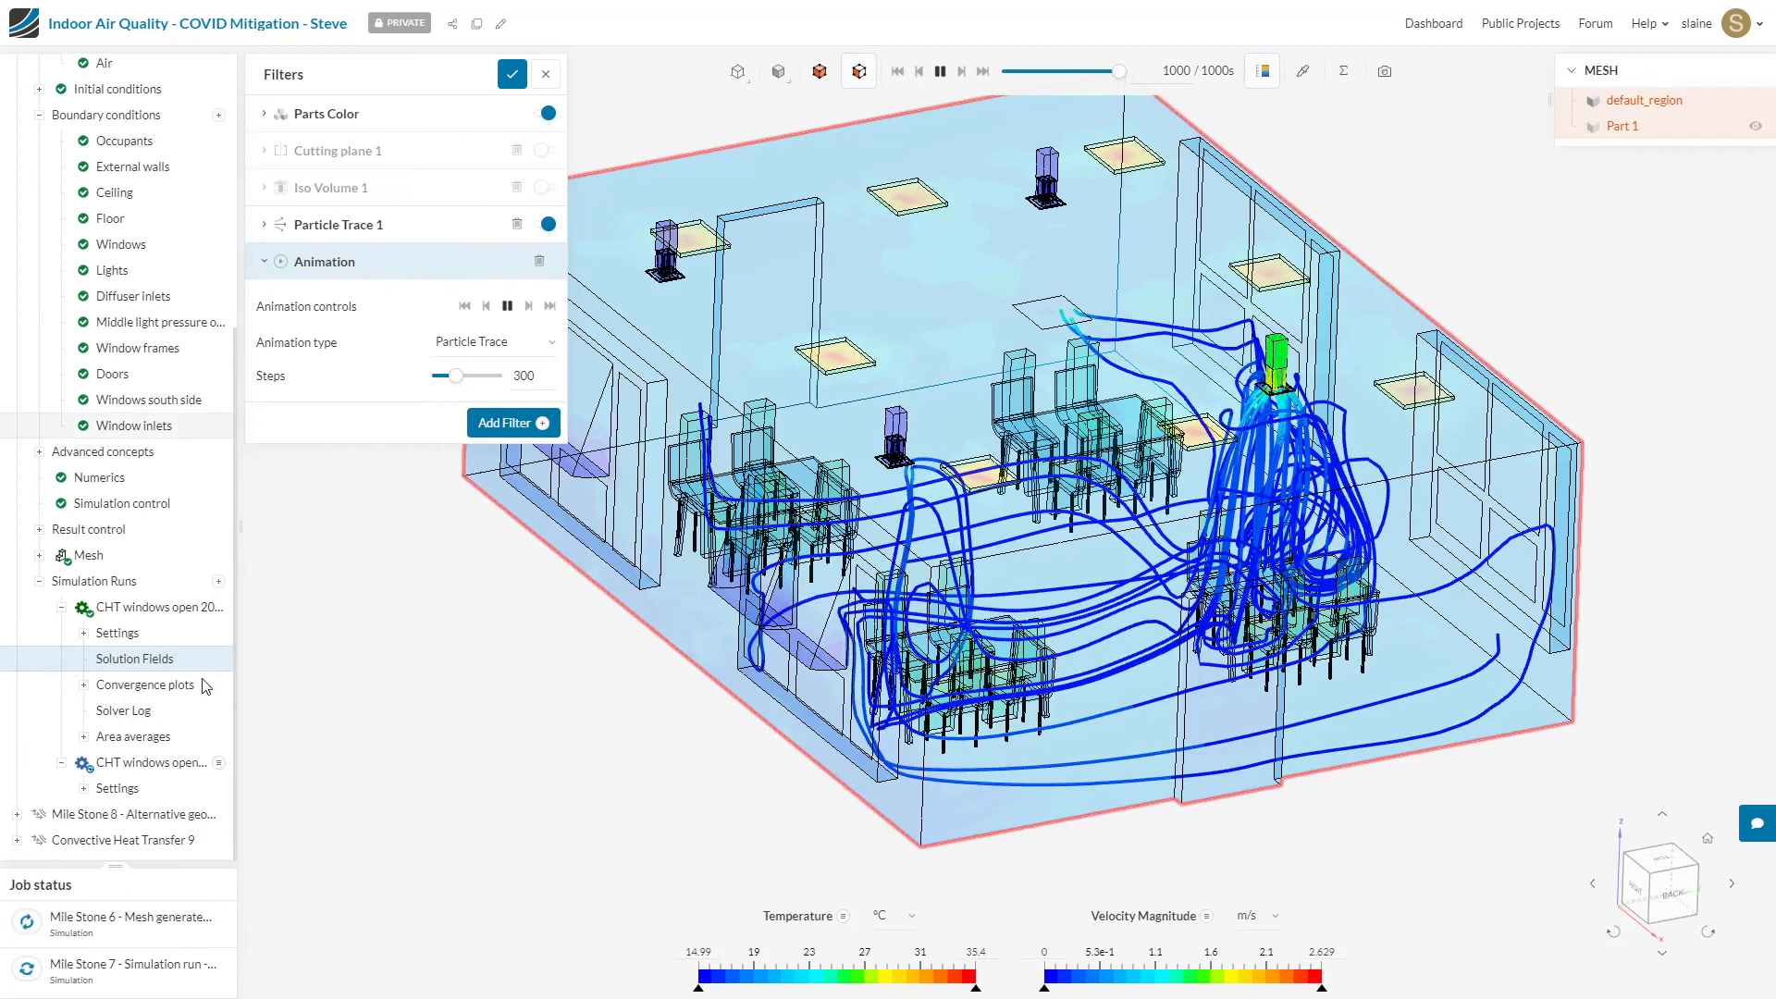
left_click(84, 739)
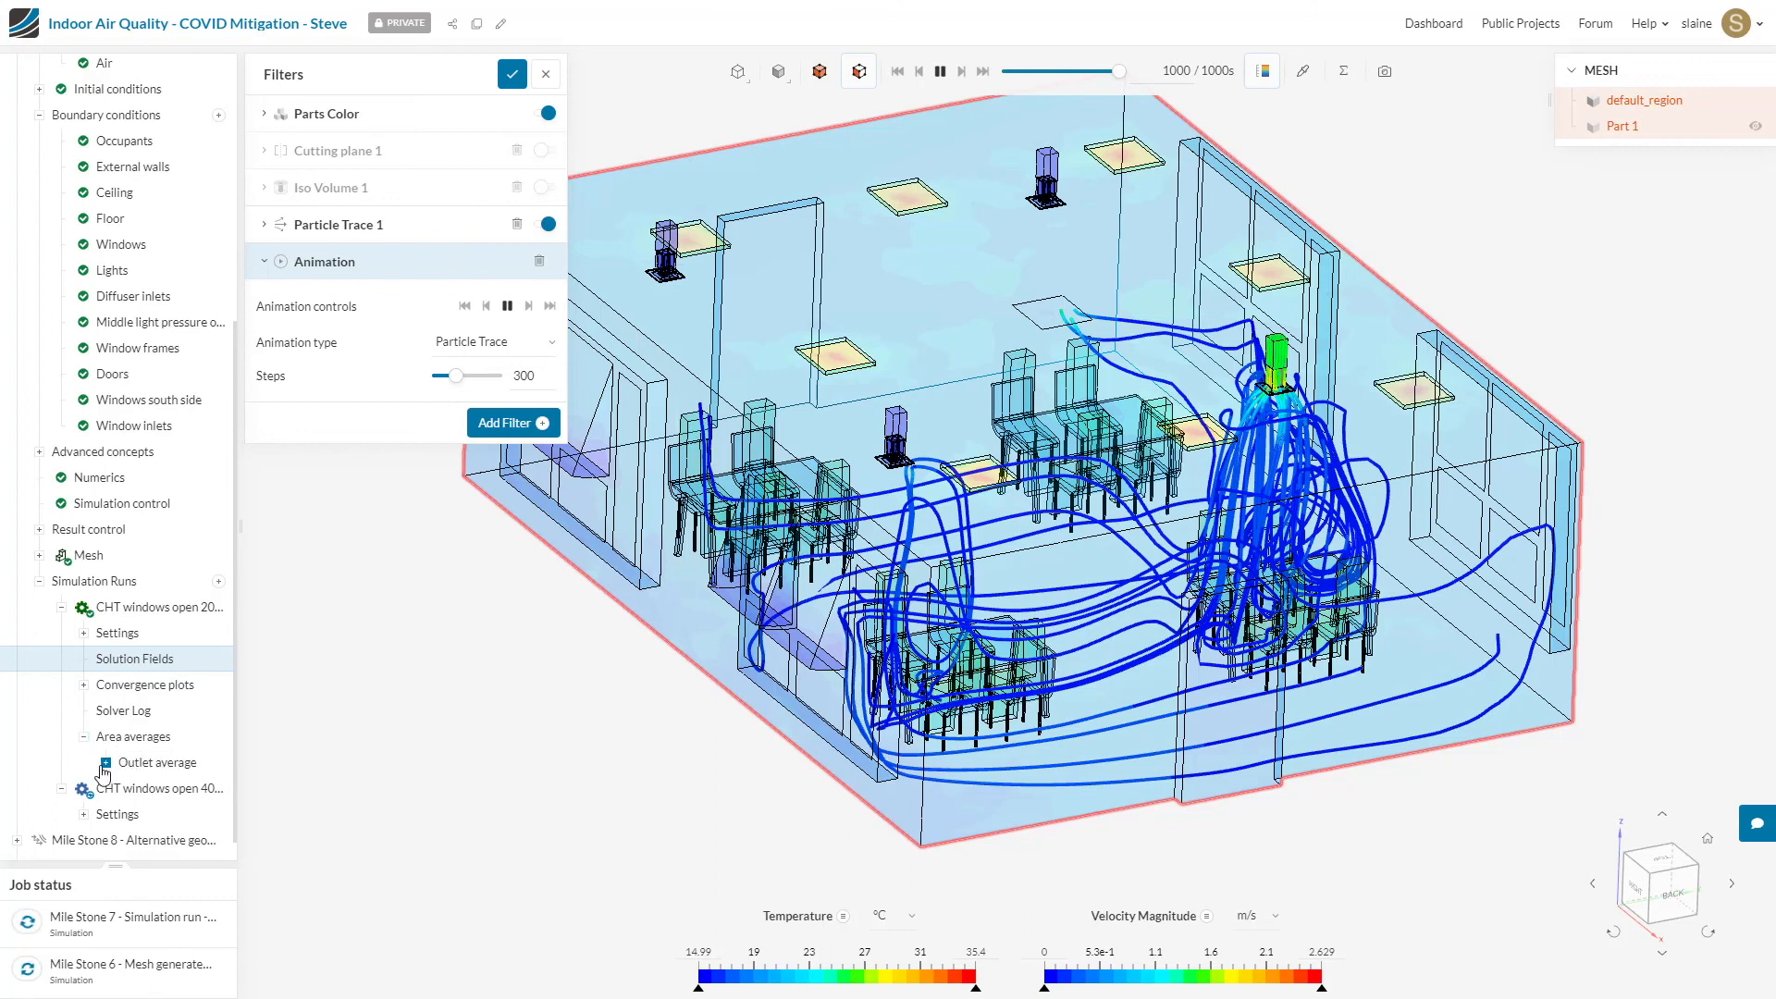
left_click(105, 765)
scroll(189, 773, "down", 3)
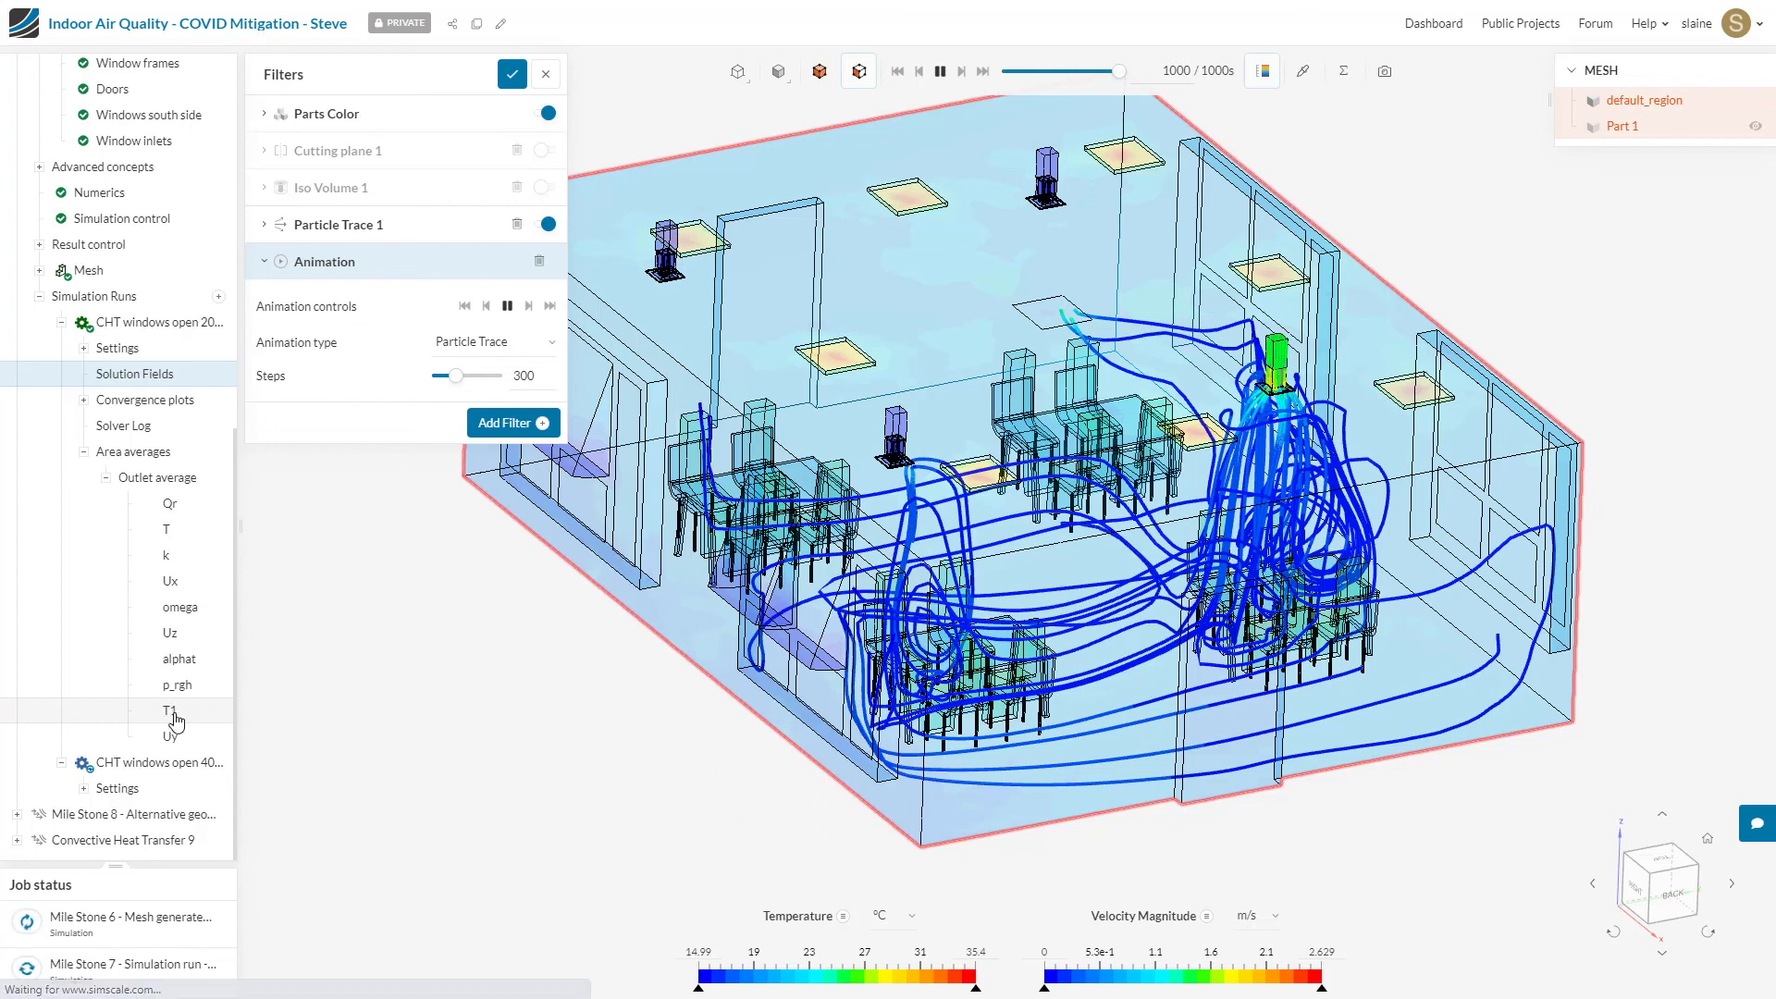
left_click(170, 712)
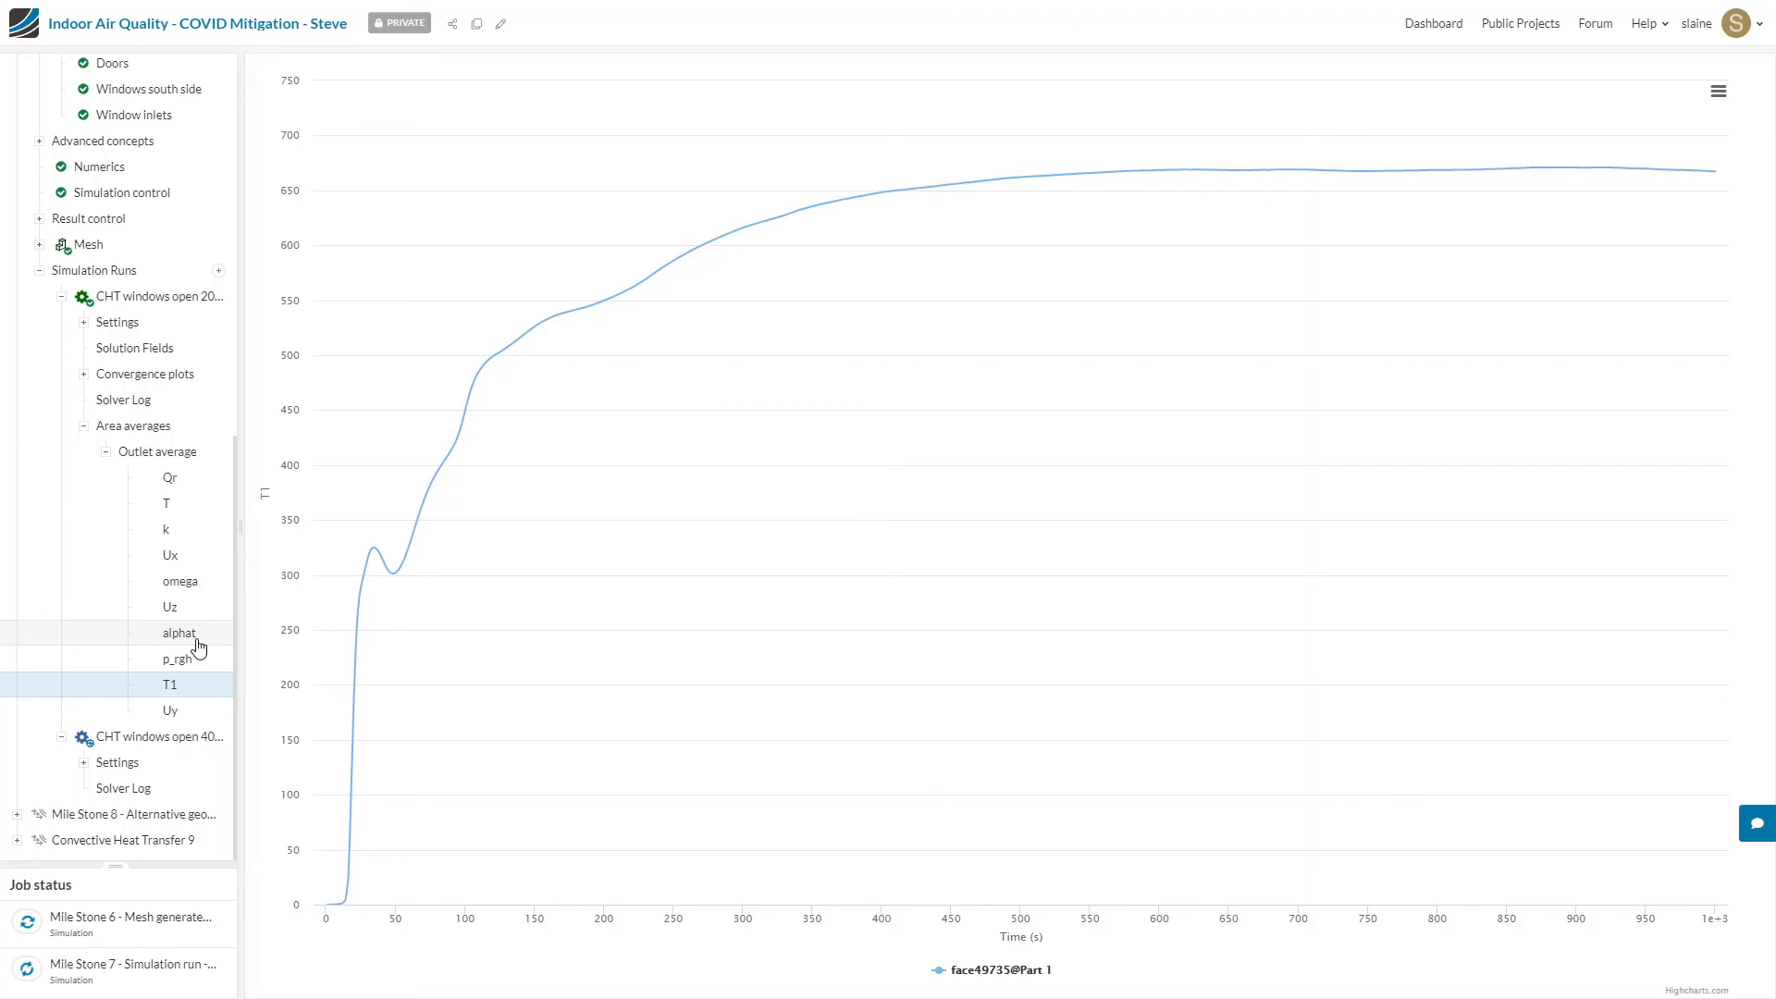
Step: Reopen the 20-degree run's solution fields in the new beta interface, enable Iso Volume 1 and disable Particle Trace 1
left_click(178, 351)
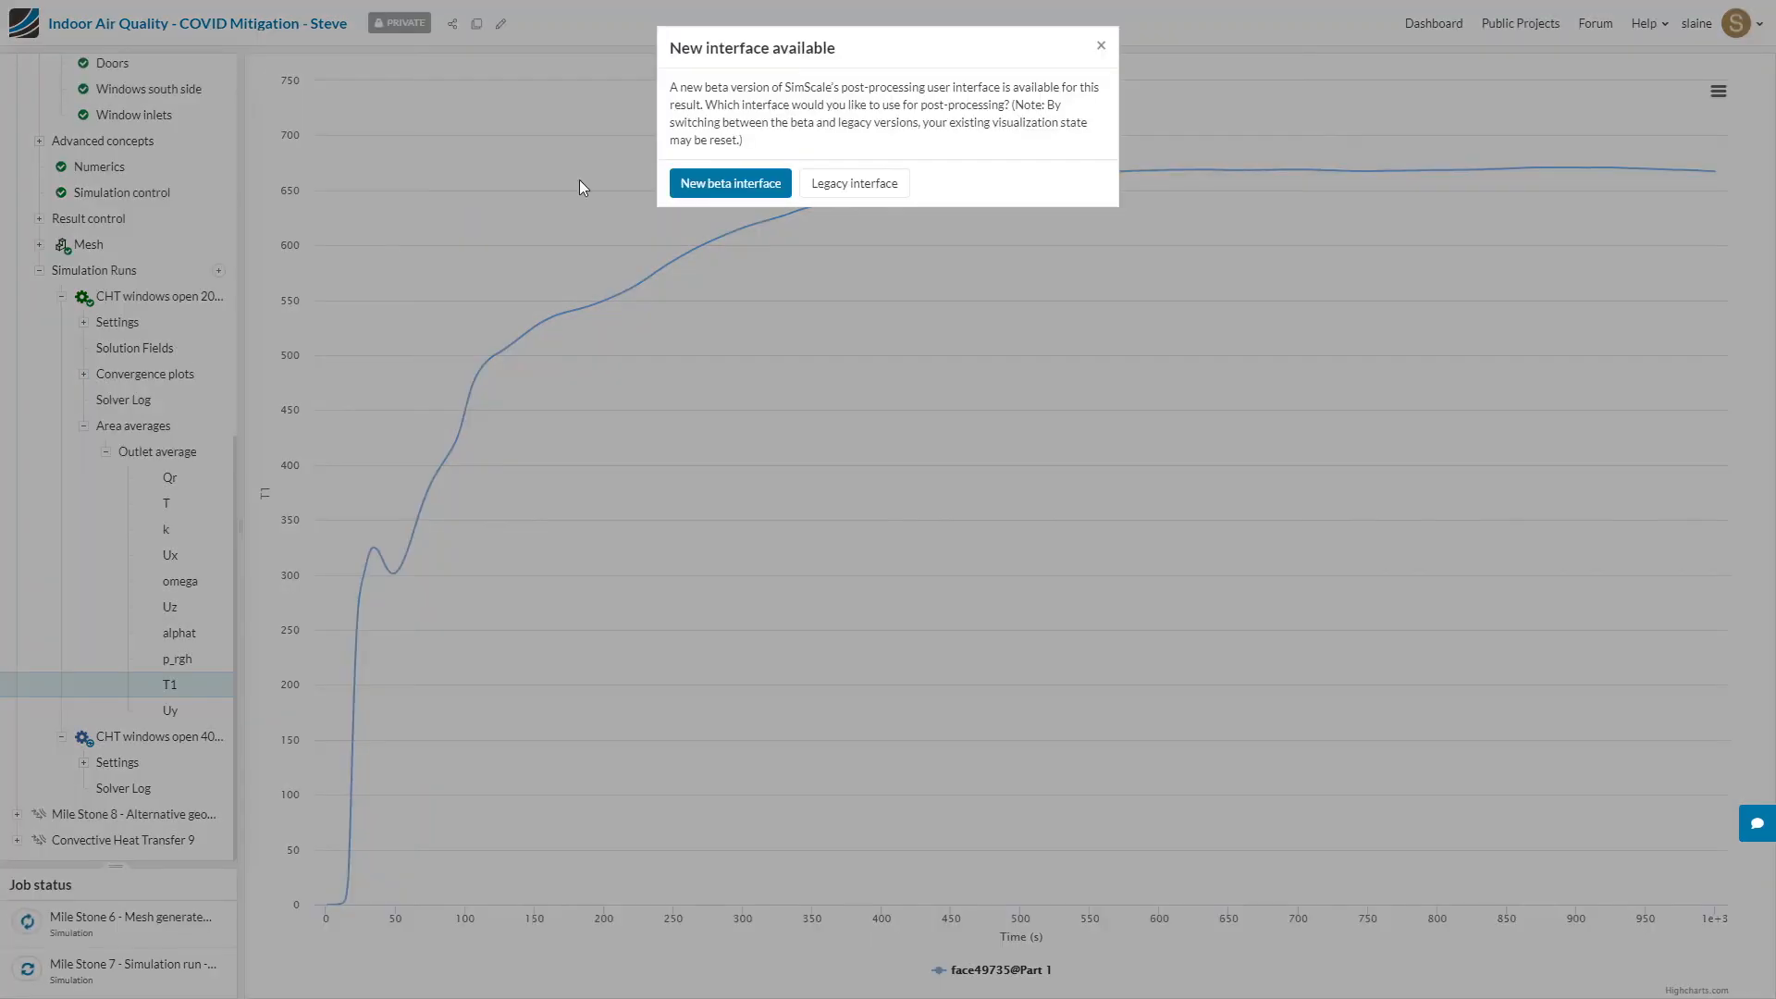
left_click(714, 189)
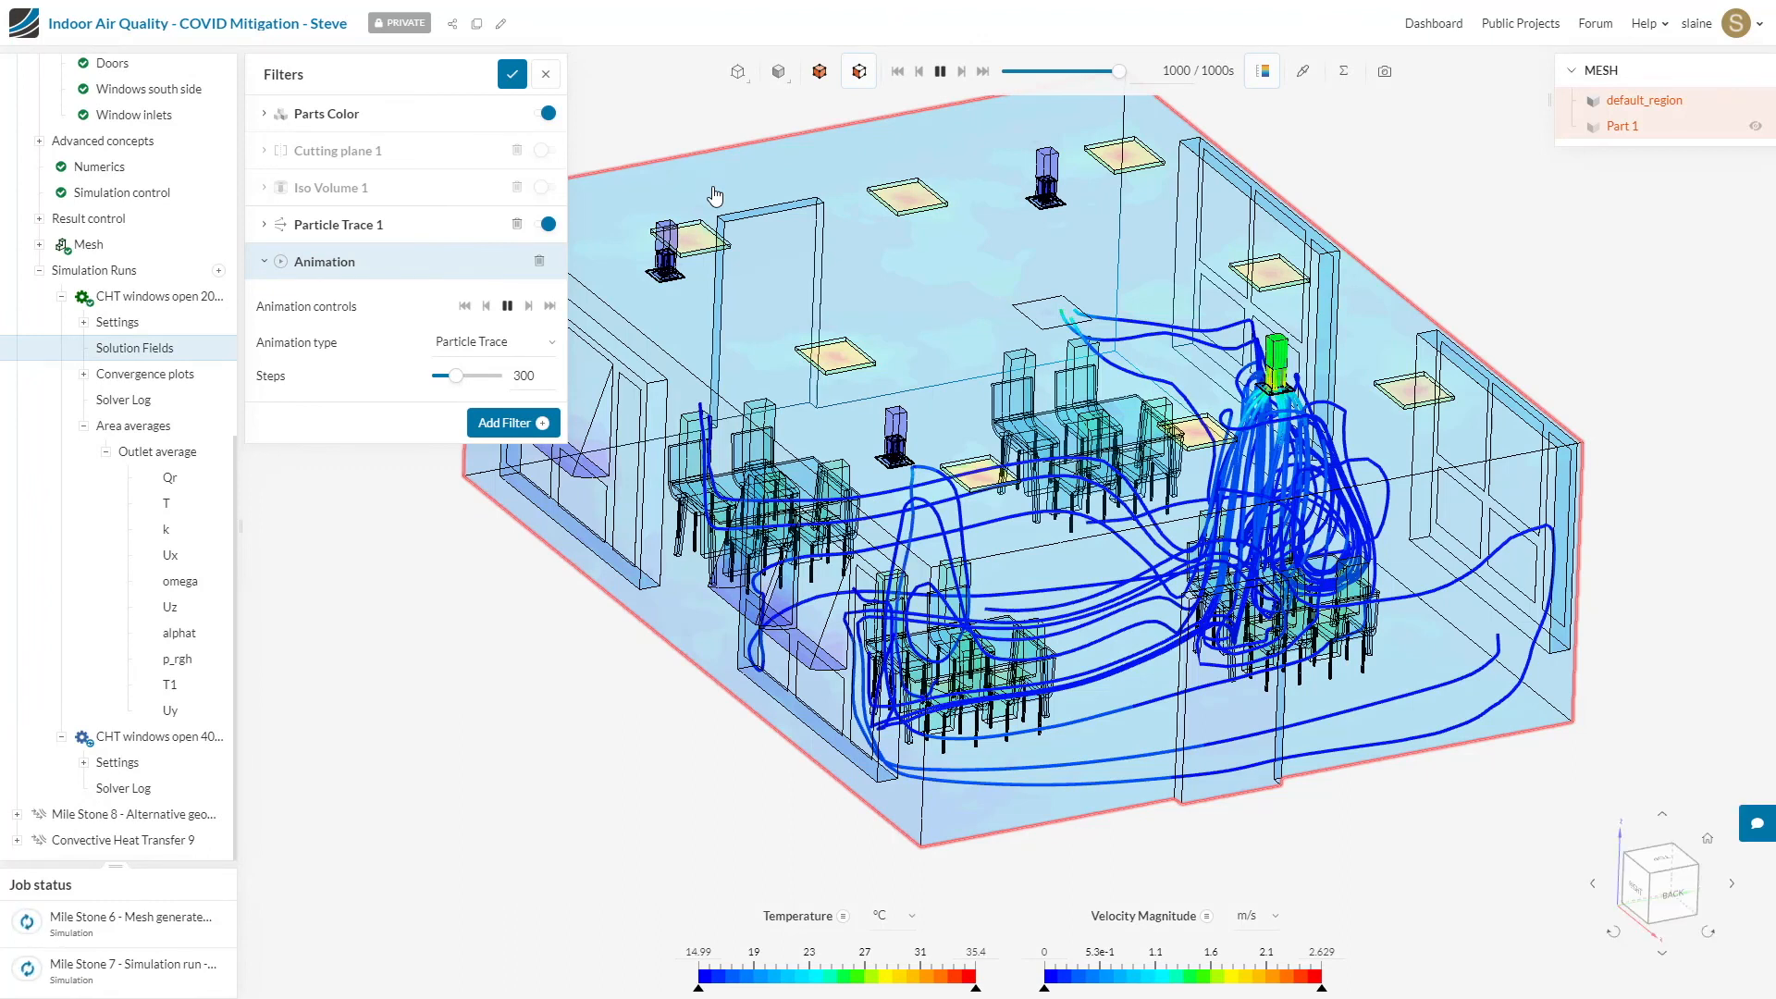
left_click(341, 191)
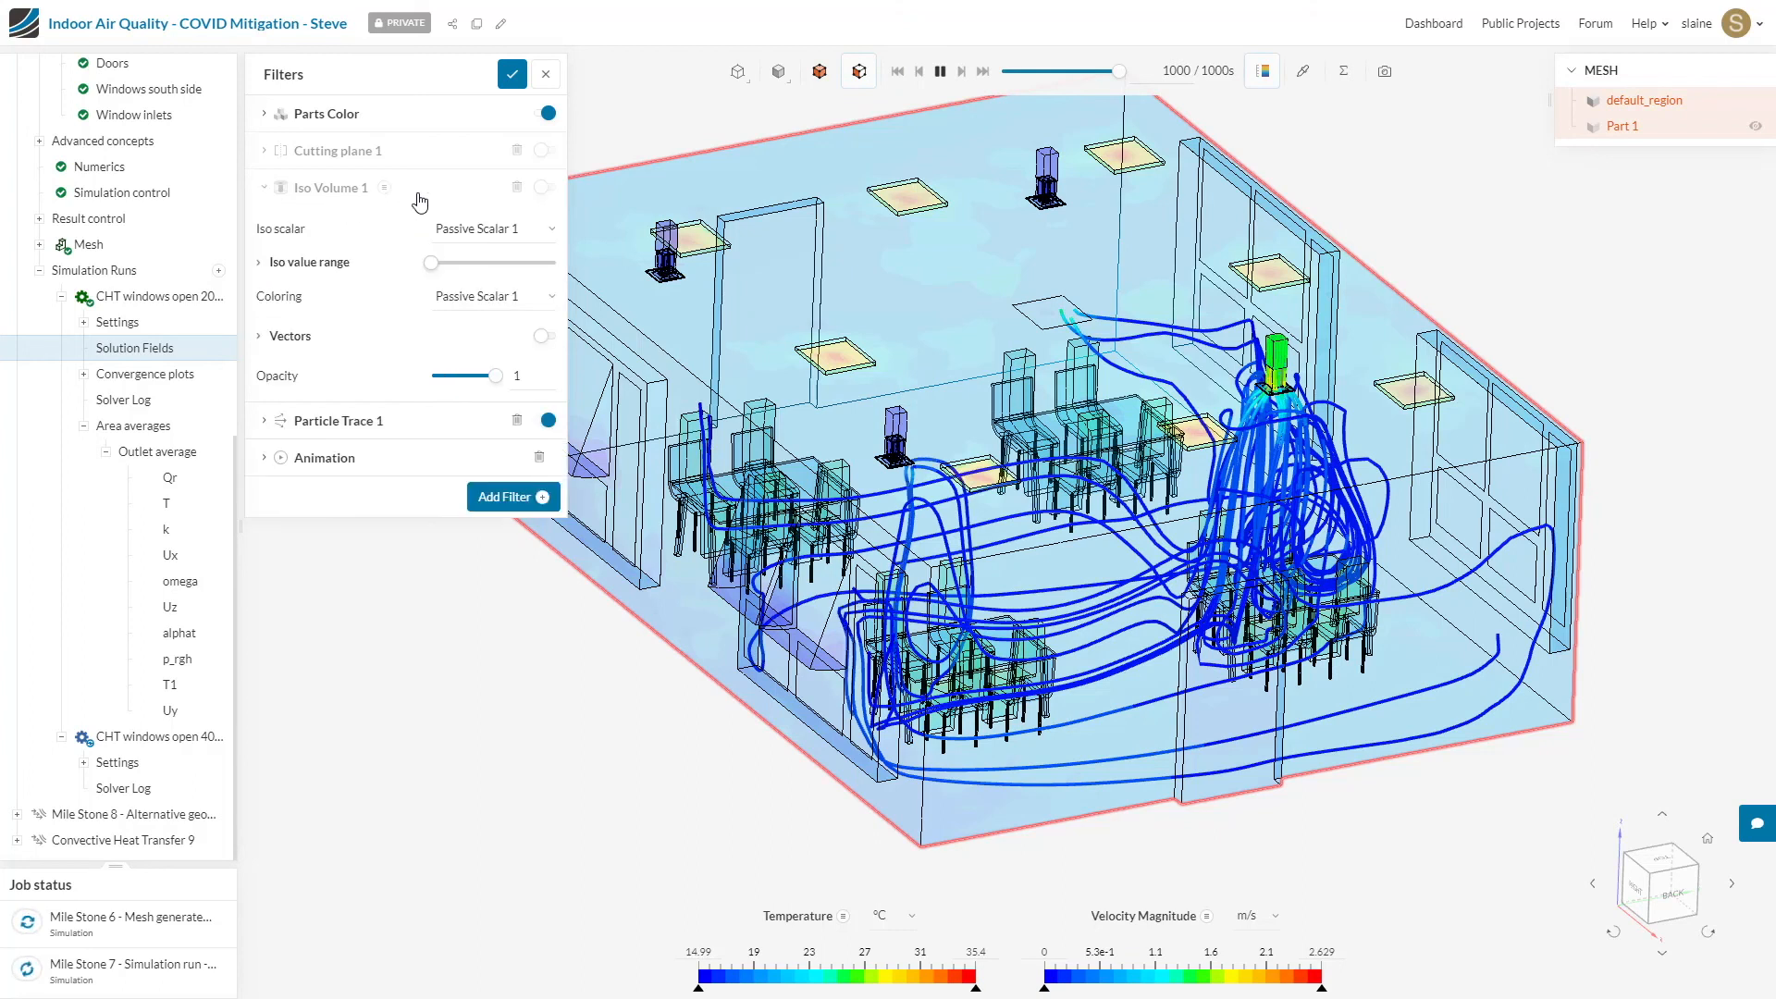
left_click(546, 191)
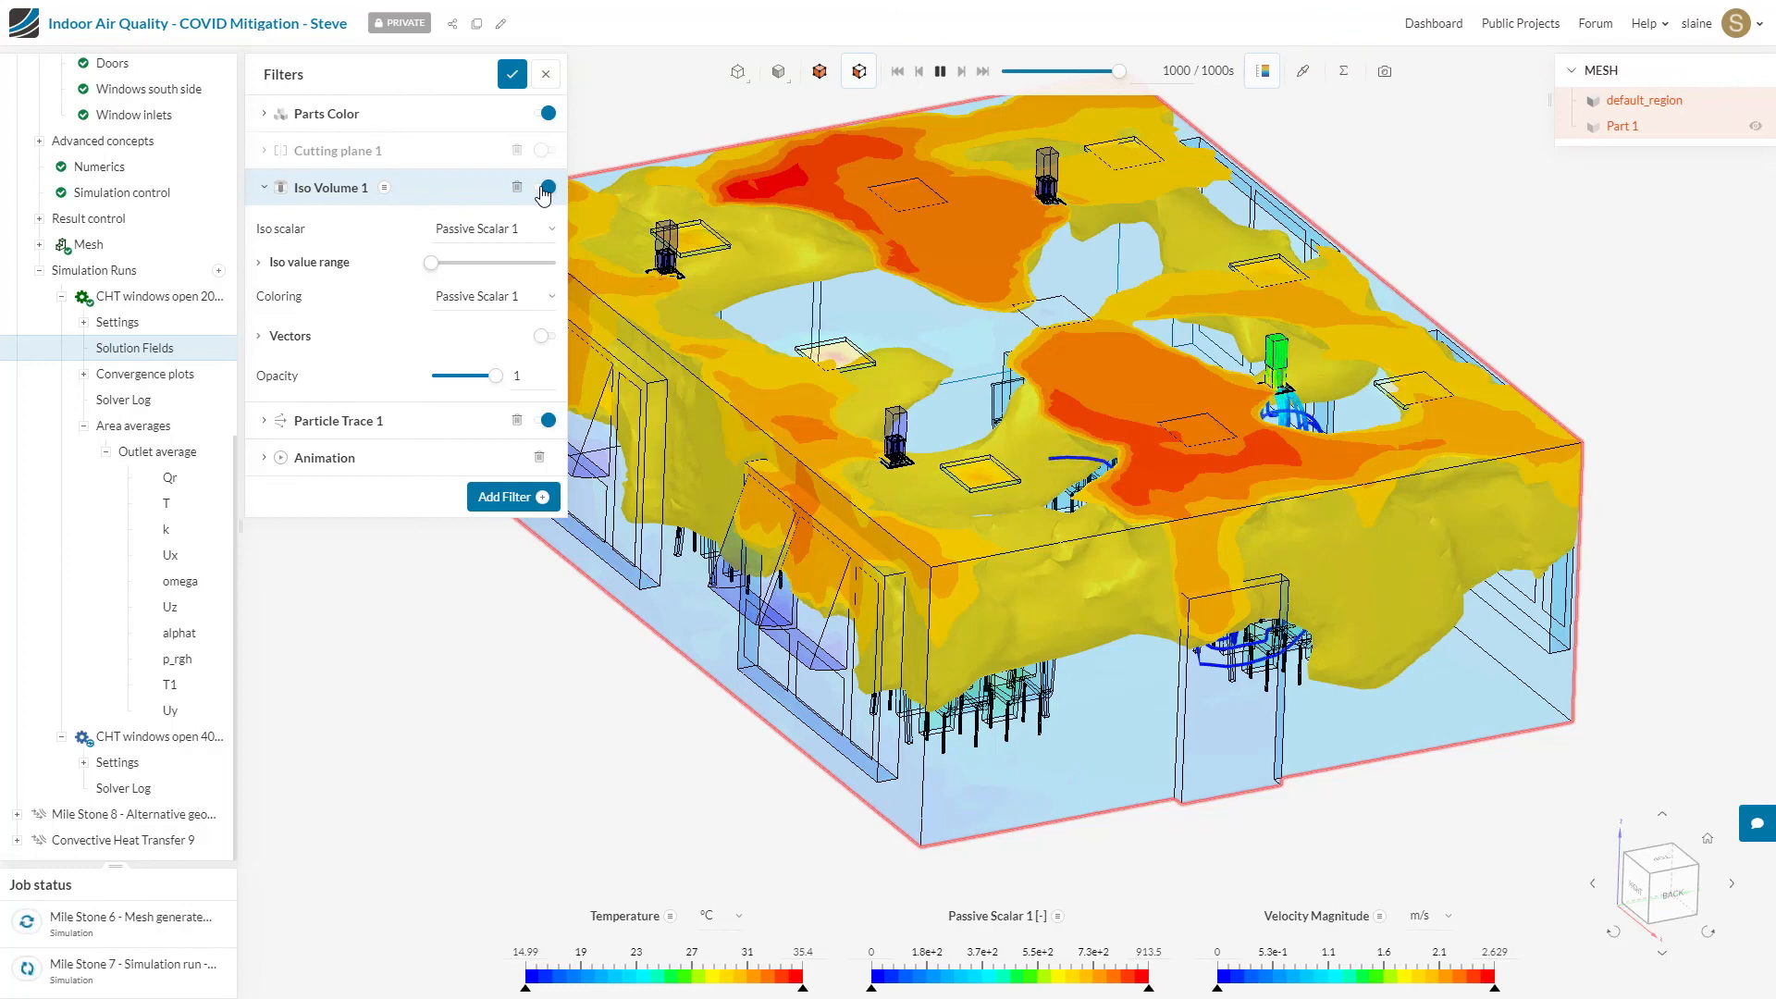
left_click(546, 422)
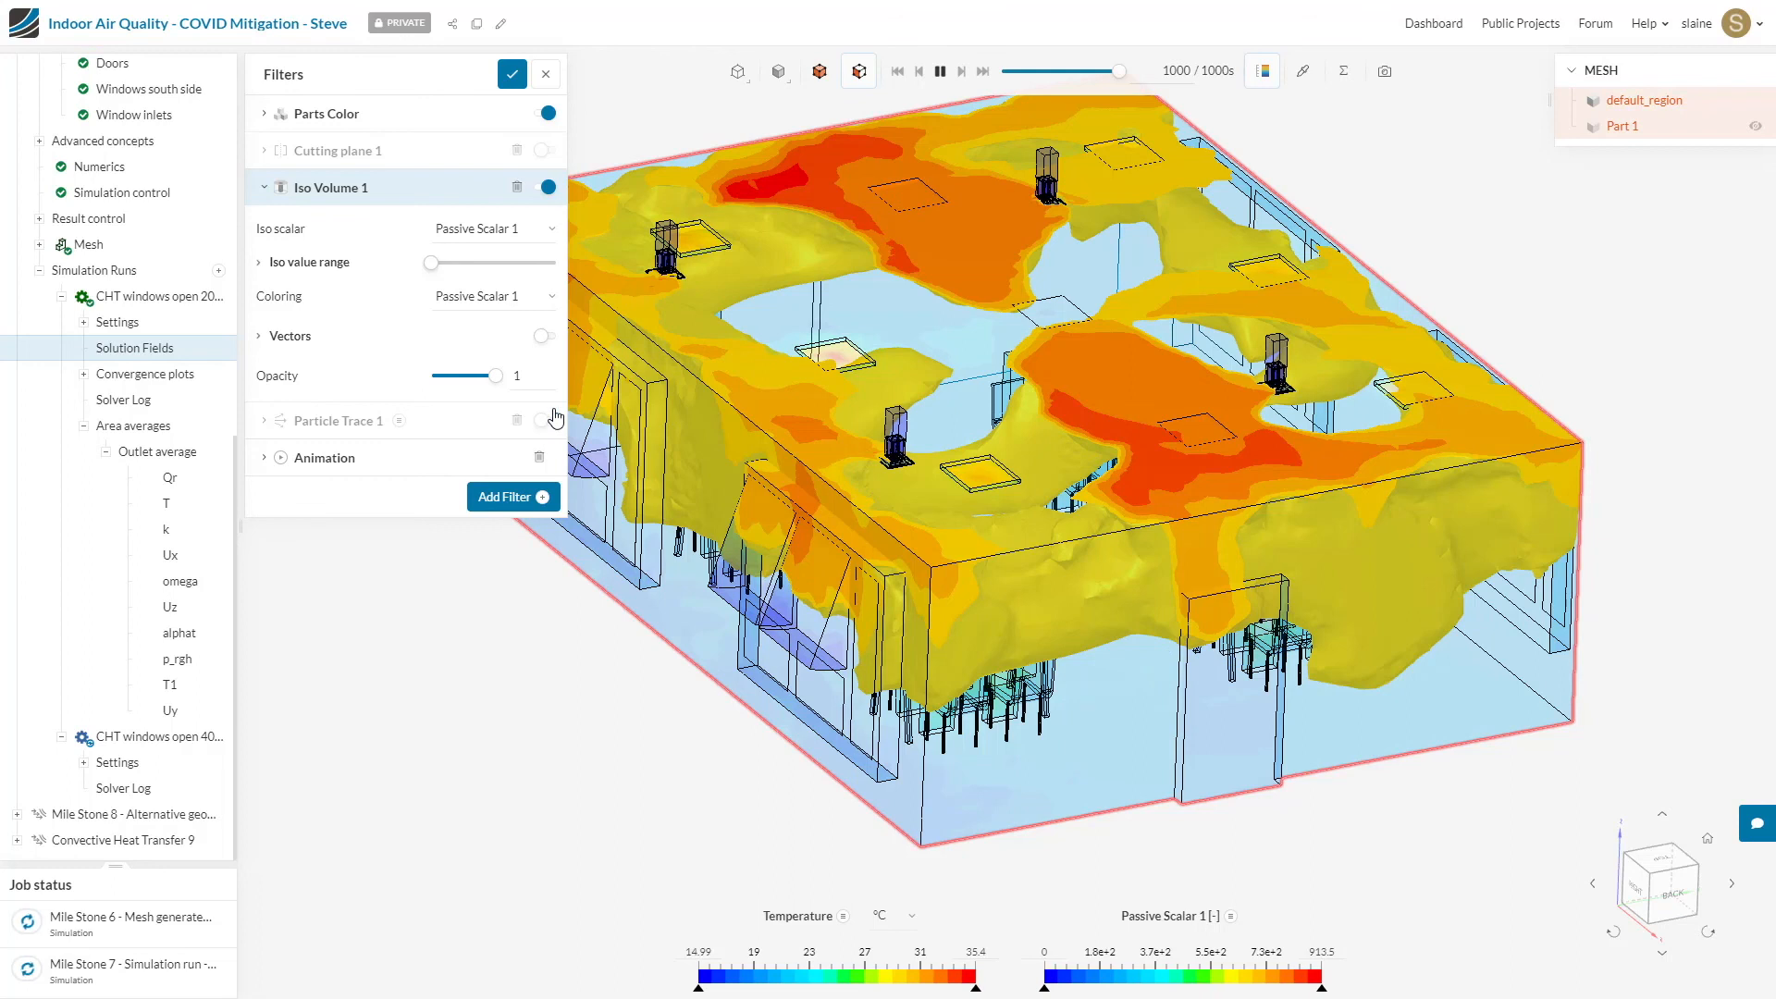
Step: Check the minimum and maximum iso values of Iso Volume 1 for Passive Scalar 1
left_click_drag(1259, 627, 1369, 666)
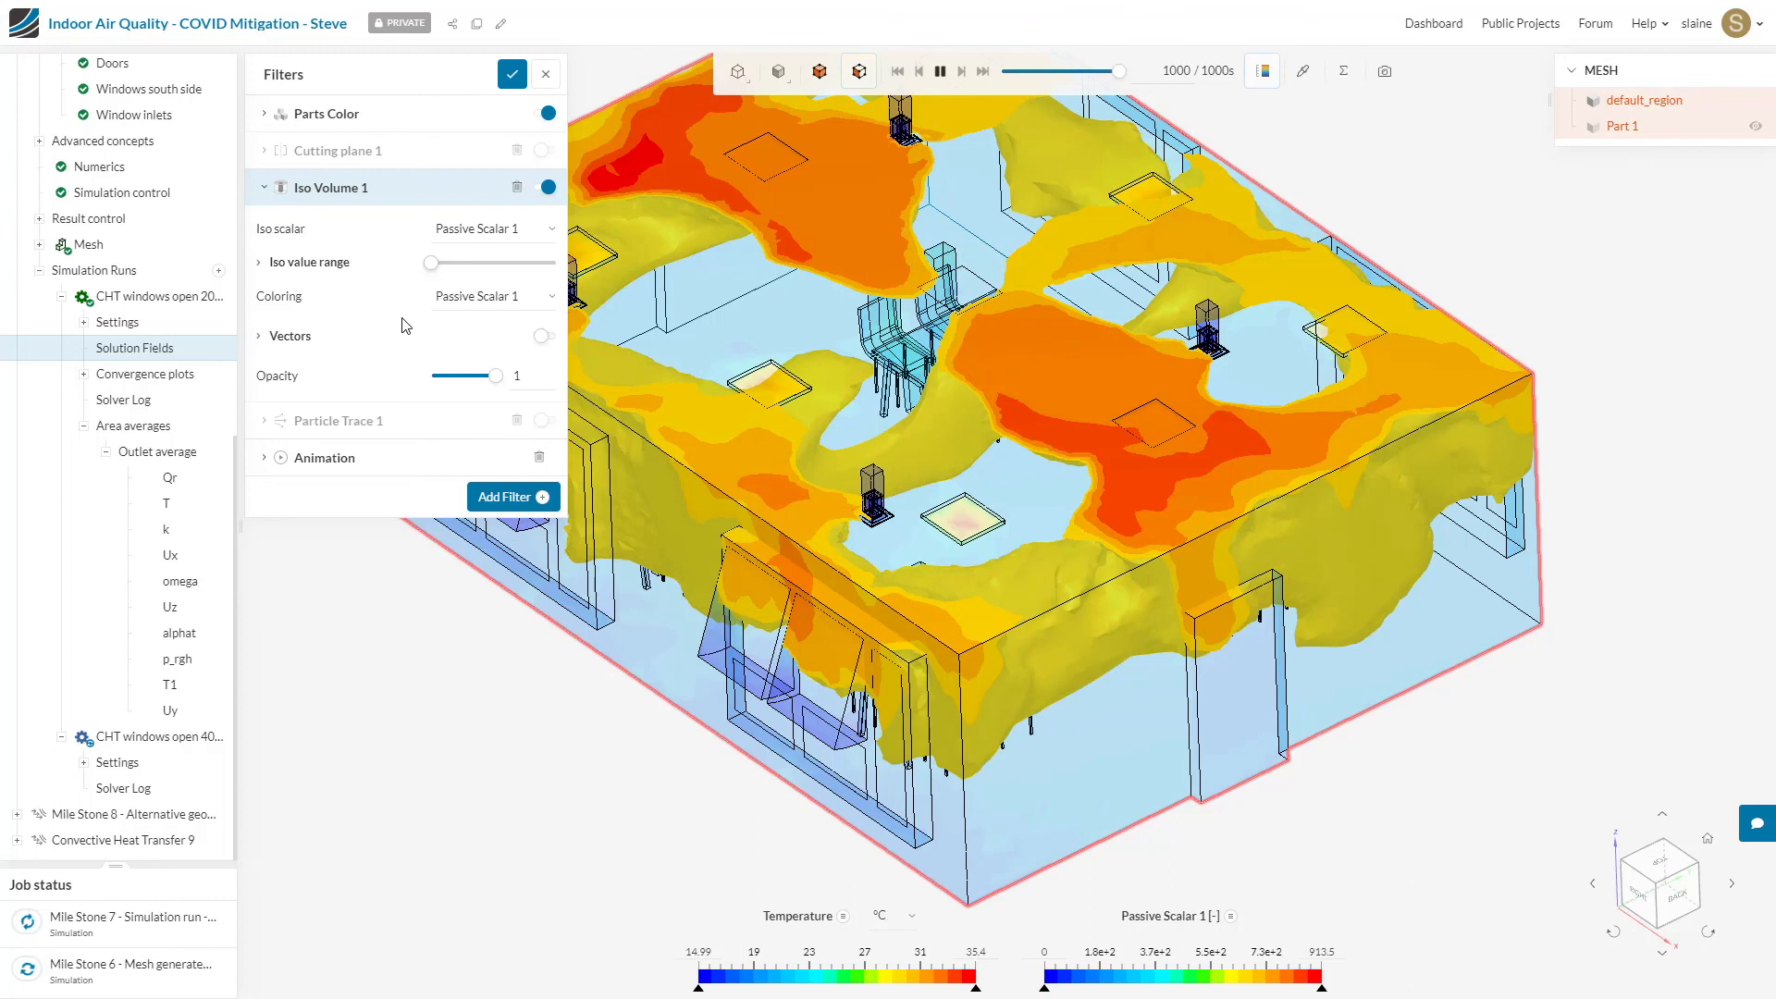
left_click(260, 268)
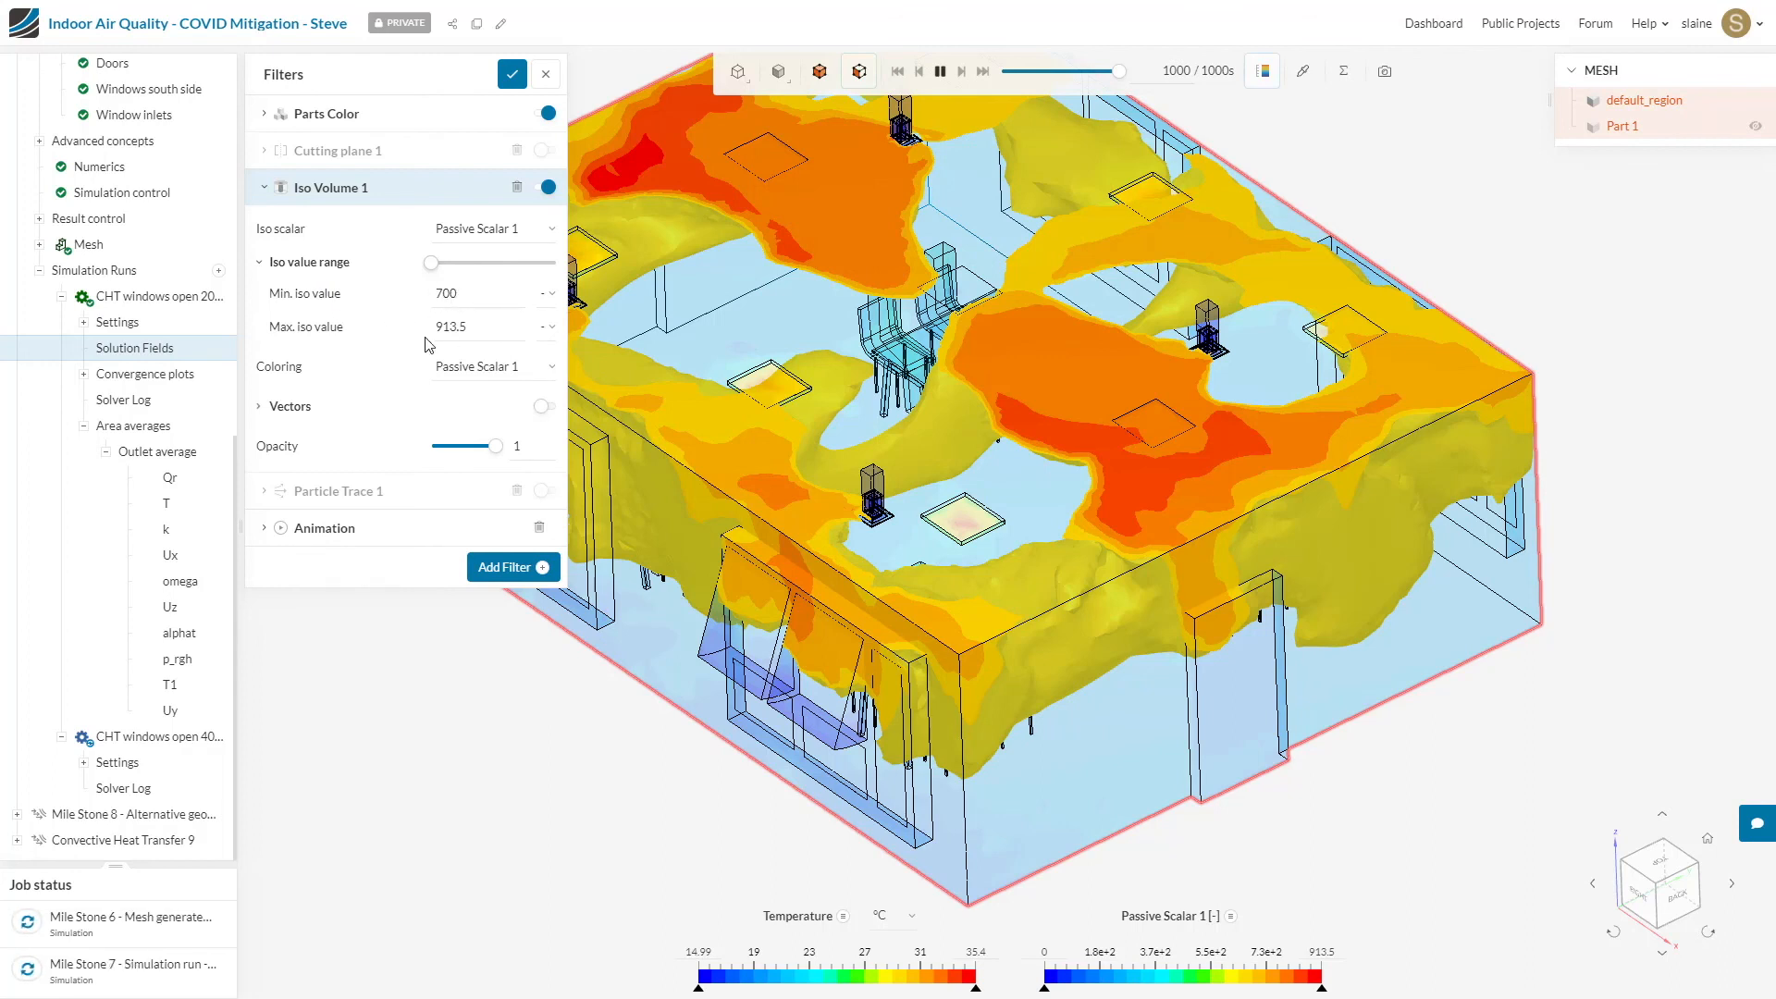
left_click(476, 327)
left_click(1547, 444)
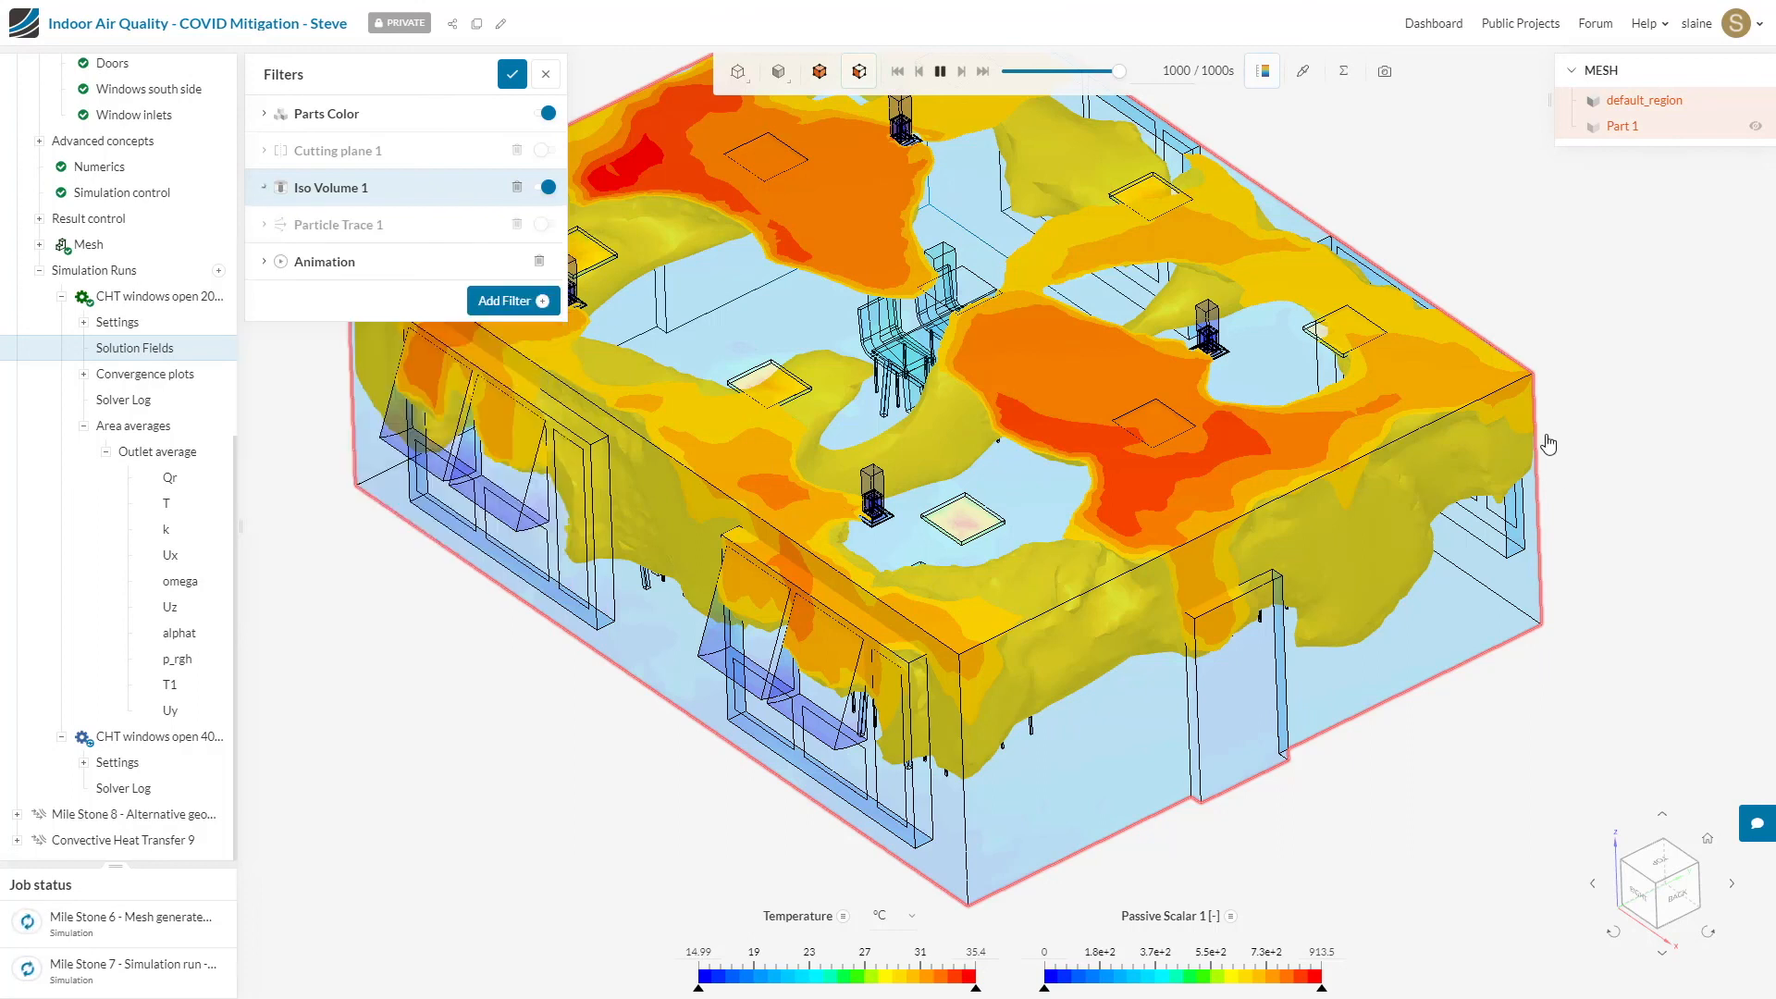
Step: Examine from several angles how the passive scalar iso volume spreads around the windows, diffusers, door and tables
left_click_drag(1570, 427, 1686, 424)
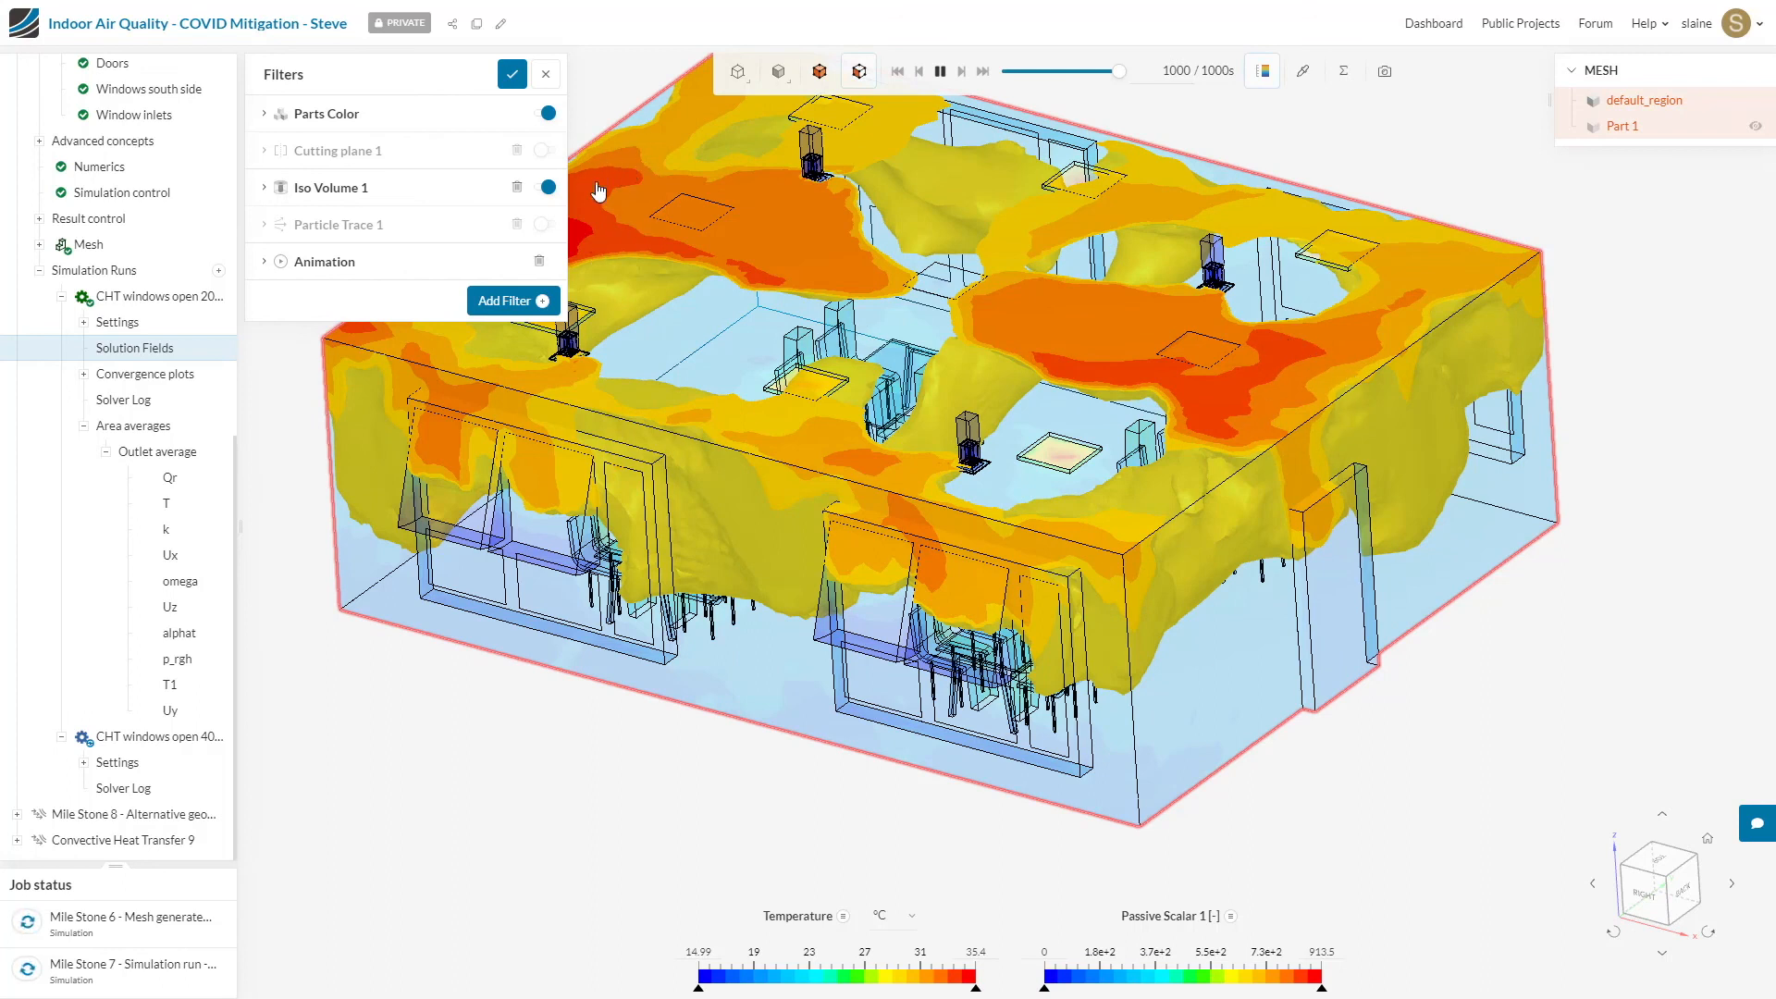
left_click_drag(819, 580, 868, 696)
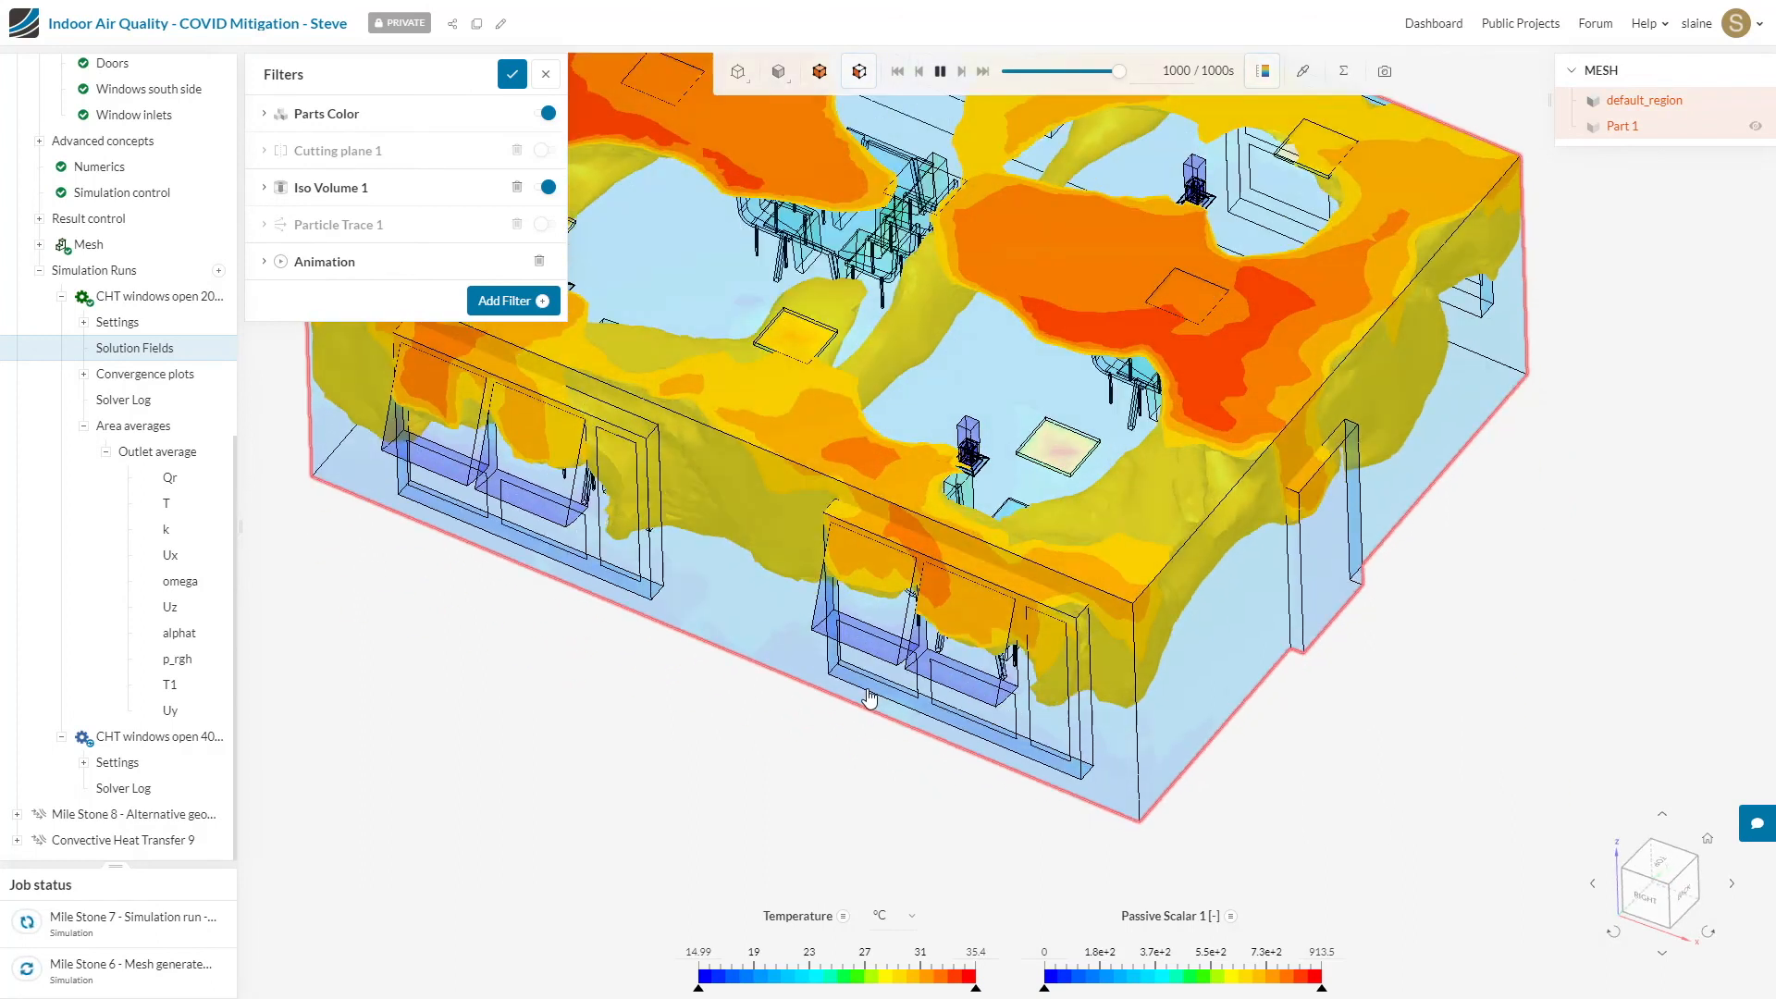
left_click_drag(794, 527, 548, 389)
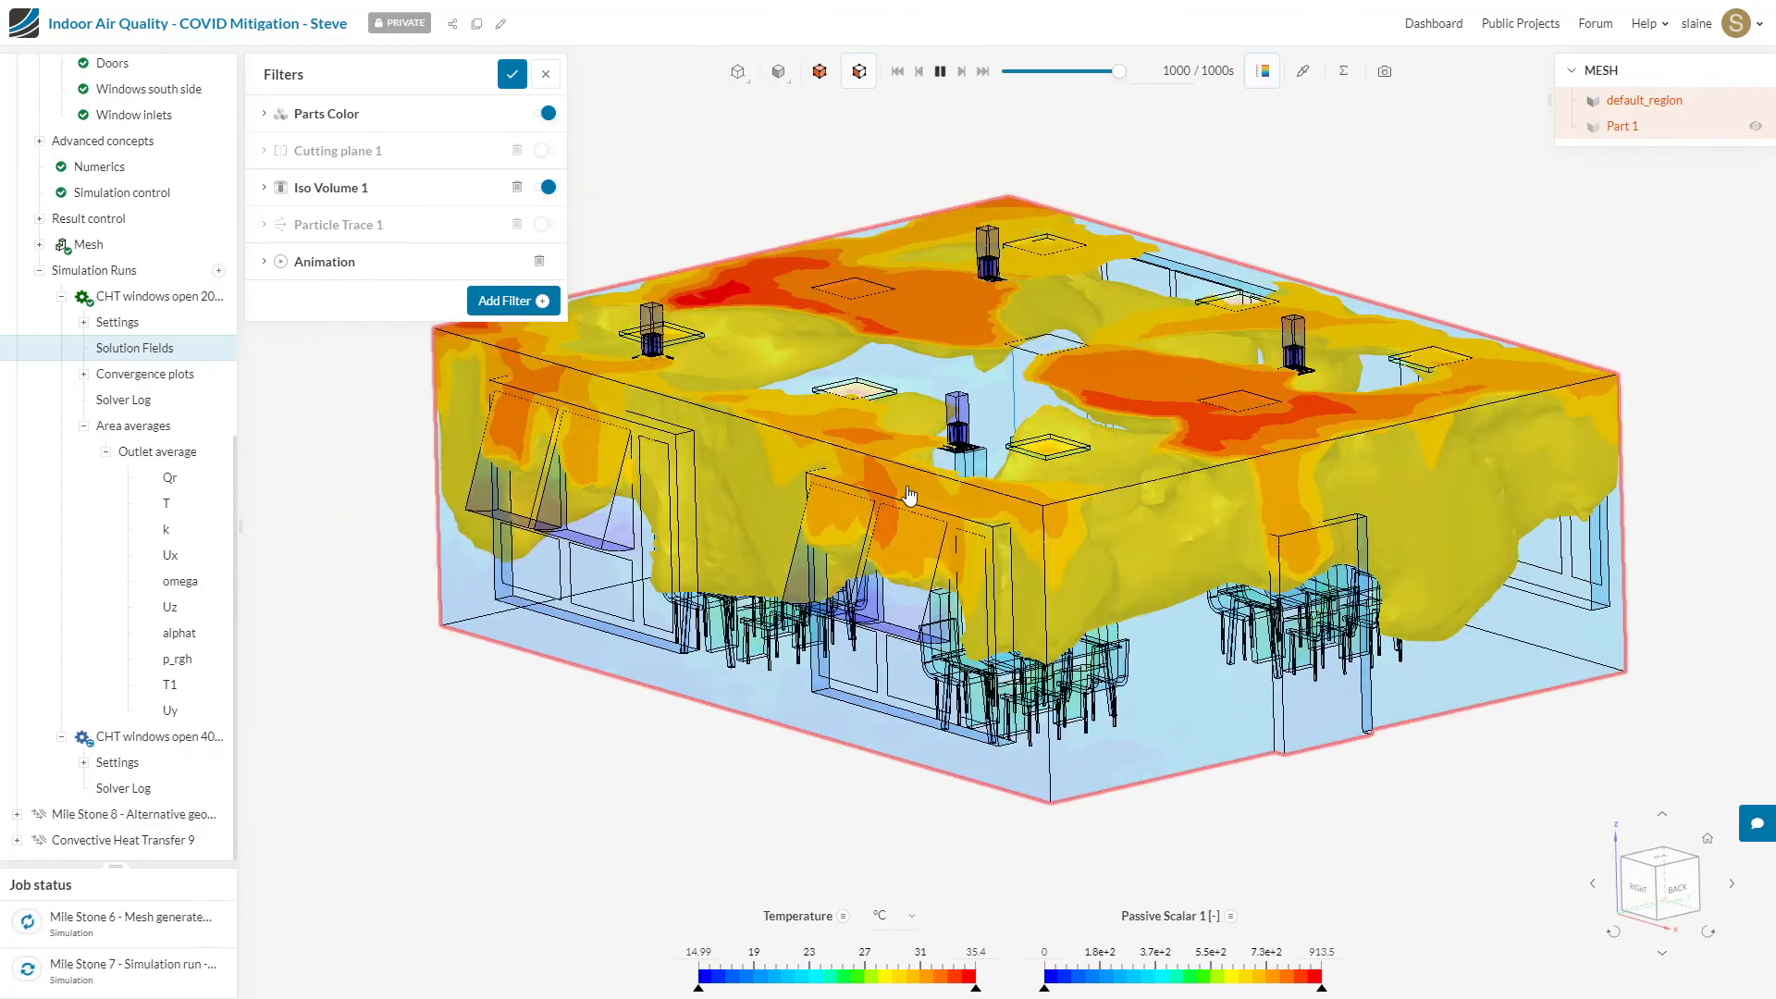
left_click_drag(1296, 622, 991, 743)
right_click_drag(1263, 390, 982, 480)
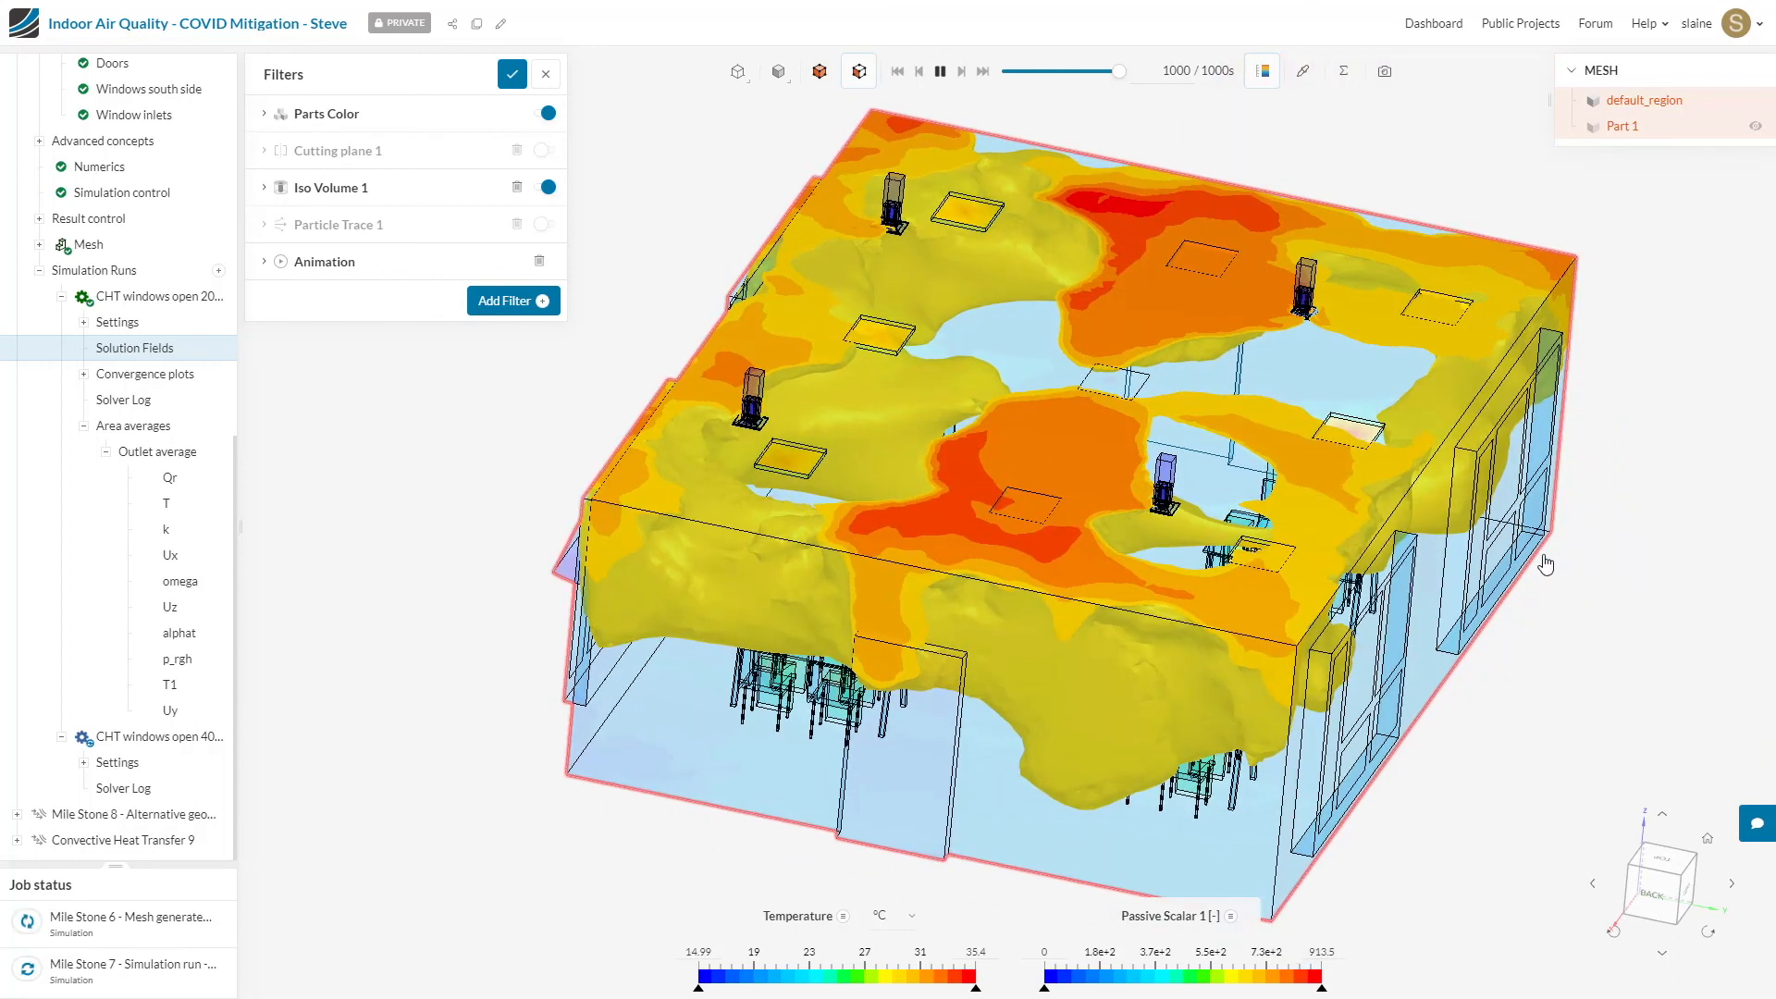
left_click_drag(1503, 566, 1468, 674)
left_click_drag(1455, 590, 1446, 551)
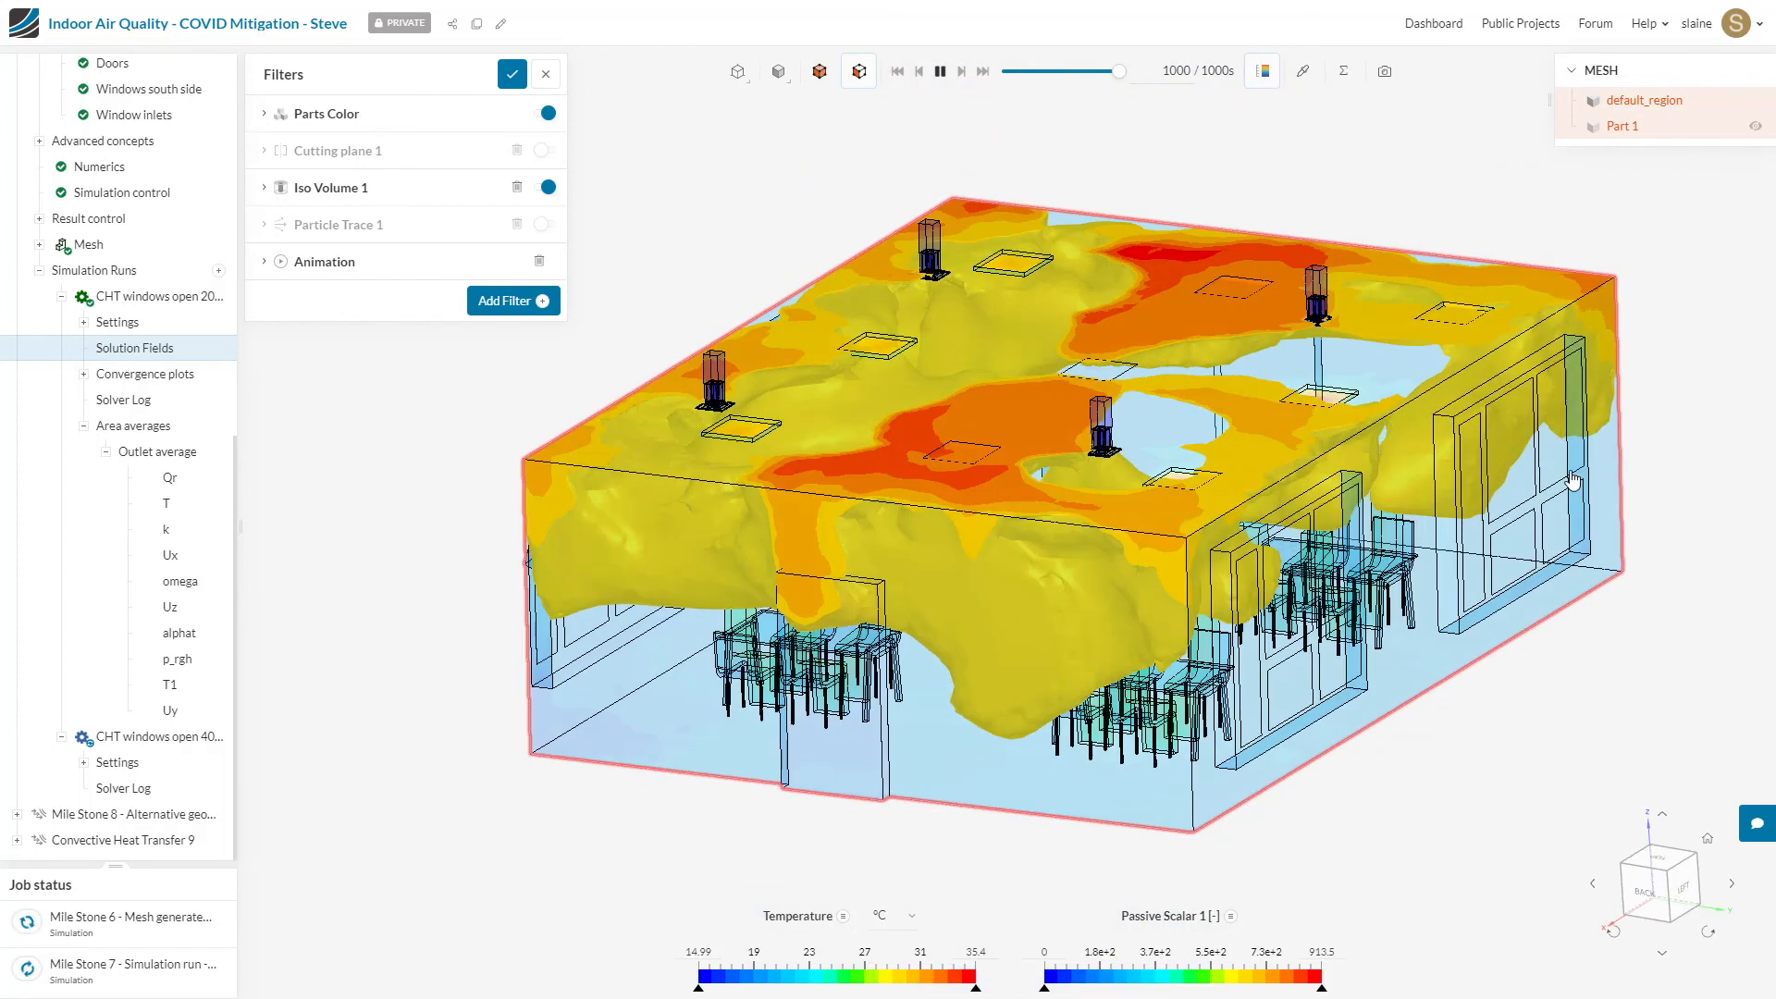
left_click_drag(1572, 480, 1618, 448)
left_click_drag(980, 655, 1151, 722)
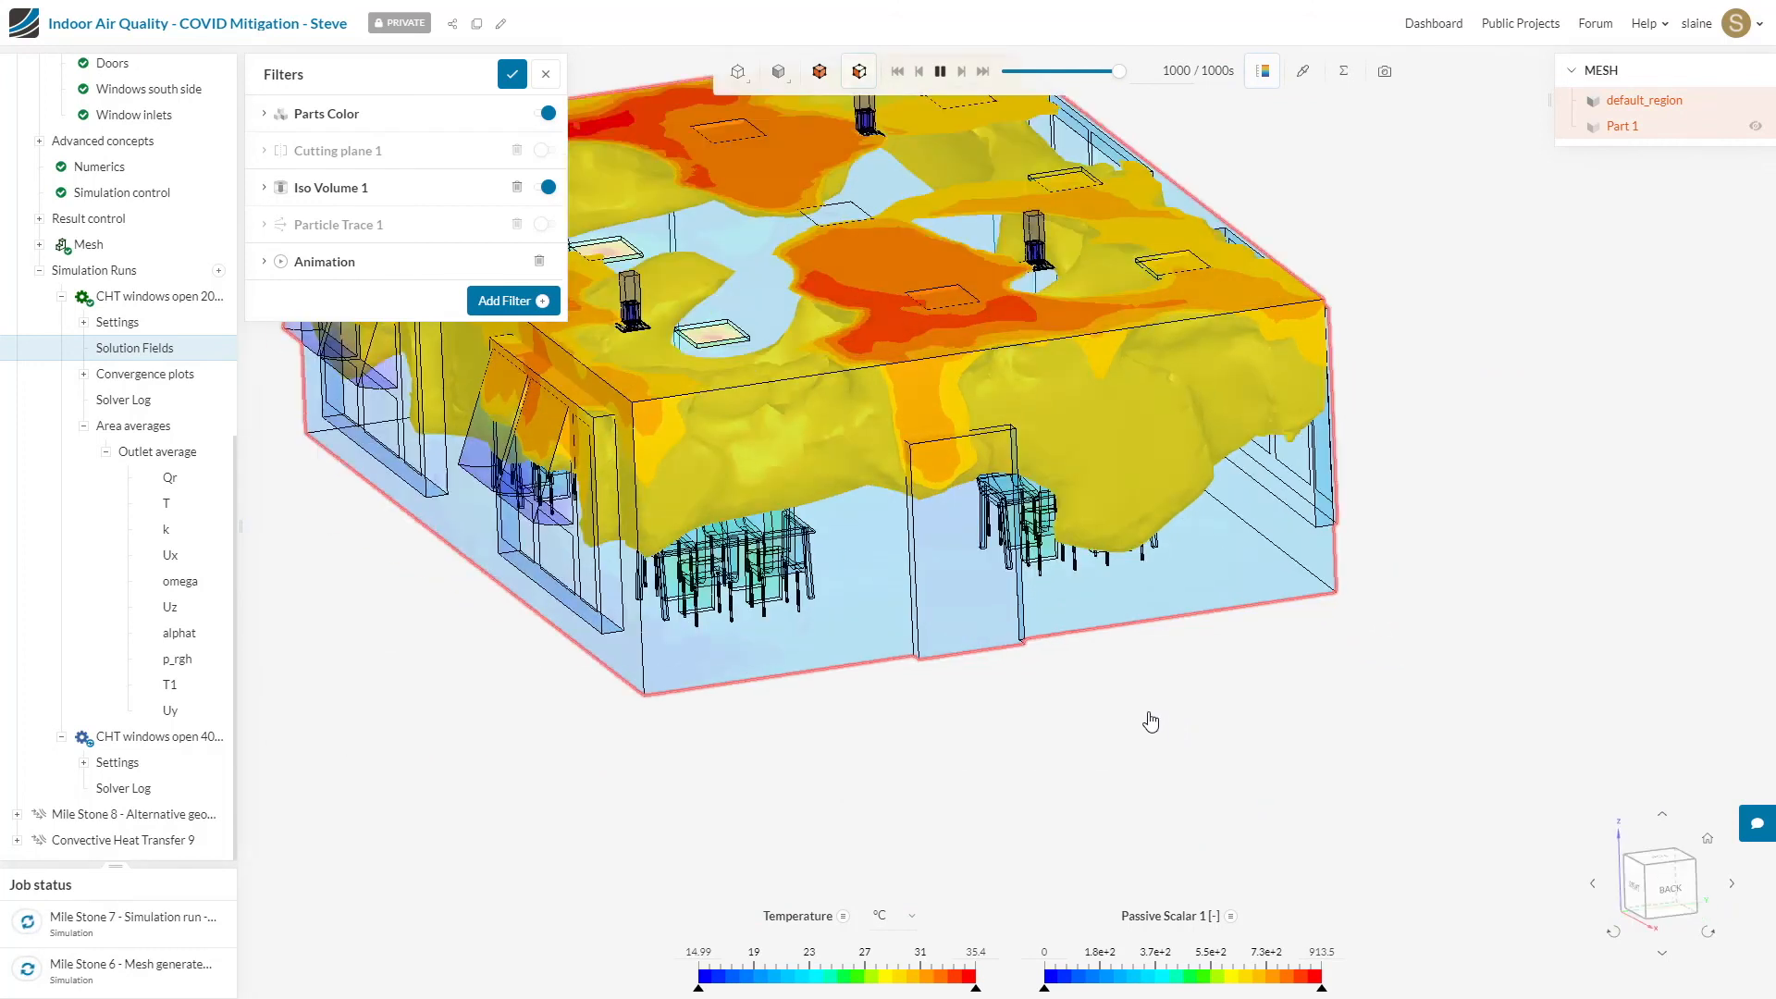
right_click_drag(976, 472, 1156, 575)
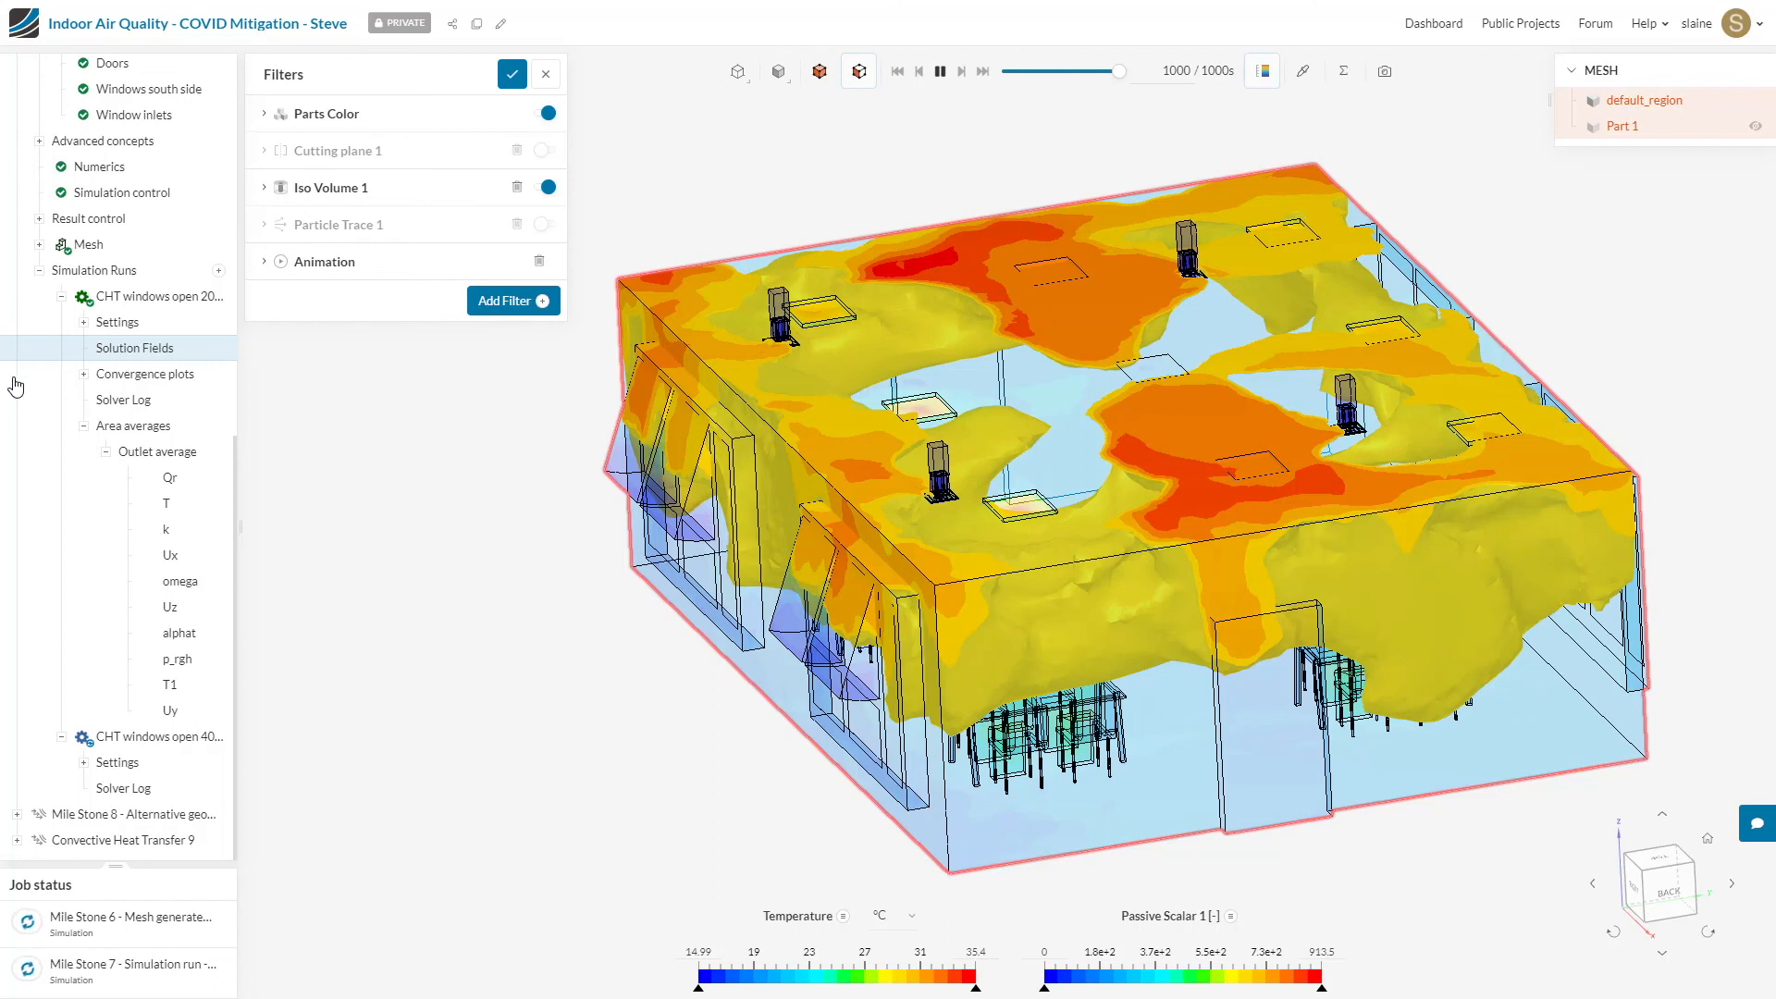
Step: Open the CHT windows open 40 degrees run of the Mile Stone 8 alternative geometry simulation
left_click(38, 271)
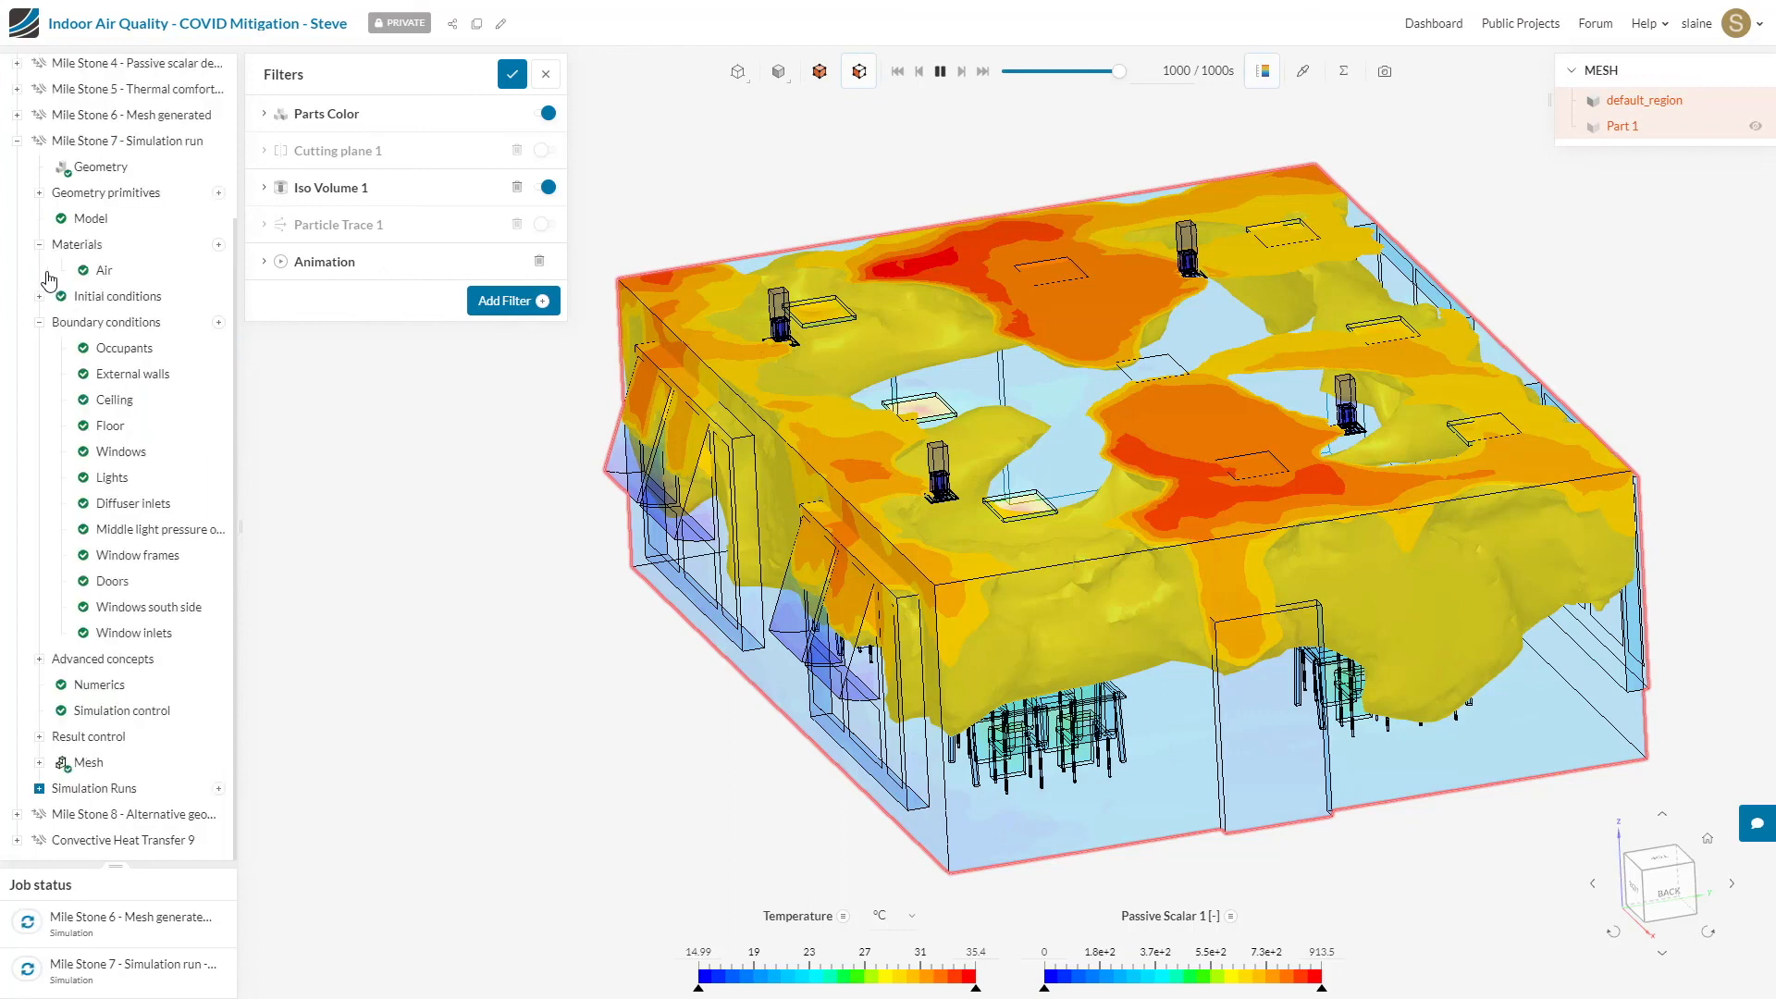
left_click(161, 822)
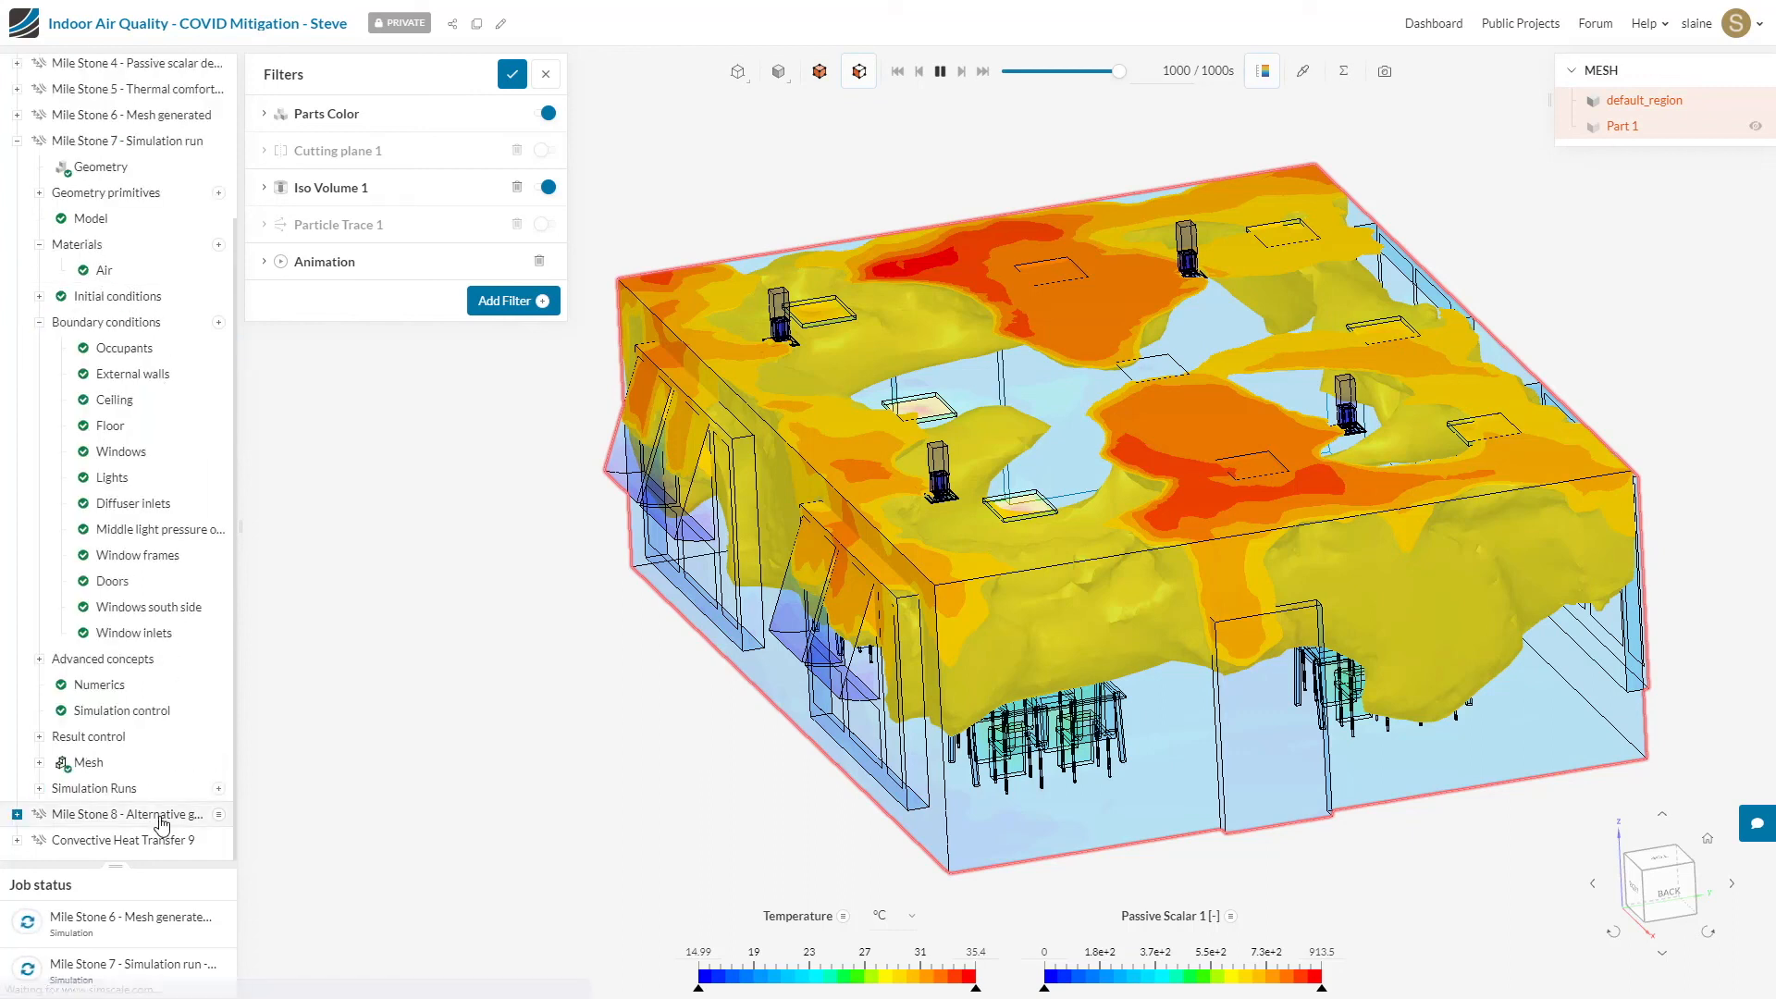
scroll(161, 823, "down", 6)
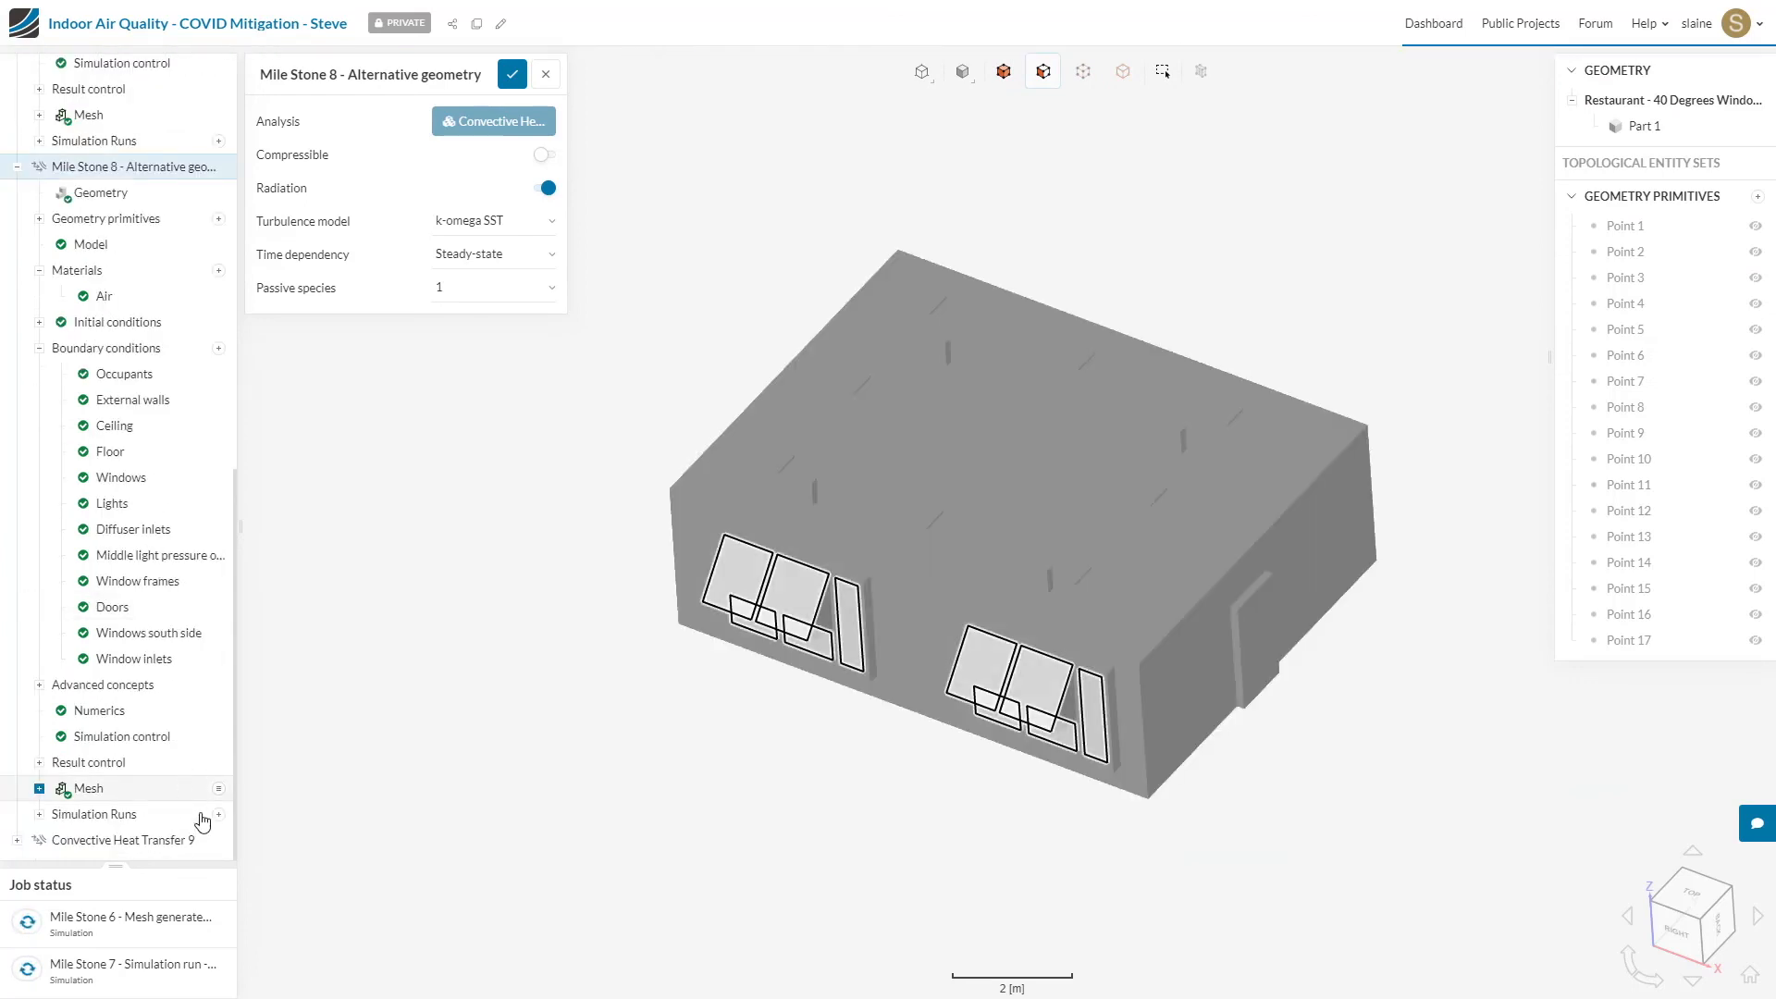
left_click(40, 816)
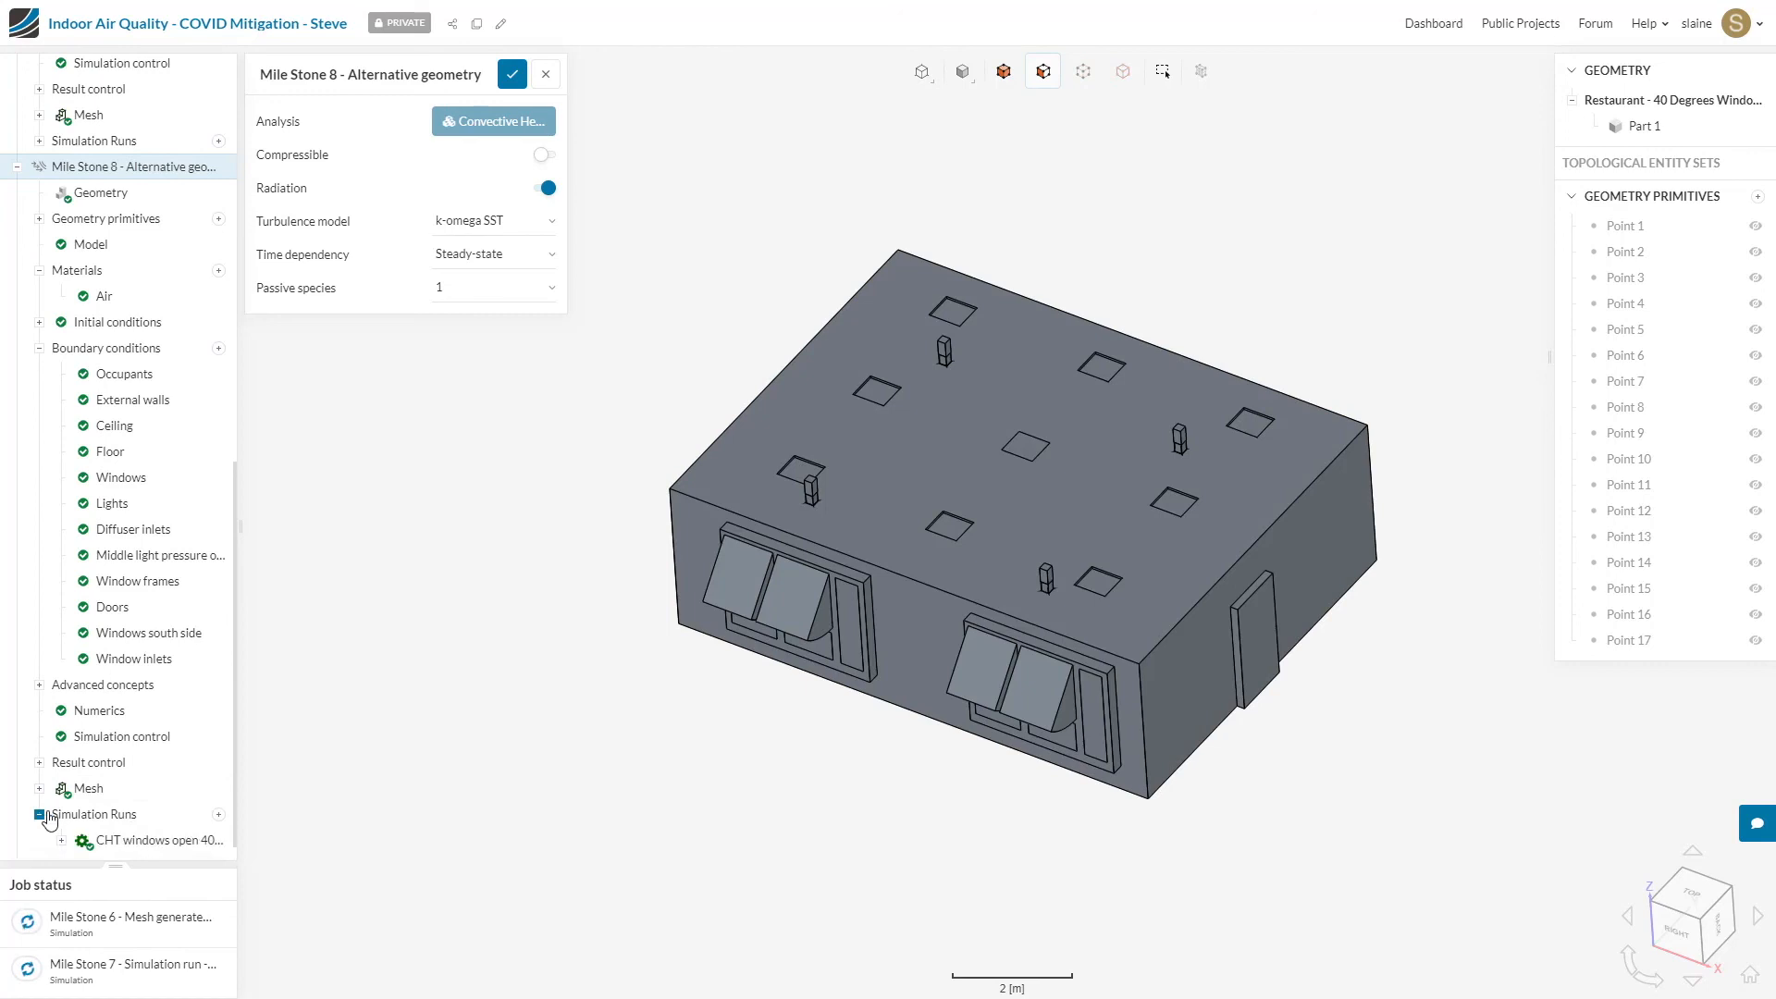
left_click(148, 840)
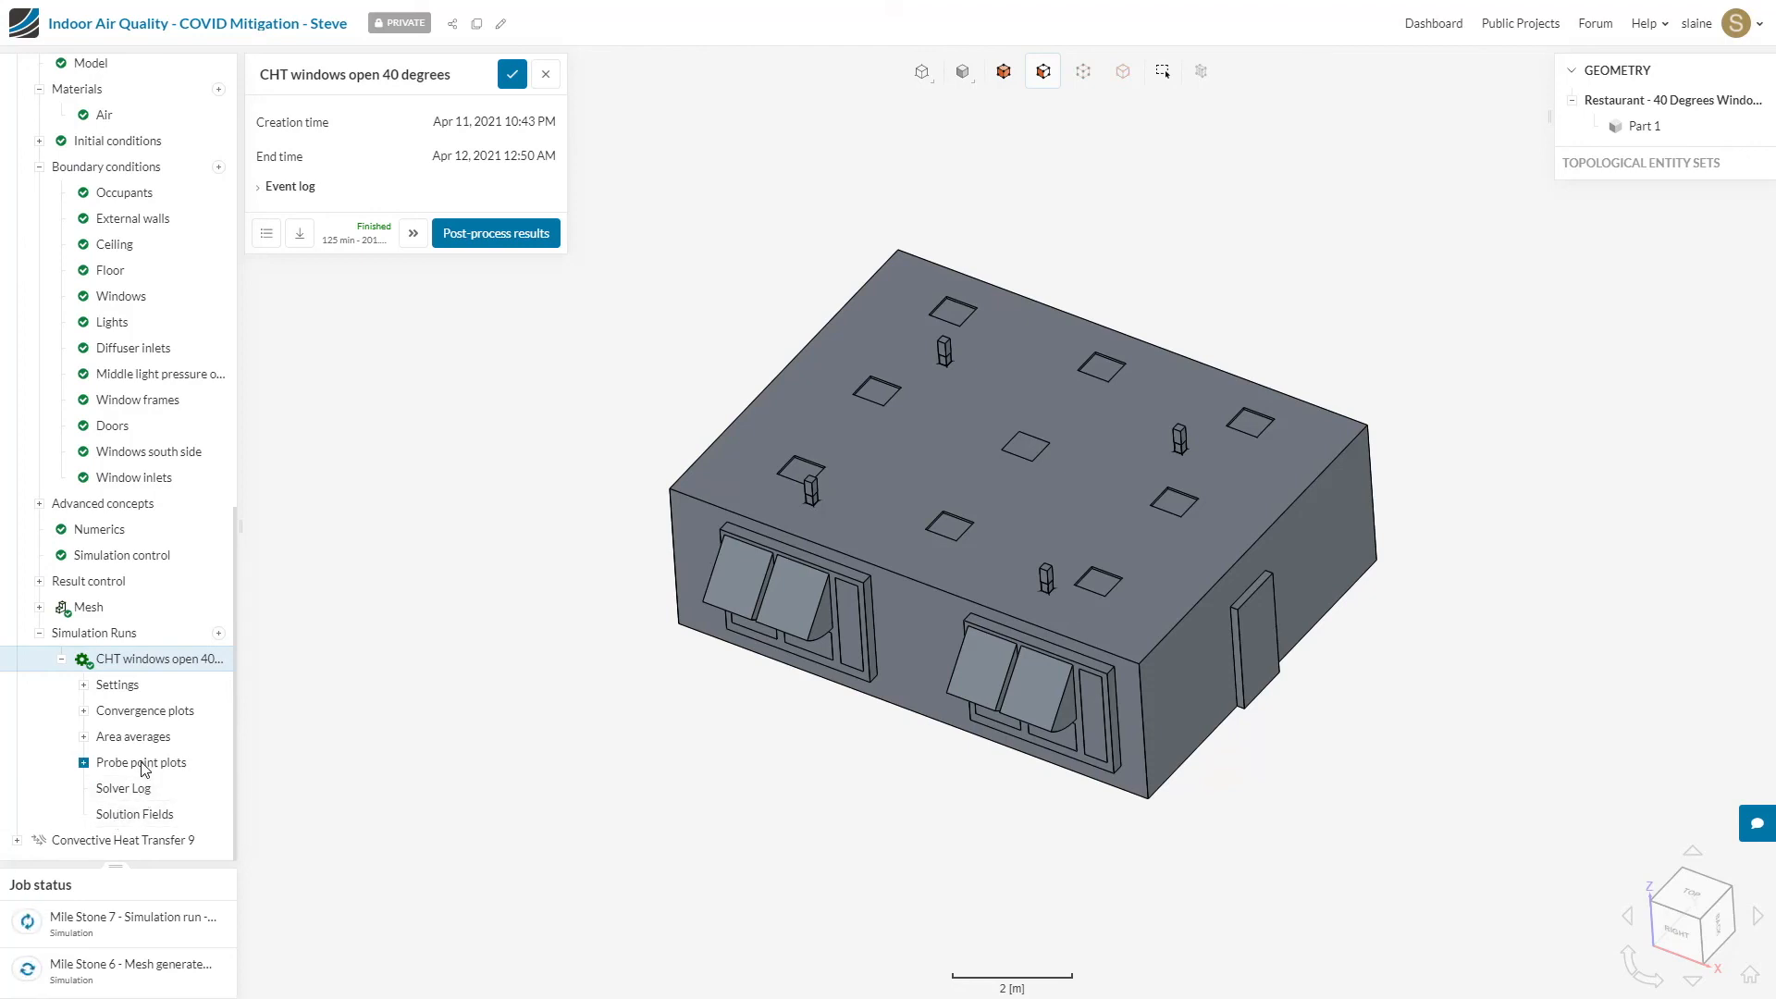
Step: Open the T1 outlet average plot among the 40-degree run's area averages
left_click(83, 737)
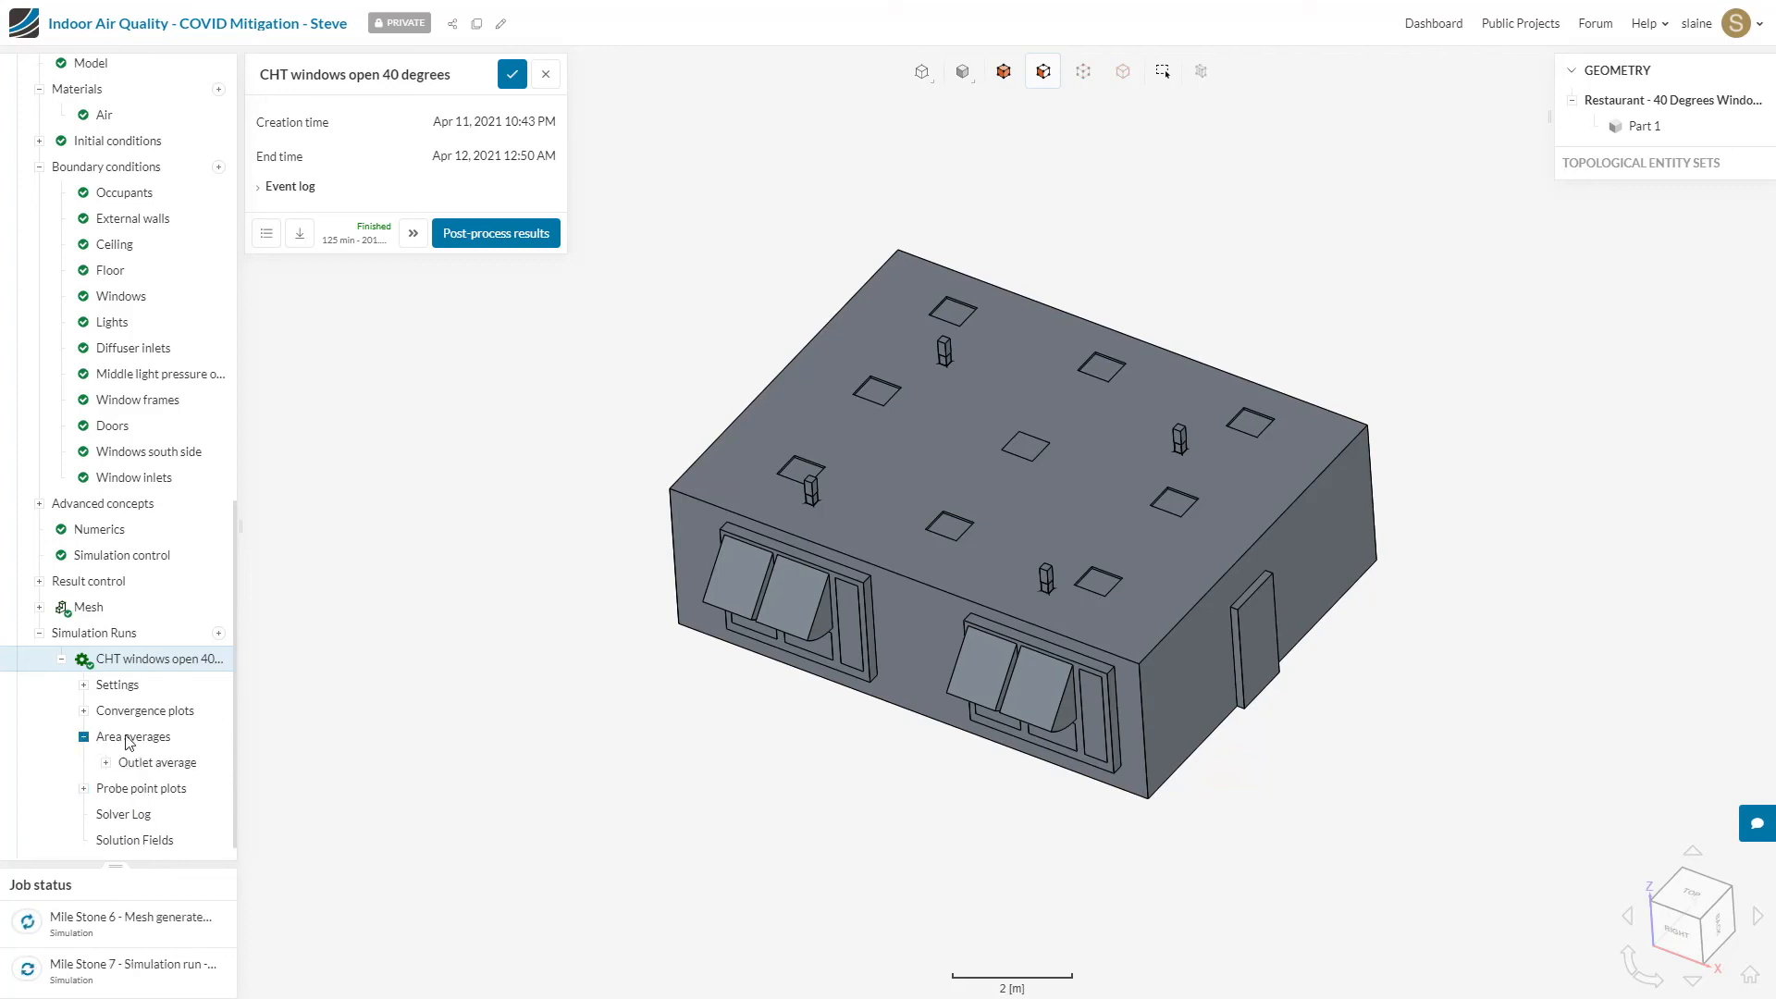
left_click(106, 764)
scroll(175, 786, "down", 3)
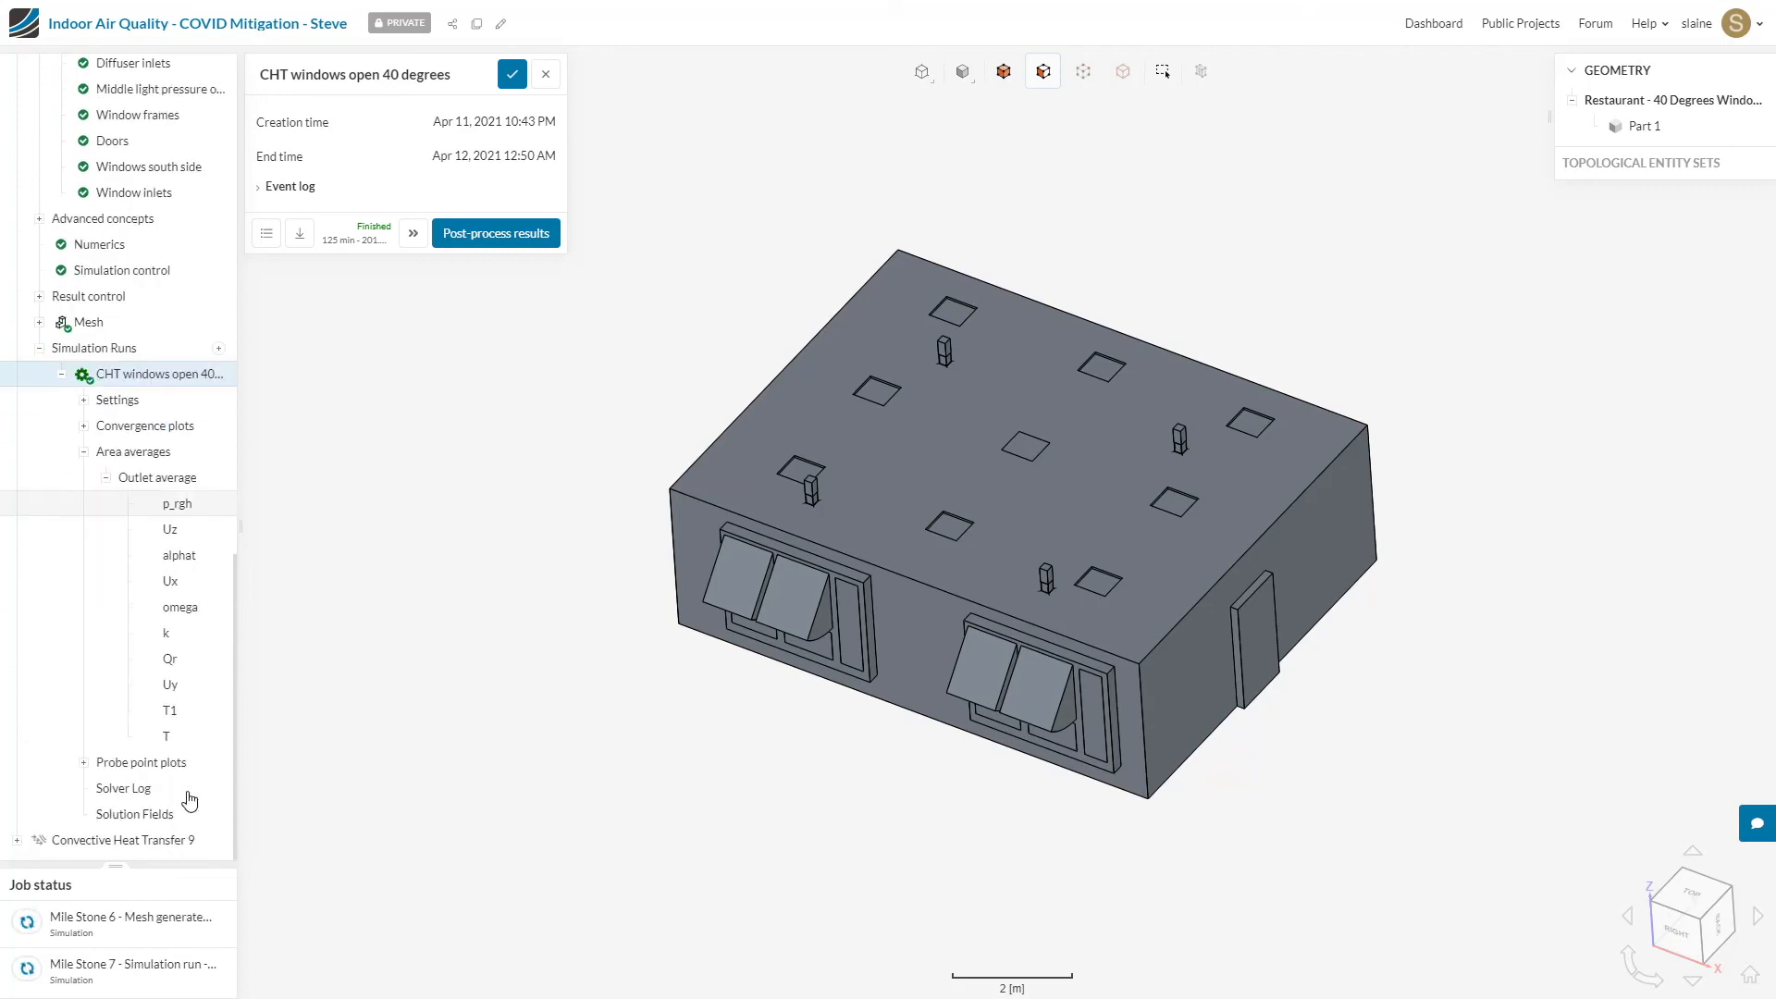
left_click(170, 714)
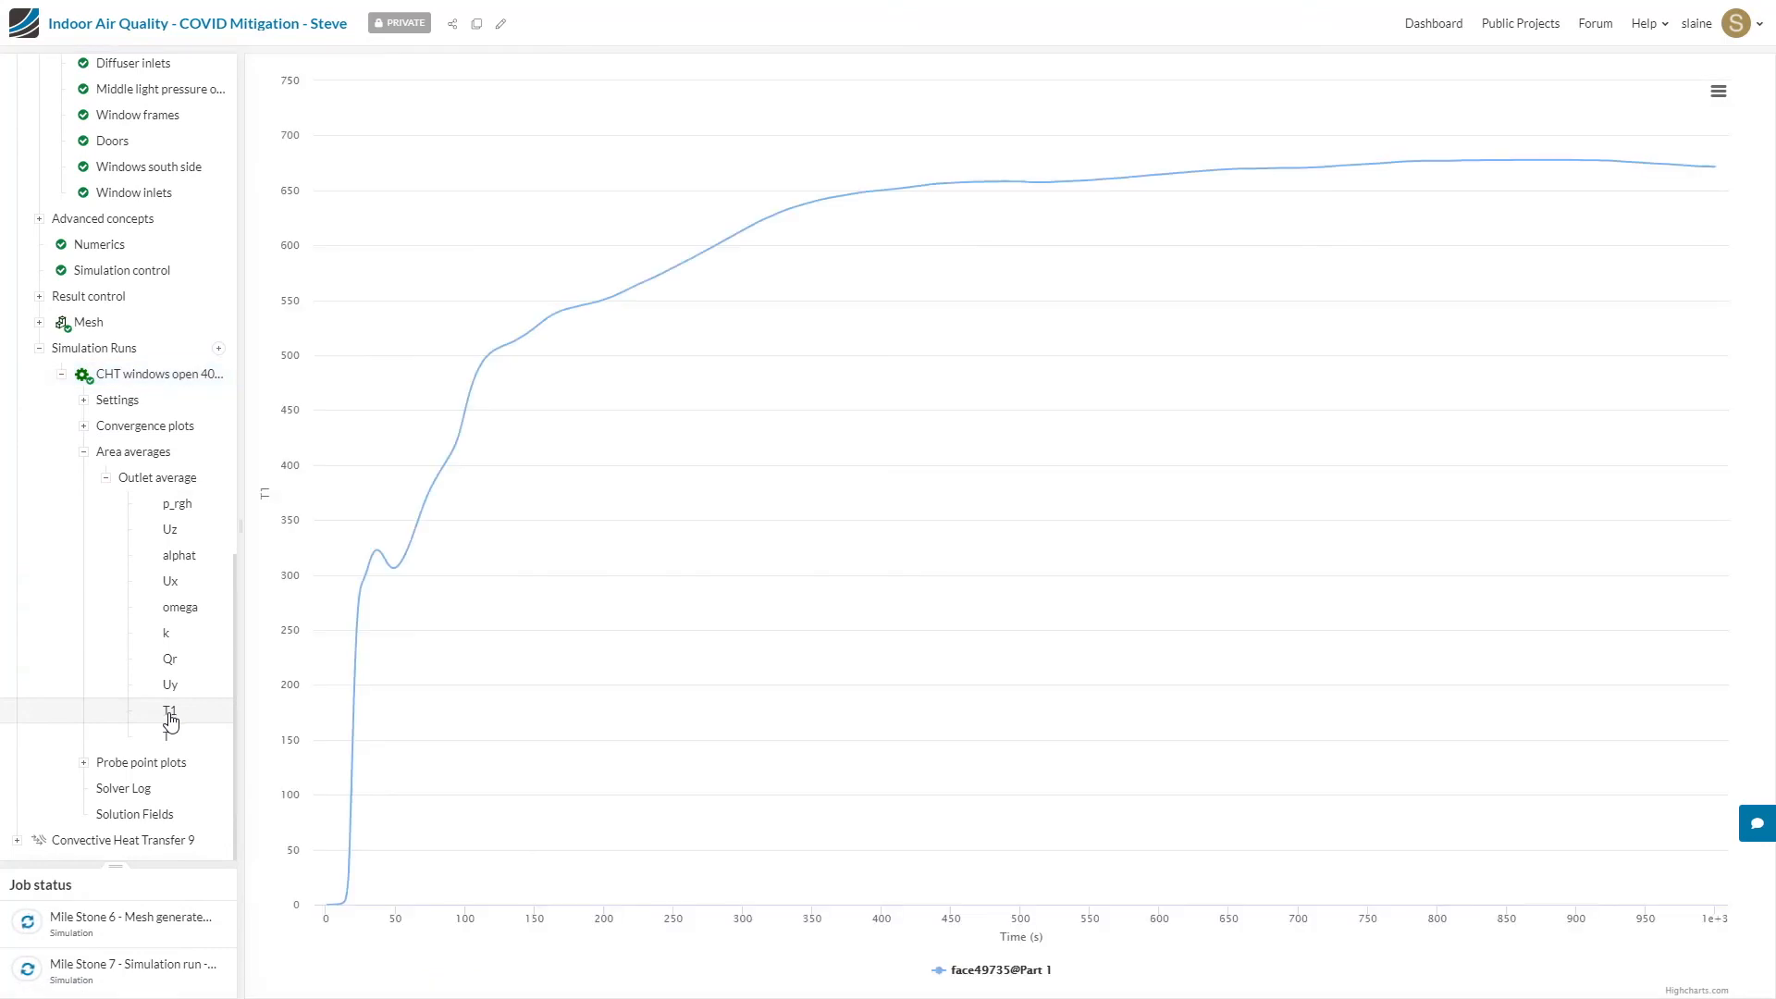